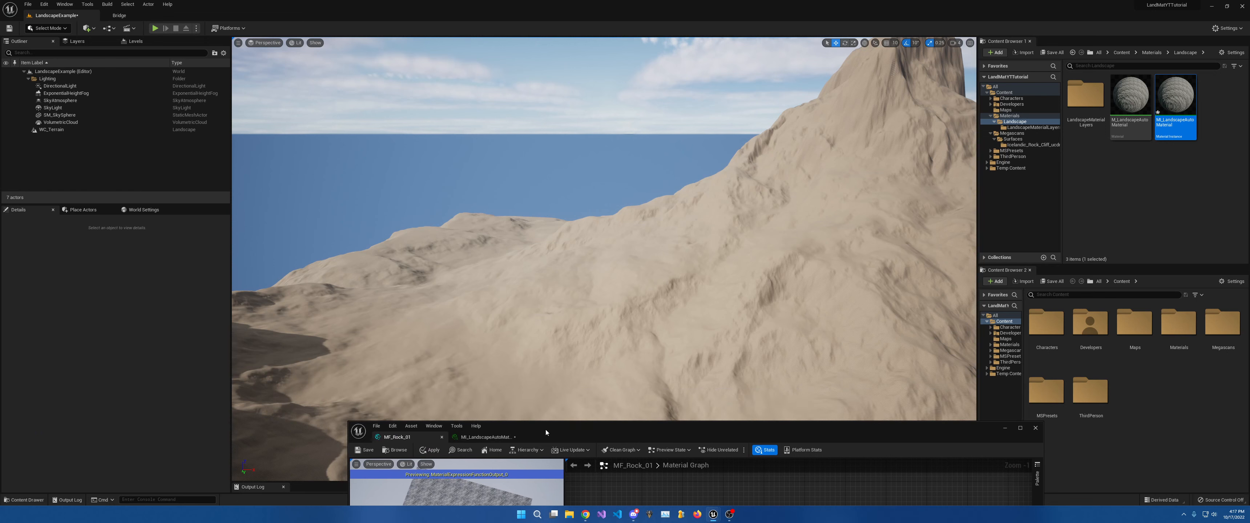
Fly around the landscape to examine how the rock texture tiles on the mountain from afar and up close.
{"action": "right_click_drag", "start_coordinate": [529, 314], "coordinate": [606, 313]}
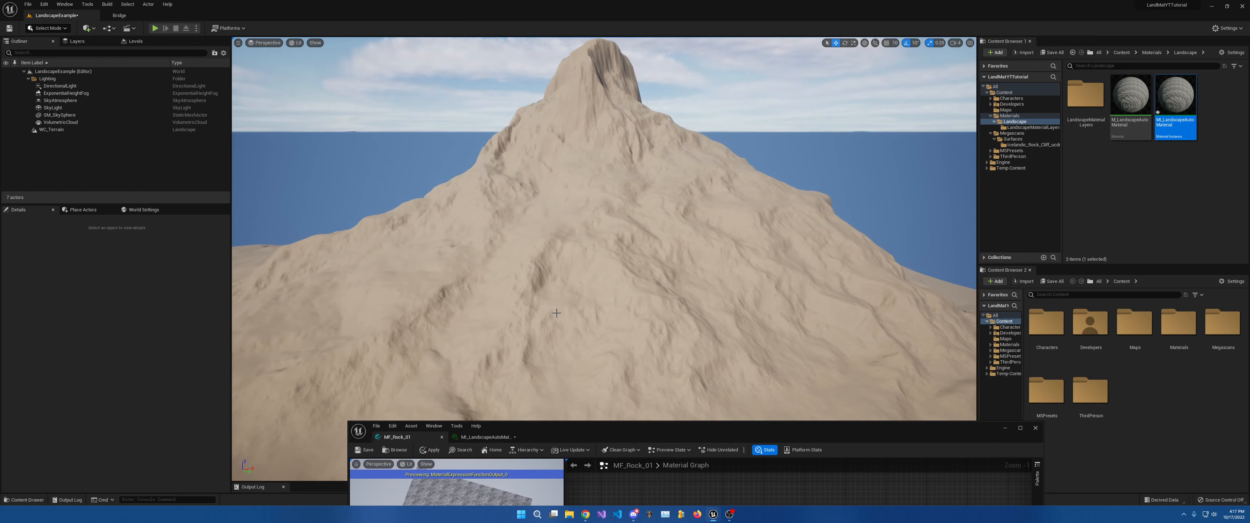
{"action": "scroll", "coordinate": [681, 279], "scroll_direction": "up", "scroll_amount": 3}
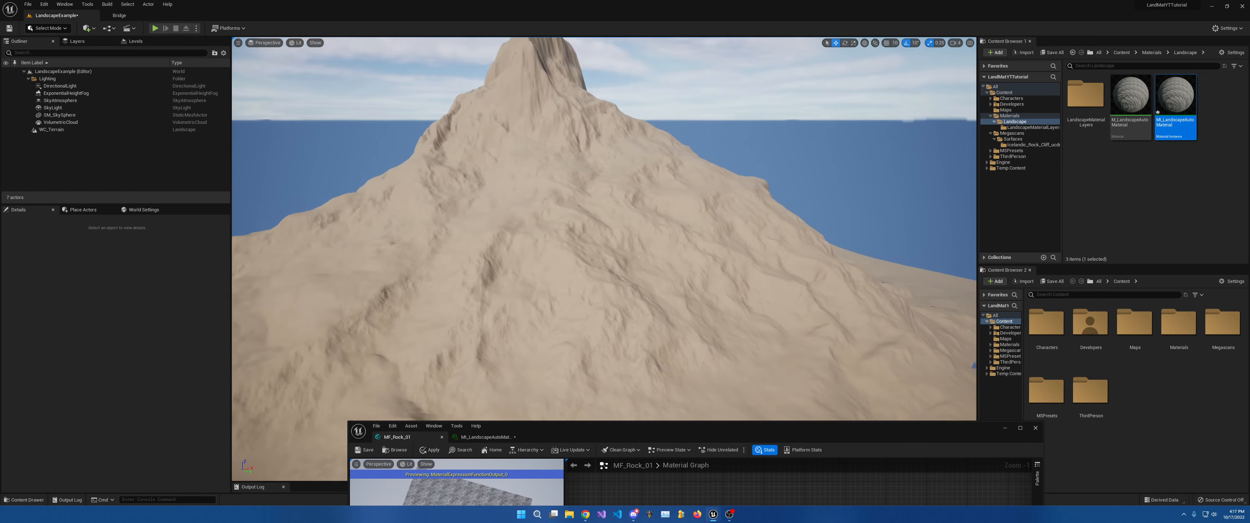
{"action": "right_click_drag", "start_coordinate": [686, 279], "coordinate": [513, 274]}
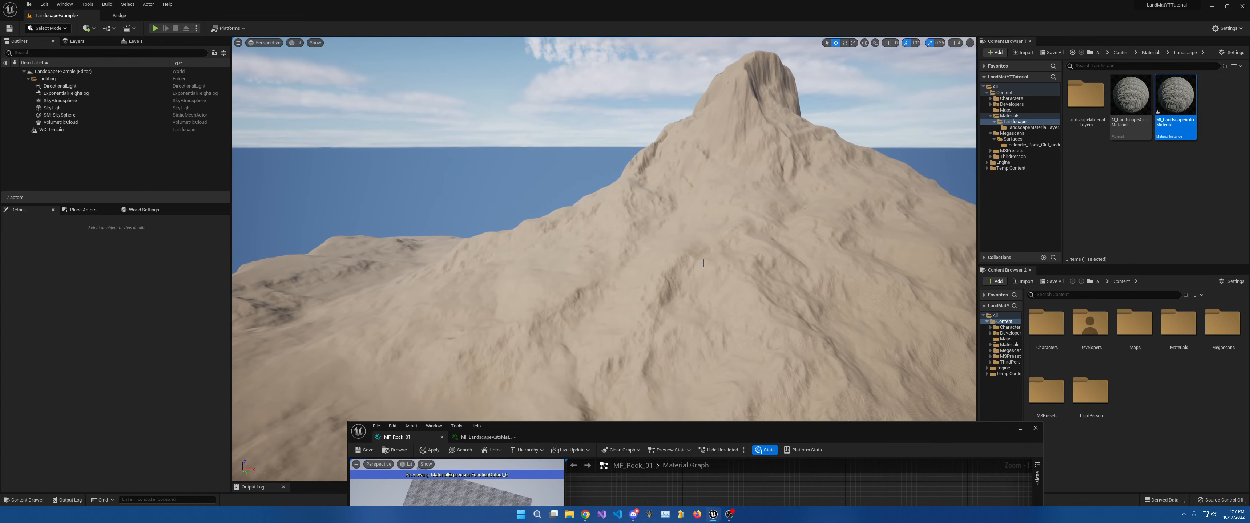
{"action": "right_click_drag", "start_coordinate": [706, 261], "coordinate": [766, 274]}
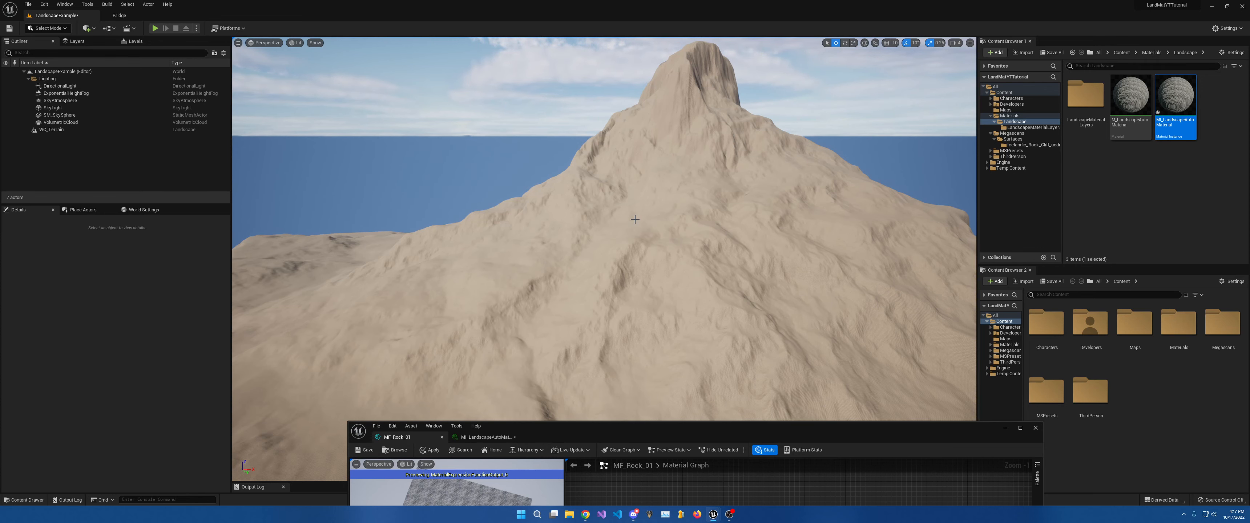
{"action": "right_click_drag", "start_coordinate": [634, 219], "coordinate": [473, 149]}
{"action": "key", "text": "w"}
{"action": "key", "text": "s"}
{"action": "key", "text": "w"}
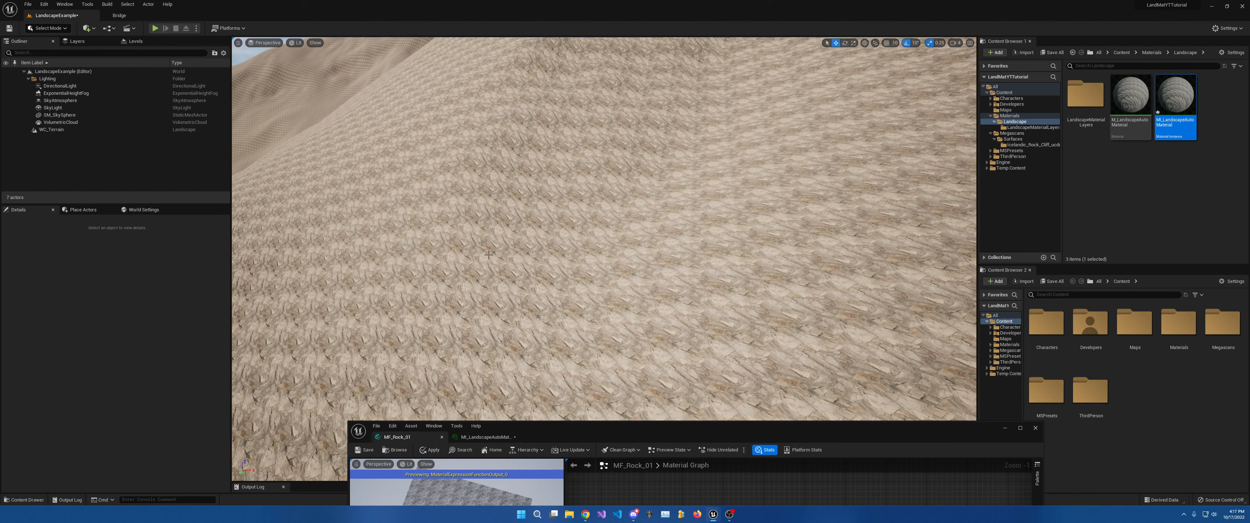
{"action": "right_click_drag", "start_coordinate": [487, 254], "coordinate": [486, 252]}
{"action": "right_click_drag", "start_coordinate": [606, 234], "coordinate": [637, 224]}
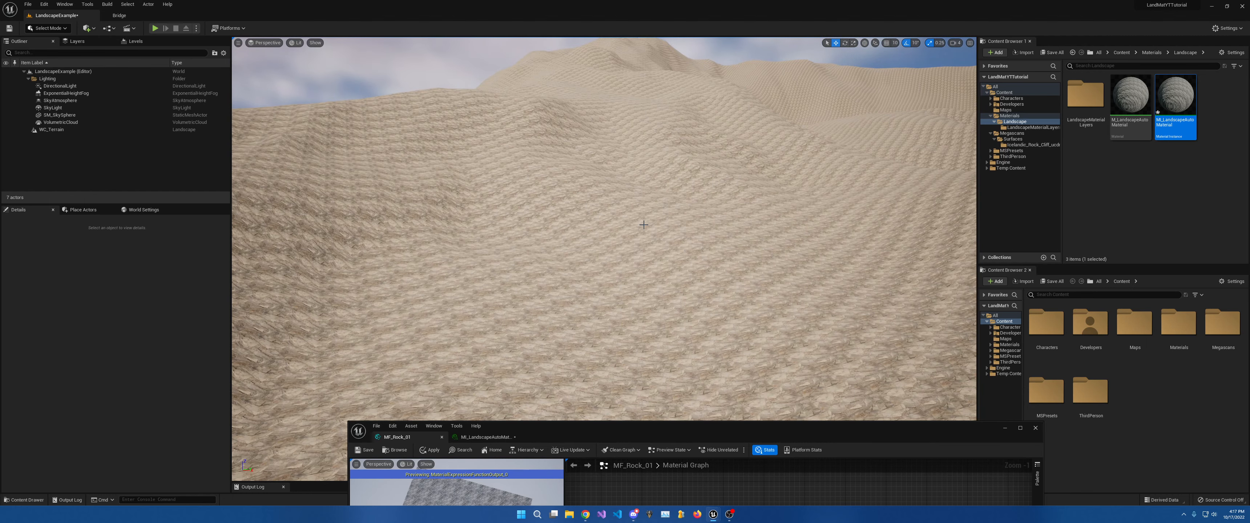
{"action": "right_click_drag", "start_coordinate": [689, 231], "coordinate": [583, 245]}
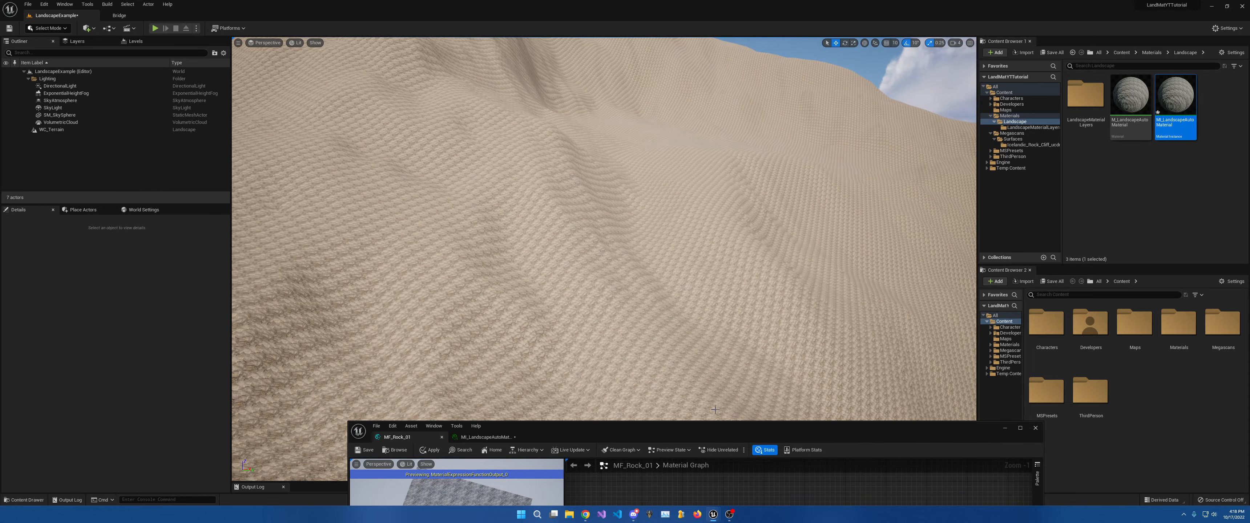
Maximize the MF_Rock_01 material function window and move the SetMaterialAttributes and Output Result nodes well away from the texture samples.
{"action": "left_click_drag", "start_coordinate": [705, 431], "coordinate": [702, 2]}
{"action": "right_click_drag", "start_coordinate": [796, 189], "coordinate": [430, 199]}
{"action": "left_click_drag", "start_coordinate": [713, 166], "coordinate": [822, 270]}
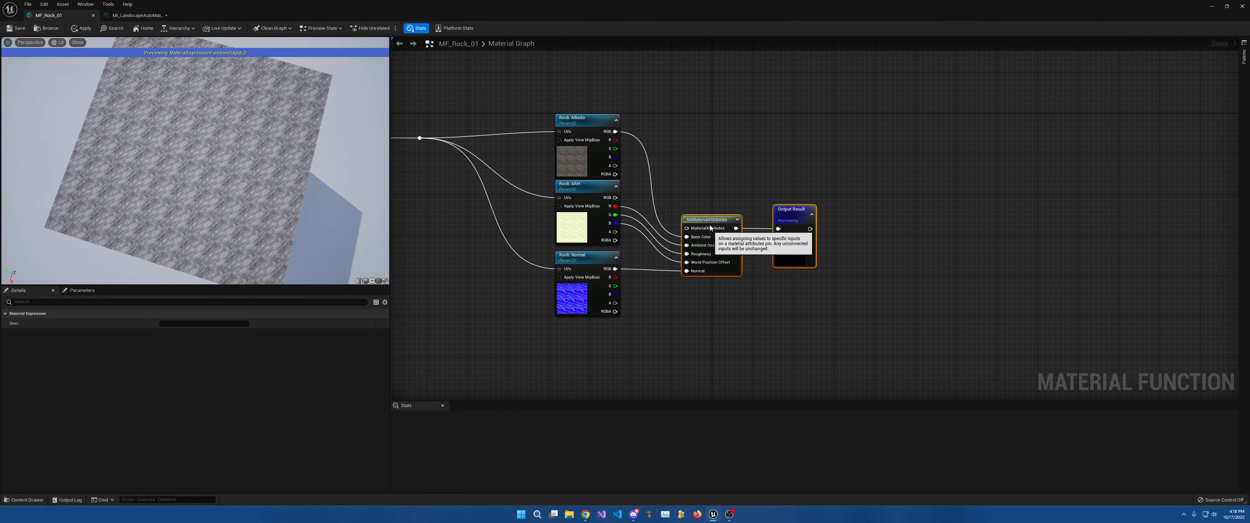
{"action": "left_click_drag", "start_coordinate": [711, 221], "coordinate": [1103, 125]}
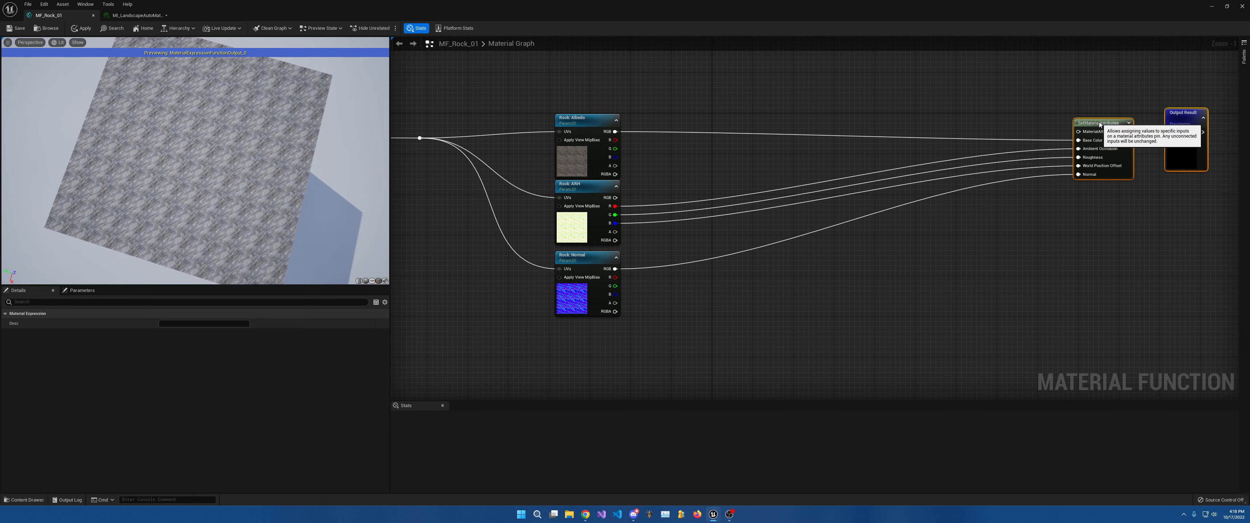
Spread the texture samples apart by moving the Rock Albedo node up and the other two rock texture nodes down.
{"action": "right_click_drag", "start_coordinate": [572, 130], "coordinate": [722, 266]}
{"action": "left_click_drag", "start_coordinate": [721, 266], "coordinate": [604, 53]}
{"action": "right_click_drag", "start_coordinate": [844, 137], "coordinate": [721, 194]}
{"action": "scroll", "coordinate": [687, 179], "scroll_direction": "down", "scroll_amount": 3}
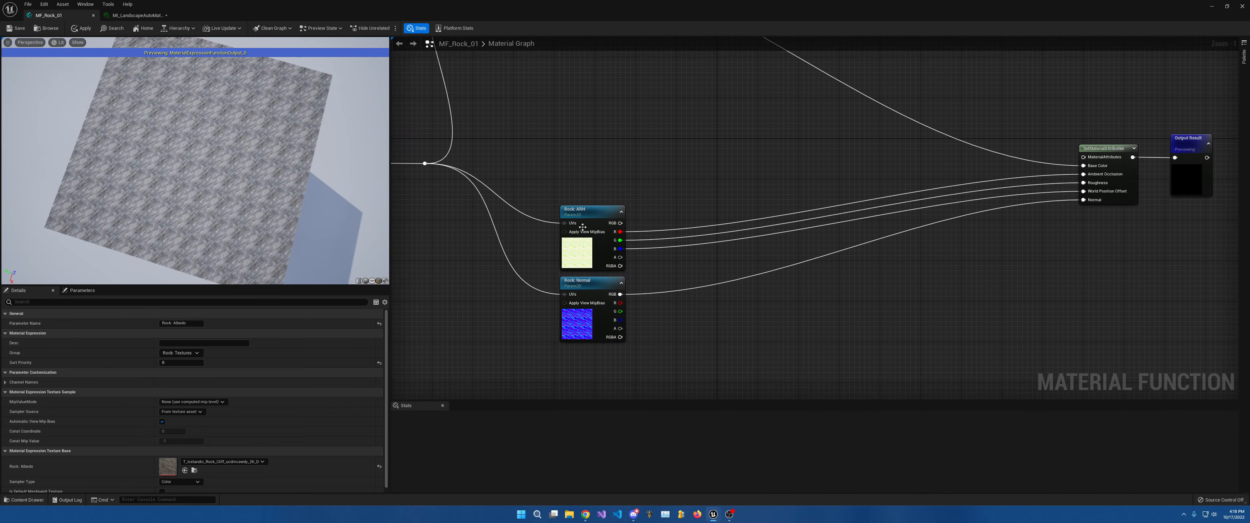
{"action": "left_click_drag", "start_coordinate": [565, 189], "coordinate": [635, 326]}
{"action": "left_click_drag", "start_coordinate": [584, 214], "coordinate": [558, 405]}
Move the SetMaterialAttributes and Output Result nodes farther out, level with the Rock Albedo node.
{"action": "right_click_drag", "start_coordinate": [700, 246], "coordinate": [675, 336]}
{"action": "left_click_drag", "start_coordinate": [872, 221], "coordinate": [915, 271]}
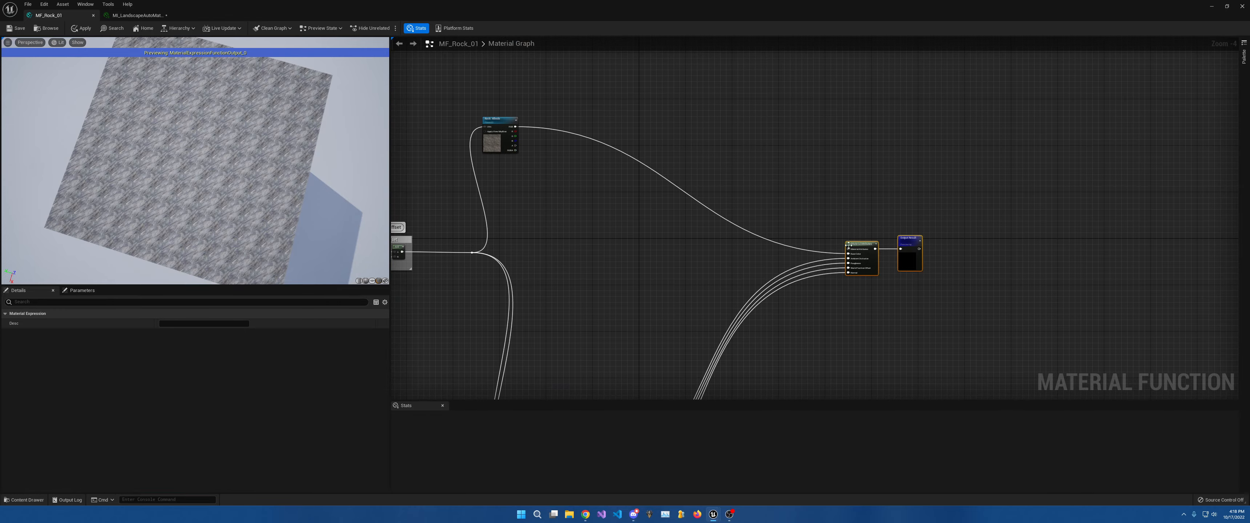
{"action": "left_click_drag", "start_coordinate": [863, 244], "coordinate": [1045, 125]}
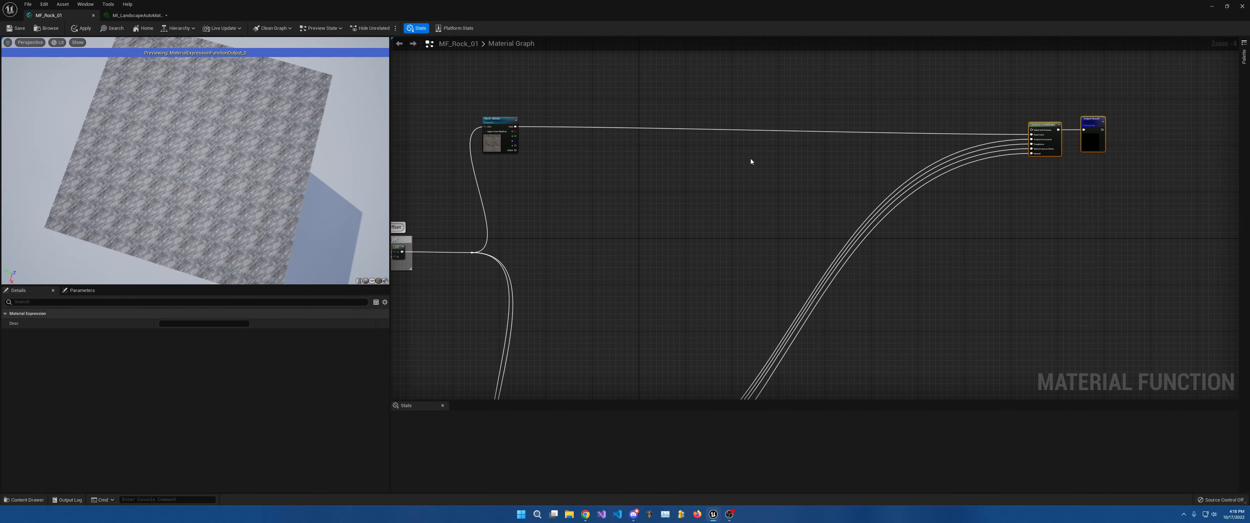
Add a Desaturation node and wire it between the Rock Albedo RGB output and the Base Color input.
{"action": "right_click_drag", "start_coordinate": [751, 162], "coordinate": [856, 200]}
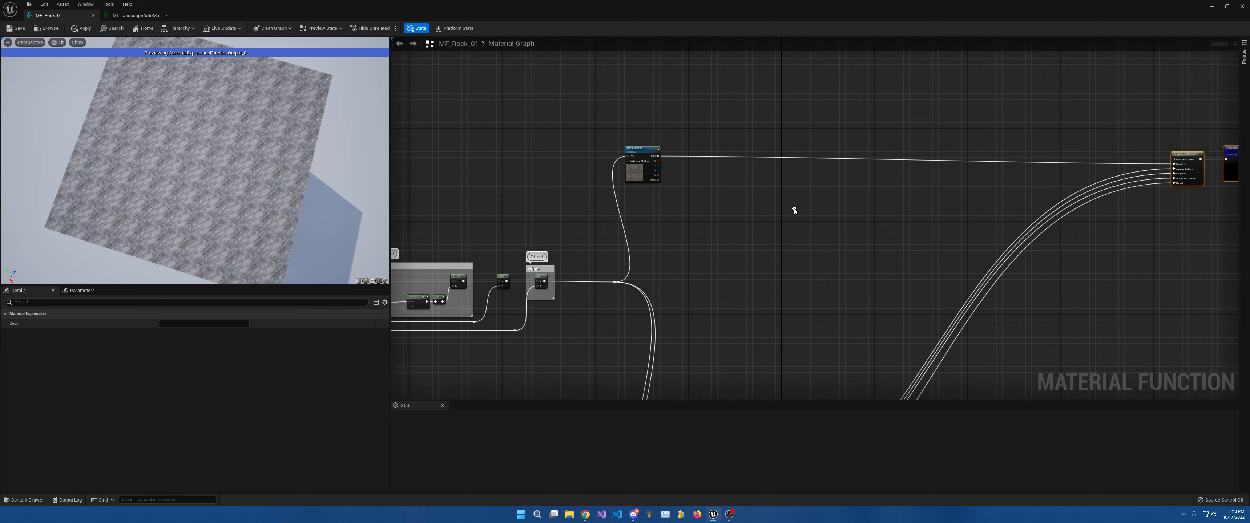
{"action": "scroll", "coordinate": [708, 154], "scroll_direction": "up", "scroll_amount": 5}
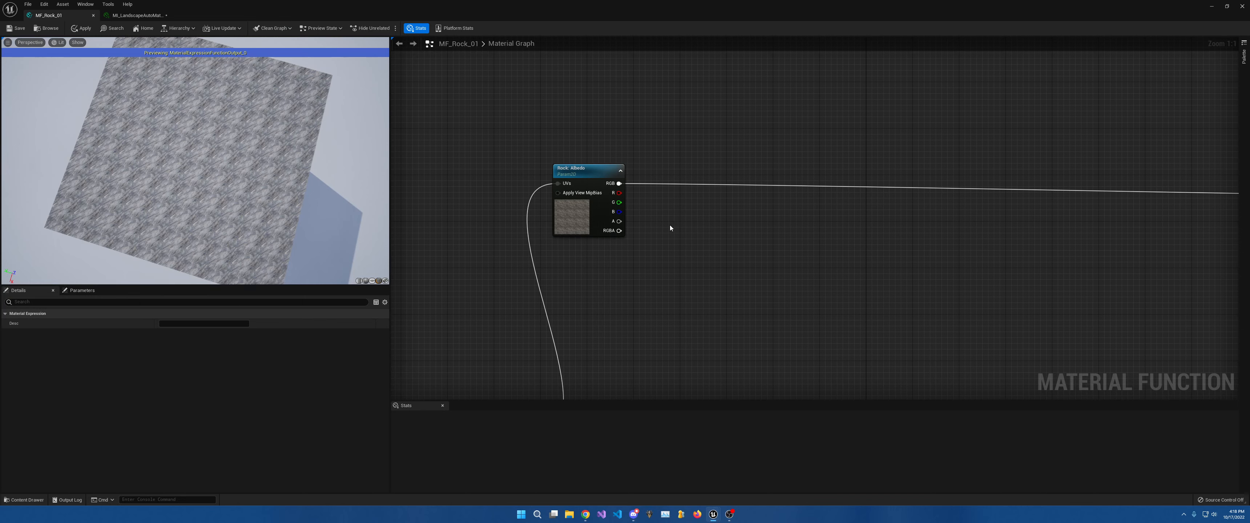
{"action": "right_click_drag", "start_coordinate": [670, 226], "coordinate": [653, 252]}
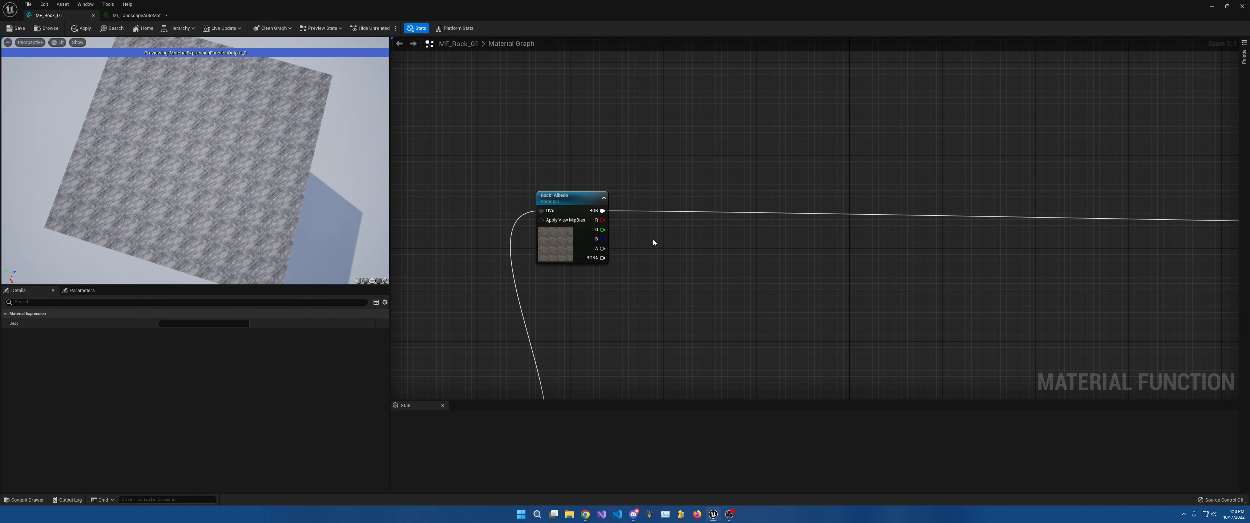
{"action": "right_click", "coordinate": [700, 241]}
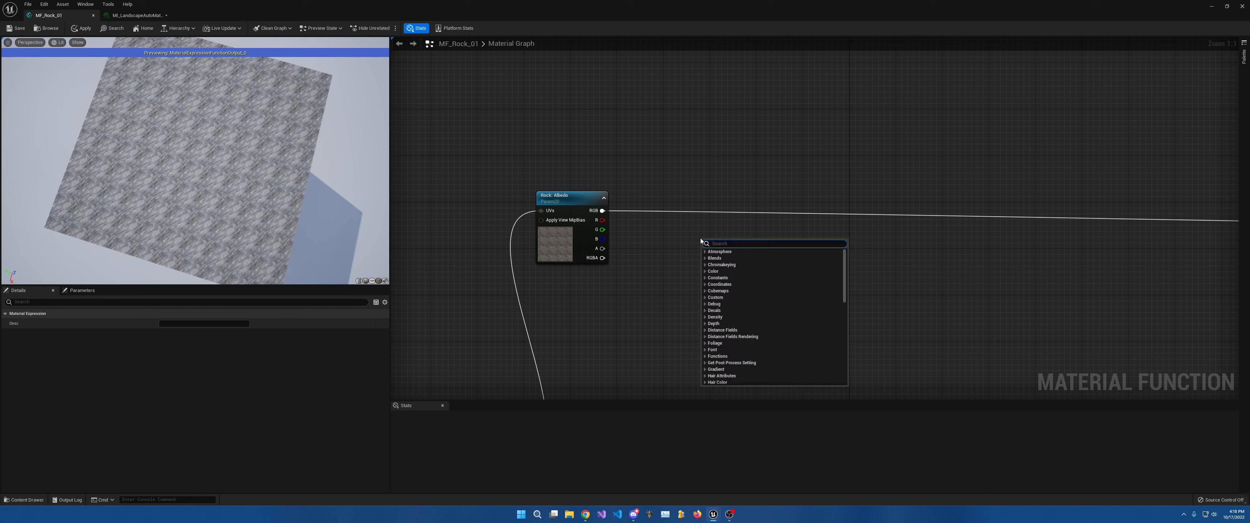
{"action": "type", "text": "des"}
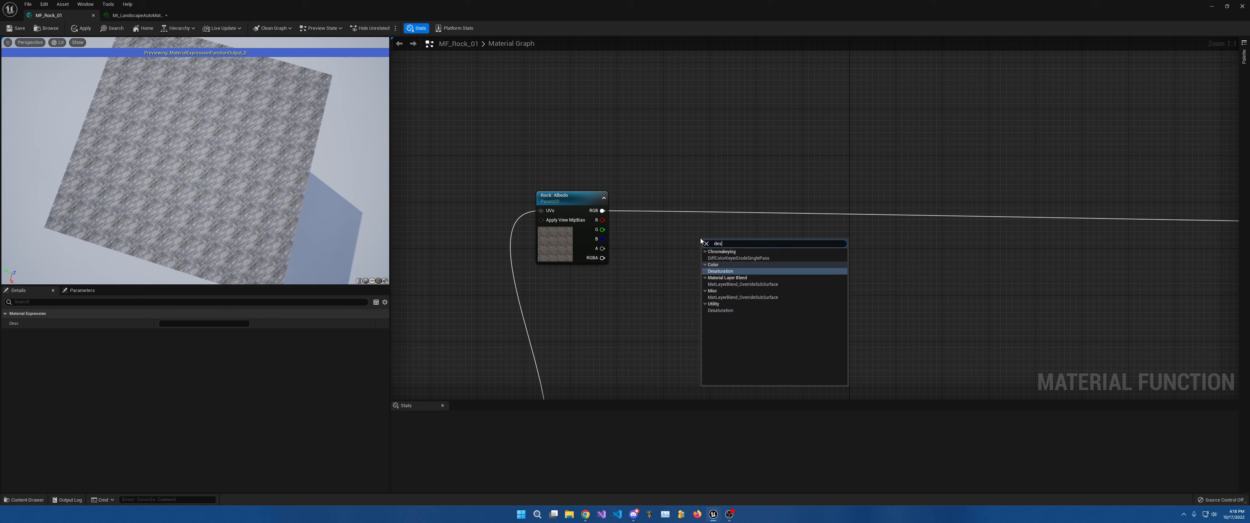
{"action": "left_click", "coordinate": [736, 271]}
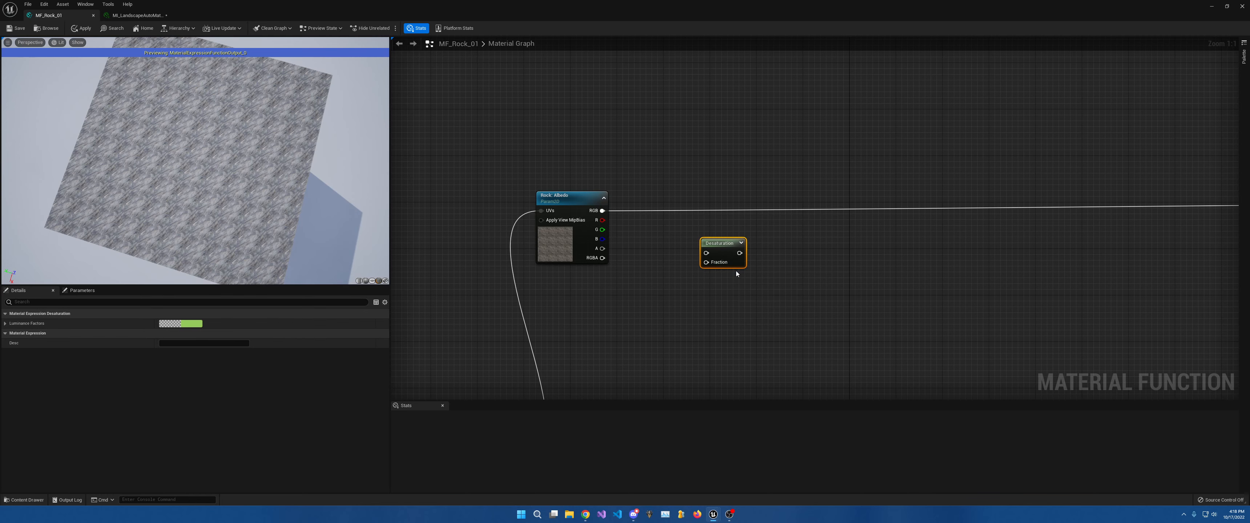
{"action": "left_click_drag", "start_coordinate": [602, 211], "coordinate": [674, 211], "text": "ctrl"}
{"action": "left_click_drag", "start_coordinate": [272, 177], "coordinate": [181, 178]}
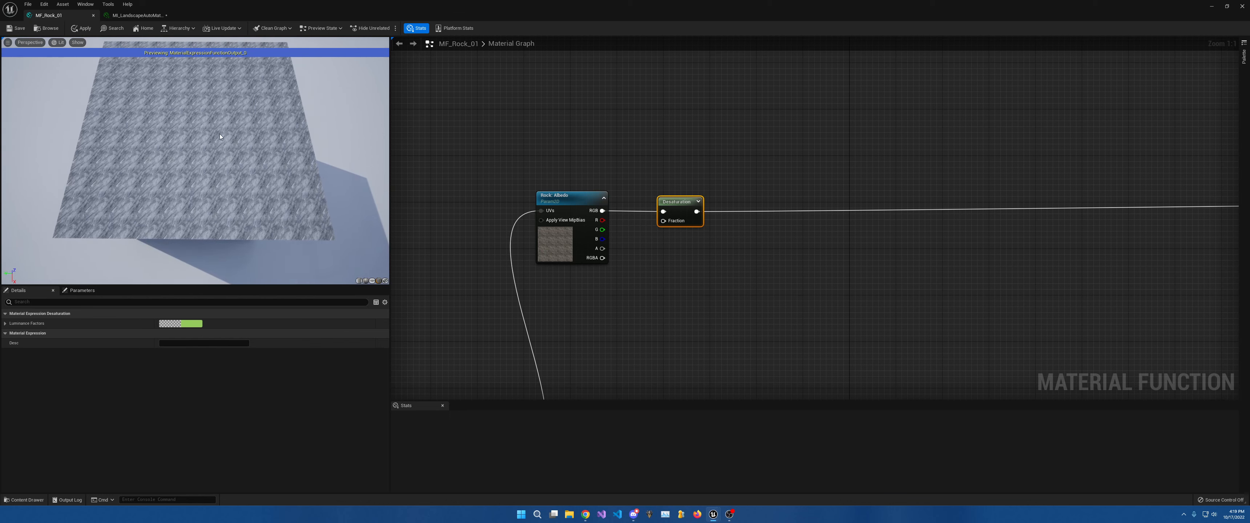
Move the Desaturation node away from Rock Albedo and add a OneMinus node feeding its Fraction input.
{"action": "left_click_drag", "start_coordinate": [678, 202], "coordinate": [689, 256]}
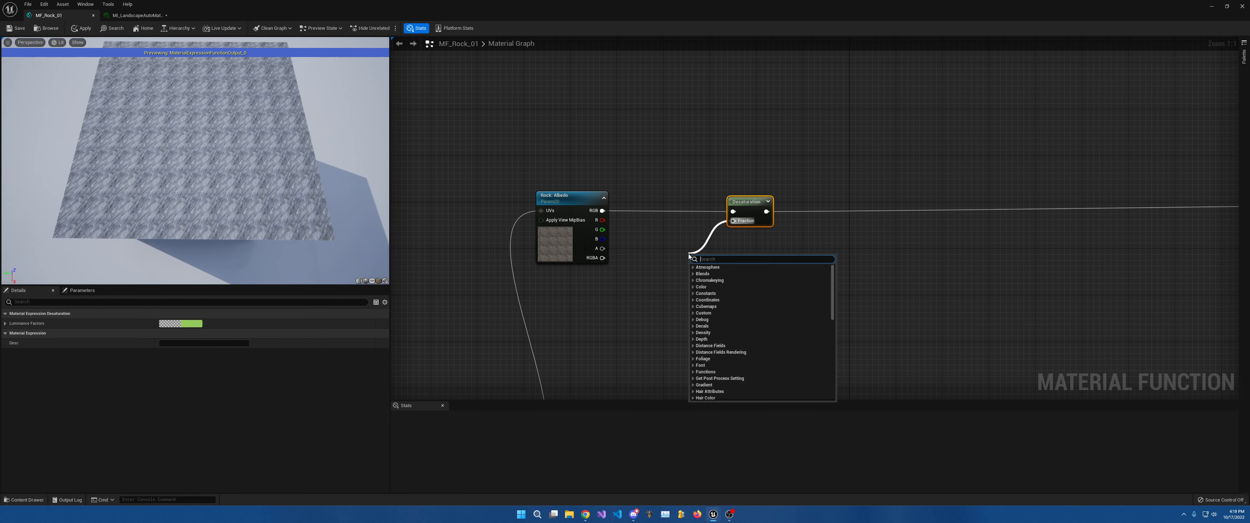
{"action": "type", "text": "1-"}
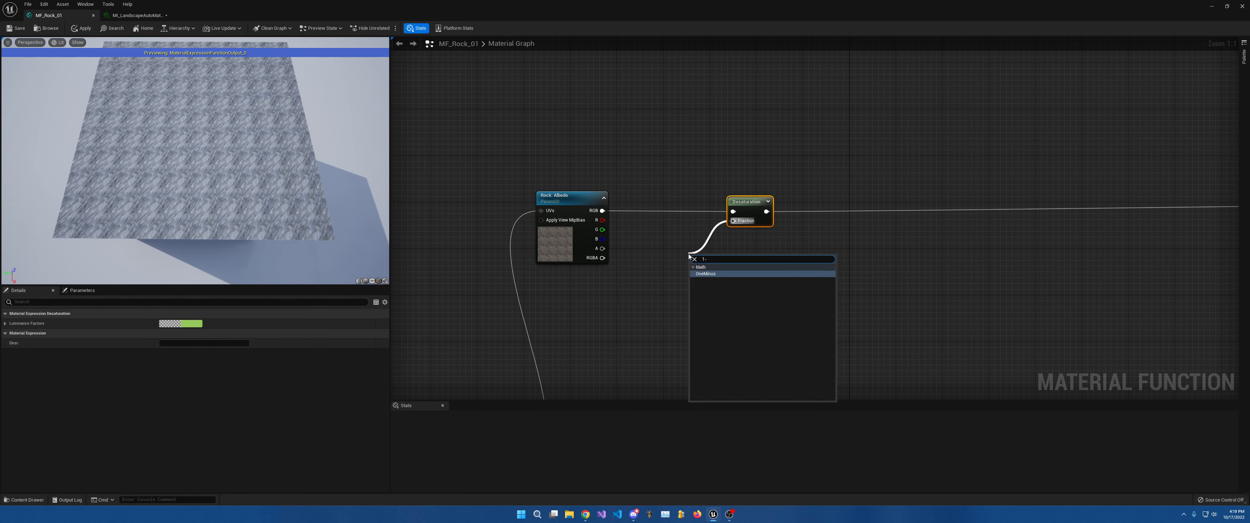
{"action": "left_click", "coordinate": [708, 274]}
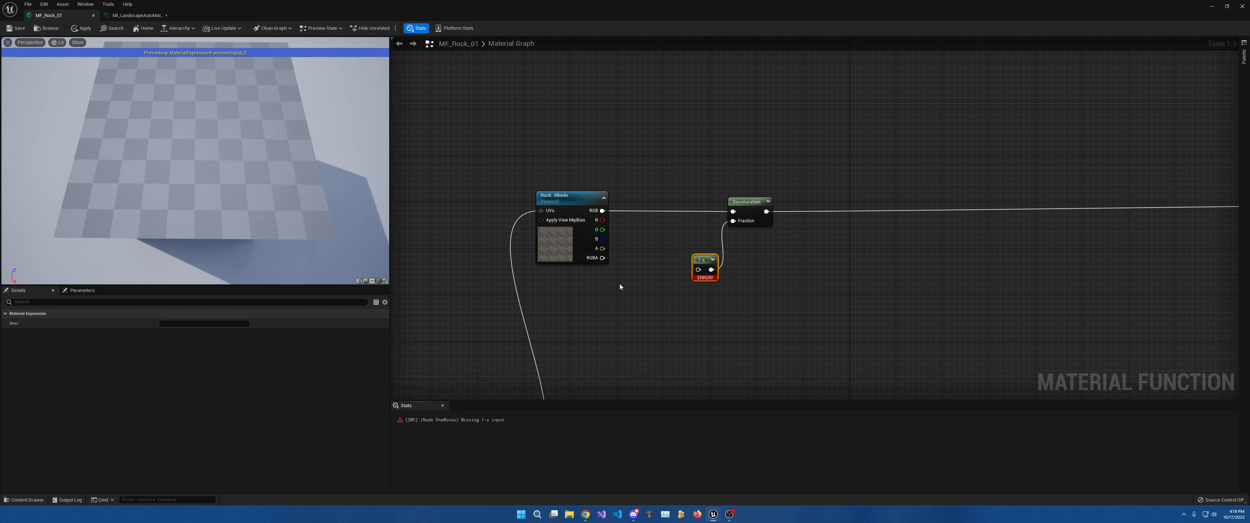
Add a scalar parameter named Saturation and connect it to the OneMinus node's input.
{"action": "left_click", "coordinate": [630, 268]}
{"action": "type", "text": "sssss"}
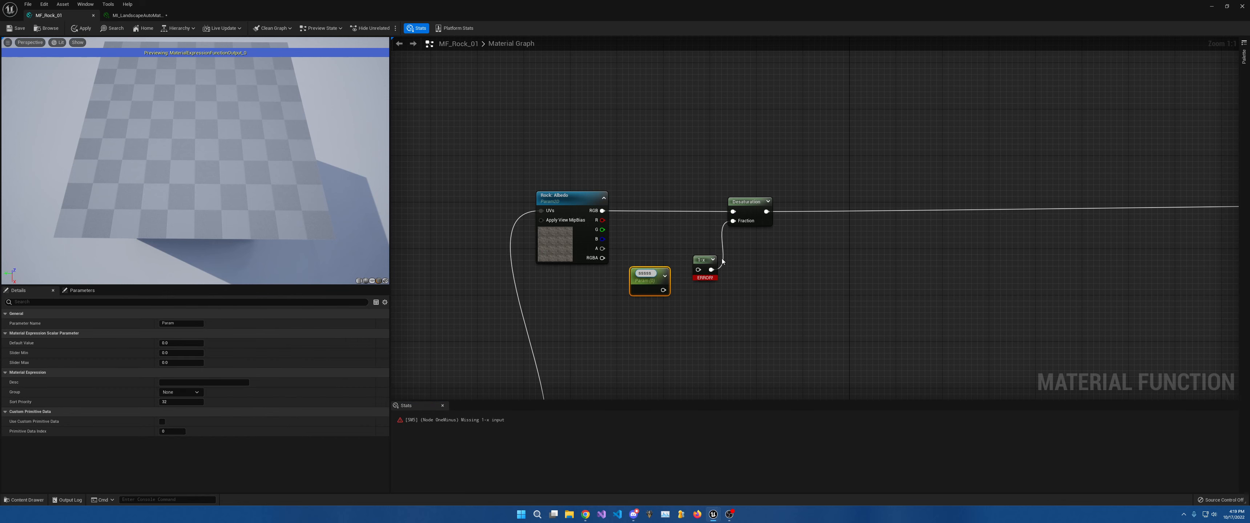
{"action": "key", "text": "BackSpace"}
{"action": "key", "text": "BackSpace"}
{"action": "key", "text": "BackSpace"}
{"action": "key", "text": "BackSpace"}
{"action": "key", "text": "BackSpace"}
{"action": "type", "text": "Saturation"}
{"action": "key", "text": "Return"}
{"action": "left_click_drag", "start_coordinate": [699, 270], "coordinate": [657, 260]}
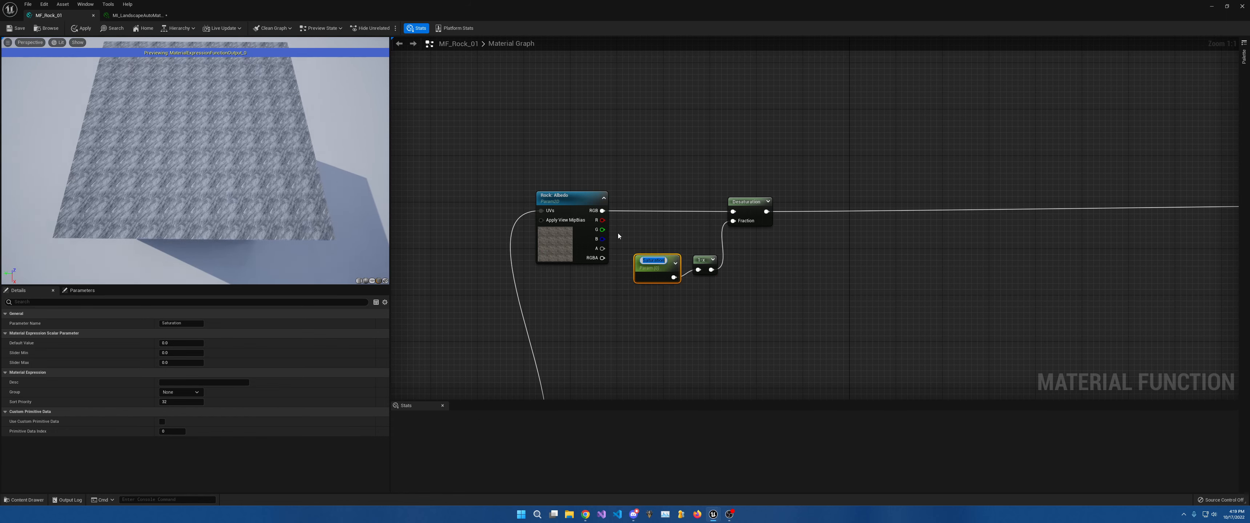
Rename the Saturation scalar parameter to Desaturation.
{"action": "left_click", "coordinate": [647, 260]}
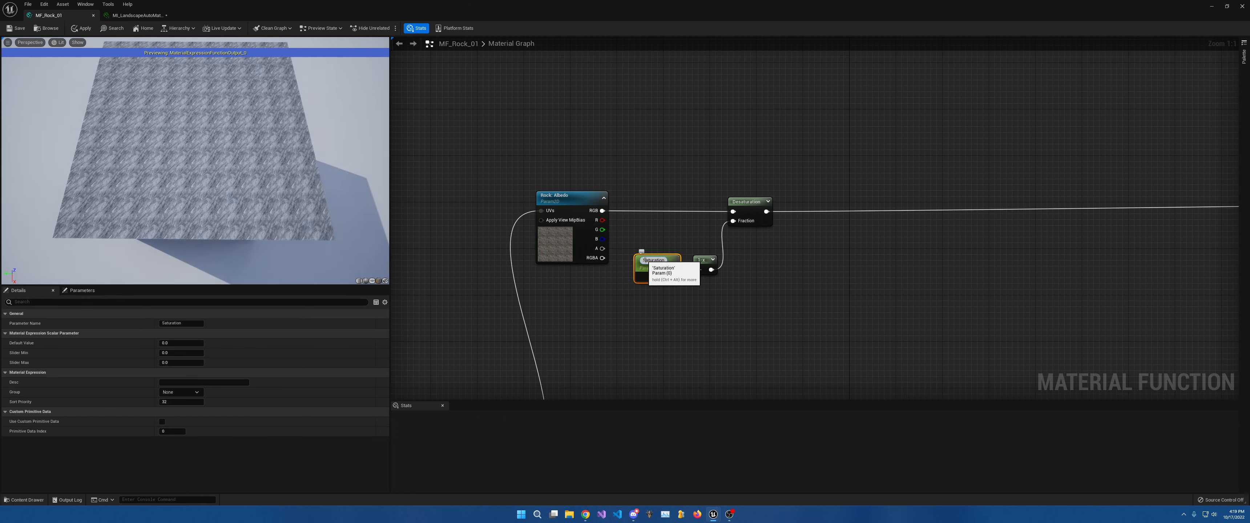
{"action": "left_click_drag", "start_coordinate": [646, 260], "coordinate": [638, 258]}
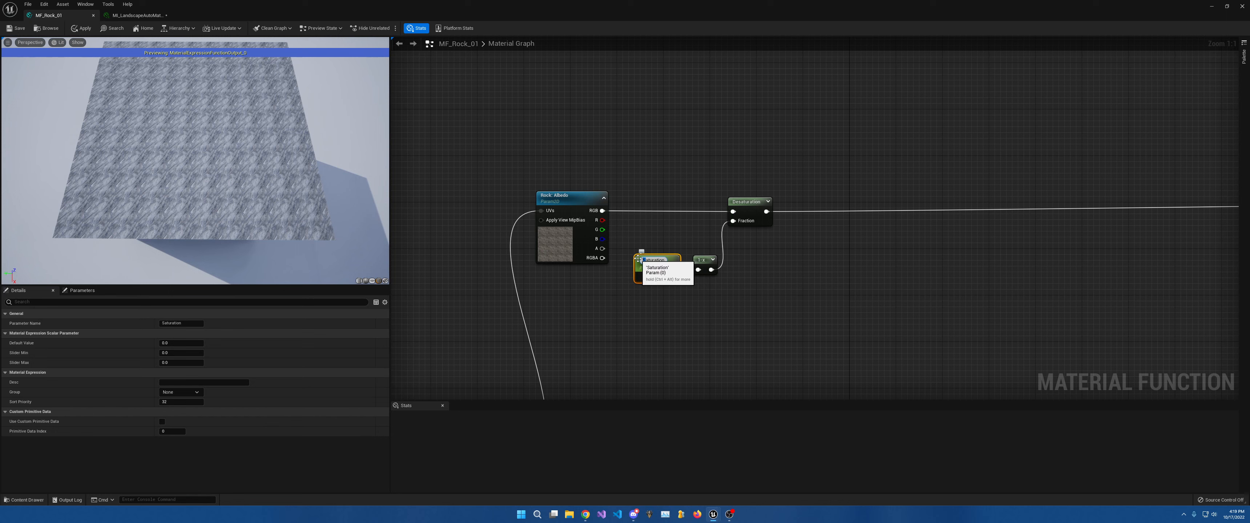
{"action": "type", "text": "Des"}
{"action": "key", "text": "Return"}
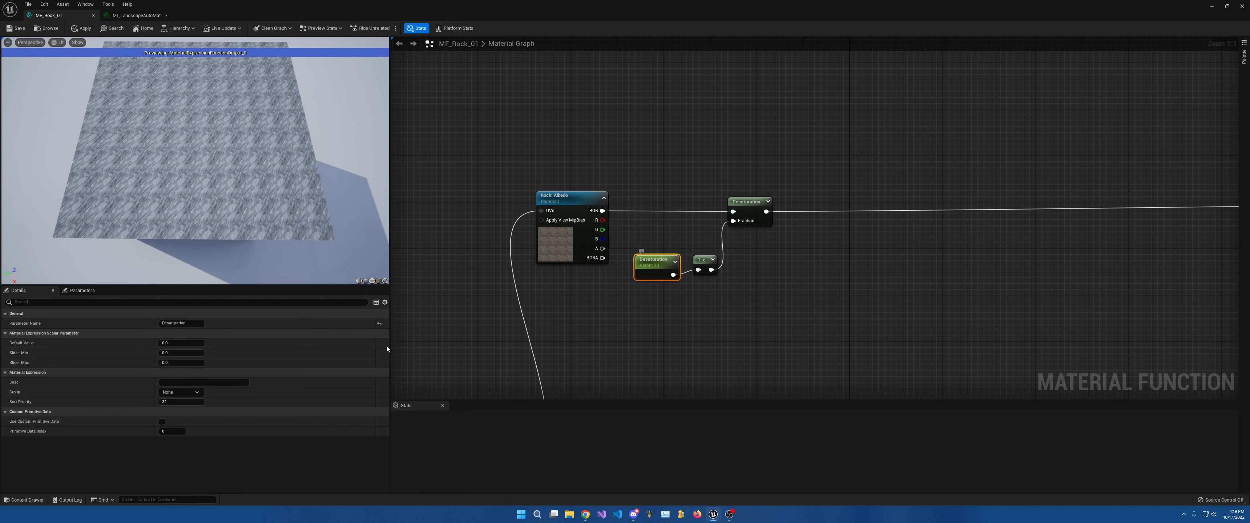
Try a default value of 5 for the Desaturation parameter and check the rock in the preview.
{"action": "left_click", "coordinate": [182, 344]}
{"action": "scroll", "coordinate": [227, 187], "scroll_direction": "up", "scroll_amount": 5}
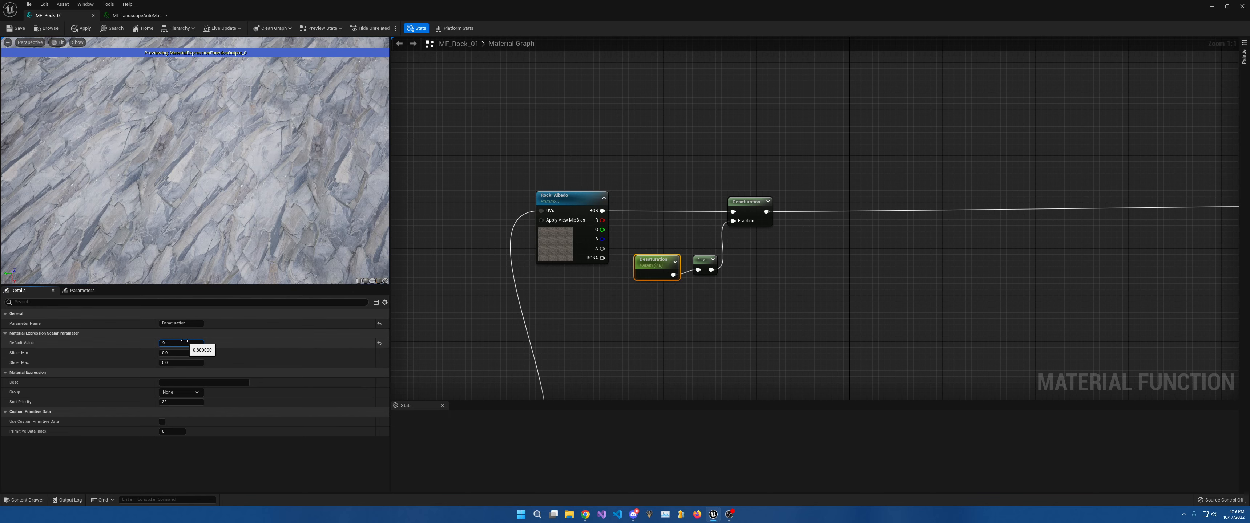
{"action": "key", "text": "Return"}
{"action": "scroll", "coordinate": [246, 189], "scroll_direction": "down", "scroll_amount": 6}
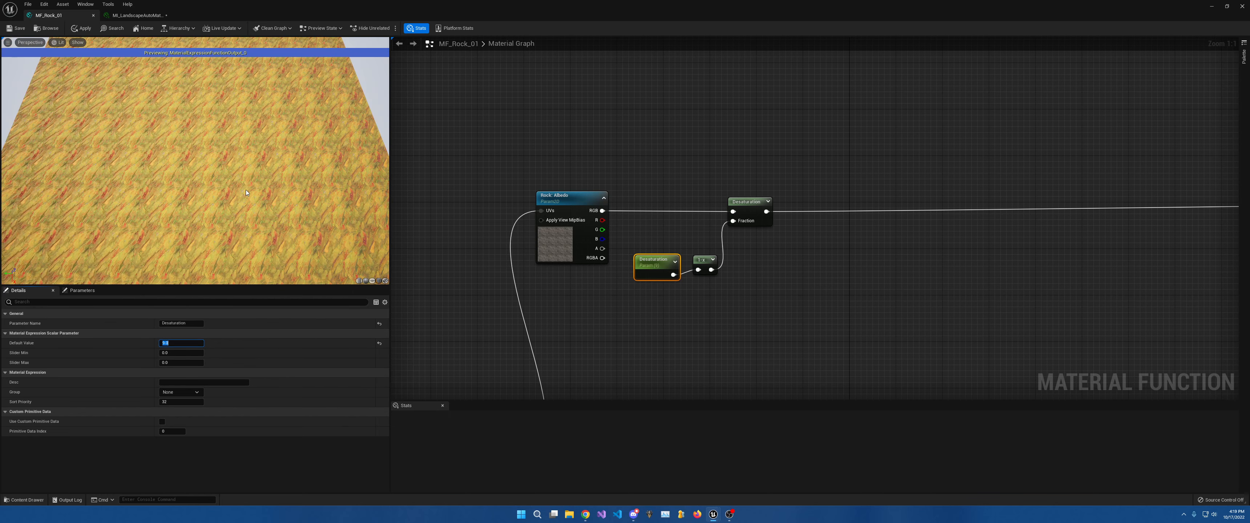
{"action": "scroll", "coordinate": [245, 191], "scroll_direction": "up", "scroll_amount": 5}
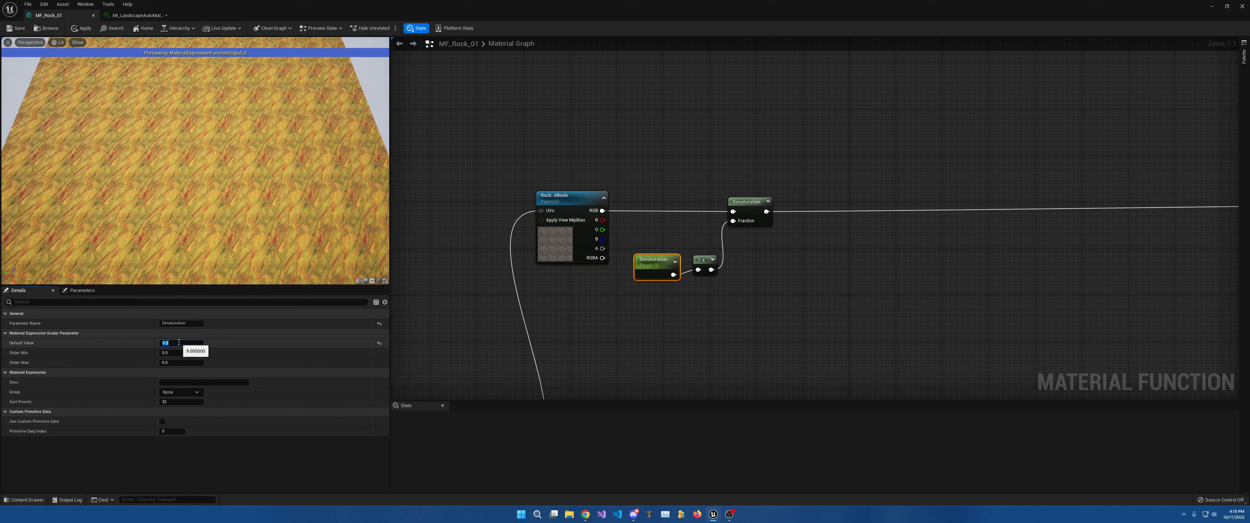
Test default values of -1, -2 and -4 for the Desaturation parameter, and reset it to 0.
{"action": "type", "text": "-1"}
{"action": "key", "text": "Return"}
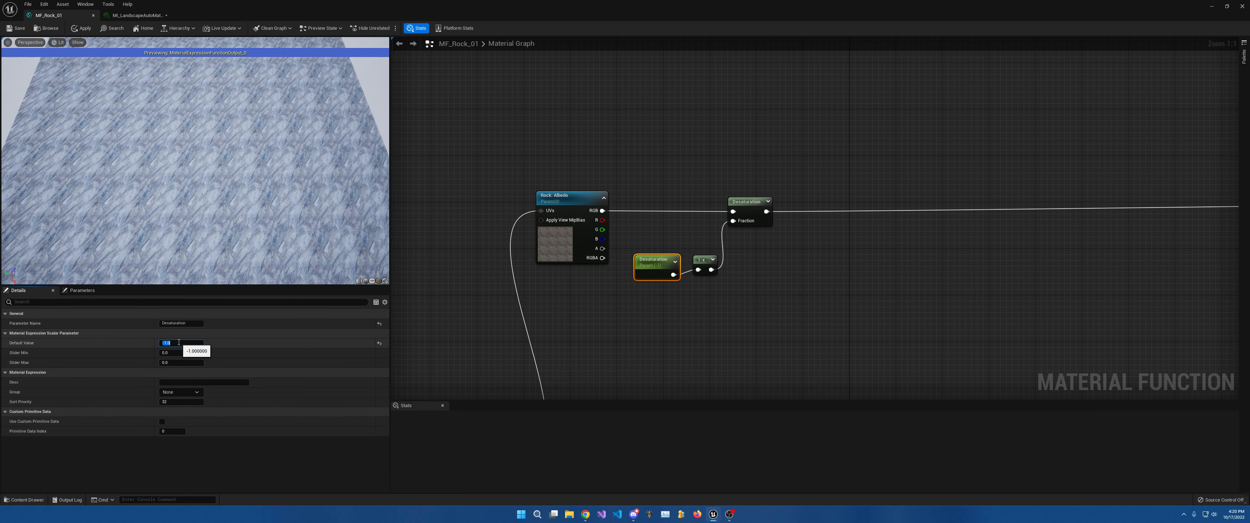
{"action": "type", "text": "-2"}
{"action": "key", "text": "Return"}
{"action": "type", "text": "-4"}
{"action": "key", "text": "Return"}
{"action": "type", "text": "0"}
{"action": "key", "text": "Return"}
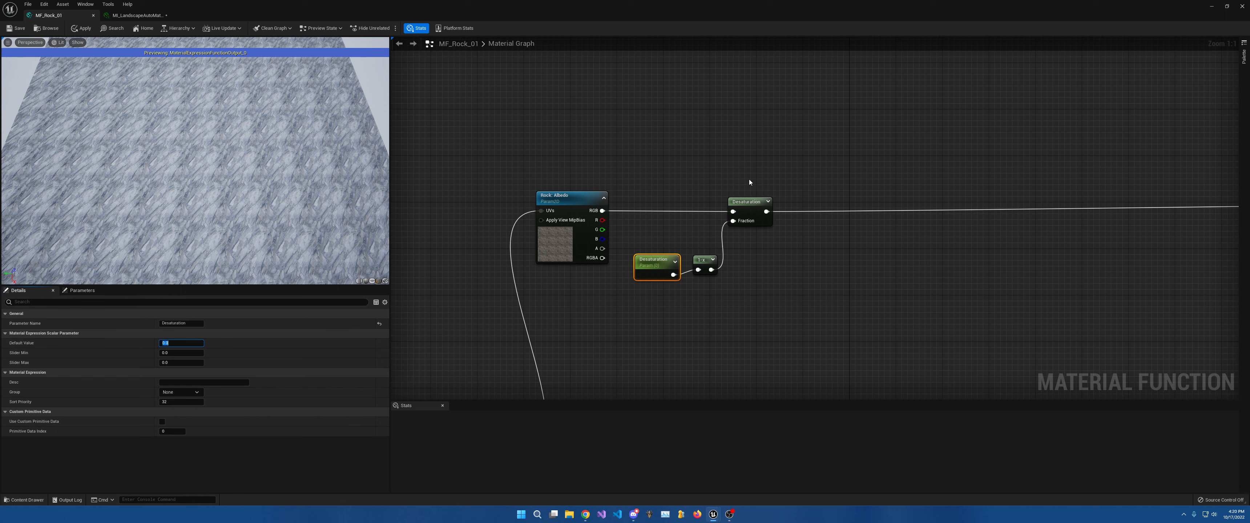
Add a Saturate node after the Desaturation node and route the Base Color connection through it.
{"action": "left_click_drag", "start_coordinate": [767, 214], "coordinate": [808, 213]}
{"action": "type", "text": "sa"}
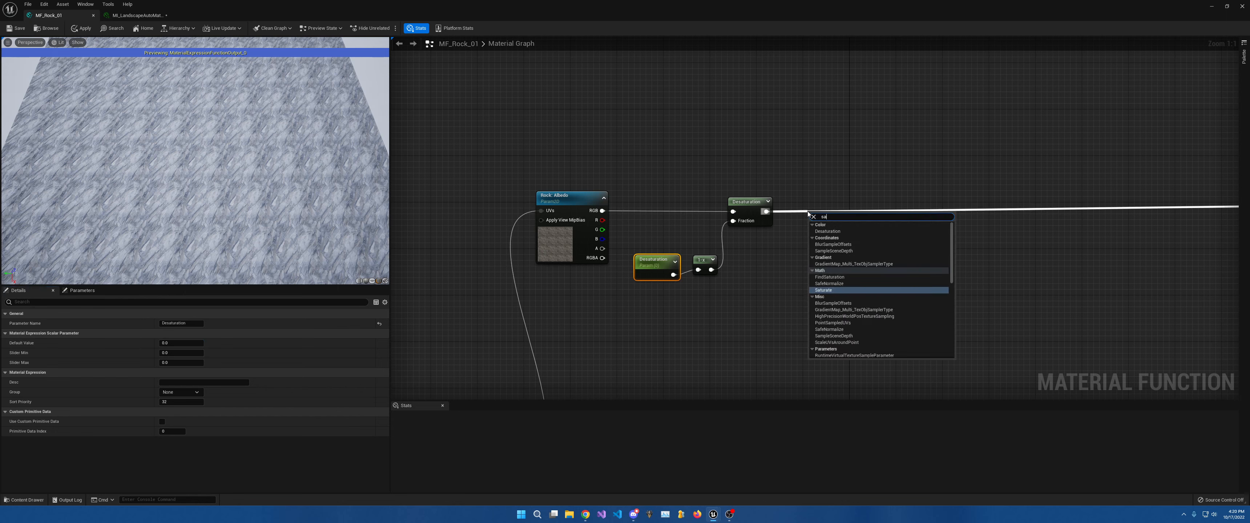
{"action": "type", "text": "tur"}
{"action": "key", "text": "Return"}
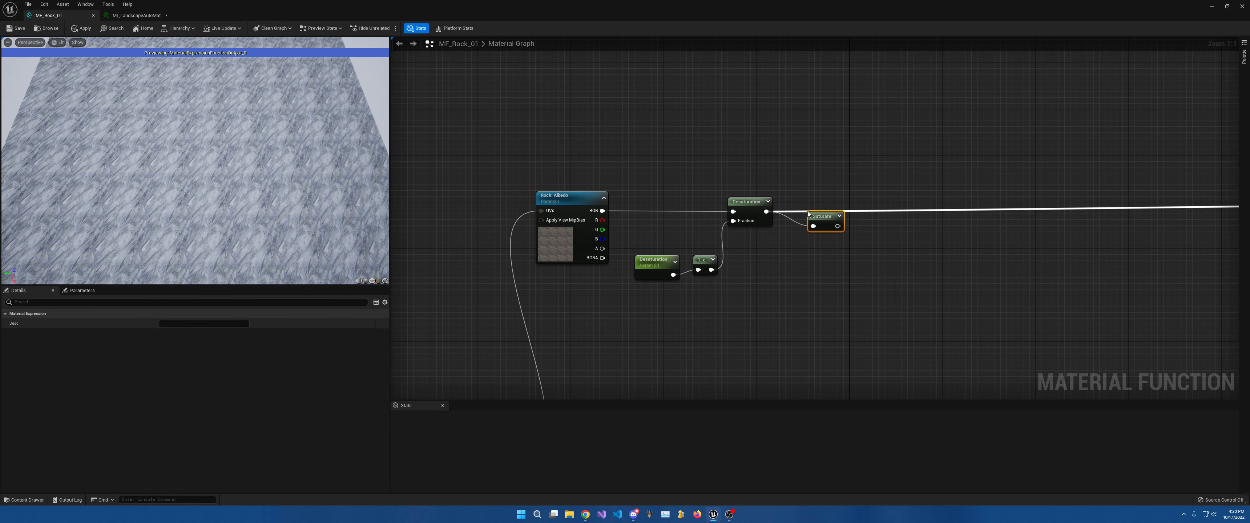
{"action": "left_click_drag", "start_coordinate": [768, 213], "coordinate": [818, 202], "text": "ctrl"}
Test default values of -5, 5 and 10 for the Desaturation parameter in the preview, and reset it to 0.
{"action": "left_click", "coordinate": [654, 263]}
{"action": "left_click", "coordinate": [181, 343]}
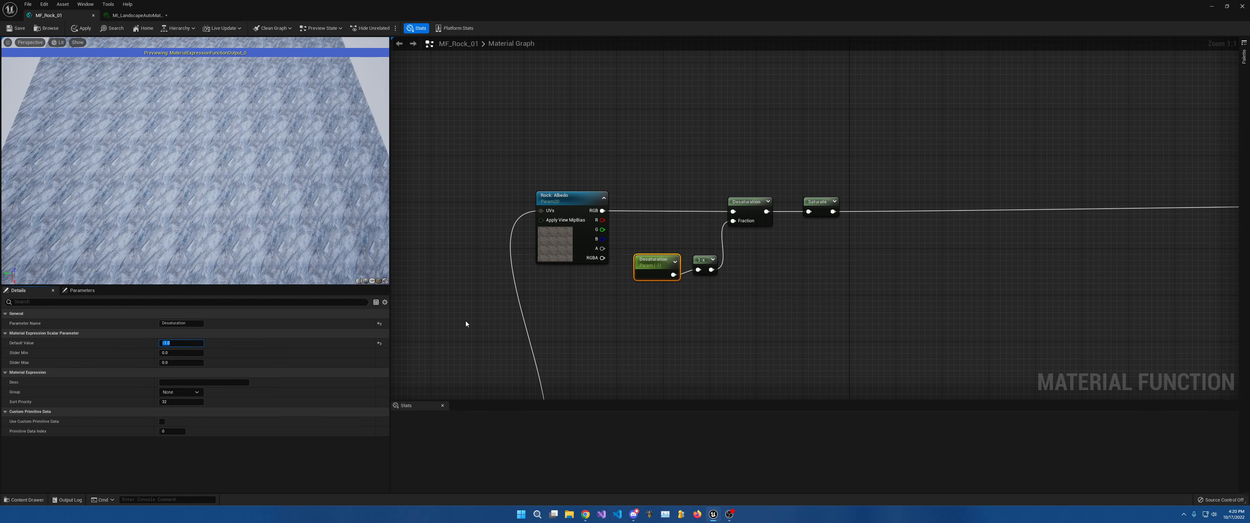
{"action": "type", "text": "-5"}
{"action": "key", "text": "Return"}
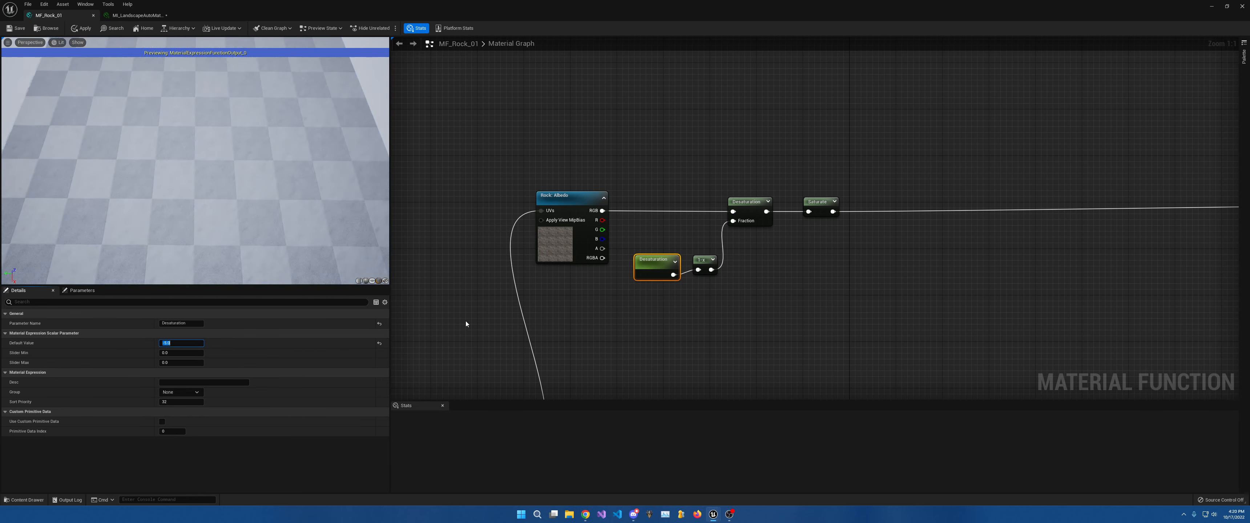
{"action": "type", "text": "5"}
{"action": "key", "text": "Return"}
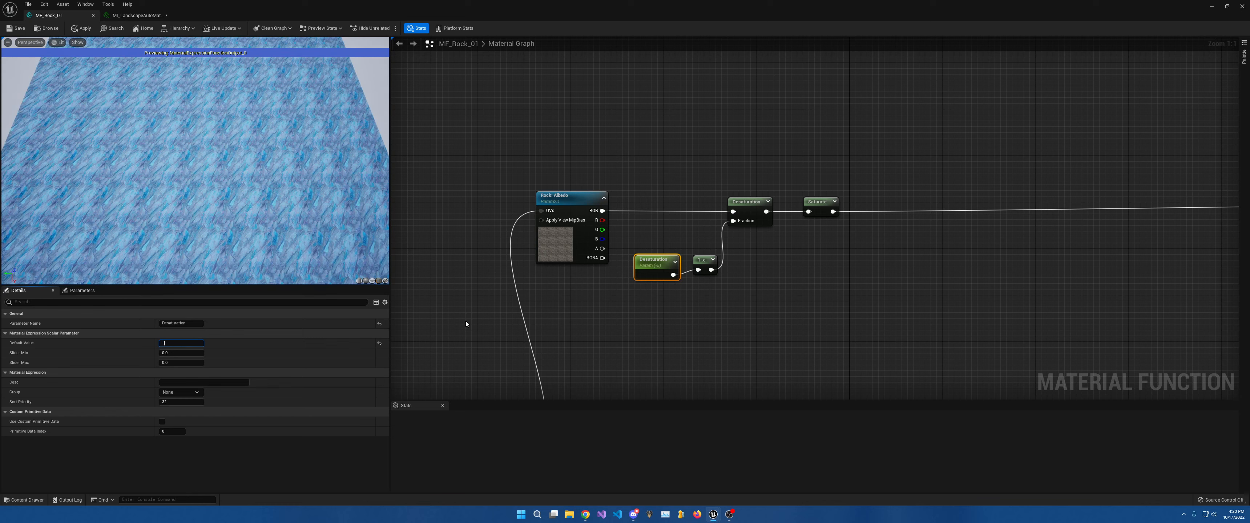
{"action": "key", "text": "BackSpace"}
{"action": "type", "text": "10"}
{"action": "key", "text": "Return"}
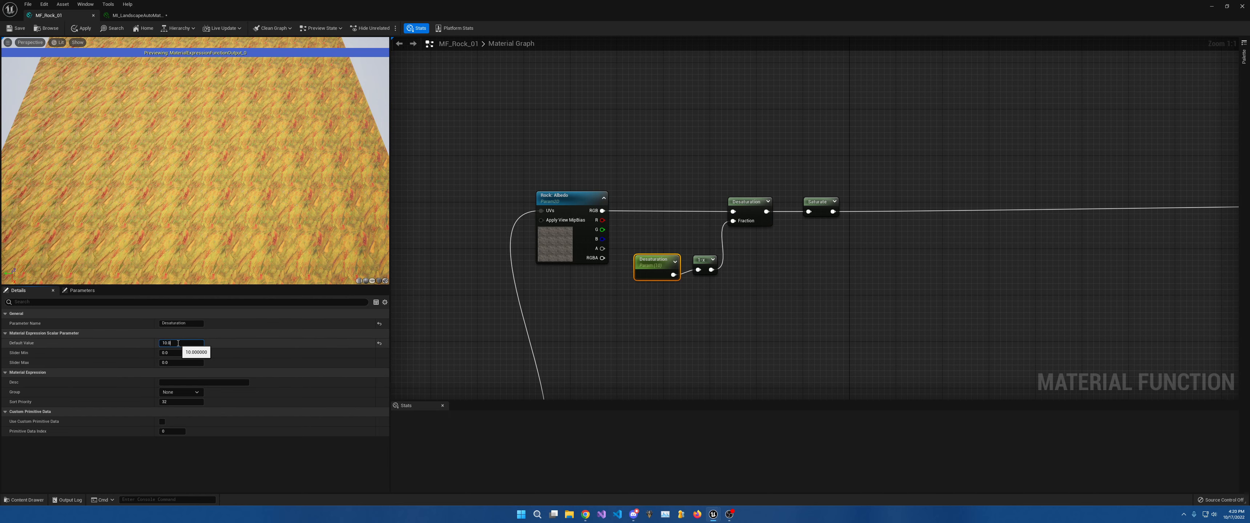
{"action": "key", "text": "Return"}
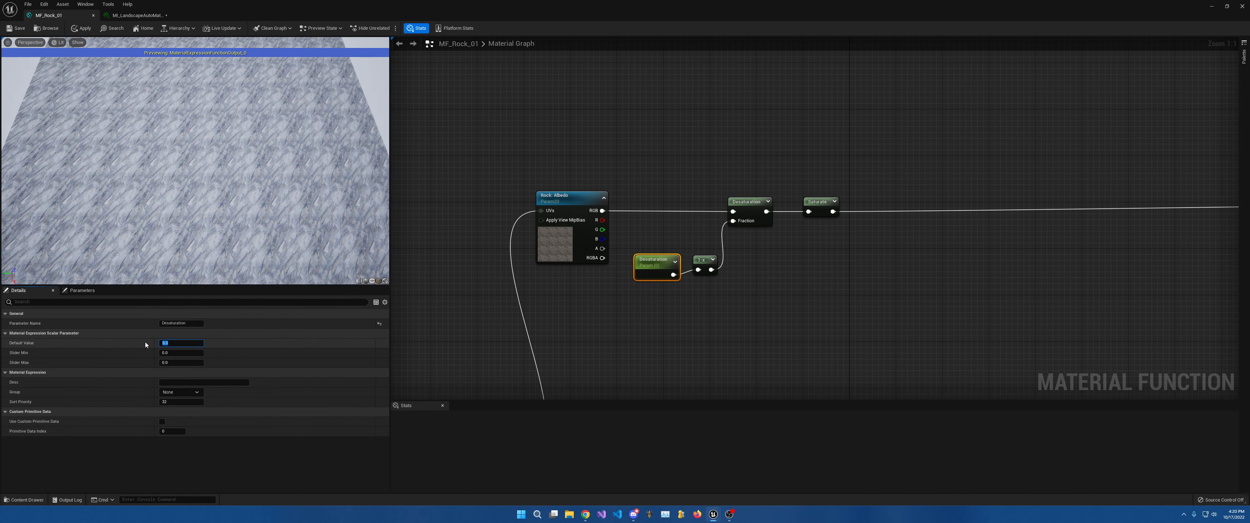
Move the Saturate node far along the Base Color connection, leaving room for more nodes after the Desaturation node.
{"action": "right_click_drag", "start_coordinate": [866, 200], "coordinate": [764, 203]}
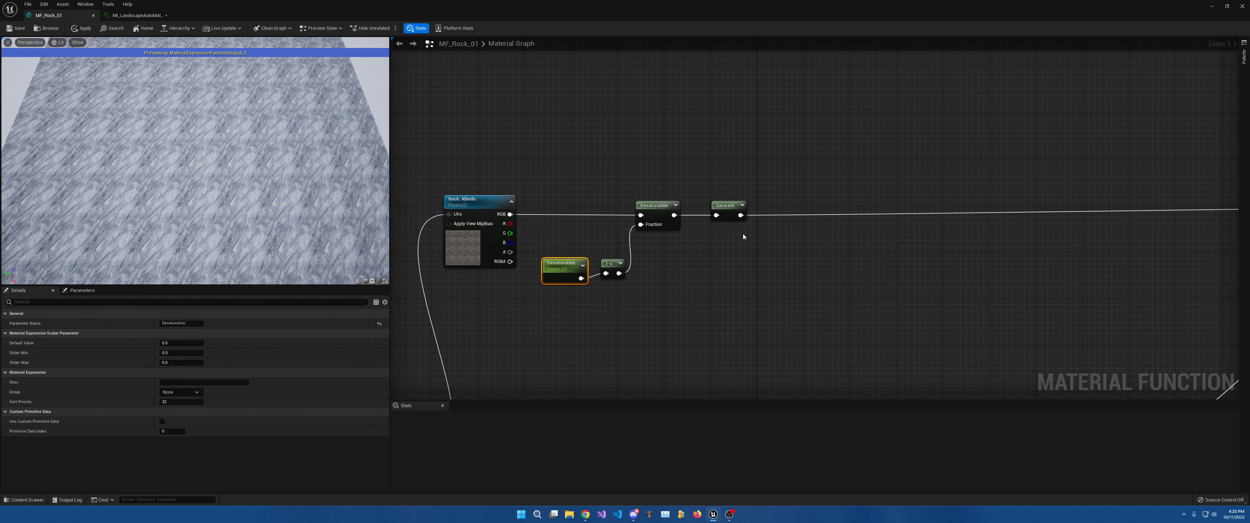
{"action": "left_click_drag", "start_coordinate": [729, 213], "coordinate": [1195, 207]}
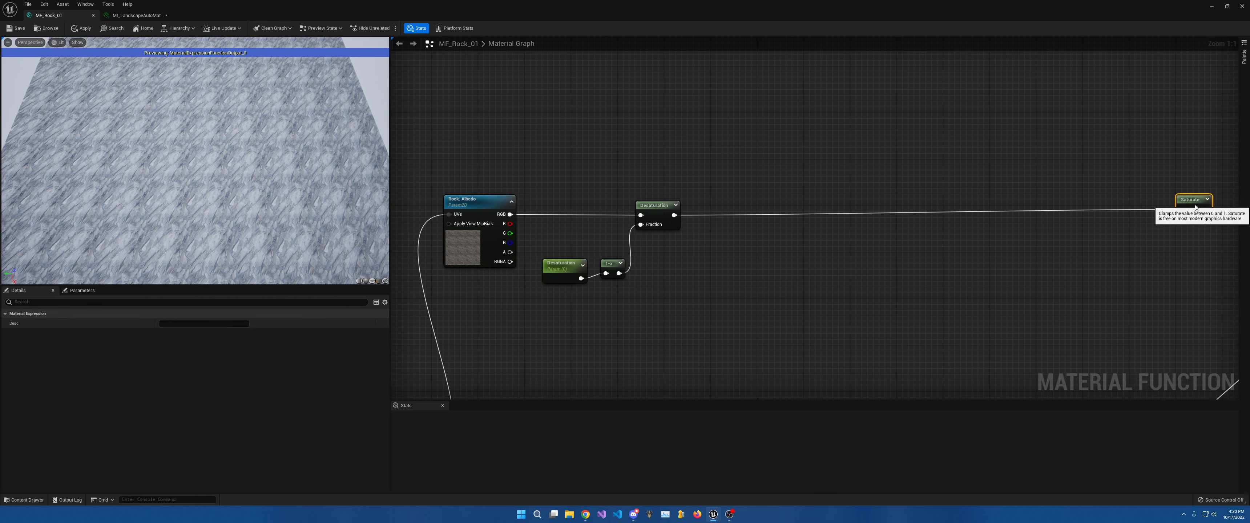
{"action": "right_click_drag", "start_coordinate": [840, 314], "coordinate": [843, 315]}
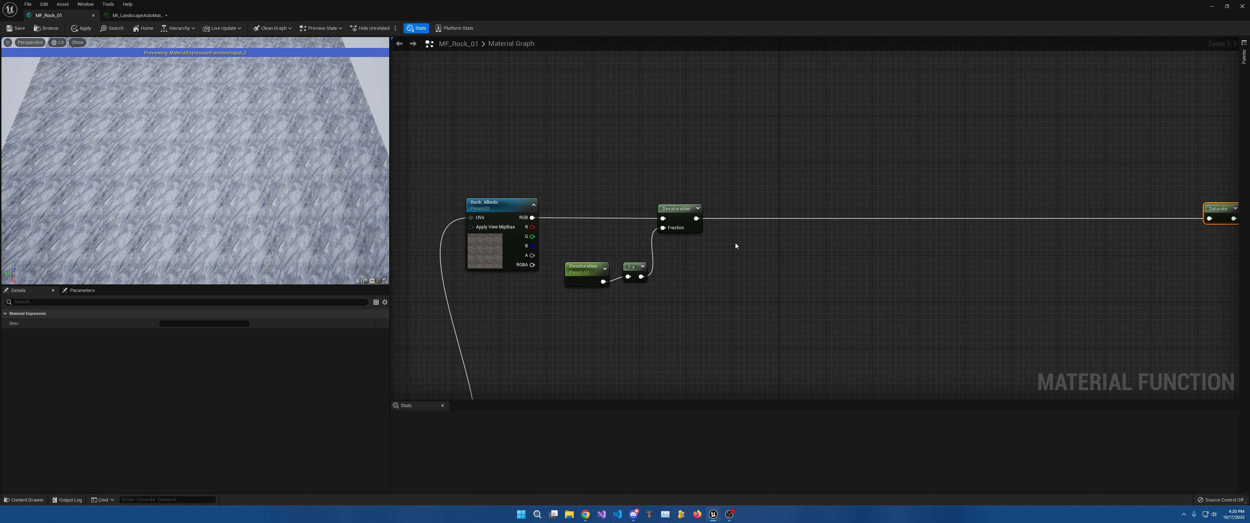
{"action": "right_click_drag", "start_coordinate": [941, 246], "coordinate": [773, 245]}
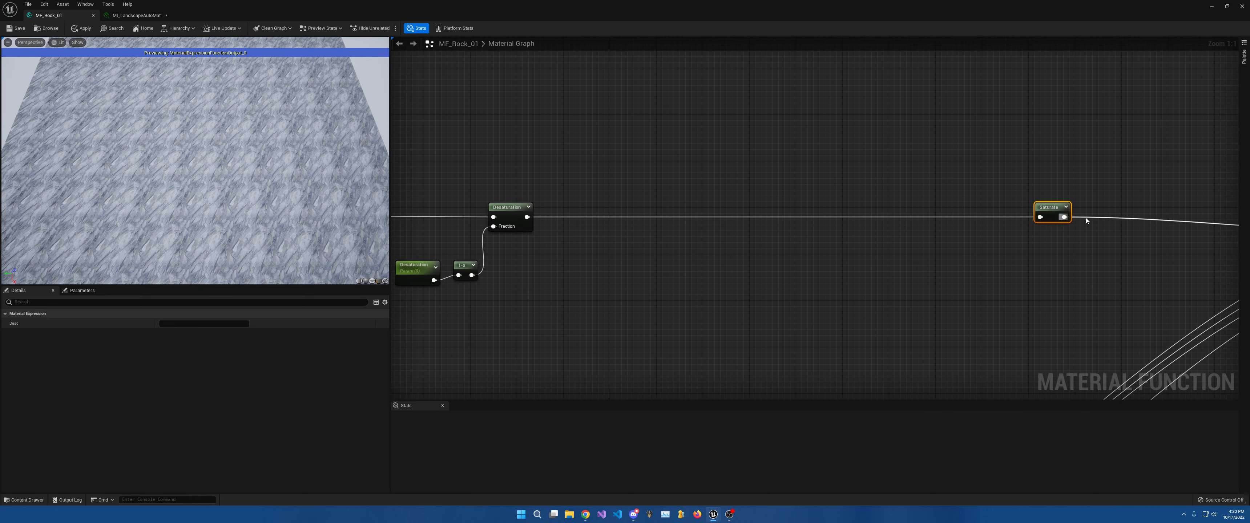
{"action": "double_click", "coordinate": [1086, 218]}
{"action": "right_click_drag", "start_coordinate": [522, 241], "coordinate": [719, 246]}
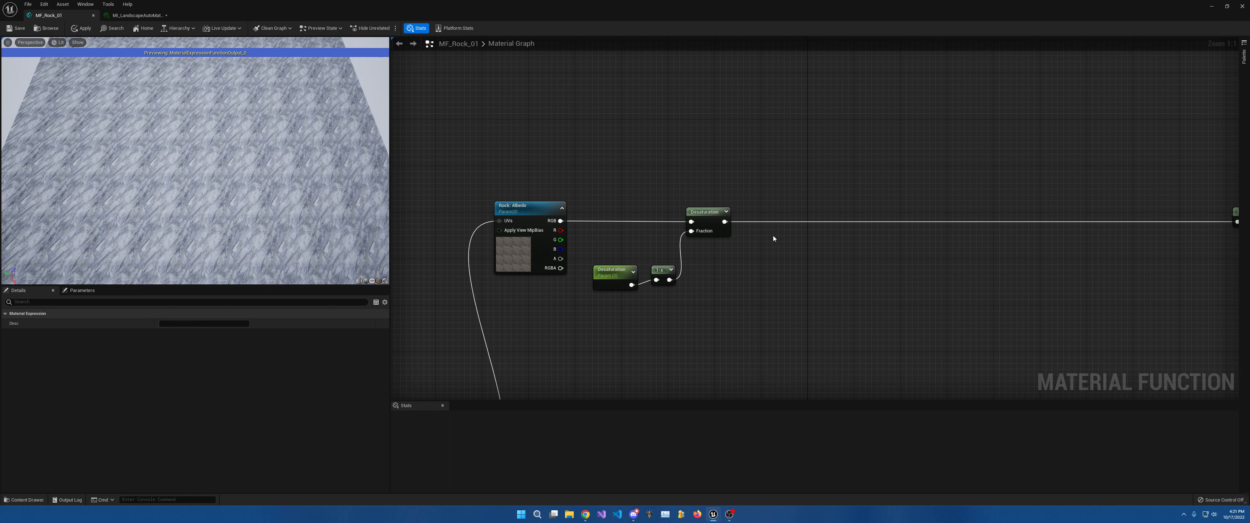
Set the Desaturation parameter's default value to 1 and check the rock up close in the preview.
{"action": "left_click", "coordinate": [600, 273]}
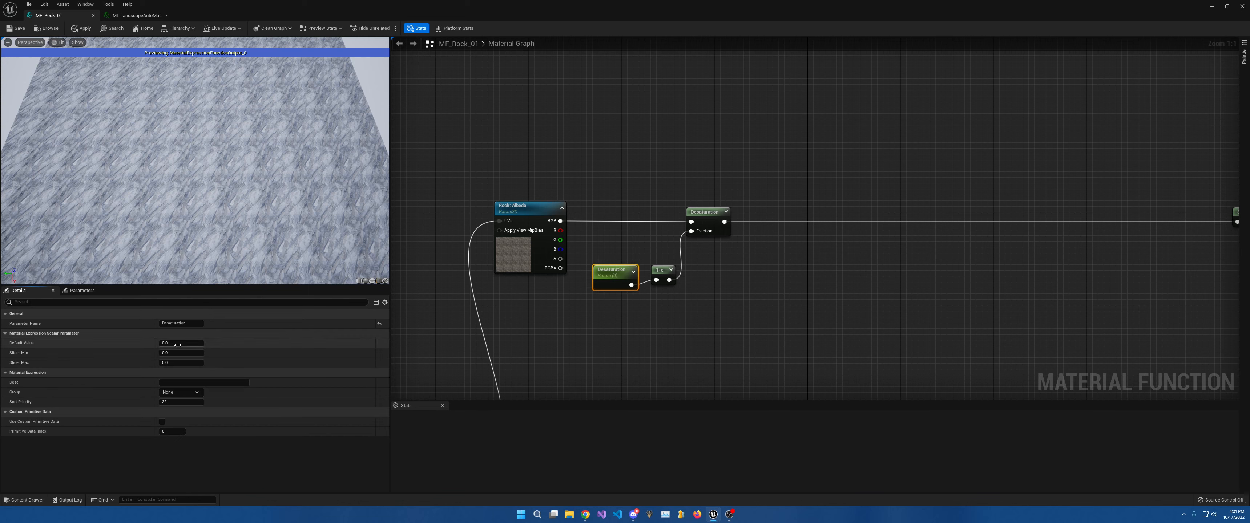
{"action": "type", "text": "1"}
{"action": "key", "text": "Return"}
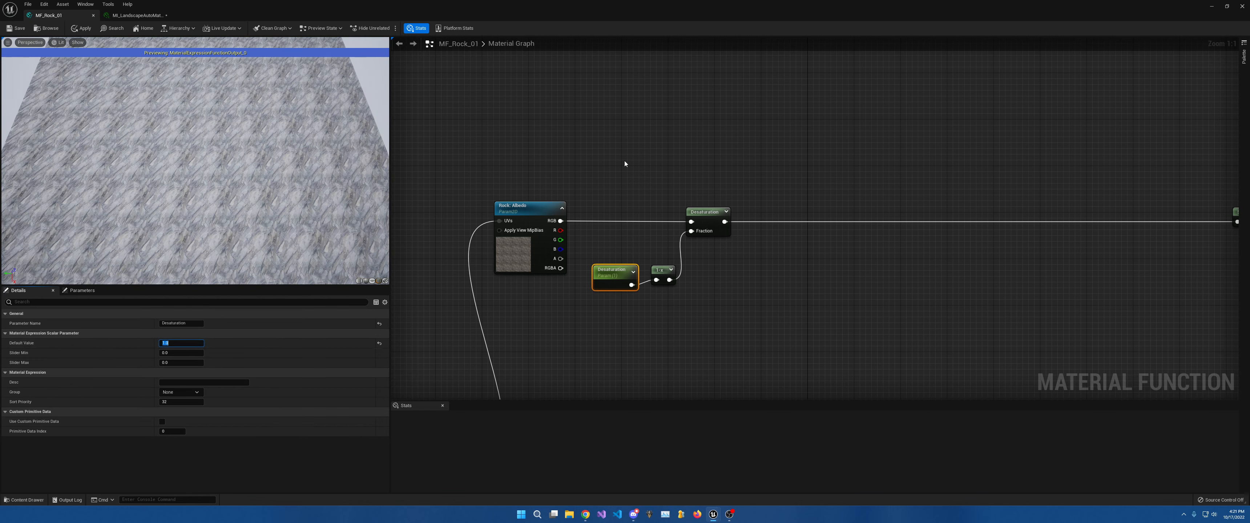
{"action": "scroll", "coordinate": [201, 167], "scroll_direction": "up", "scroll_amount": 5}
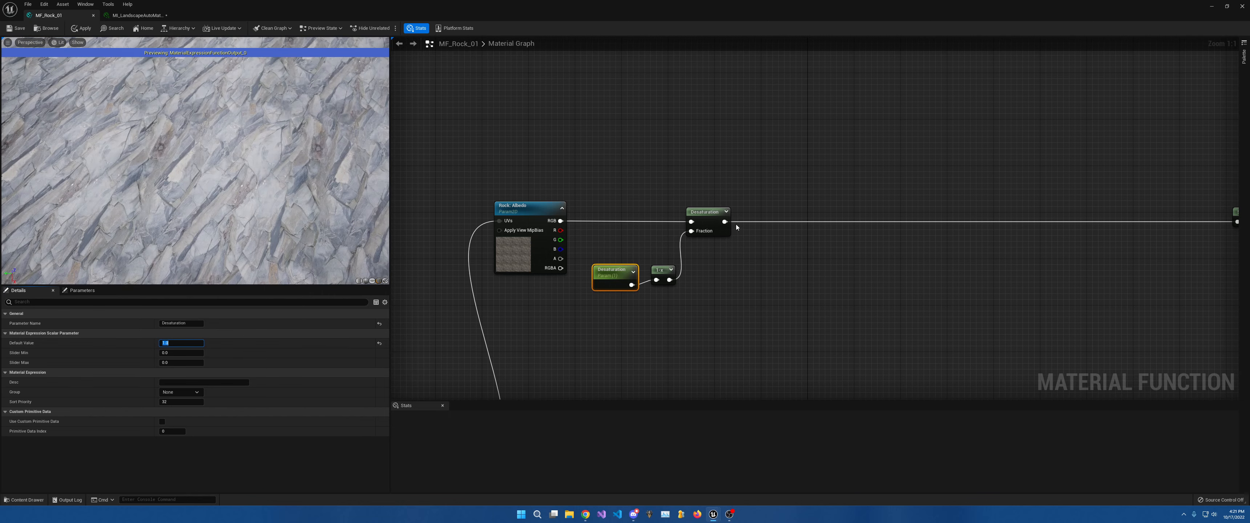
Insert a Multiply node between the Desaturation and Saturate nodes, with the Desaturation output in A, and align it.
{"action": "left_click", "coordinate": [794, 231]}
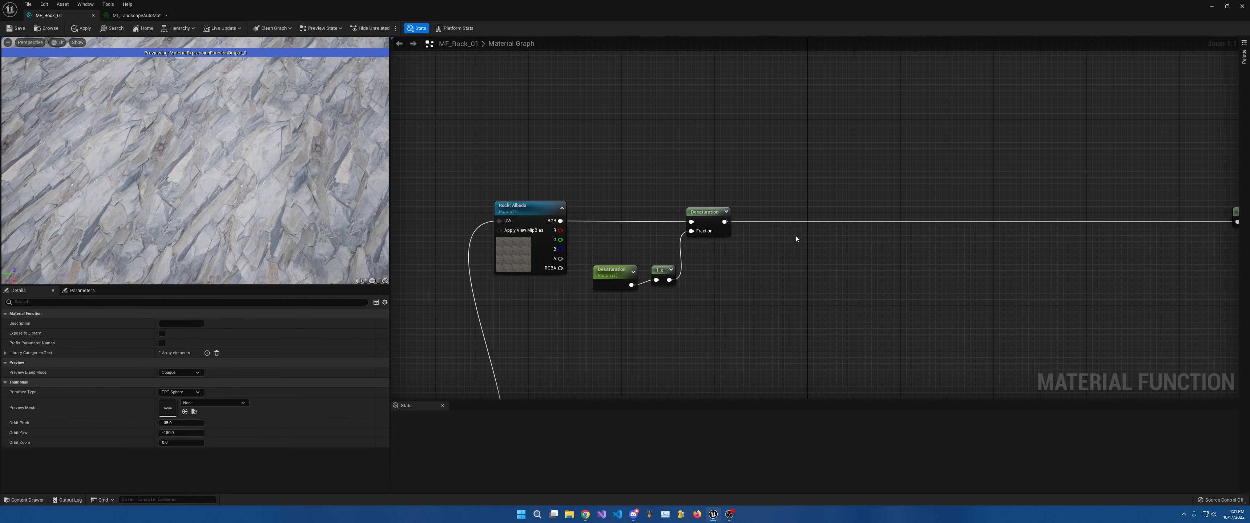
{"action": "left_click", "coordinate": [792, 241]}
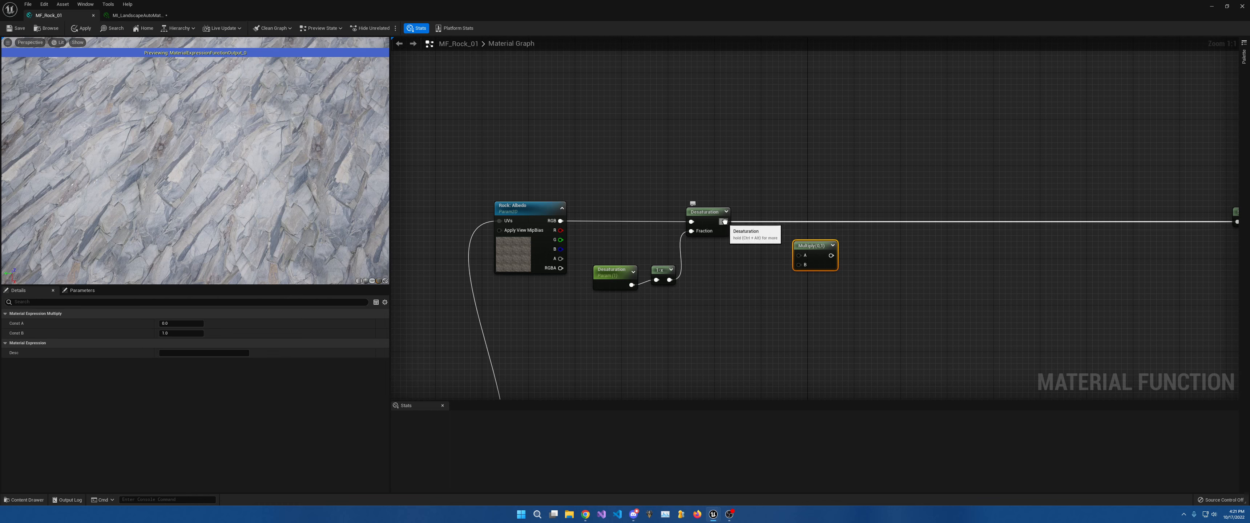
{"action": "left_click_drag", "start_coordinate": [724, 223], "coordinate": [834, 259], "text": "ctrl"}
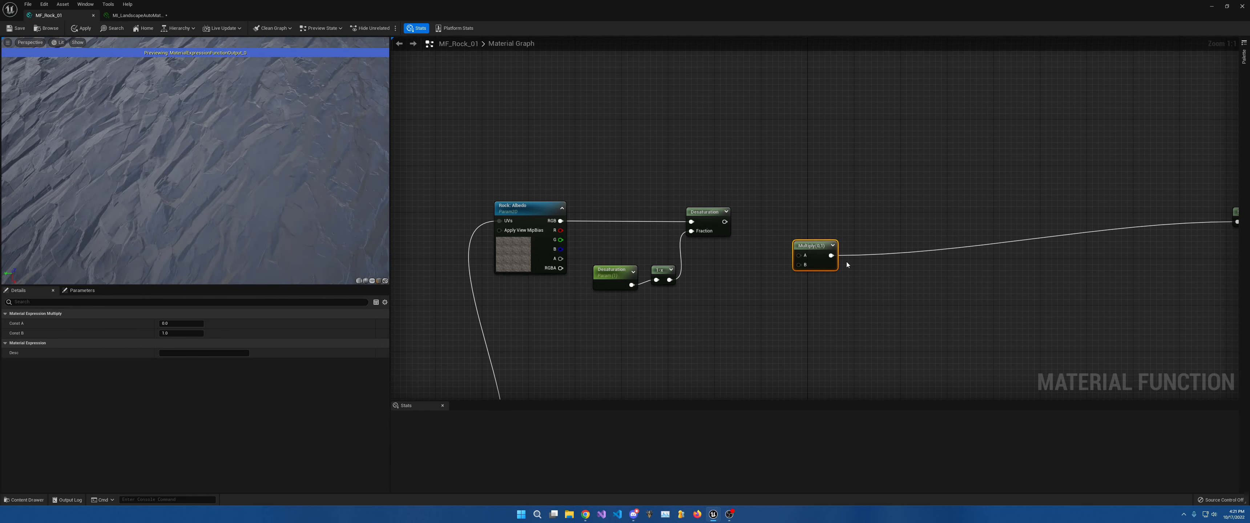
{"action": "left_click_drag", "start_coordinate": [724, 222], "coordinate": [806, 223]}
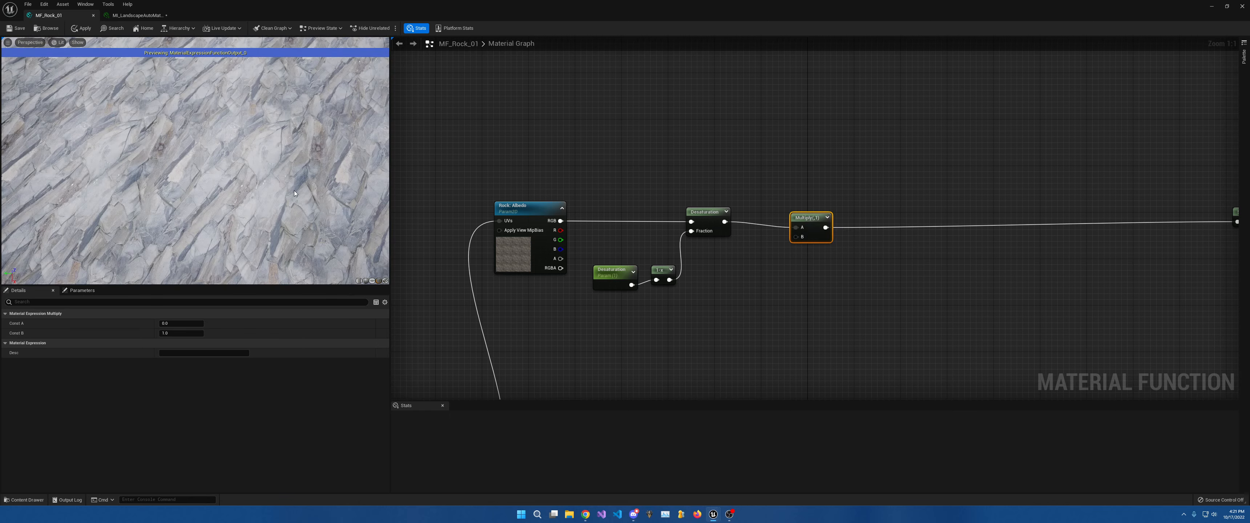
{"action": "left_click_drag", "start_coordinate": [806, 219], "coordinate": [806, 213]}
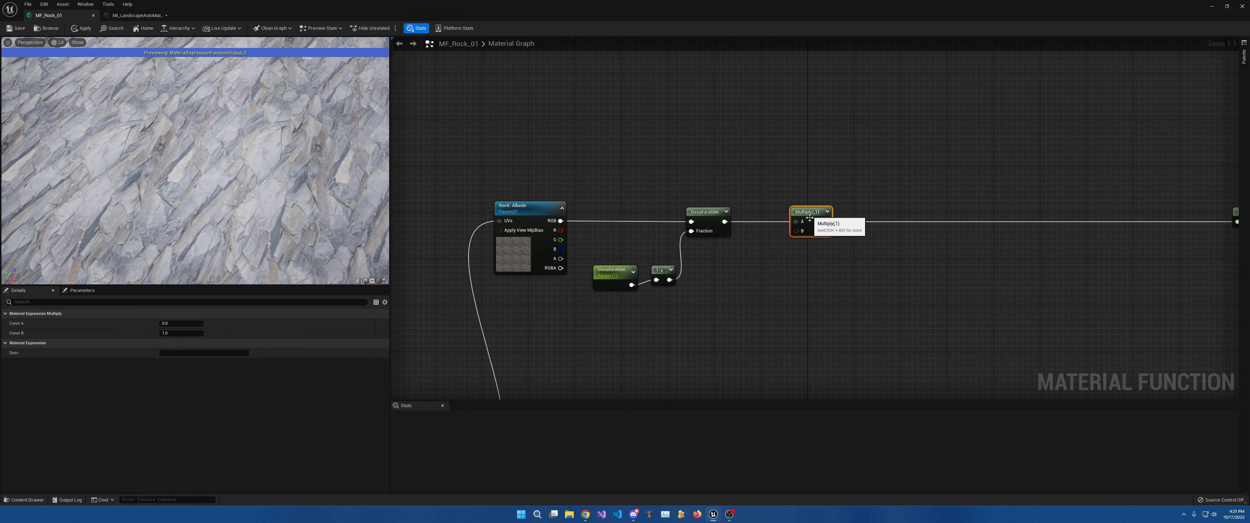
Create a scalar parameter named Brightness with a default value of 1 and connect it to the Multiply node's B input.
{"action": "left_click", "coordinate": [729, 269]}
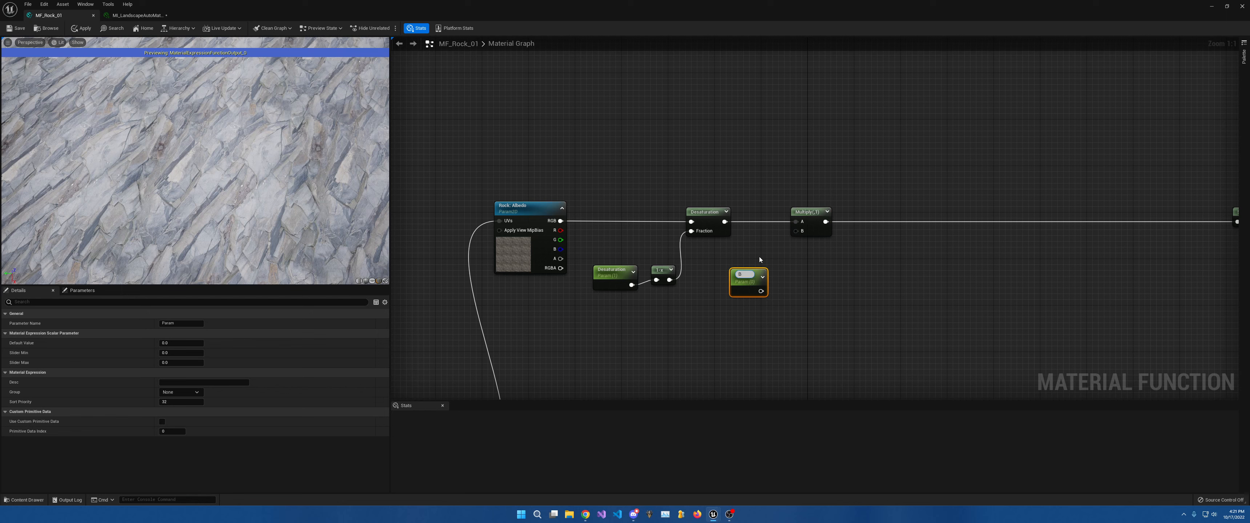
{"action": "type", "text": "Brightness"}
{"action": "key", "text": "Return"}
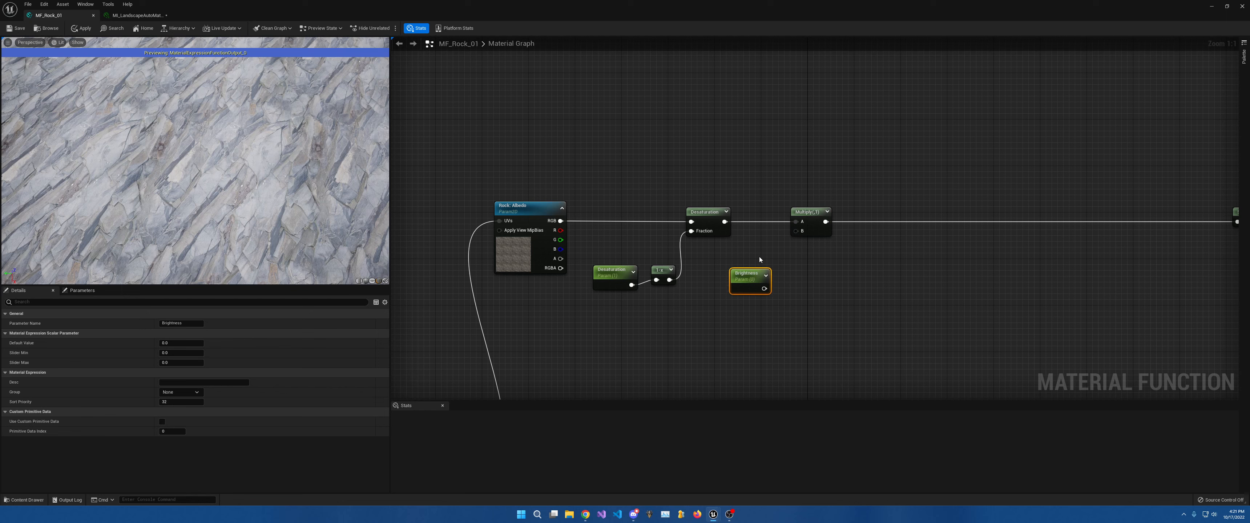
{"action": "left_click_drag", "start_coordinate": [764, 288], "coordinate": [799, 232]}
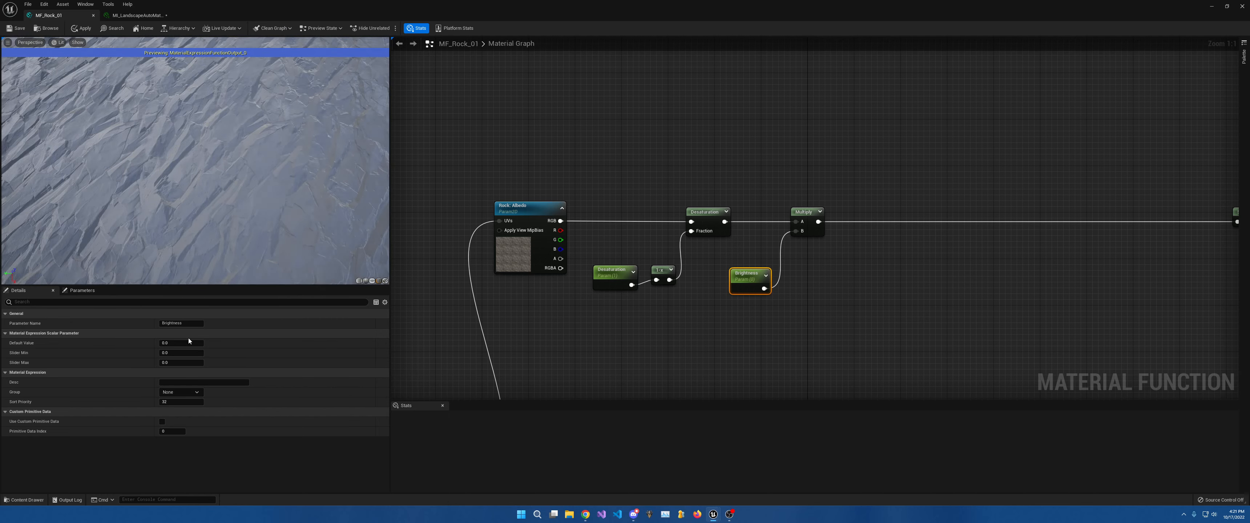
{"action": "left_click", "coordinate": [187, 343]}
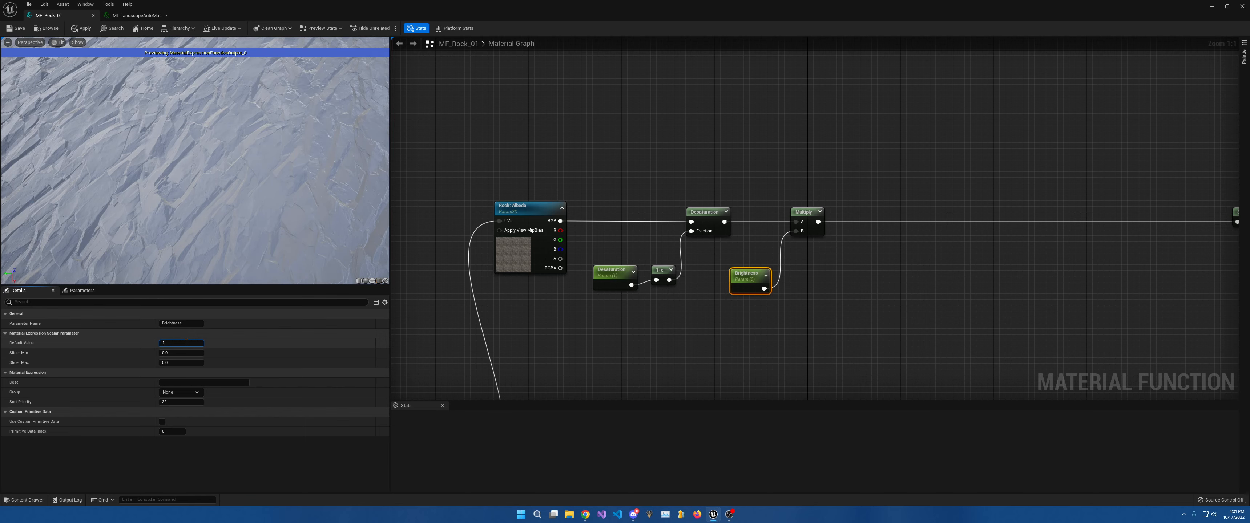
{"action": "type", "text": "1"}
{"action": "key", "text": "Return"}
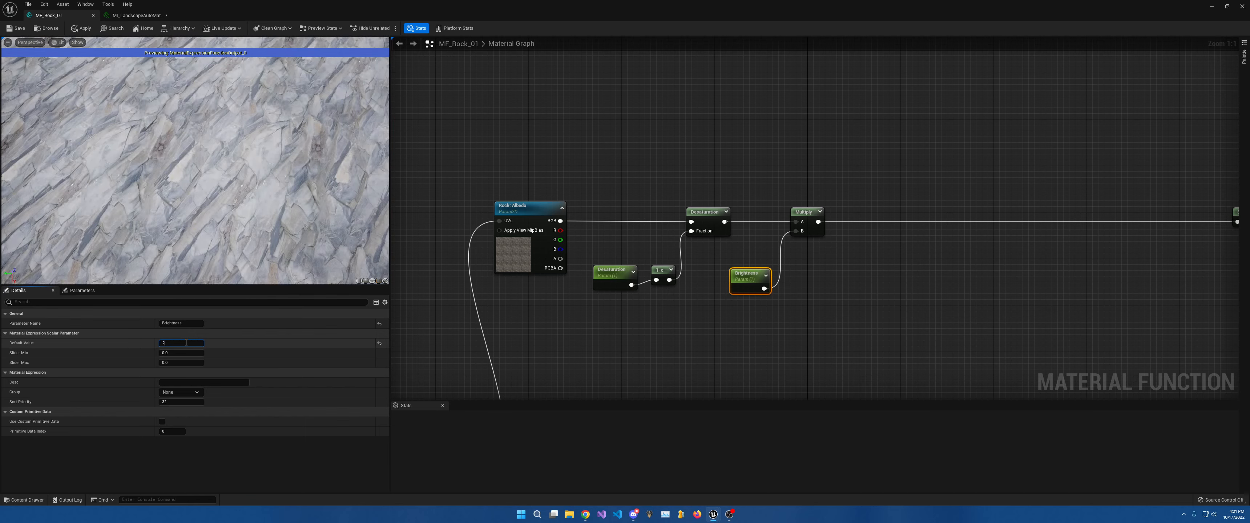
Test default values of 2, 10 and 50 for the Brightness parameter in the preview, and reset it to 1.
{"action": "type", "text": "2"}
{"action": "key", "text": "Return"}
{"action": "key", "text": "Return"}
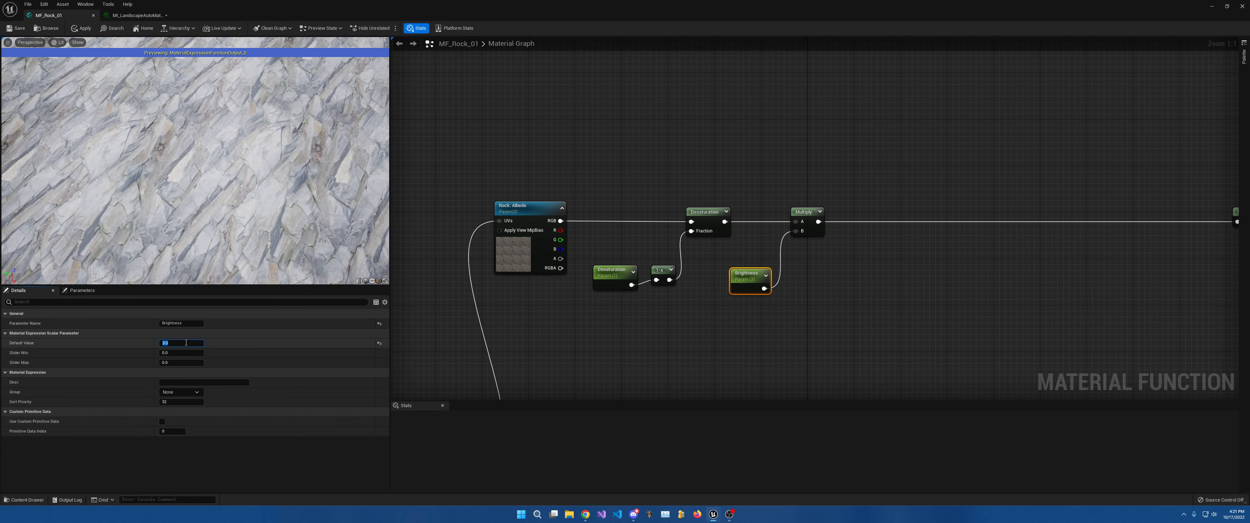
{"action": "type", "text": "10"}
{"action": "key", "text": "Return"}
{"action": "type", "text": "50"}
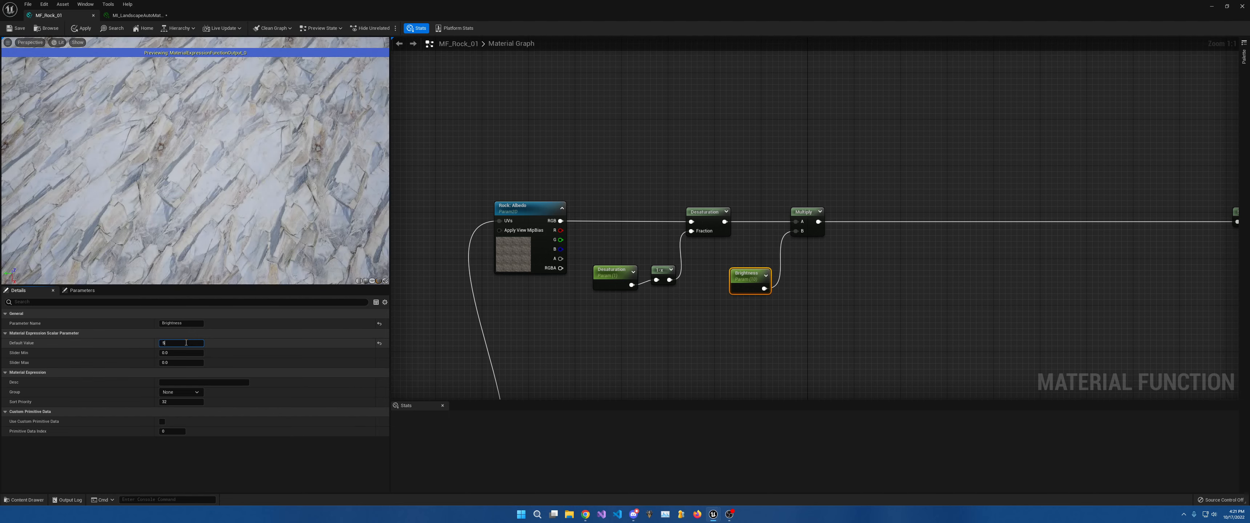
{"action": "key", "text": "Return"}
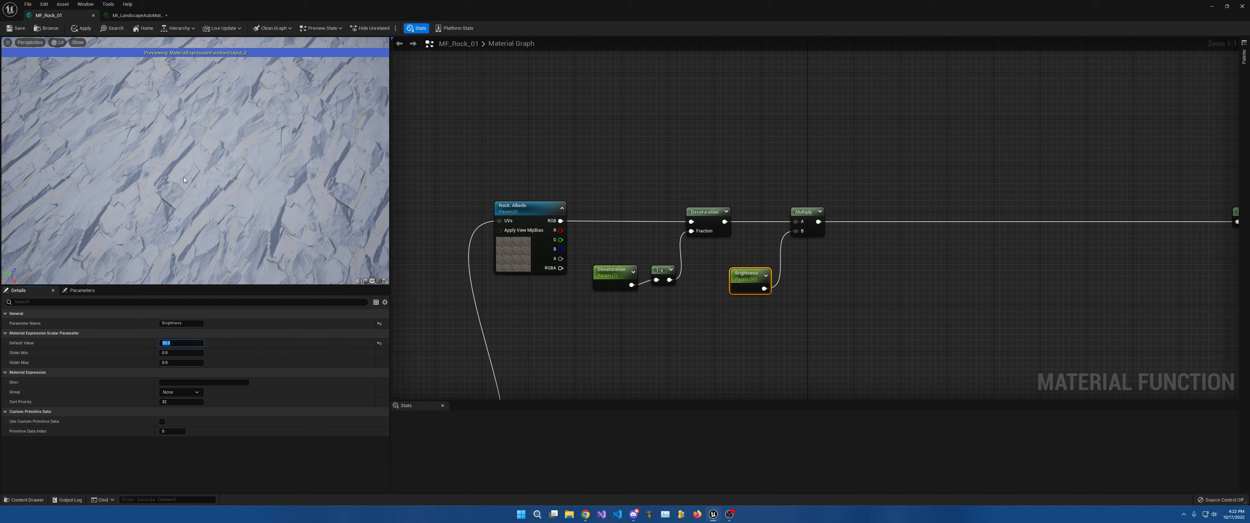
{"action": "scroll", "coordinate": [184, 176], "scroll_direction": "down", "scroll_amount": 5}
{"action": "scroll", "coordinate": [183, 176], "scroll_direction": "up", "scroll_amount": 2}
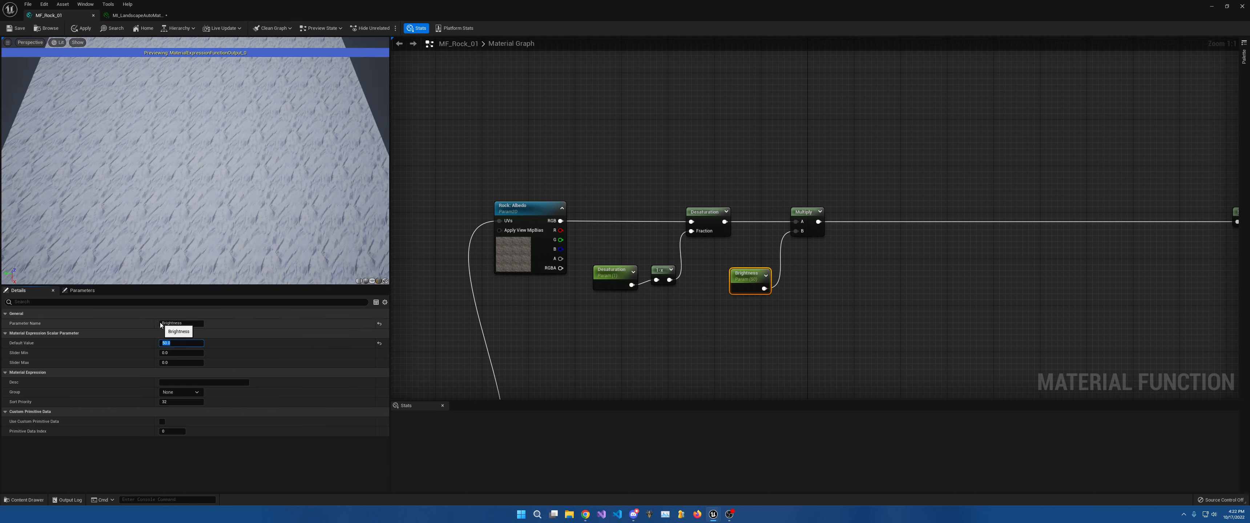
{"action": "type", "text": "1"}
{"action": "key", "text": "Return"}
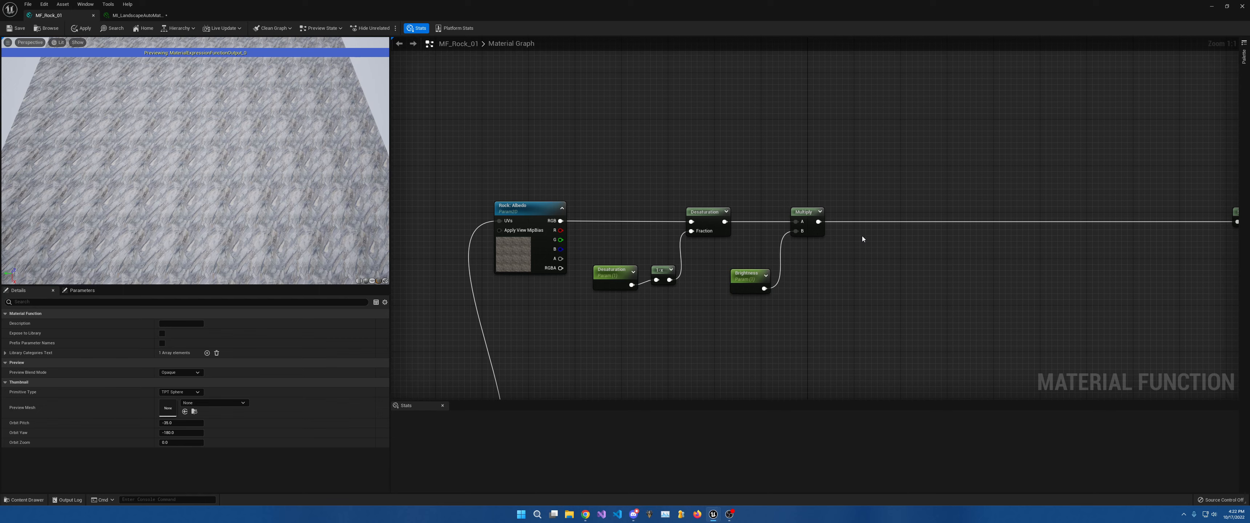
Insert a Power node between the Multiply and Saturate nodes, align it, and check the rock up close in the preview.
{"action": "left_click", "coordinate": [862, 235]}
{"action": "key", "text": "Delete"}
{"action": "right_click", "coordinate": [859, 243]}
{"action": "type", "text": "power"}
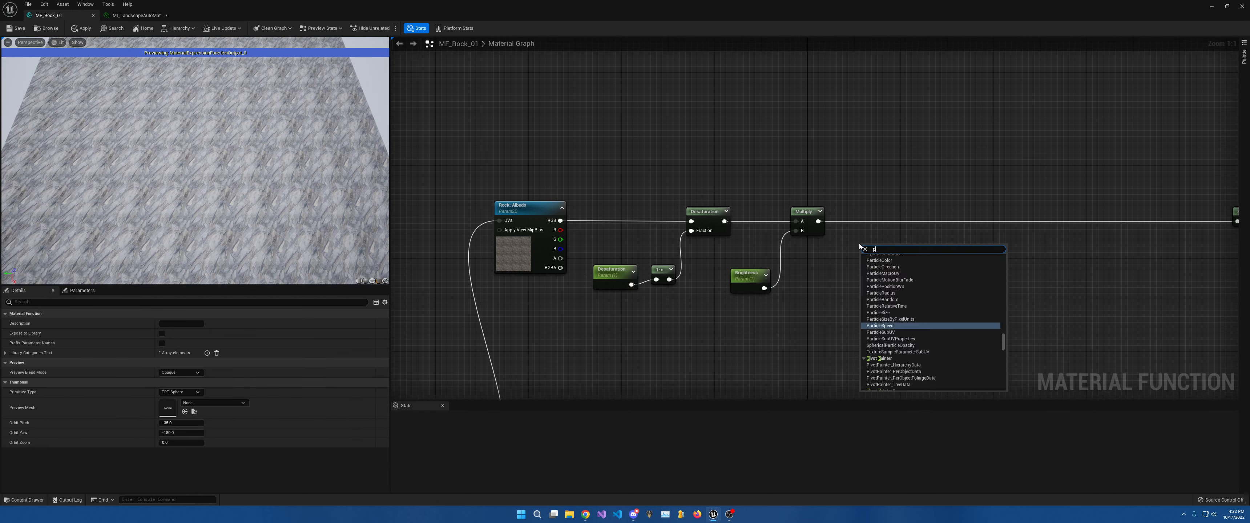
{"action": "key", "text": "Return"}
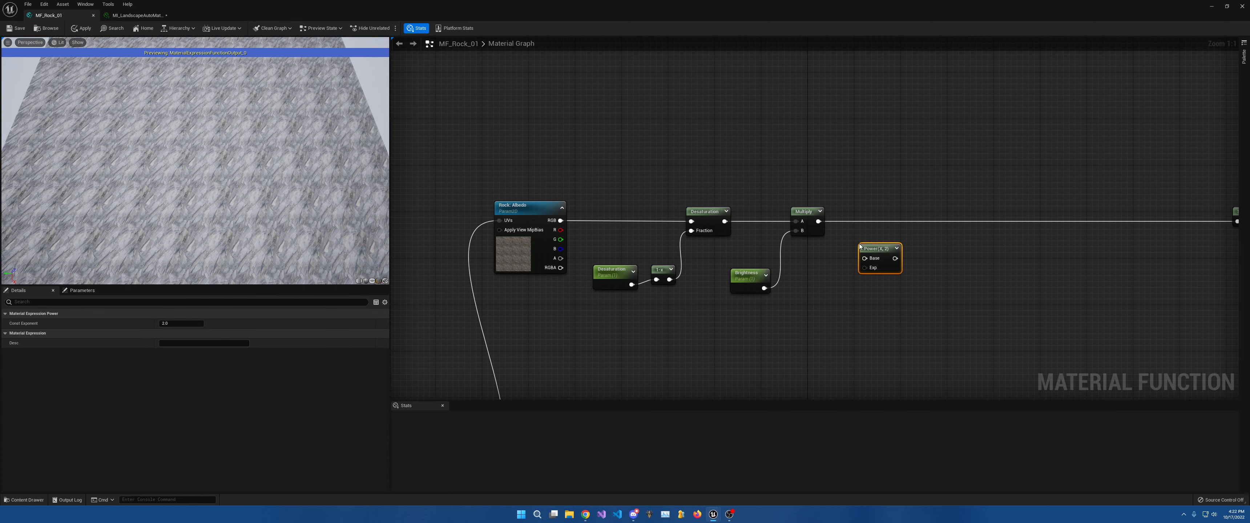
{"action": "mouse_move", "coordinate": [817, 221]}
{"action": "left_mouse_down", "text": "ctrl"}
{"action": "mouse_move", "coordinate": [897, 262]}
{"action": "mouse_move", "coordinate": [817, 221]}
{"action": "left_mouse_up", "text": "ctrl"}
{"action": "left_click_drag", "start_coordinate": [876, 249], "coordinate": [876, 218]}
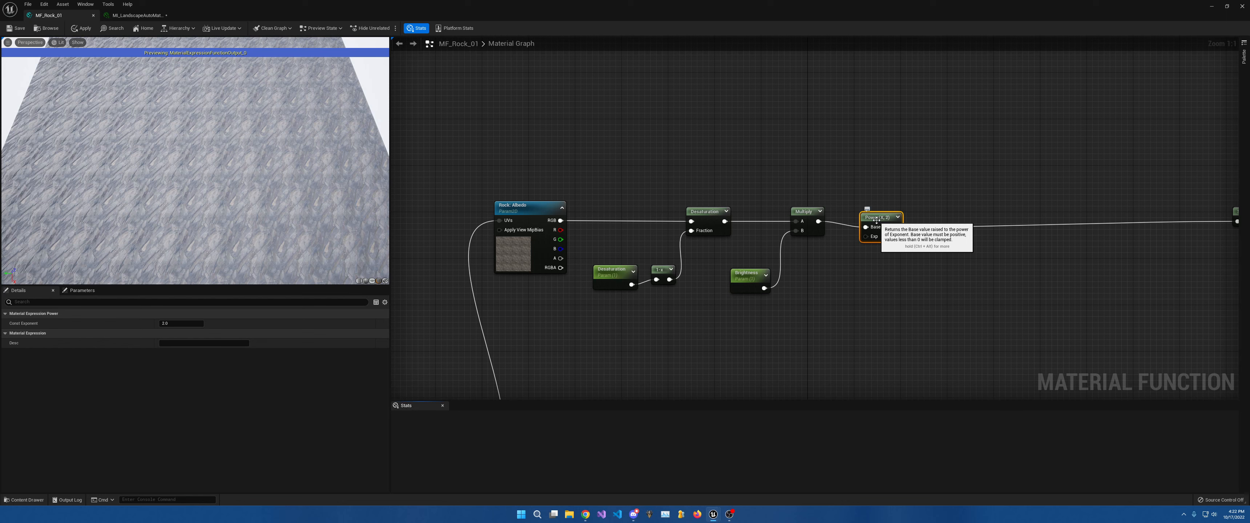
{"action": "left_click_drag", "start_coordinate": [876, 221], "coordinate": [882, 216]}
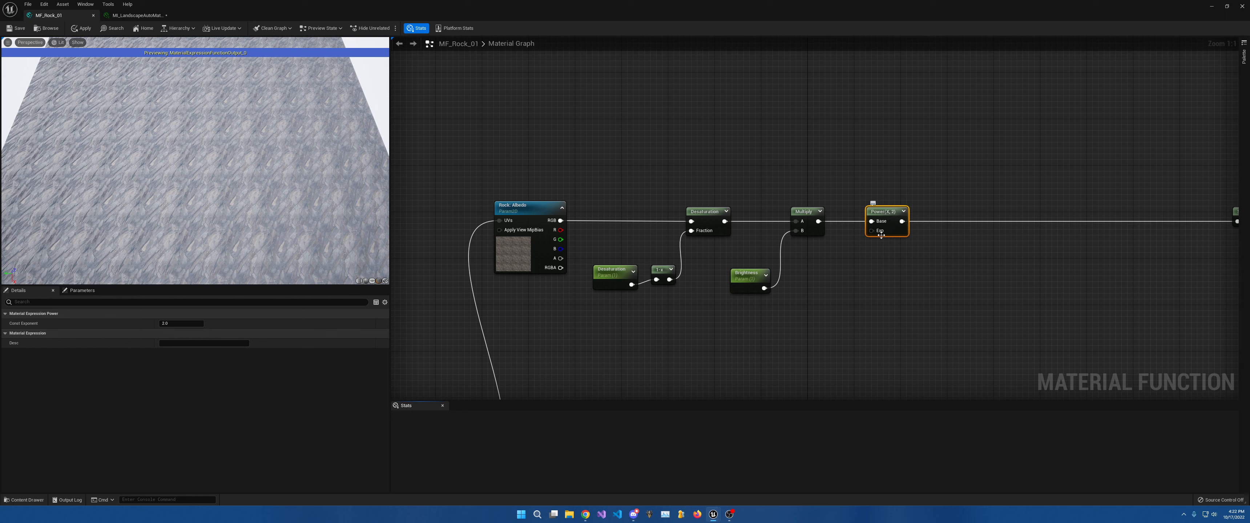
{"action": "left_click_drag", "start_coordinate": [225, 158], "coordinate": [218, 198]}
{"action": "scroll", "coordinate": [224, 157], "scroll_direction": "up", "scroll_amount": 8}
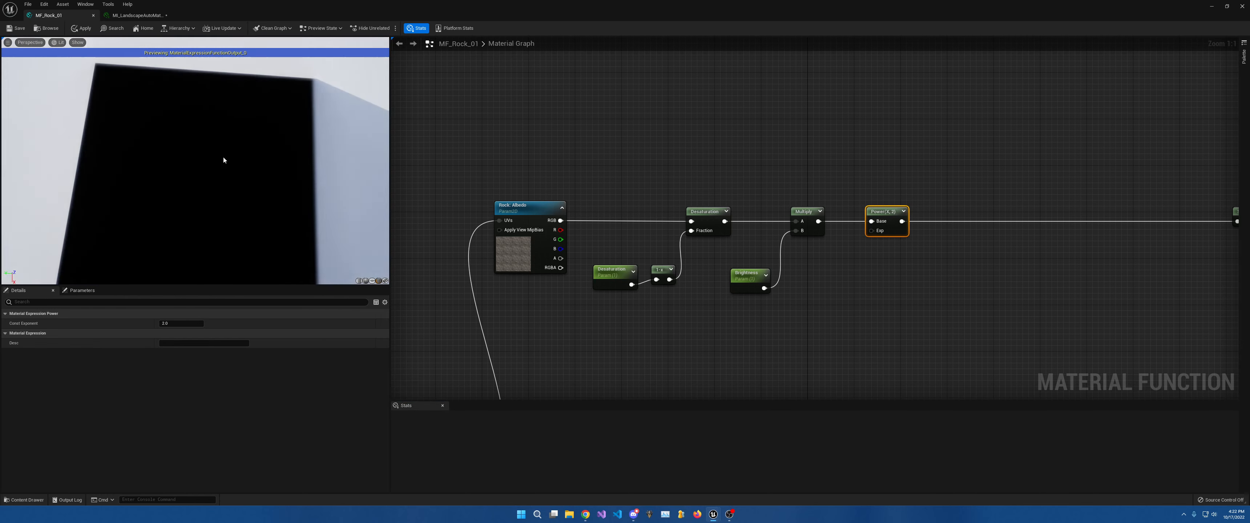
{"action": "scroll", "coordinate": [224, 156], "scroll_direction": "down", "scroll_amount": 5}
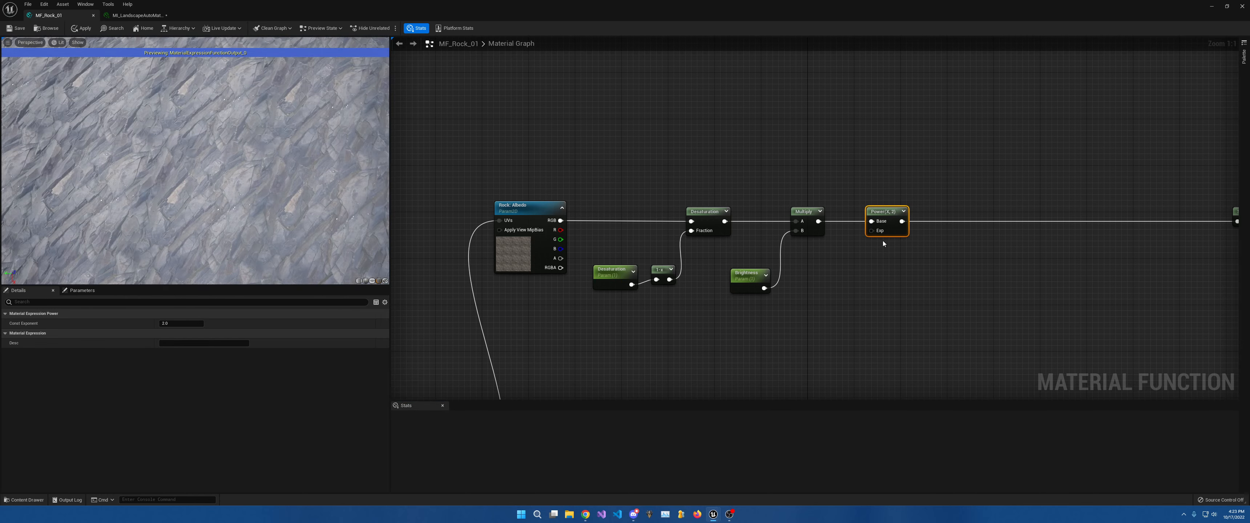
{"action": "left_click", "coordinate": [834, 272]}
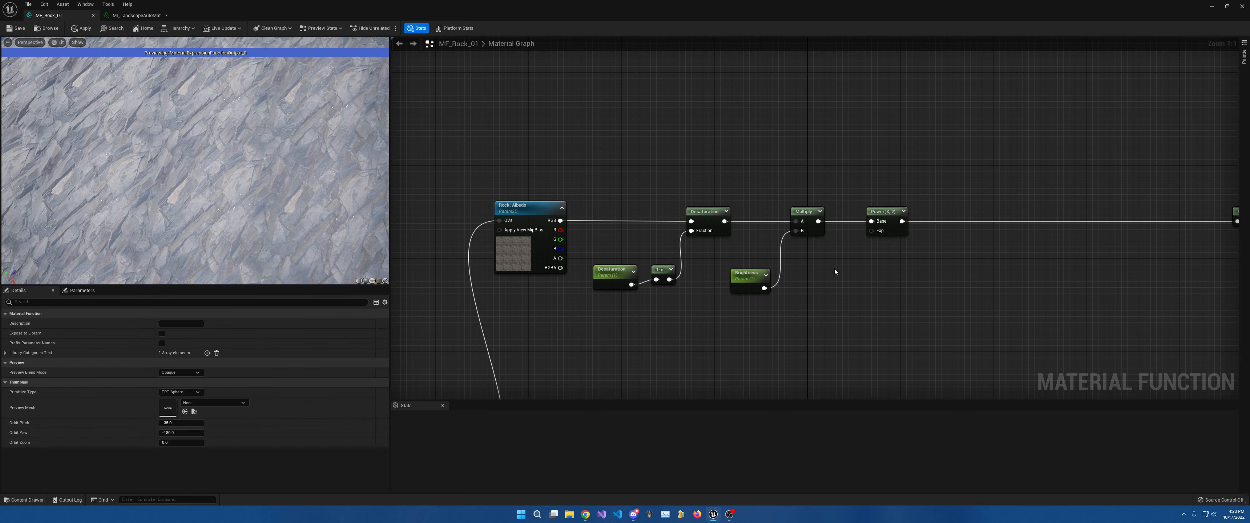
Create a scalar parameter named Contrast with a default value of 1, connected to the Power node's Exp input and placed just below that node.
{"action": "left_click", "coordinate": [834, 269]}
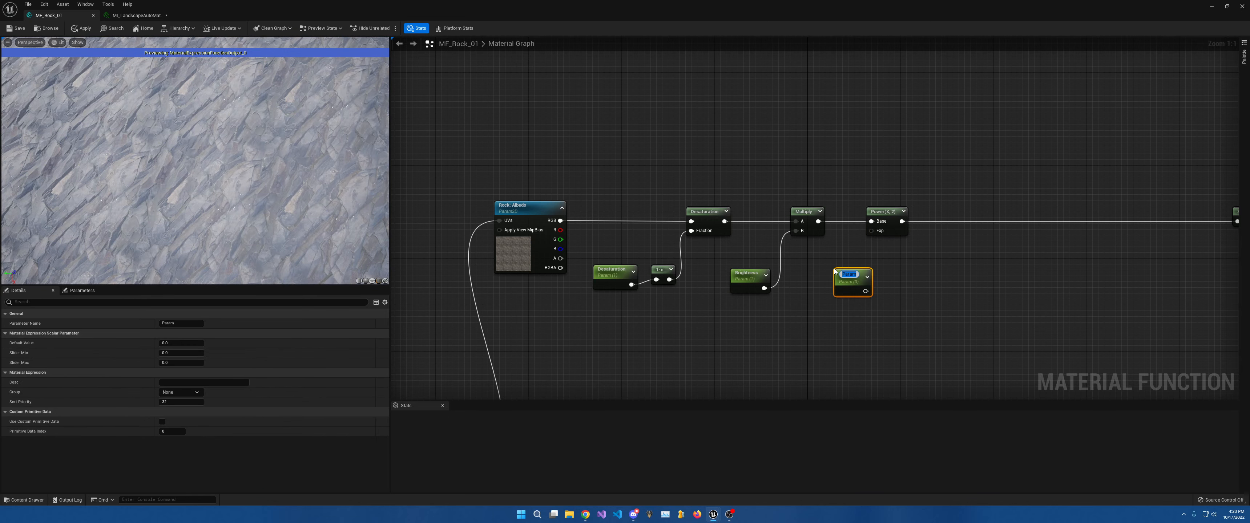
{"action": "type", "text": "Contrast"}
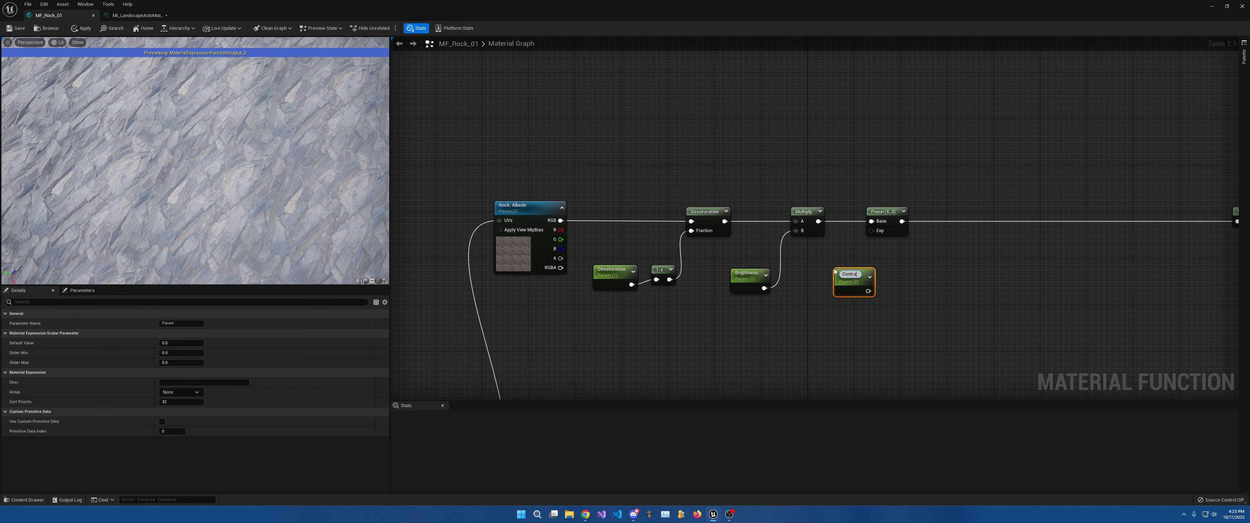
{"action": "key", "text": "Return"}
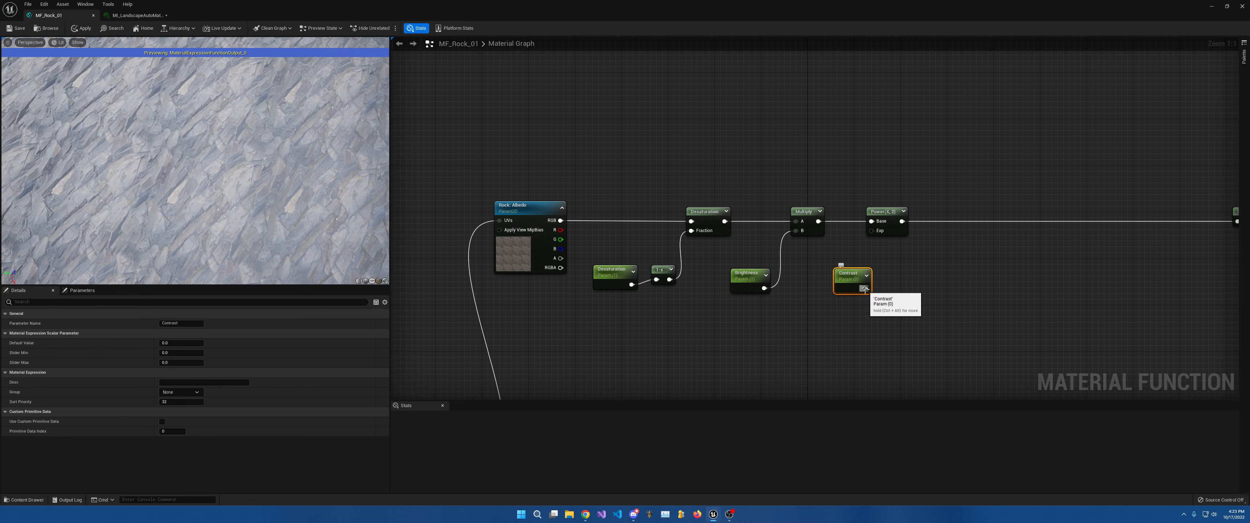
{"action": "left_click_drag", "start_coordinate": [865, 288], "coordinate": [869, 234]}
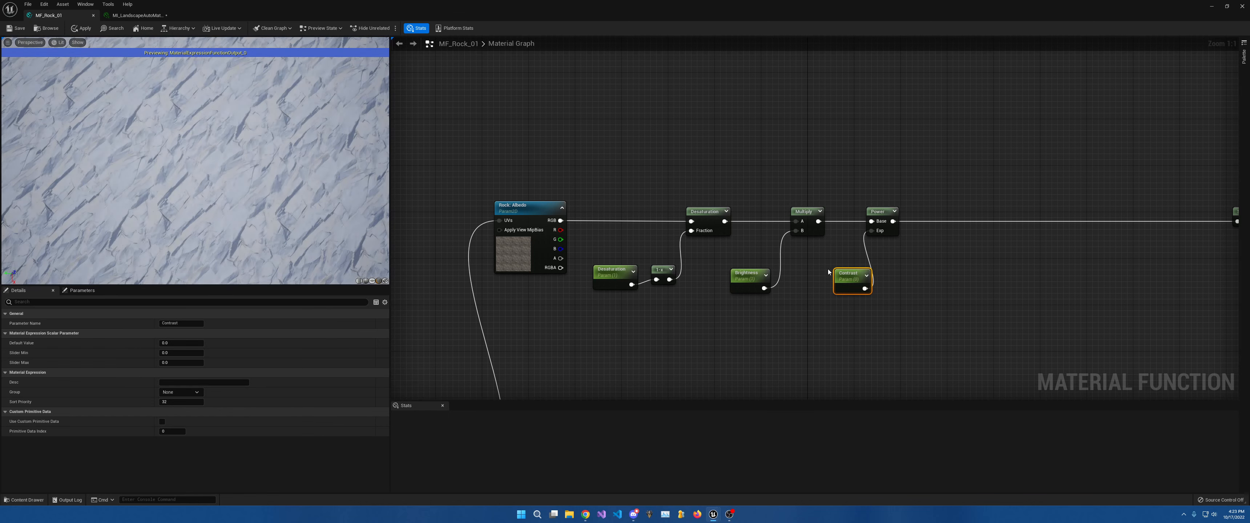
{"action": "left_click_drag", "start_coordinate": [854, 279], "coordinate": [839, 269]}
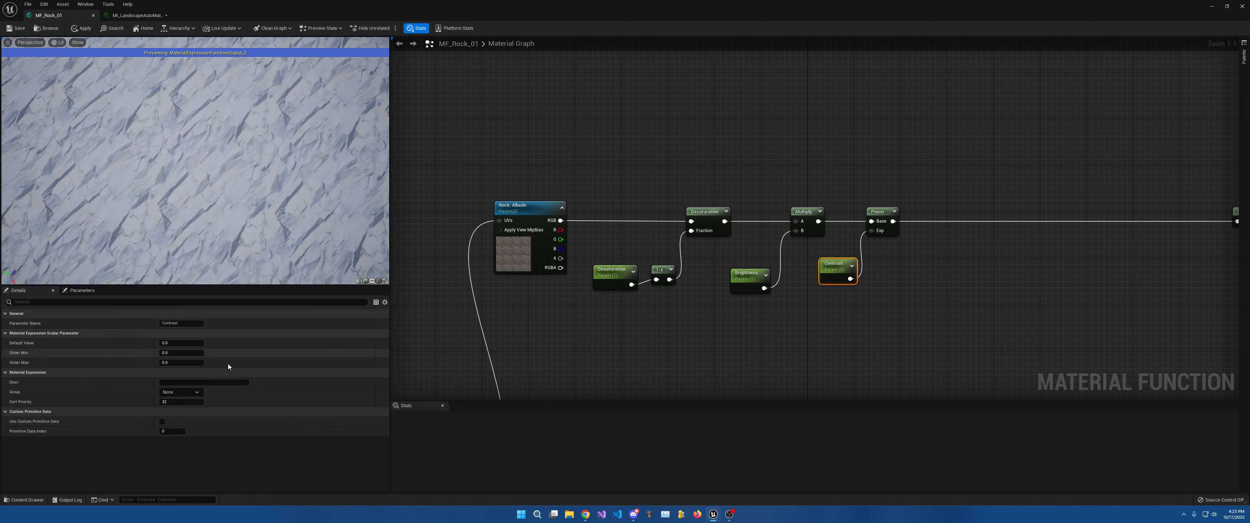
{"action": "left_click", "coordinate": [179, 342]}
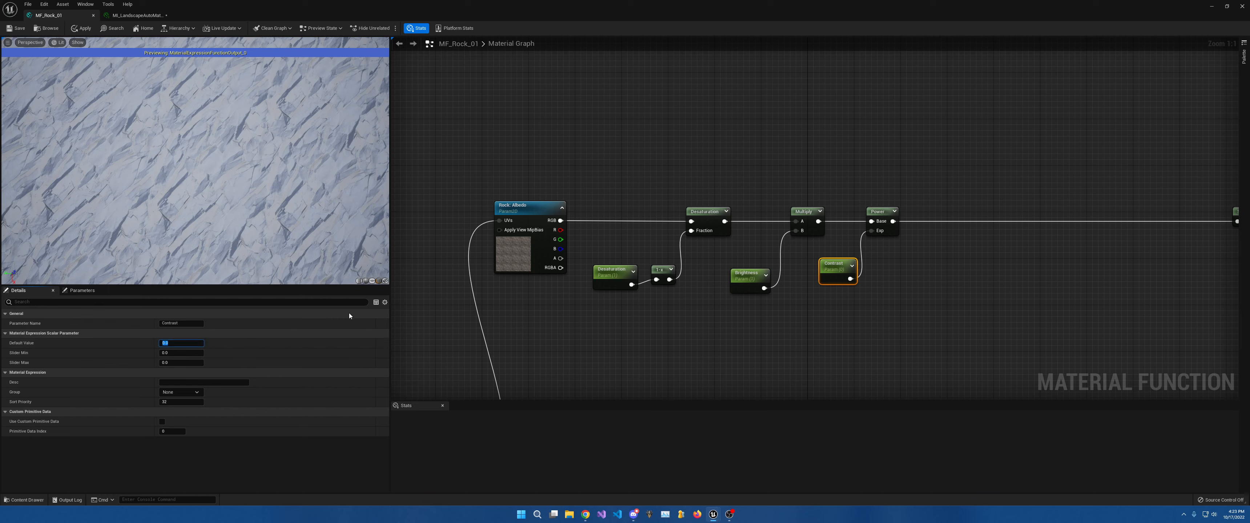
{"action": "type", "text": "1"}
{"action": "key", "text": "Return"}
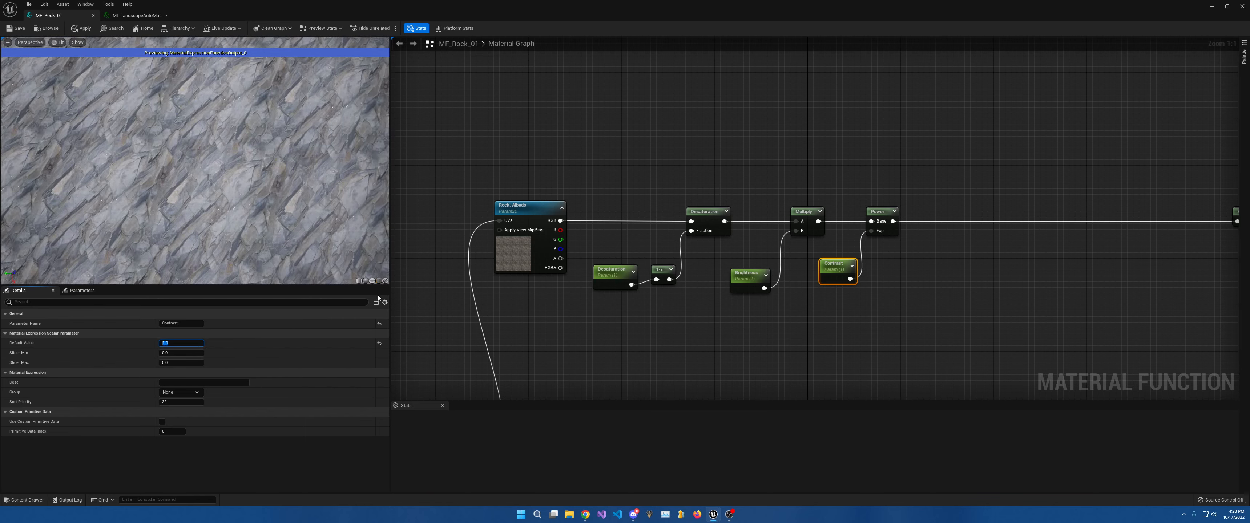
Test default values of 2 and 3 for the Contrast parameter in the preview, and reset it to 1.
{"action": "type", "text": "2"}
{"action": "key", "text": "Return"}
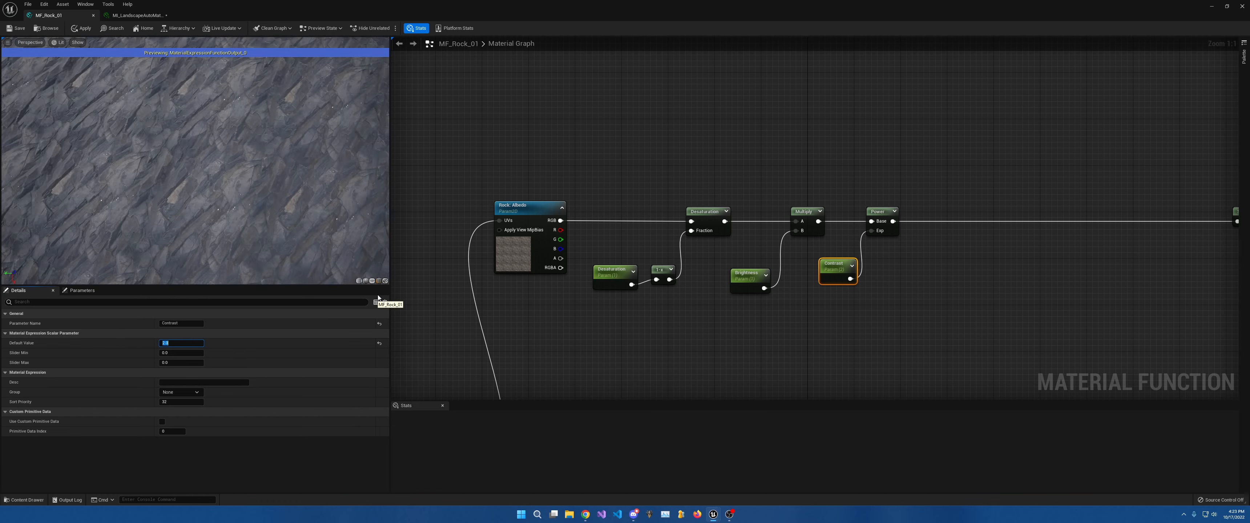
{"action": "type", "text": "3"}
{"action": "key", "text": "Return"}
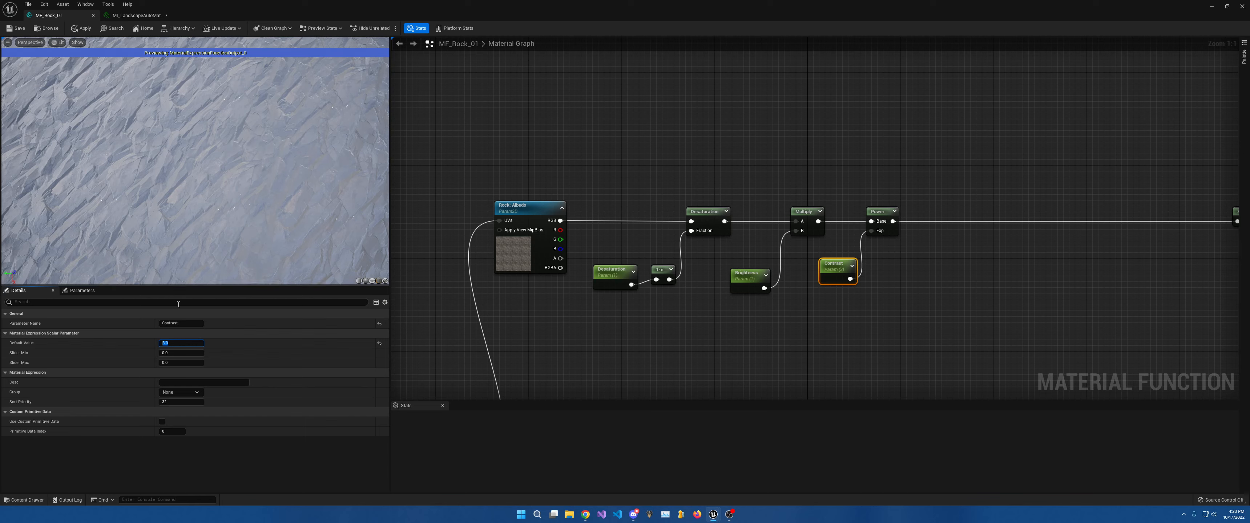
{"action": "type", "text": "1"}
{"action": "key", "text": "Return"}
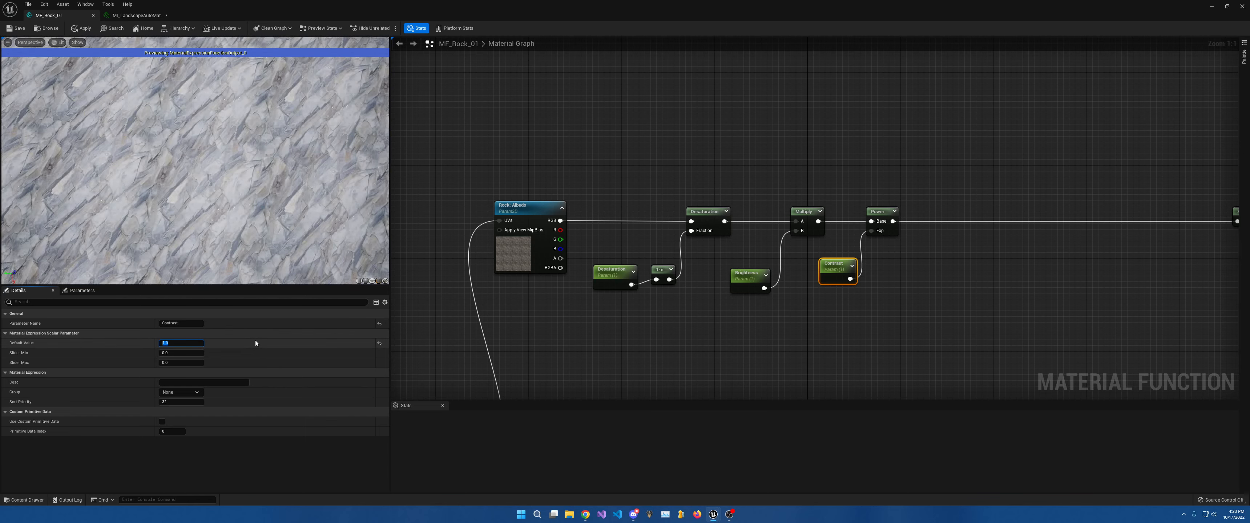
Test a low Contrast default value of 0.5 in the preview, and return it to 1.
{"action": "key", "text": "BackSpace"}
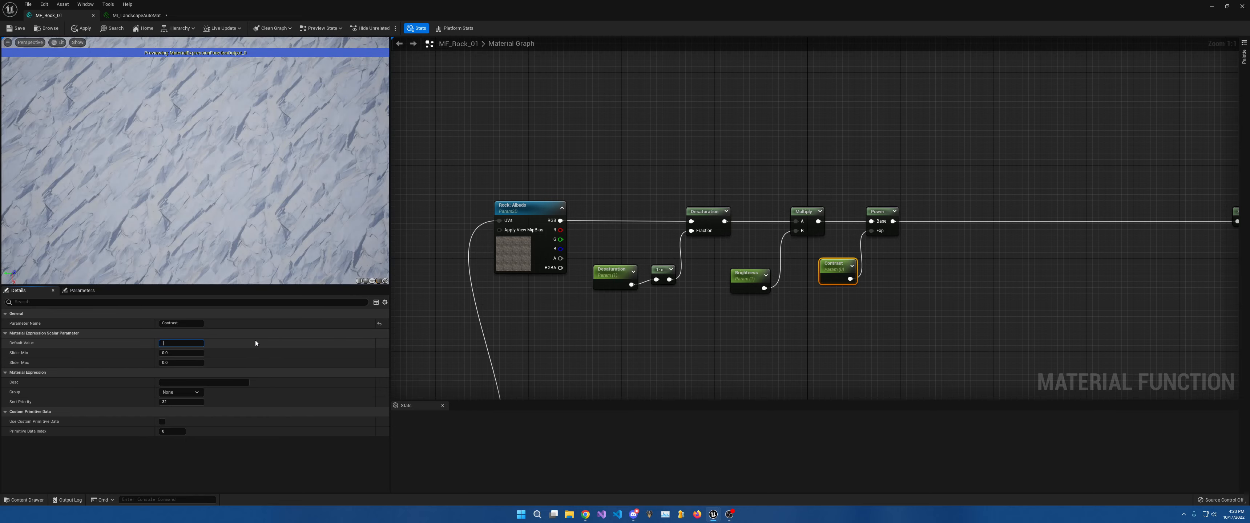
{"action": "type", "text": ".3"}
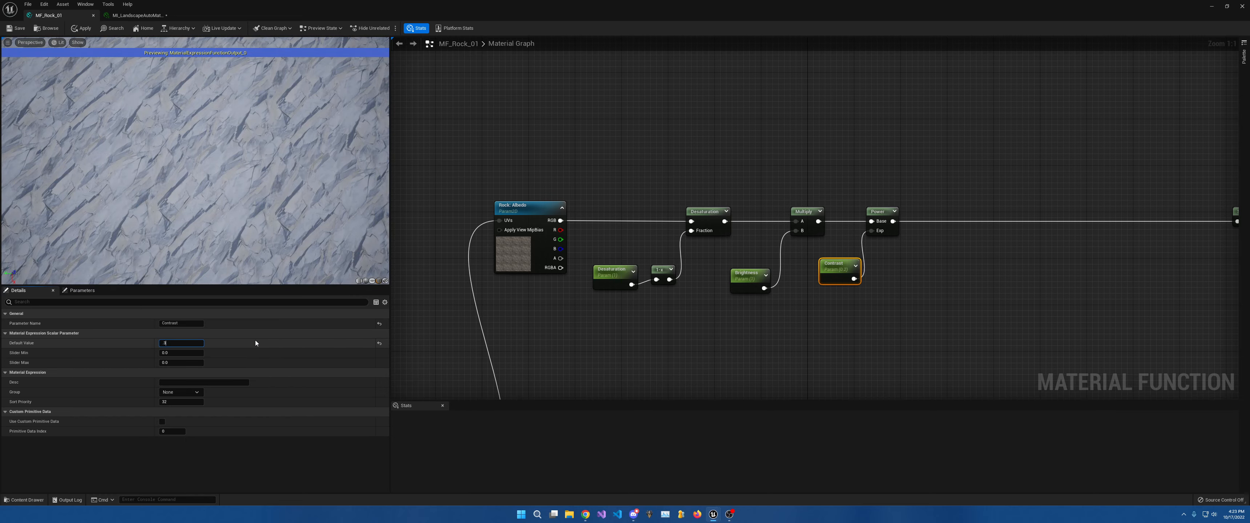
{"action": "key", "text": "BackSpace"}
{"action": "type", "text": "5"}
{"action": "key", "text": "Return"}
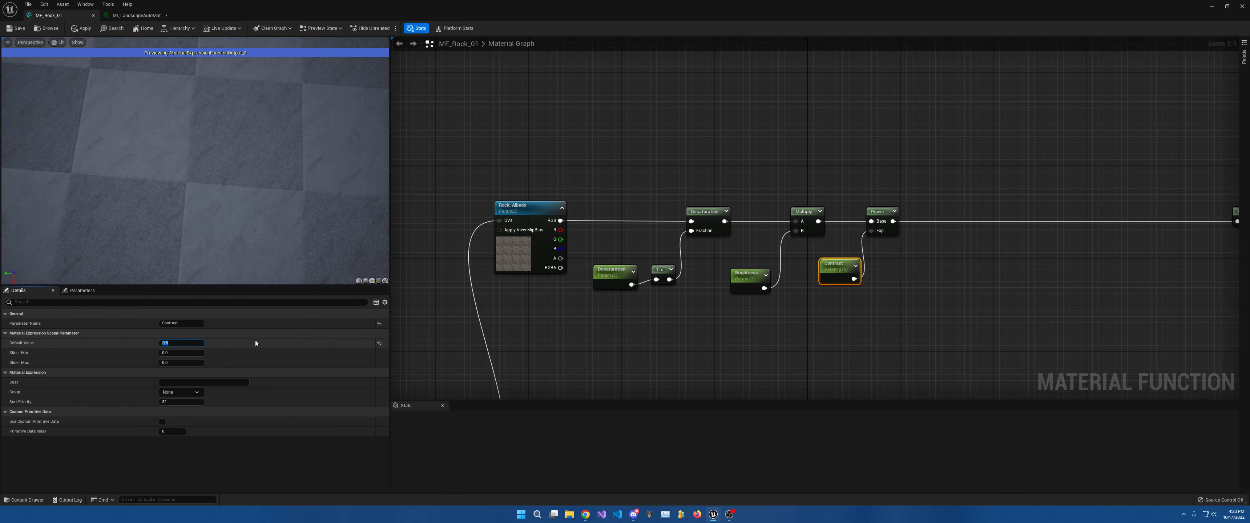
{"action": "key", "text": "BackSpace"}
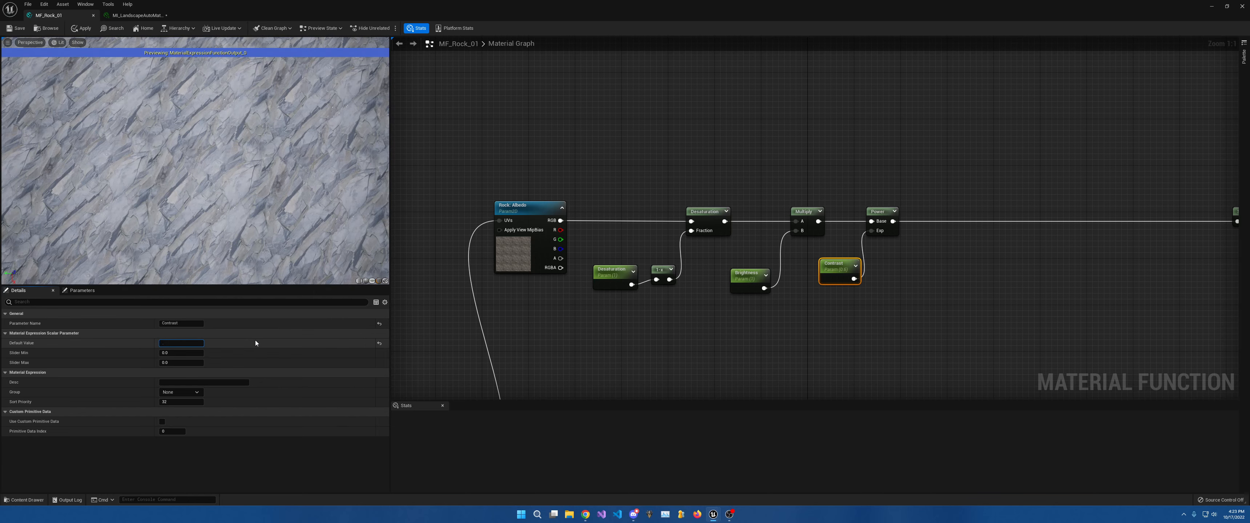
{"action": "type", "text": "1"}
{"action": "key", "text": "Return"}
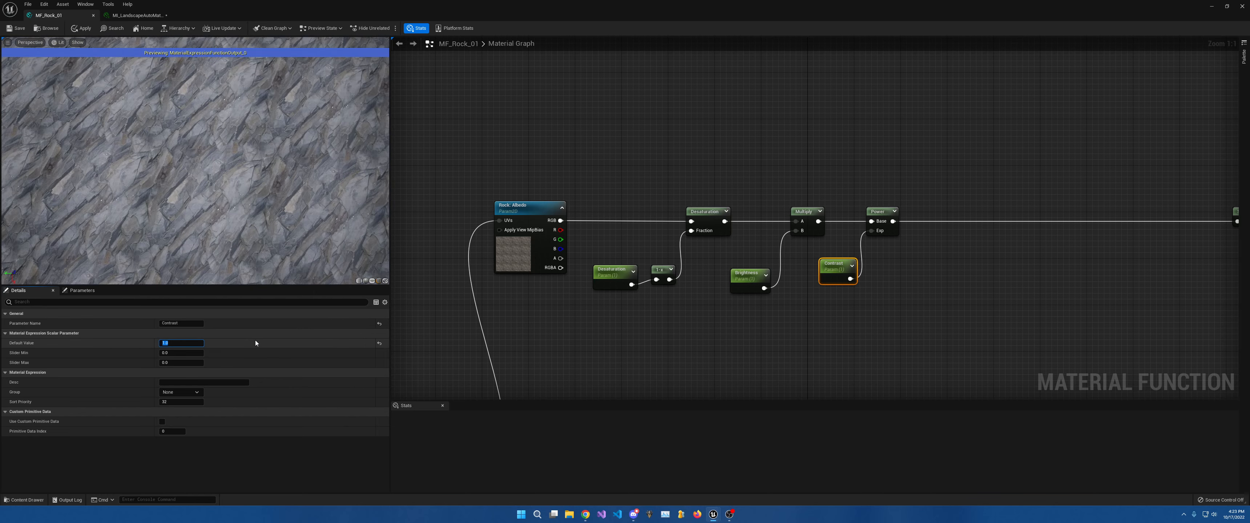
Move the Power and Contrast nodes closer to the Multiply node, and add a second Multiply node with the Power output in A.
{"action": "left_click_drag", "start_coordinate": [835, 212], "coordinate": [890, 270]}
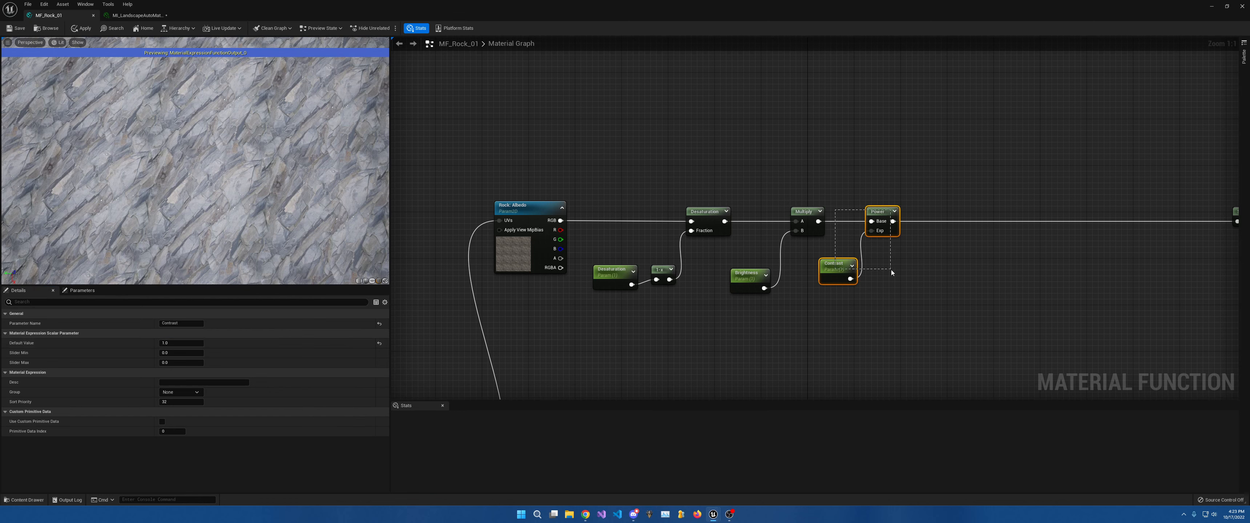
{"action": "left_click_drag", "start_coordinate": [882, 218], "coordinate": [858, 218]}
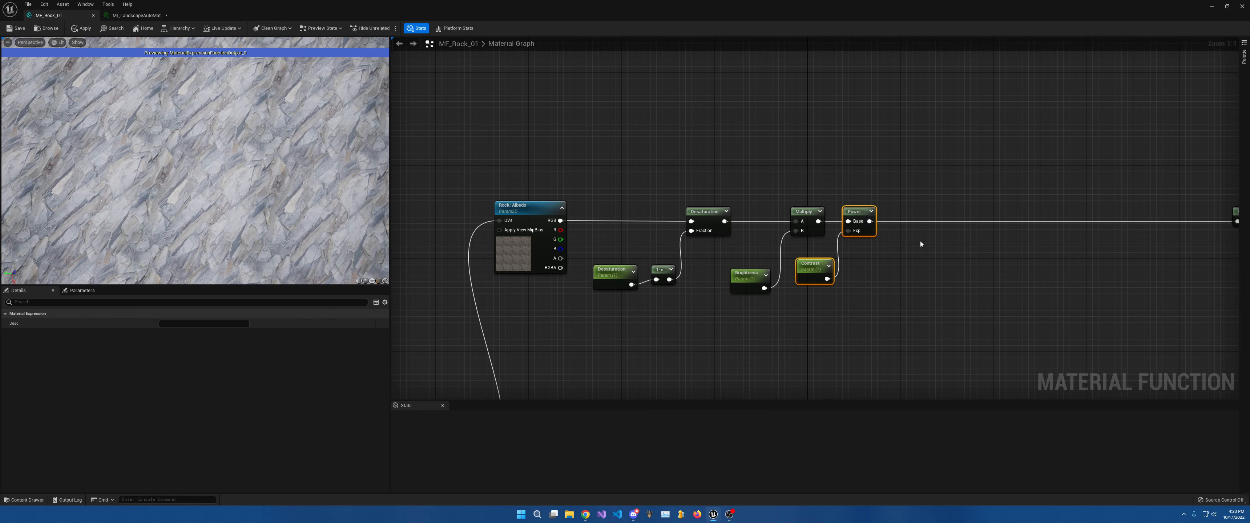
{"action": "right_click_drag", "start_coordinate": [920, 241], "coordinate": [820, 242]}
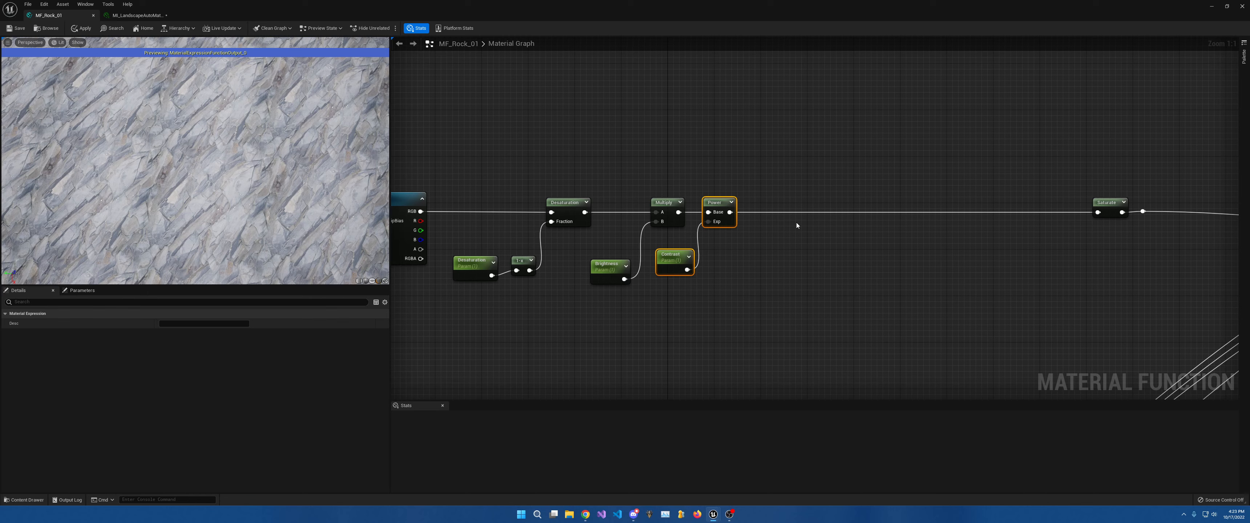
{"action": "left_click", "coordinate": [796, 223]}
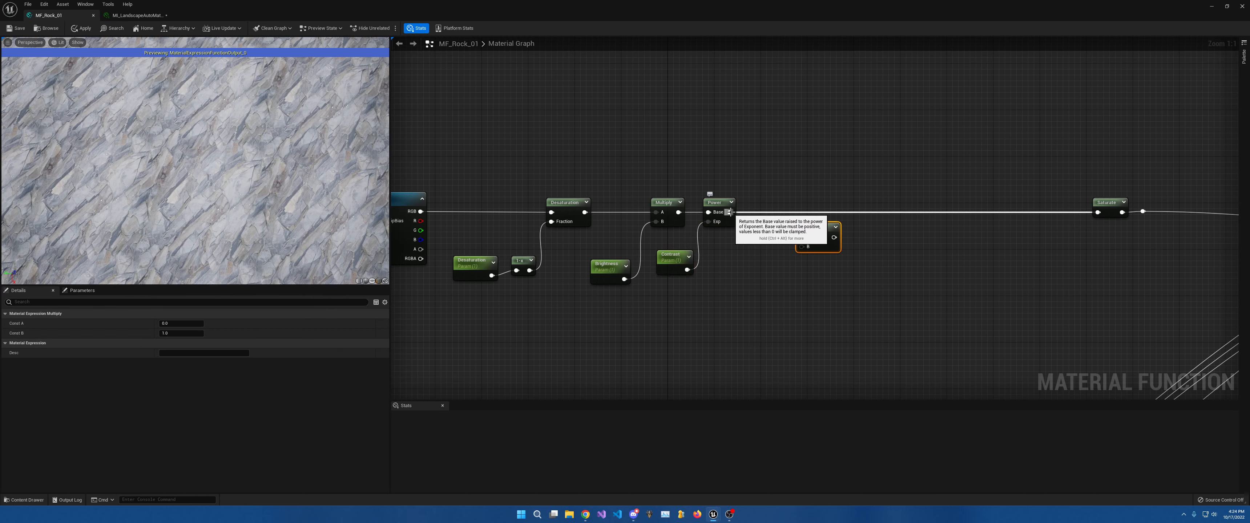
{"action": "left_click_drag", "start_coordinate": [729, 212], "coordinate": [827, 234]}
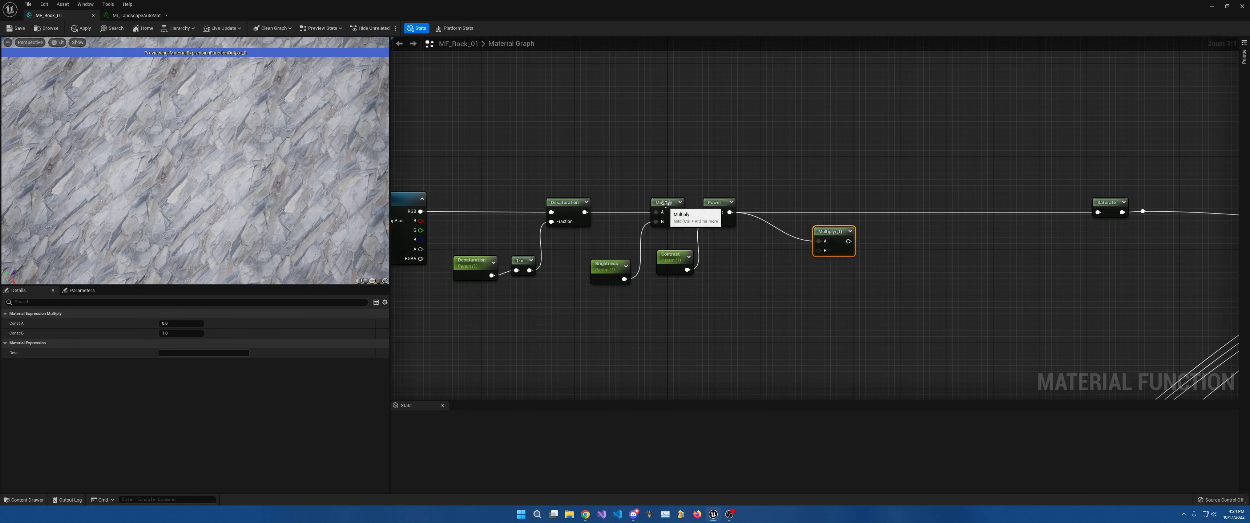
{"action": "right_click_drag", "start_coordinate": [751, 242], "coordinate": [806, 229]}
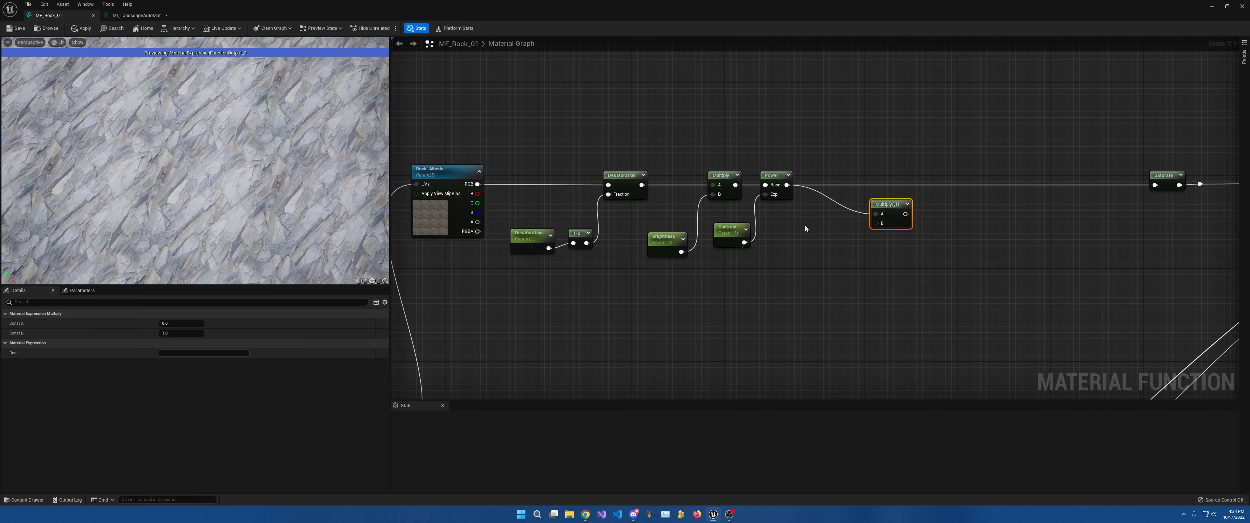
Create a vector parameter named ColorTint, connect it to the new Multiply node's B input, and route that Multiply's output into Saturate.
{"action": "left_click", "coordinate": [775, 273]}
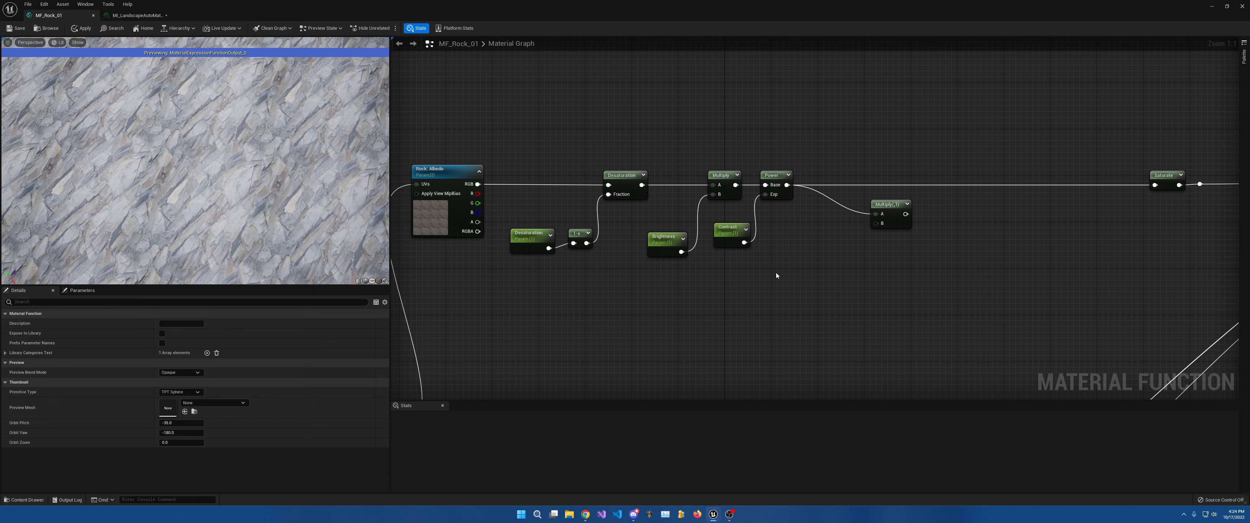
{"action": "left_click", "coordinate": [774, 270]}
{"action": "type", "text": "vvvvvvvvv"}
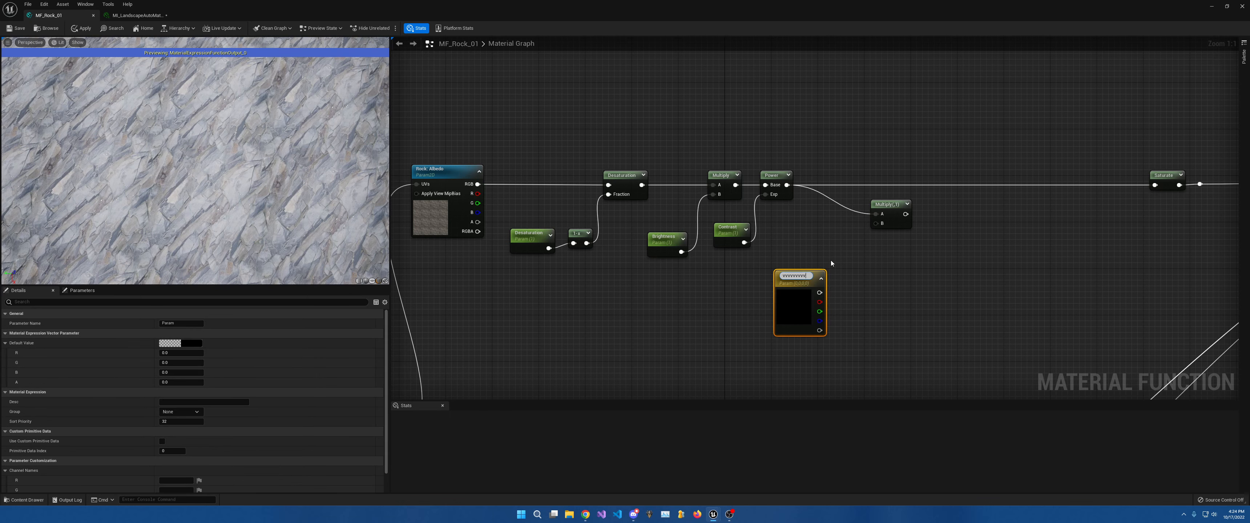
{"action": "key", "text": "ctrl+a"}
{"action": "key", "text": "BackSpace"}
{"action": "type", "text": "ColorTint"}
{"action": "key", "text": "Return"}
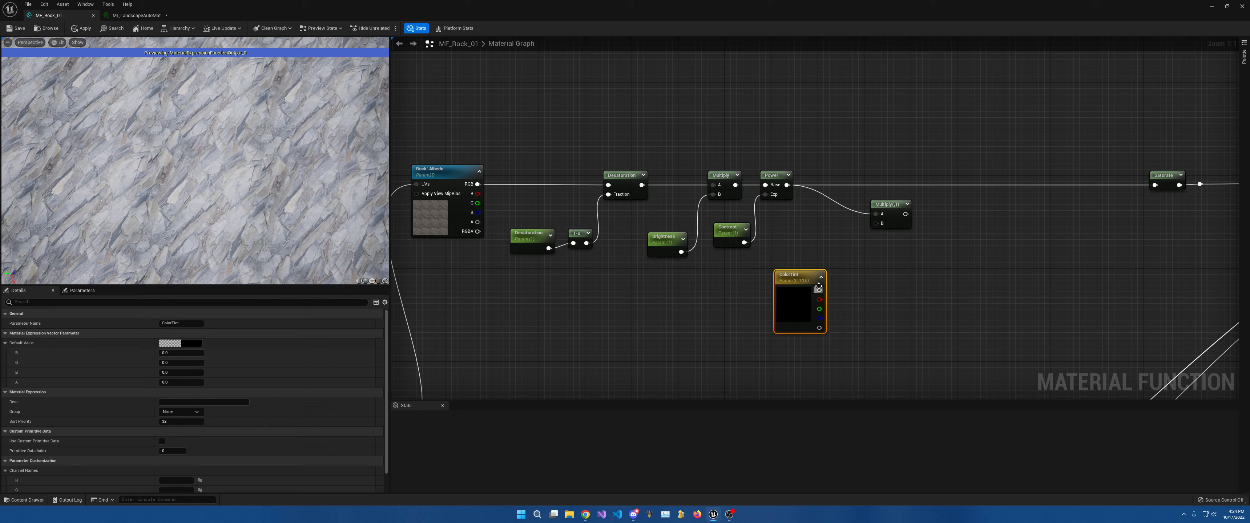
{"action": "left_click_drag", "start_coordinate": [819, 289], "coordinate": [1154, 186]}
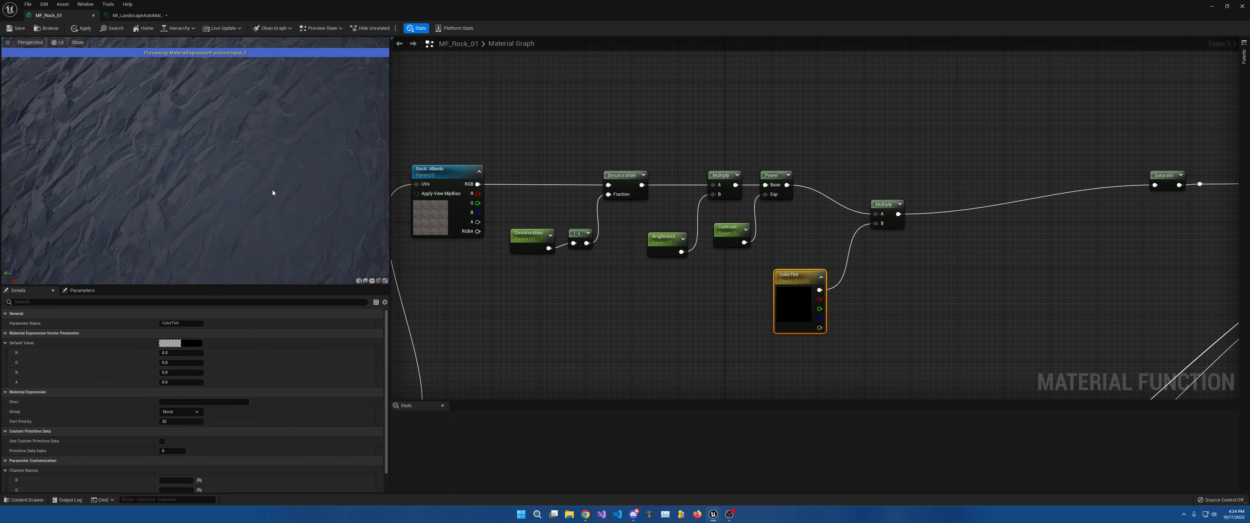
Set the ColorTint parameter's default R, G and B values to 1.
{"action": "left_click", "coordinate": [176, 352]}
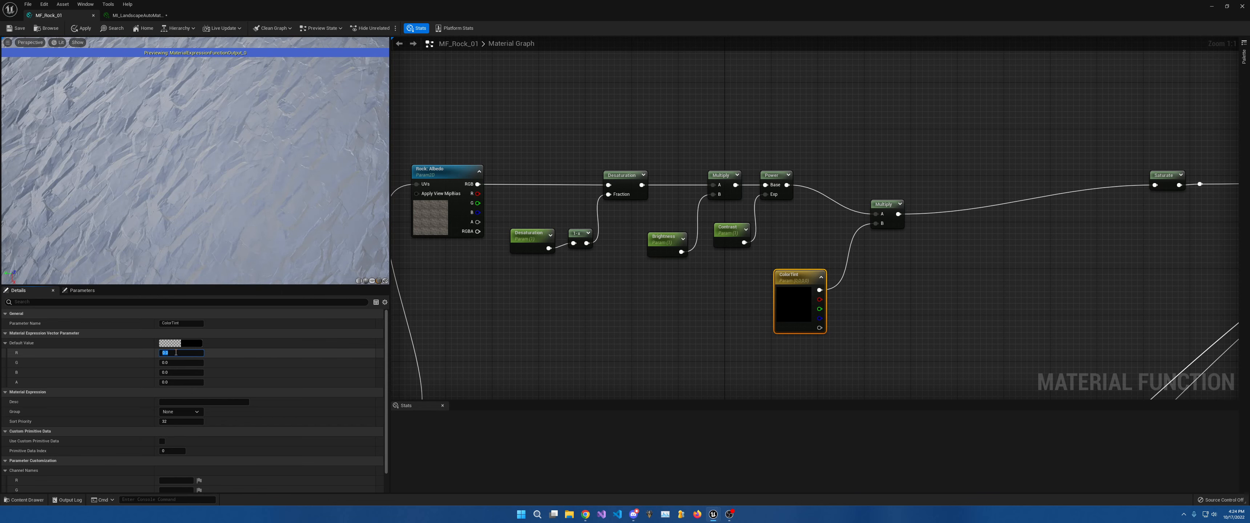
{"action": "type", "text": "1"}
{"action": "key", "text": "Tab"}
{"action": "type", "text": "1"}
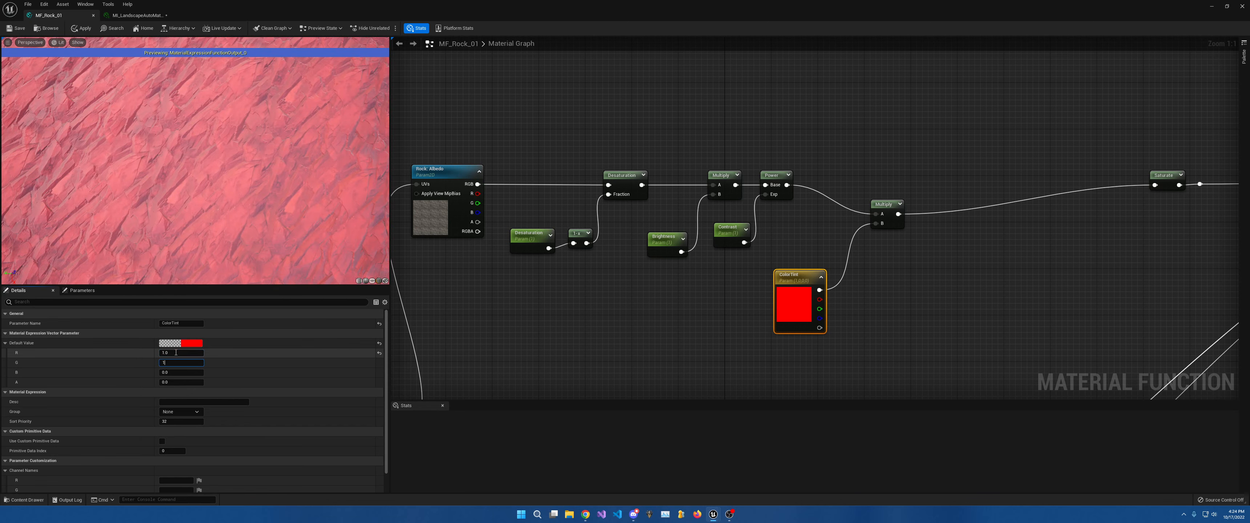
{"action": "key", "text": "Tab"}
{"action": "type", "text": "1"}
{"action": "key", "text": "Tab"}
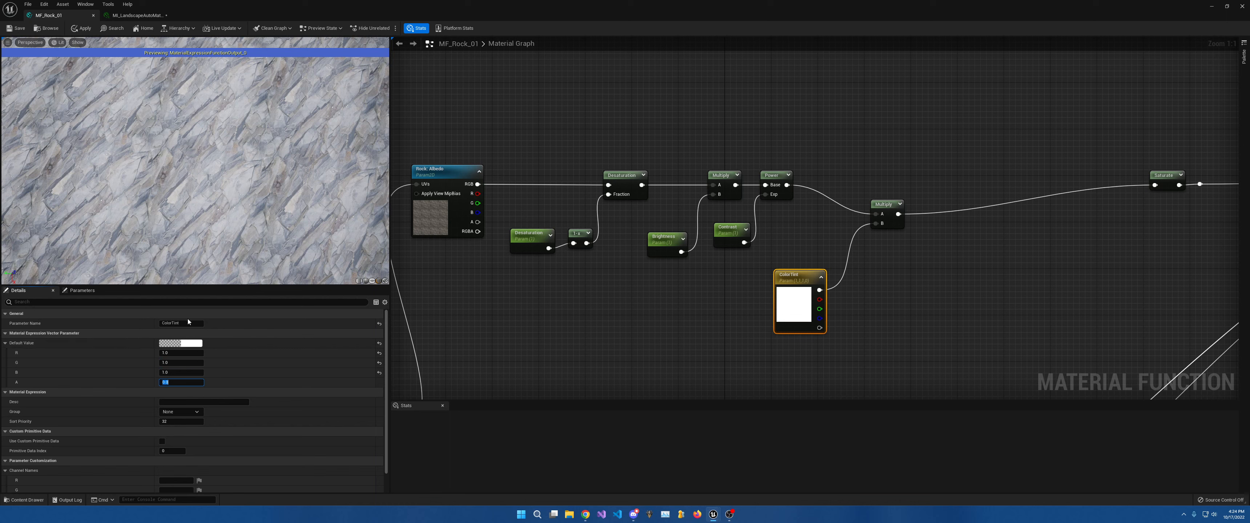
Test blue channel values of 1.5 and 0.5 for ColorTint in the preview, and reset the channel to 1.
{"action": "left_click", "coordinate": [180, 372]}
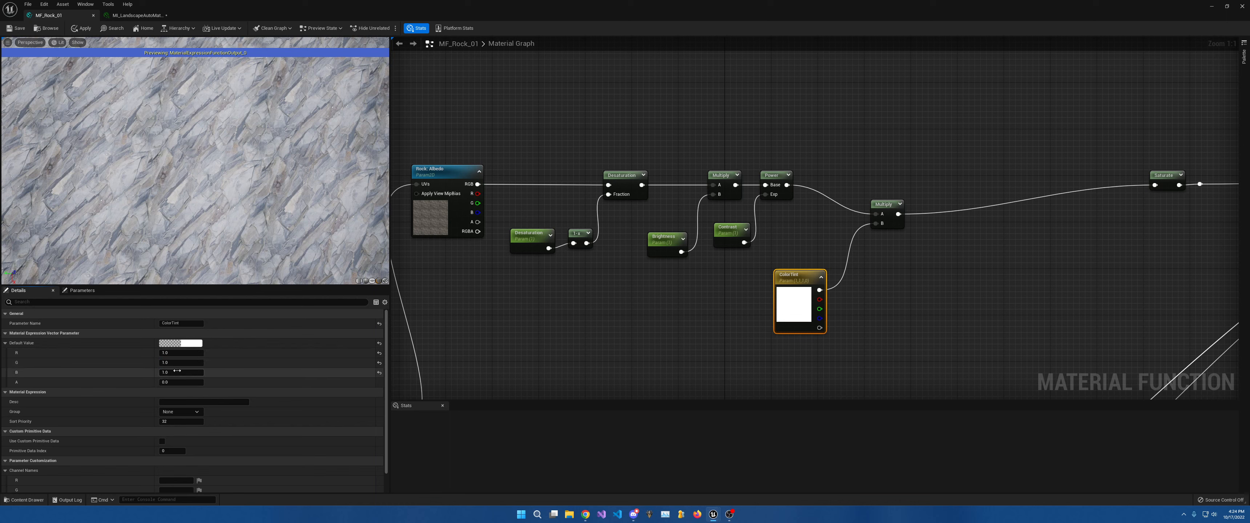
{"action": "type", "text": "1.5"}
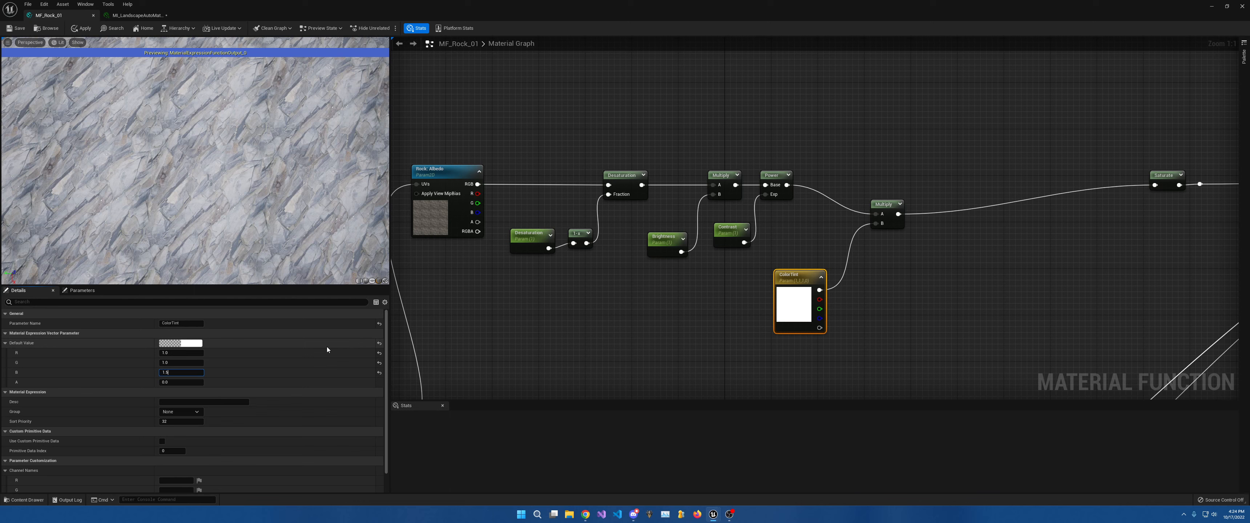
{"action": "key", "text": "Return"}
{"action": "type", "text": "0.5"}
{"action": "key", "text": "Return"}
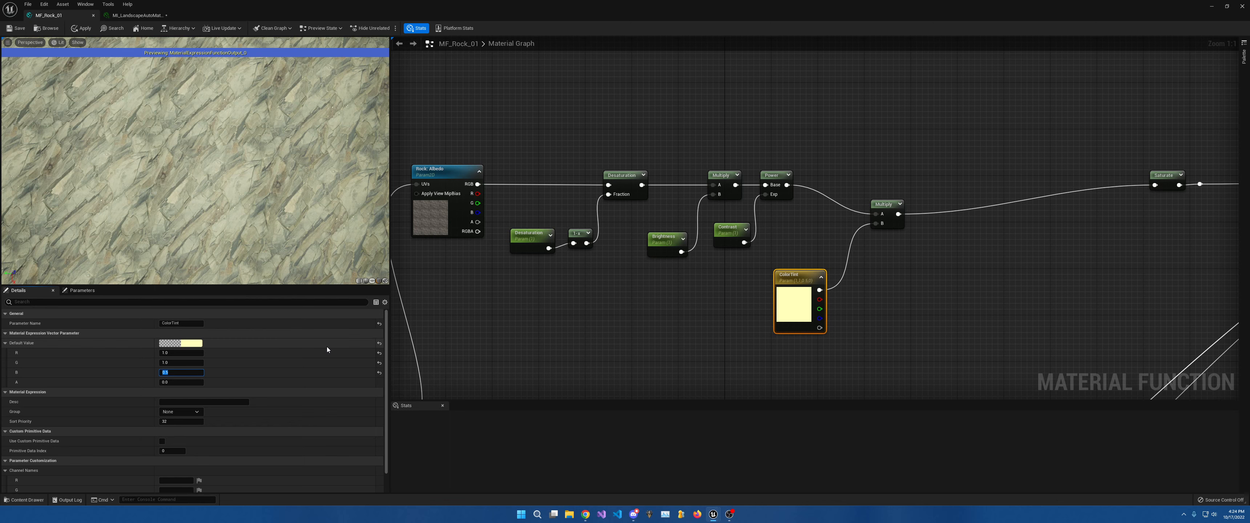
{"action": "type", "text": "1"}
{"action": "key", "text": "Return"}
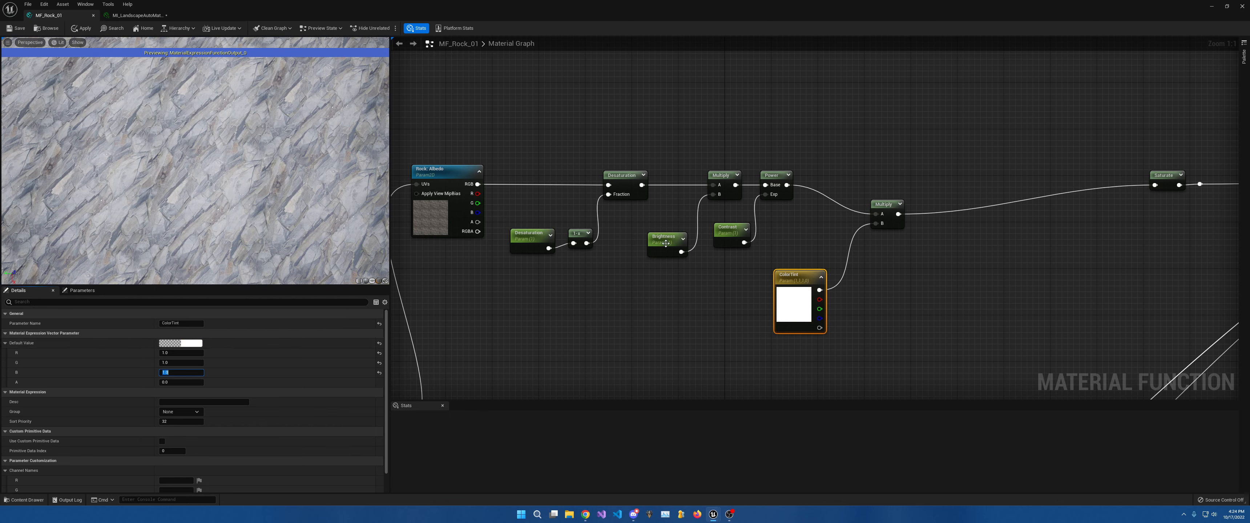
Set the Desaturation parameter's default value to 0 and select the ColorTint parameter.
{"action": "left_click", "coordinate": [536, 237]}
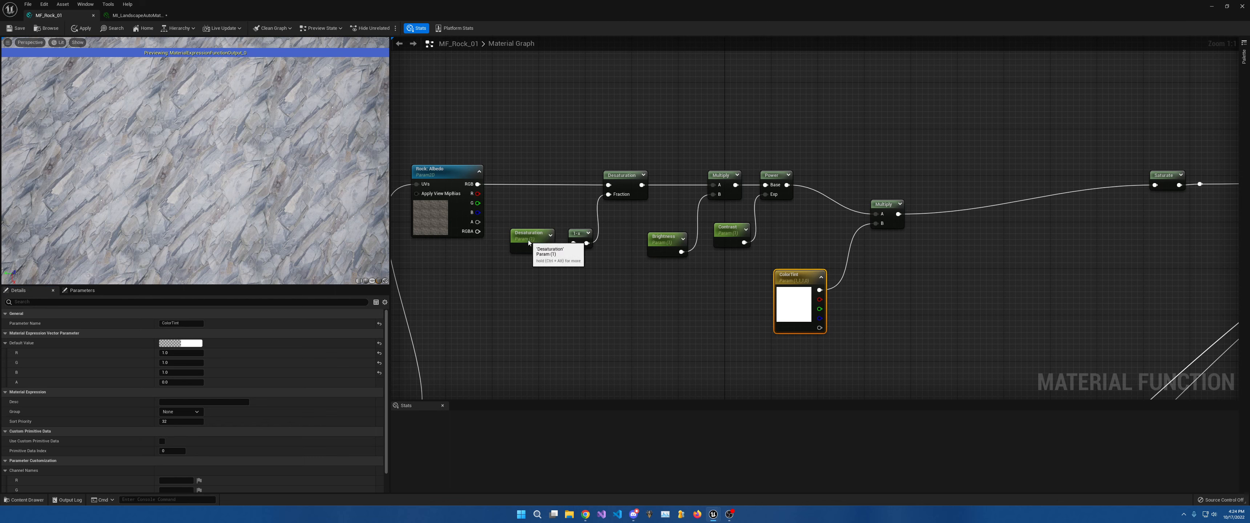
{"action": "left_click", "coordinate": [179, 342]}
{"action": "type", "text": "0"}
{"action": "key", "text": "Return"}
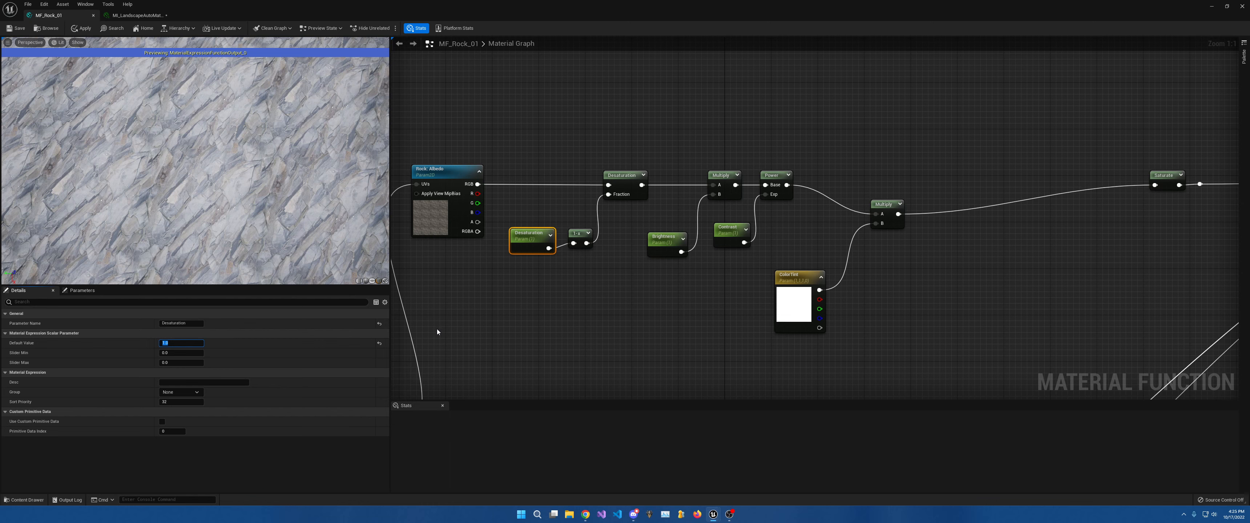
{"action": "type", "text": "0"}
{"action": "key", "text": "Return"}
{"action": "left_click", "coordinate": [794, 313]}
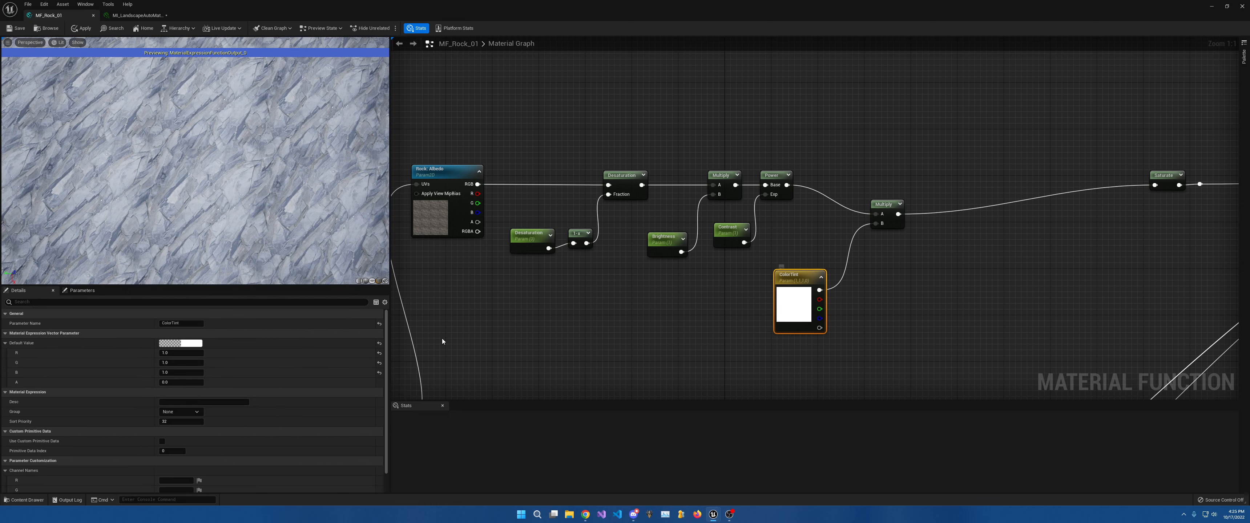
Test red channel values of 2 and 1.2 for ColorTint in the preview, and reset the channel to 1.
{"action": "left_click", "coordinate": [180, 353]}
{"action": "type", "text": "2"}
{"action": "key", "text": "Return"}
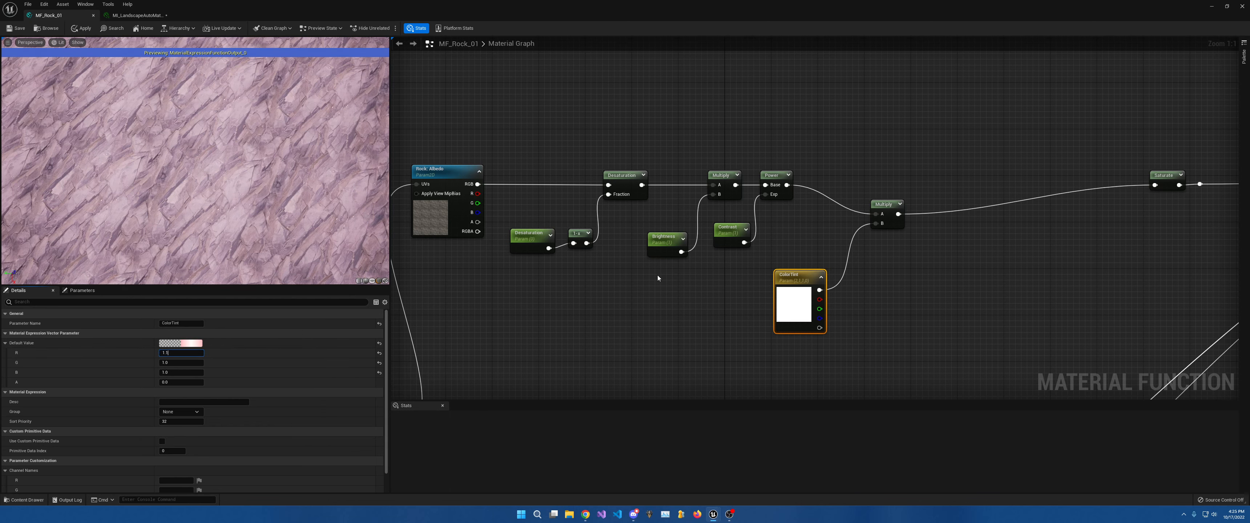
{"action": "key", "text": "Return"}
{"action": "type", "text": "1.2"}
{"action": "key", "text": "Return"}
{"action": "type", "text": "1"}
{"action": "key", "text": "Return"}
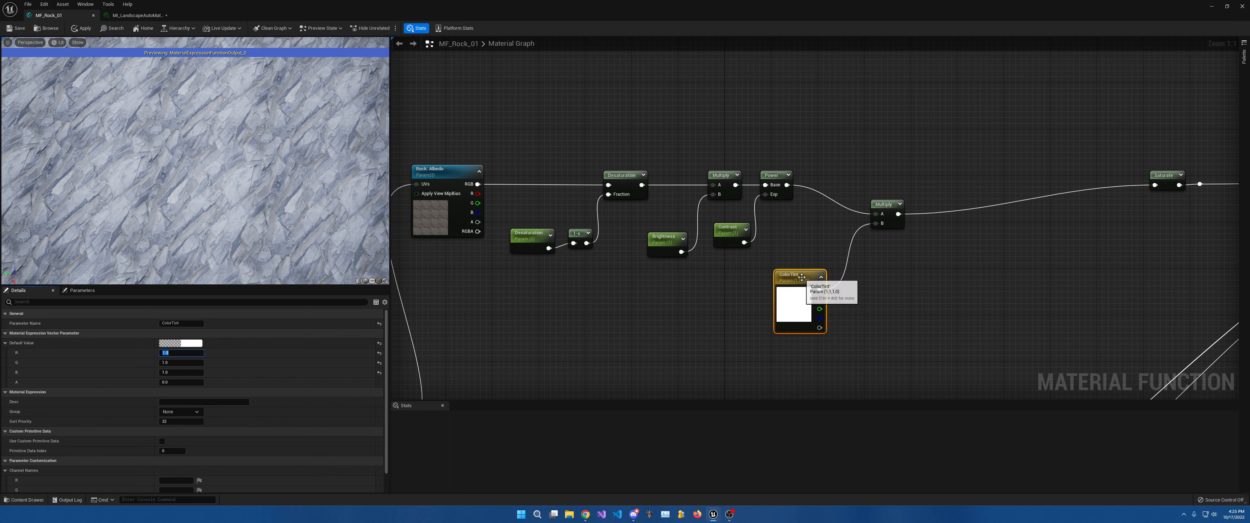
Move the ColorTint node up closer to the chain and set the Desaturation parameter's default value to 1.
{"action": "left_click_drag", "start_coordinate": [801, 278], "coordinate": [799, 248]}
{"action": "left_click", "coordinate": [523, 241]}
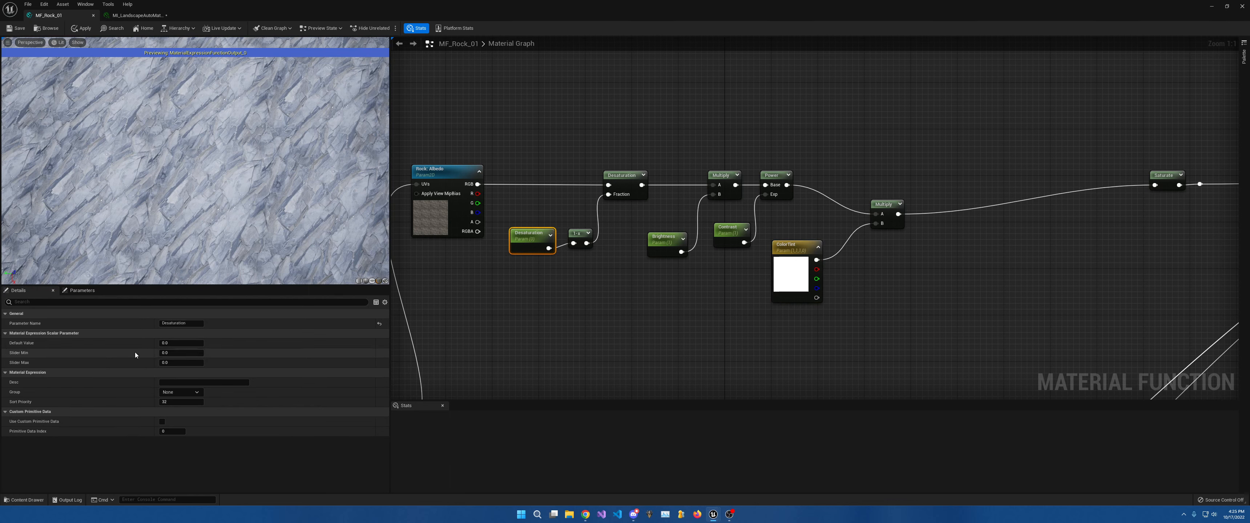
{"action": "left_click", "coordinate": [168, 344]}
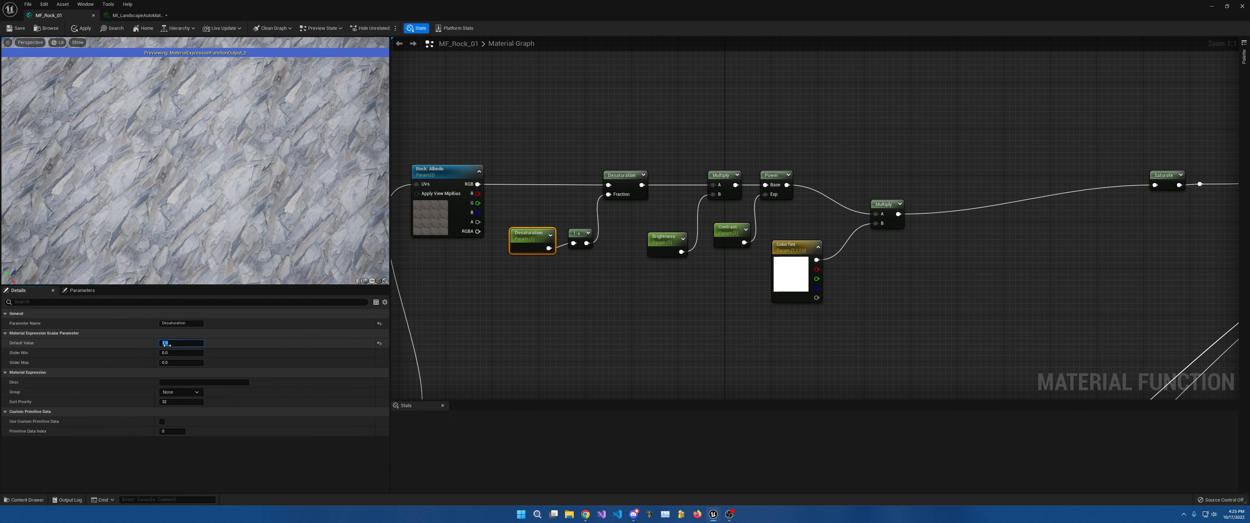
Align the tint Multiply node with Power and tuck the ColorTint, Contrast, Brightness, Desaturation and 1-x nodes close beneath the chain.
{"action": "left_click_drag", "start_coordinate": [886, 206], "coordinate": [875, 177]}
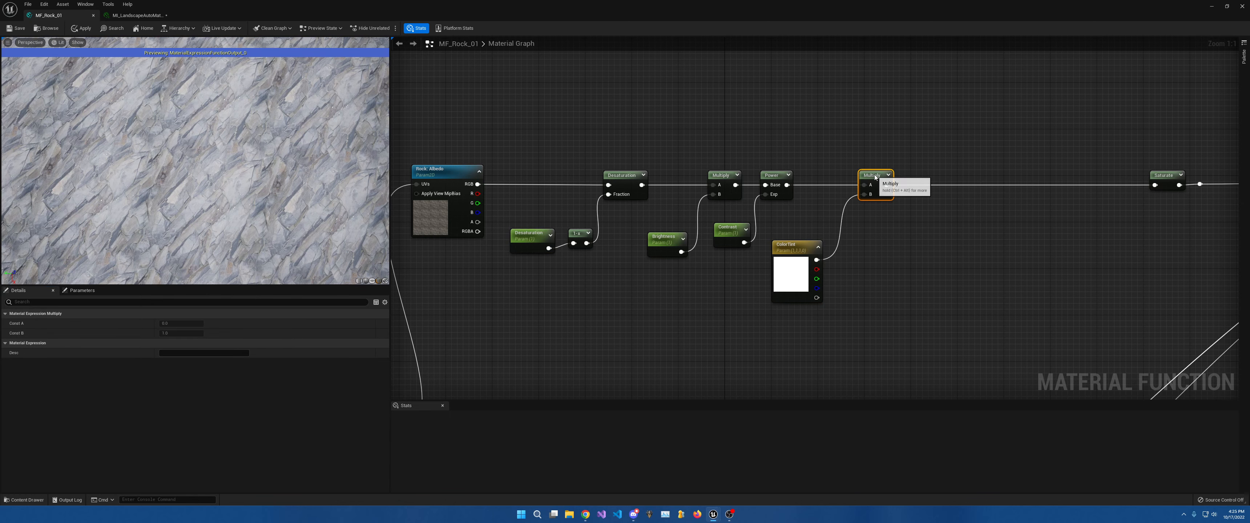
{"action": "left_click_drag", "start_coordinate": [790, 250], "coordinate": [790, 232]}
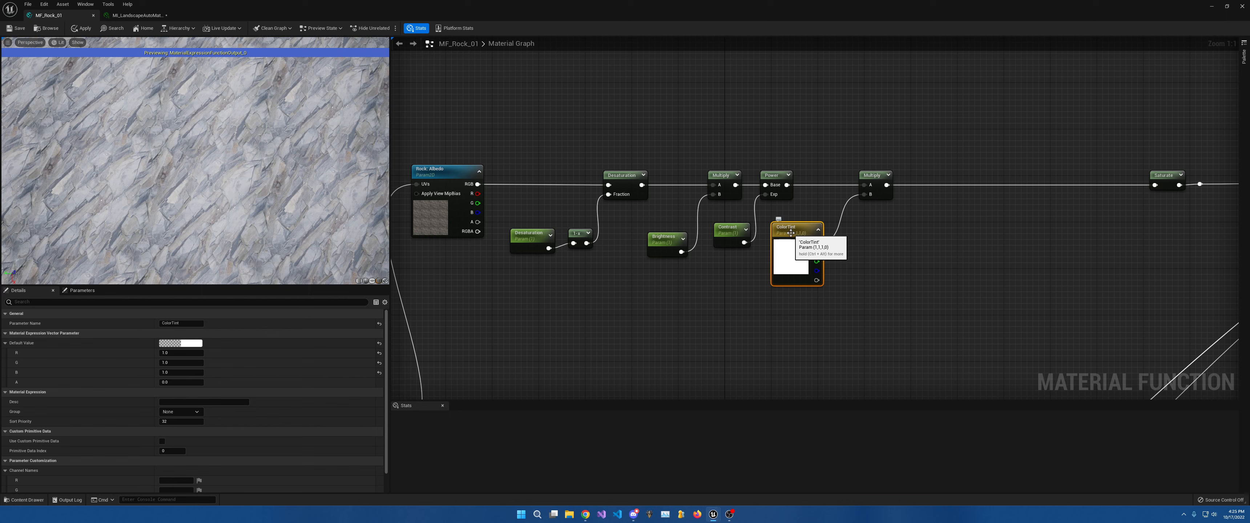
{"action": "left_click_drag", "start_coordinate": [876, 178], "coordinate": [848, 178]}
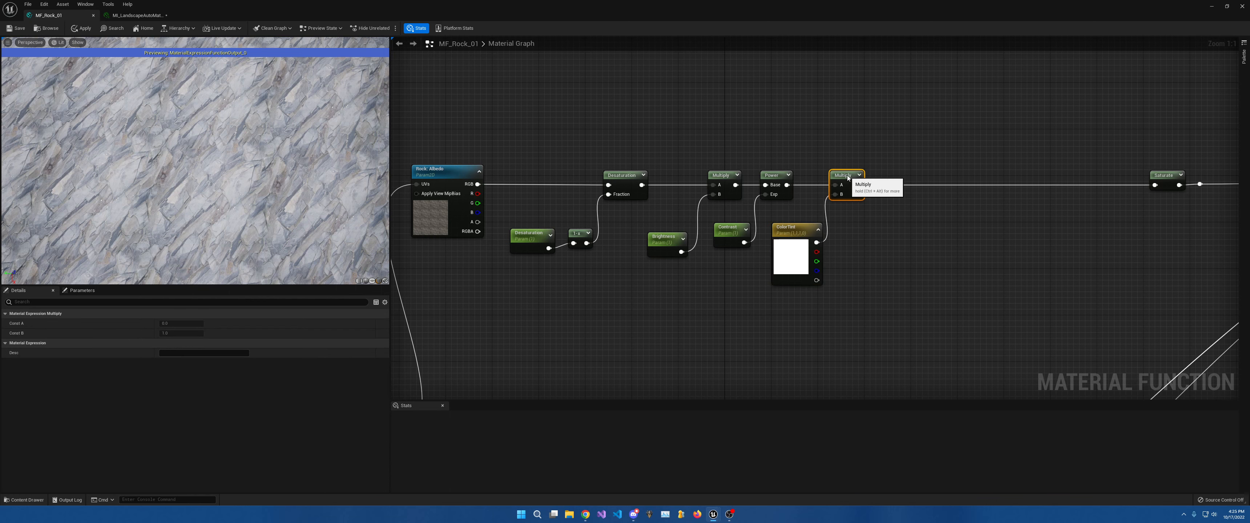
{"action": "left_click_drag", "start_coordinate": [798, 232], "coordinate": [728, 217]}
{"action": "left_click_drag", "start_coordinate": [663, 242], "coordinate": [666, 216]}
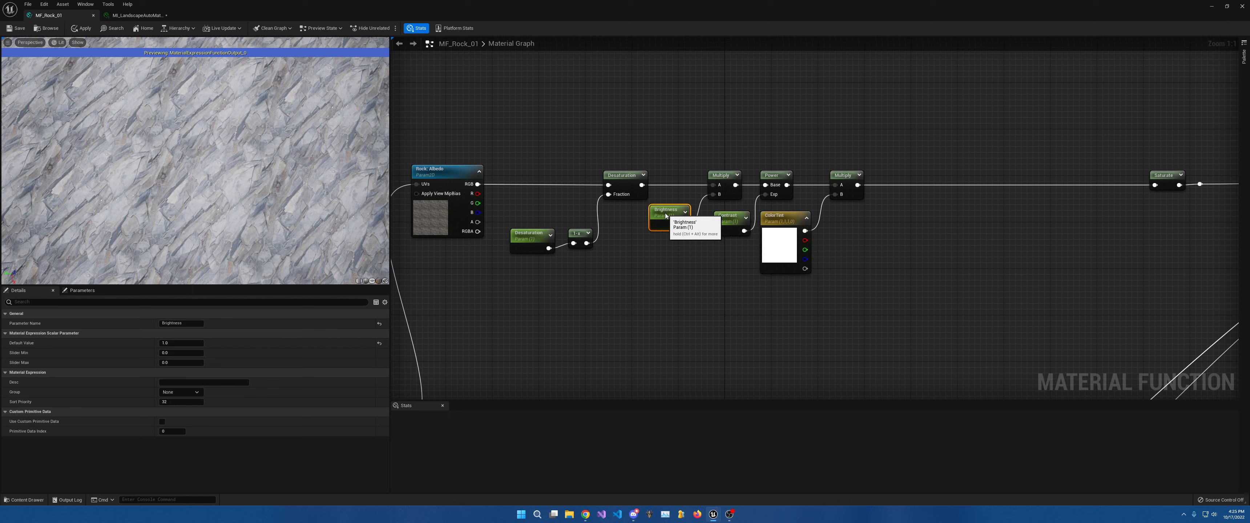
{"action": "mouse_move", "coordinate": [514, 219]}
{"action": "left_mouse_down"}
{"action": "mouse_move", "coordinate": [581, 254]}
{"action": "mouse_move", "coordinate": [534, 212]}
{"action": "left_mouse_up"}
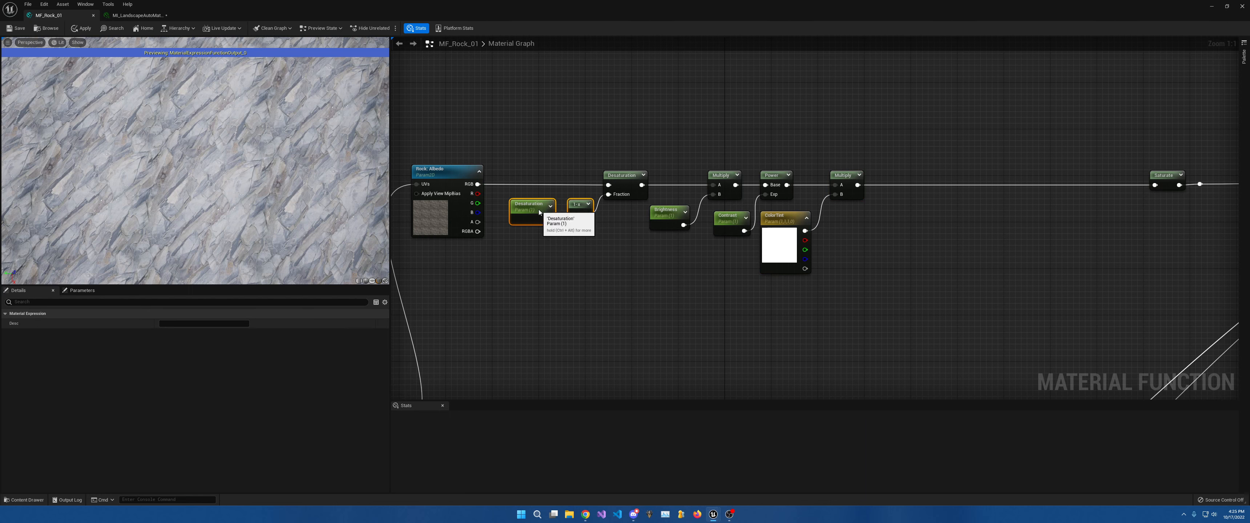
Add a Lerp before Saturate with Power in A and the tint Multiply in B, and move Multiply and ColorTint lower.
{"action": "left_click", "coordinate": [902, 191]}
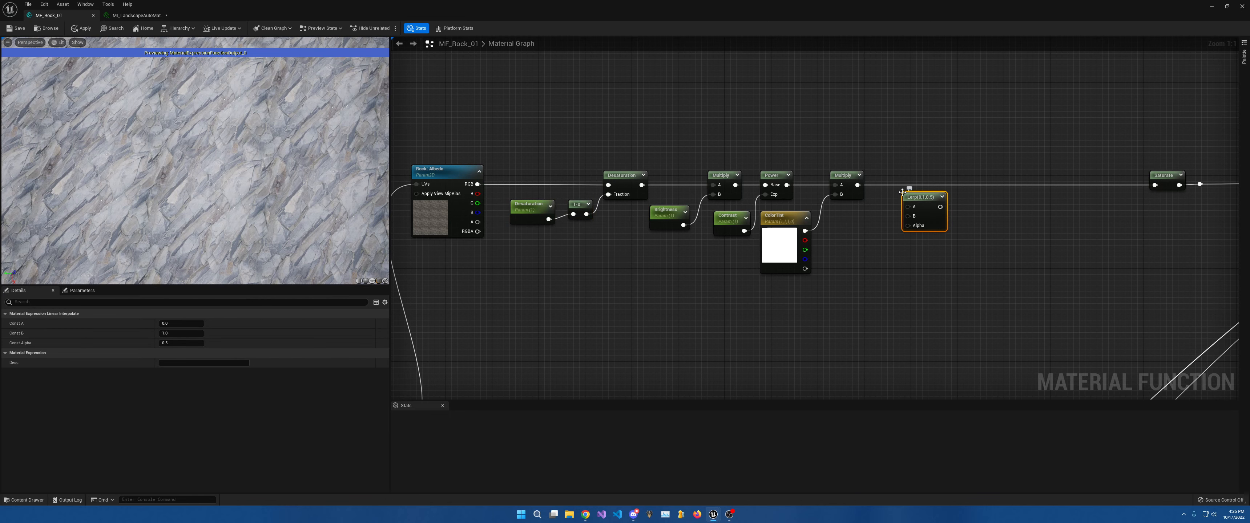
{"action": "left_click_drag", "start_coordinate": [858, 185], "coordinate": [888, 174]}
{"action": "left_click", "coordinate": [866, 165]}
{"action": "left_click_drag", "start_coordinate": [786, 185], "coordinate": [1155, 185]}
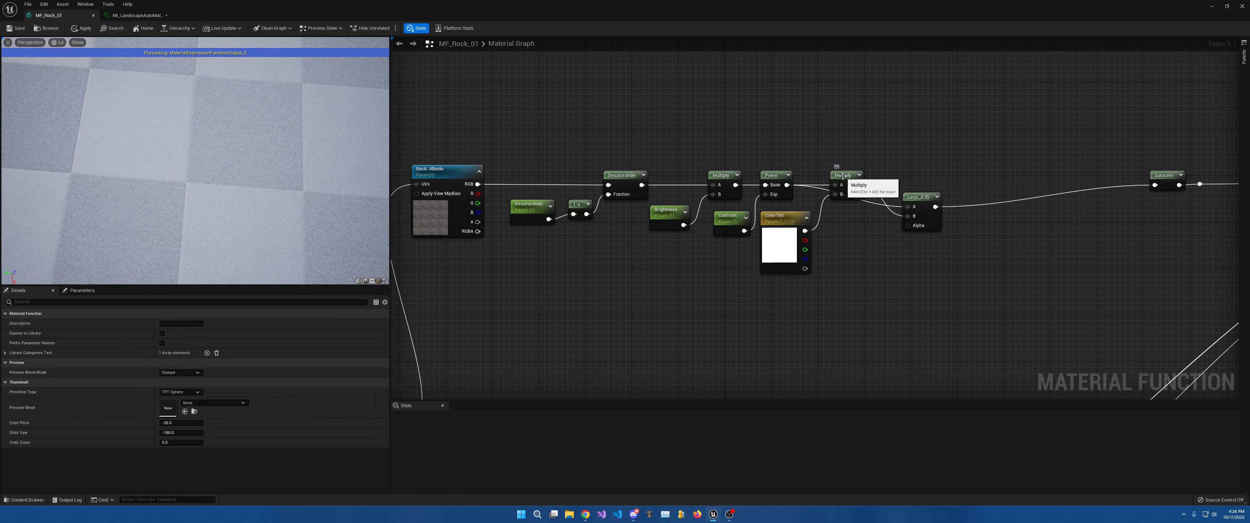
{"action": "left_click_drag", "start_coordinate": [841, 178], "coordinate": [786, 243]}
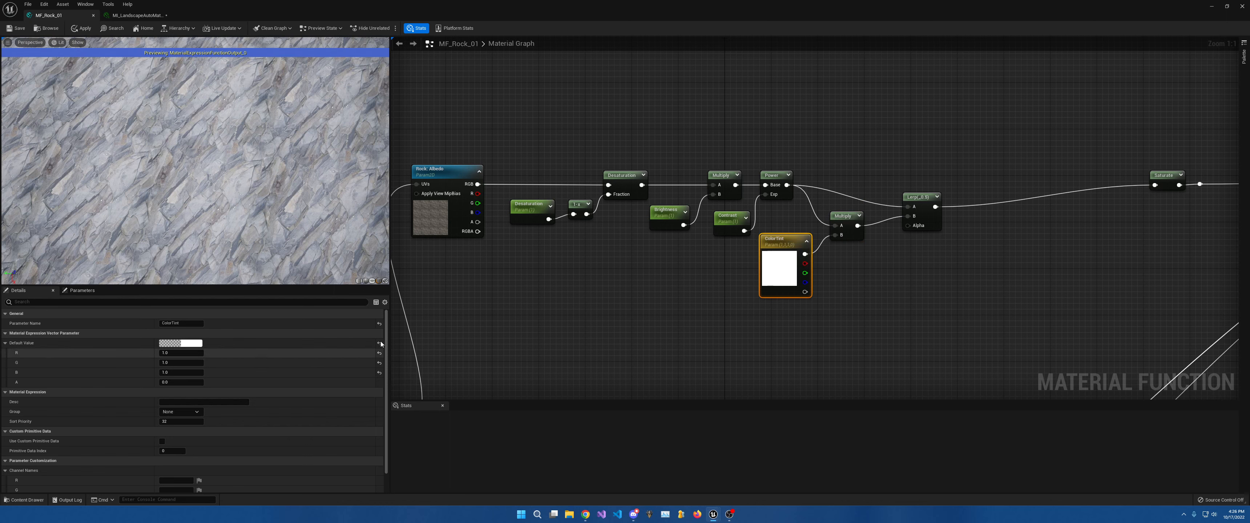
Set ColorTint's default R value to 10 to exaggerate the red tint in the preview.
{"action": "left_click", "coordinate": [179, 351]}
{"action": "type", "text": "10"}
{"action": "key", "text": "Return"}
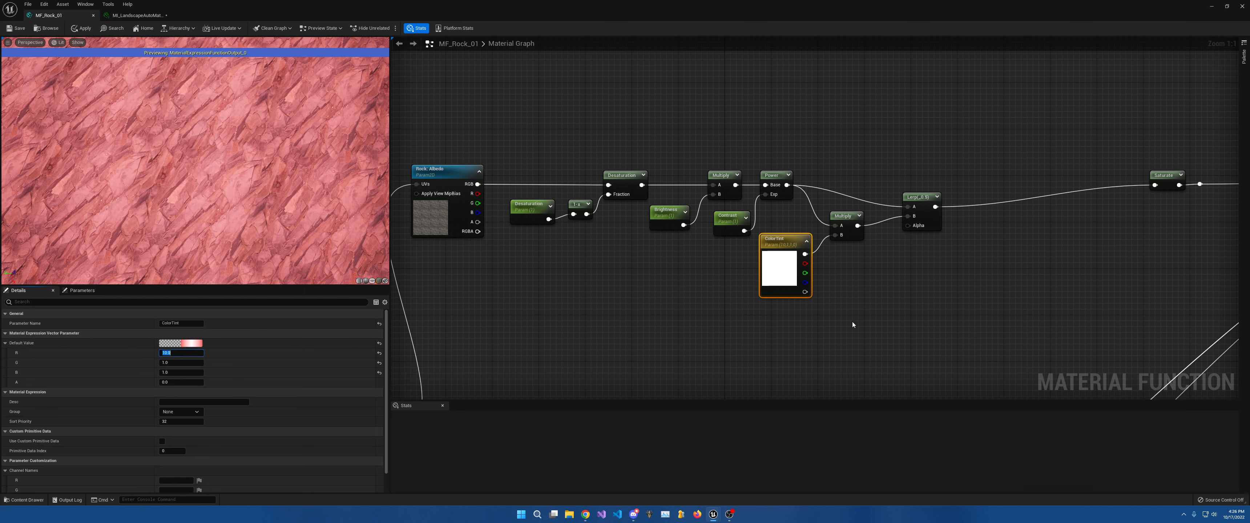
Create a scalar parameter named Tint Influence and connect it to the Lerp node's Alpha input.
{"action": "left_click", "coordinate": [842, 329]}
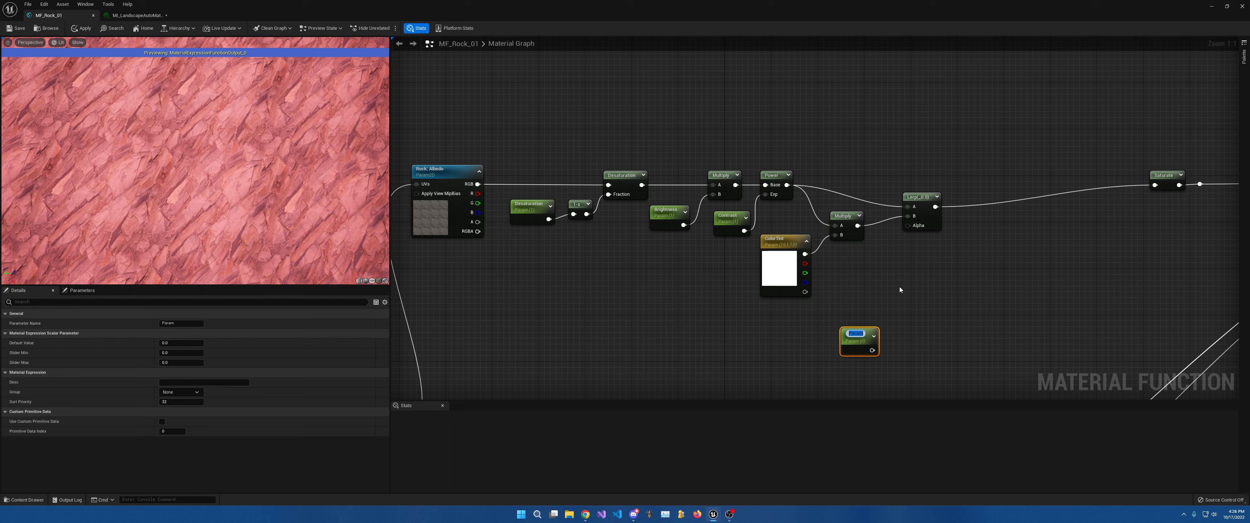
{"action": "type", "text": "Tint Influen"}
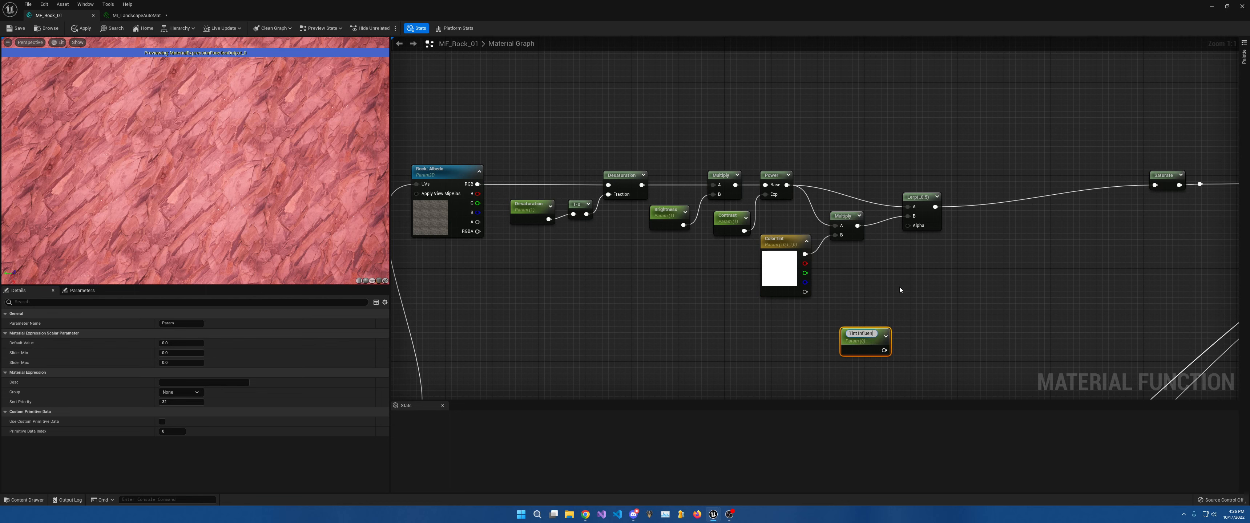
{"action": "type", "text": "ce"}
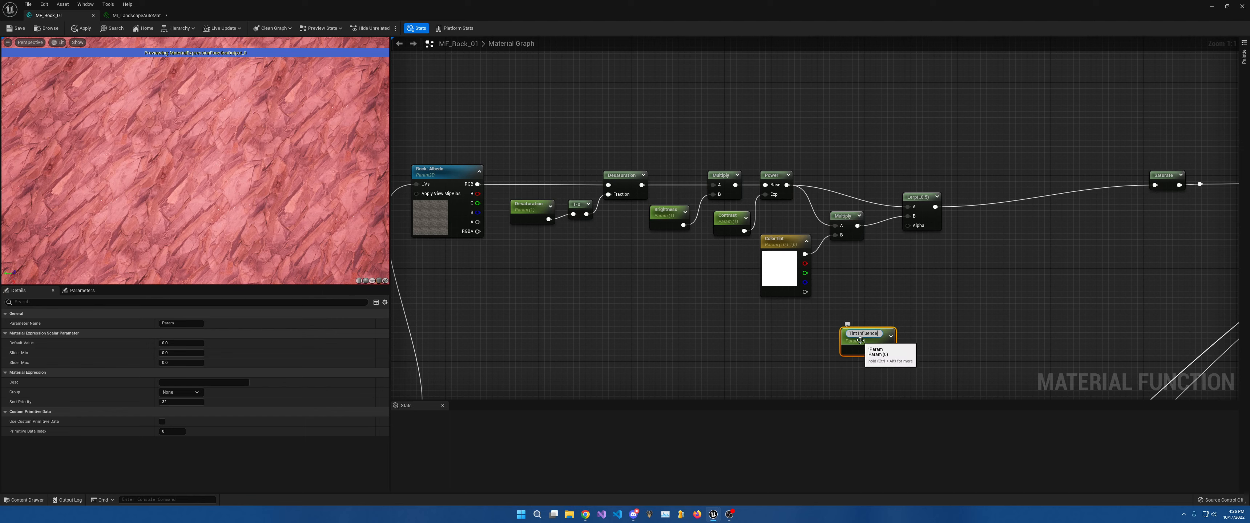
{"action": "key", "text": "Return"}
{"action": "left_click_drag", "start_coordinate": [881, 348], "coordinate": [909, 228]}
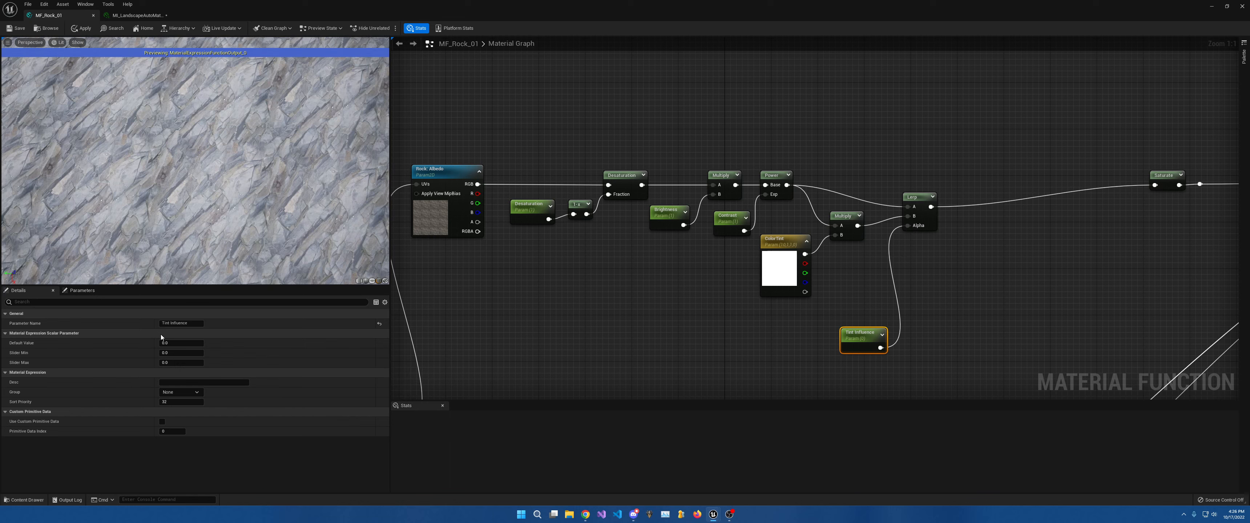
Test Tint Influence default values of 1 and 0.5 in the preview, and set the value to 0.1.
{"action": "left_click", "coordinate": [173, 342]}
{"action": "type", "text": "1"}
{"action": "key", "text": "Return"}
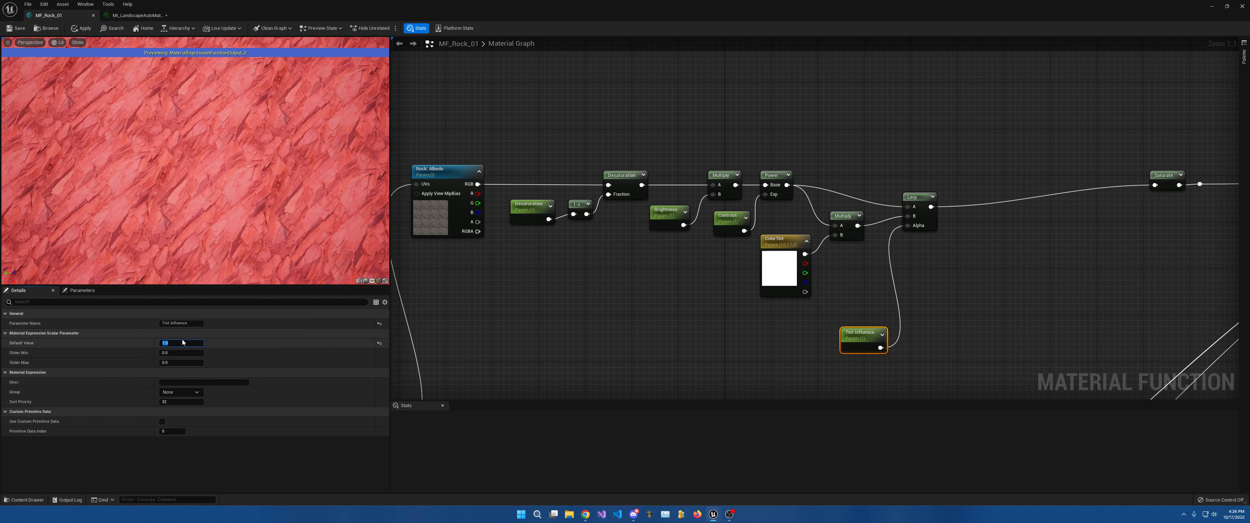
{"action": "type", "text": "0.5"}
{"action": "key", "text": "Return"}
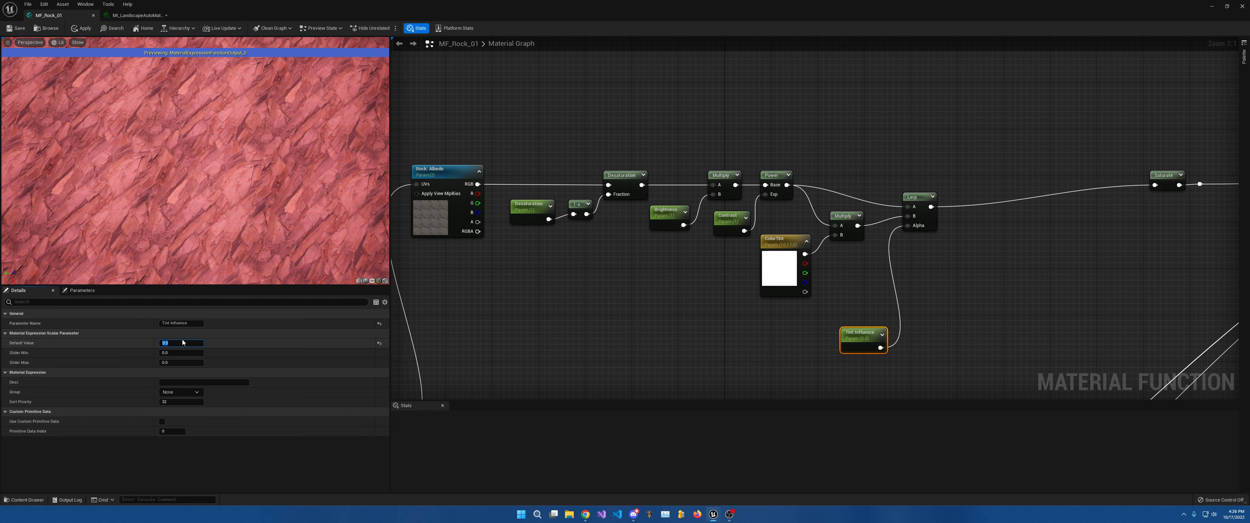
{"action": "type", "text": "0.1"}
{"action": "key", "text": "Return"}
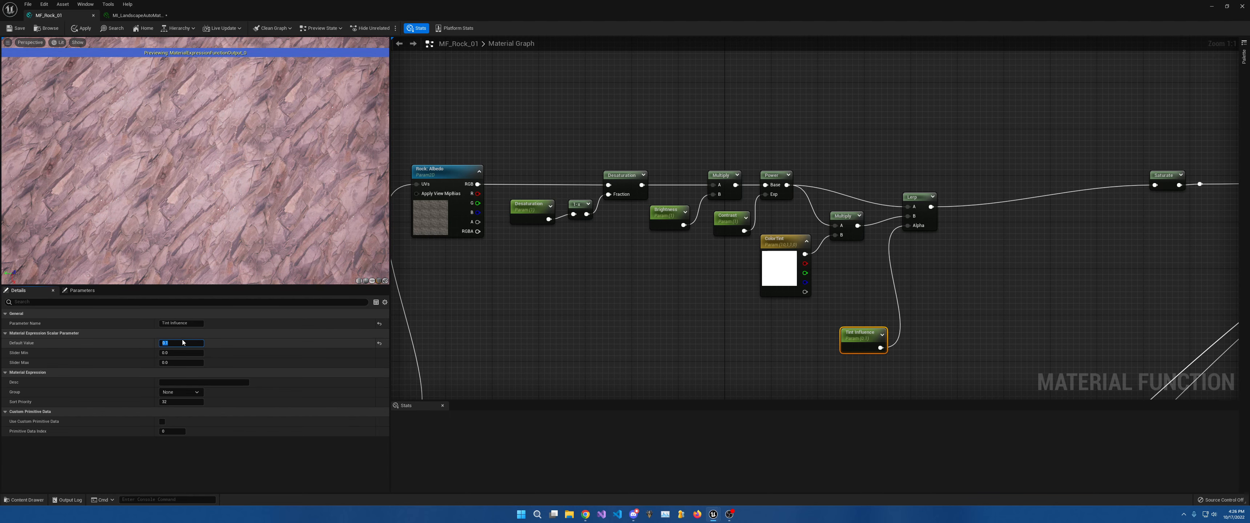
Return ColorTint's default R value to 1, raise it slightly for a subtle red tint, and check the rock surface in the preview.
{"action": "left_click", "coordinate": [776, 273]}
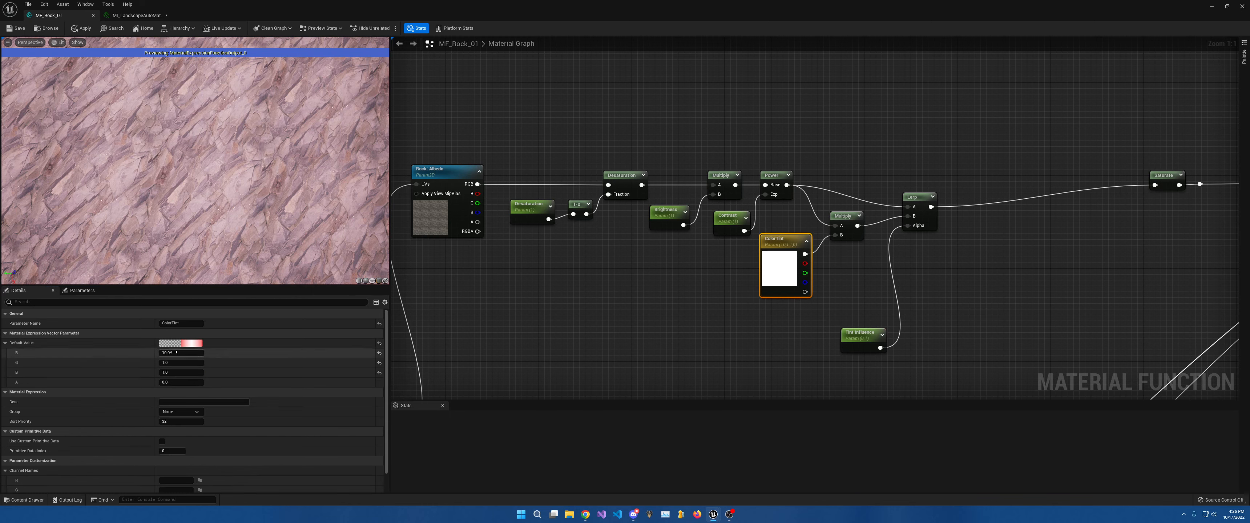
{"action": "left_click", "coordinate": [175, 352]}
{"action": "type", "text": "1"}
{"action": "key", "text": "Return"}
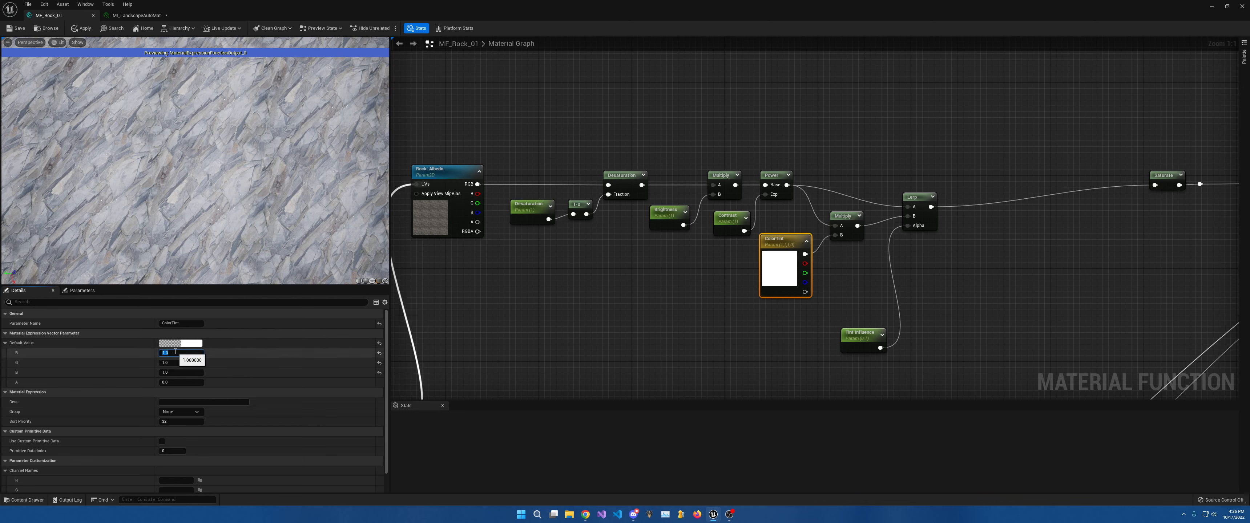
{"action": "key", "text": "Return"}
{"action": "key", "text": "Return"}
{"action": "key", "text": "Return"}
{"action": "left_click_drag", "start_coordinate": [194, 208], "coordinate": [248, 165]}
{"action": "right_click_drag", "start_coordinate": [203, 165], "coordinate": [203, 208]}
{"action": "left_click_drag", "start_coordinate": [204, 209], "coordinate": [215, 189]}
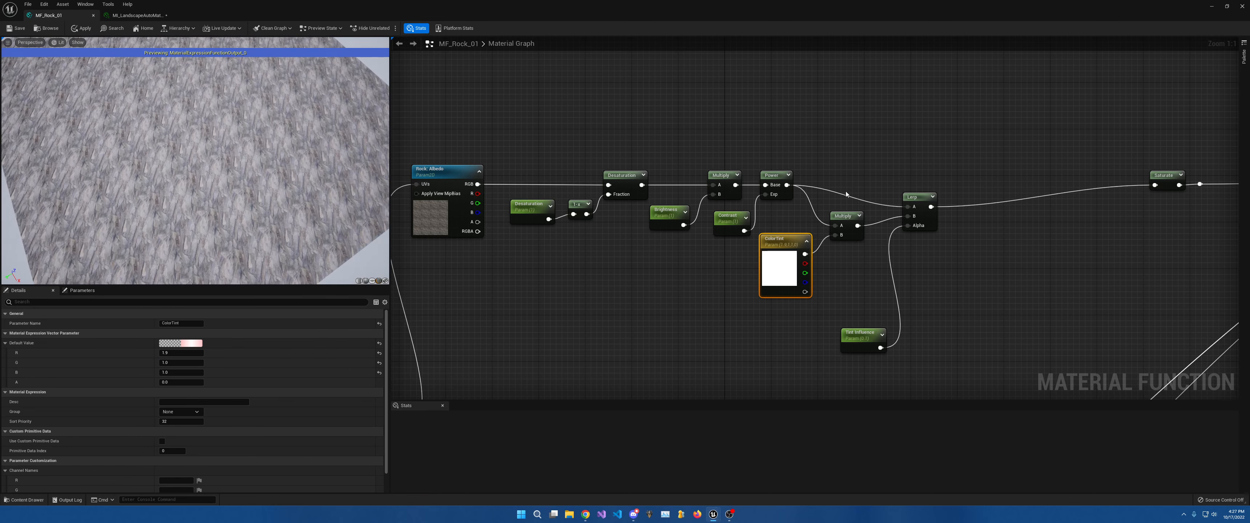
Align Lerp with the Power row, move Tint Influence and ColorTint closer beneath it, and place Saturate right beside Lerp.
{"action": "left_click_drag", "start_coordinate": [923, 196], "coordinate": [921, 172]}
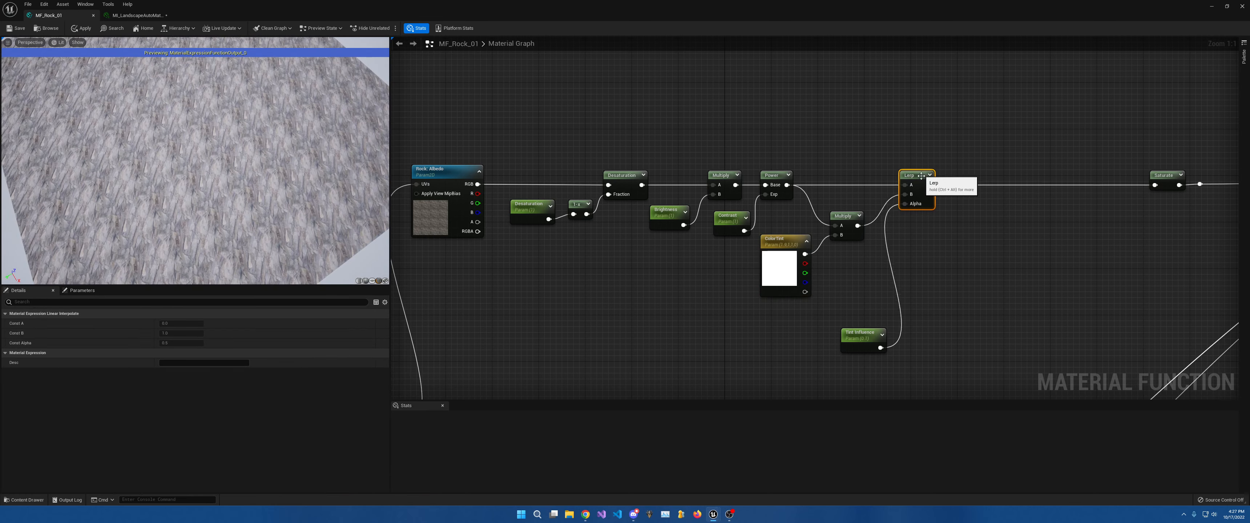
{"action": "left_click_drag", "start_coordinate": [861, 339], "coordinate": [850, 269]}
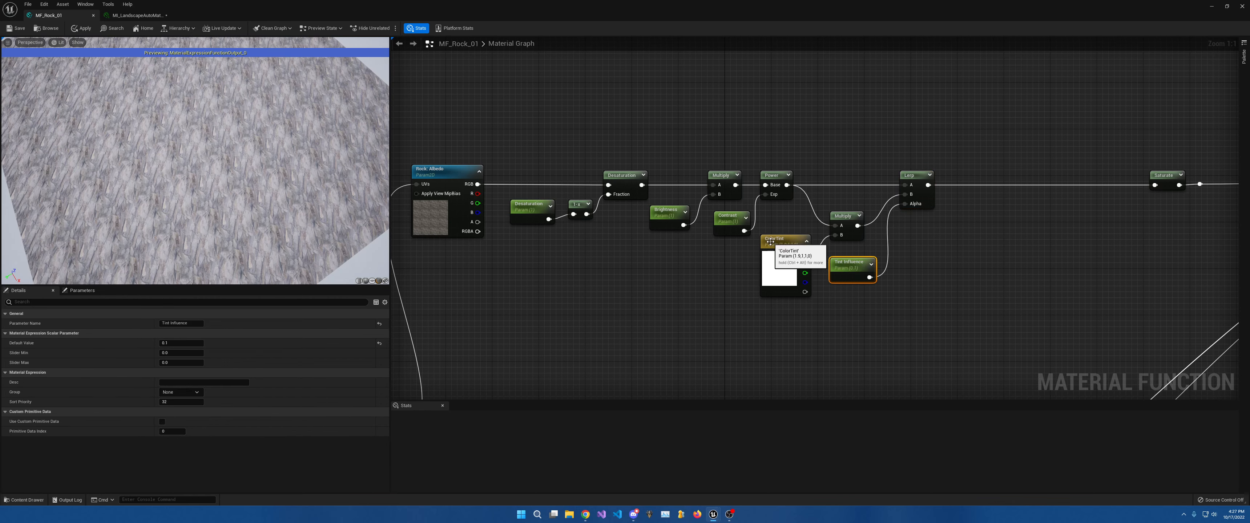
{"action": "left_click_drag", "start_coordinate": [772, 247], "coordinate": [767, 223]}
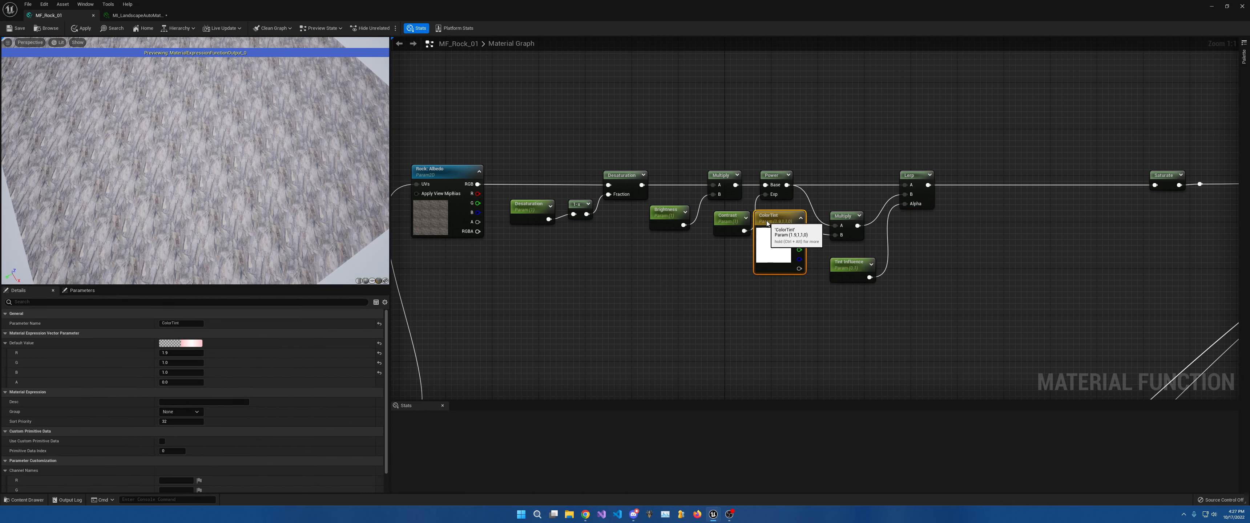
{"action": "right_click_drag", "start_coordinate": [1048, 185], "coordinate": [904, 198]}
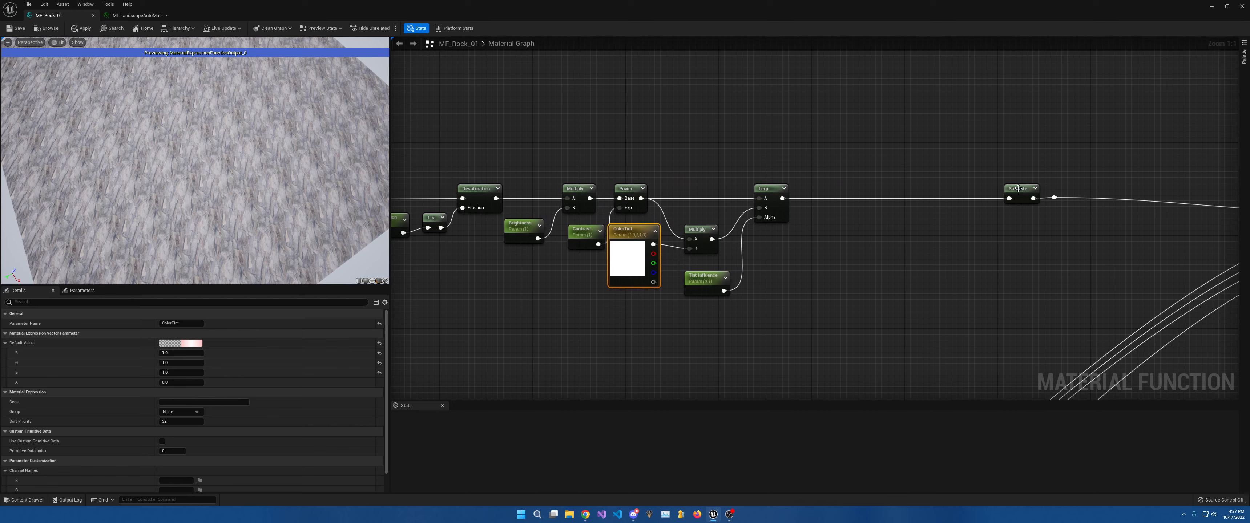
{"action": "left_click_drag", "start_coordinate": [1018, 189], "coordinate": [819, 189]}
{"action": "right_click_drag", "start_coordinate": [918, 186], "coordinate": [951, 171]}
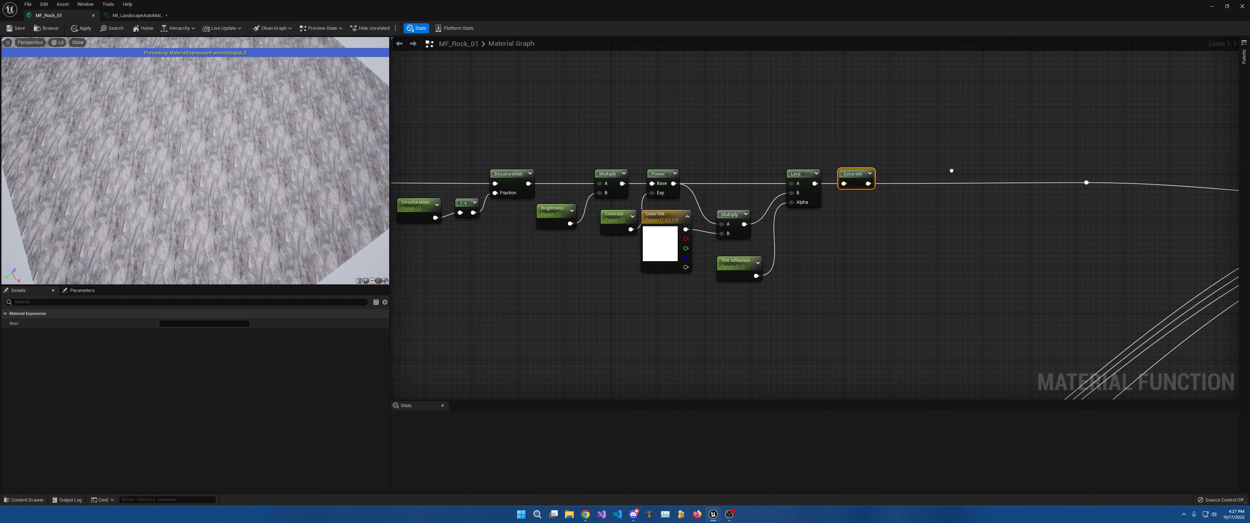
Select all the albedo adjustment nodes and move them together closer to the Rock Albedo texture node.
{"action": "scroll", "coordinate": [951, 171], "scroll_direction": "down", "scroll_amount": 4}
{"action": "left_click_drag", "start_coordinate": [623, 153], "coordinate": [912, 235]}
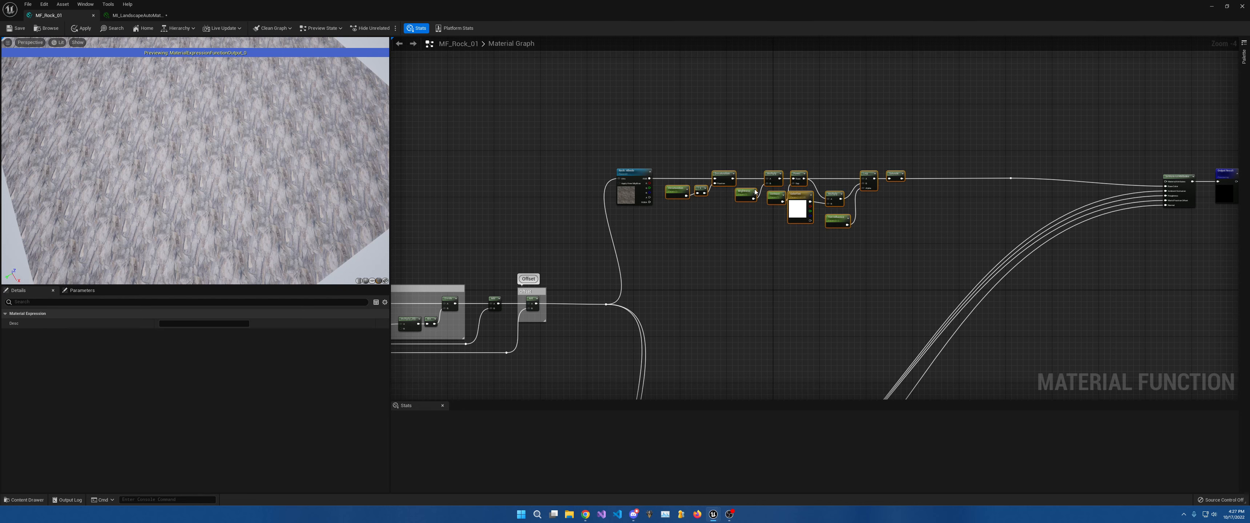
{"action": "left_click_drag", "start_coordinate": [755, 192], "coordinate": [743, 192]}
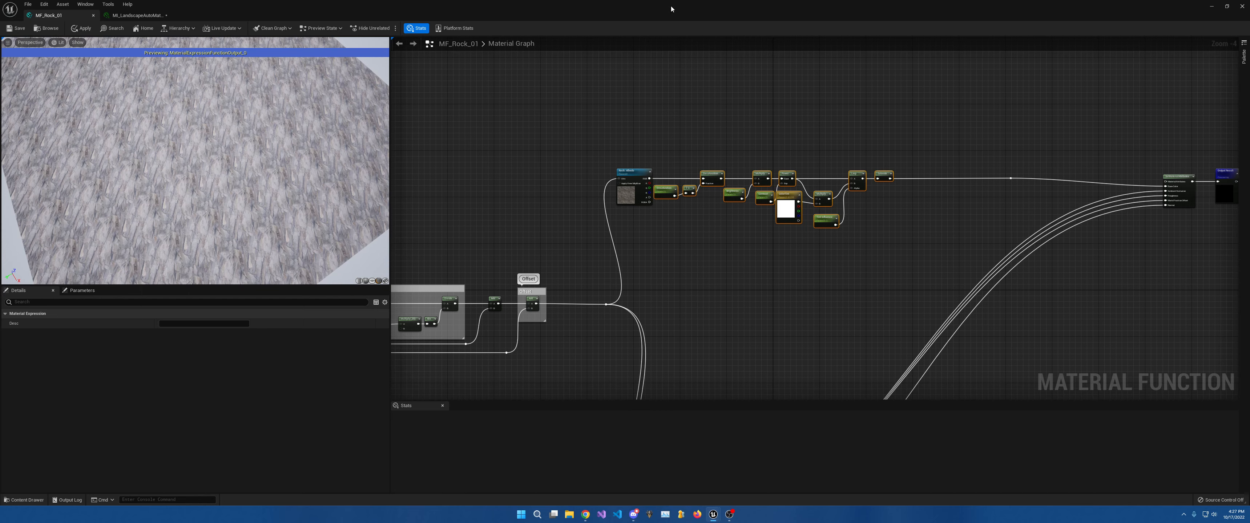
Move the material editor window aside and examine the landscape's surface in the level viewport alongside the albedo adjustment nodes.
{"action": "left_click_drag", "start_coordinate": [671, 8], "coordinate": [662, 394]}
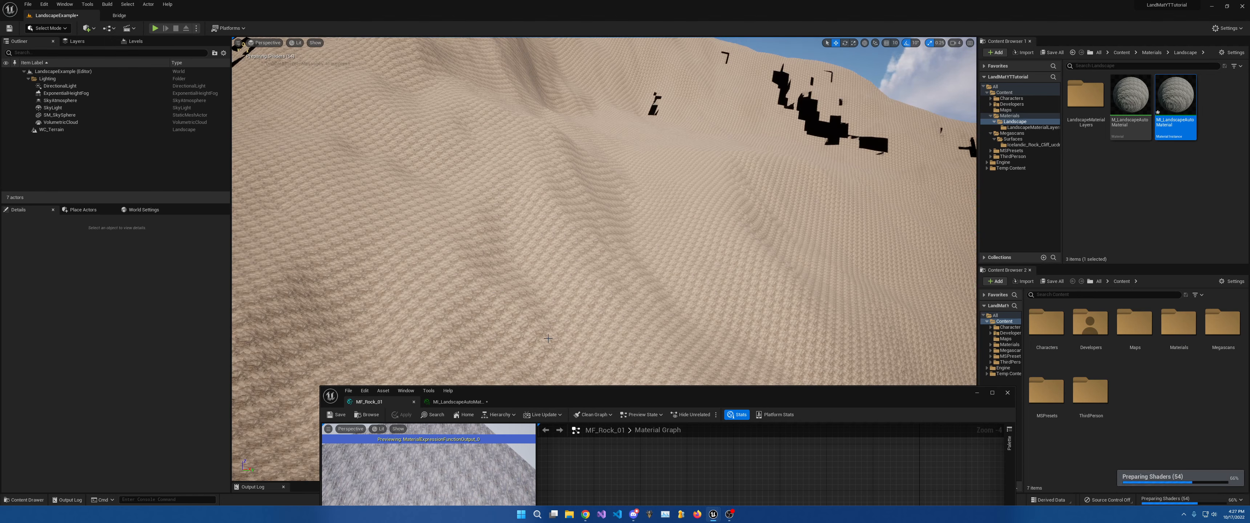
{"action": "left_click_drag", "start_coordinate": [628, 397], "coordinate": [691, 155]}
{"action": "scroll", "coordinate": [708, 301], "scroll_direction": "down", "scroll_amount": 2}
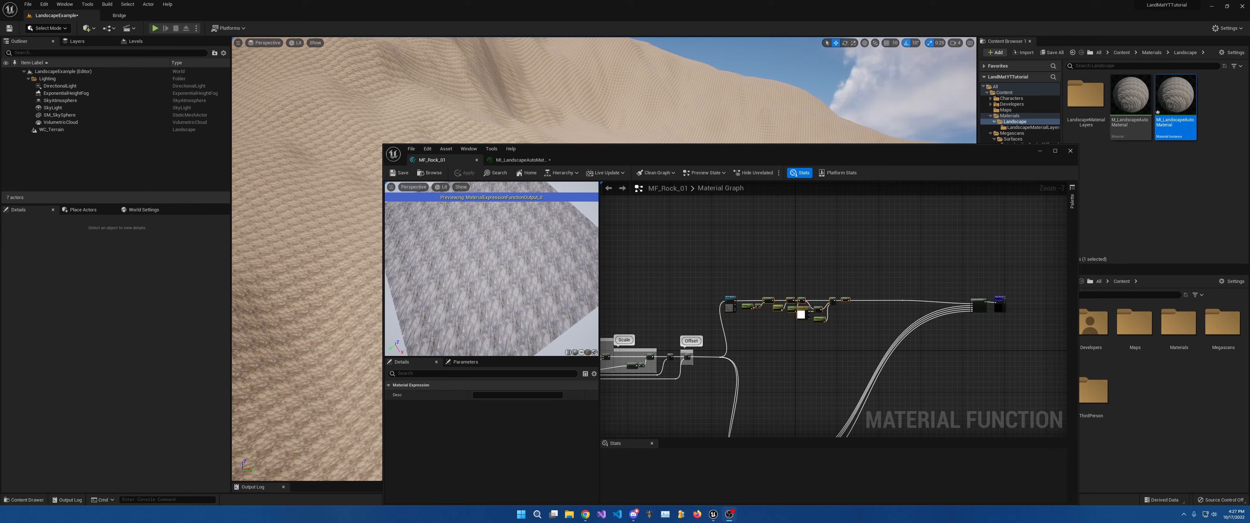
{"action": "right_click_drag", "start_coordinate": [334, 116], "coordinate": [189, 138]}
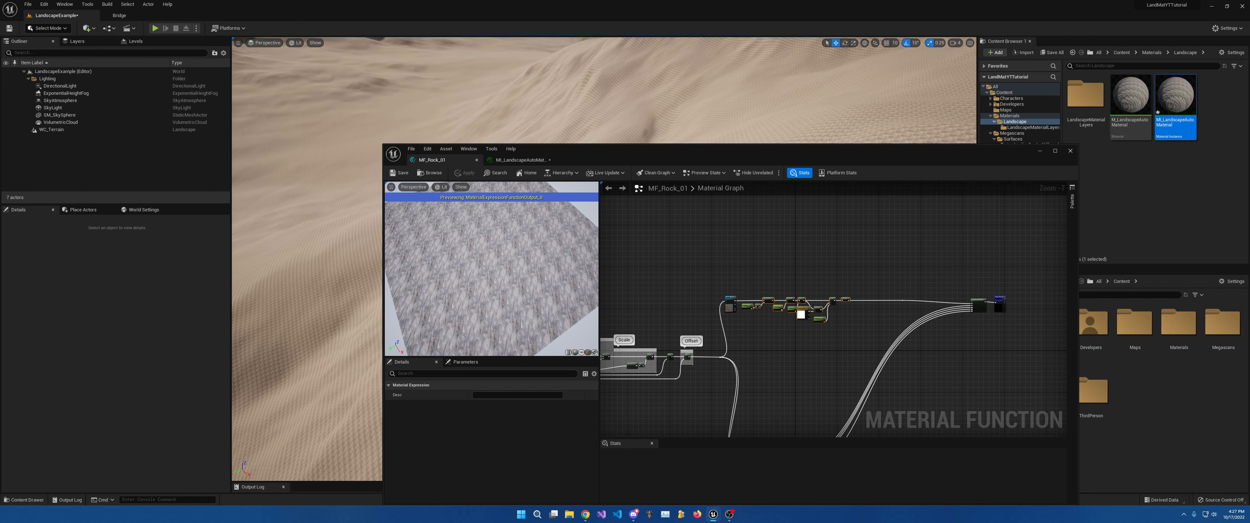
{"action": "right_click_drag", "start_coordinate": [761, 120], "coordinate": [761, 121]}
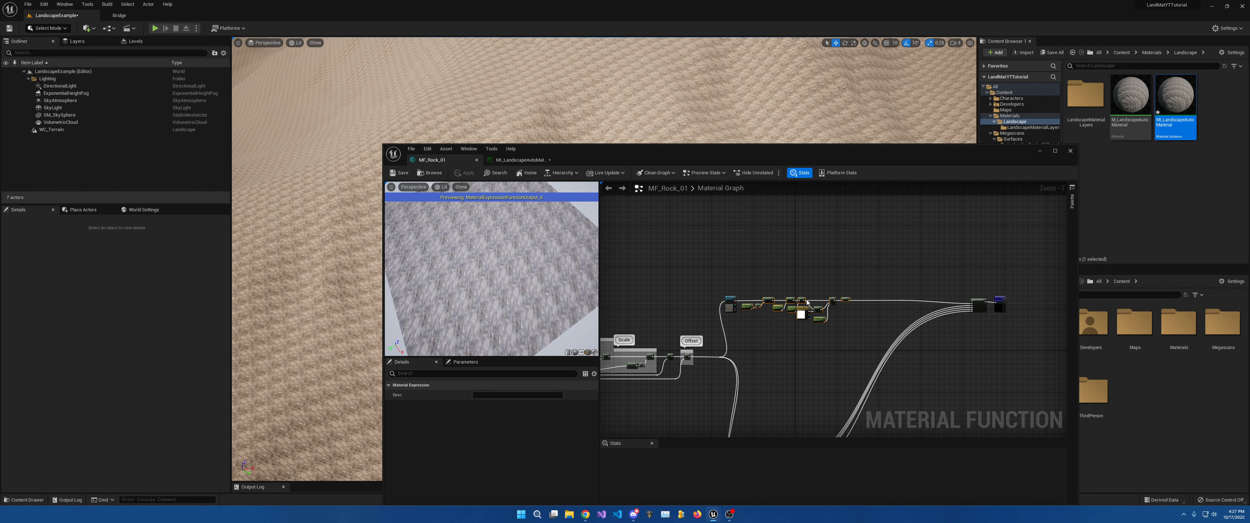
{"action": "scroll", "coordinate": [806, 302], "scroll_direction": "up", "scroll_amount": 4}
{"action": "right_click_drag", "start_coordinate": [809, 260], "coordinate": [843, 248]}
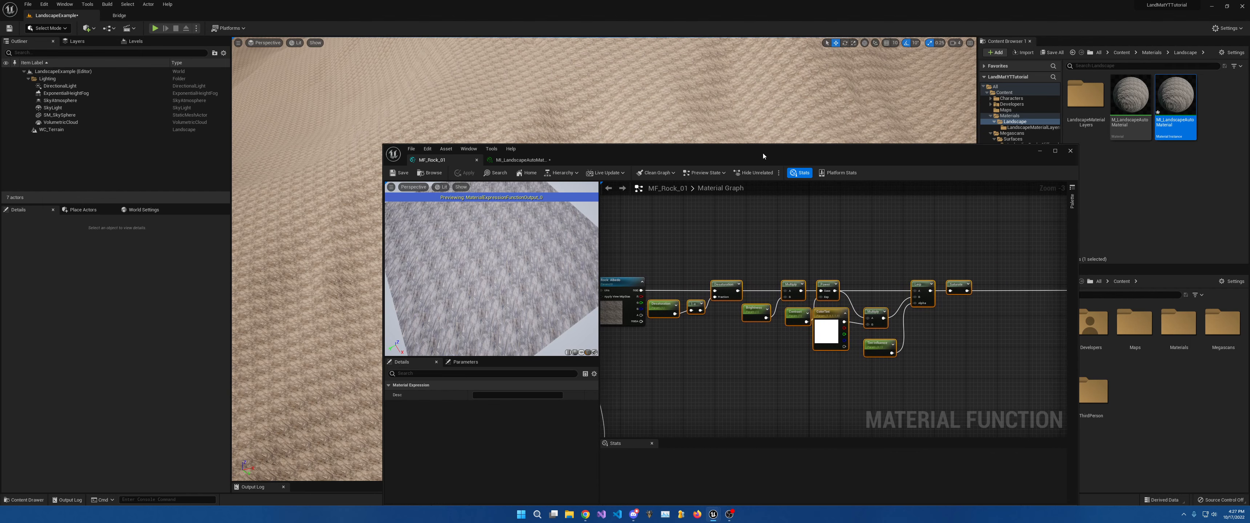
Move the reroute node on the albedo wire right beside Saturate.
{"action": "scroll", "coordinate": [837, 218], "scroll_direction": "down", "scroll_amount": 4}
{"action": "right_click_drag", "start_coordinate": [870, 261], "coordinate": [778, 255]}
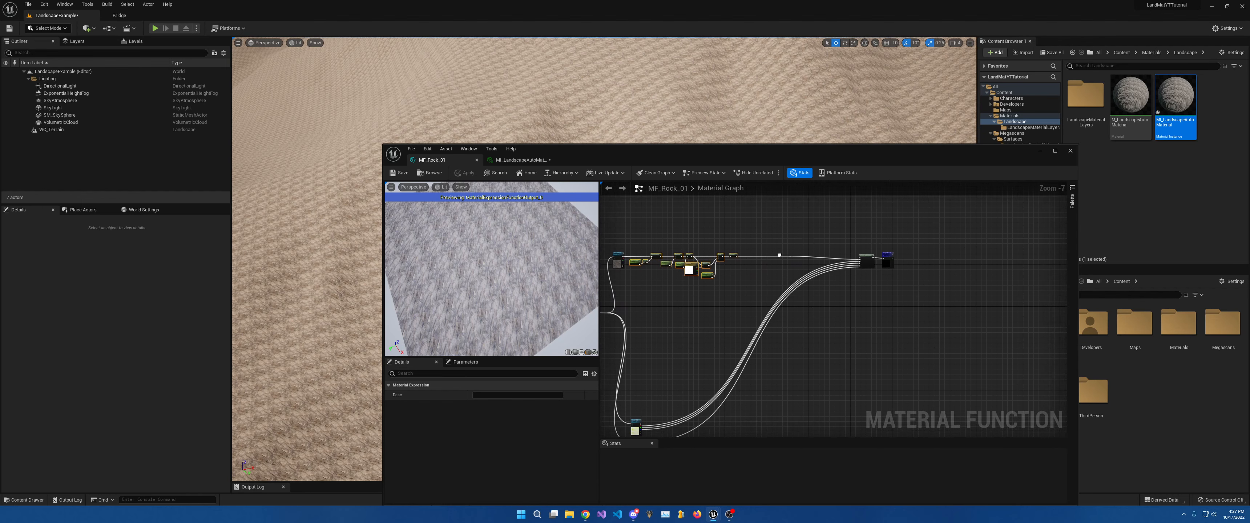
{"action": "left_click_drag", "start_coordinate": [778, 245], "coordinate": [795, 255]}
{"action": "left_click_drag", "start_coordinate": [809, 266], "coordinate": [671, 247]}
{"action": "scroll", "coordinate": [766, 262], "scroll_direction": "up", "scroll_amount": 5}
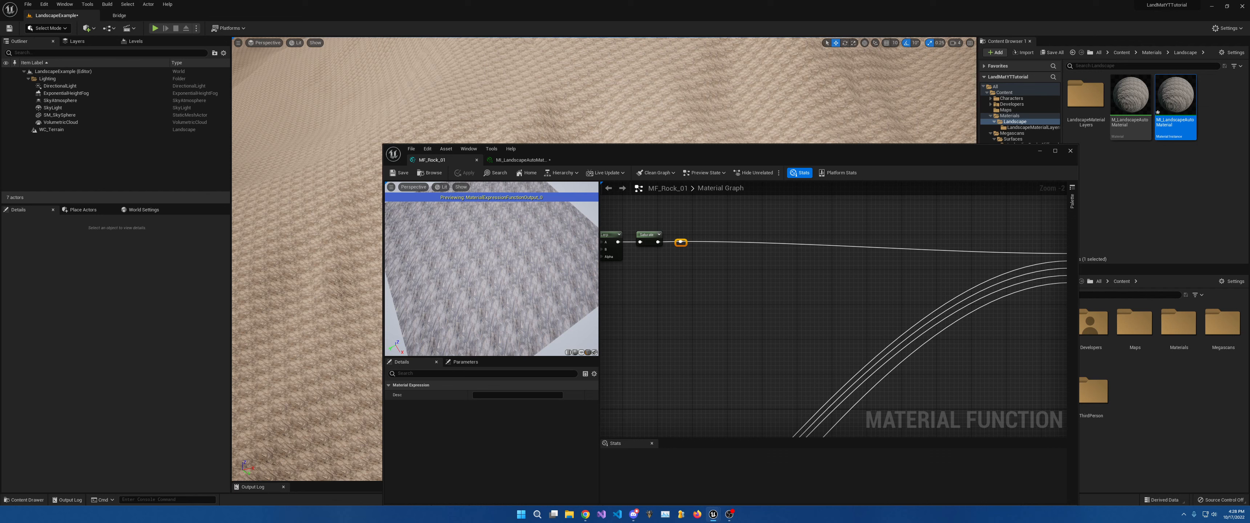
Move the material editor window aside and examine the landscape's slopes and tiling in the level viewport.
{"action": "right_click_drag", "start_coordinate": [645, 345], "coordinate": [659, 290]}
{"action": "left_click_drag", "start_coordinate": [688, 163], "coordinate": [657, 242]}
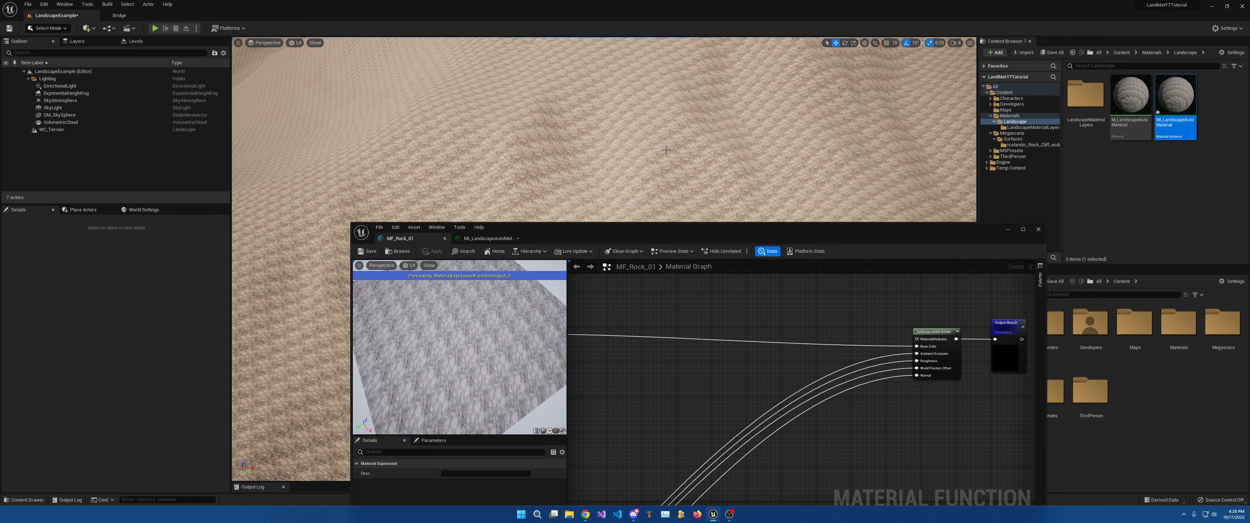
{"action": "right_click_drag", "start_coordinate": [635, 131], "coordinate": [655, 163]}
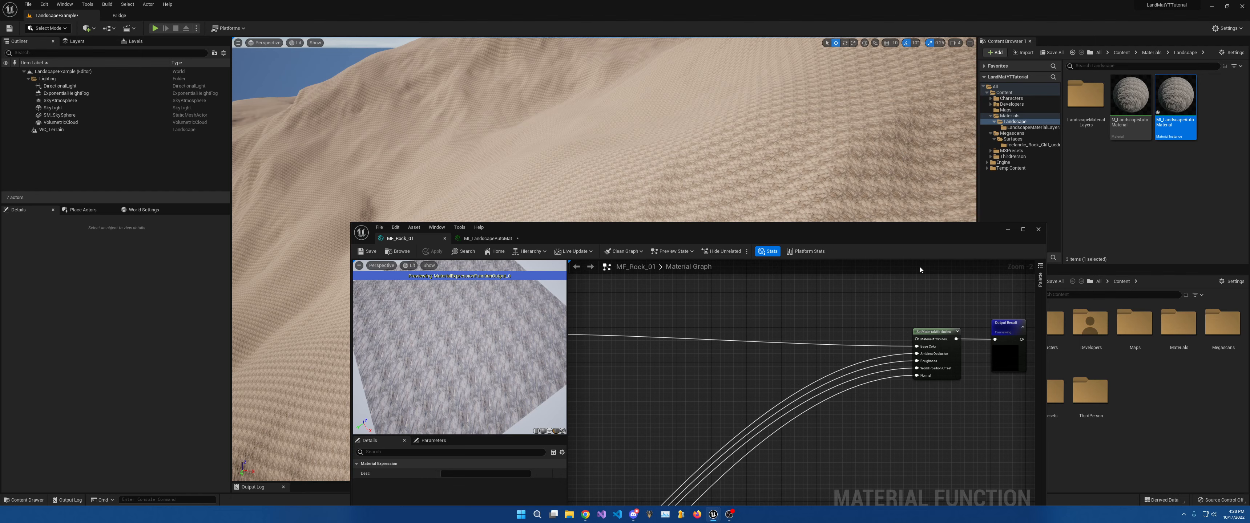
Bring the material editor window back and move SetMaterialAttributes and the output node together farther from the albedo adjustment chain.
{"action": "left_click_drag", "start_coordinate": [893, 228], "coordinate": [827, 163]}
{"action": "scroll", "coordinate": [766, 231], "scroll_direction": "down", "scroll_amount": 4}
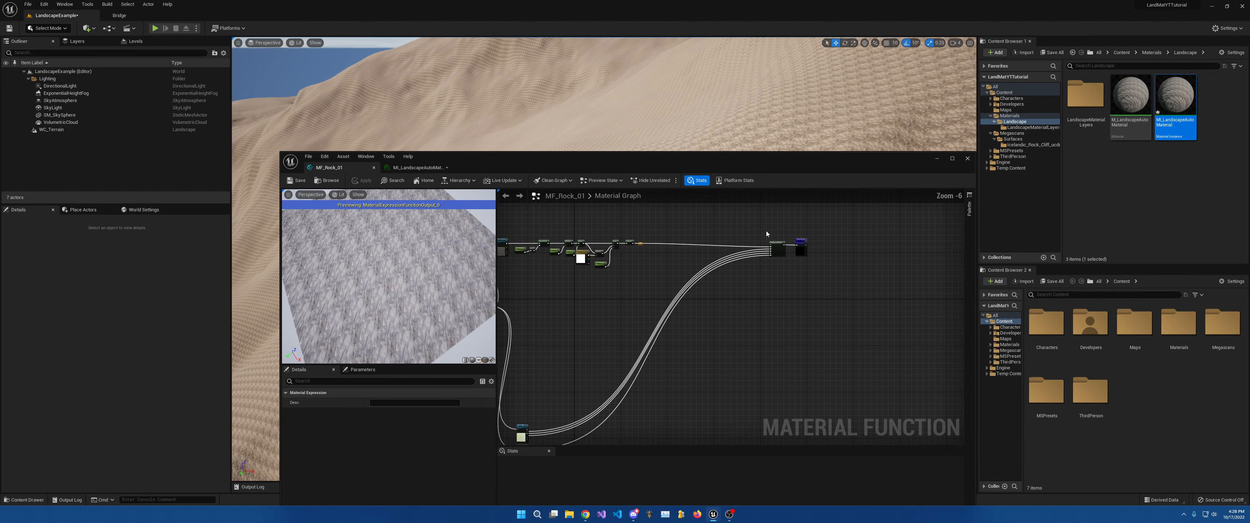
{"action": "right_click_drag", "start_coordinate": [767, 231], "coordinate": [716, 254]}
{"action": "left_click_drag", "start_coordinate": [733, 274], "coordinate": [789, 270]}
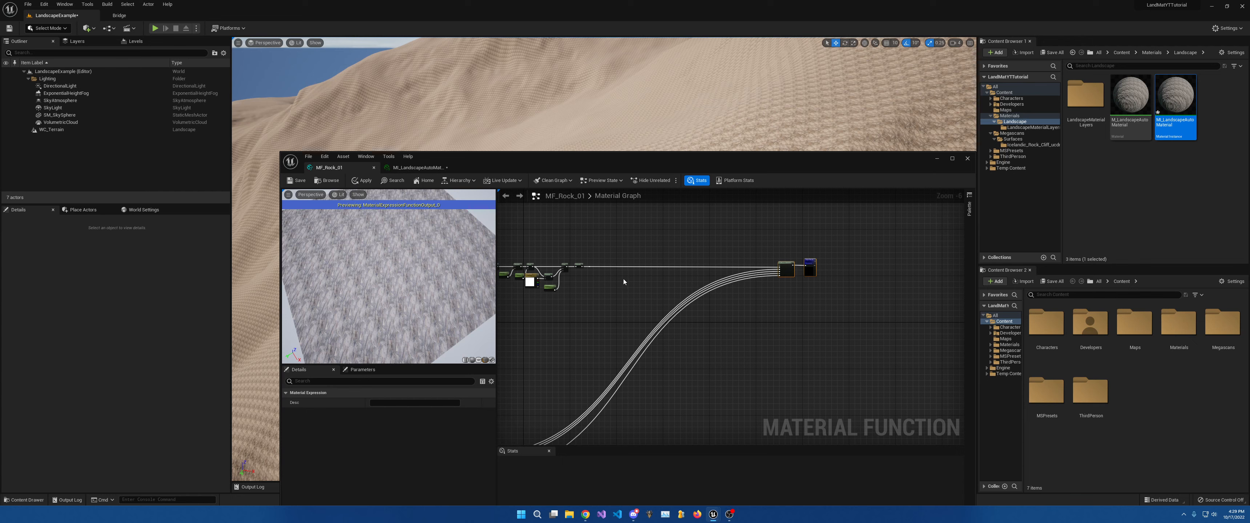
Add an Absolute World Position node in the empty graph area above Saturate.
{"action": "scroll", "coordinate": [622, 285], "scroll_direction": "up", "scroll_amount": 4}
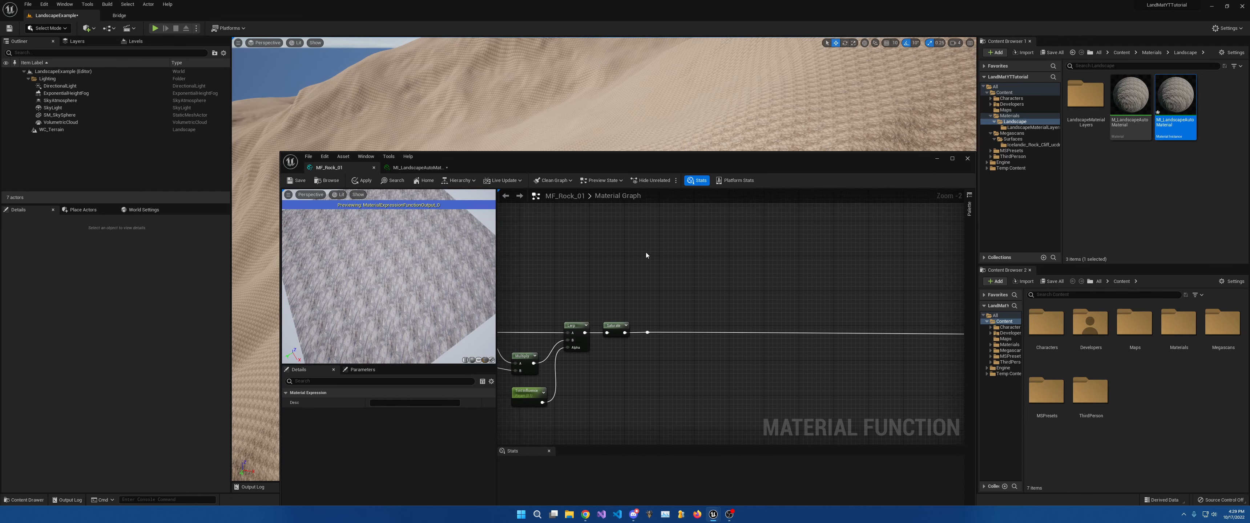
{"action": "right_click", "coordinate": [629, 262]}
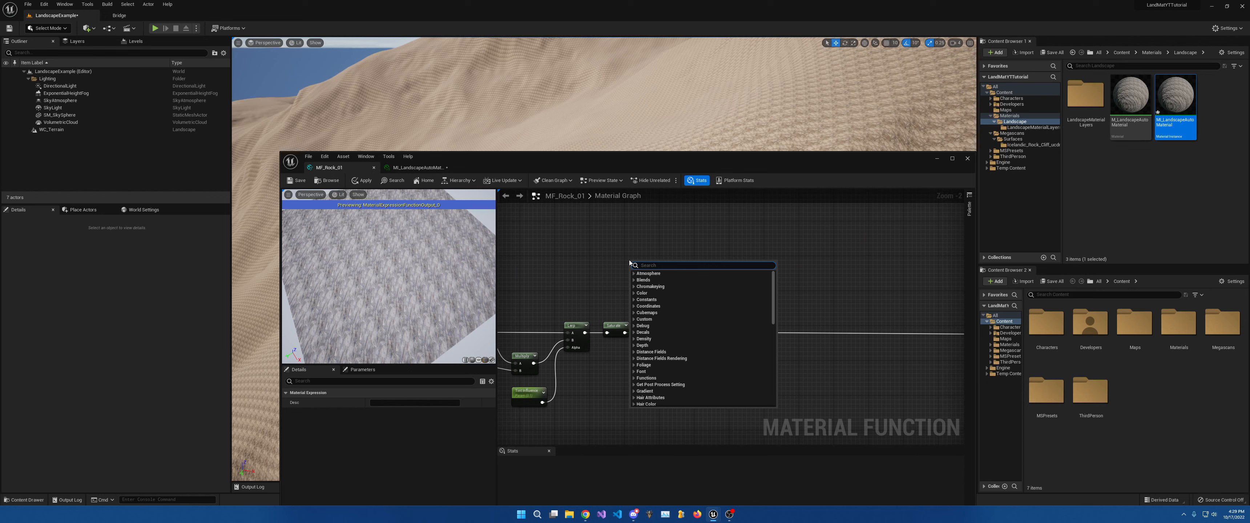
{"action": "type", "text": "abso"}
{"action": "left_click", "coordinate": [630, 263]}
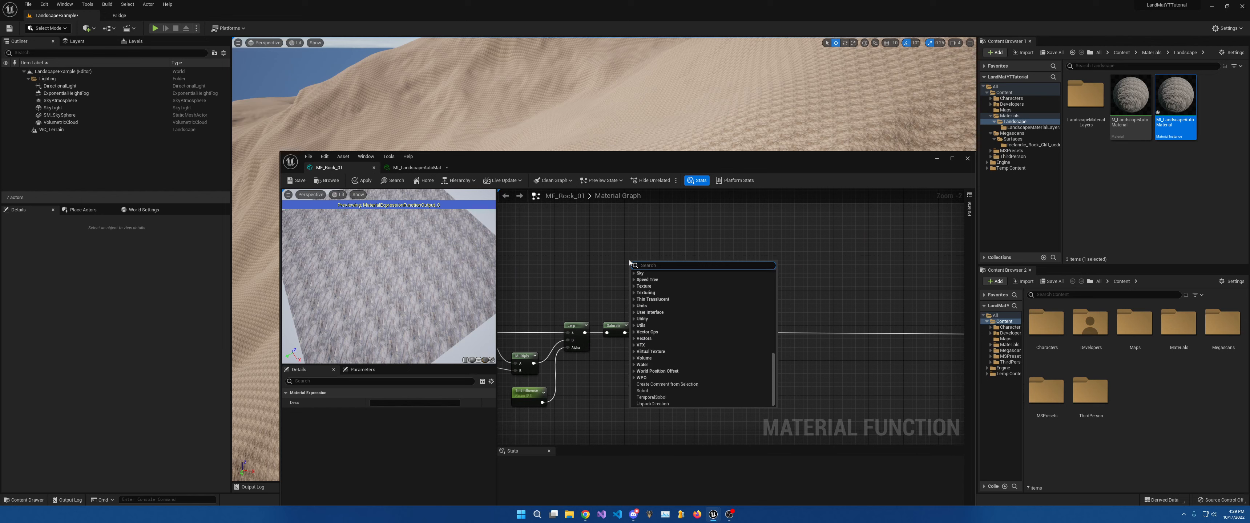
{"action": "type", "text": "world"}
{"action": "key", "text": "Return"}
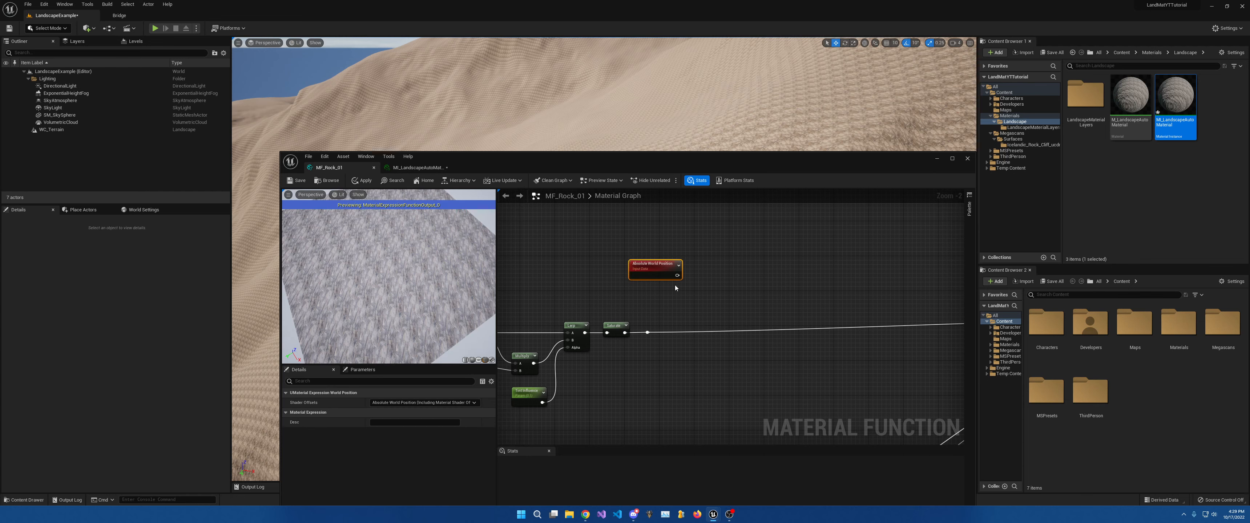
Feed Absolute World Position into a Component Mask placed beside it, with only the B channel enabled.
{"action": "left_click_drag", "start_coordinate": [677, 275], "coordinate": [718, 277]}
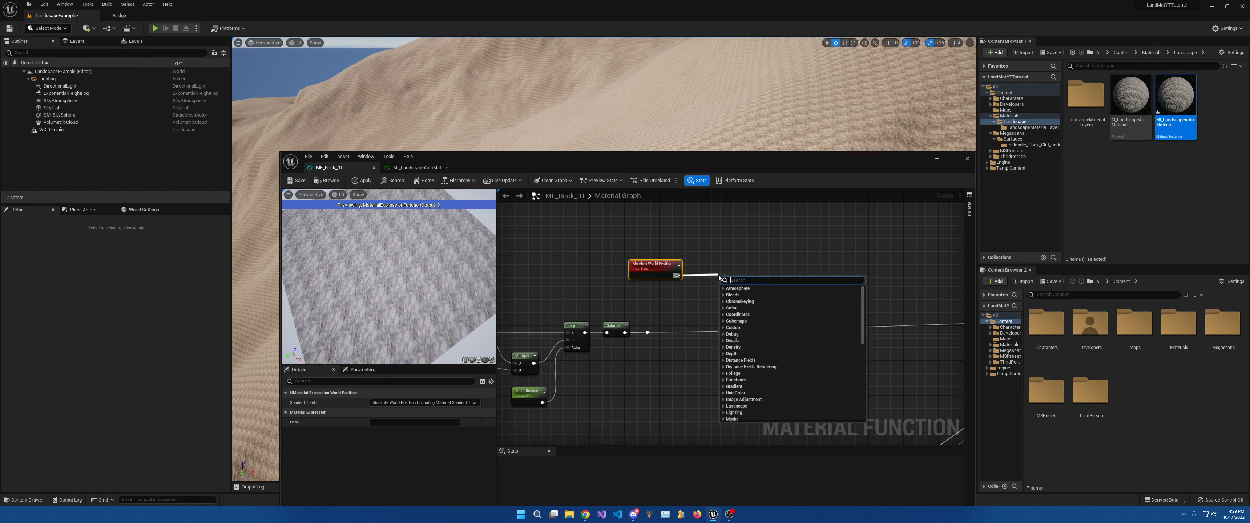
{"action": "type", "text": "mask"}
{"action": "key", "text": "Return"}
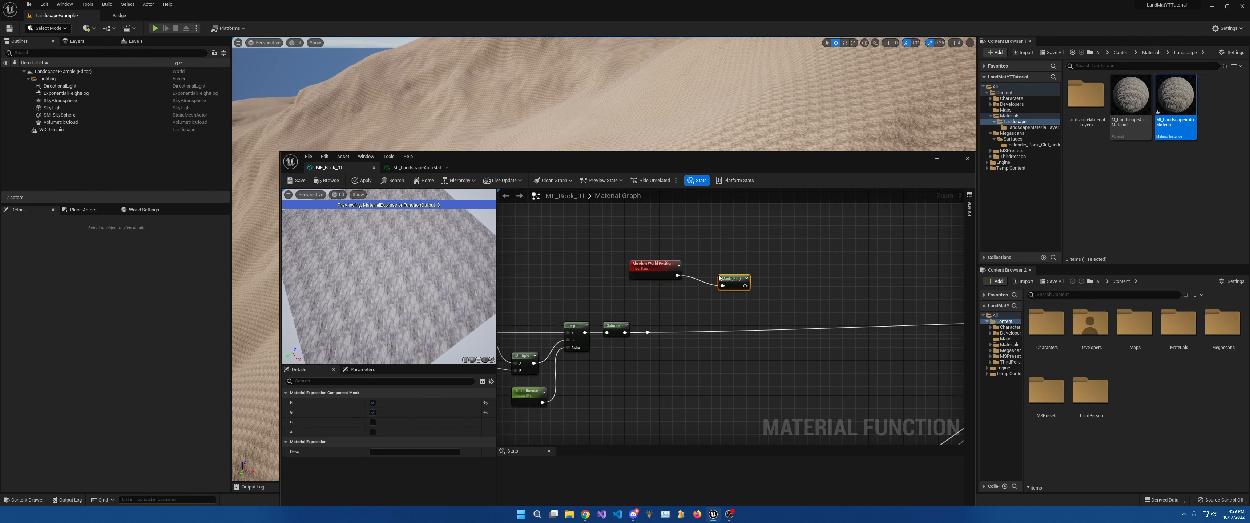
{"action": "left_click_drag", "start_coordinate": [736, 283], "coordinate": [713, 272]}
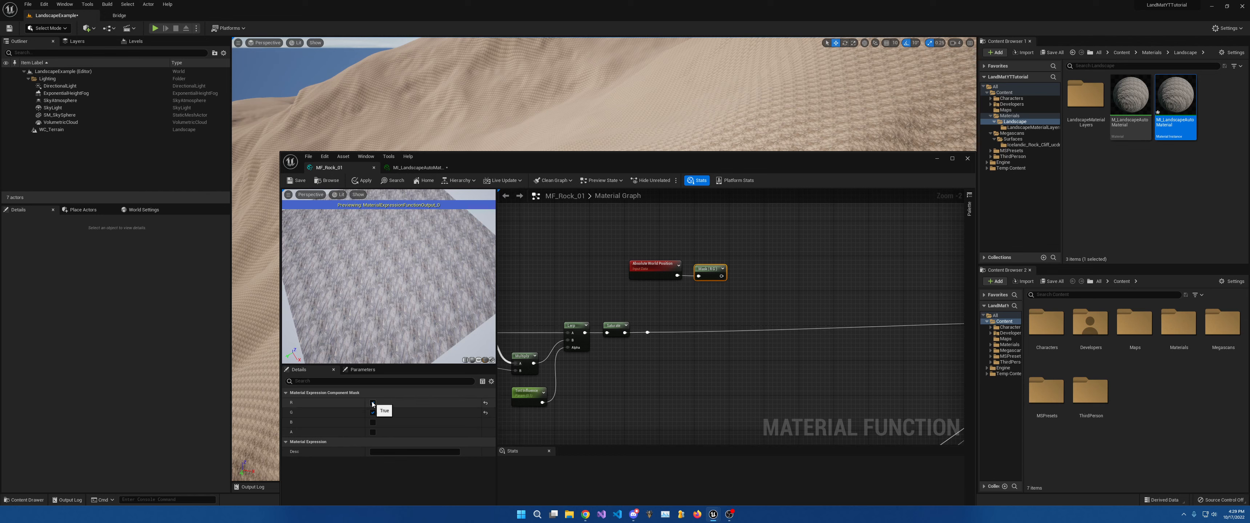
{"action": "left_click", "coordinate": [372, 403]}
{"action": "left_click", "coordinate": [372, 412]}
{"action": "left_click", "coordinate": [372, 422]}
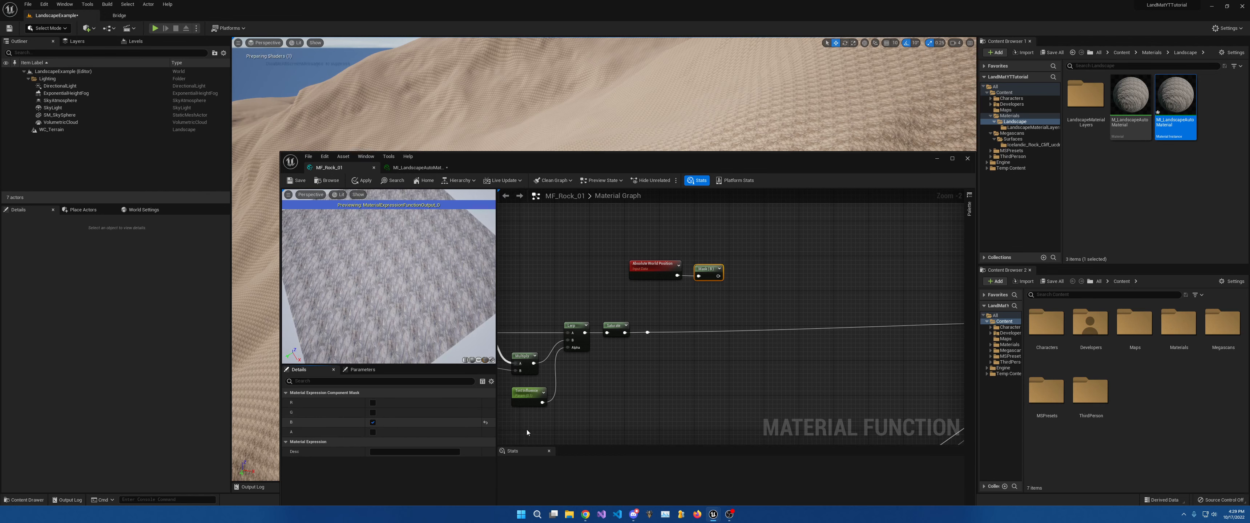
Show the material on the cube preview mesh and orbit around it to examine its sides and top.
{"action": "right_click_drag", "start_coordinate": [302, 360], "coordinate": [302, 321]}
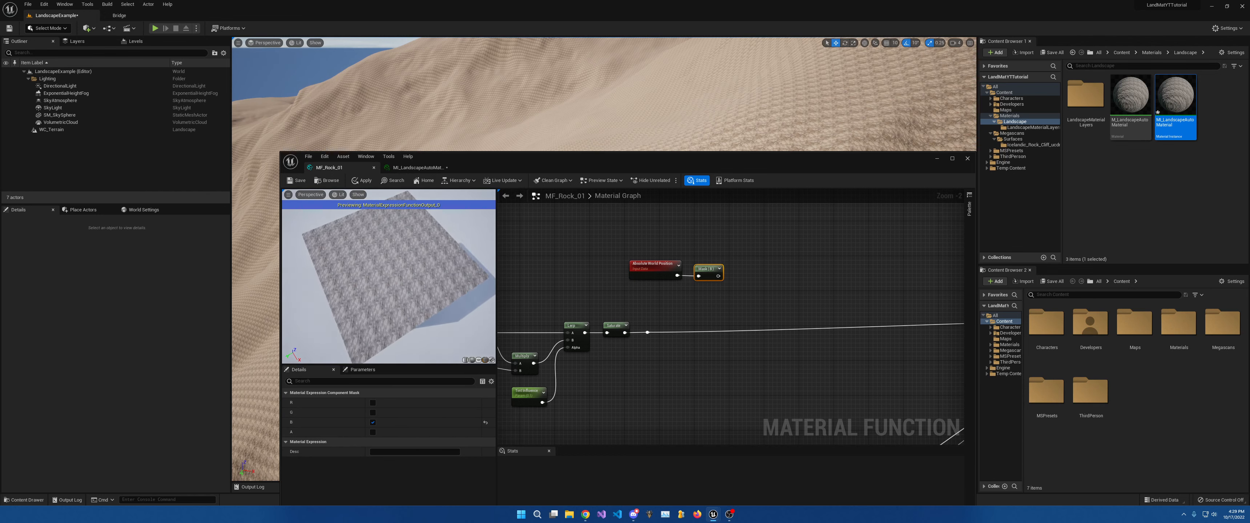
{"action": "mouse_move", "coordinate": [302, 360]}
{"action": "left_mouse_down"}
{"action": "mouse_move", "coordinate": [286, 297]}
{"action": "mouse_move", "coordinate": [293, 355]}
{"action": "left_mouse_up"}
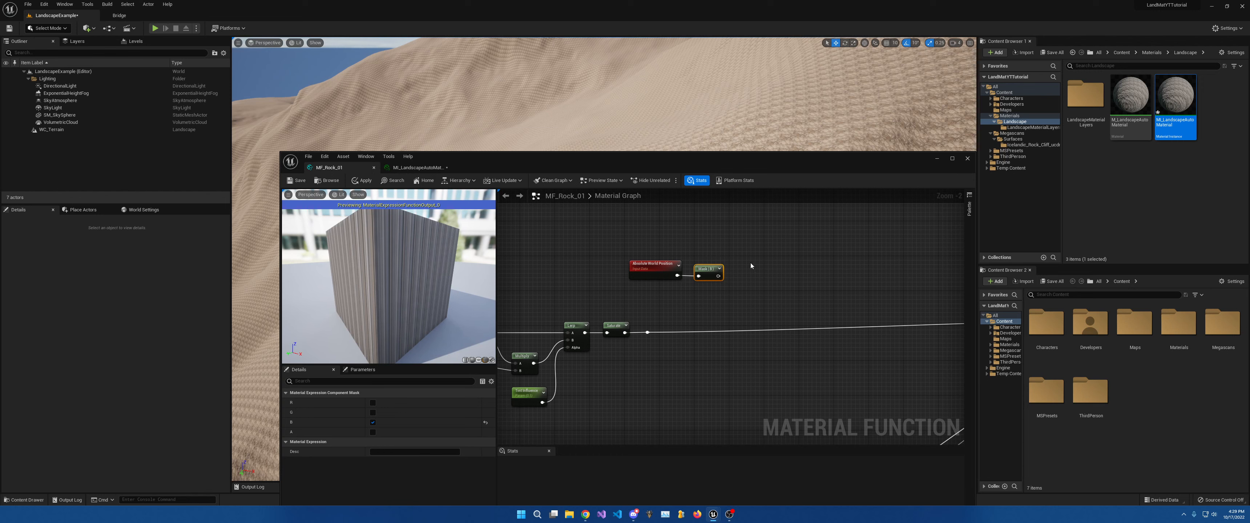
{"action": "left_click_drag", "start_coordinate": [437, 257], "coordinate": [421, 303]}
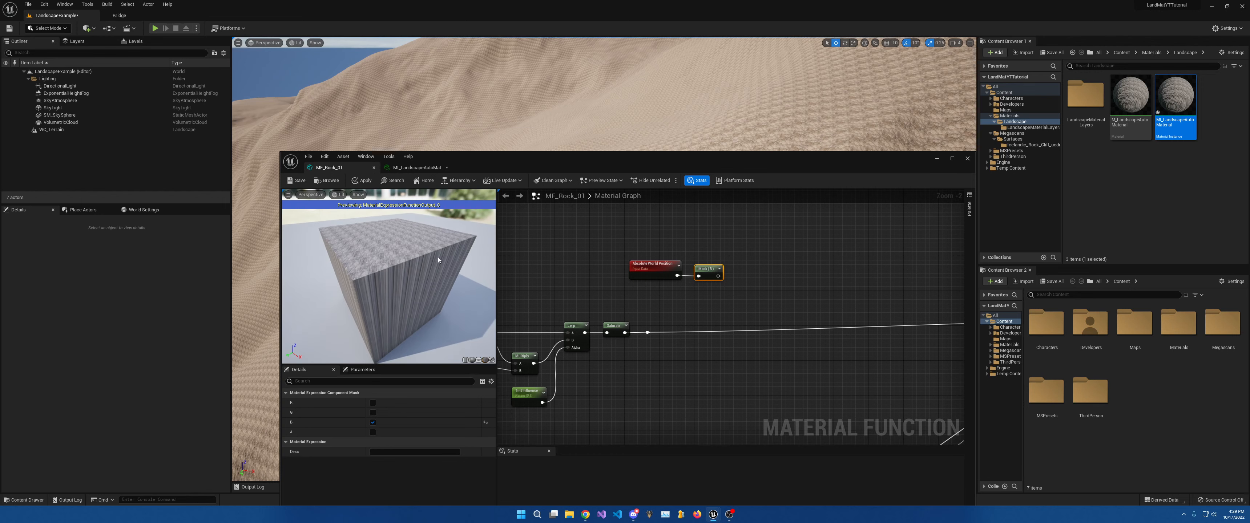
Move the world position and mask nodes higher, and connect the mask to a new RemapValueRange node aligned with them.
{"action": "left_click_drag", "start_coordinate": [668, 241], "coordinate": [755, 241]}
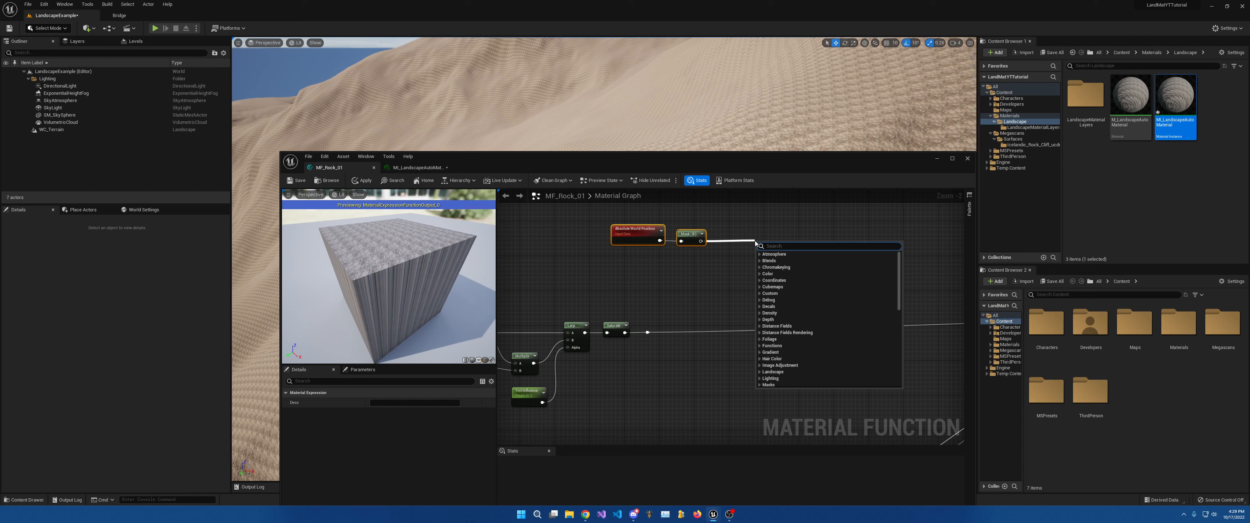
{"action": "type", "text": "remapval"}
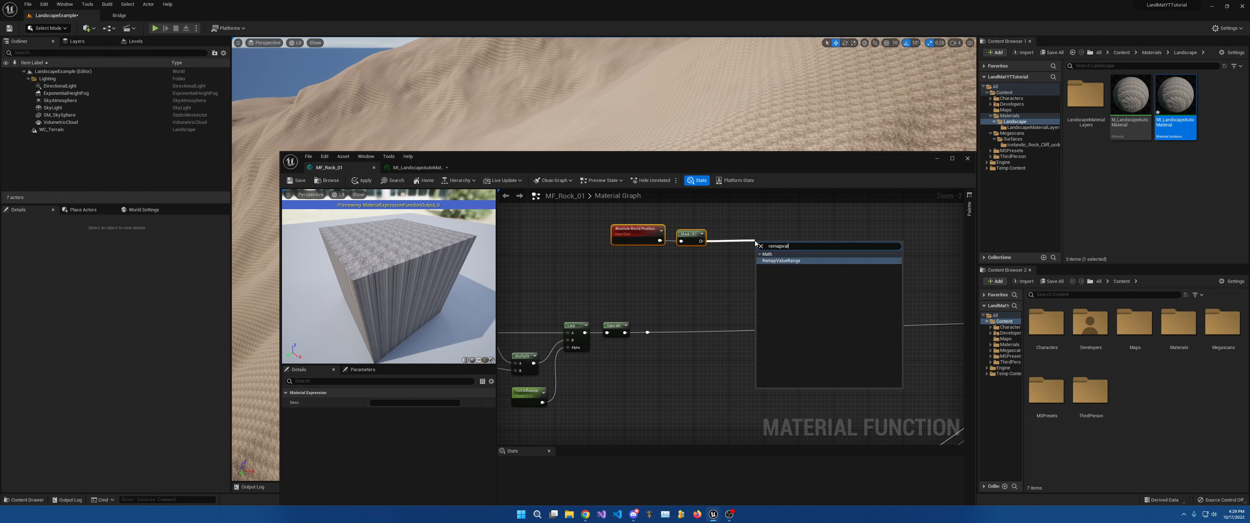
{"action": "key", "text": "Return"}
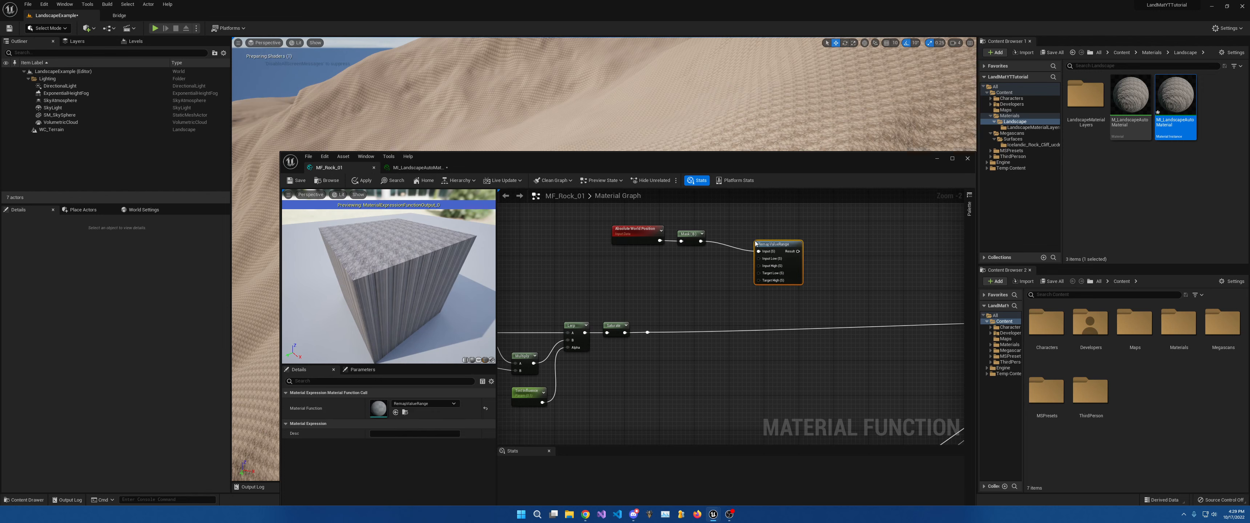
{"action": "left_click_drag", "start_coordinate": [794, 259], "coordinate": [777, 249]}
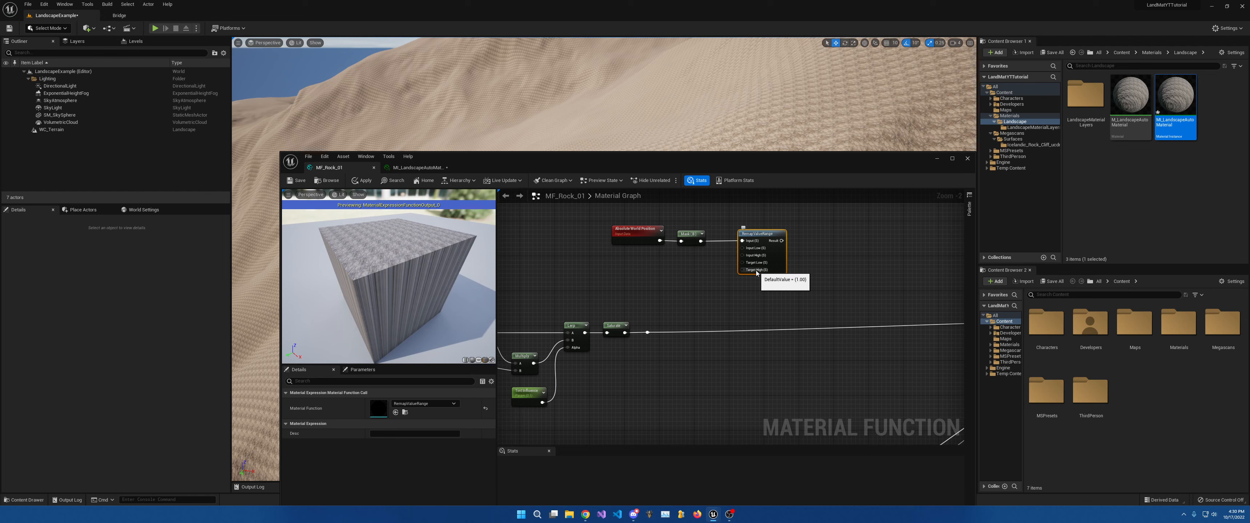
Connect a 0 constant to Target Low and a second, non-zero constant to Target High, stacking both below RemapValueRange.
{"action": "left_click", "coordinate": [698, 263]}
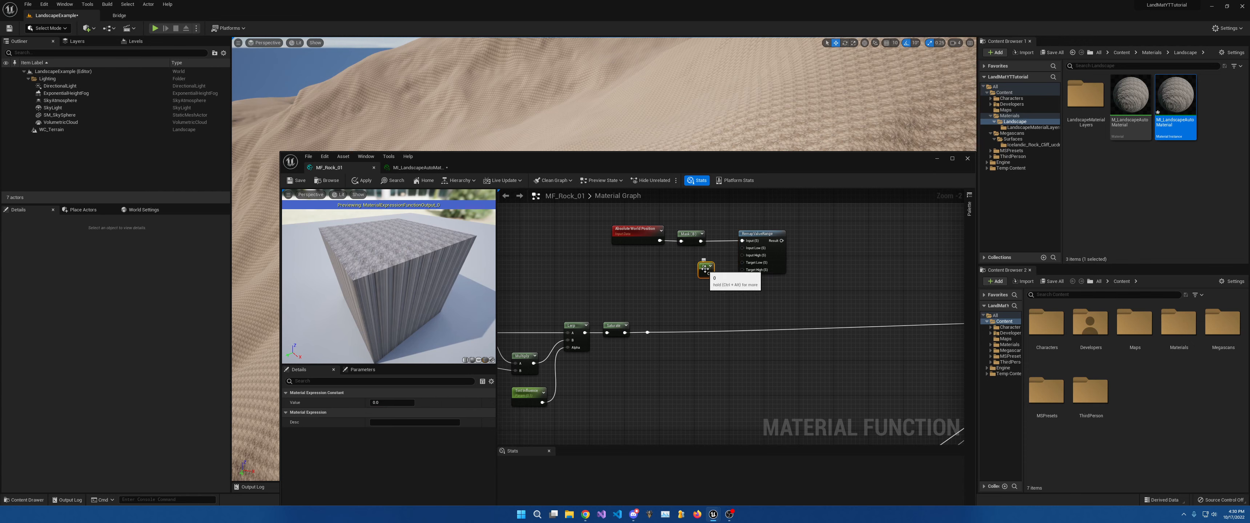
{"action": "left_click_drag", "start_coordinate": [714, 273], "coordinate": [717, 270]}
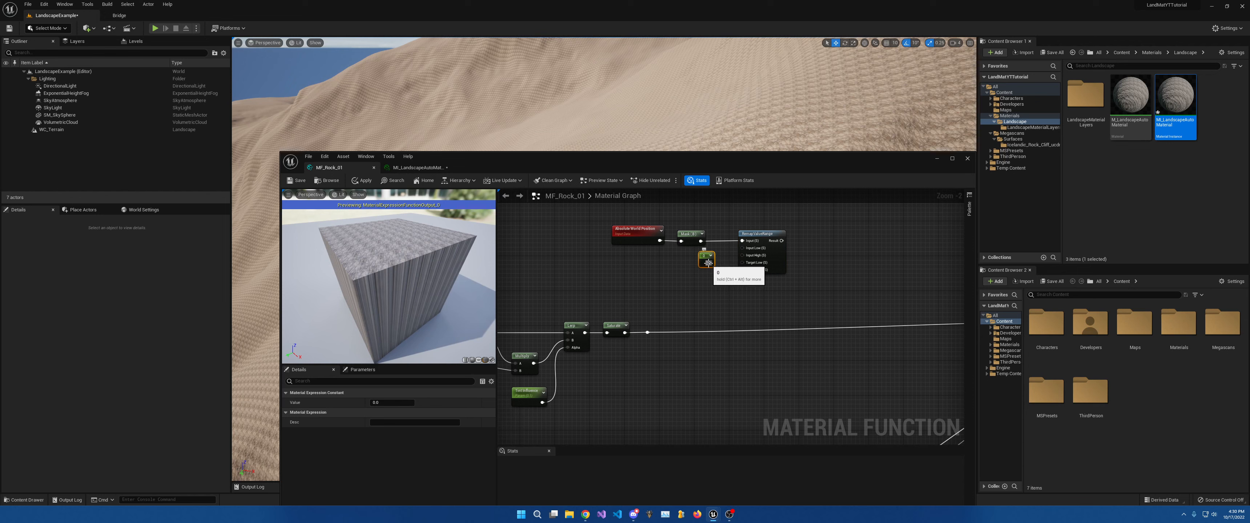
{"action": "mouse_move", "coordinate": [707, 262]}
{"action": "left_mouse_down"}
{"action": "mouse_move", "coordinate": [746, 267]}
{"action": "mouse_move", "coordinate": [714, 266]}
{"action": "left_mouse_up"}
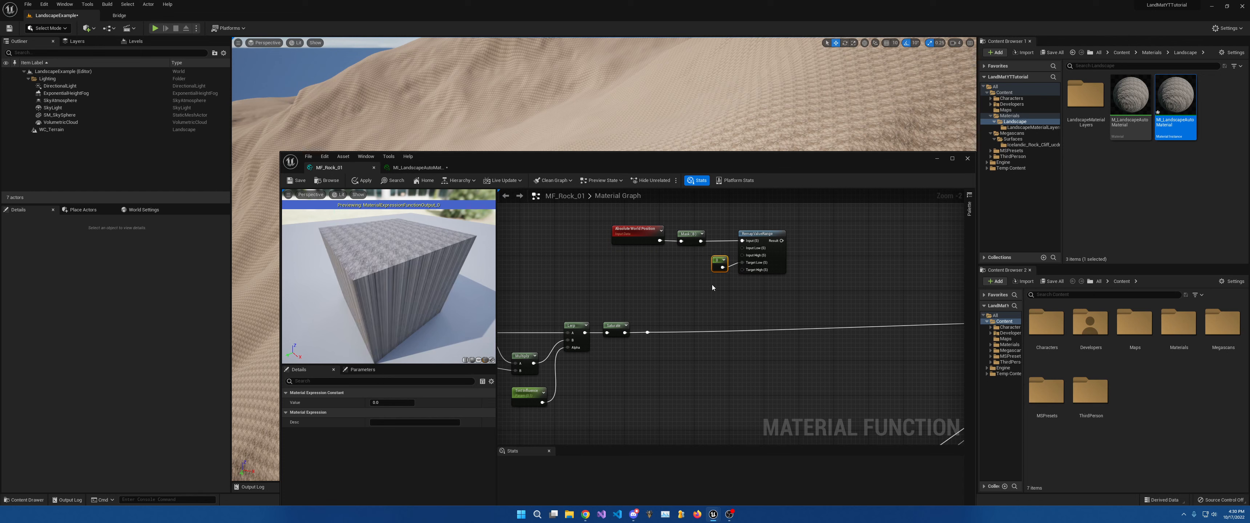
{"action": "key", "text": "1"}
{"action": "left_click", "coordinate": [712, 283]}
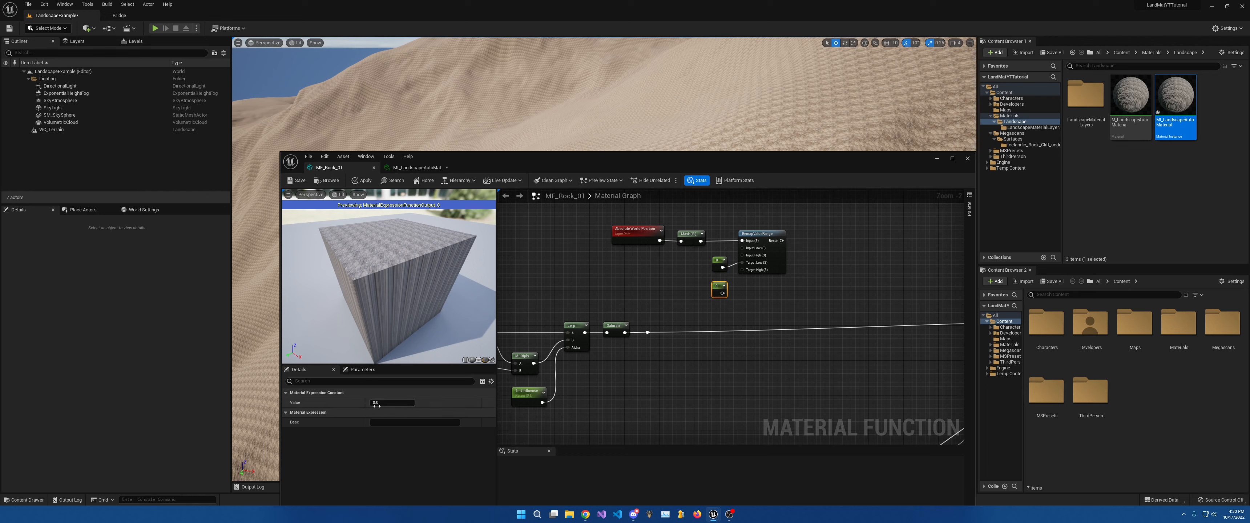
{"action": "left_click", "coordinate": [376, 403]}
{"action": "mouse_move", "coordinate": [722, 293]}
{"action": "left_mouse_down"}
{"action": "mouse_move", "coordinate": [742, 270]}
{"action": "mouse_move", "coordinate": [714, 290]}
{"action": "left_mouse_up"}
{"action": "left_click", "coordinate": [717, 261], "text": "ctrl"}
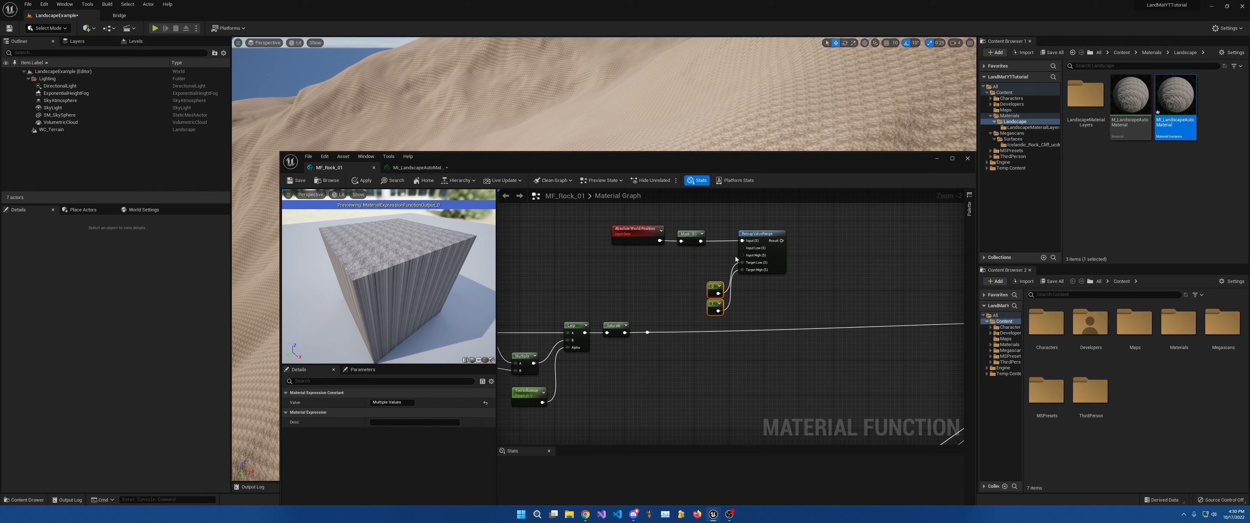
Add a scalar parameter named Terrain Low Point, connect it to Input Low, and place it under Absolute World Position.
{"action": "left_click", "coordinate": [670, 256]}
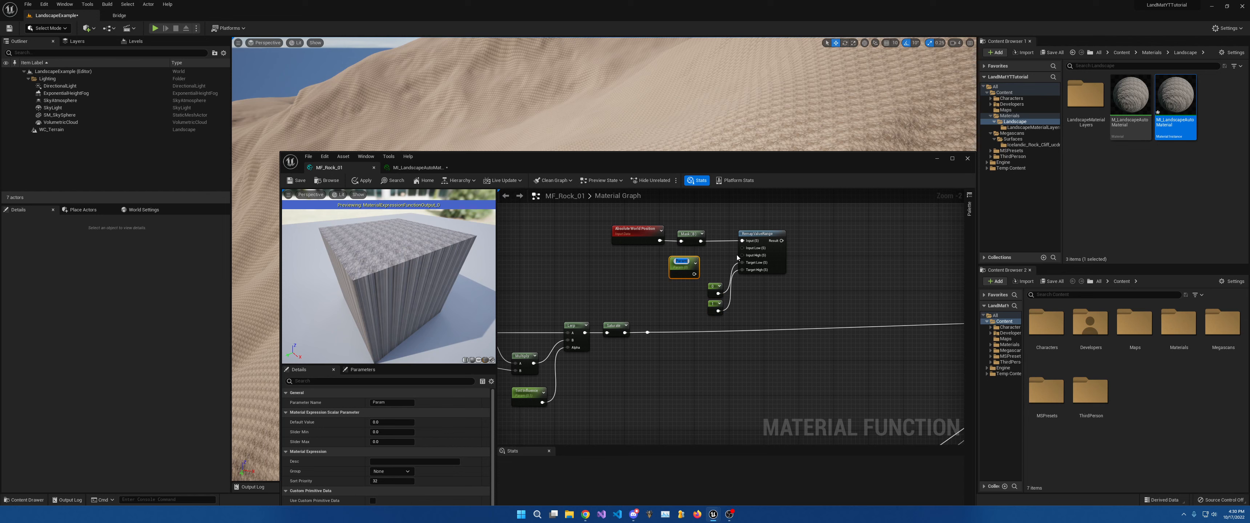
{"action": "type", "text": "Terrain Low Point"}
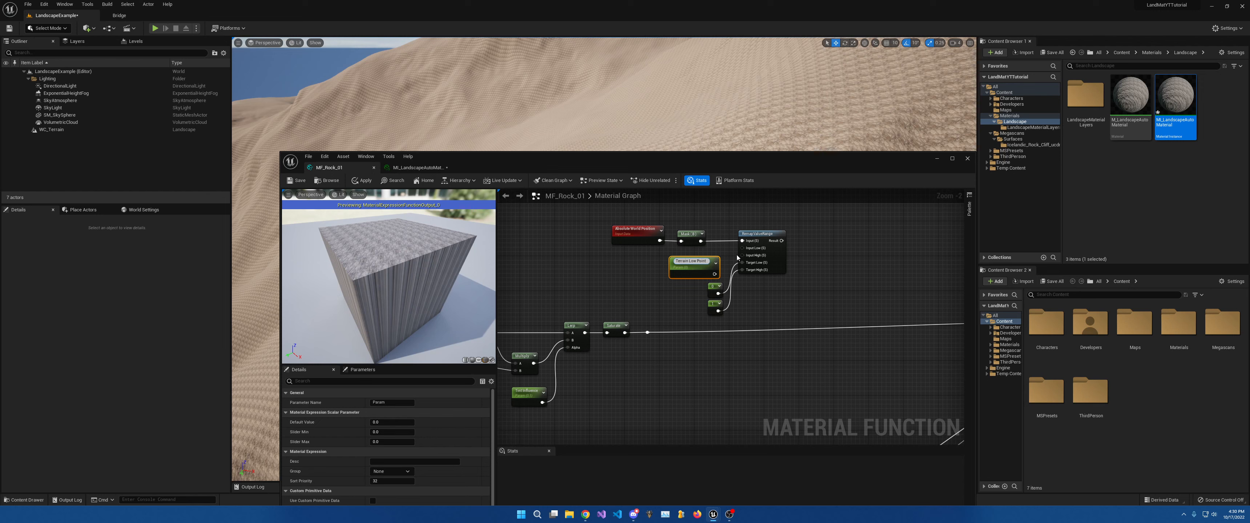
{"action": "key", "text": "Return"}
{"action": "left_click_drag", "start_coordinate": [707, 273], "coordinate": [742, 248]}
{"action": "left_click_drag", "start_coordinate": [683, 269], "coordinate": [656, 259]}
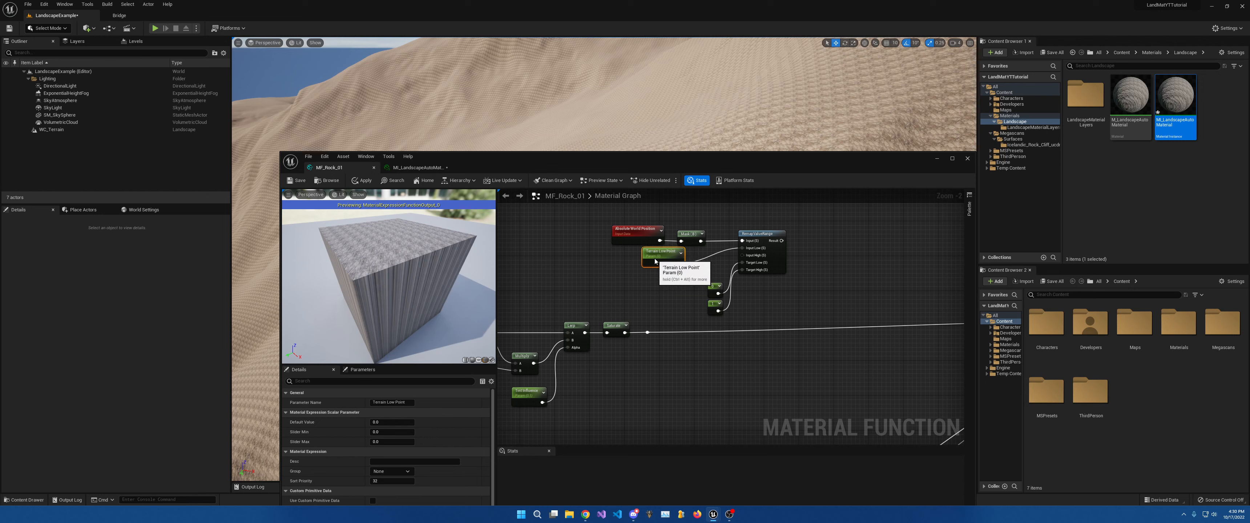
Add a scalar parameter named Terrain High Point, connect it to Input High, and place it under Terrain Low Point.
{"action": "left_click", "coordinate": [654, 282]}
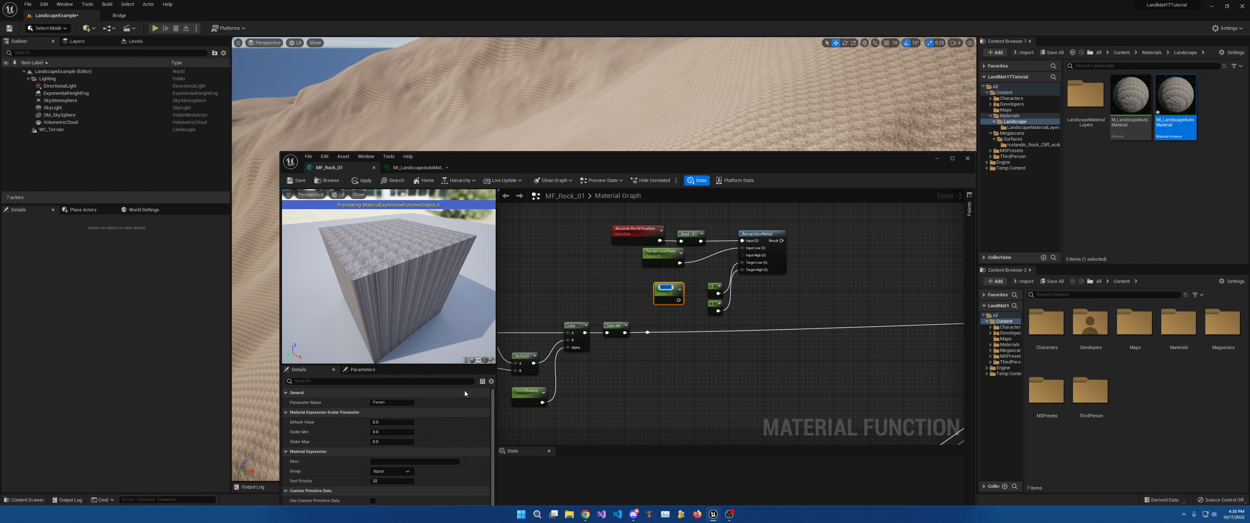
{"action": "type", "text": "Terrain High Point"}
{"action": "key", "text": "Return"}
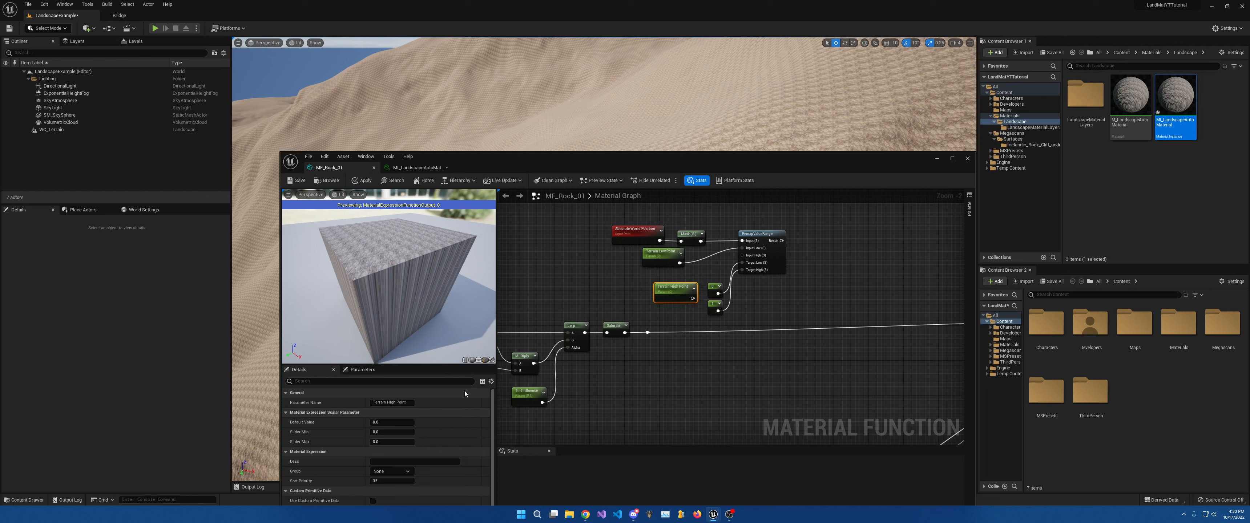
{"action": "left_click_drag", "start_coordinate": [692, 298], "coordinate": [743, 255]}
{"action": "left_click_drag", "start_coordinate": [677, 290], "coordinate": [664, 272]}
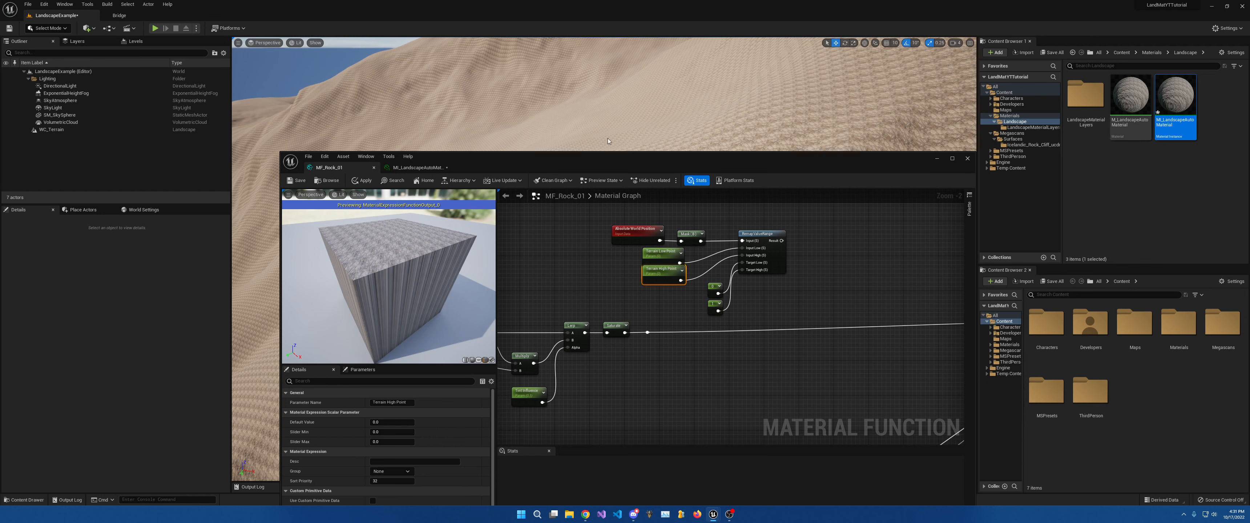
Select the WC_Terrain landscape and examine its Z location and its lowest and highest areas in the viewport.
{"action": "left_click", "coordinate": [599, 117]}
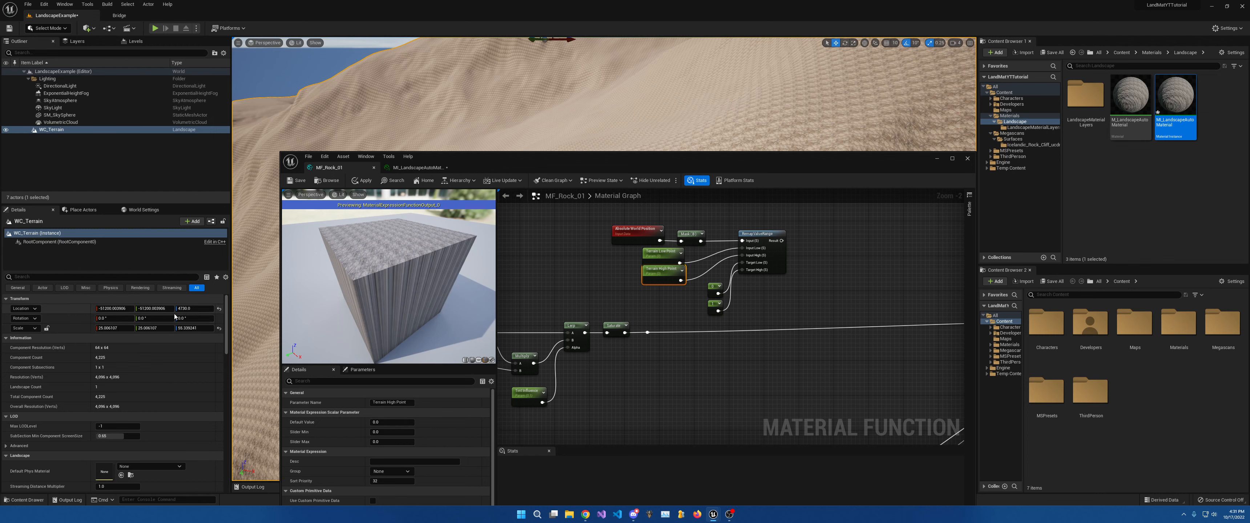
{"action": "left_click", "coordinate": [199, 310]}
{"action": "right_click_drag", "start_coordinate": [437, 97], "coordinate": [339, 72]}
{"action": "left_click_drag", "start_coordinate": [652, 165], "coordinate": [0, 291]}
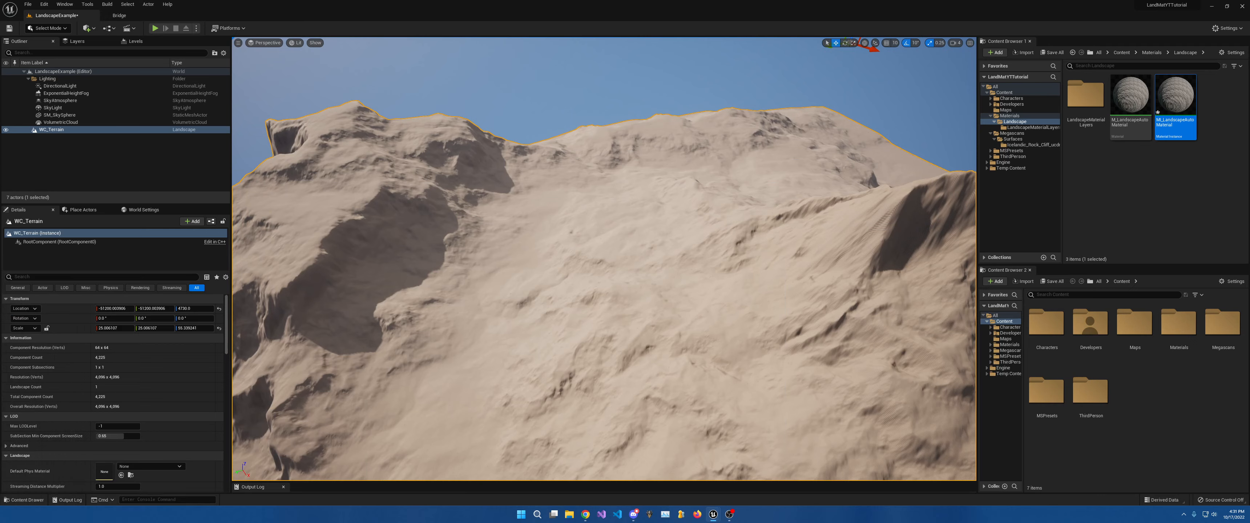
{"action": "right_click_drag", "start_coordinate": [525, 249], "coordinate": [540, 212]}
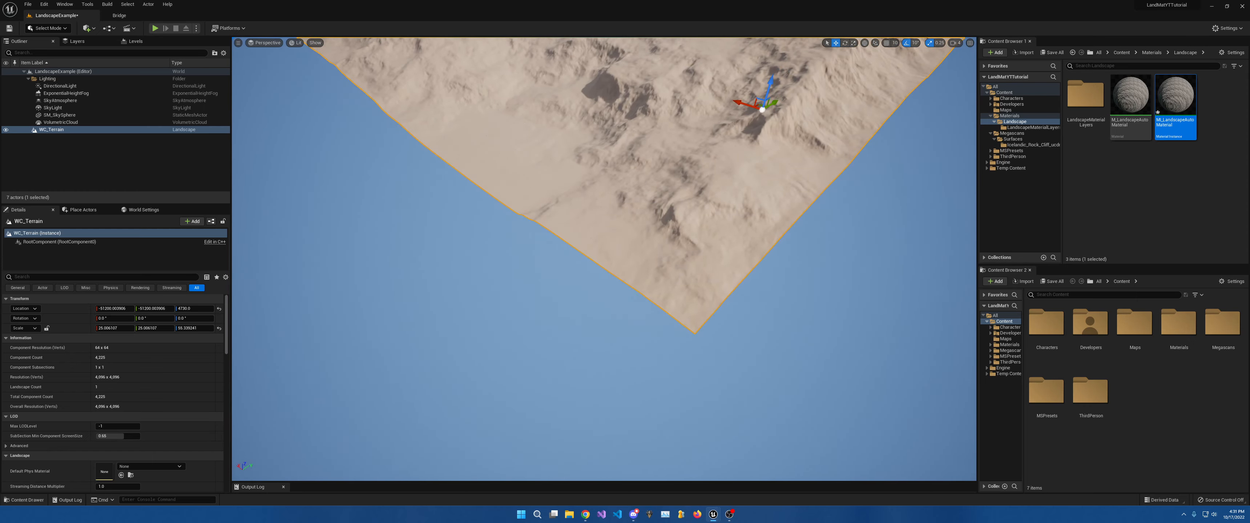
{"action": "left_click_drag", "start_coordinate": [0, 379], "coordinate": [821, 128]}
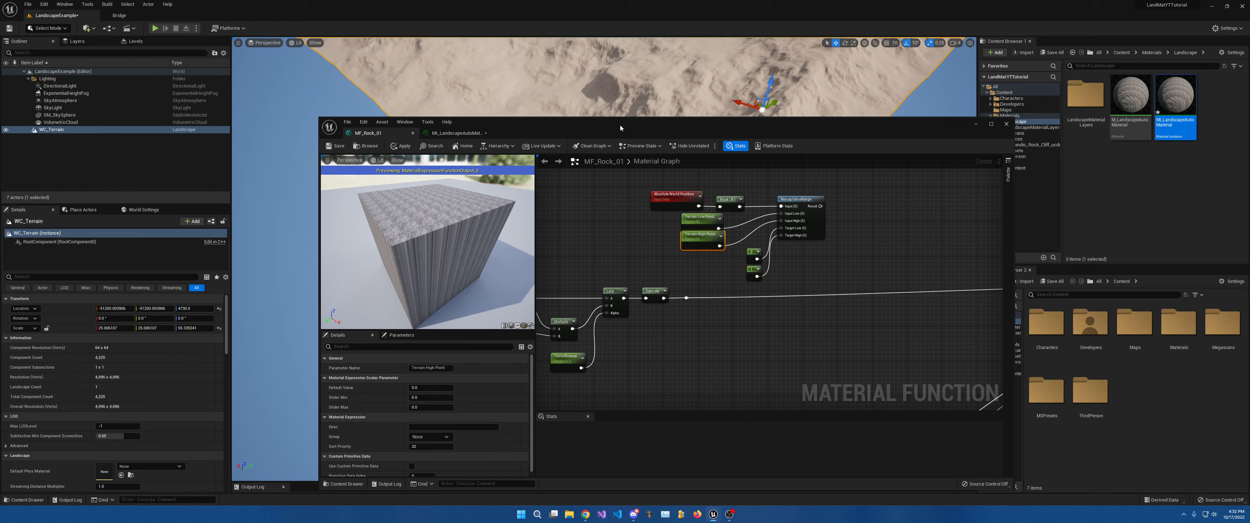
{"action": "left_click_drag", "start_coordinate": [620, 127], "coordinate": [598, 242]}
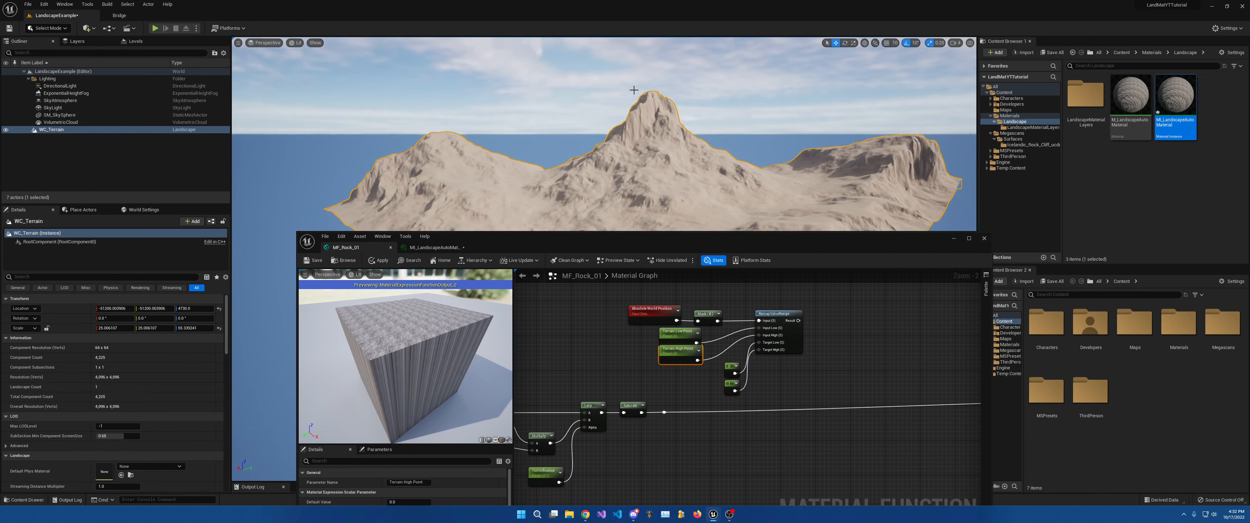
{"action": "right_click_drag", "start_coordinate": [679, 138], "coordinate": [683, 140]}
{"action": "key", "text": "Escape"}
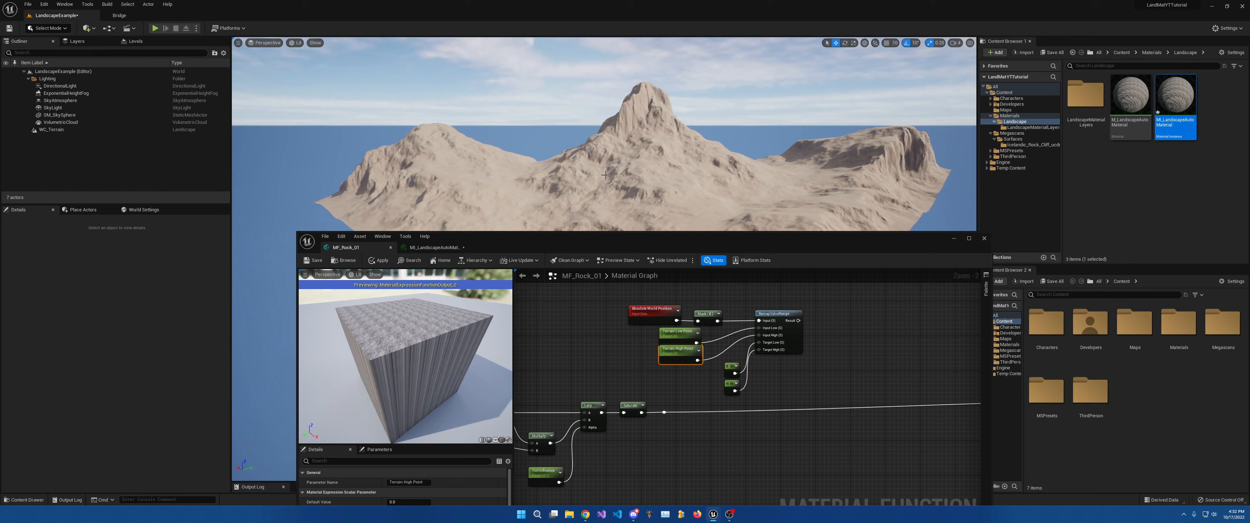
Add a Saturate node in the empty graph area well beyond the RemapValueRange node.
{"action": "right_click_drag", "start_coordinate": [746, 306], "coordinate": [502, 324]}
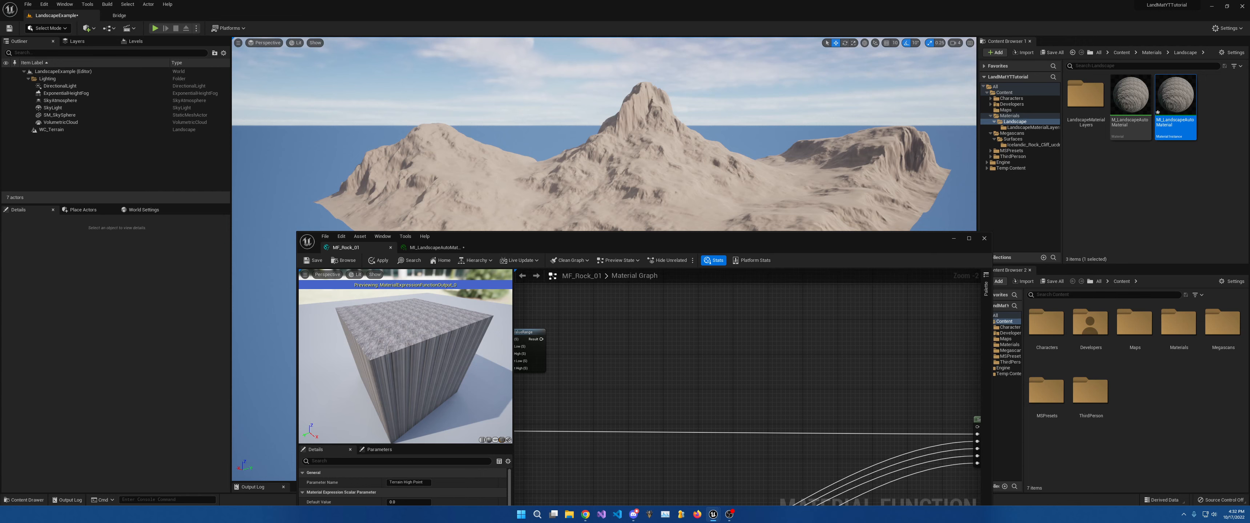
{"action": "right_click", "coordinate": [775, 328]}
{"action": "type", "text": "satu"}
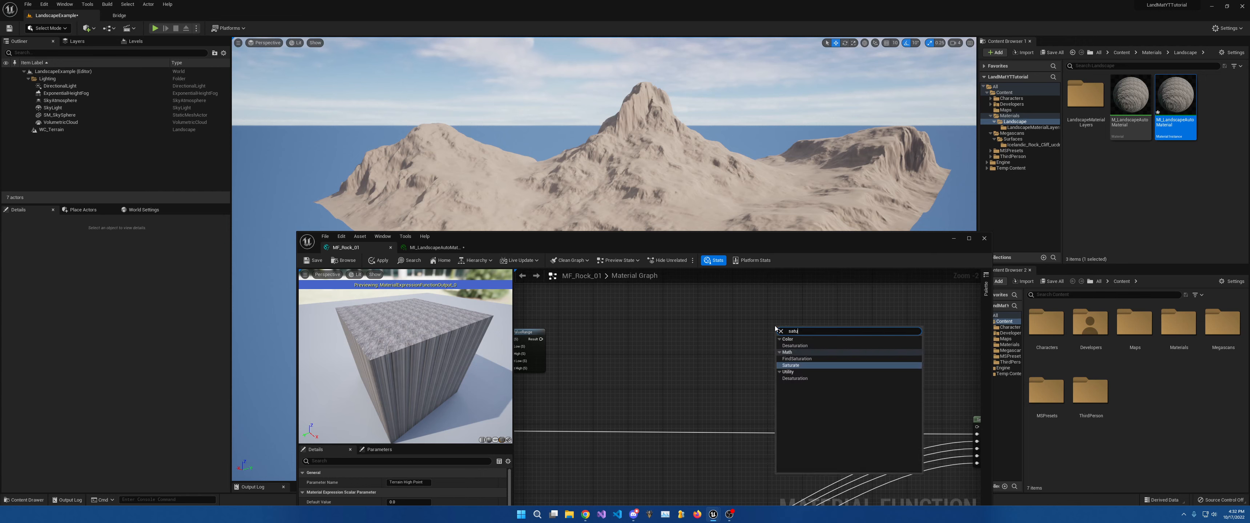
{"action": "key", "text": "Return"}
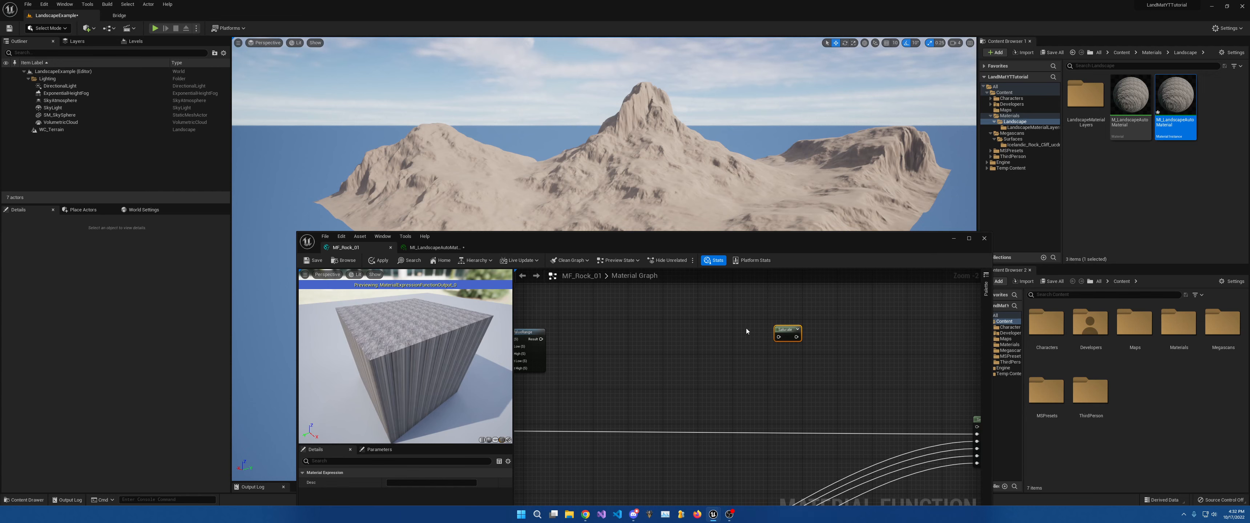
{"action": "right_click_drag", "start_coordinate": [747, 331], "coordinate": [775, 347]}
Add a Lerp node beside the new Saturate node and connect its output to the Saturate input.
{"action": "left_click_drag", "start_coordinate": [806, 353], "coordinate": [846, 322]}
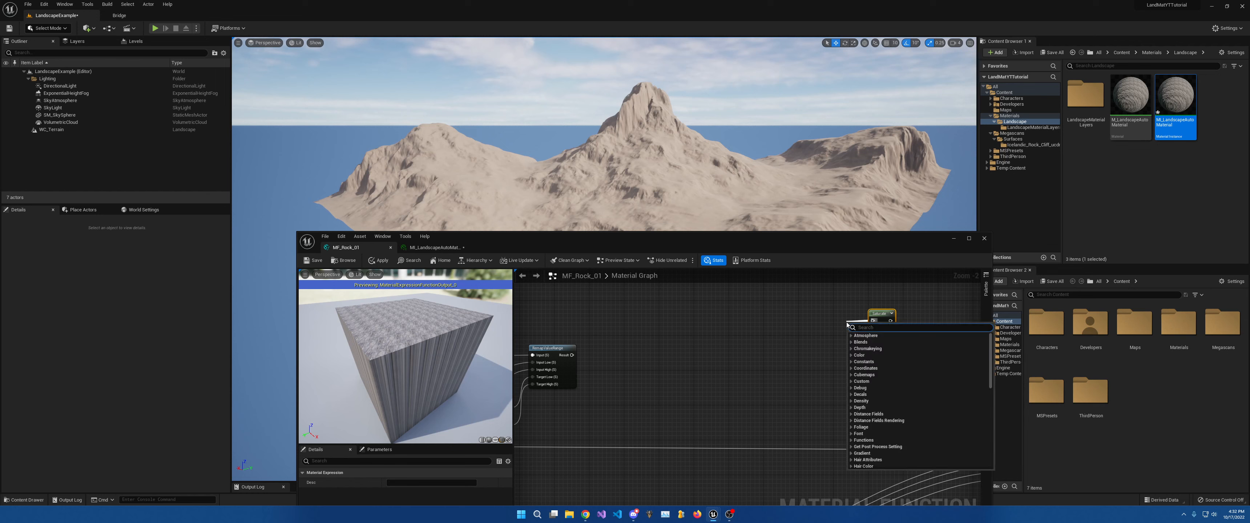
{"action": "left_click", "coordinate": [821, 317]}
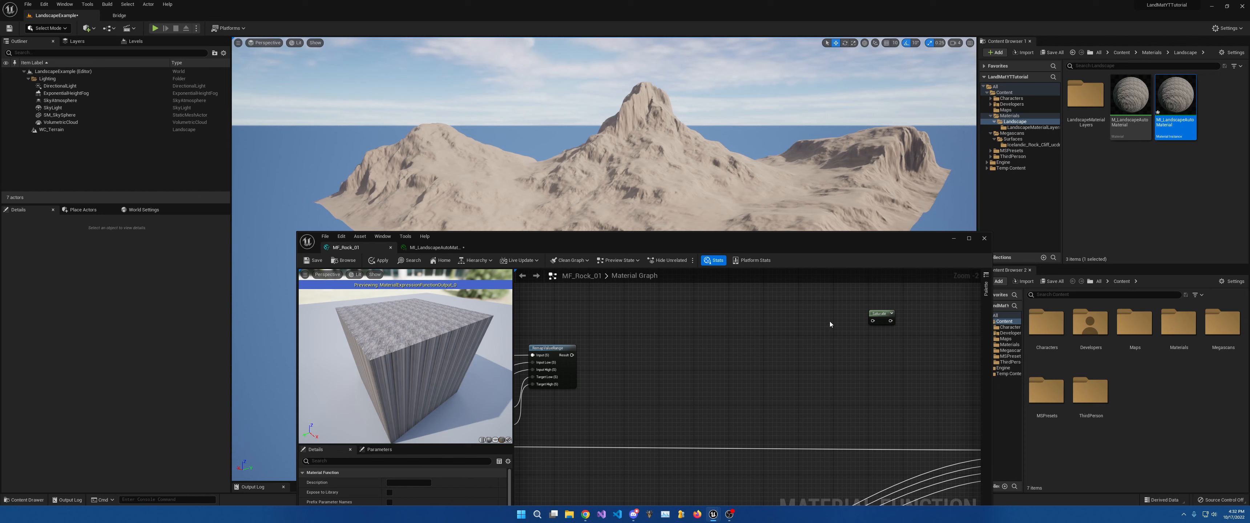
{"action": "left_click", "coordinate": [829, 321]}
{"action": "left_click_drag", "start_coordinate": [859, 332], "coordinate": [835, 314]}
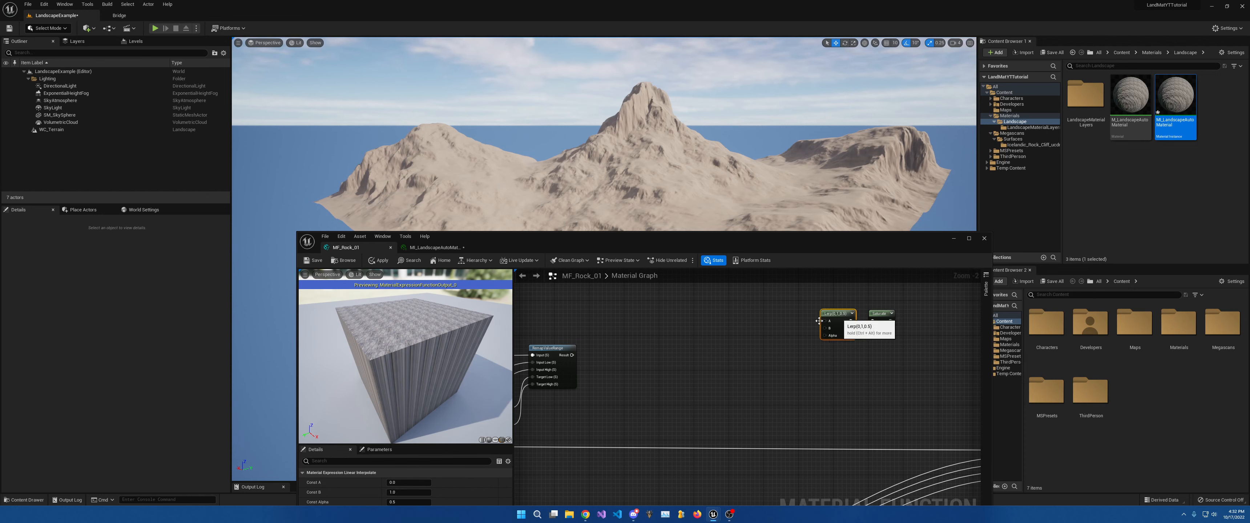
Connect the reroute after the existing Saturate to the new Lerp's A input, and add a reroute on that wire above RemapValueRange.
{"action": "right_click_drag", "start_coordinate": [591, 365], "coordinate": [689, 359]}
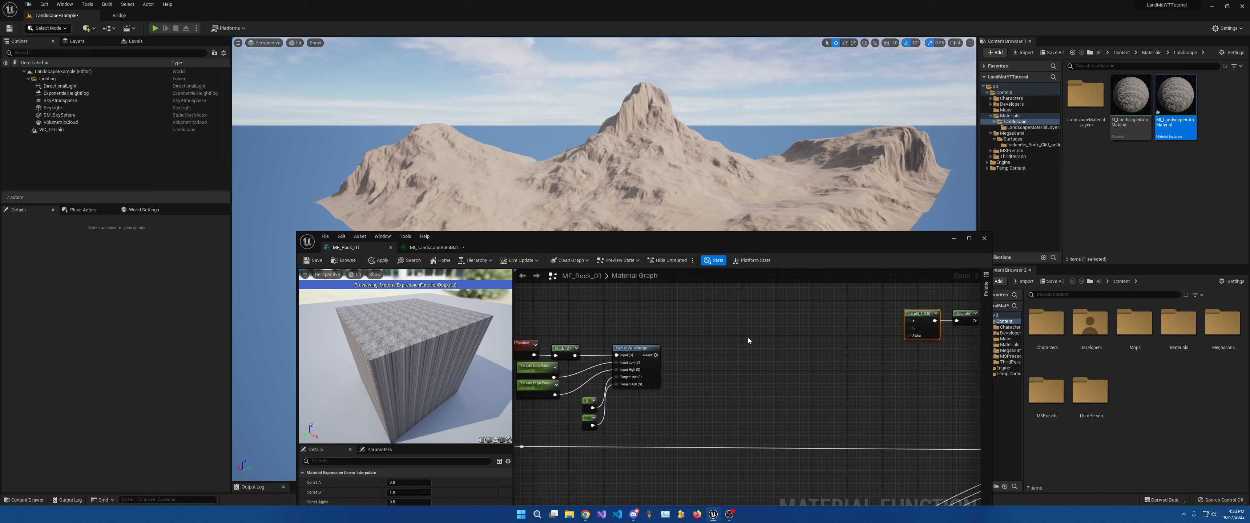
{"action": "right_click_drag", "start_coordinate": [713, 329], "coordinate": [703, 349]}
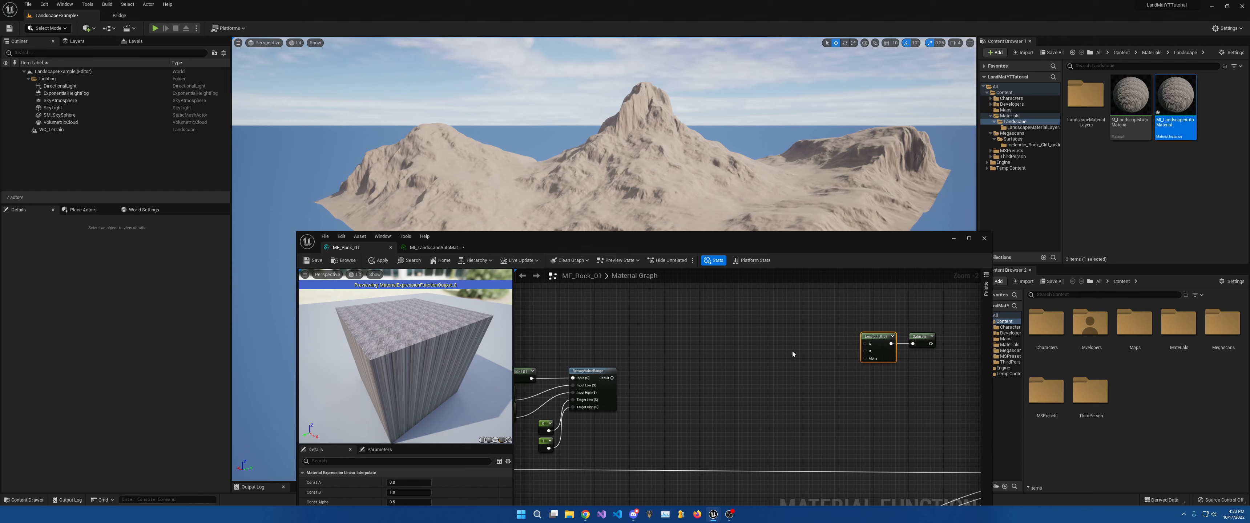
{"action": "right_click_drag", "start_coordinate": [792, 350], "coordinate": [852, 340]}
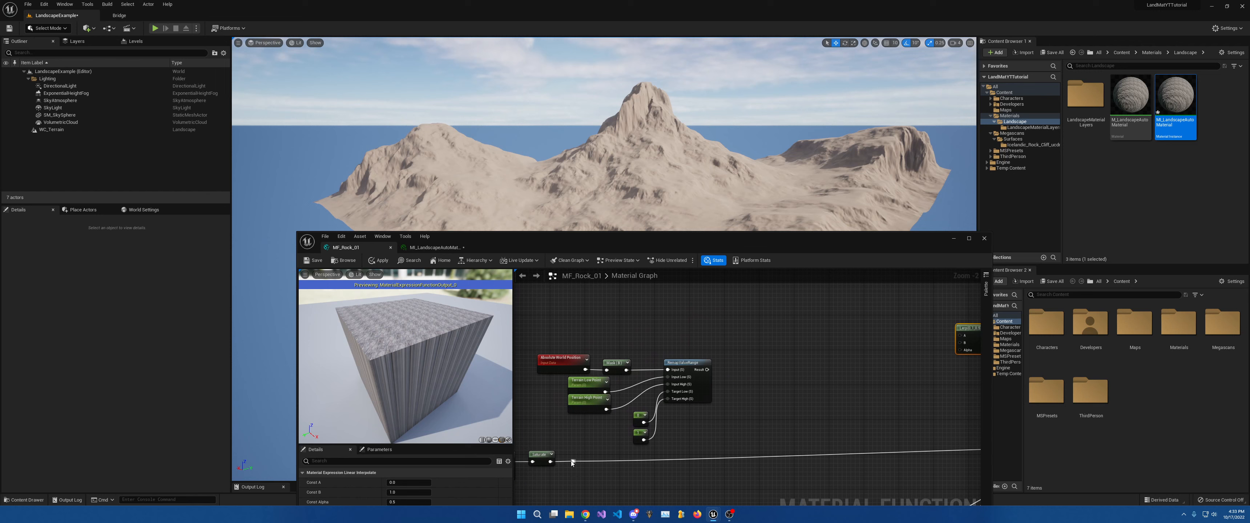
{"action": "left_click_drag", "start_coordinate": [572, 459], "coordinate": [960, 339]}
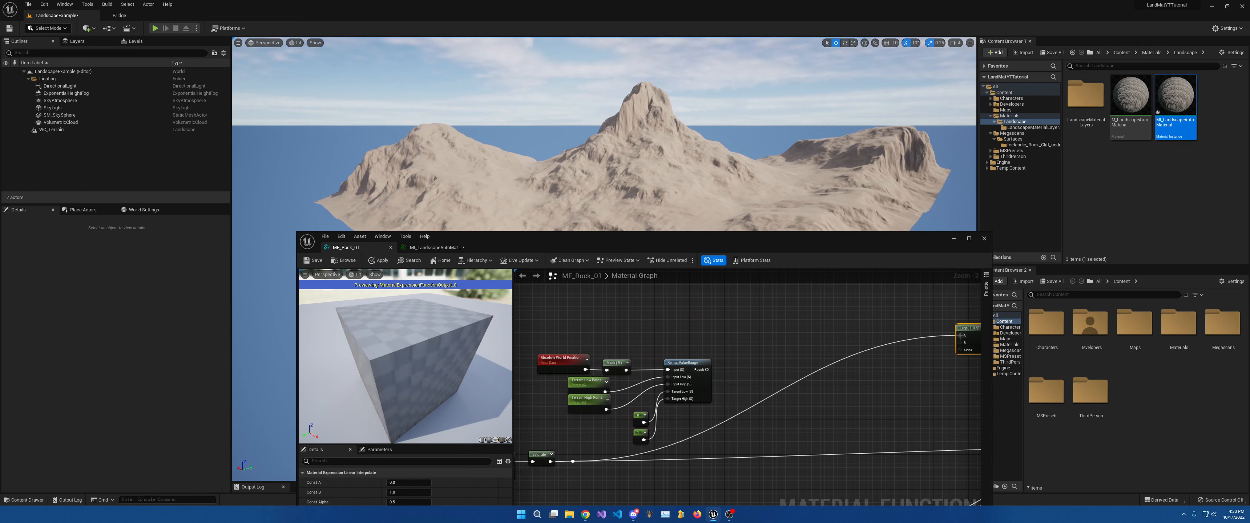
{"action": "left_click", "coordinate": [866, 353]}
{"action": "double_click", "coordinate": [866, 353]}
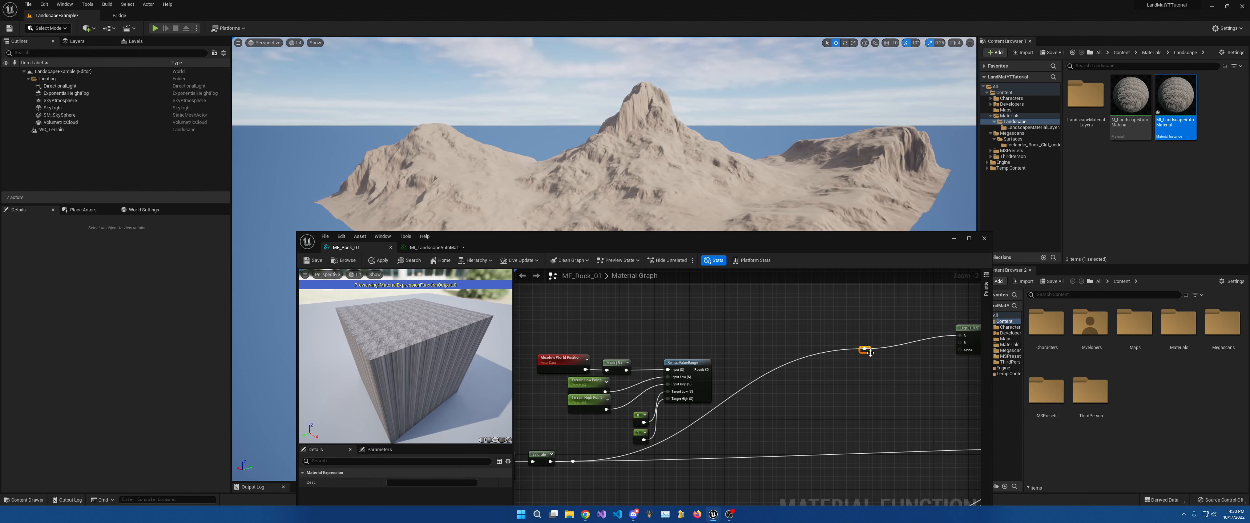
{"action": "left_click_drag", "start_coordinate": [866, 352], "coordinate": [707, 341]}
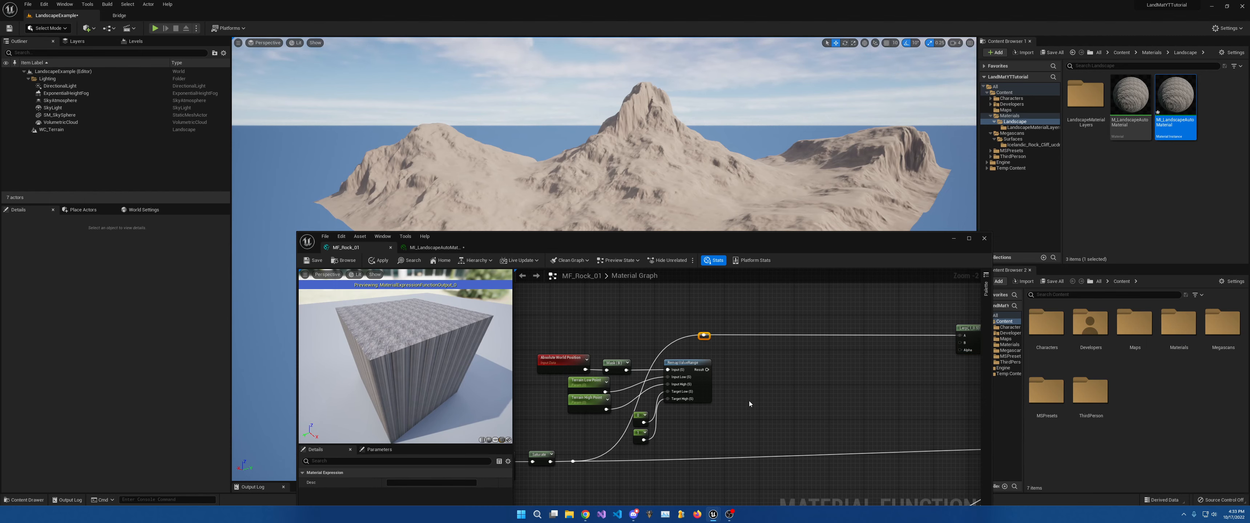
Move the new Lerp and its Saturate node together farther along the graph to make room before them.
{"action": "right_click_drag", "start_coordinate": [786, 403], "coordinate": [852, 371]}
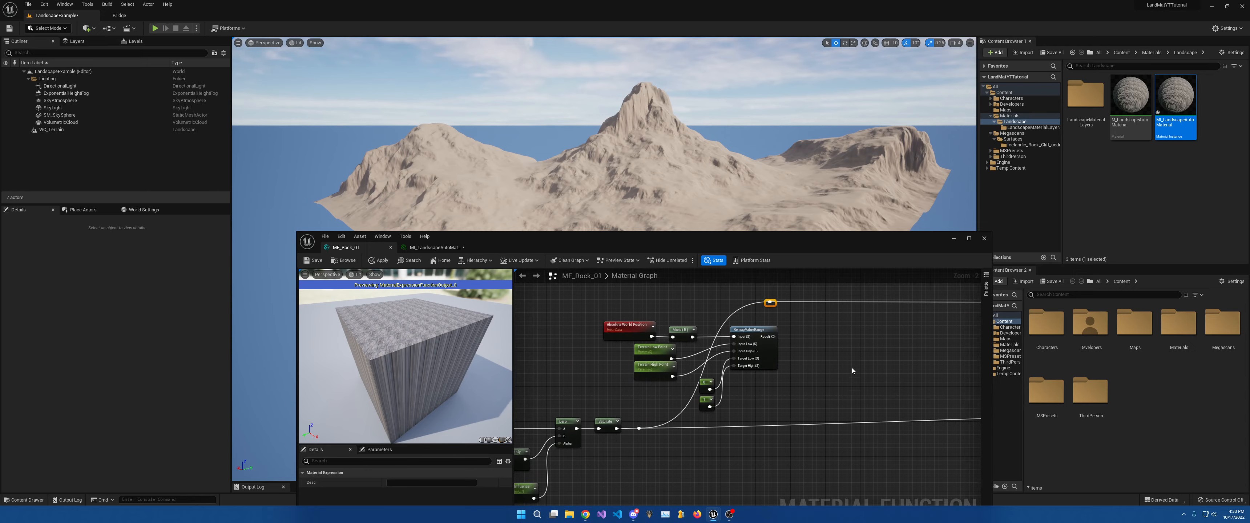
{"action": "right_click_drag", "start_coordinate": [915, 353], "coordinate": [658, 378]}
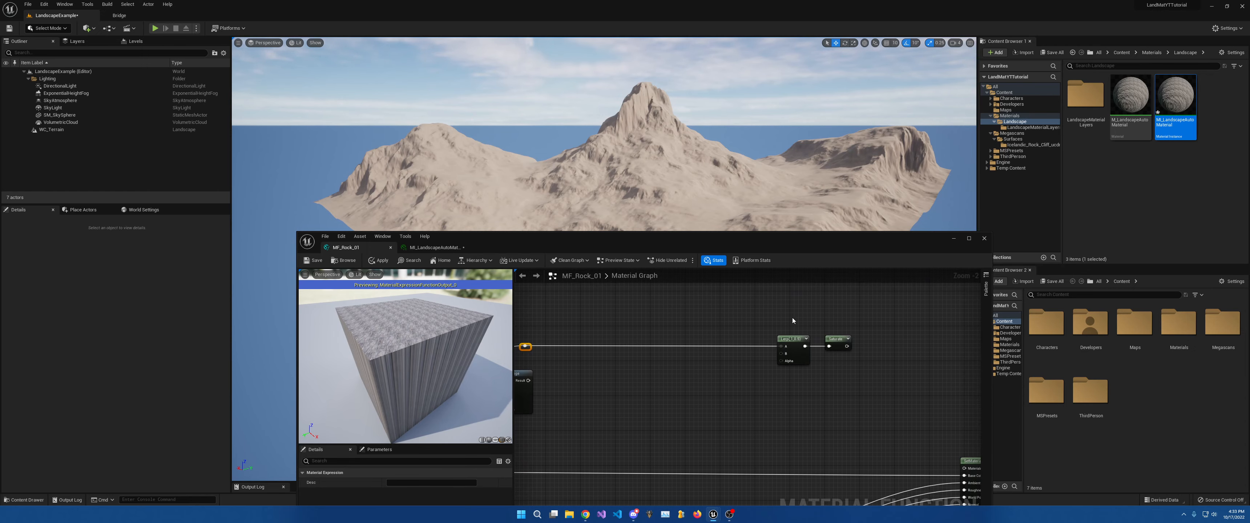
{"action": "left_click_drag", "start_coordinate": [792, 320], "coordinate": [857, 338]}
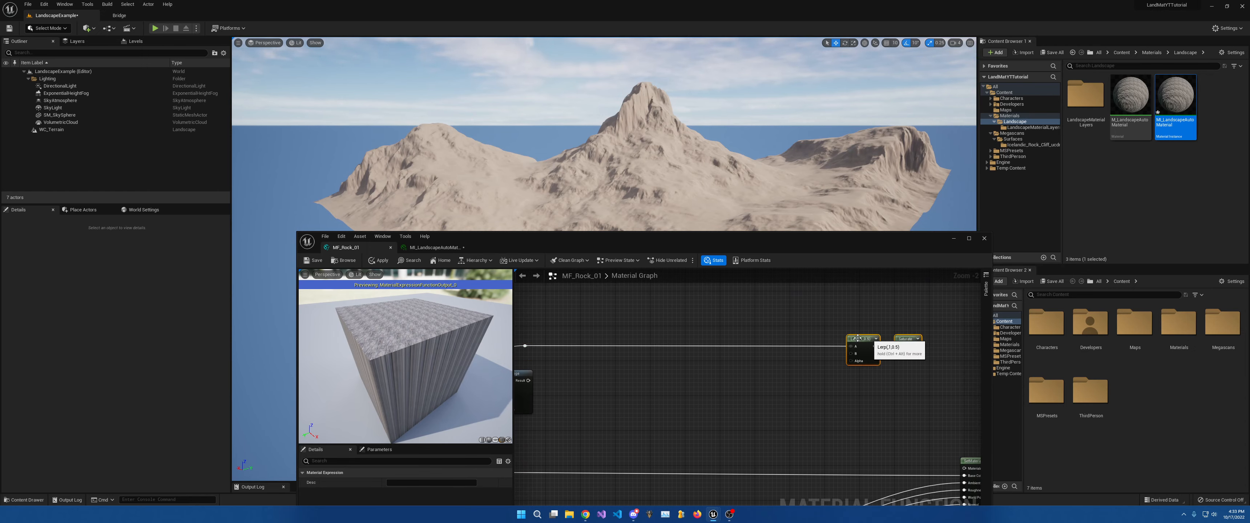
Move the whole world position and RemapValueRange node group below the main horizontal wire.
{"action": "right_click_drag", "start_coordinate": [858, 338], "coordinate": [546, 428]}
{"action": "left_click_drag", "start_coordinate": [577, 332], "coordinate": [761, 413]}
{"action": "left_click_drag", "start_coordinate": [739, 333], "coordinate": [774, 465]}
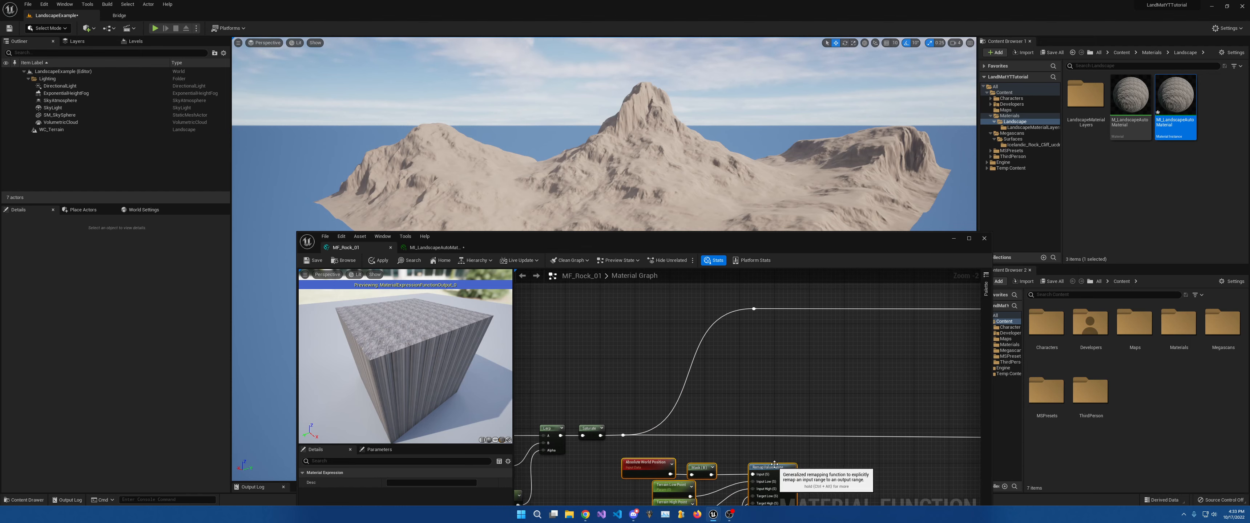
Add a Multiply node fed through its A input from the reroute on the upper wire.
{"action": "right_click_drag", "start_coordinate": [774, 465], "coordinate": [742, 373]}
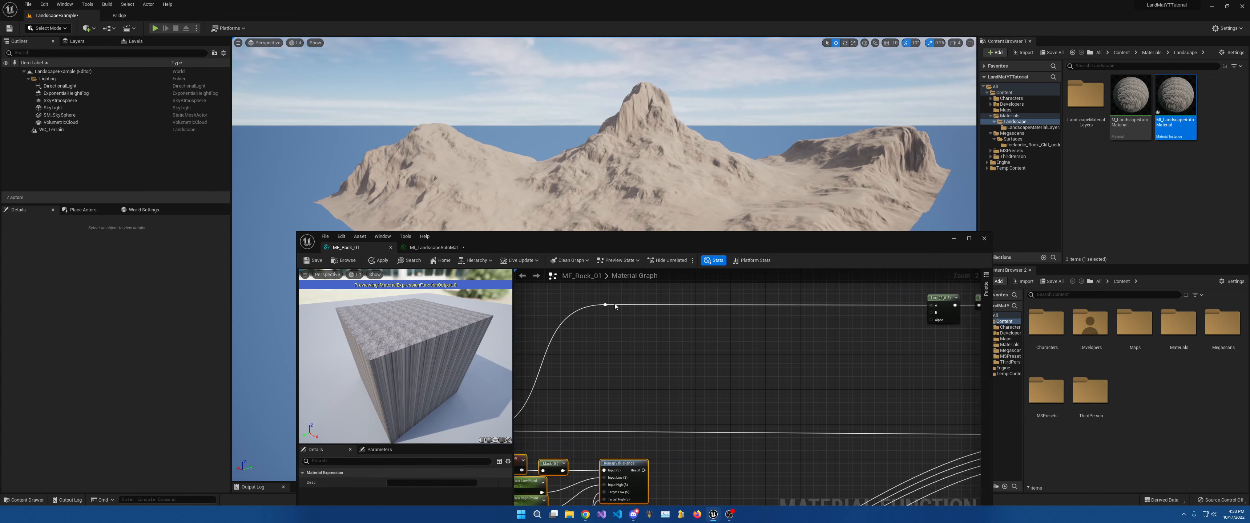
{"action": "left_click_drag", "start_coordinate": [604, 304], "coordinate": [665, 330]}
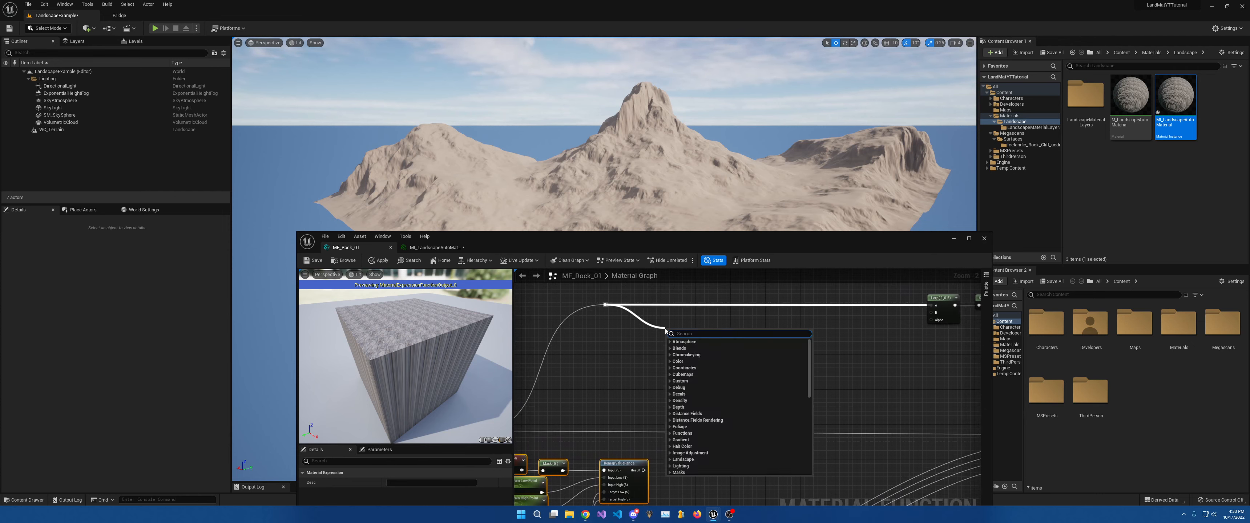
{"action": "type", "text": "mul"}
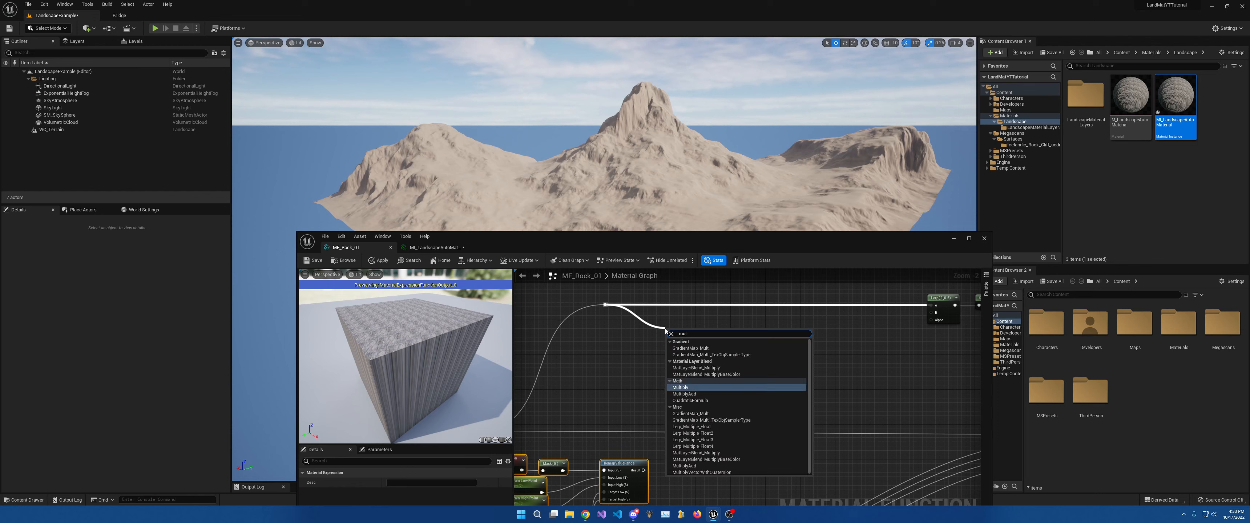
{"action": "key", "text": "Return"}
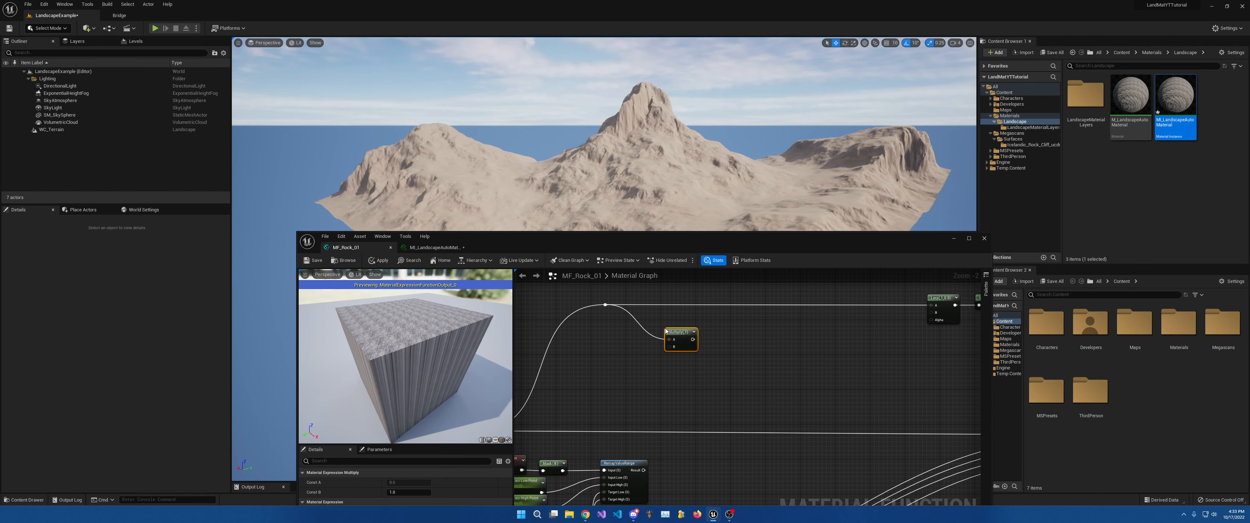
Add a Saturate node into the new Multiply's B input and feed it from a new Add node, aligned in a row.
{"action": "left_click_drag", "start_coordinate": [670, 347], "coordinate": [629, 354]}
{"action": "type", "text": "sat"}
{"action": "key", "text": "Return"}
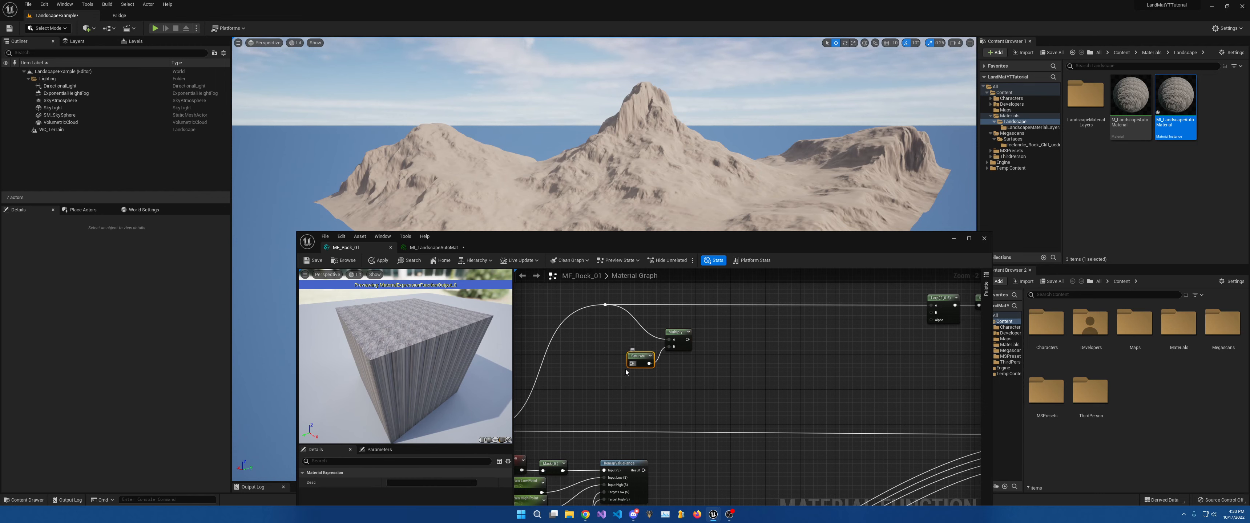
{"action": "left_click_drag", "start_coordinate": [631, 362], "coordinate": [599, 351]}
{"action": "type", "text": "add"}
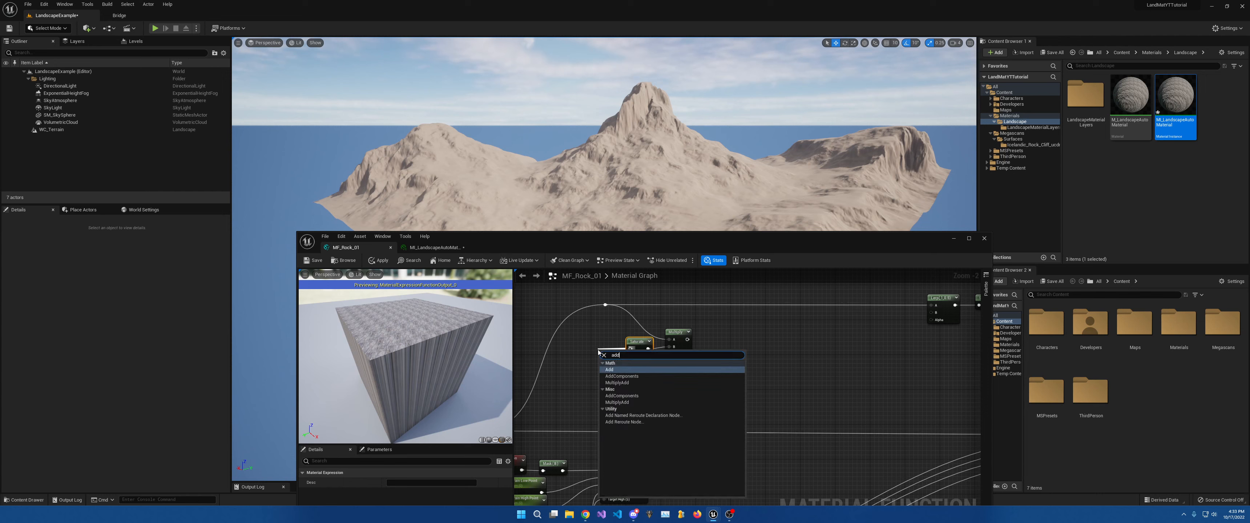
{"action": "key", "text": "Return"}
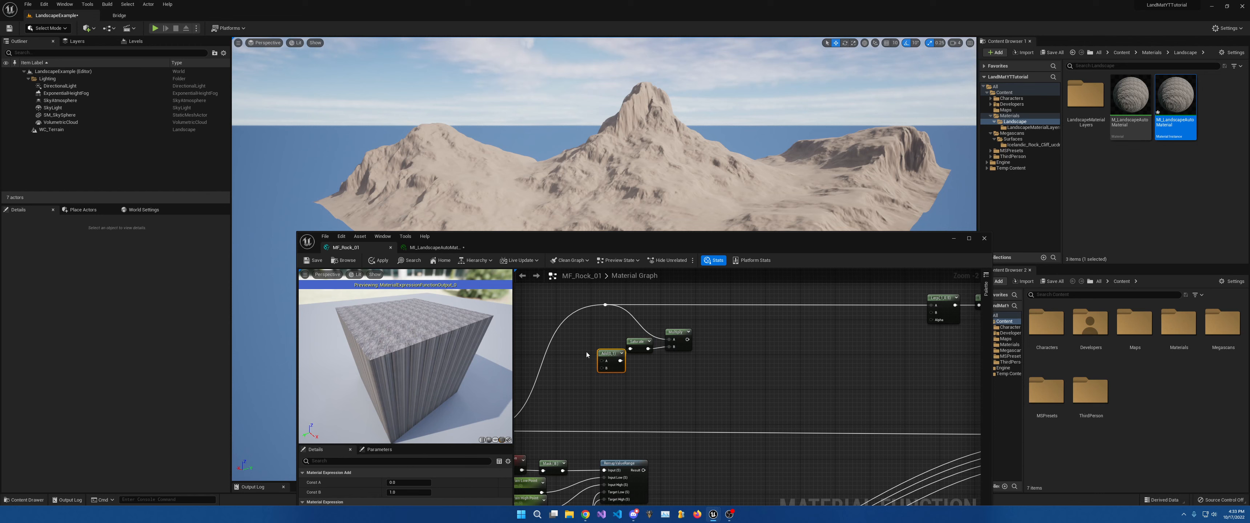
{"action": "left_click_drag", "start_coordinate": [610, 360], "coordinate": [601, 348]}
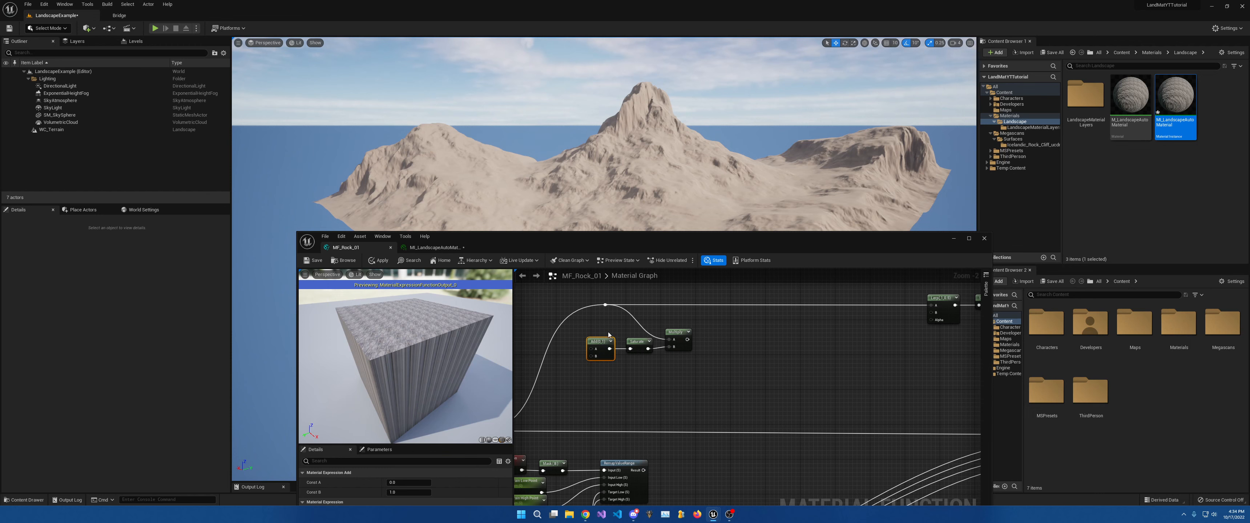
Move the Add, Saturate and Multiply chain closer to the Lerp, and connect a new Saturate node to Add's A input.
{"action": "left_click_drag", "start_coordinate": [609, 334], "coordinate": [769, 333]}
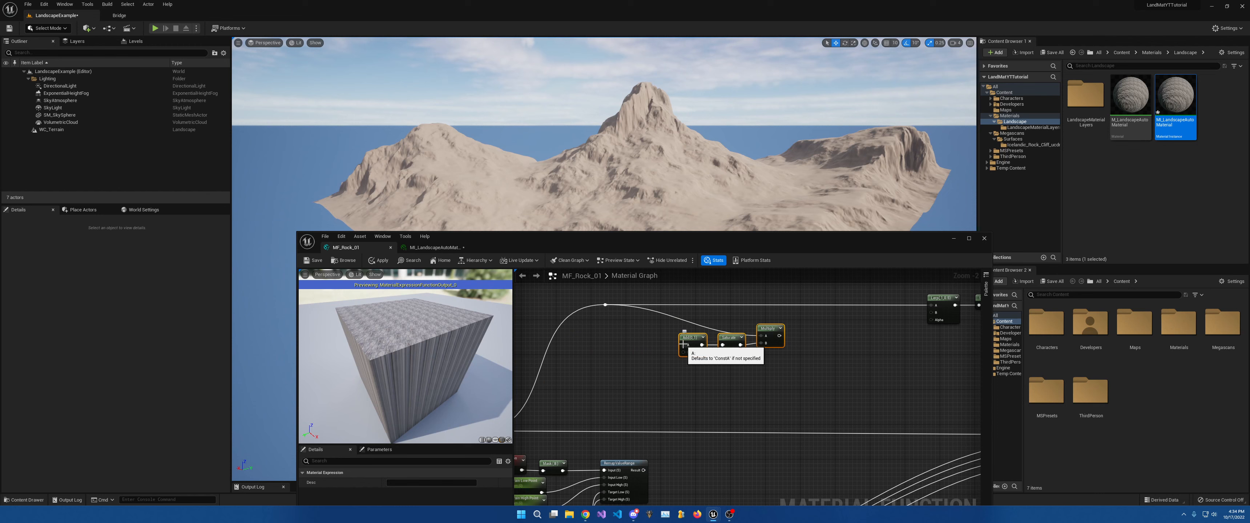
{"action": "left_click_drag", "start_coordinate": [684, 344], "coordinate": [650, 344]}
{"action": "type", "text": "sat"}
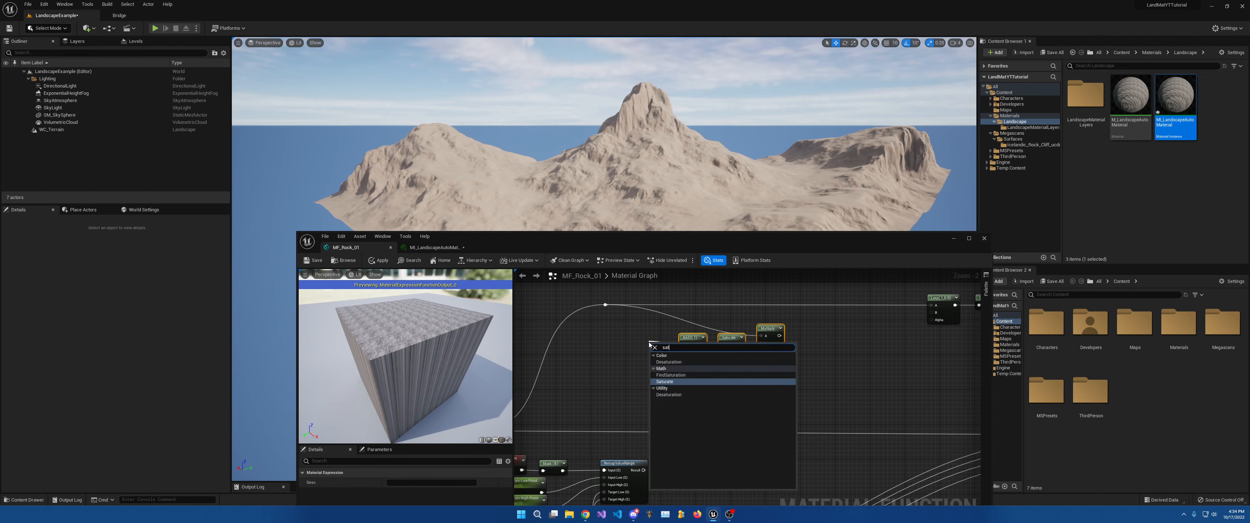
{"action": "key", "text": "Return"}
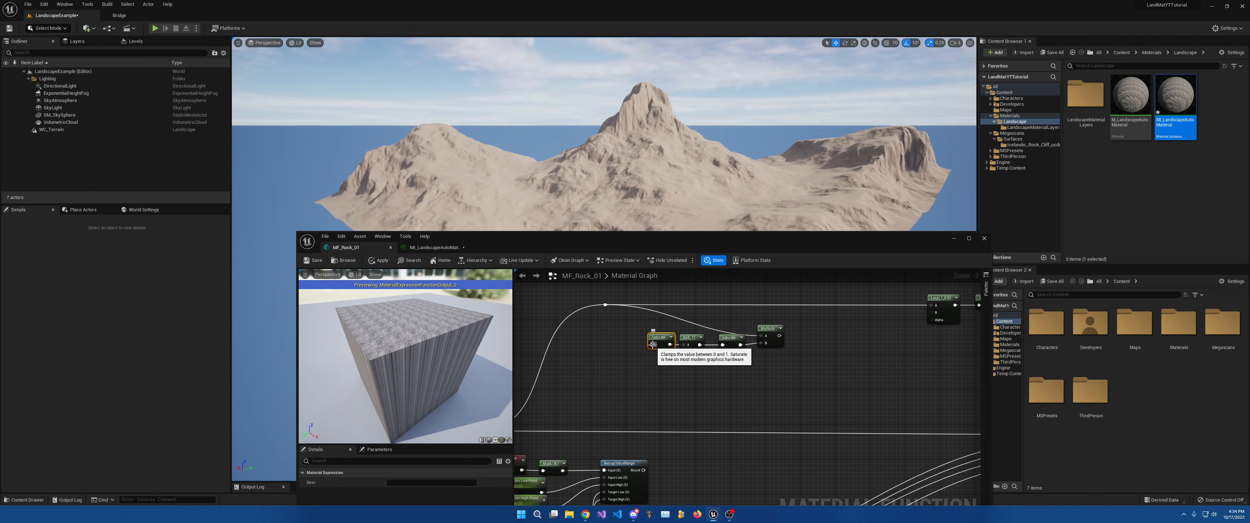
Add a Multiply node feeding the first Saturate's input and align it at the start of the row.
{"action": "left_click_drag", "start_coordinate": [653, 344], "coordinate": [633, 349]}
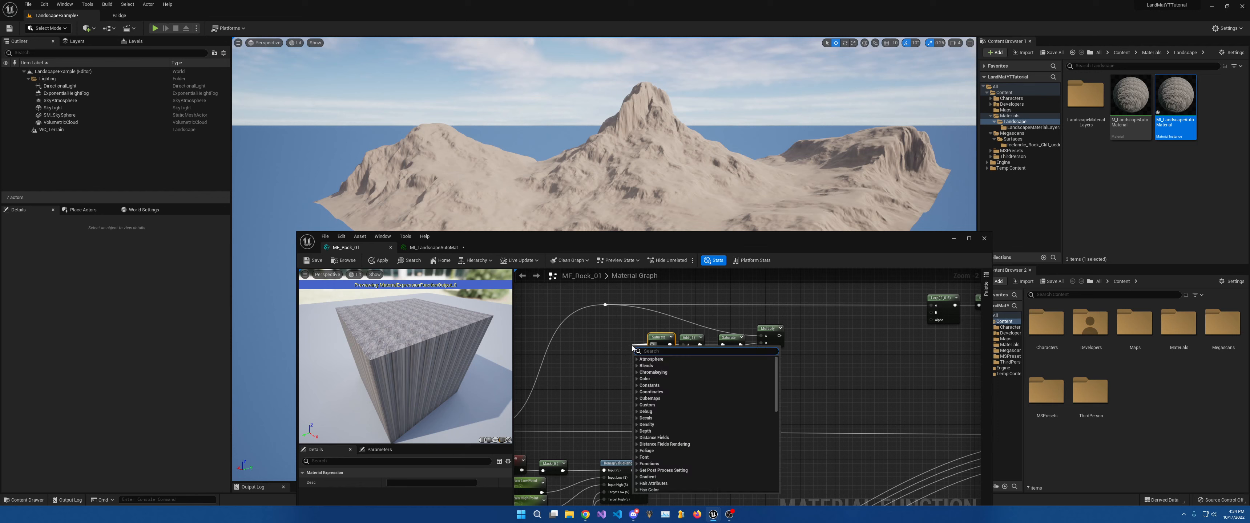
{"action": "type", "text": "mul"}
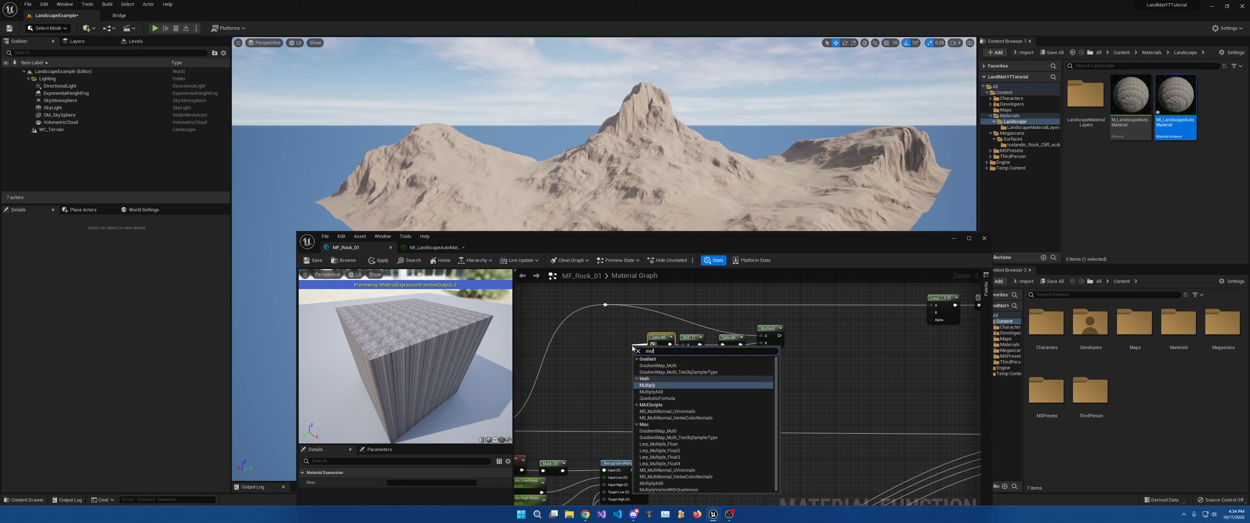
{"action": "key", "text": "Return"}
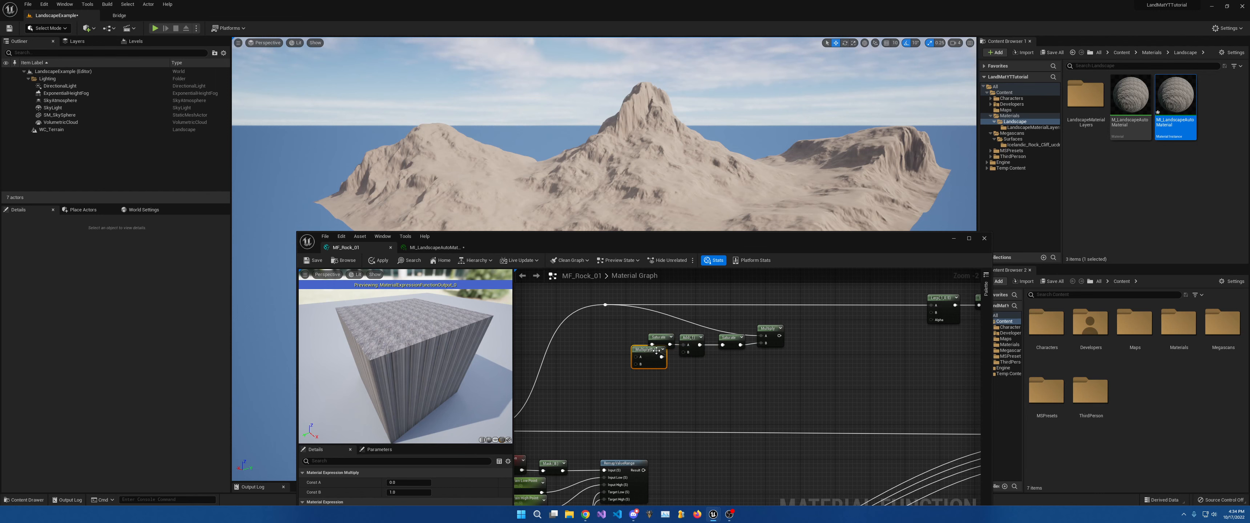
{"action": "left_click_drag", "start_coordinate": [656, 350], "coordinate": [634, 338]}
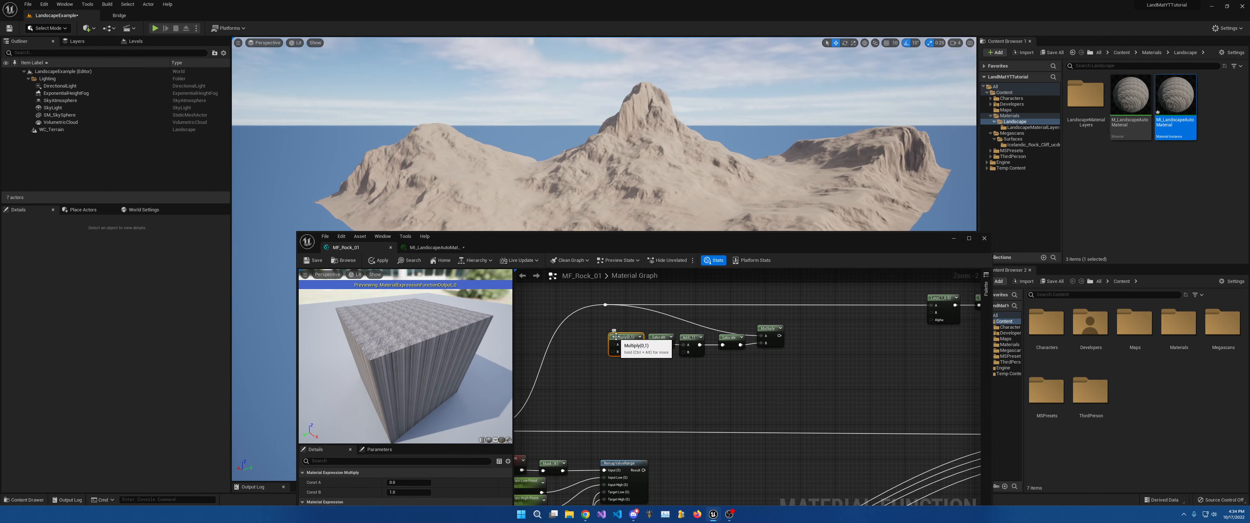
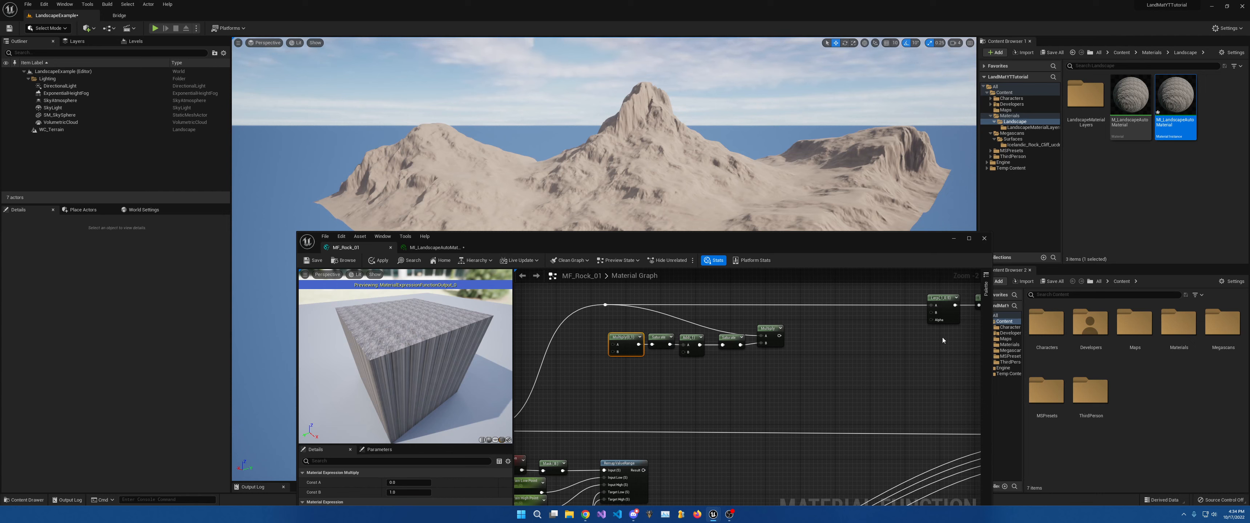
Add a scalar parameter named Landscape Colr Mask Strength with default value 1.0 and connect it to the Lerp's Alpha.
{"action": "right_click_drag", "start_coordinate": [651, 365], "coordinate": [668, 368]}
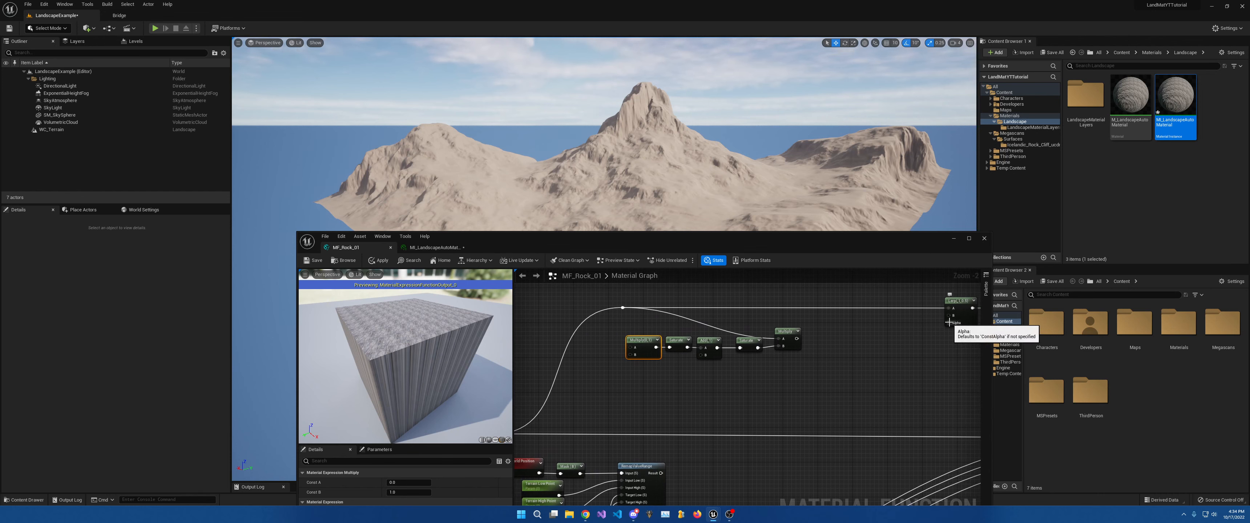
{"action": "left_click", "coordinate": [897, 358]}
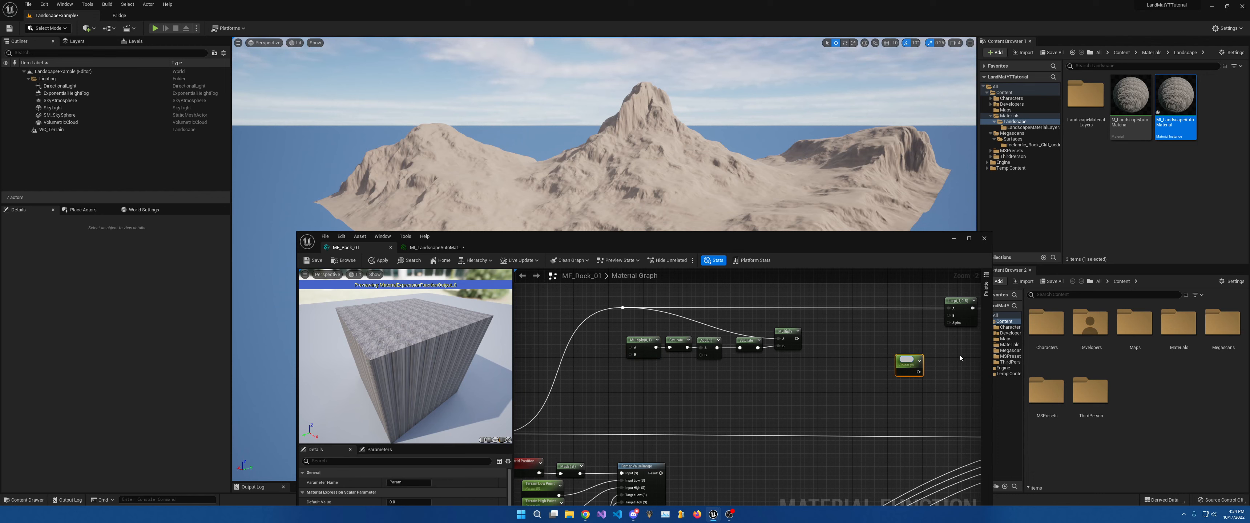
{"action": "type", "text": "Landscape Colr M"}
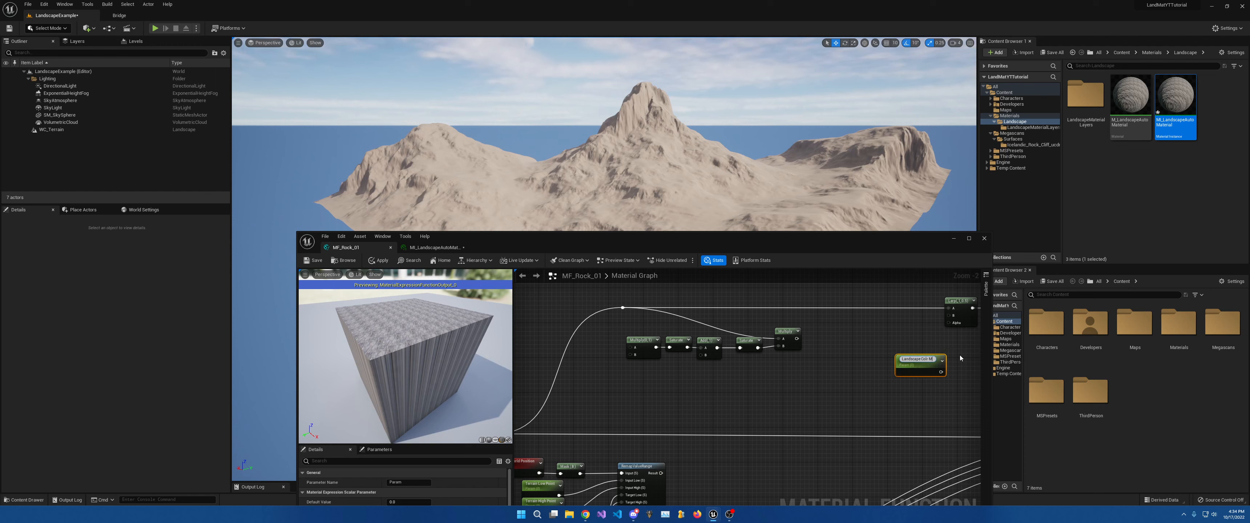
{"action": "type", "text": "ask Strength"}
{"action": "key", "text": "Return"}
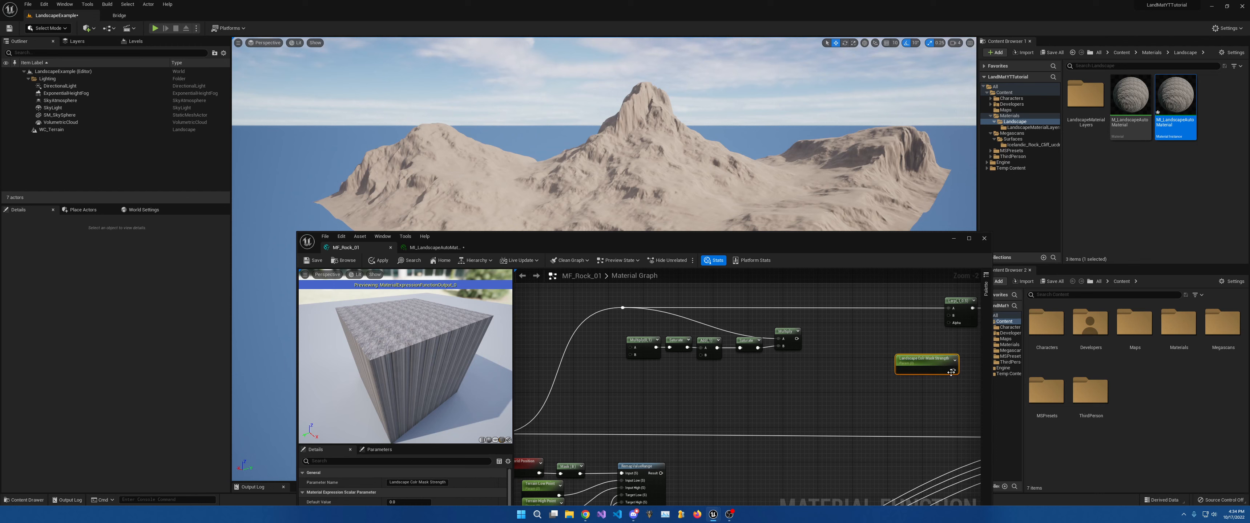
{"action": "left_click_drag", "start_coordinate": [953, 370], "coordinate": [949, 322]}
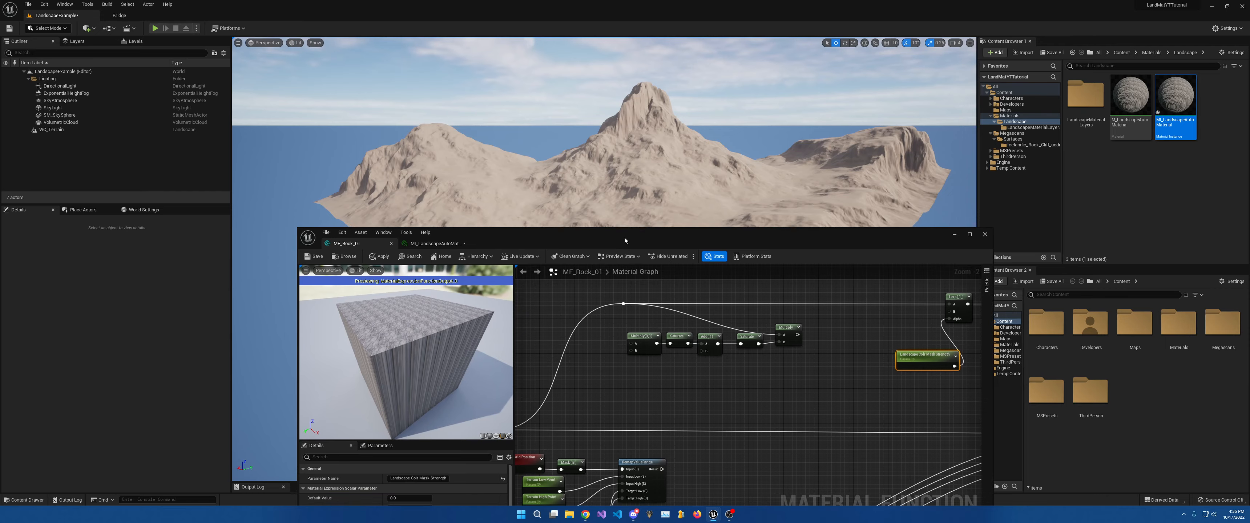
{"action": "left_click_drag", "start_coordinate": [623, 237], "coordinate": [656, 139]}
{"action": "left_click", "coordinate": [433, 404]}
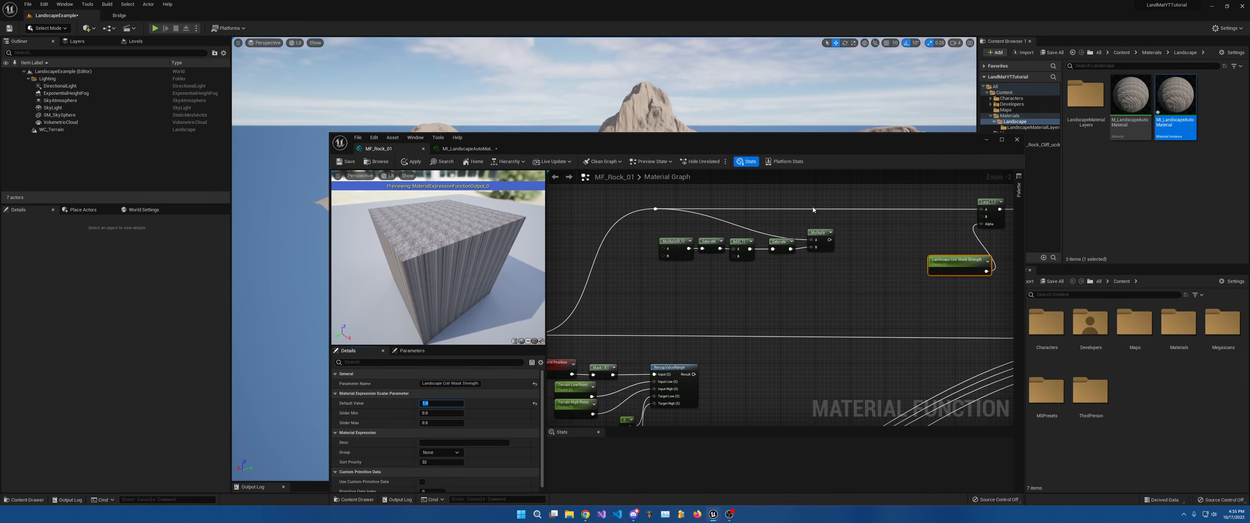
Insert a Saturate node between the last Multiply and the Lerp's B input, and move the node chain closer to it.
{"action": "right_click_drag", "start_coordinate": [813, 210], "coordinate": [823, 269]}
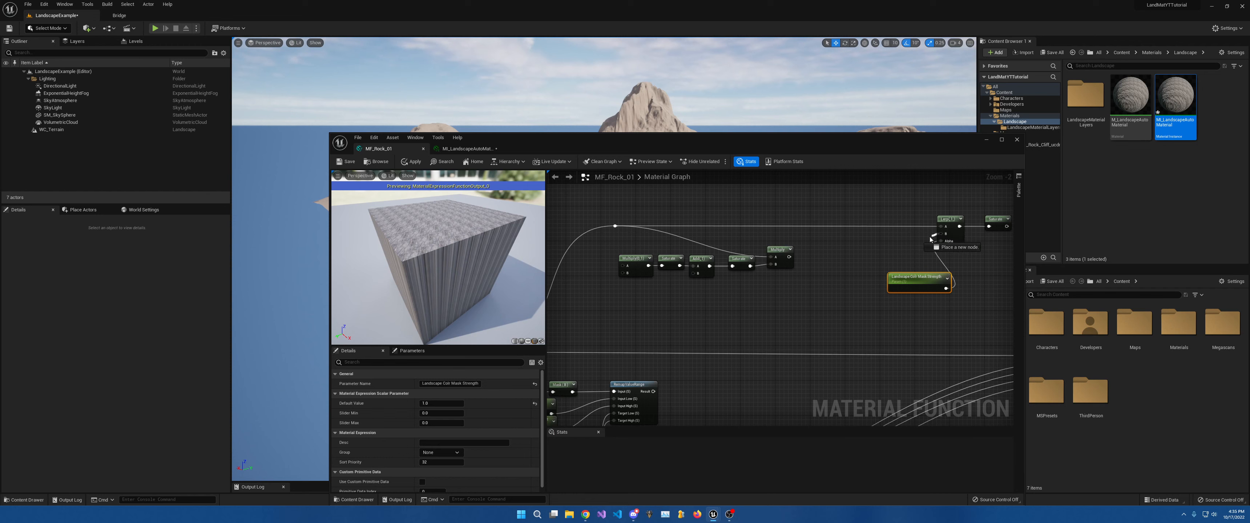
{"action": "left_click_drag", "start_coordinate": [940, 234], "coordinate": [909, 243]}
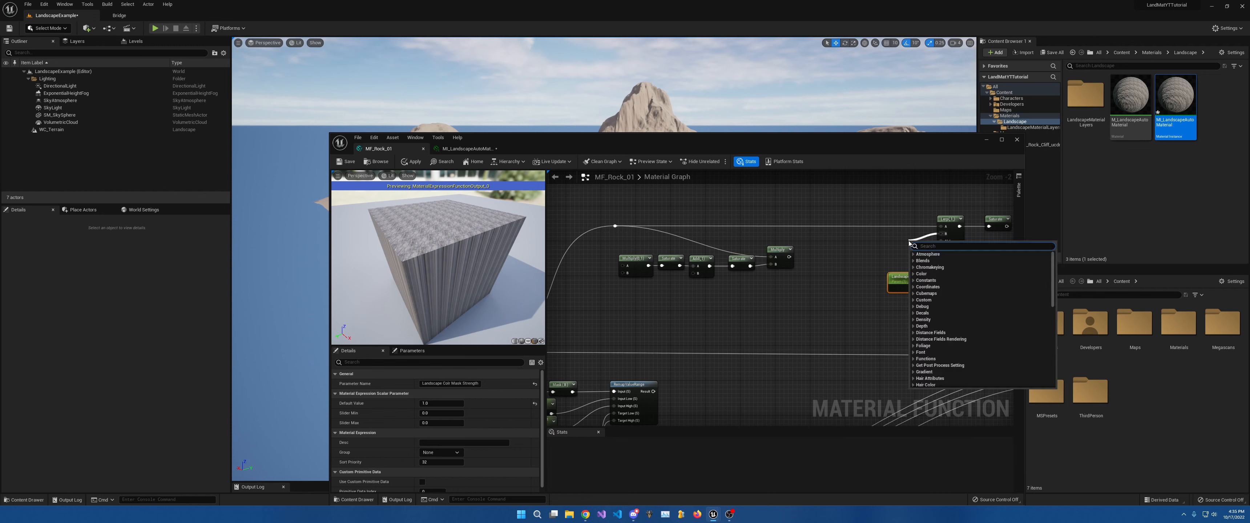
{"action": "type", "text": "saturate"}
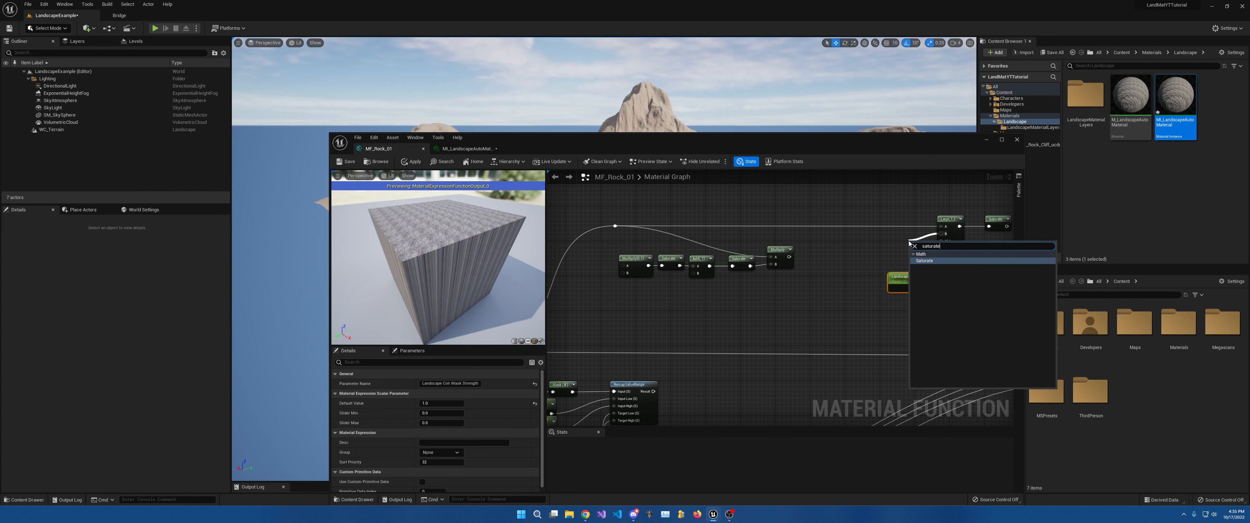
{"action": "key", "text": "Return"}
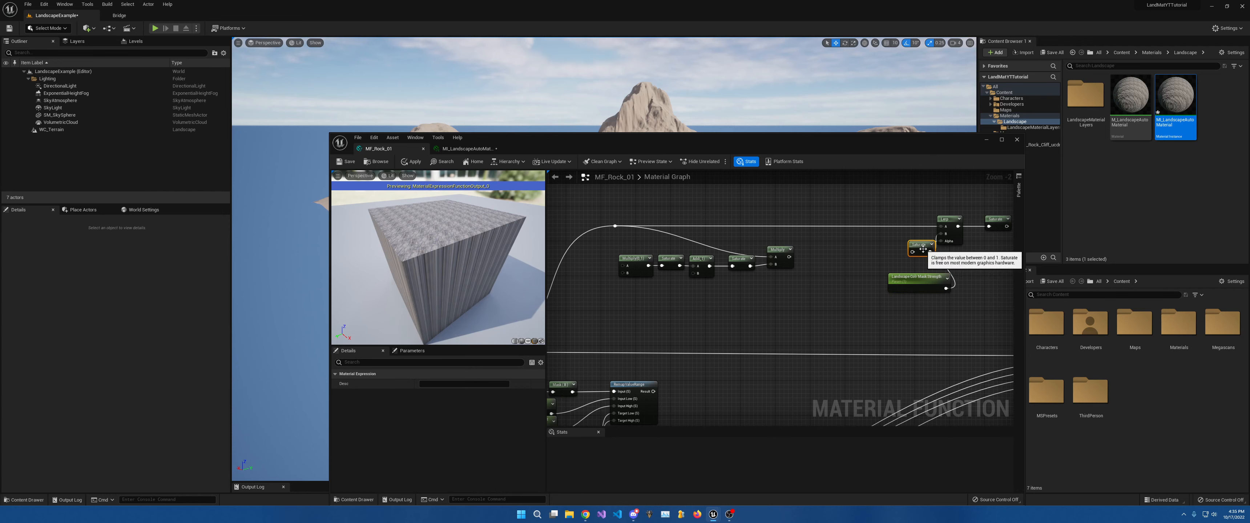
{"action": "left_click_drag", "start_coordinate": [912, 253], "coordinate": [790, 258]}
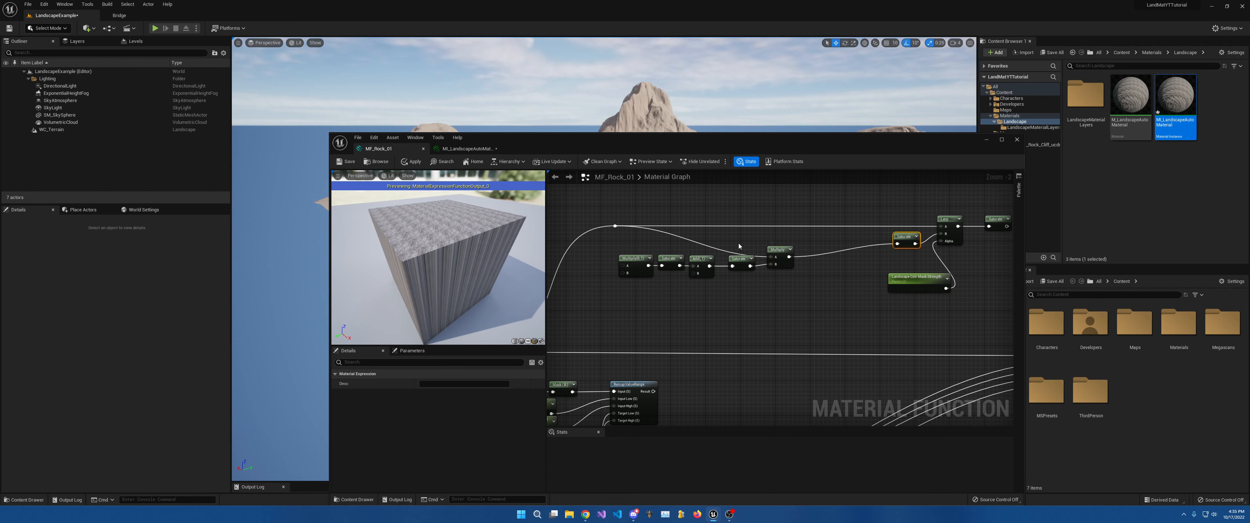
{"action": "left_click_drag", "start_coordinate": [624, 251], "coordinate": [867, 240]}
{"action": "right_click_drag", "start_coordinate": [733, 273], "coordinate": [770, 279]}
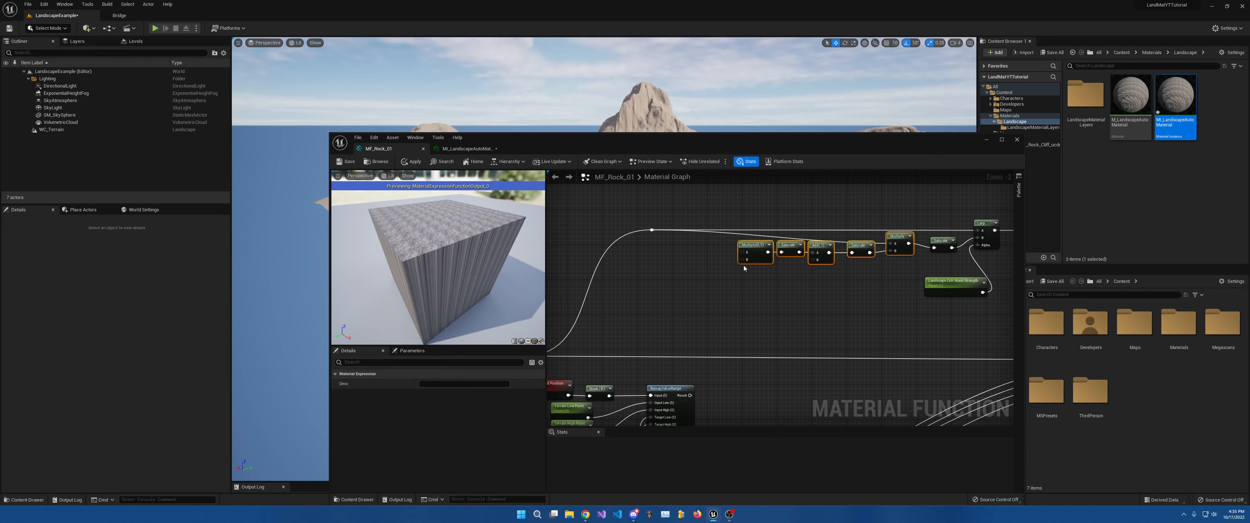
Add a CurveAtlasRowParameter named LandscapeCurve, fed by the RemapValueRange result, and connect it to the first Multiply's A input.
{"action": "left_click_drag", "start_coordinate": [742, 253], "coordinate": [737, 342]}
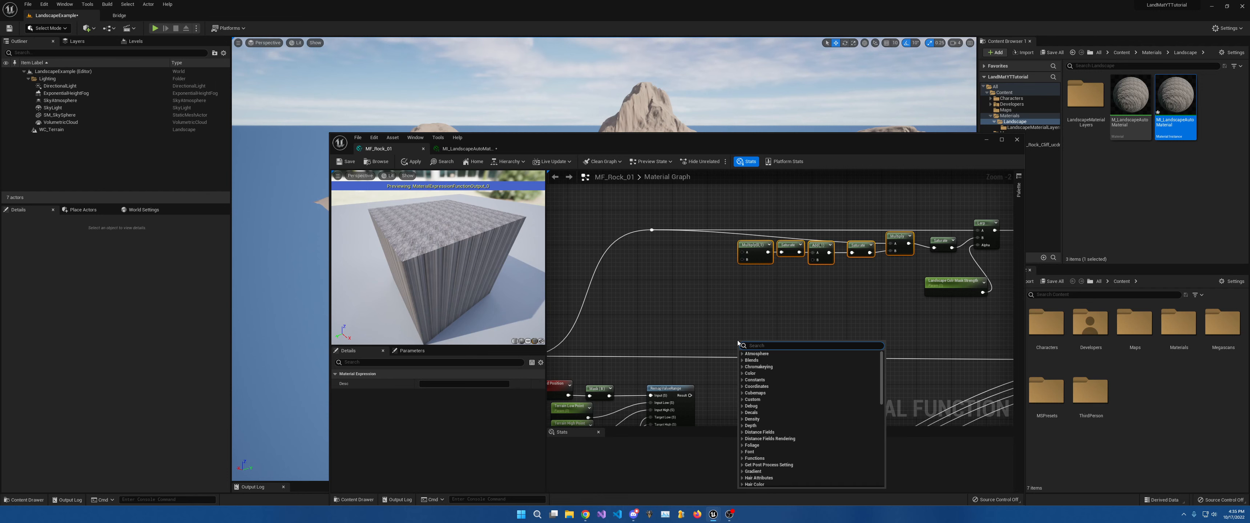
{"action": "type", "text": "curv"}
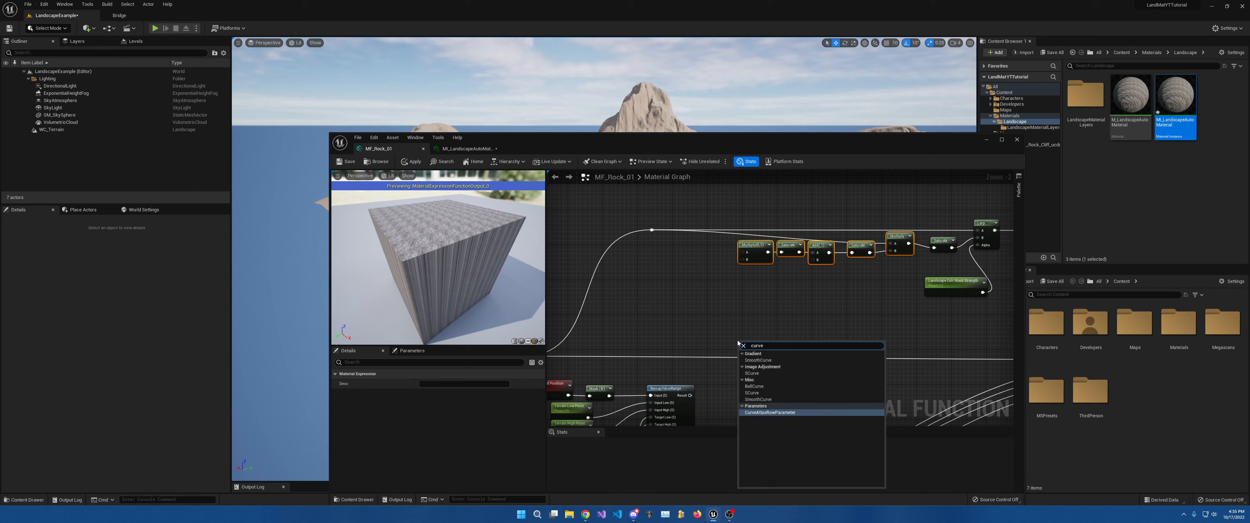
{"action": "type", "text": "e"}
{"action": "left_click", "coordinate": [776, 413]}
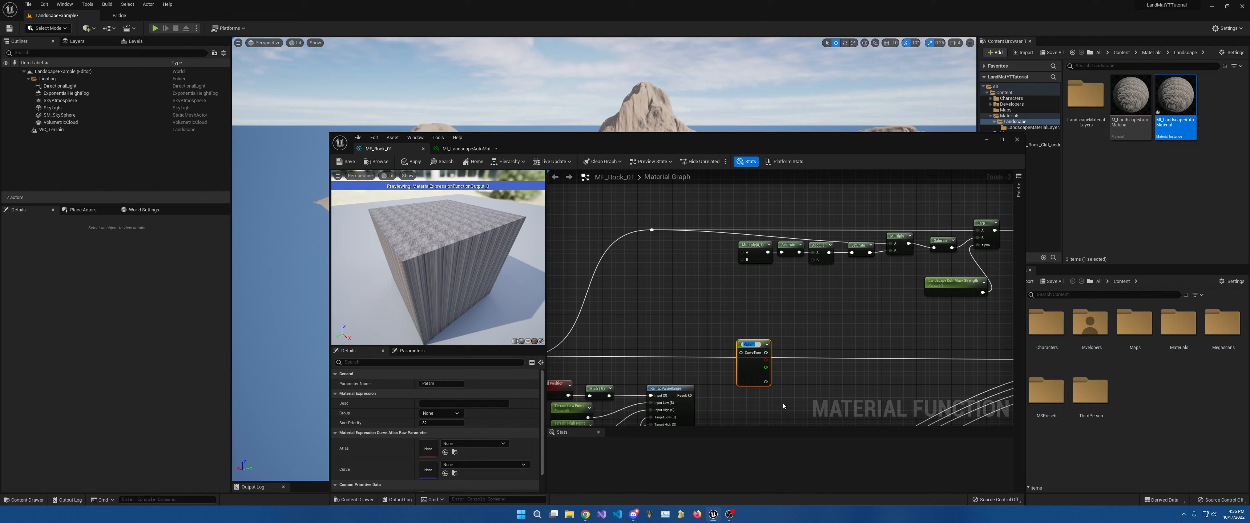
{"action": "type", "text": "LandscapeCurve"}
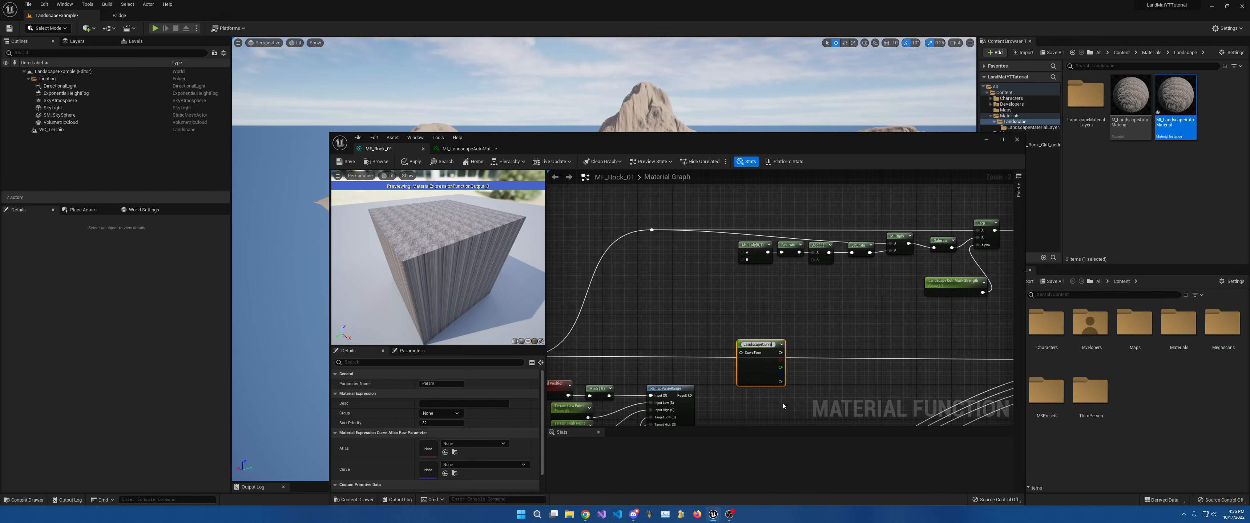
{"action": "key", "text": "Return"}
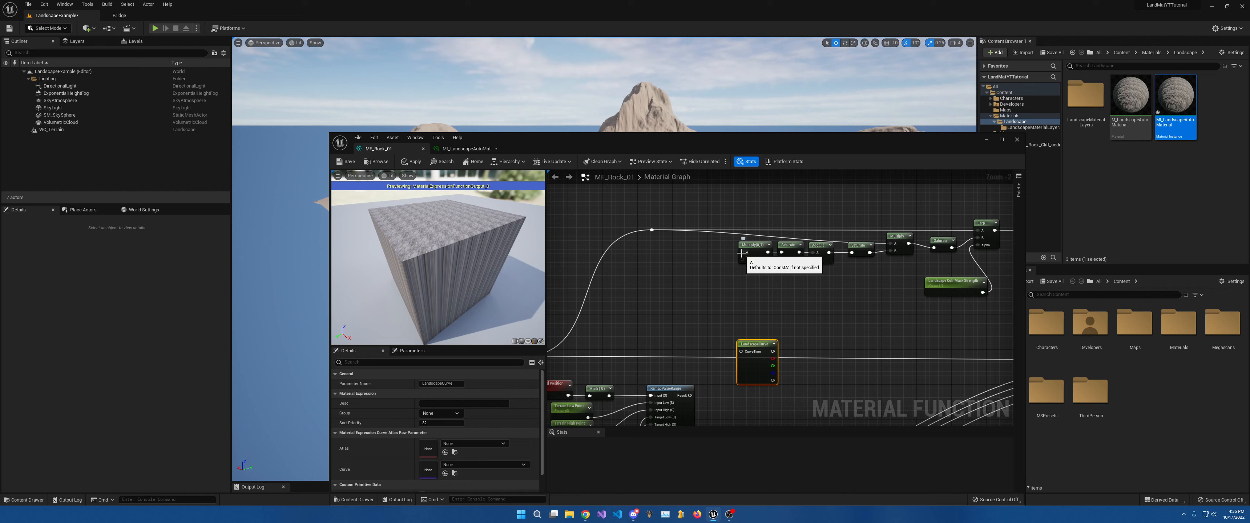
{"action": "left_click_drag", "start_coordinate": [741, 252], "coordinate": [690, 395]}
{"action": "mouse_move", "coordinate": [779, 325]}
{"action": "right_mouse_down"}
{"action": "mouse_move", "coordinate": [762, 331]}
{"action": "mouse_move", "coordinate": [760, 318]}
{"action": "right_mouse_up"}
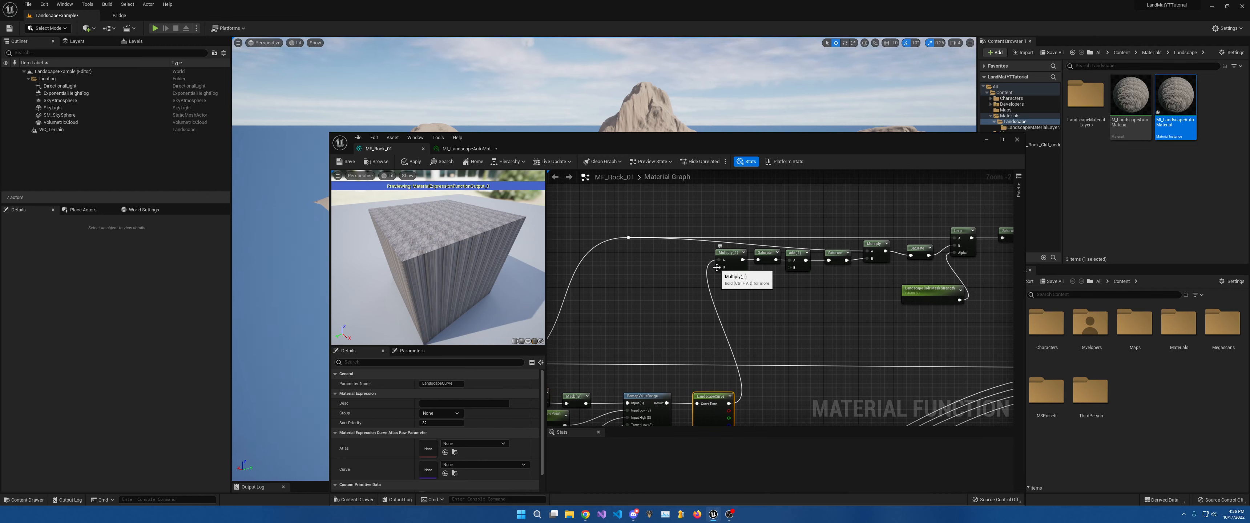
Add a scalar parameter named Tint Strength with default value 1 and connect it to the first Multiply's B input.
{"action": "mouse_move", "coordinate": [716, 267]}
{"action": "left_mouse_down"}
{"action": "mouse_move", "coordinate": [685, 288]}
{"action": "mouse_move", "coordinate": [732, 257]}
{"action": "left_mouse_up"}
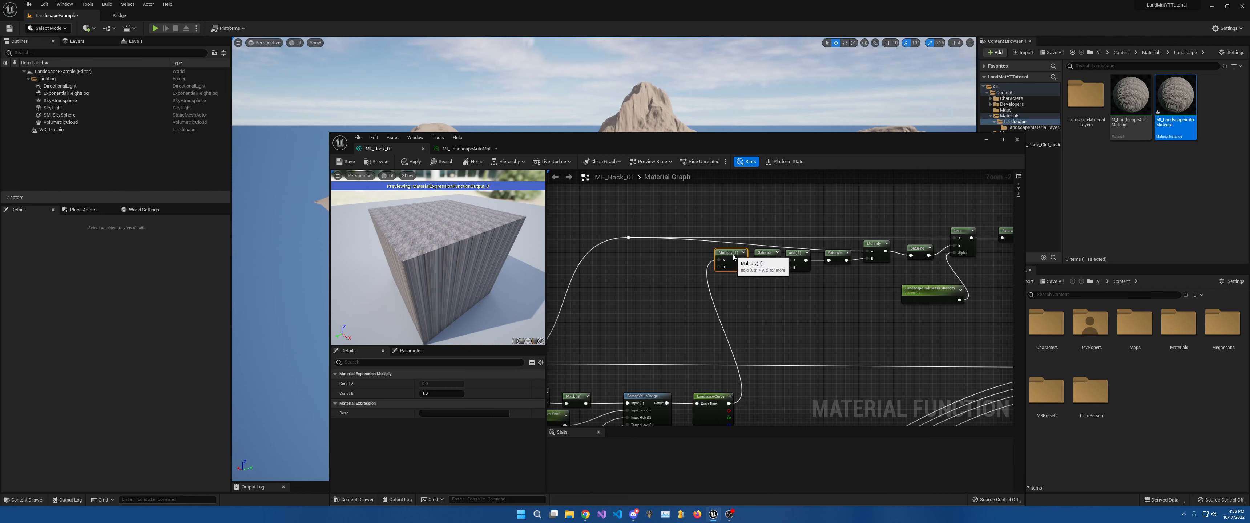
{"action": "left_click", "coordinate": [661, 285]}
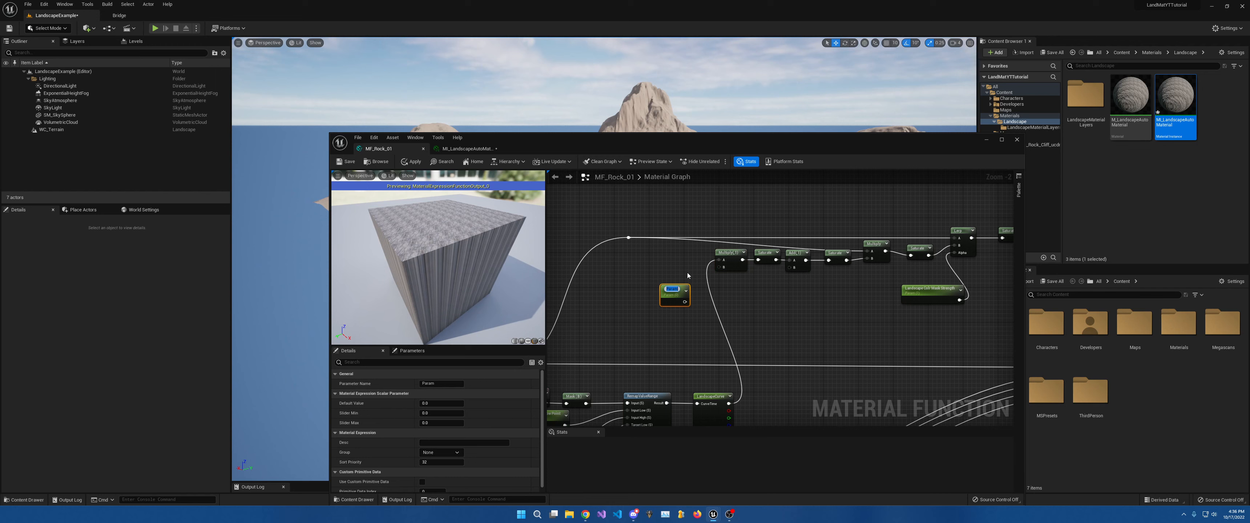
{"action": "type", "text": "Tint Strength"}
{"action": "key", "text": "Return"}
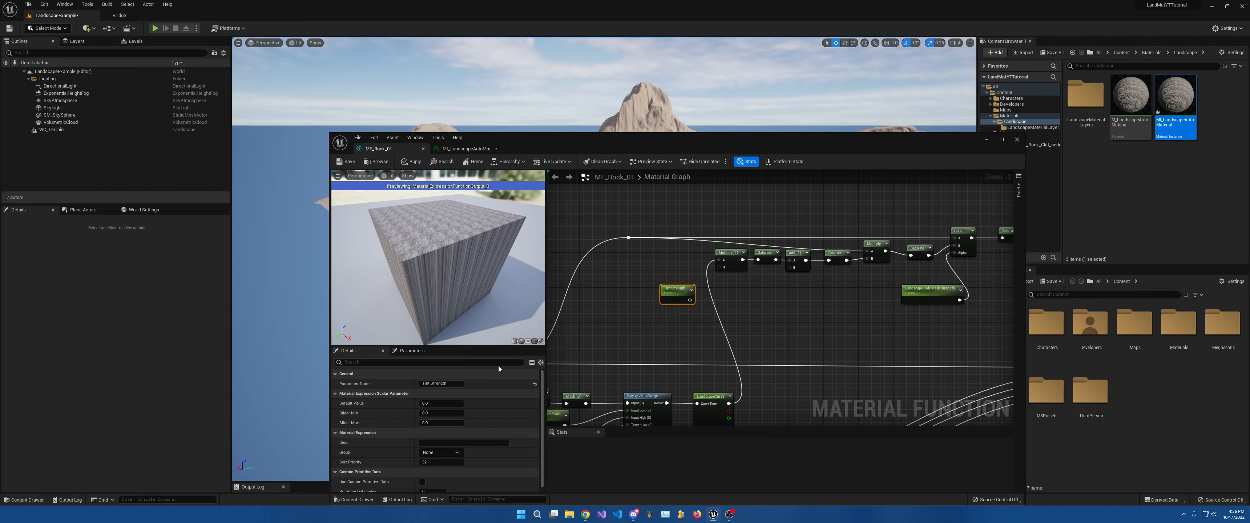
{"action": "left_click", "coordinate": [432, 404]}
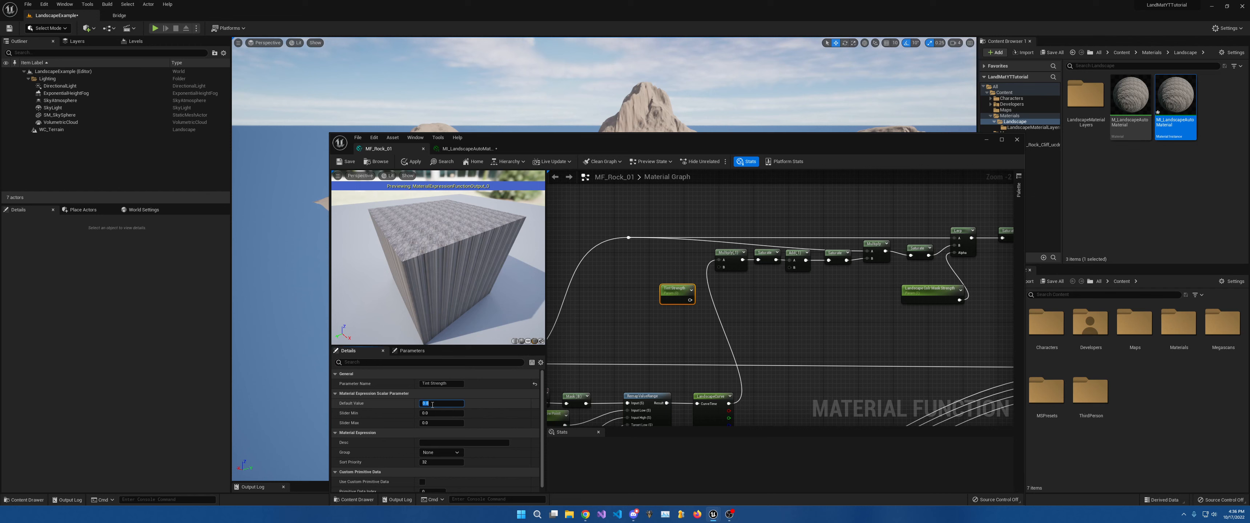
{"action": "type", "text": "1"}
{"action": "key", "text": "Return"}
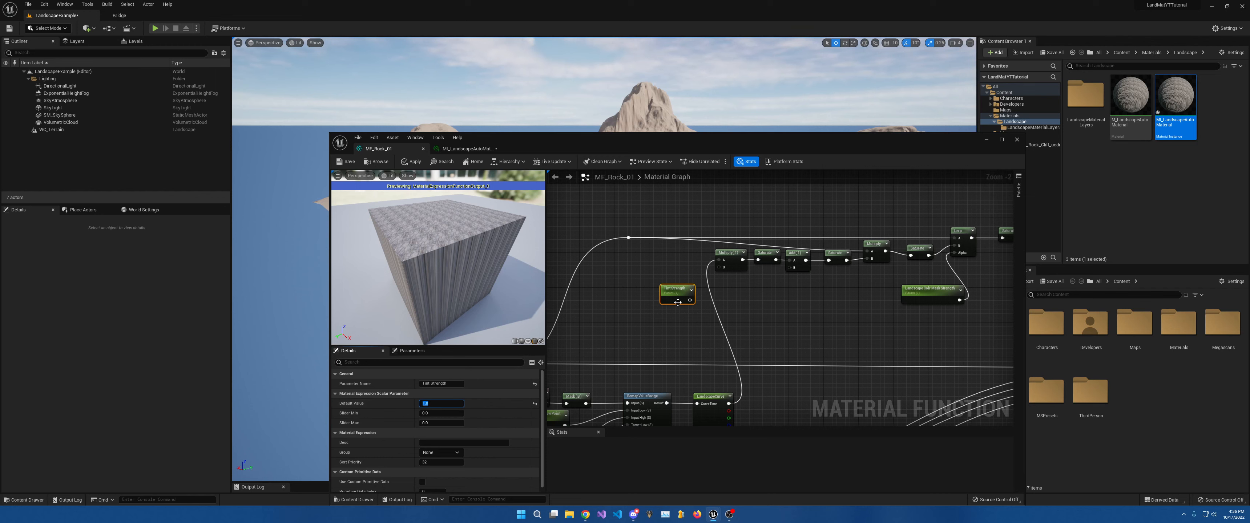
{"action": "left_click_drag", "start_coordinate": [690, 300], "coordinate": [677, 266]}
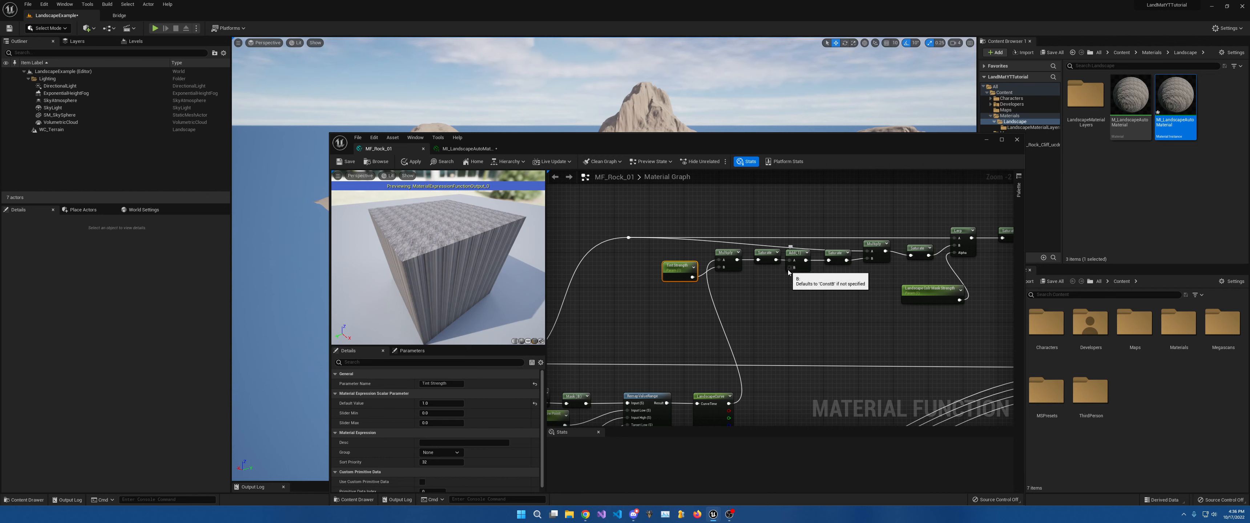
Add a 1-x node into the Add node's B input and place it just below the row.
{"action": "left_click_drag", "start_coordinate": [789, 271], "coordinate": [771, 292]}
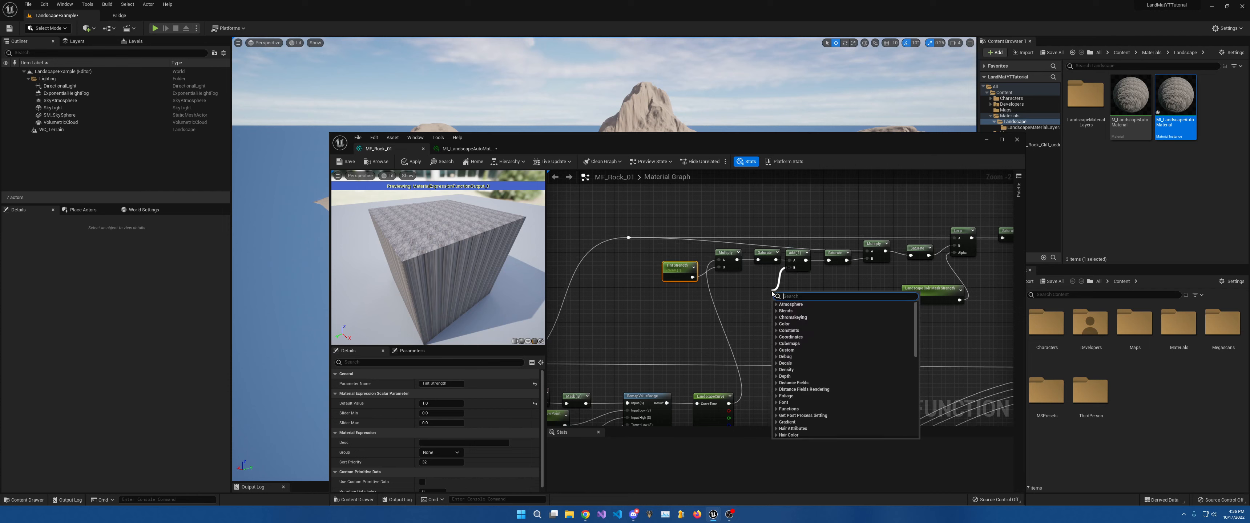
{"action": "type", "text": "1-"}
{"action": "key", "text": "Return"}
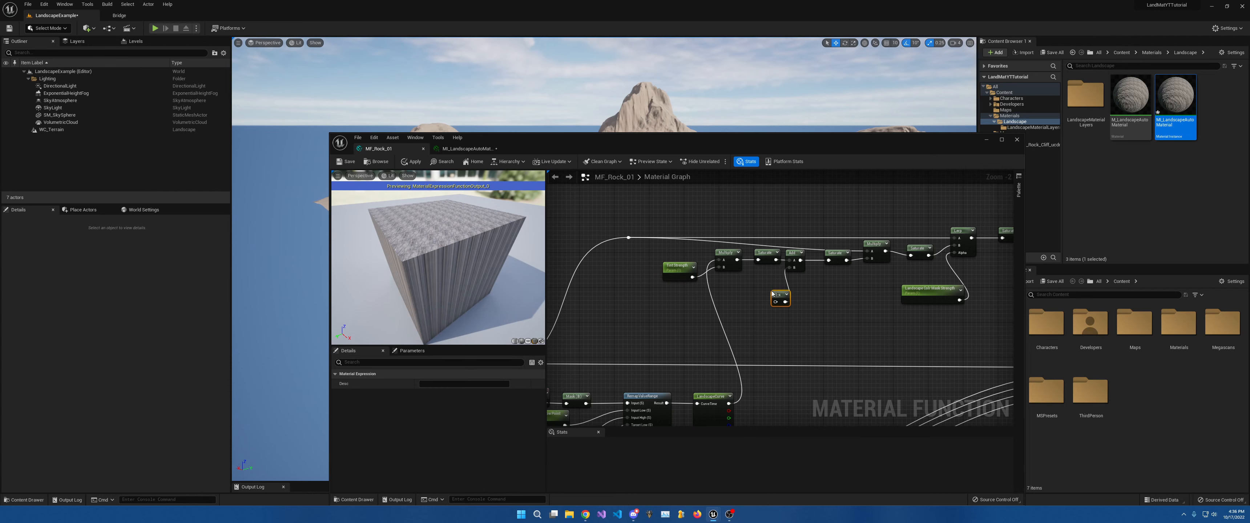
{"action": "left_click_drag", "start_coordinate": [783, 296], "coordinate": [773, 277]}
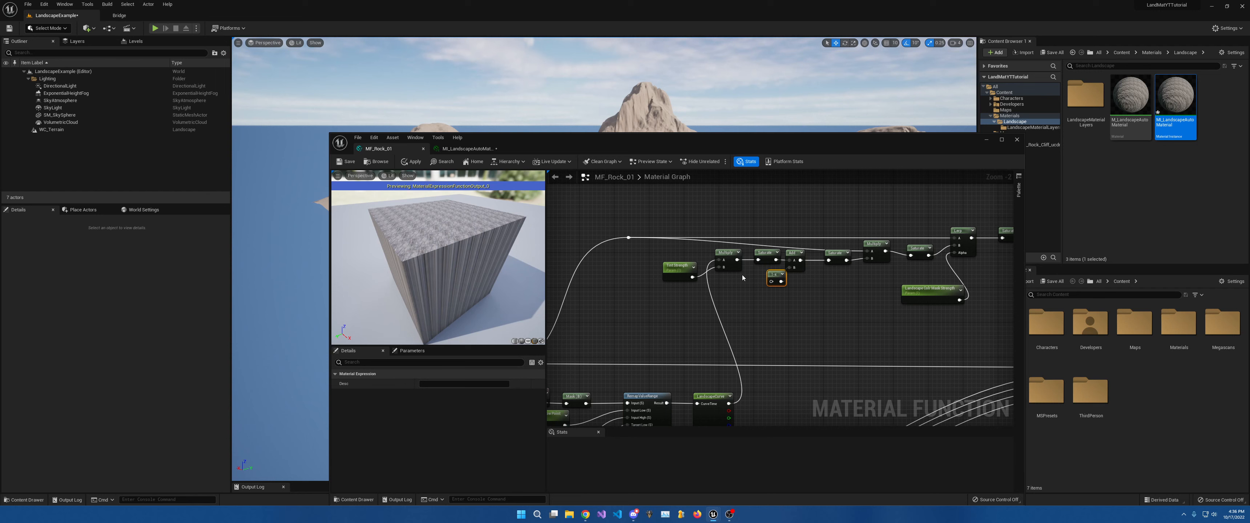
Add a Multiply node fed by Tint Strength with Const B 0.5, and connect its result to the 1-x node.
{"action": "left_click_drag", "start_coordinate": [692, 277], "coordinate": [727, 284]}
{"action": "type", "text": "mu"}
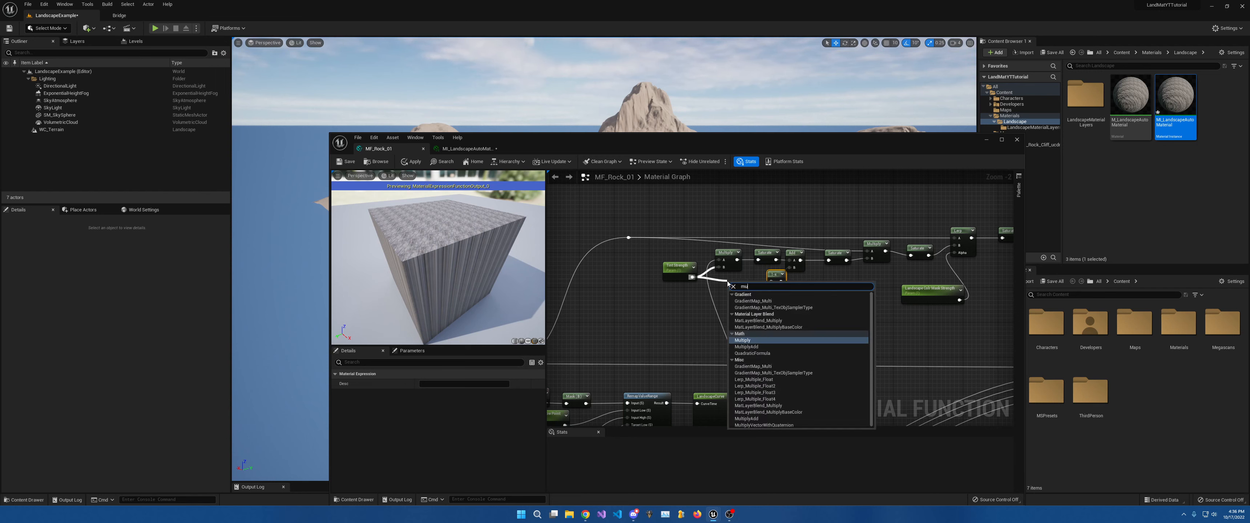
{"action": "type", "text": "l"}
{"action": "key", "text": "Return"}
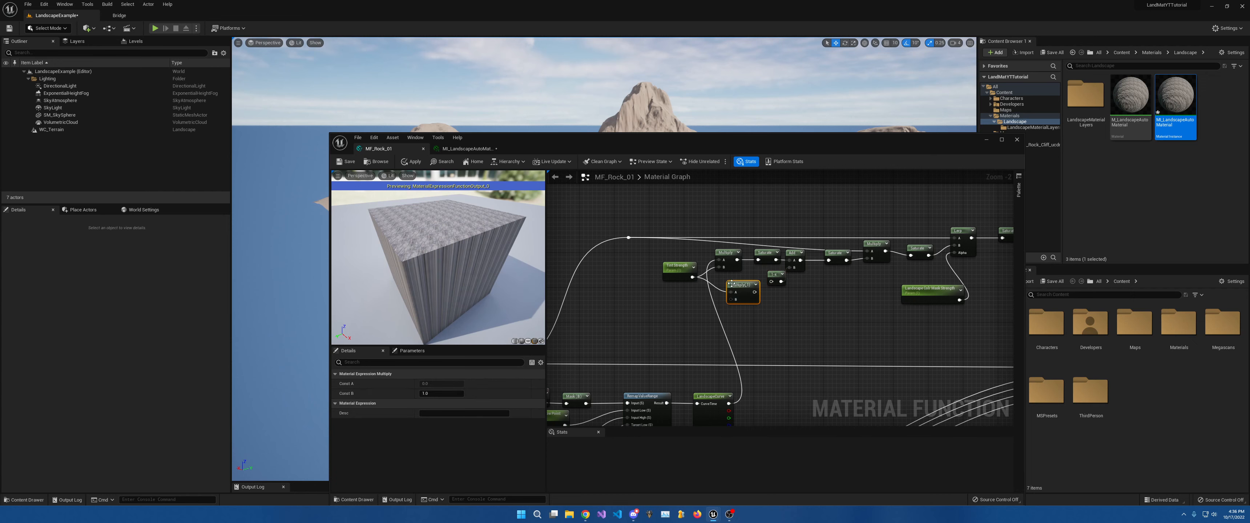
{"action": "left_click", "coordinate": [429, 395]}
{"action": "type", "text": "."}
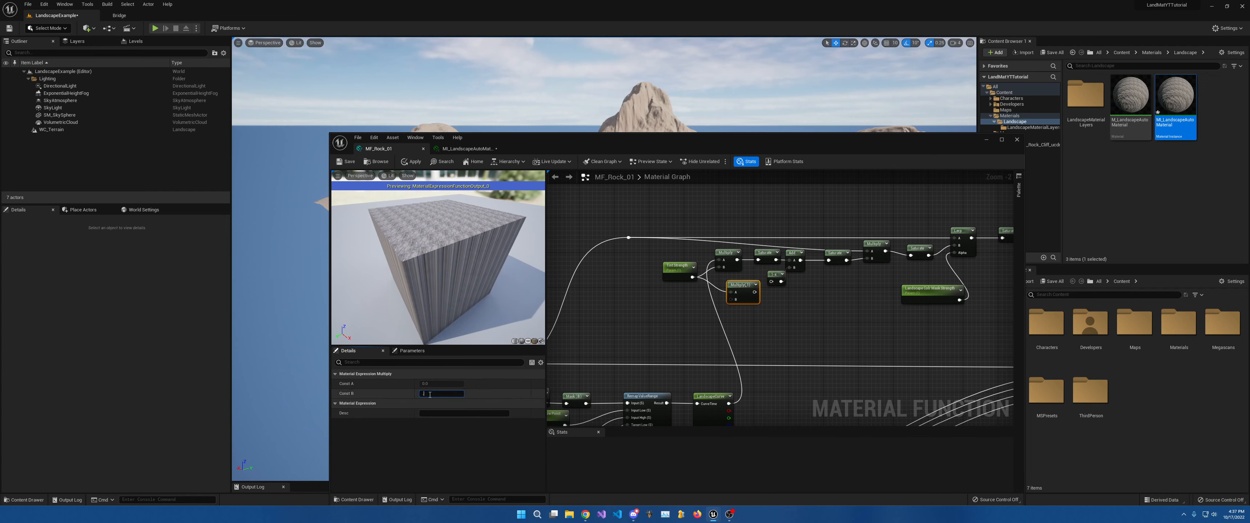
{"action": "type", "text": "5"}
{"action": "key", "text": "Return"}
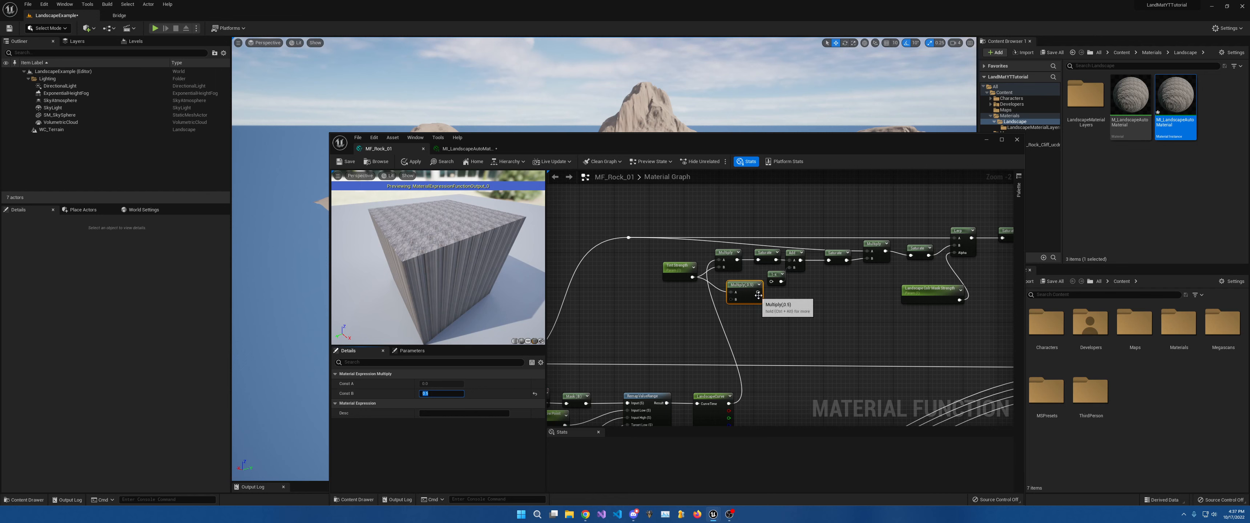
{"action": "left_click_drag", "start_coordinate": [757, 293], "coordinate": [734, 285]}
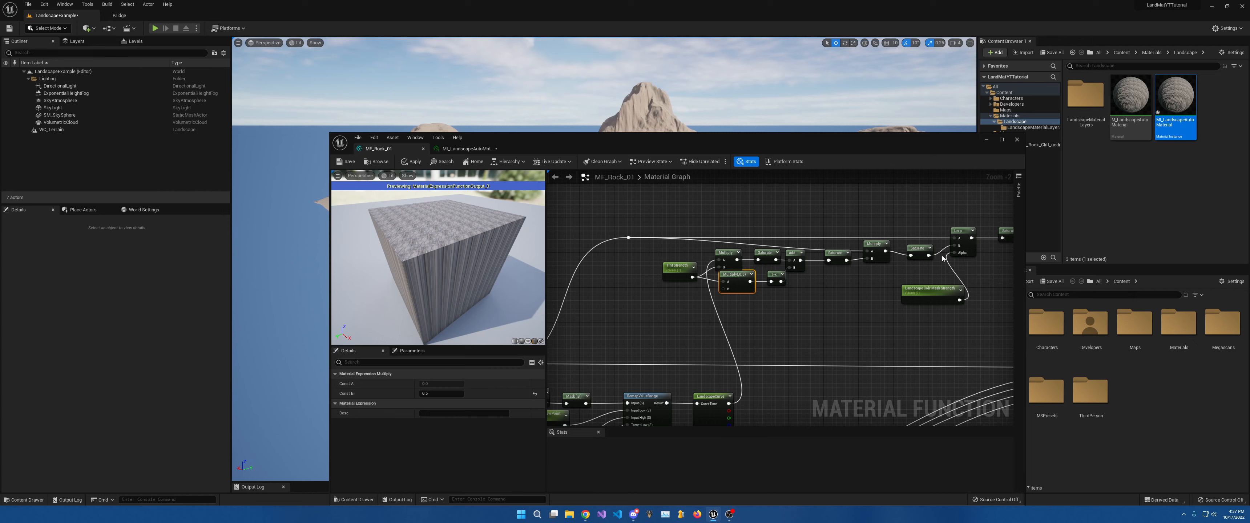
Create a folder named LandscapeColorCurves inside Materials/Landscape and open it.
{"action": "right_click_drag", "start_coordinate": [826, 346], "coordinate": [885, 281]}
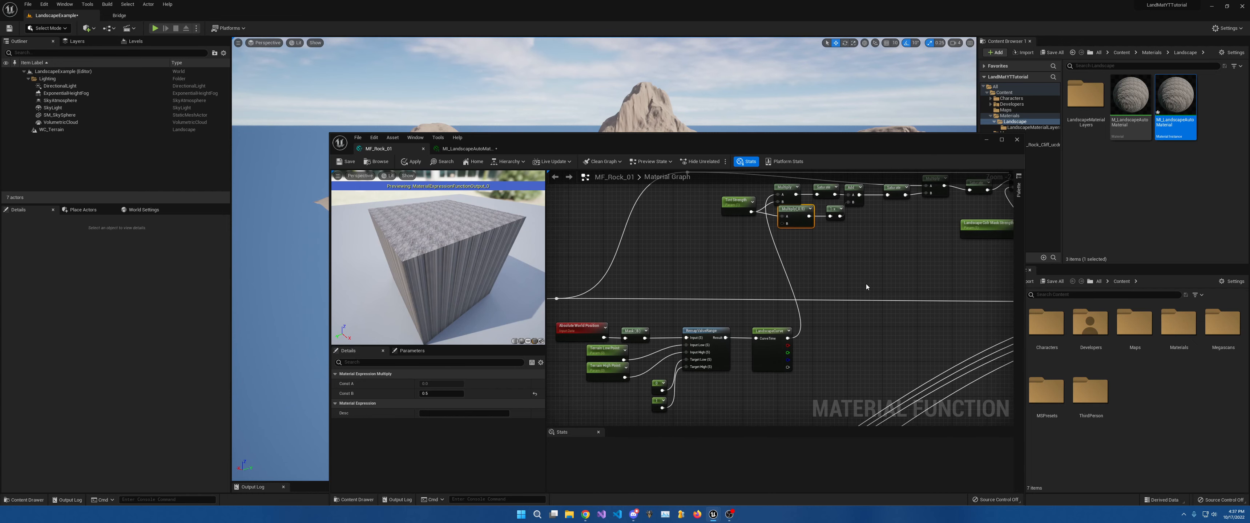
{"action": "left_click", "coordinate": [765, 354]}
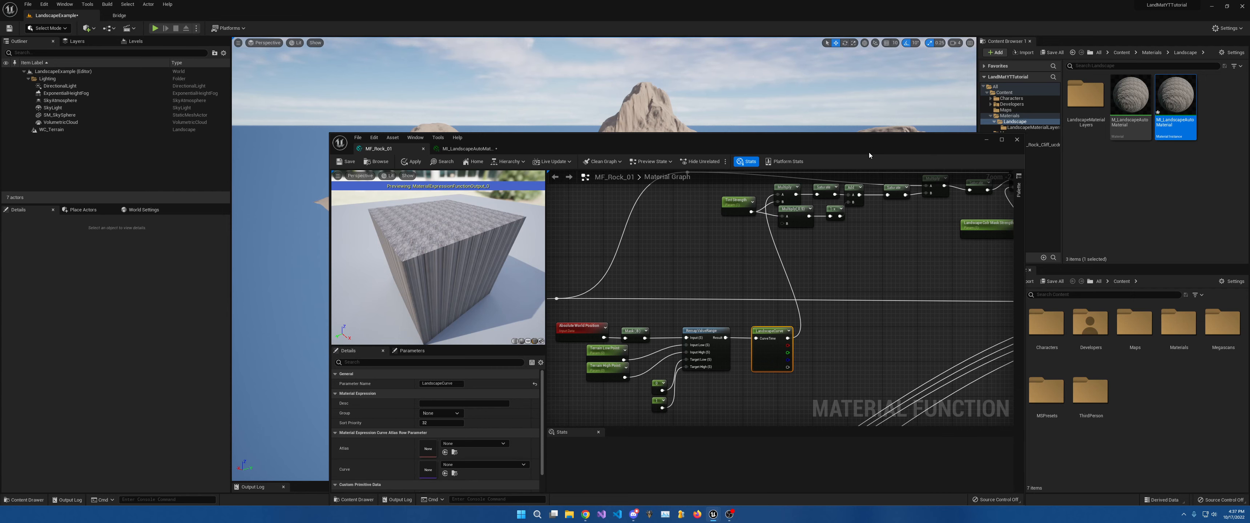
{"action": "left_click_drag", "start_coordinate": [868, 154], "coordinate": [653, 152]}
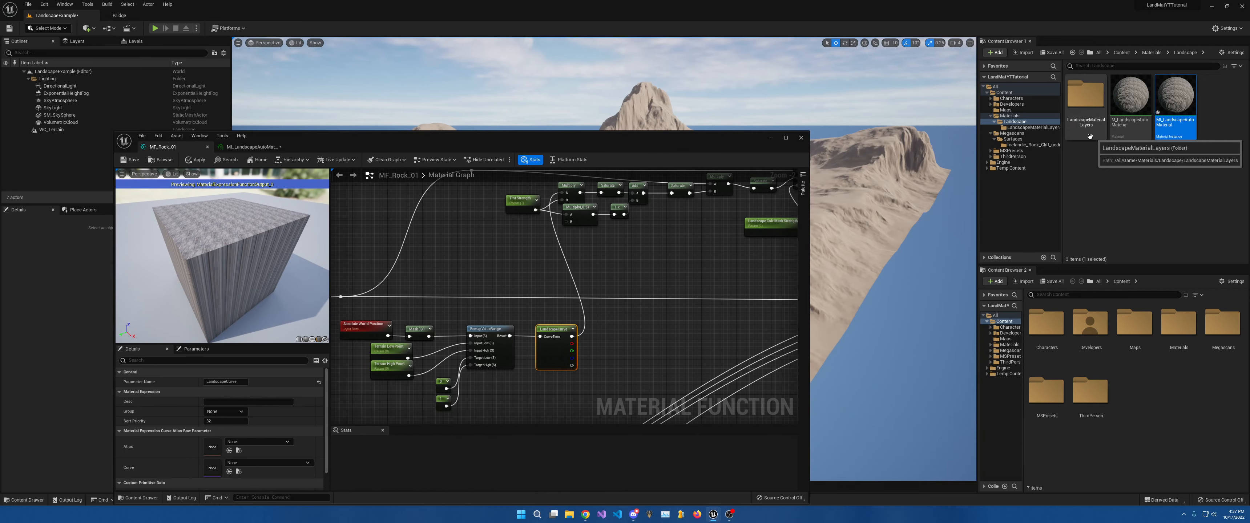
{"action": "right_click", "coordinate": [1095, 168]}
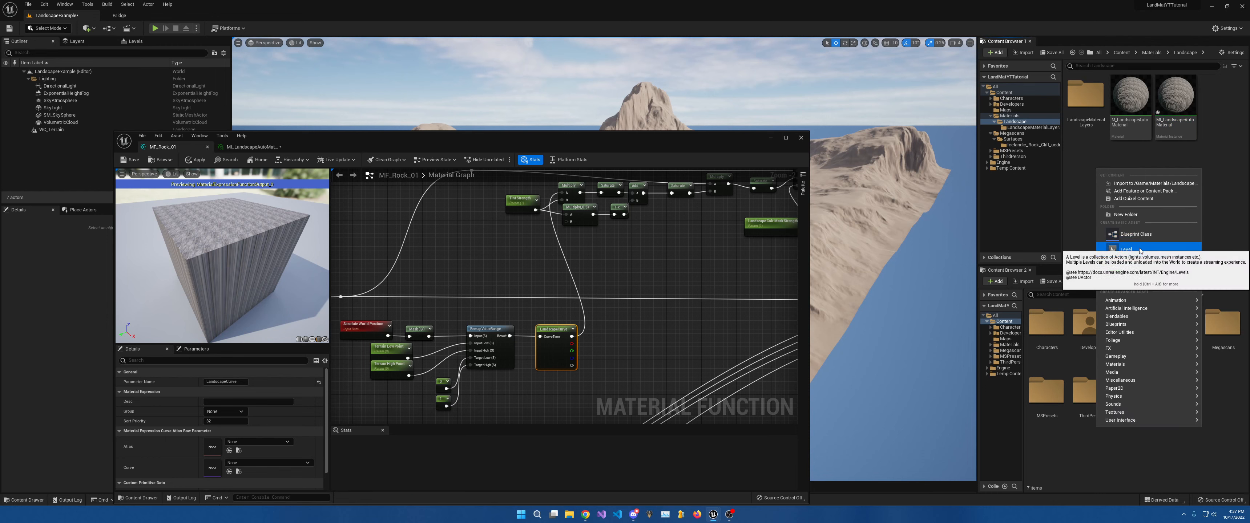
{"action": "left_click", "coordinate": [1130, 215]}
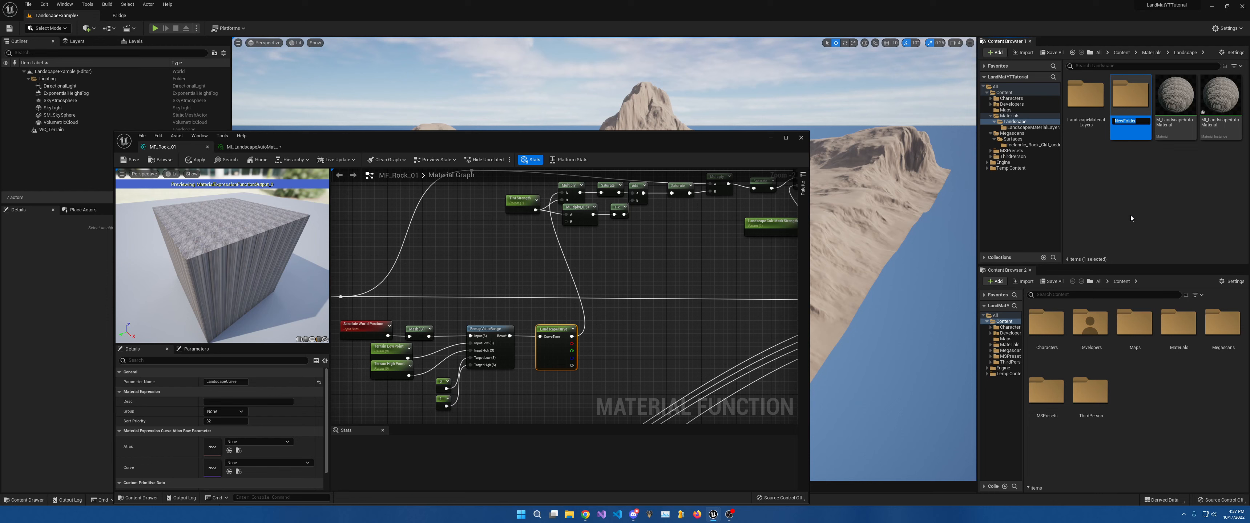
{"action": "type", "text": "Curv"}
{"action": "key", "text": "BackSpace"}
{"action": "key", "text": "BackSpace"}
{"action": "key", "text": "BackSpace"}
{"action": "key", "text": "BackSpace"}
{"action": "type", "text": "LandscapeCol"}
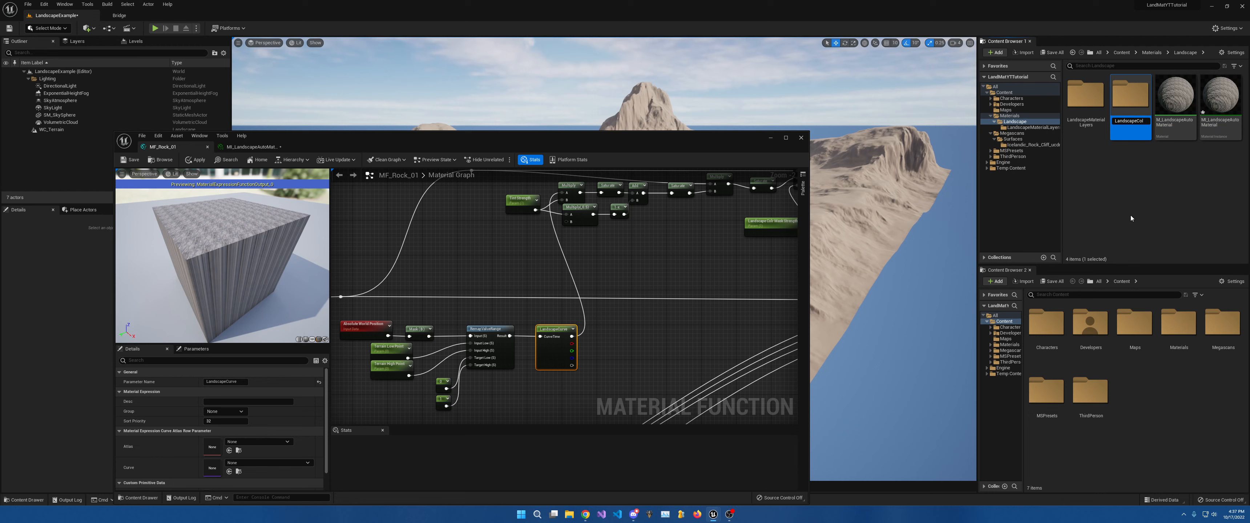
{"action": "type", "text": "orCurves"}
{"action": "key", "text": "Return"}
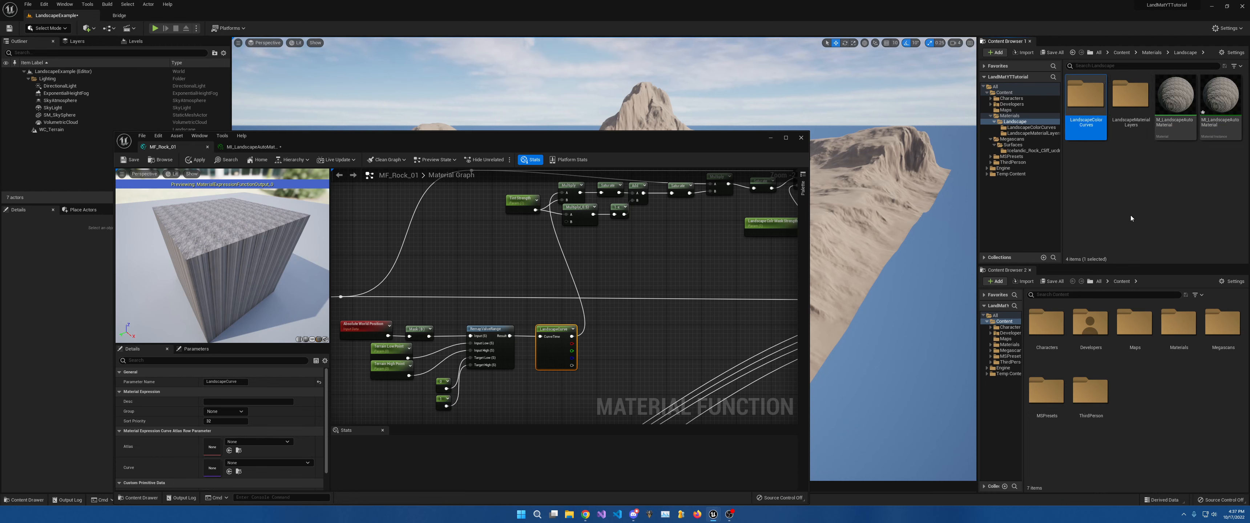
{"action": "double_click", "coordinate": [1080, 115]}
{"action": "right_click", "coordinate": [1080, 116]}
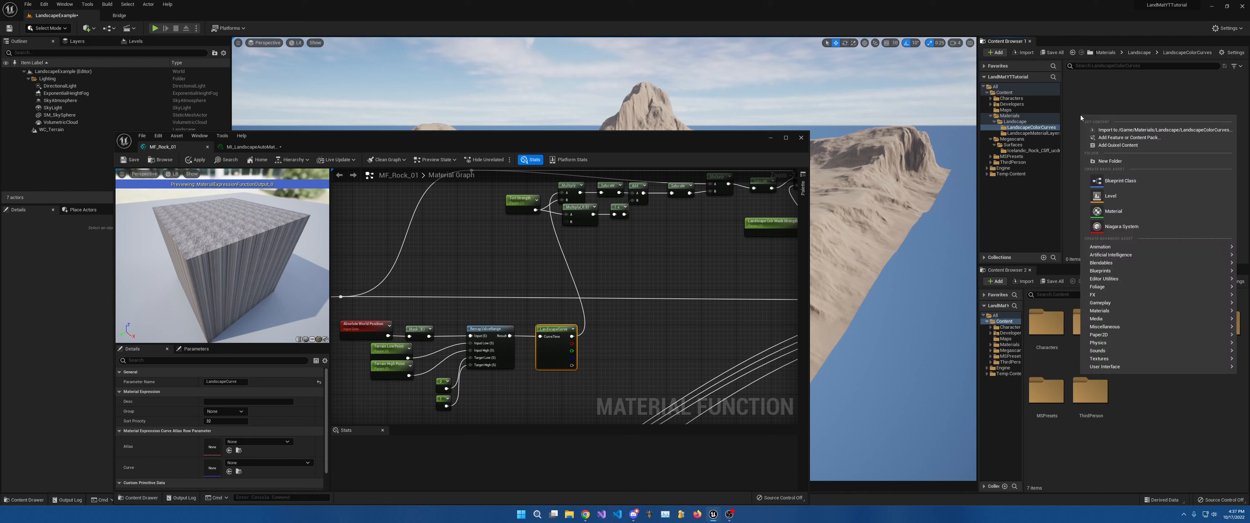
{"action": "mouse_move", "coordinate": [1116, 319]}
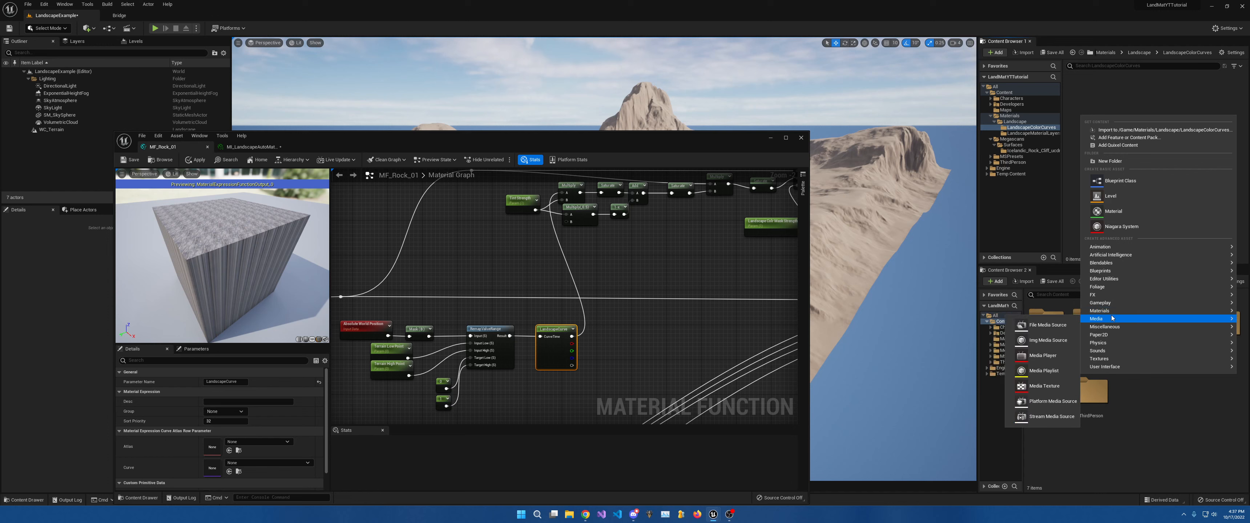
{"action": "mouse_move", "coordinate": [1102, 360]}
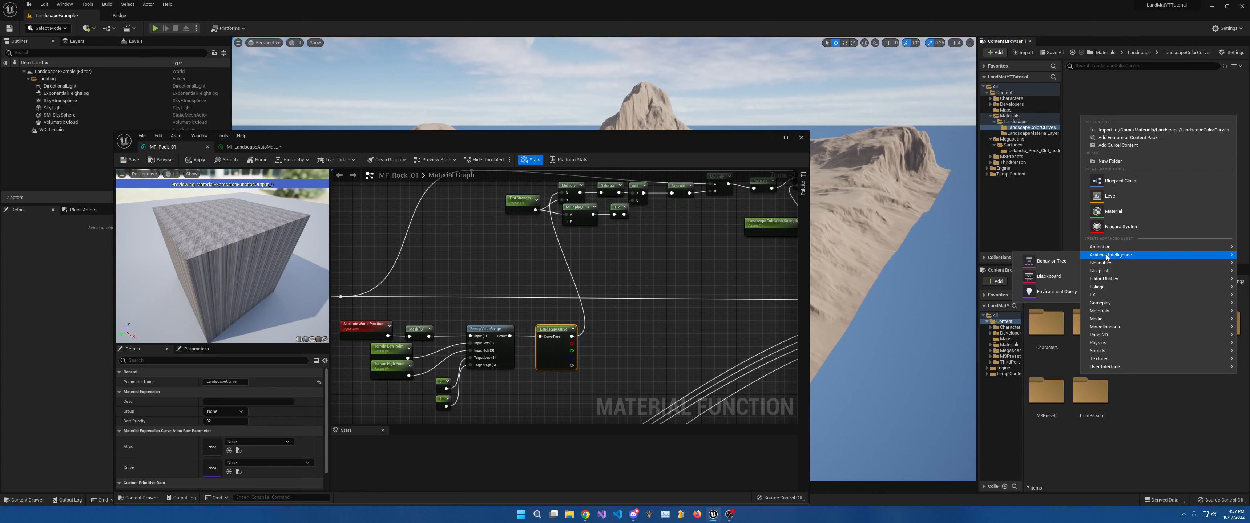
{"action": "mouse_move", "coordinate": [1107, 249]}
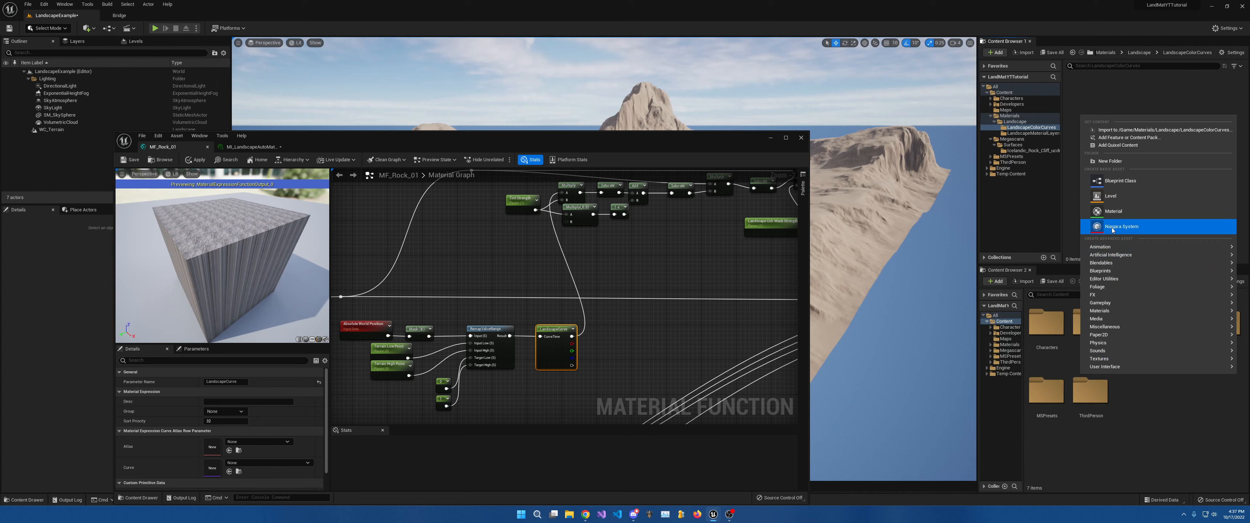
{"action": "left_click", "coordinate": [219, 447]}
{"action": "left_click", "coordinate": [250, 440]}
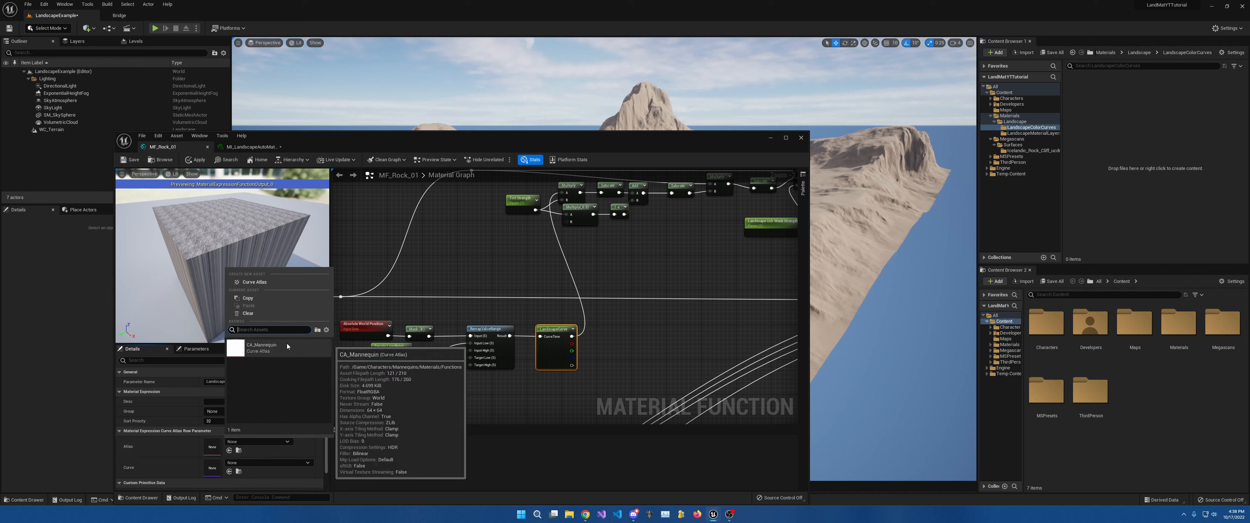
{"action": "left_click", "coordinate": [1129, 123]}
Create a Curve Atlas named CA_LandscapeCurveAtlas in LandscapeColorCurves and assign it as the LandscapeCurve node's atlas.
{"action": "right_click", "coordinate": [1101, 91]}
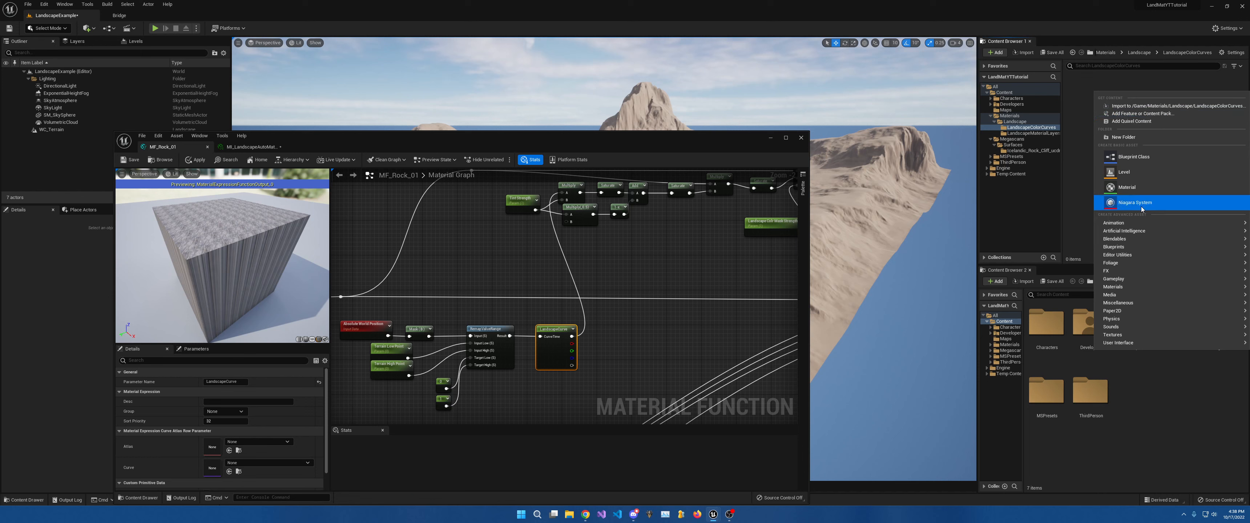
{"action": "mouse_move", "coordinate": [1136, 225]}
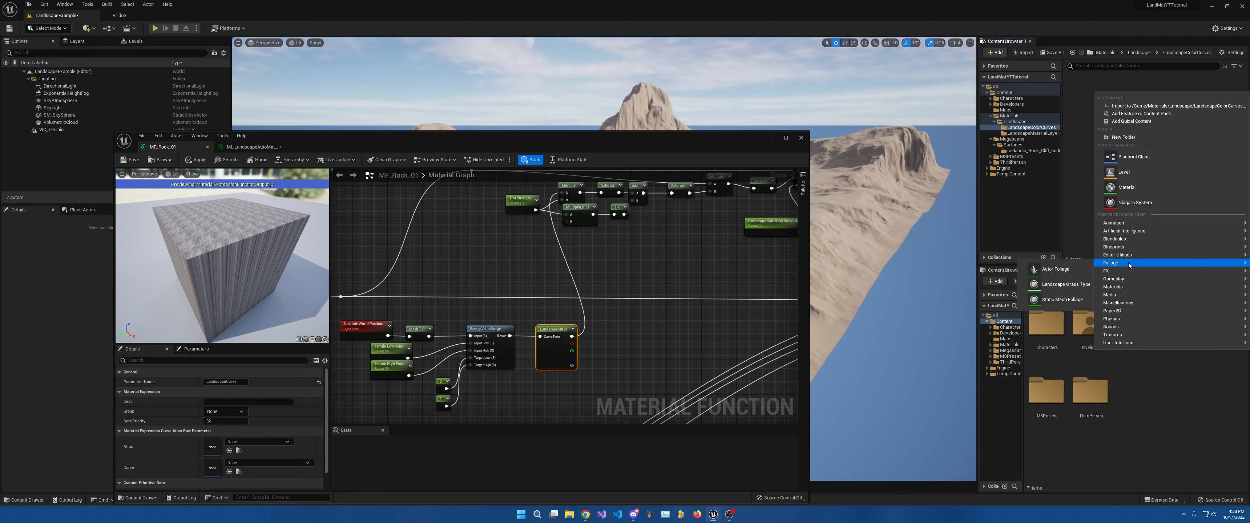
{"action": "mouse_move", "coordinate": [1123, 272]}
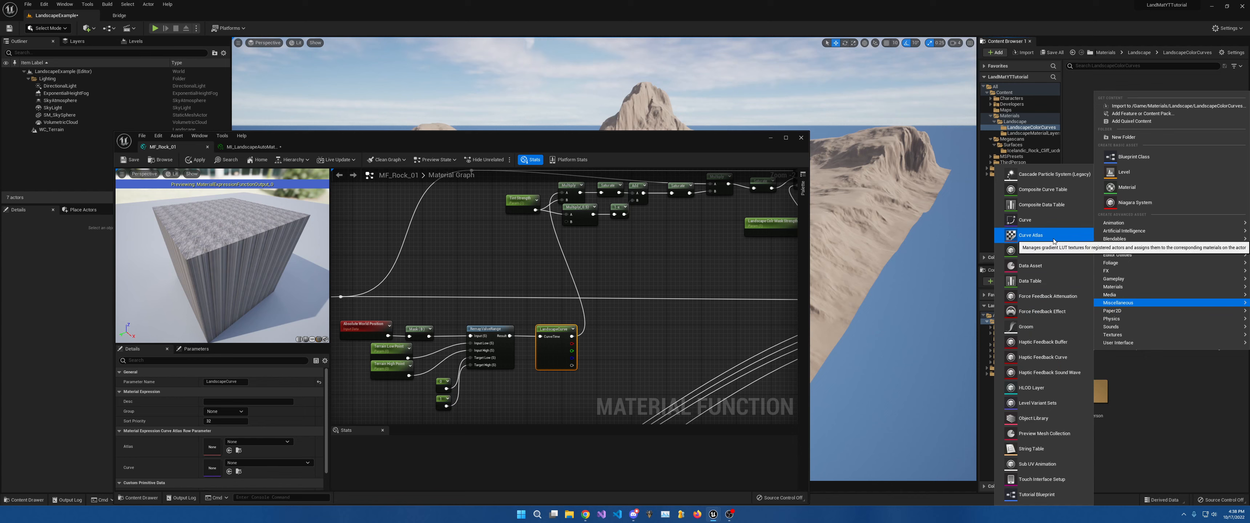
{"action": "left_click", "coordinate": [1047, 241]}
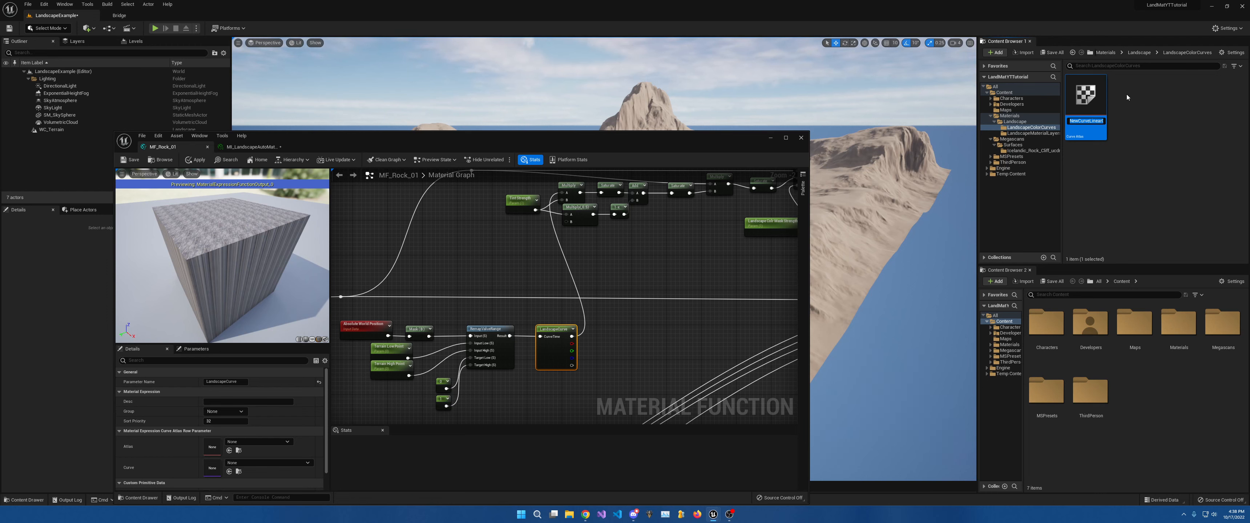
{"action": "type", "text": "CA_Landsca"}
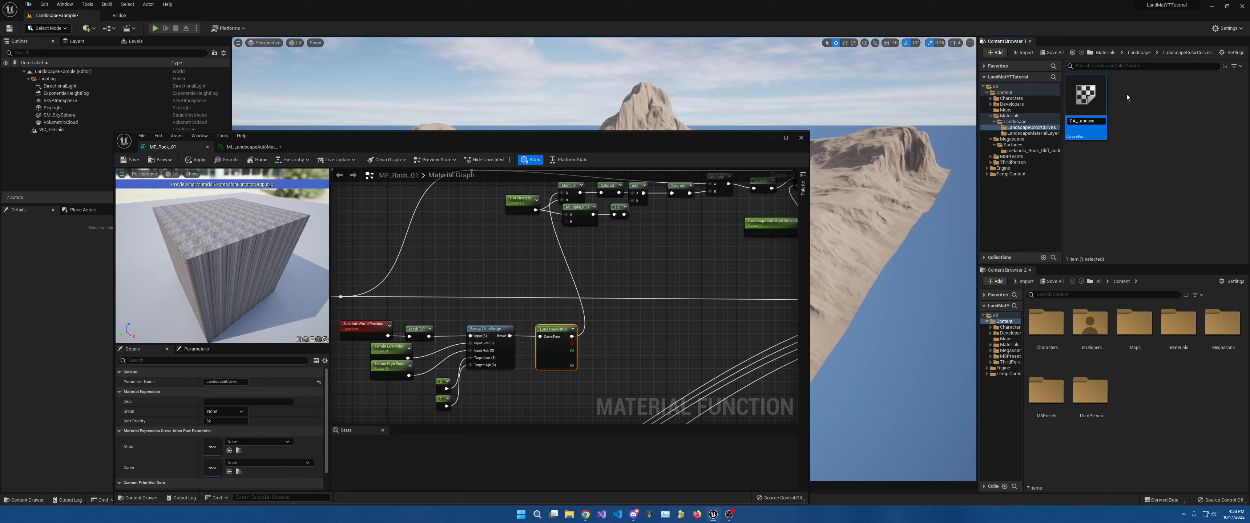
{"action": "type", "text": "peCurve"}
{"action": "type", "text": "A"}
{"action": "type", "text": "tlas"}
{"action": "key", "text": "Return"}
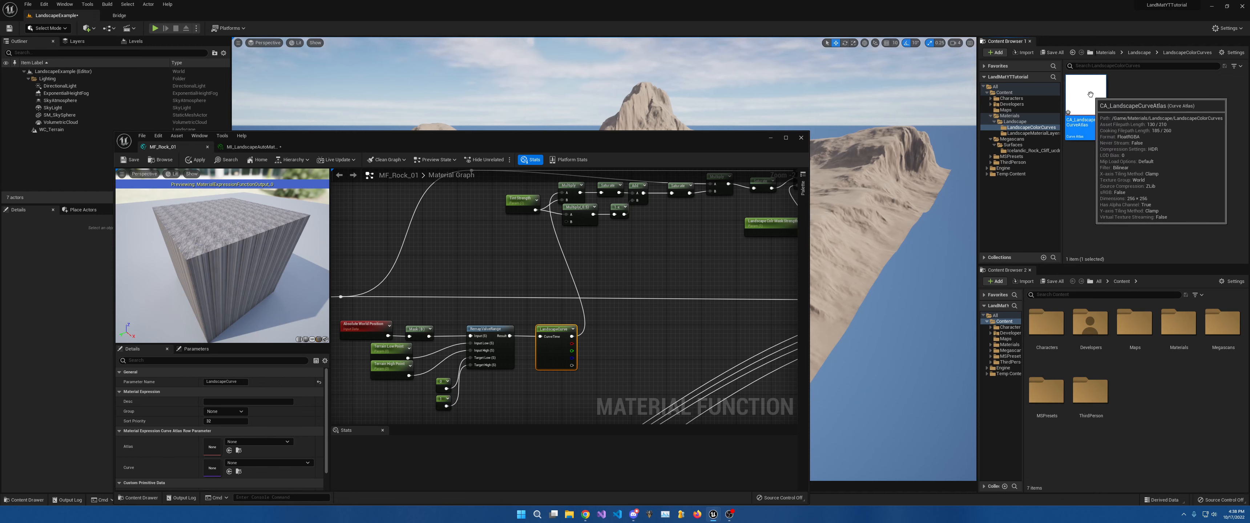
{"action": "left_click_drag", "start_coordinate": [1086, 92], "coordinate": [201, 449]}
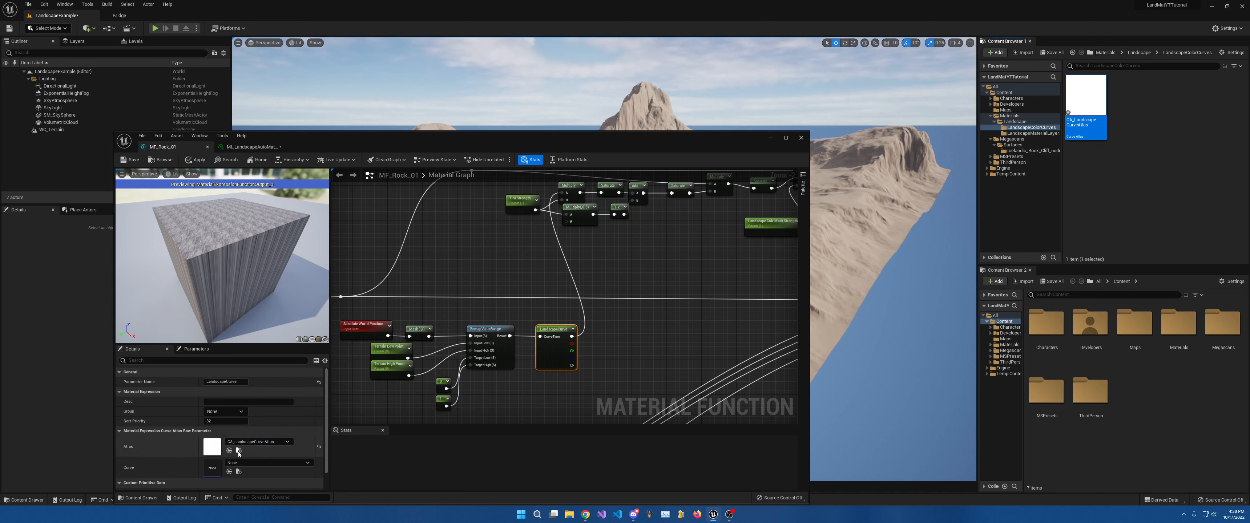
Open CA_LandscapeCurveAtlas and add one element to its Gradient Curves array.
{"action": "double_click", "coordinate": [1092, 97]}
{"action": "left_click_drag", "start_coordinate": [534, 140], "coordinate": [525, 106]}
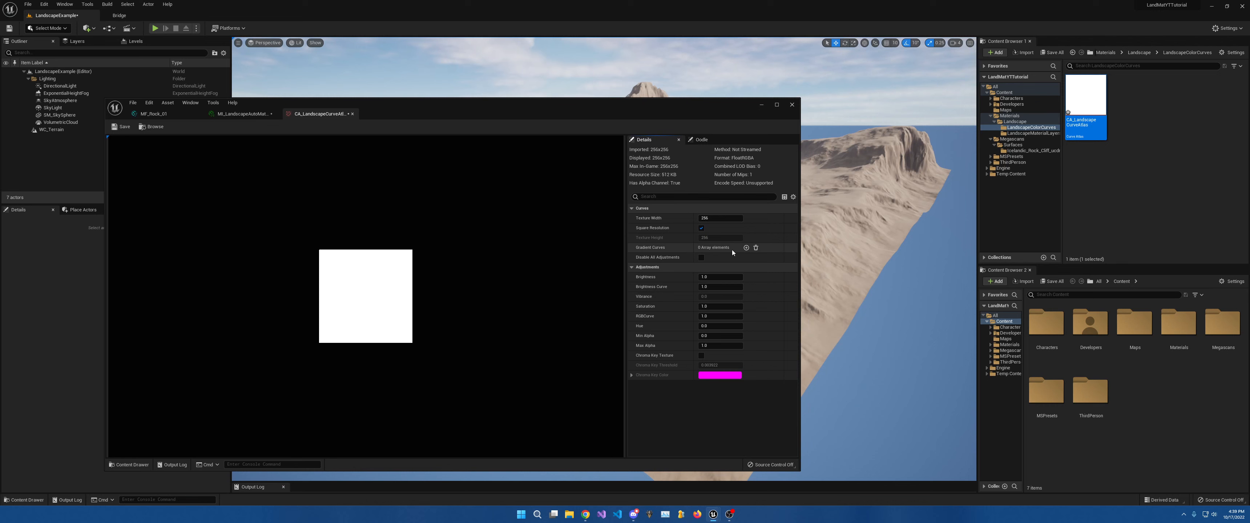
{"action": "left_click", "coordinate": [746, 247]}
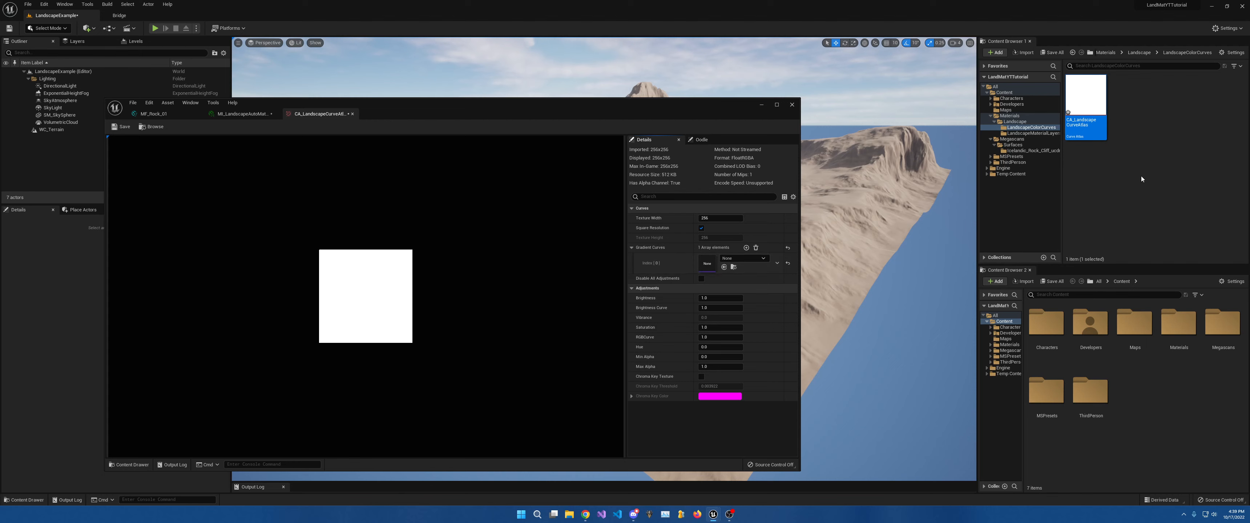
Create a Curve asset of class CurveLinearColor named C_Rock01Curve in the LandscapeColorCurves folder.
{"action": "right_click", "coordinate": [1131, 106]}
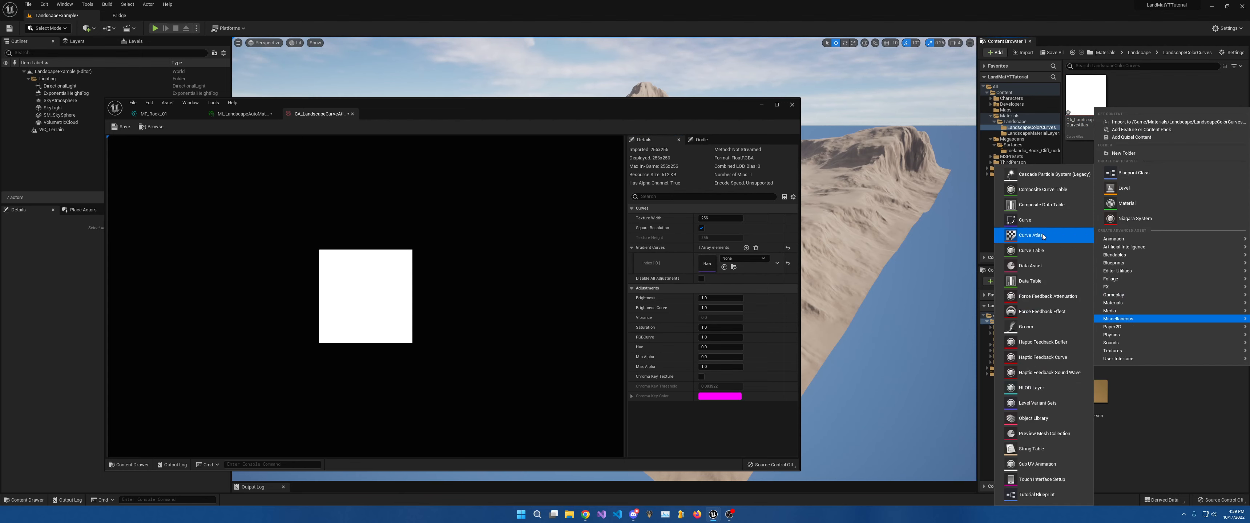
{"action": "left_click", "coordinate": [1041, 224]}
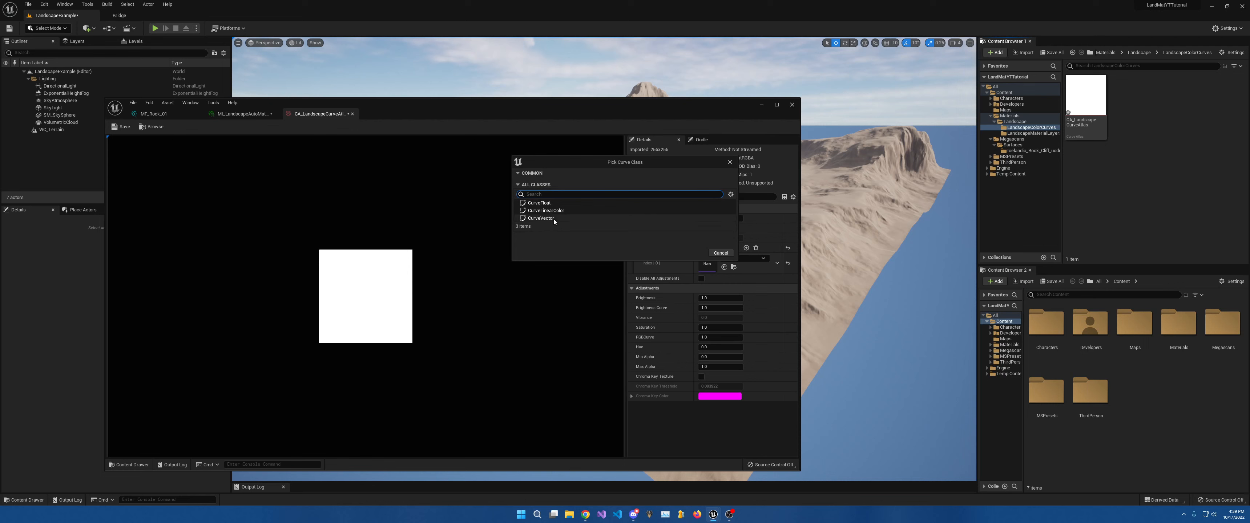
{"action": "left_click", "coordinate": [561, 210]}
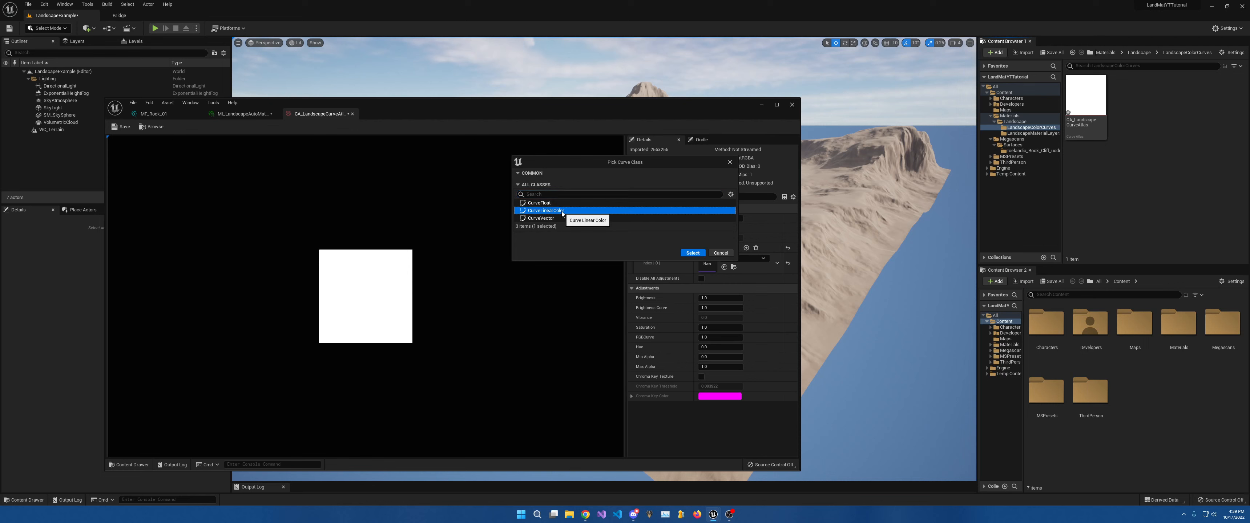
{"action": "left_click", "coordinate": [693, 253]}
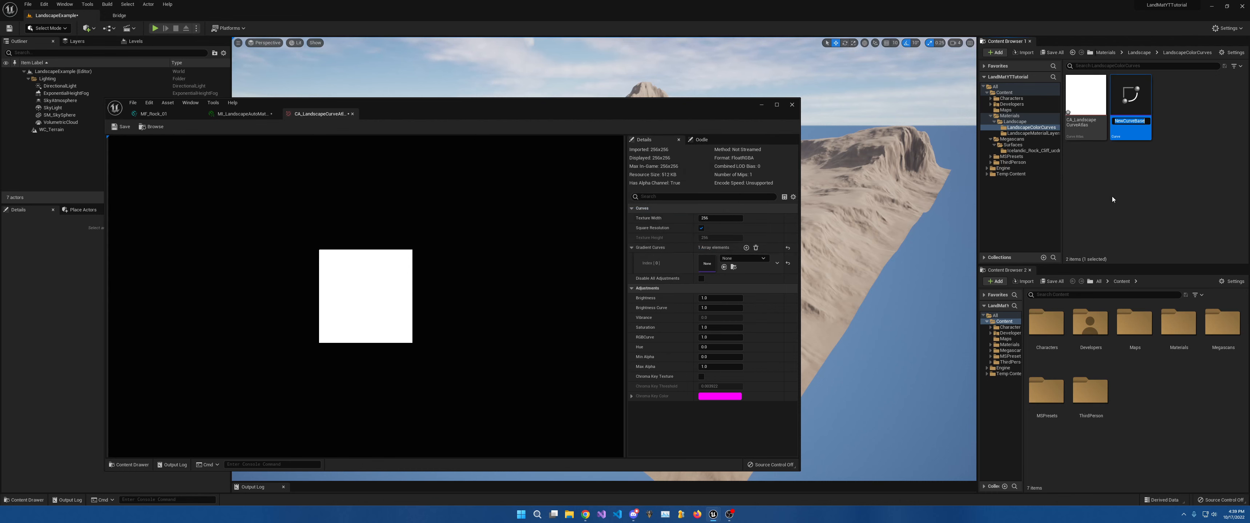
{"action": "type", "text": "C_Rock01"}
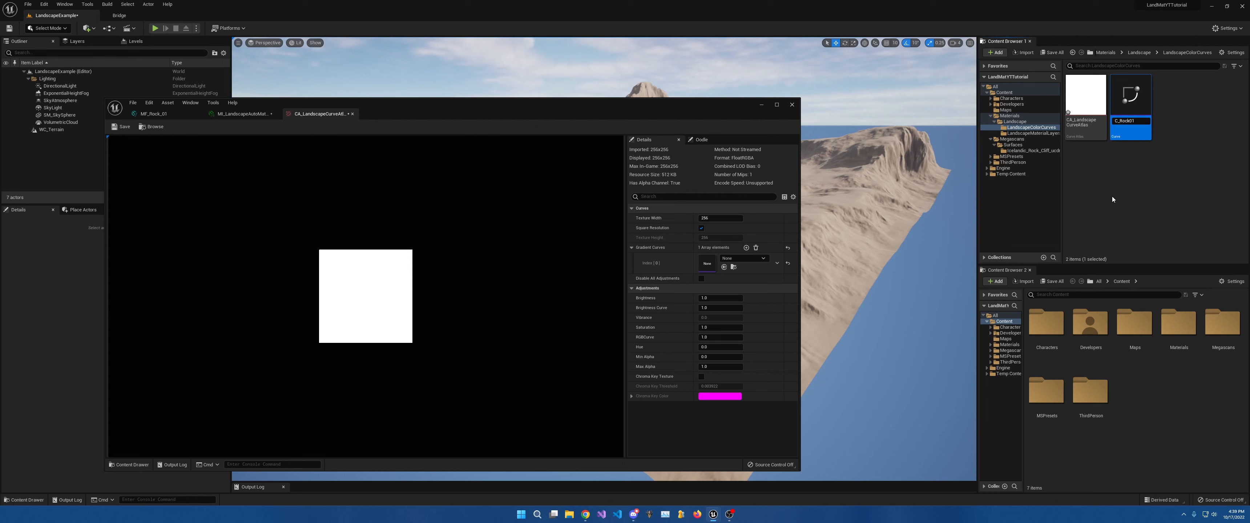
{"action": "type", "text": "rve"}
{"action": "key", "text": "Return"}
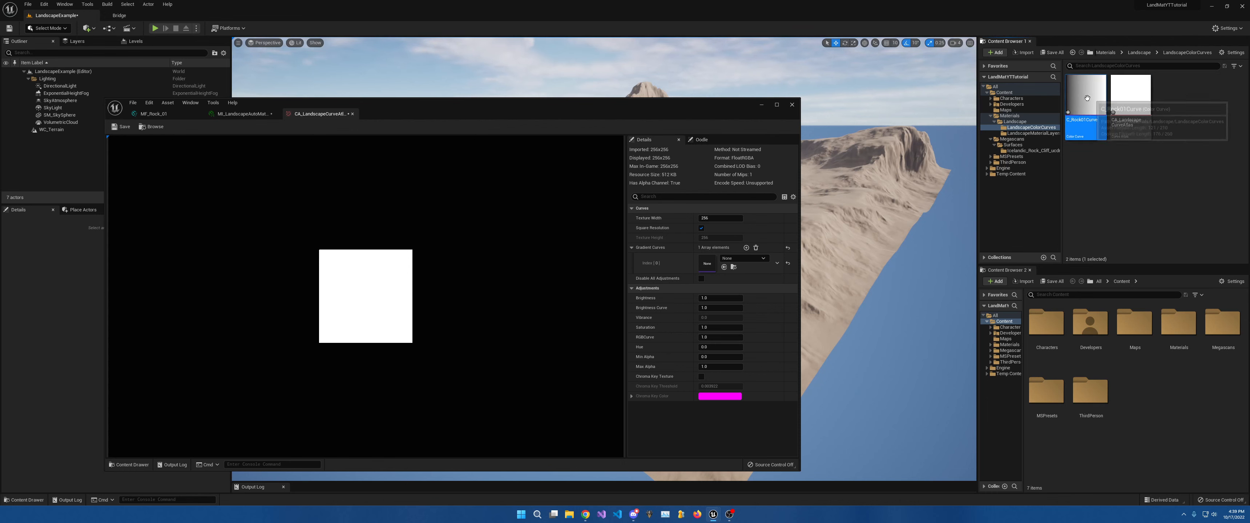
Assign C_Rock01Curve to the atlas's gradient curve element, save the atlas and return to MF_Rock_01.
{"action": "left_click_drag", "start_coordinate": [1085, 97], "coordinate": [715, 265]}
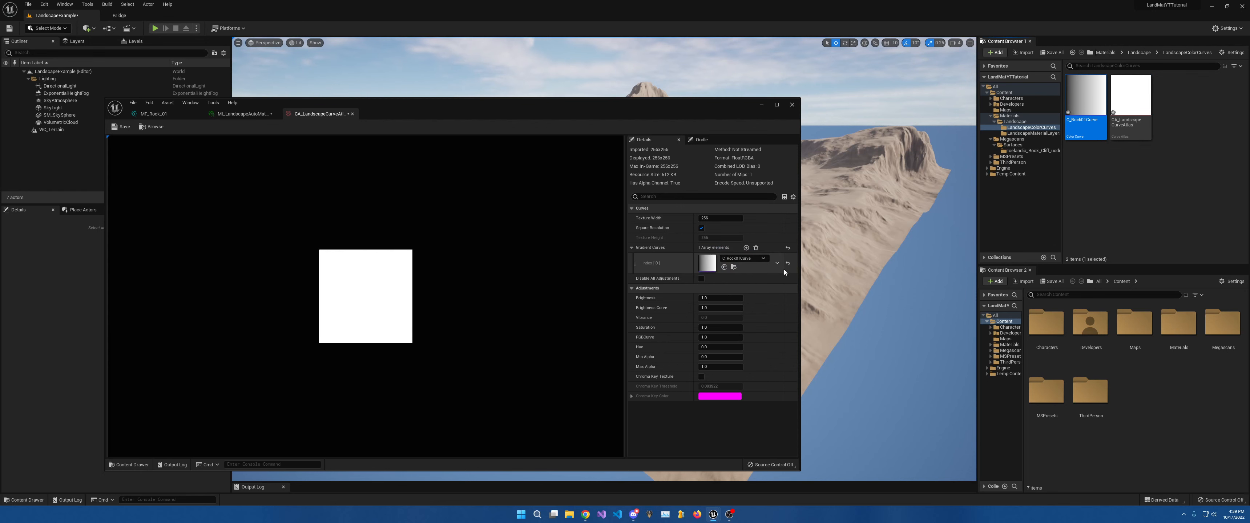
{"action": "left_click", "coordinate": [123, 128]}
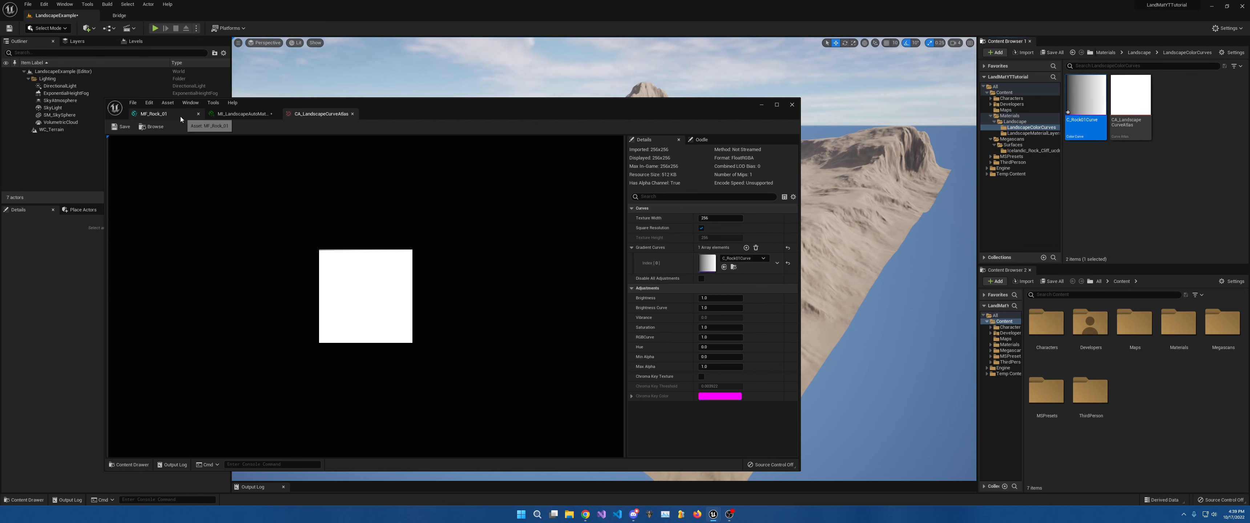
{"action": "left_click", "coordinate": [171, 117]}
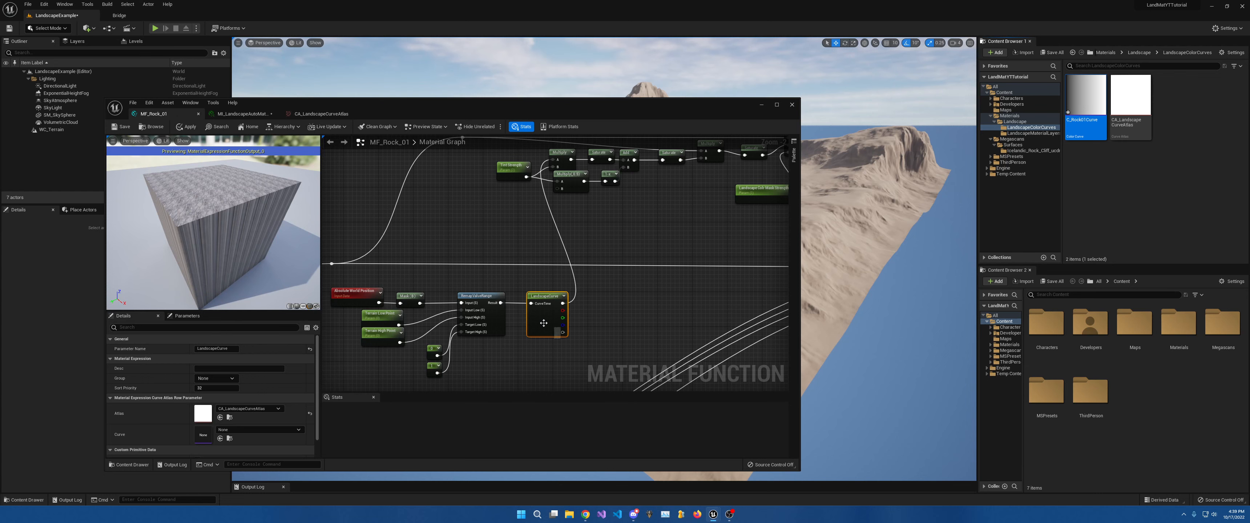
Assign C_Rock01Curve as the curve of the LandscapeCurve node and save the LandscapeExample level.
{"action": "left_click", "coordinate": [258, 430]}
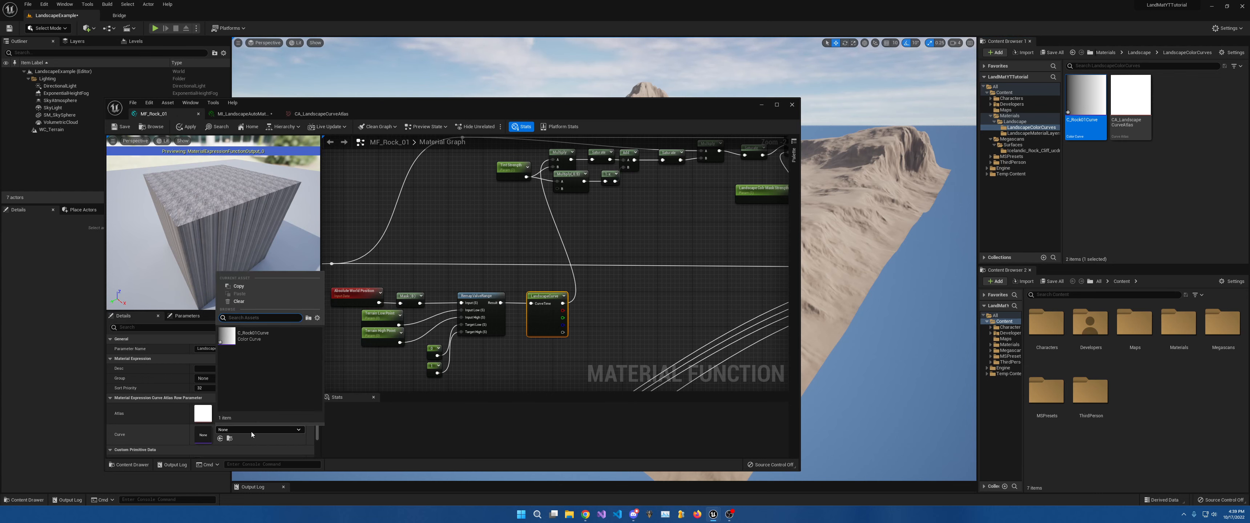
{"action": "left_click", "coordinate": [253, 335]}
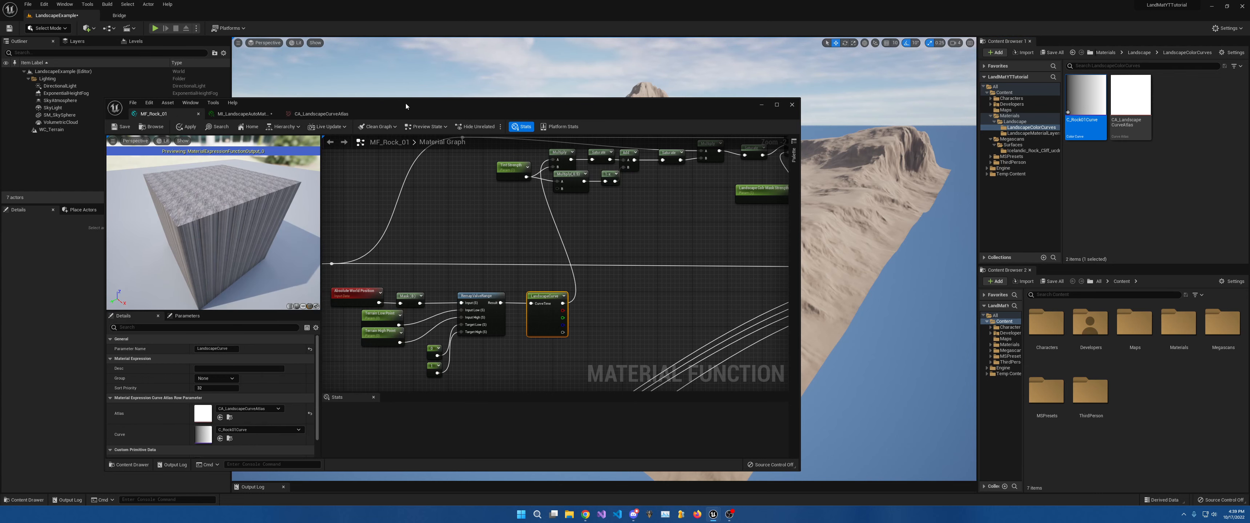
{"action": "left_click_drag", "start_coordinate": [405, 103], "coordinate": [618, 209]}
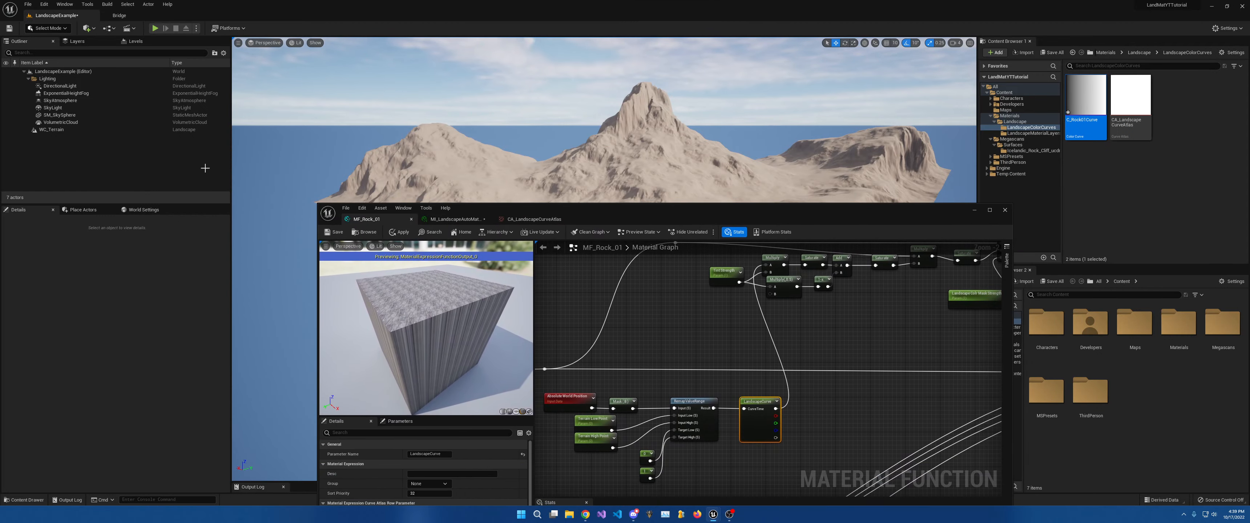
{"action": "left_click", "coordinate": [9, 27]}
Check the terrain and the landscape auto material instance for the new curve and tint parameters.
{"action": "right_click_drag", "start_coordinate": [654, 148], "coordinate": [704, 179]}
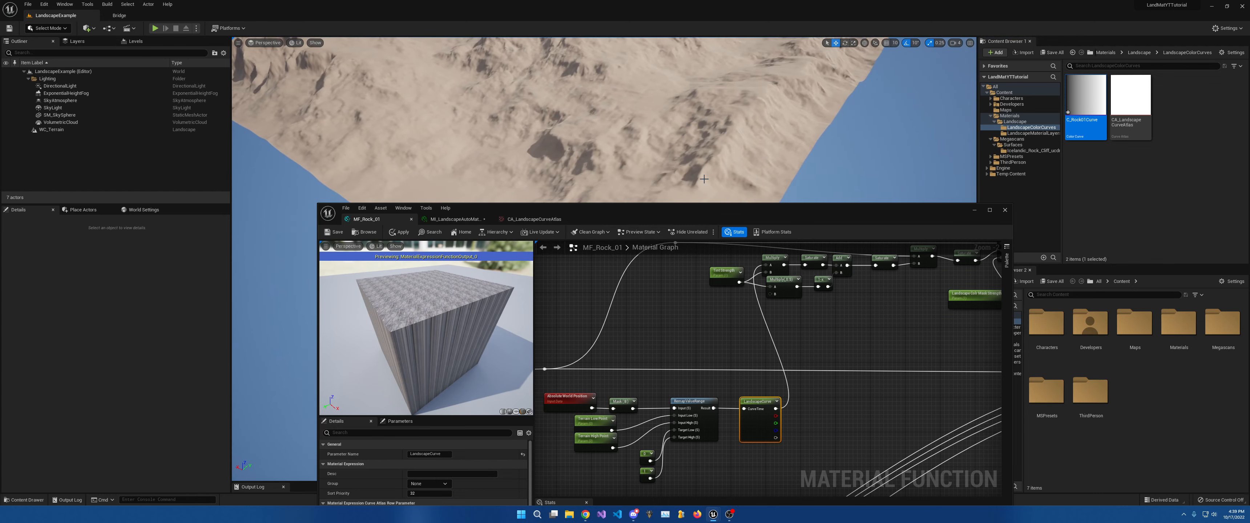
{"action": "right_click_drag", "start_coordinate": [746, 319], "coordinate": [760, 345]}
{"action": "left_click", "coordinate": [452, 218]}
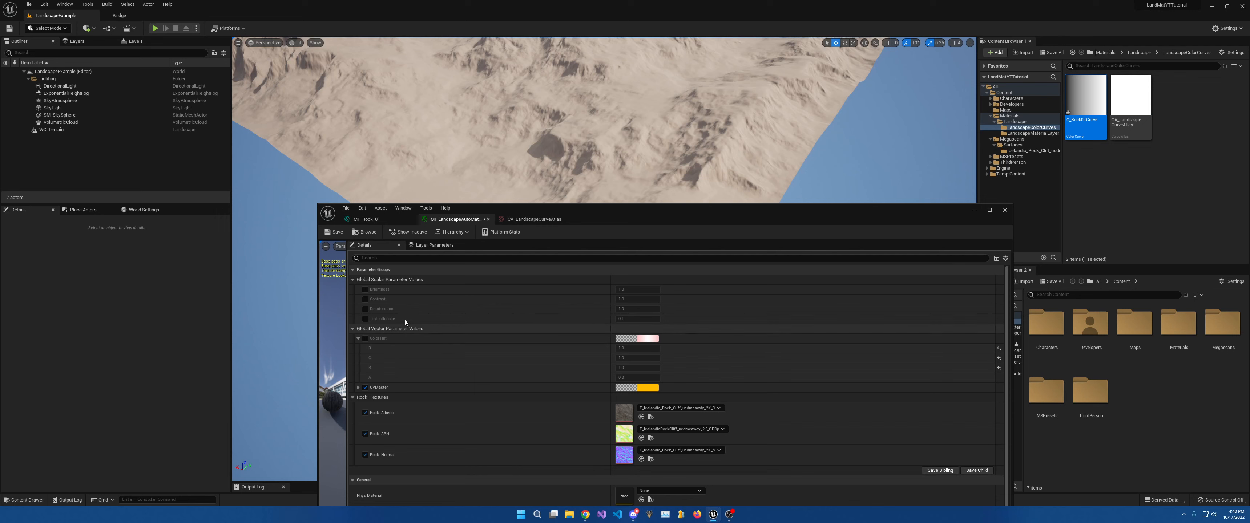
{"action": "left_click_drag", "start_coordinate": [519, 212], "coordinate": [481, 170]}
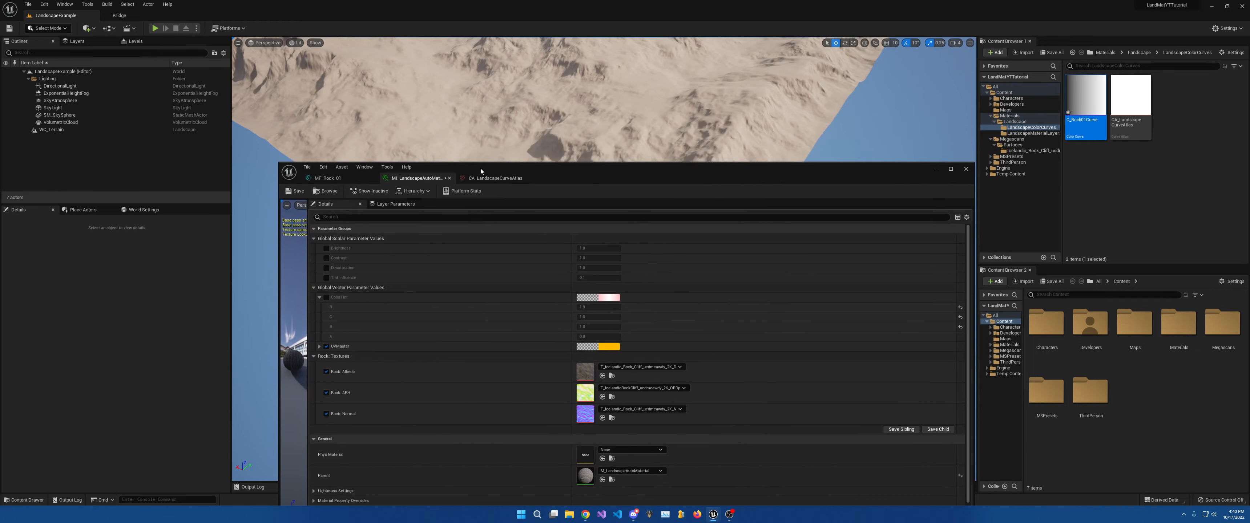
{"action": "left_click", "coordinate": [494, 178]}
{"action": "left_click", "coordinate": [416, 178]}
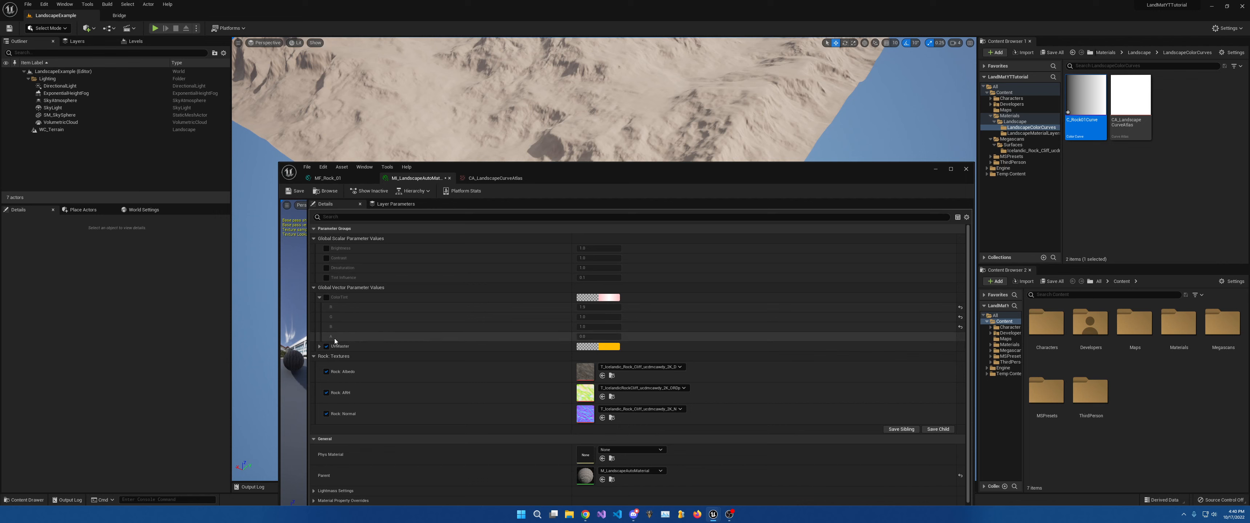
In MF_Rock_01, connect the final Saturate node's output to the material attributes' Base Color input, replacing the existing connection.
{"action": "left_click", "coordinate": [361, 180]}
{"action": "right_click_drag", "start_coordinate": [745, 241], "coordinate": [626, 262]}
{"action": "scroll", "coordinate": [626, 261], "scroll_direction": "down", "scroll_amount": 4}
{"action": "scroll", "coordinate": [722, 245], "scroll_direction": "up", "scroll_amount": 4}
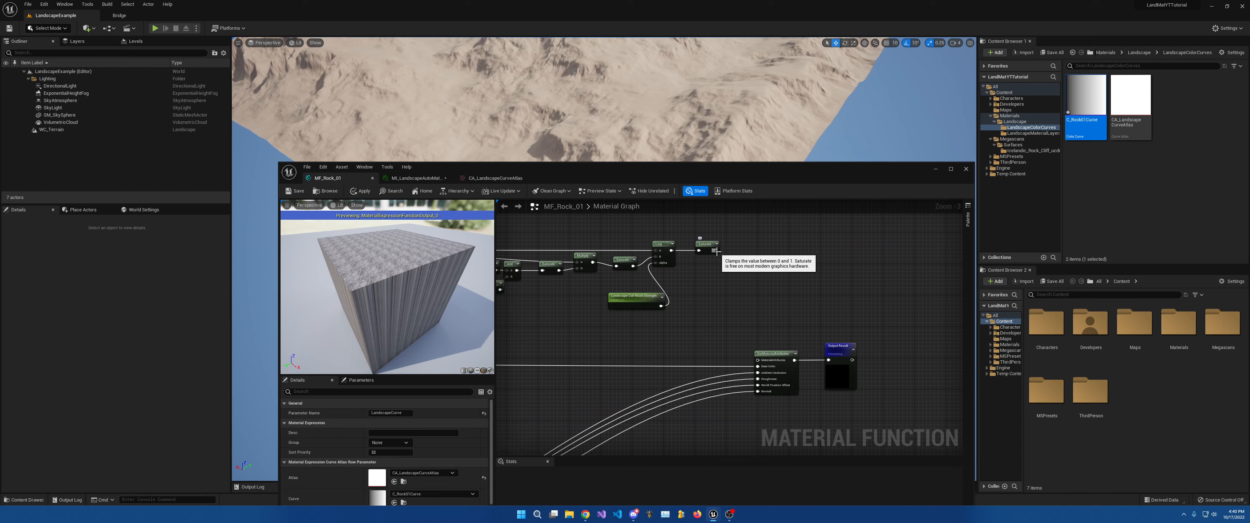
{"action": "left_click_drag", "start_coordinate": [716, 251], "coordinate": [758, 373]}
{"action": "left_click_drag", "start_coordinate": [757, 369], "coordinate": [758, 367]}
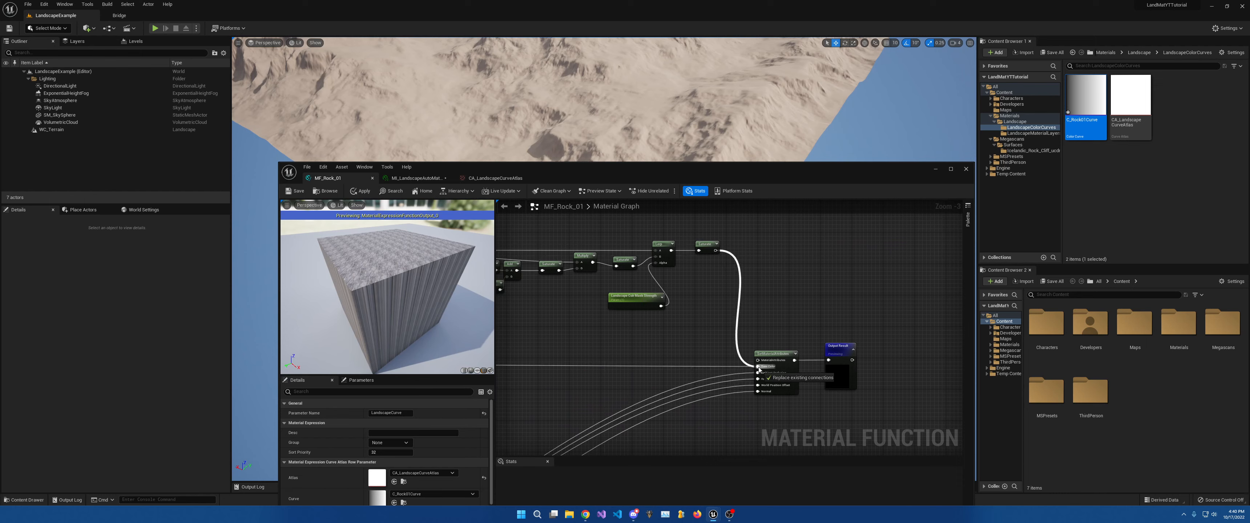
Raise the default value of the Terrain High Point parameter, check the preview cube and save MF_Rock_01.
{"action": "right_click_drag", "start_coordinate": [651, 334], "coordinate": [864, 291]}
{"action": "left_click_drag", "start_coordinate": [434, 315], "coordinate": [373, 307]}
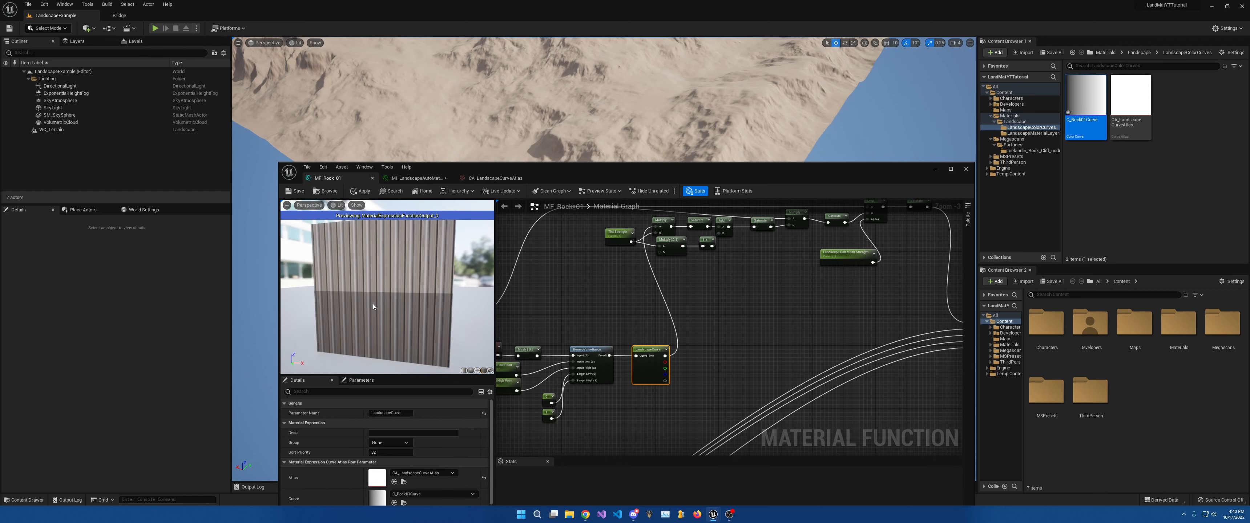
{"action": "scroll", "coordinate": [566, 308], "scroll_direction": "up", "scroll_amount": 2}
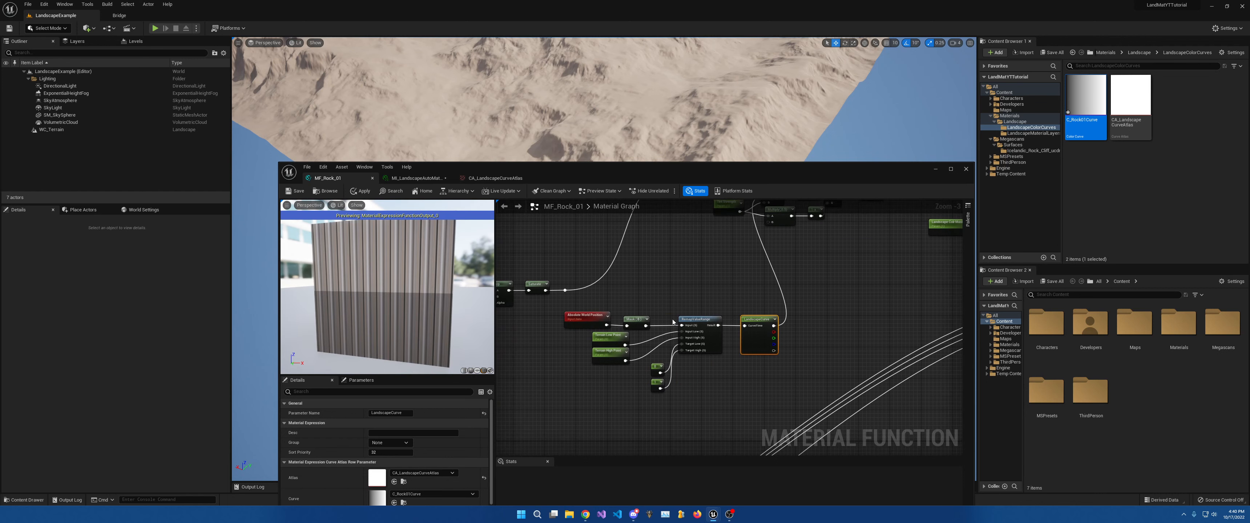
{"action": "scroll", "coordinate": [607, 350], "scroll_direction": "up", "scroll_amount": 2}
{"action": "left_click", "coordinate": [607, 350]}
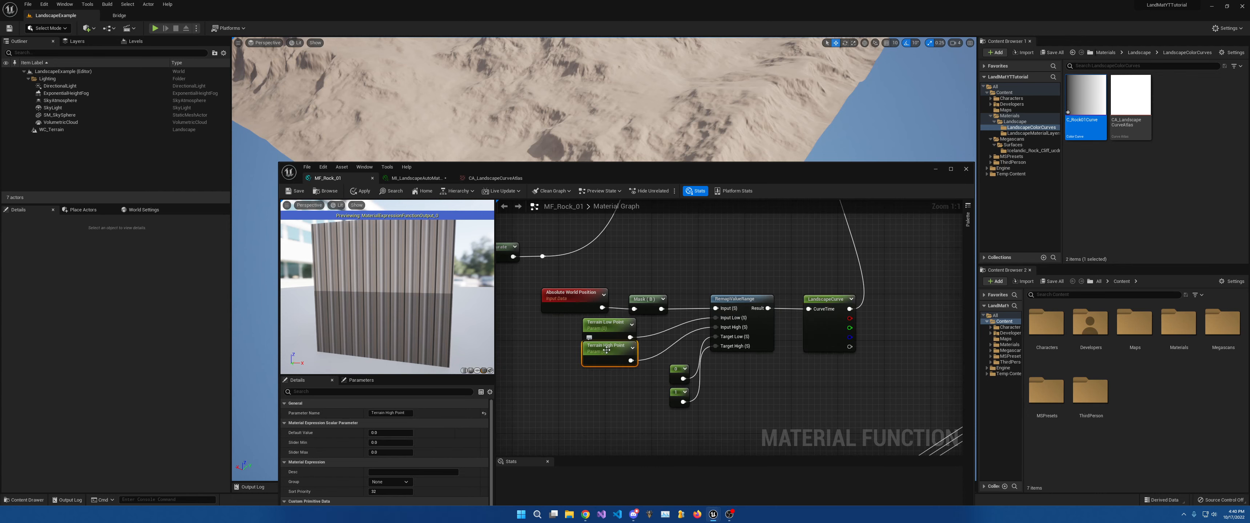
{"action": "left_click", "coordinate": [386, 433]}
{"action": "key", "text": "Return"}
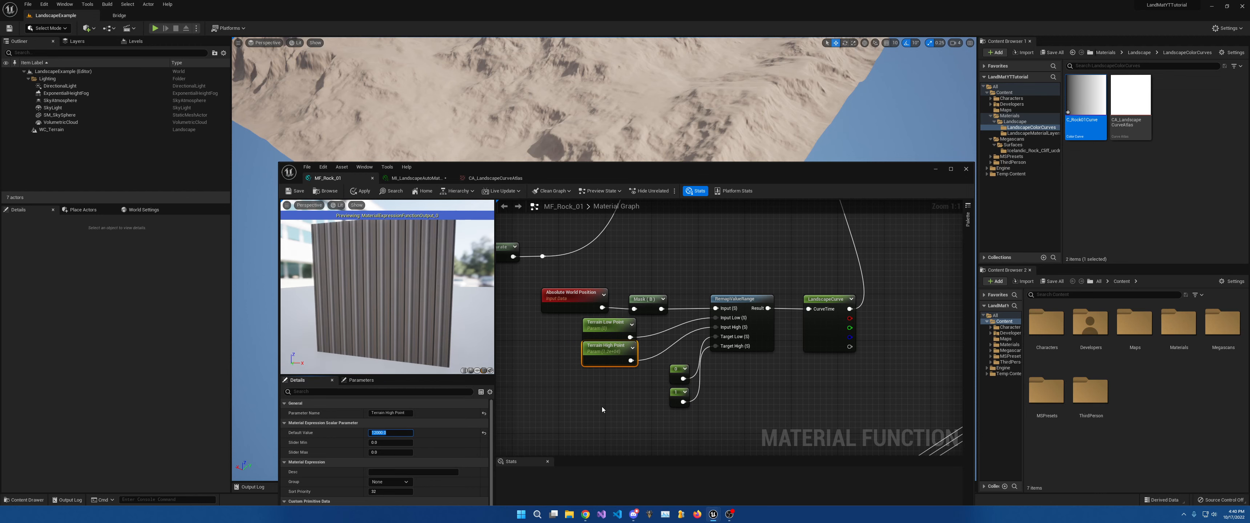
{"action": "left_click_drag", "start_coordinate": [404, 299], "coordinate": [330, 339]}
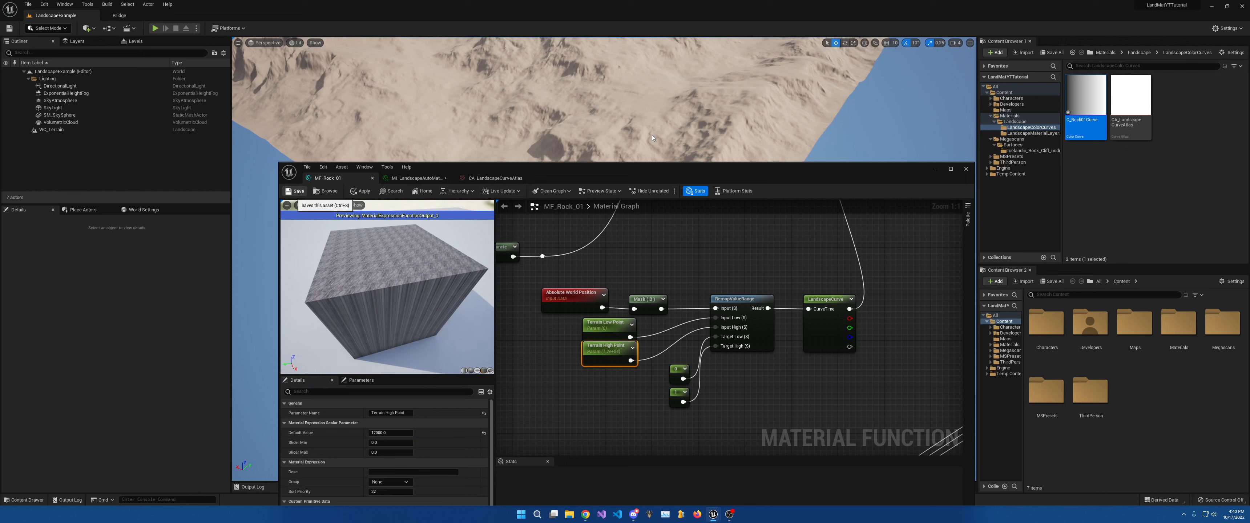
Override Tint Strength in the landscape auto material instance and set it to 2.
{"action": "right_click_drag", "start_coordinate": [604, 104], "coordinate": [604, 54]}
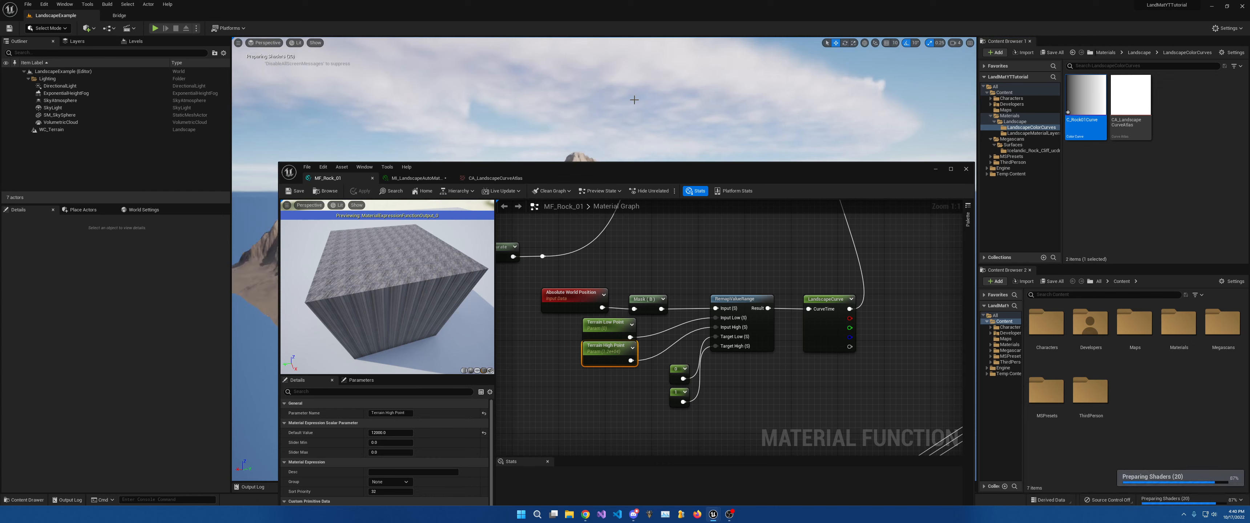
{"action": "right_click_drag", "start_coordinate": [670, 102], "coordinate": [670, 131]}
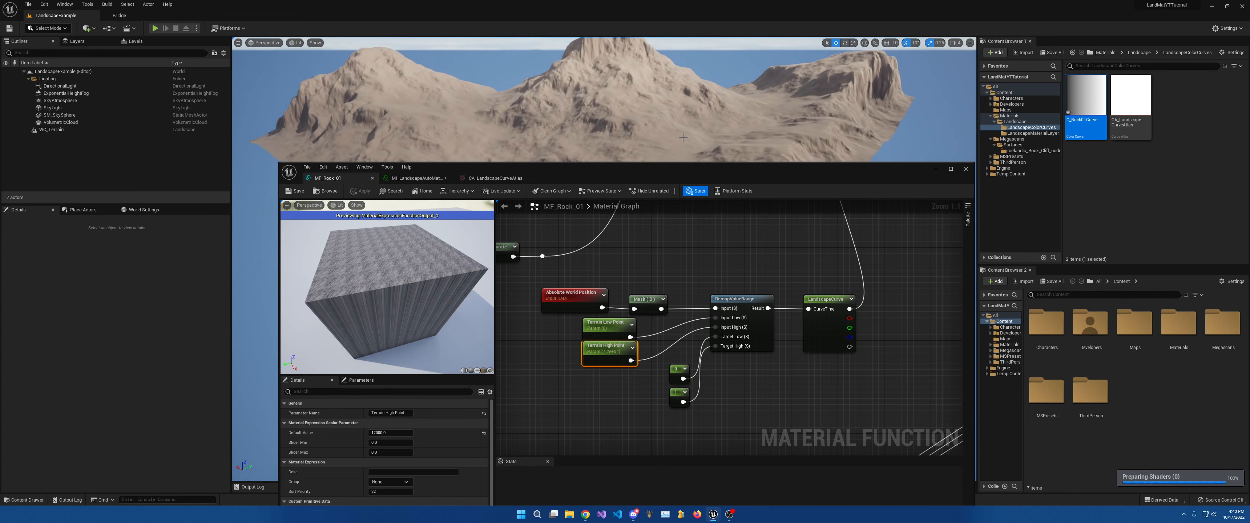
{"action": "left_click_drag", "start_coordinate": [694, 178], "coordinate": [670, 326]}
{"action": "right_click_drag", "start_coordinate": [615, 136], "coordinate": [626, 119]}
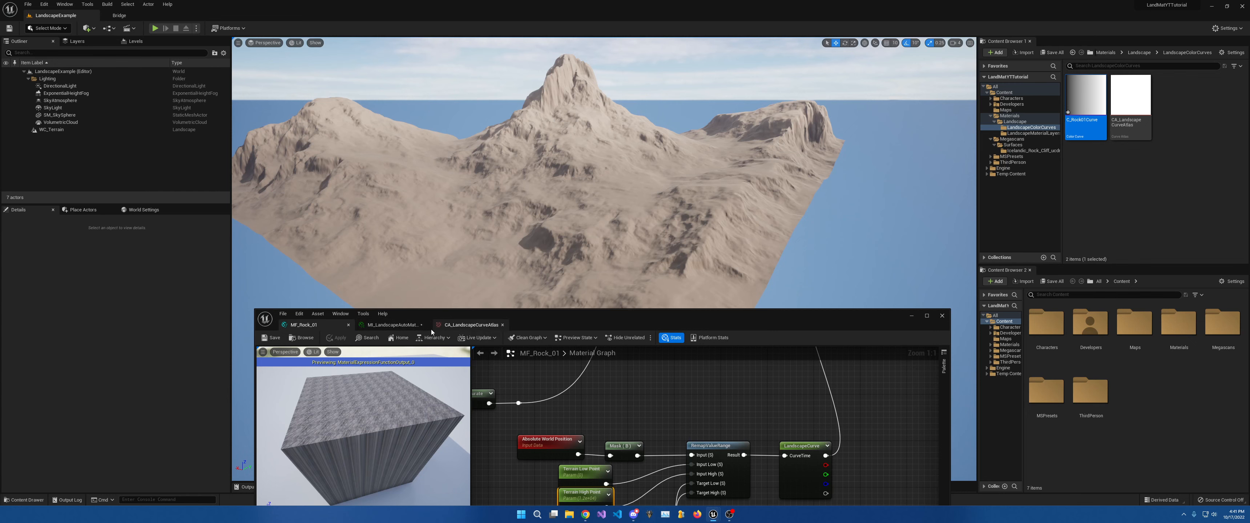
{"action": "left_click", "coordinate": [392, 325]}
{"action": "left_click_drag", "start_coordinate": [484, 306], "coordinate": [630, 224]}
{"action": "left_click", "coordinate": [448, 412]}
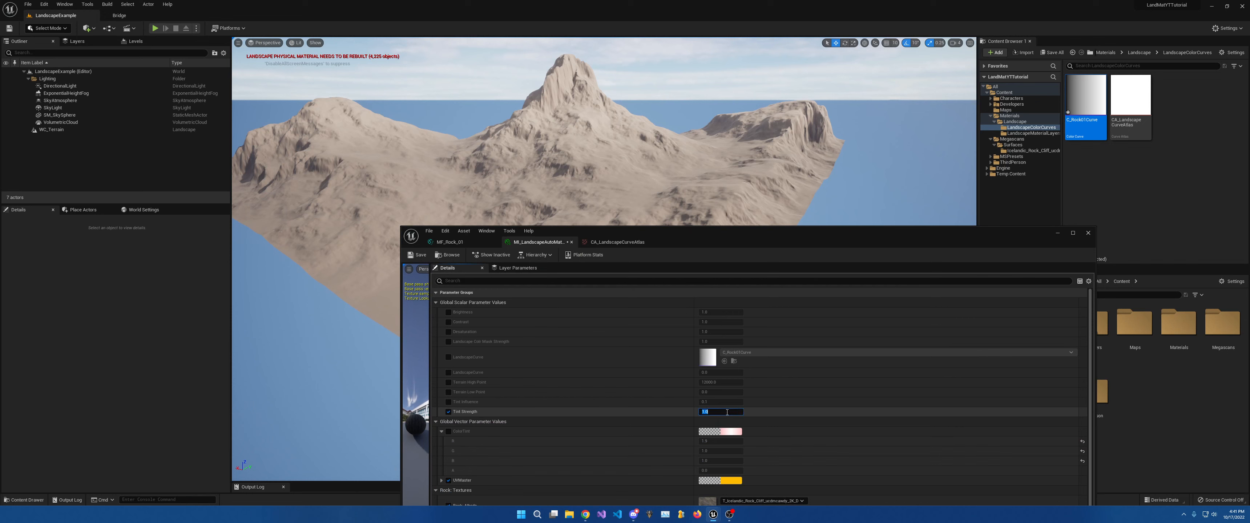
{"action": "type", "text": "2"}
{"action": "key", "text": "Return"}
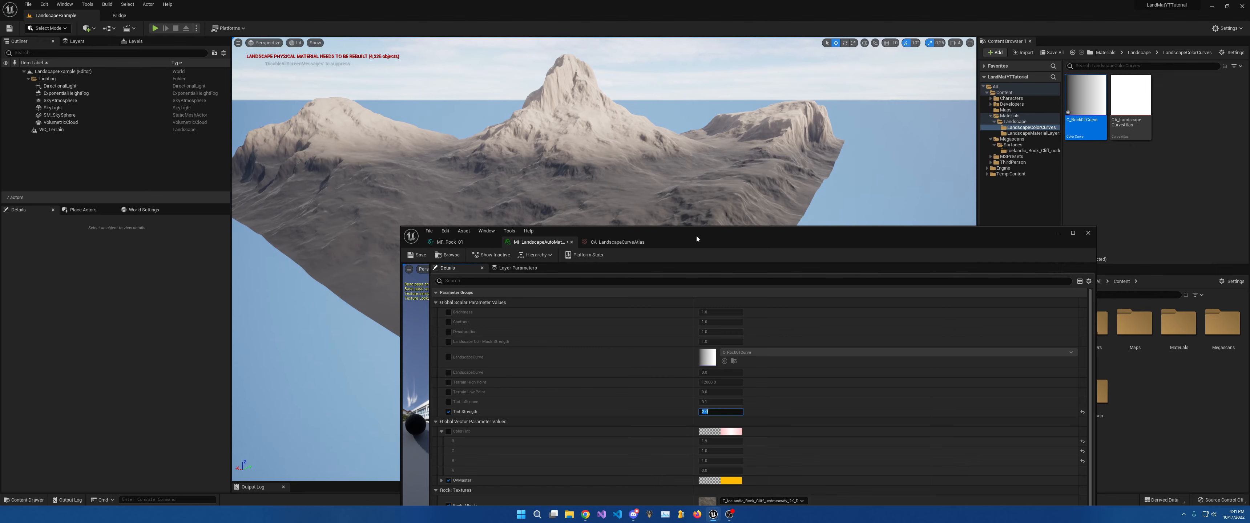
Inspect the tinted mountain up close and open the C_Rock01Curve asset for editing.
{"action": "left_click_drag", "start_coordinate": [696, 239], "coordinate": [692, 339]}
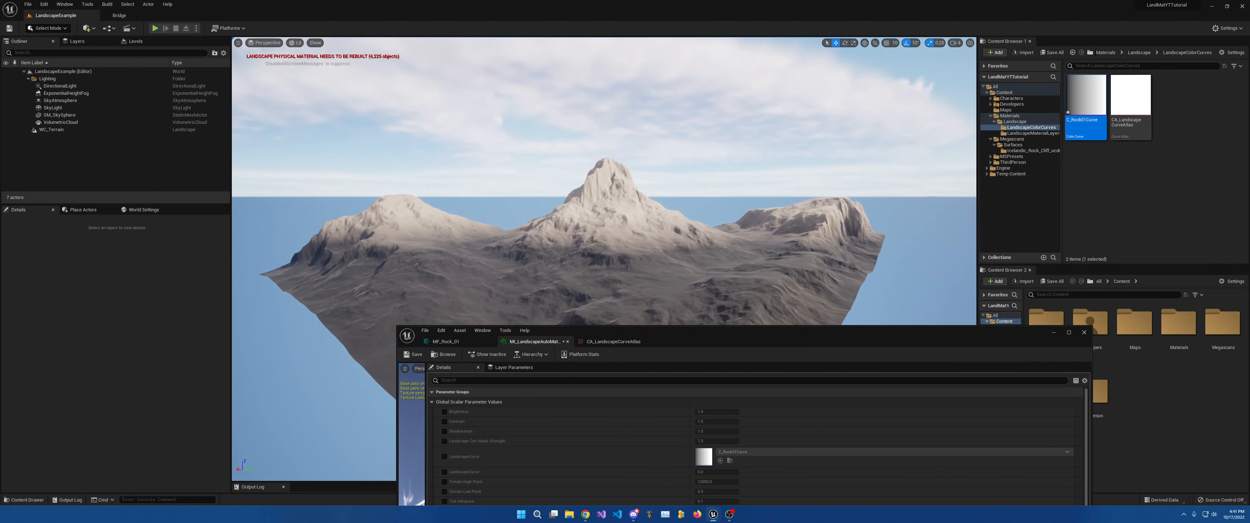
{"action": "key", "text": "w"}
{"action": "right_click_drag", "start_coordinate": [630, 253], "coordinate": [680, 243]}
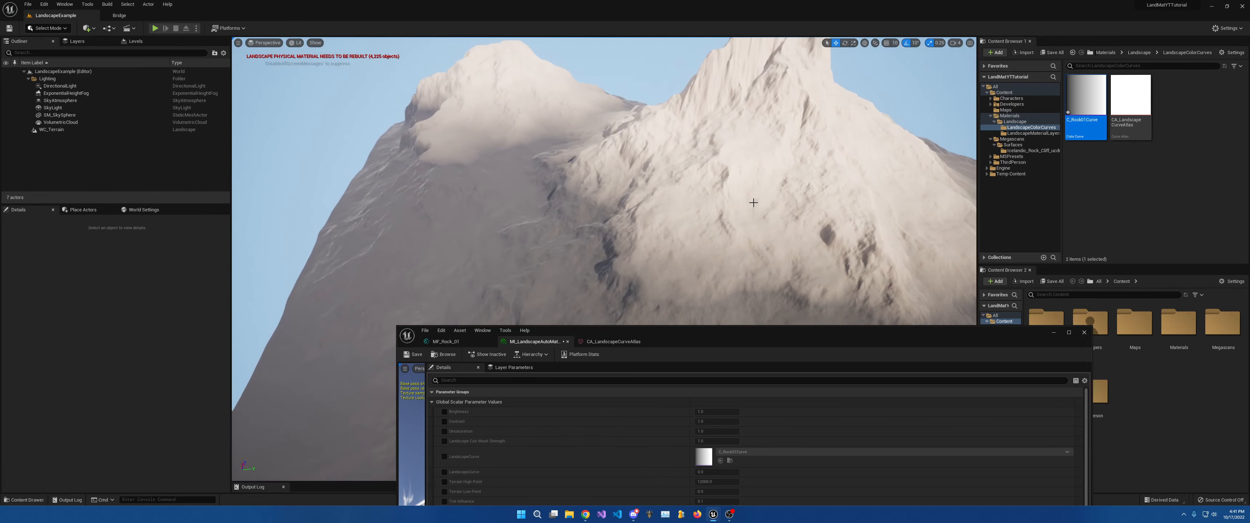
{"action": "left_click_drag", "start_coordinate": [828, 358], "coordinate": [604, 272]}
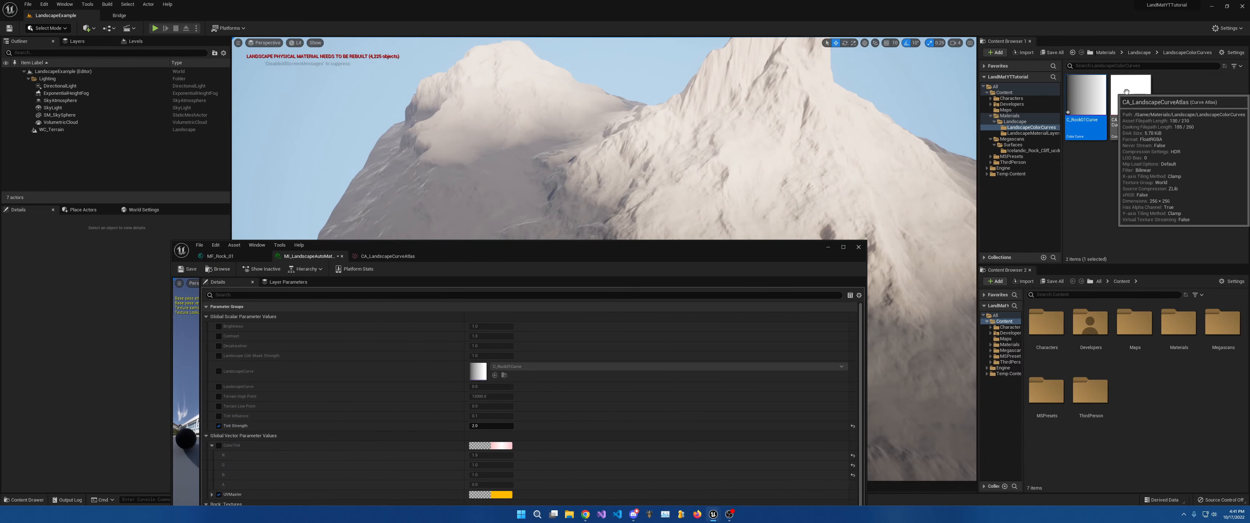
{"action": "double_click", "coordinate": [1094, 115]}
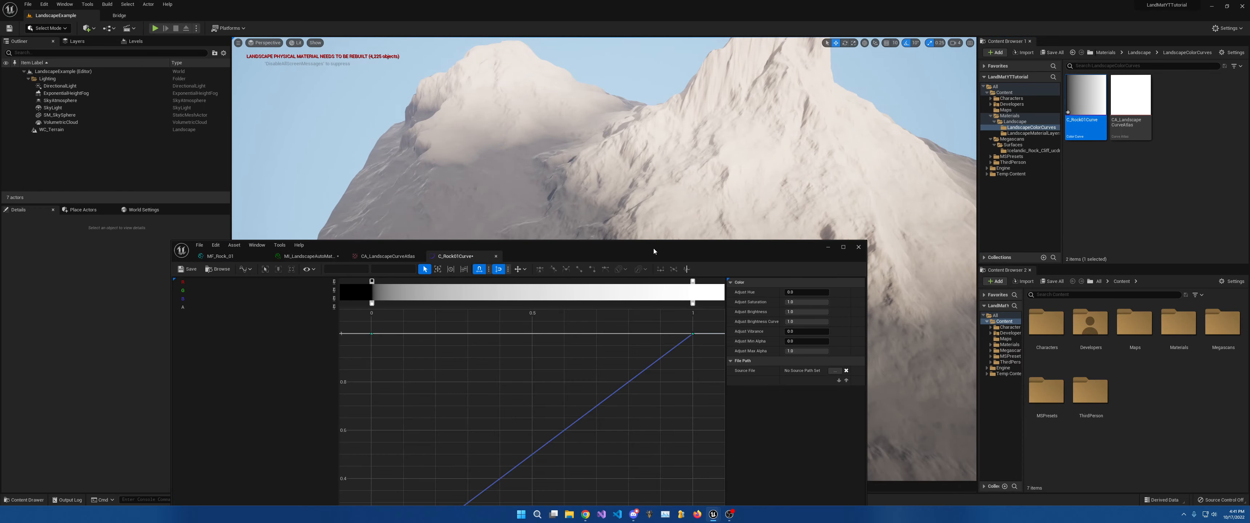
{"action": "left_click_drag", "start_coordinate": [653, 247], "coordinate": [818, 127]}
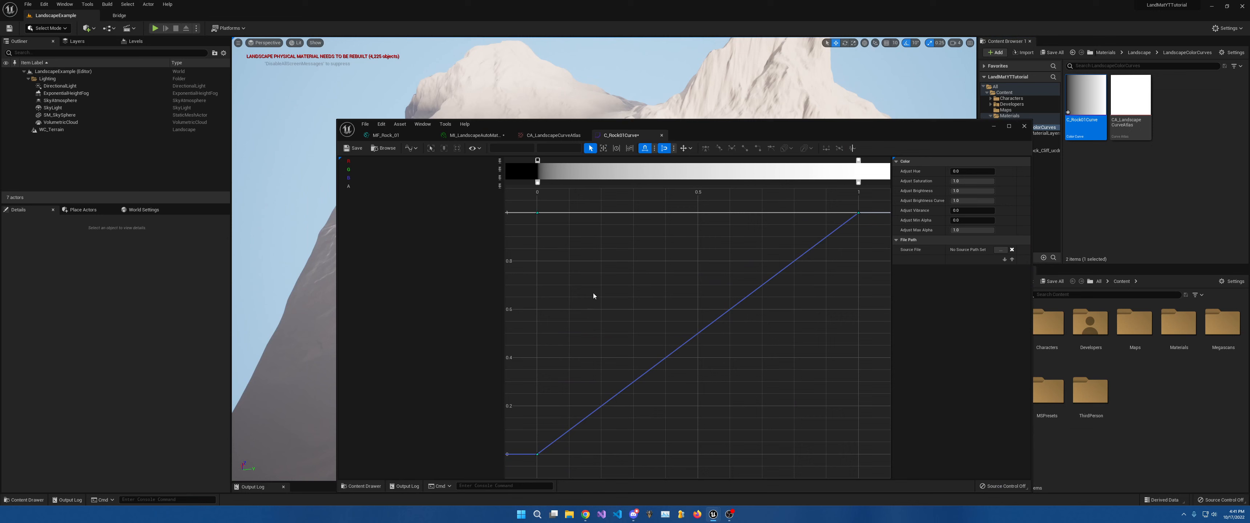
Change the first colour stop of C_Rock01Curve to a muted grey-blue, keeping the terrain in view beside the colour picker.
{"action": "double_click", "coordinate": [538, 160]}
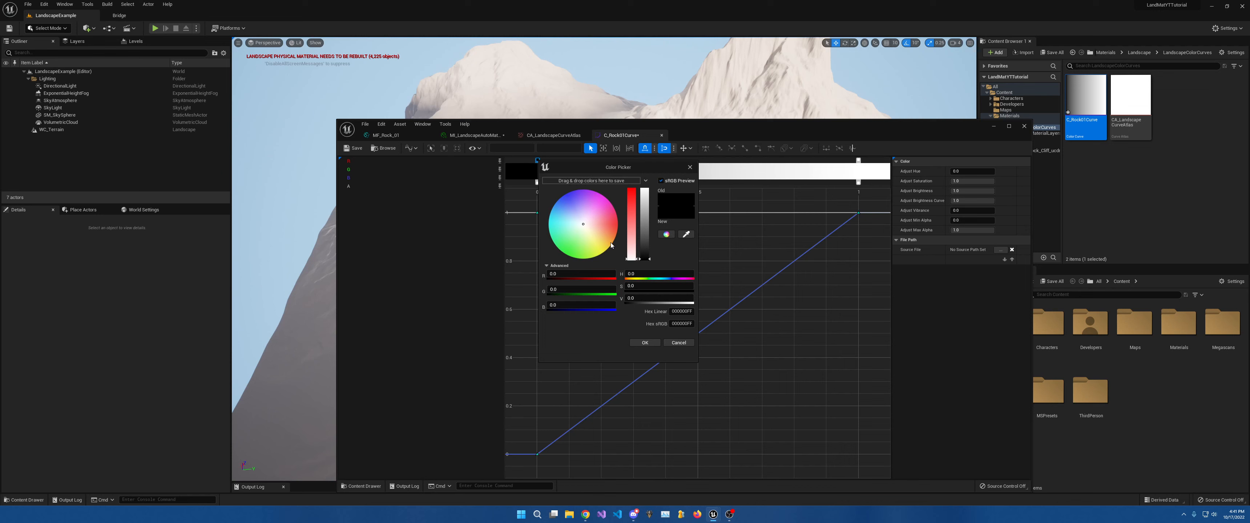
{"action": "left_click", "coordinate": [576, 217]}
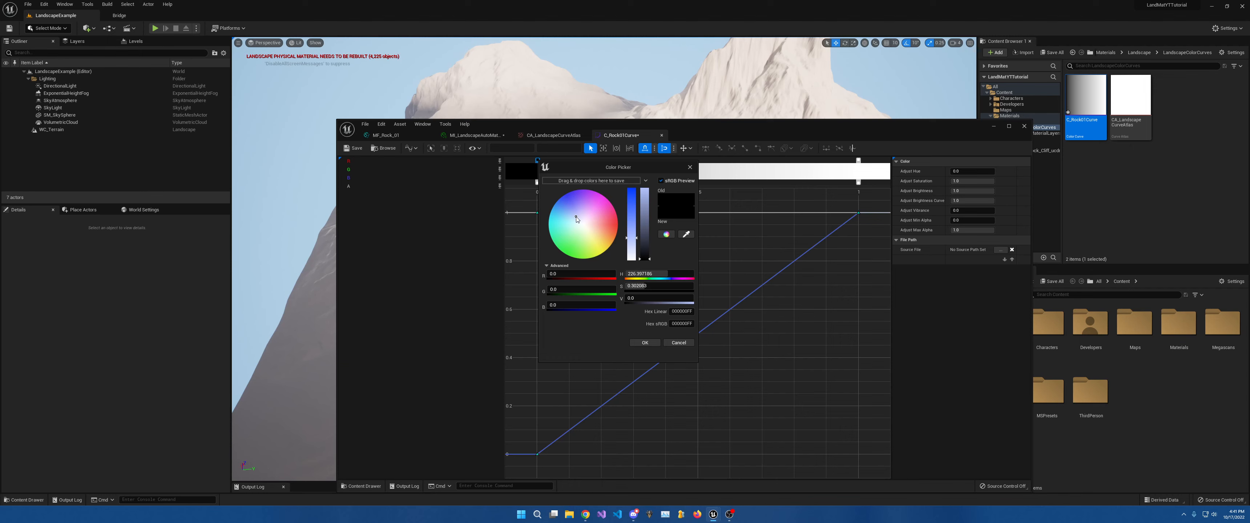
{"action": "left_click", "coordinate": [648, 245]}
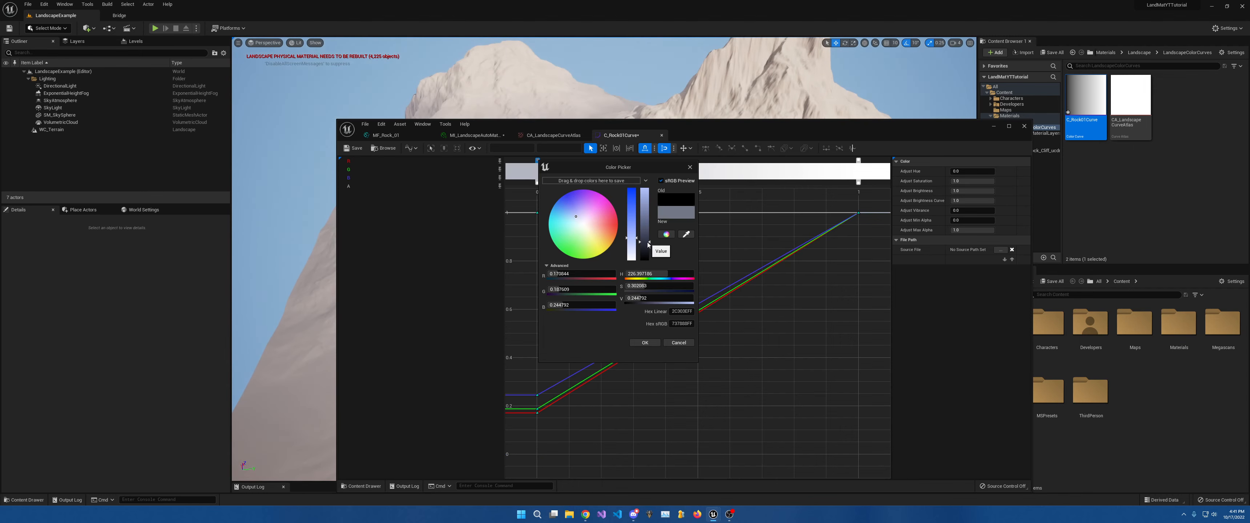
{"action": "left_click_drag", "start_coordinate": [713, 127], "coordinate": [1037, 169]}
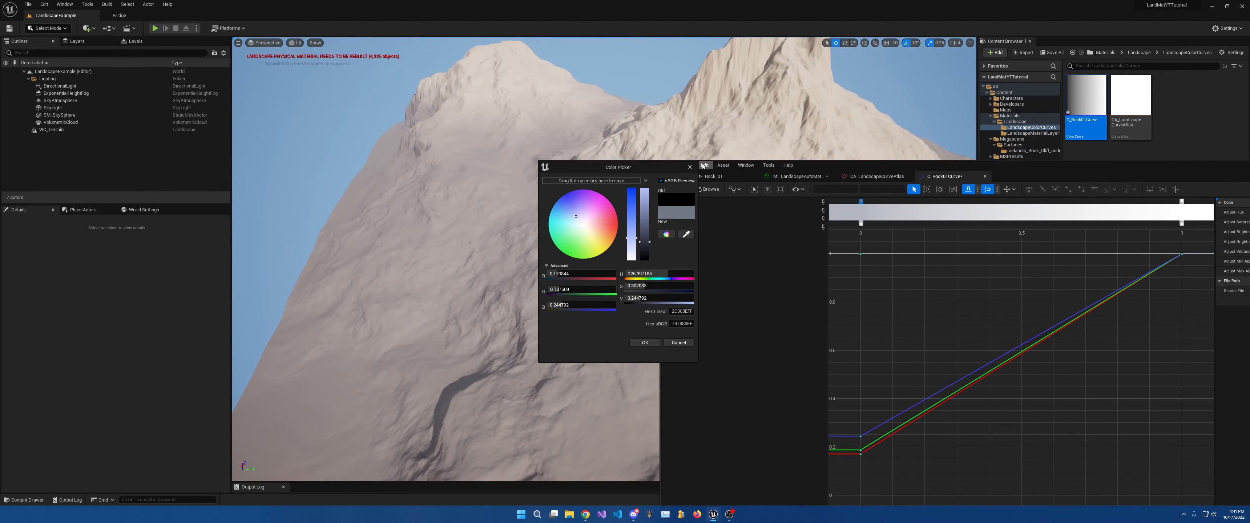
{"action": "left_click_drag", "start_coordinate": [639, 170], "coordinate": [930, 180]}
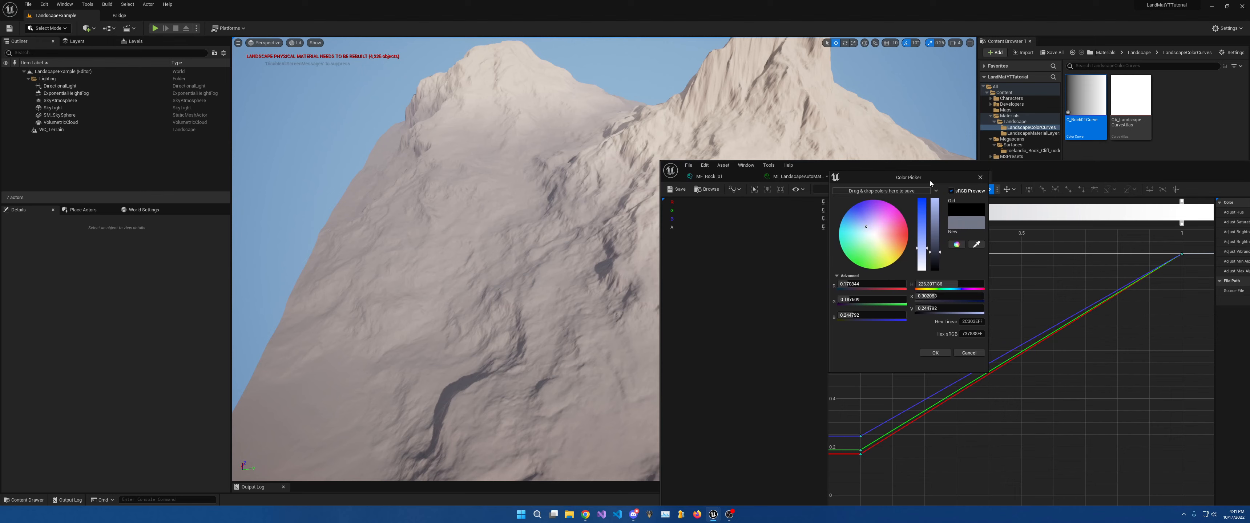
Brighten and saturate the first stop's colour to a vivid blue, about RGB 0.067, 0.29, 0.984.
{"action": "left_click", "coordinate": [936, 262]}
{"action": "left_click_drag", "start_coordinate": [937, 241], "coordinate": [937, 203]}
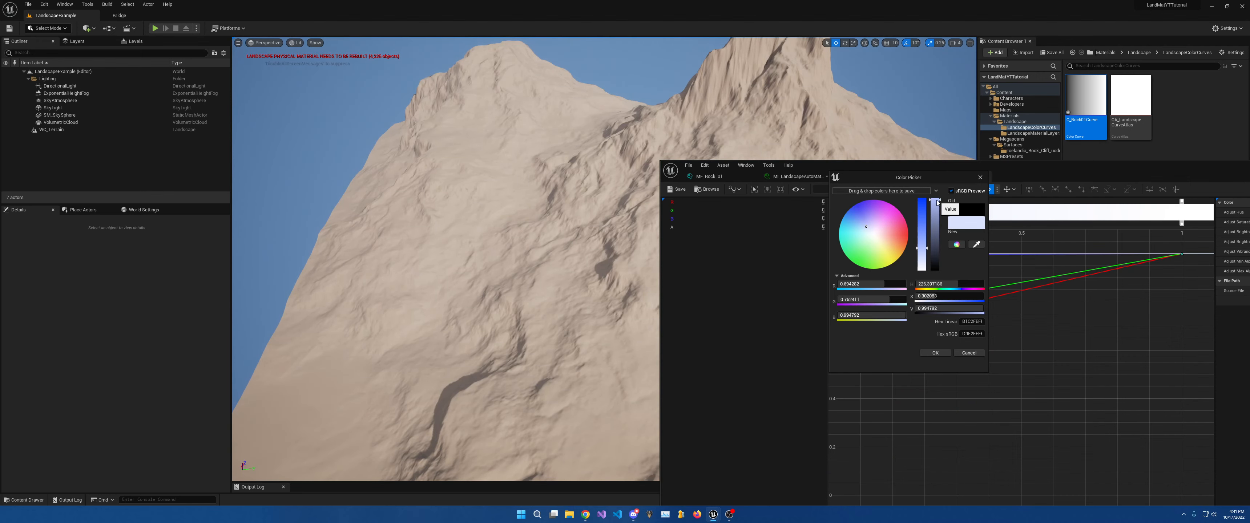
{"action": "left_click", "coordinate": [935, 239]}
{"action": "left_click", "coordinate": [922, 207]}
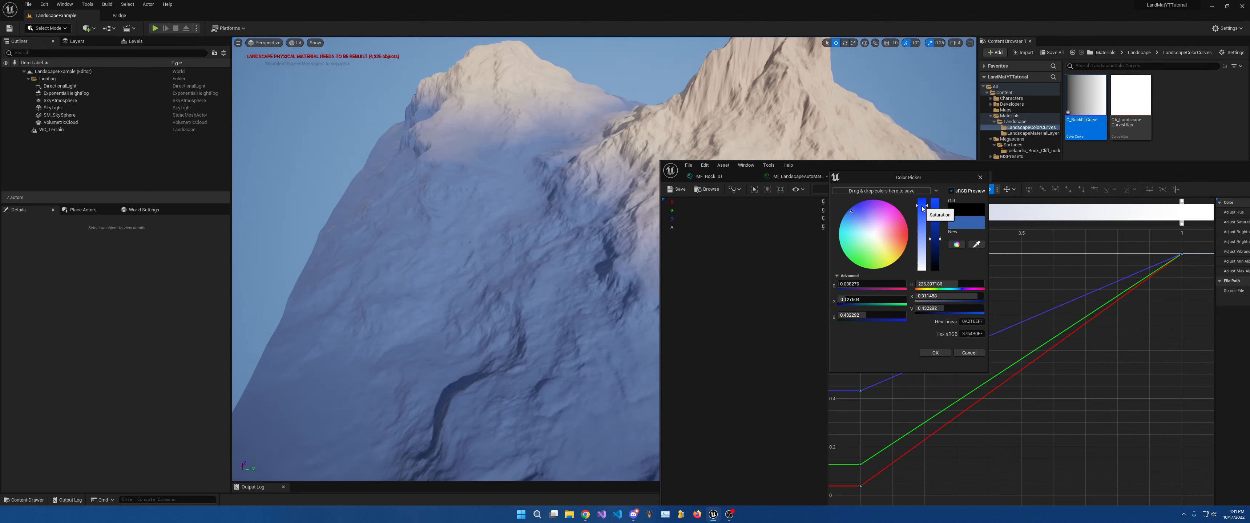
{"action": "left_click", "coordinate": [934, 206]}
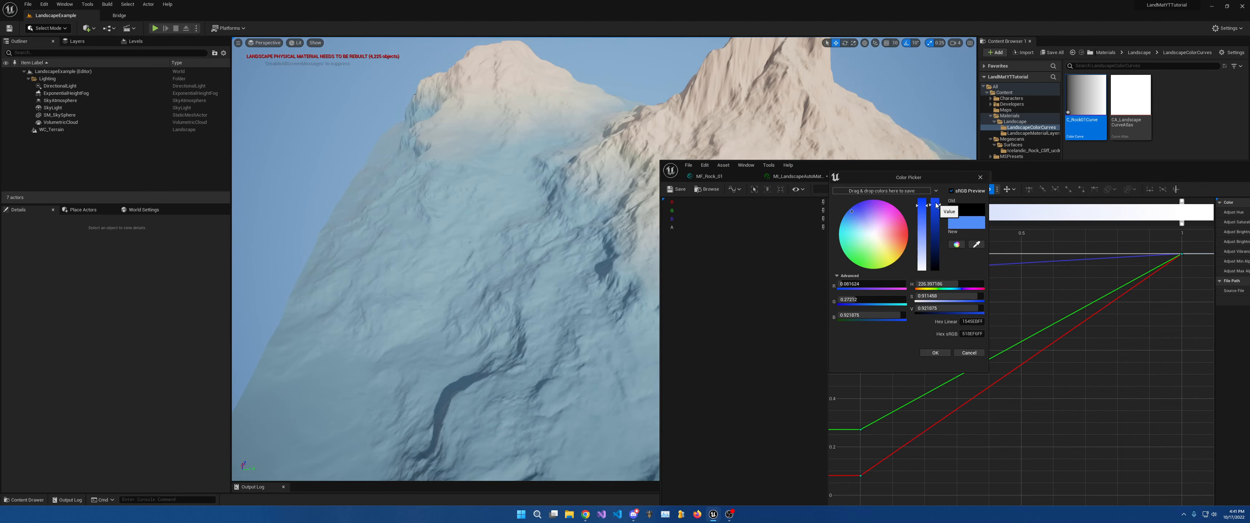
{"action": "left_click", "coordinate": [936, 200]}
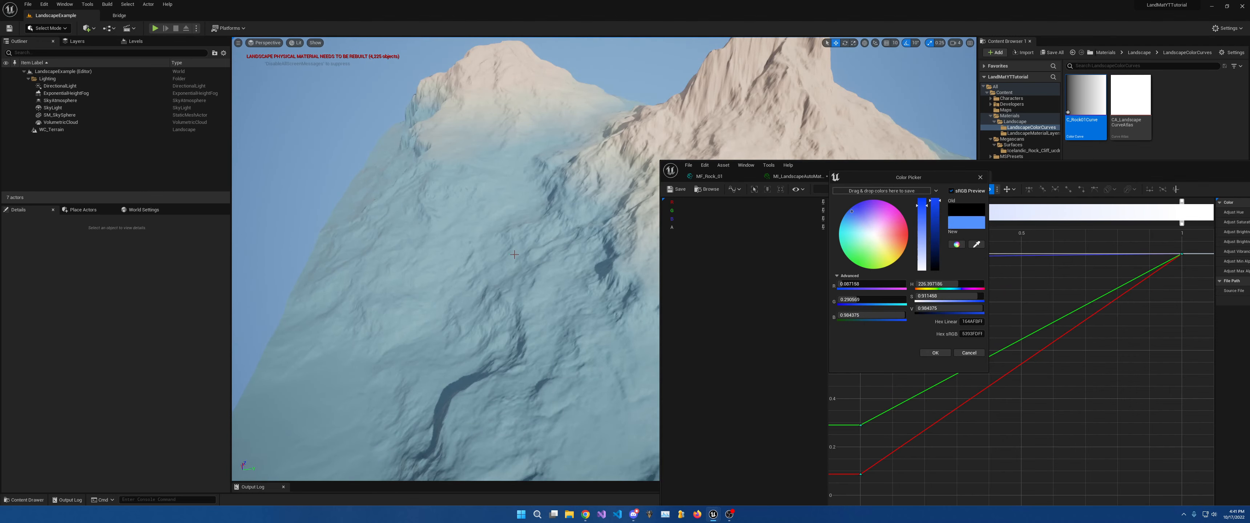
Override the Desaturation parameter in the landscape auto material instance, moving the colour picker clear of the parameter values.
{"action": "right_click_drag", "start_coordinate": [552, 138], "coordinate": [599, 142]}
{"action": "right_click_drag", "start_coordinate": [525, 167], "coordinate": [490, 170]}
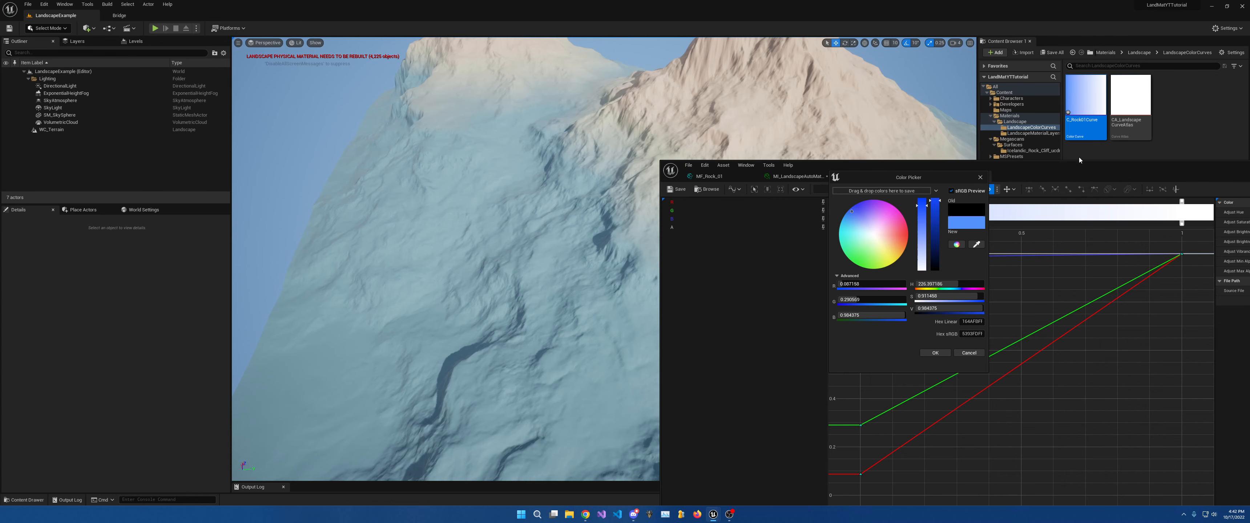
{"action": "left_click", "coordinate": [718, 177]}
{"action": "left_click", "coordinate": [796, 176]}
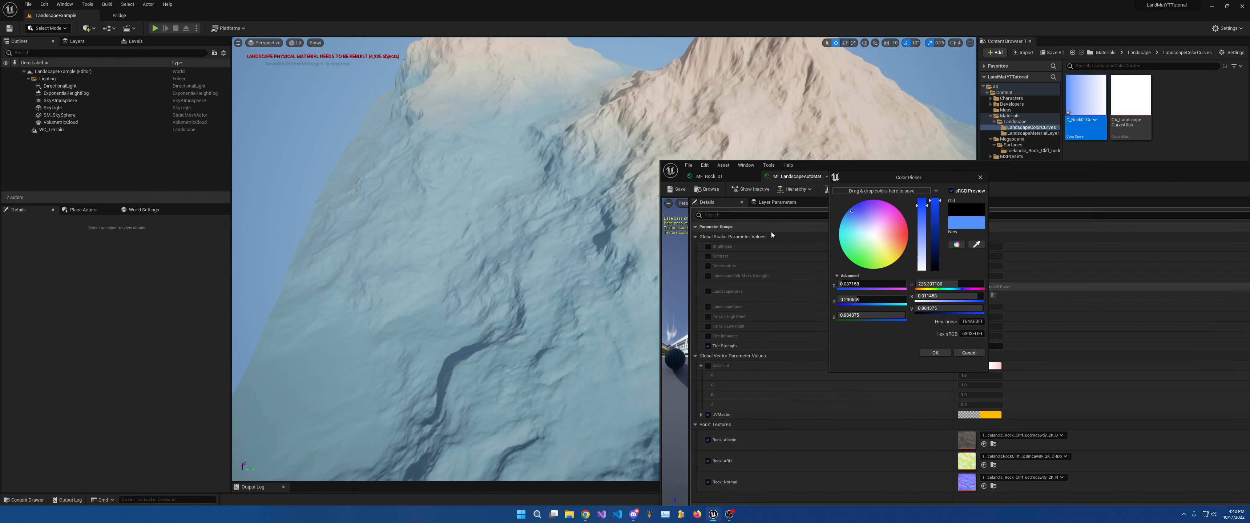
{"action": "left_click", "coordinate": [707, 266]}
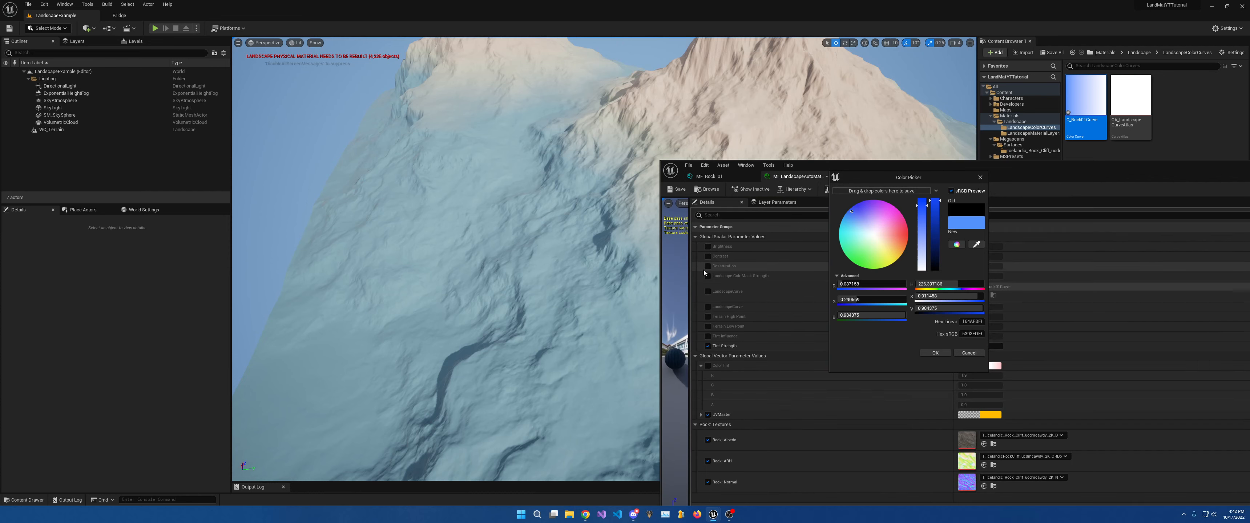
{"action": "left_click_drag", "start_coordinate": [951, 180], "coordinate": [1179, 197]}
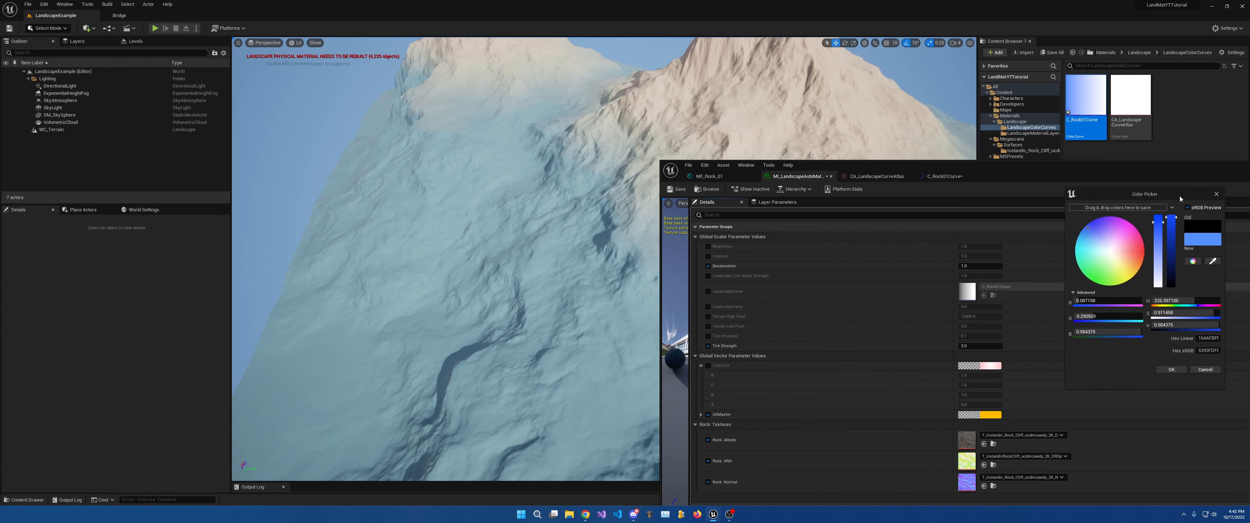
Darken and desaturate the first stop of C_Rock01Curve to a muted grey-blue, about RGB 0.08, 0.10, 0.17, and accept the colour.
{"action": "left_click", "coordinate": [1173, 254]}
{"action": "left_click", "coordinate": [1170, 273]}
{"action": "left_click", "coordinate": [1157, 253]}
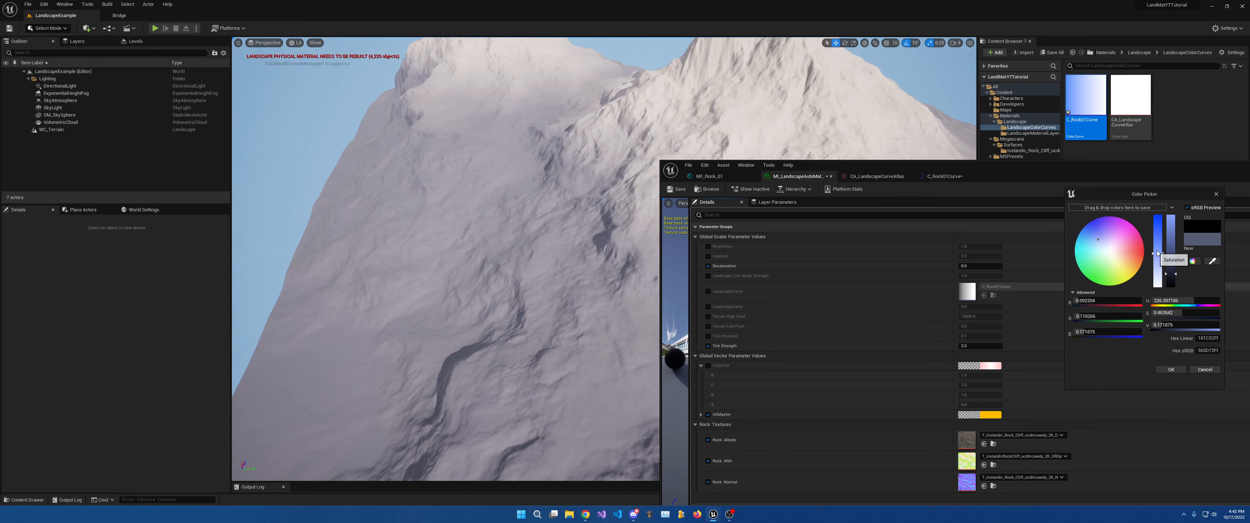
{"action": "left_click", "coordinate": [1157, 249]}
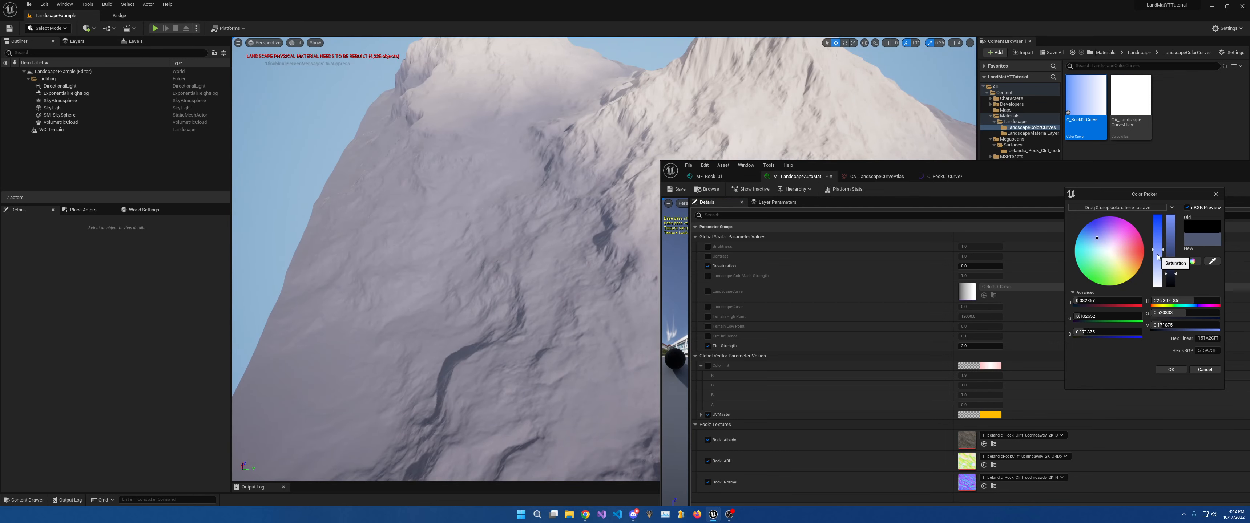
{"action": "left_click", "coordinate": [1171, 370]}
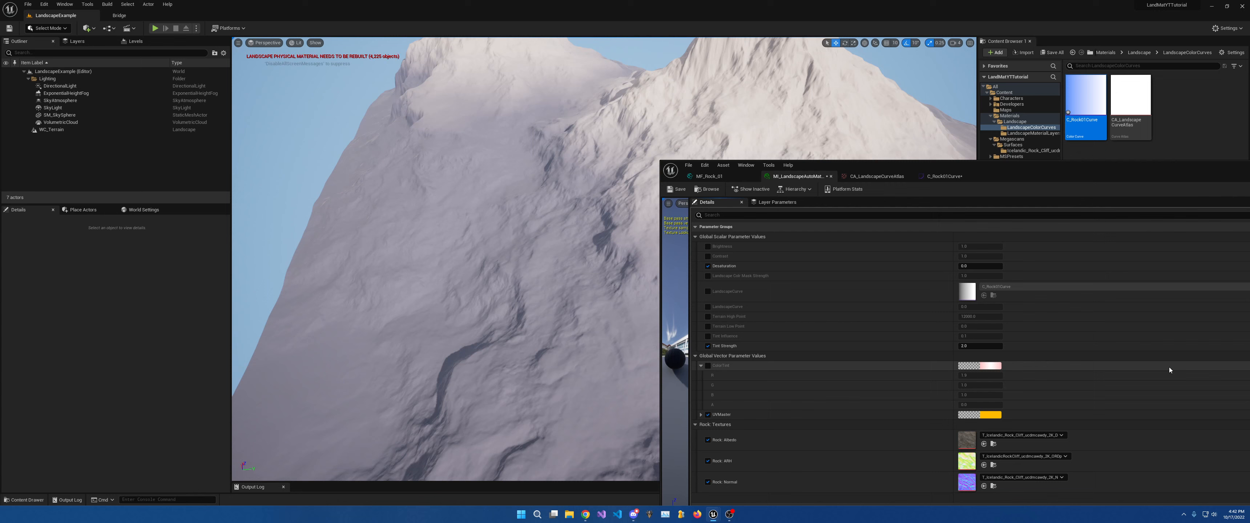
Add a new colour stop to the C_Rock01Curve gradient at about 0.2, between the first and last stops.
{"action": "left_click", "coordinate": [980, 179]}
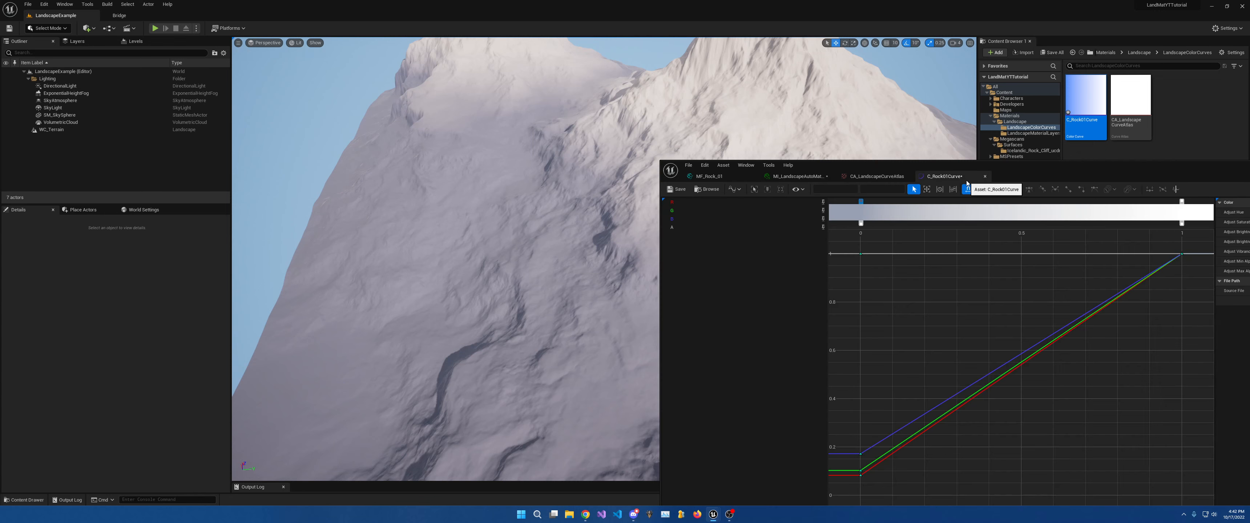
{"action": "left_click", "coordinate": [923, 202]}
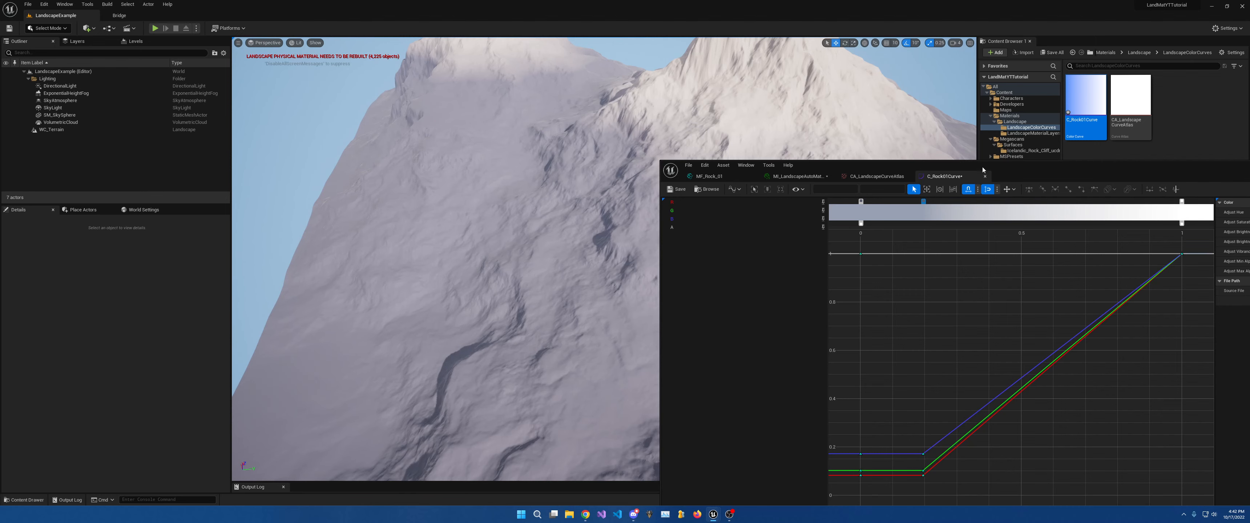
Try the middle color stop of C_Rock01Curve at about 0.78, and settle it at about 0.23.
{"action": "left_click_drag", "start_coordinate": [982, 167], "coordinate": [912, 216]}
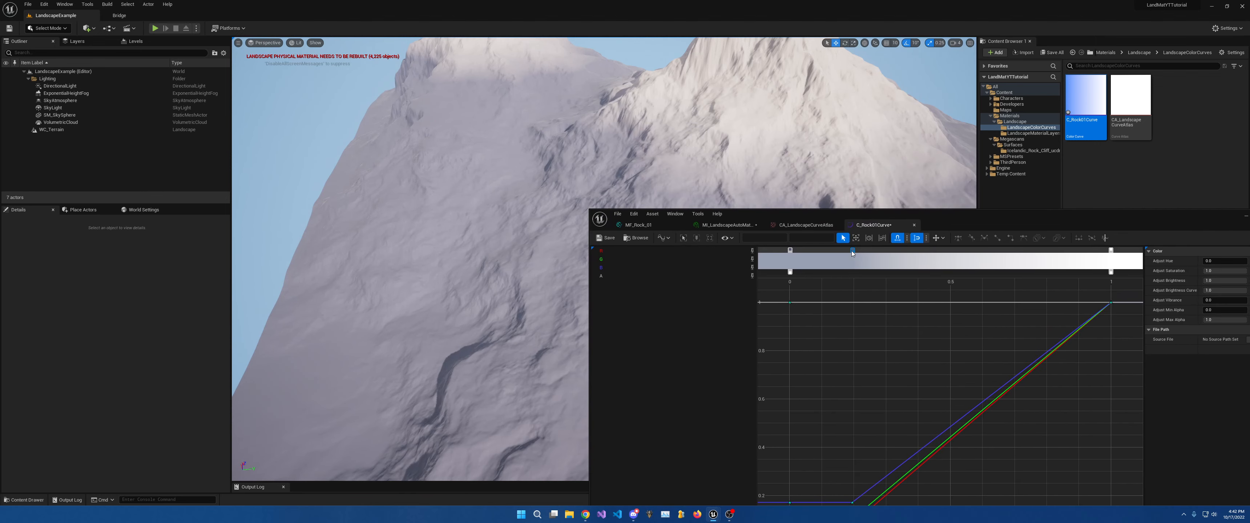
{"action": "left_click_drag", "start_coordinate": [852, 251], "coordinate": [1038, 258]}
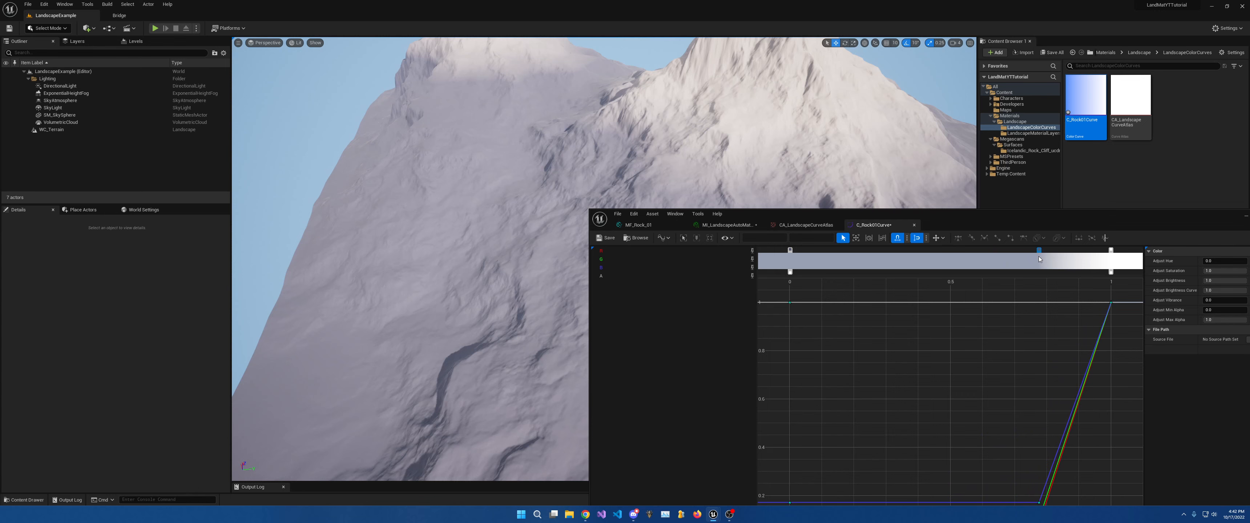
{"action": "right_click_drag", "start_coordinate": [736, 107], "coordinate": [639, 119]}
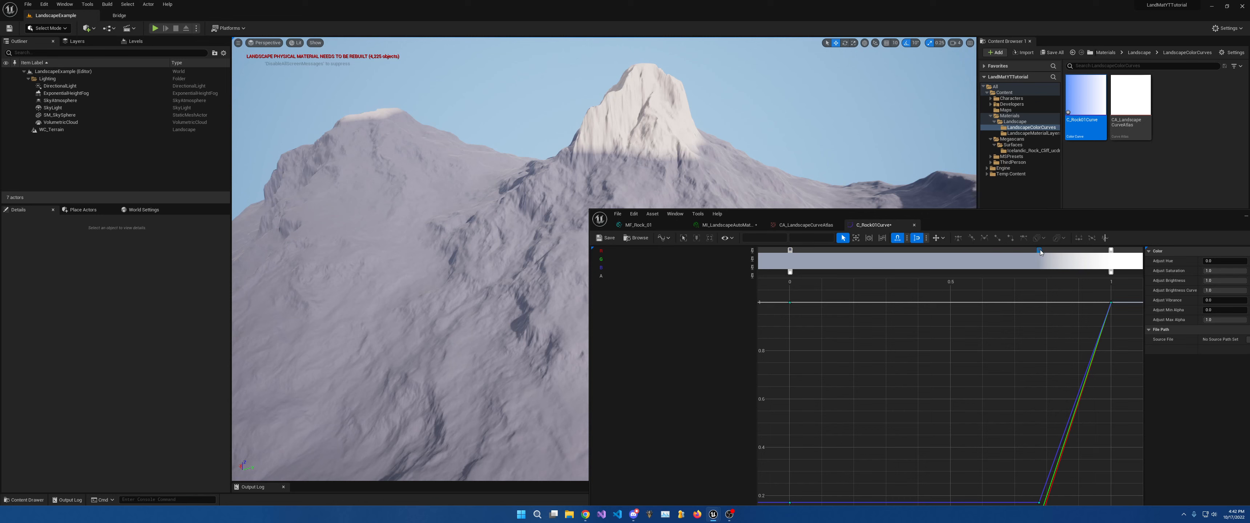
{"action": "left_click_drag", "start_coordinate": [1039, 249], "coordinate": [862, 250]}
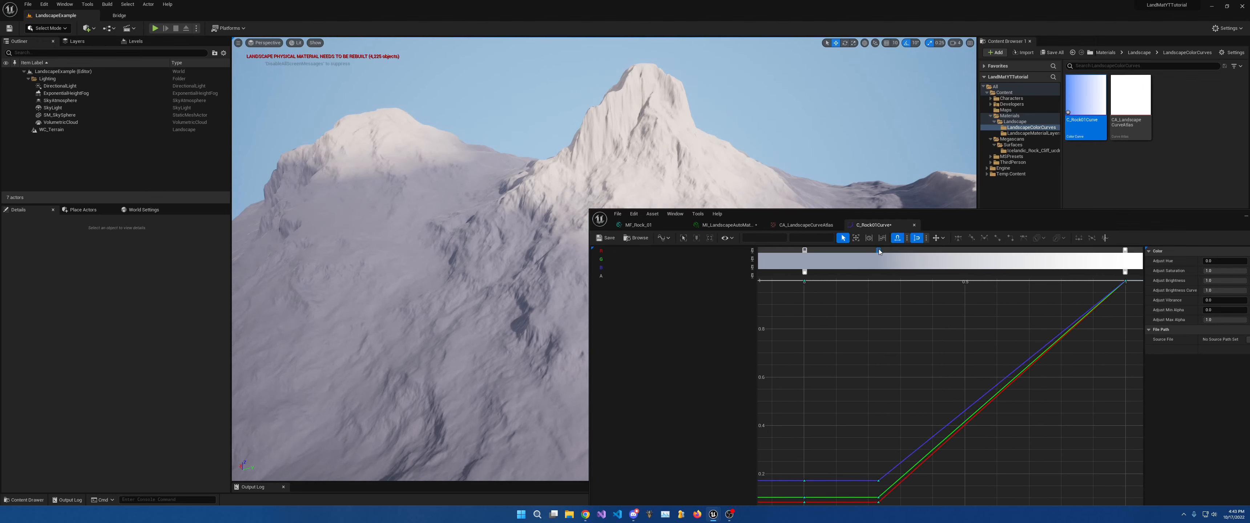
Recolor the middle stop of the rock curve to a light, desaturated grey-blue with a value of about 0.48.
{"action": "double_click", "coordinate": [878, 250]}
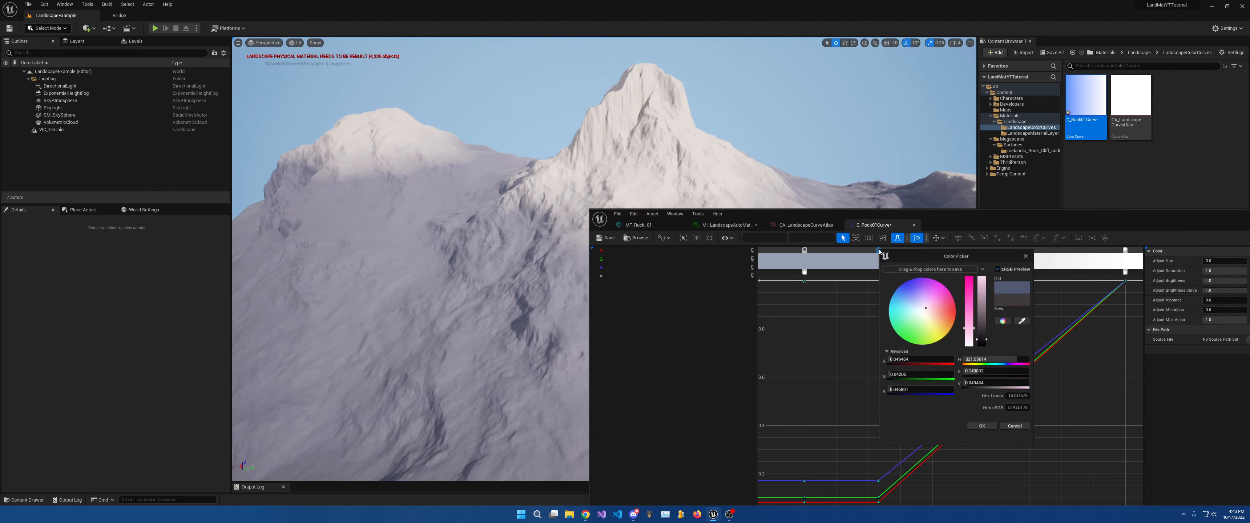
{"action": "left_click", "coordinate": [988, 318]}
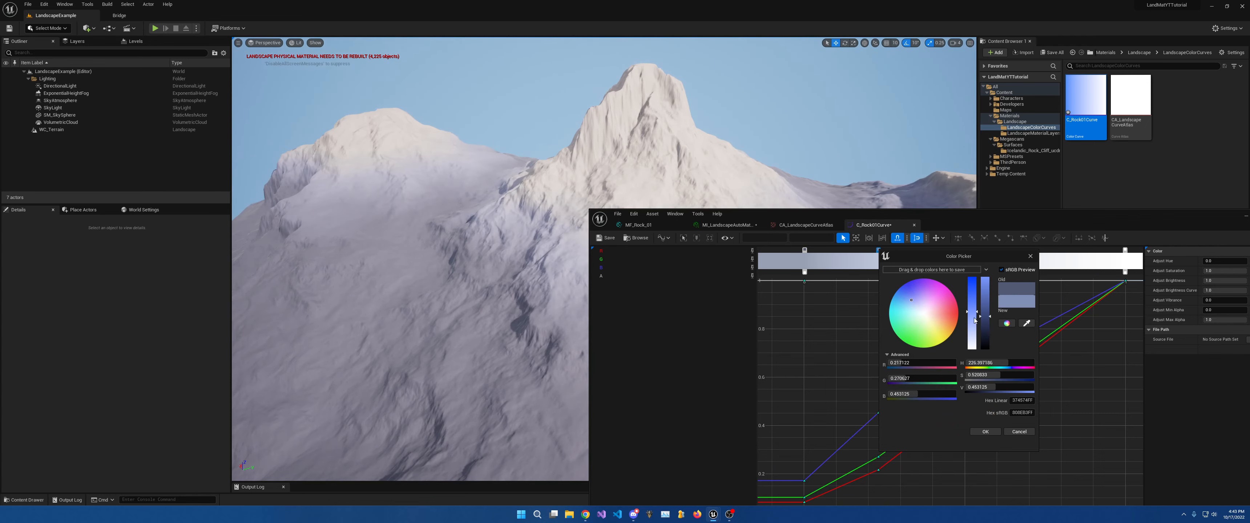
{"action": "left_click", "coordinate": [972, 319]}
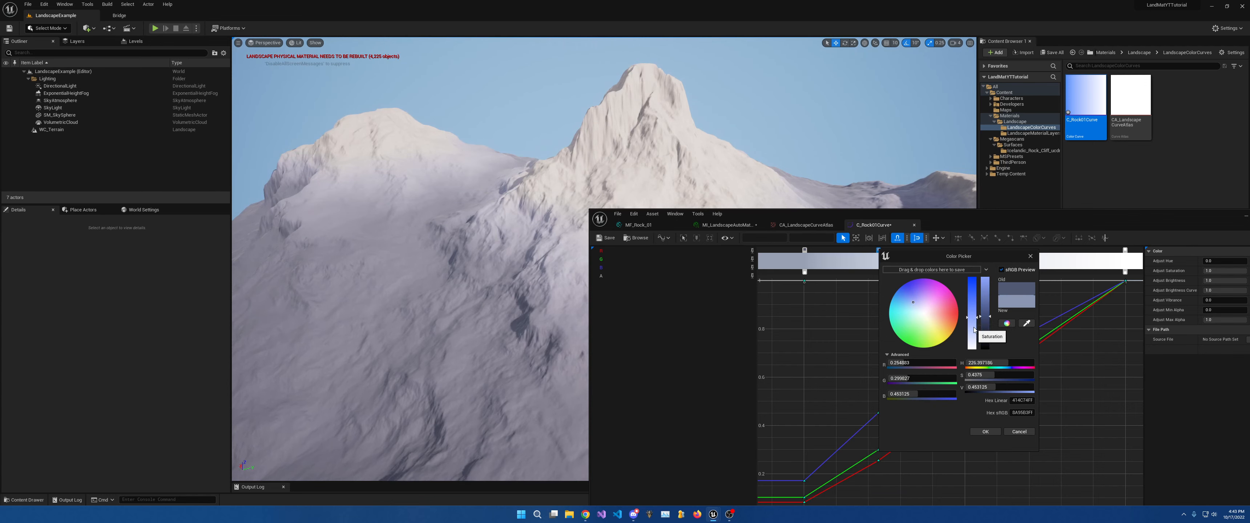
{"action": "left_click", "coordinate": [972, 328]}
{"action": "left_click", "coordinate": [988, 310]}
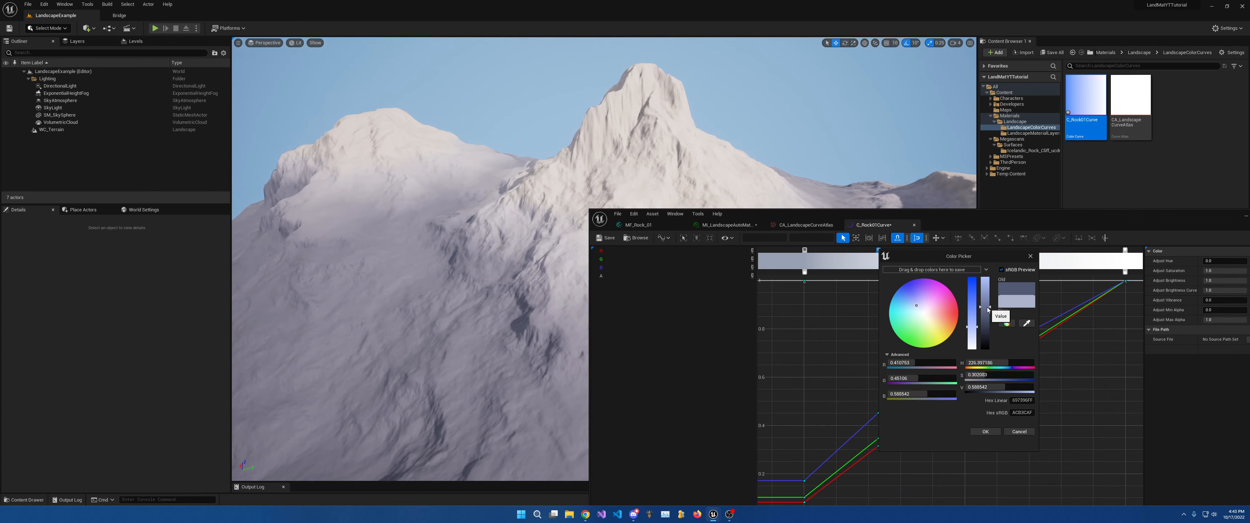
{"action": "left_click", "coordinate": [988, 315]}
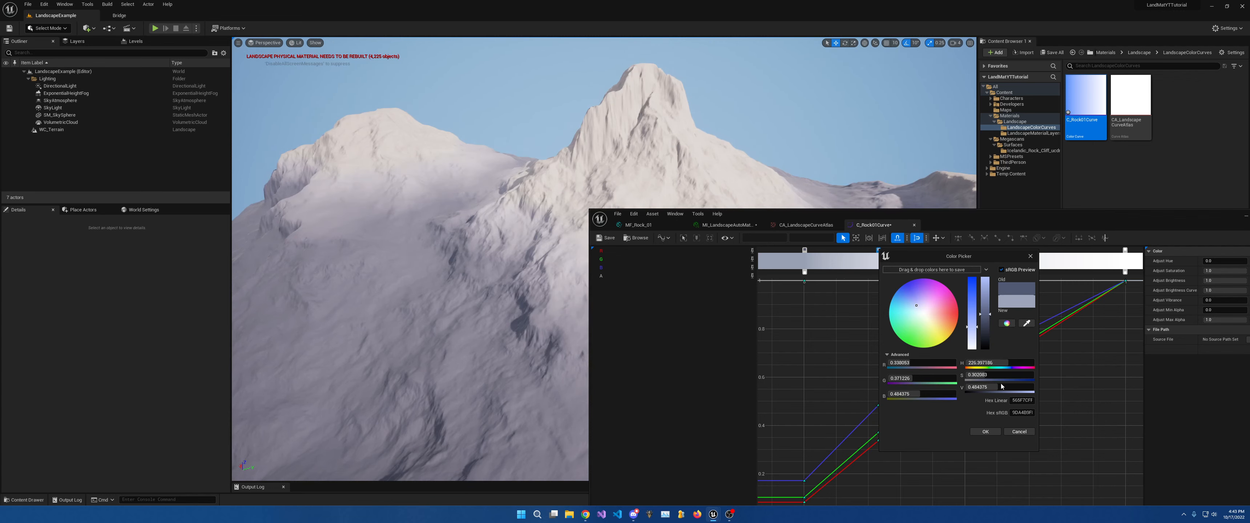
{"action": "left_click", "coordinate": [984, 431]}
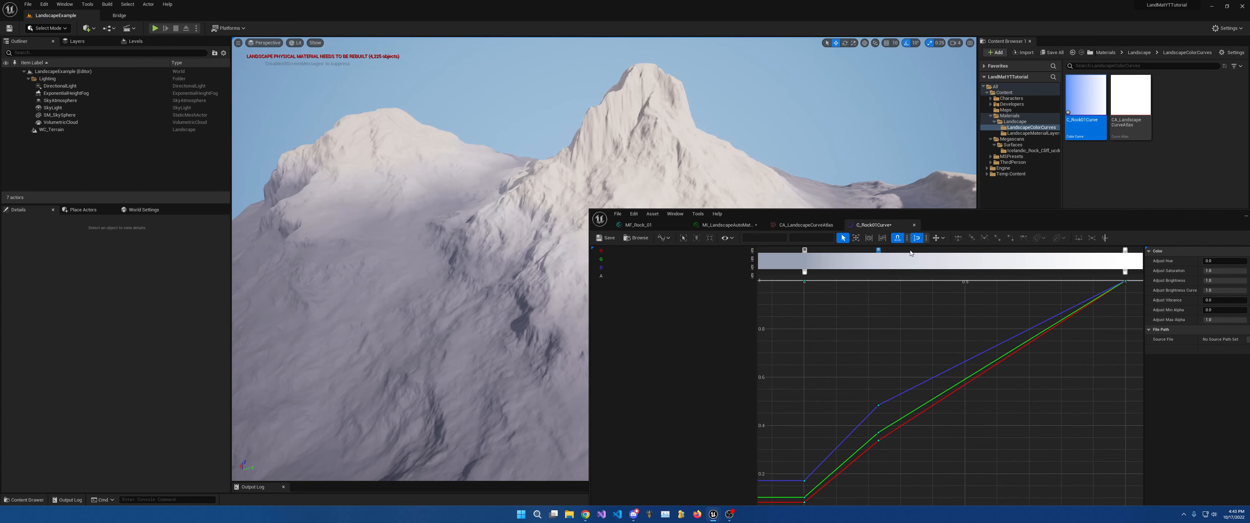
Add another color stop to the rock curve gradient at about 0.62 and inspect the mountain's coloring.
{"action": "left_click", "coordinate": [934, 249]}
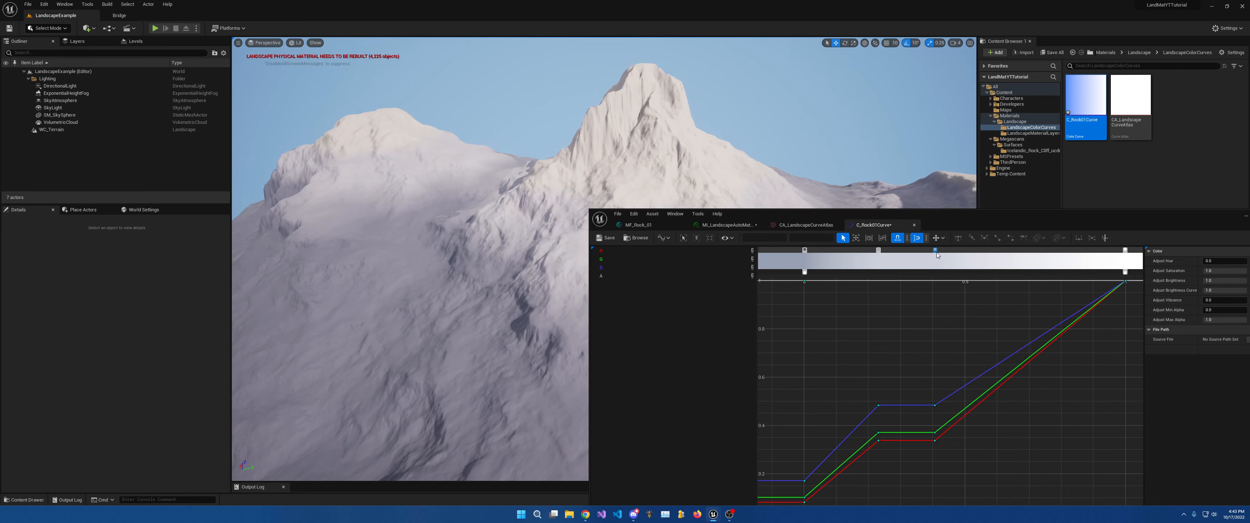
{"action": "left_click_drag", "start_coordinate": [934, 250], "coordinate": [1004, 256]}
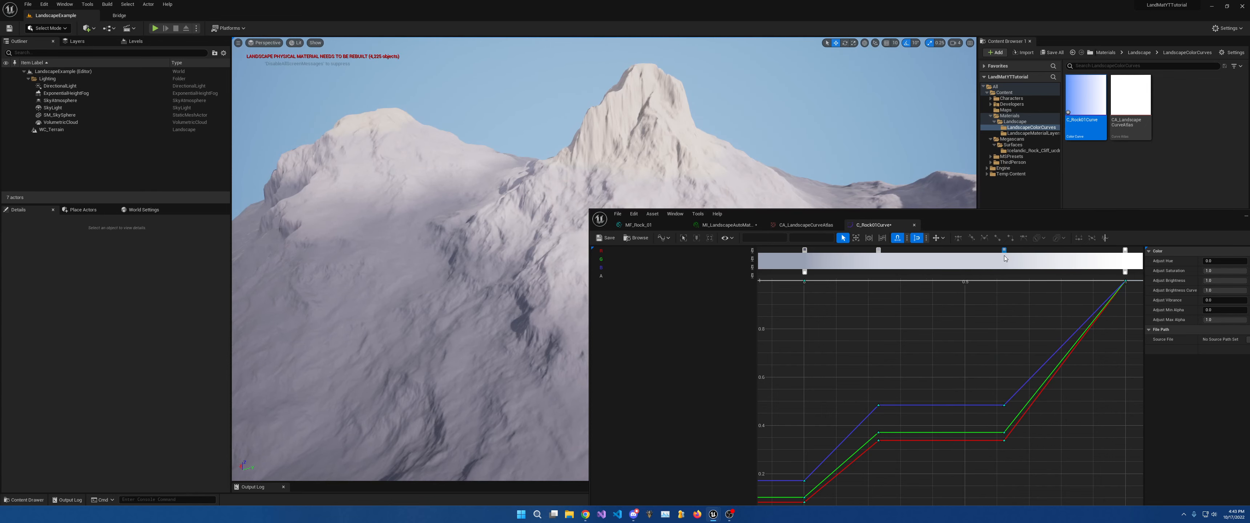
{"action": "right_click_drag", "start_coordinate": [727, 157], "coordinate": [752, 170]}
{"action": "right_click_drag", "start_coordinate": [564, 148], "coordinate": [572, 133]}
{"action": "right_click_drag", "start_coordinate": [552, 275], "coordinate": [456, 212]}
{"action": "right_click_drag", "start_coordinate": [511, 285], "coordinate": [660, 291]}
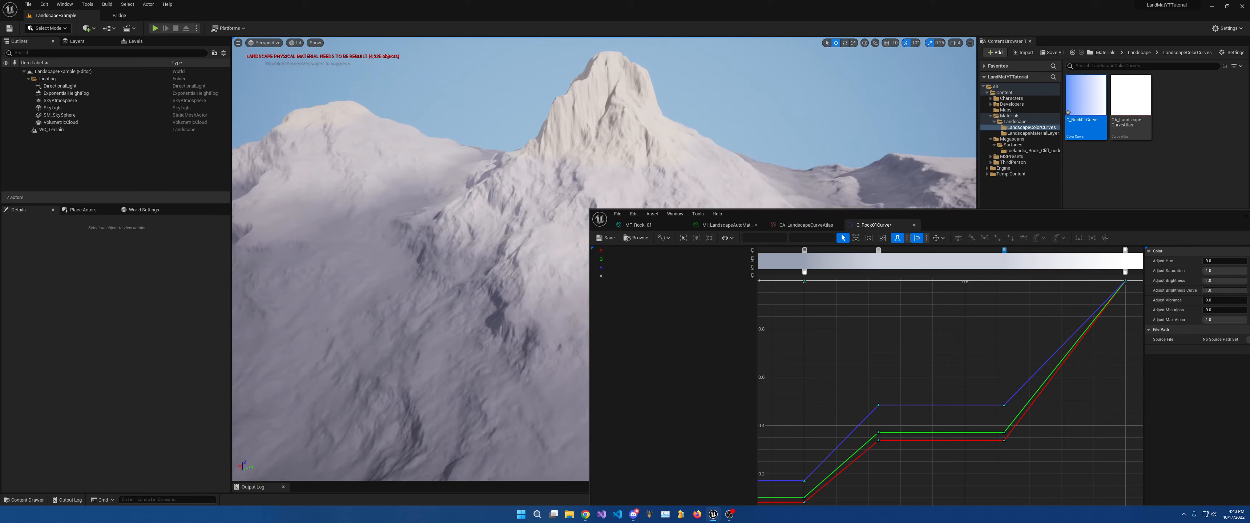
Open the MF_Rock_01 material graph, review its tint and landscape curve nodes, and move the editor window higher over the viewport.
{"action": "left_click", "coordinate": [801, 225]}
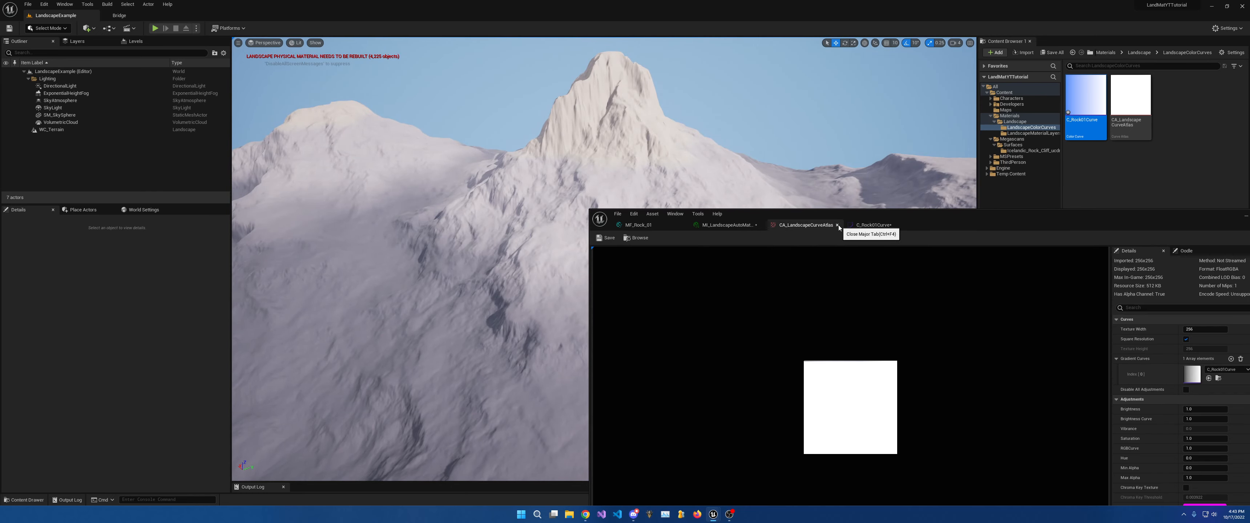
{"action": "left_click", "coordinate": [735, 226]}
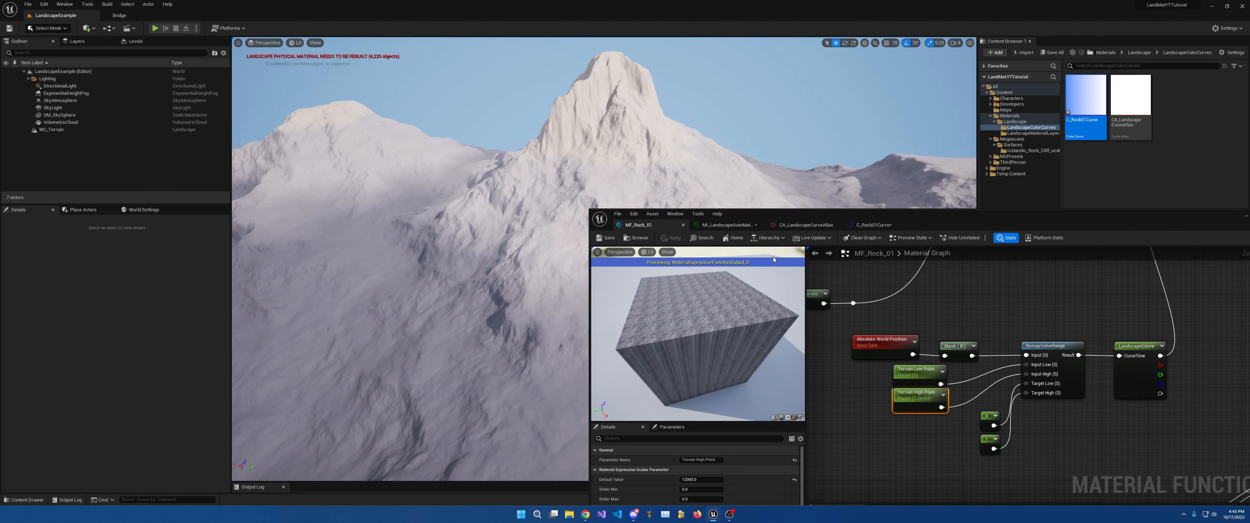
{"action": "left_click", "coordinate": [638, 225]}
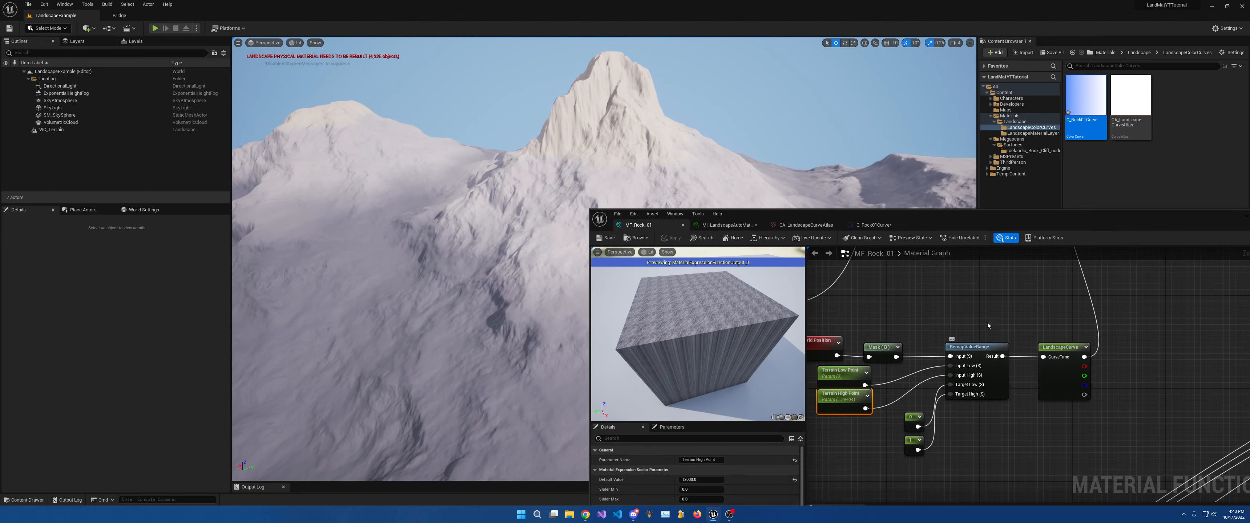
{"action": "right_click_drag", "start_coordinate": [987, 326], "coordinate": [953, 495]}
{"action": "right_click_drag", "start_coordinate": [1057, 418], "coordinate": [933, 393]}
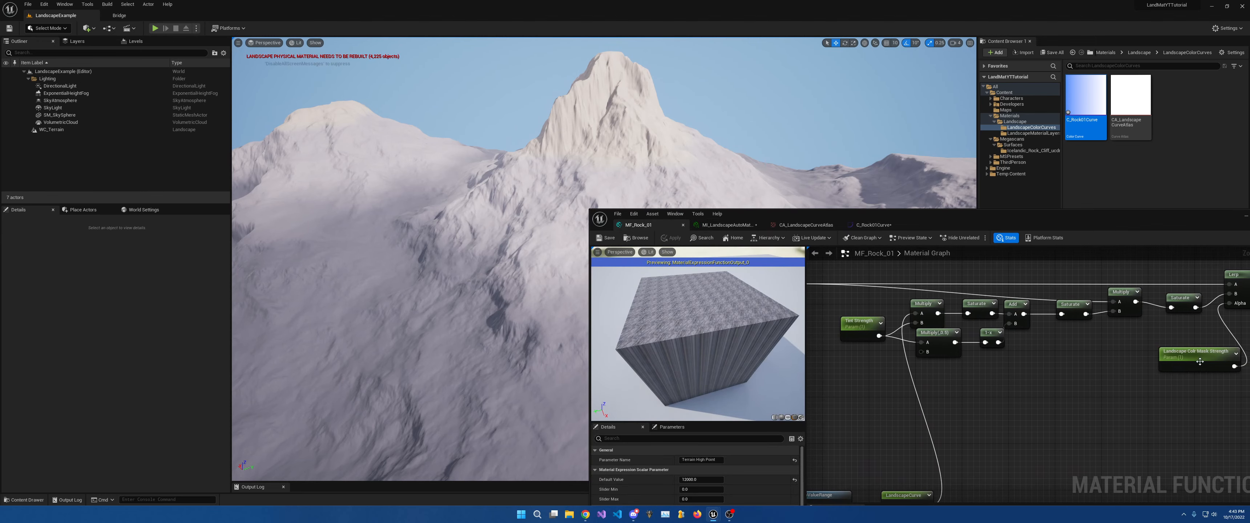
{"action": "right_click_drag", "start_coordinate": [1105, 409], "coordinate": [1193, 277]}
{"action": "right_click_drag", "start_coordinate": [861, 353], "coordinate": [983, 331]}
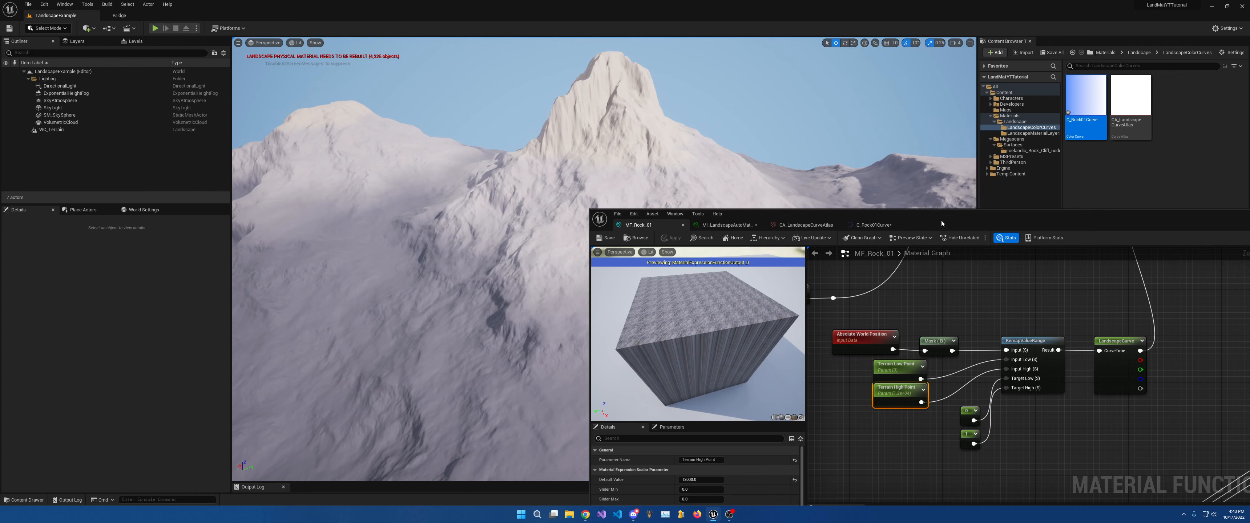
{"action": "left_click_drag", "start_coordinate": [941, 223], "coordinate": [929, 78]}
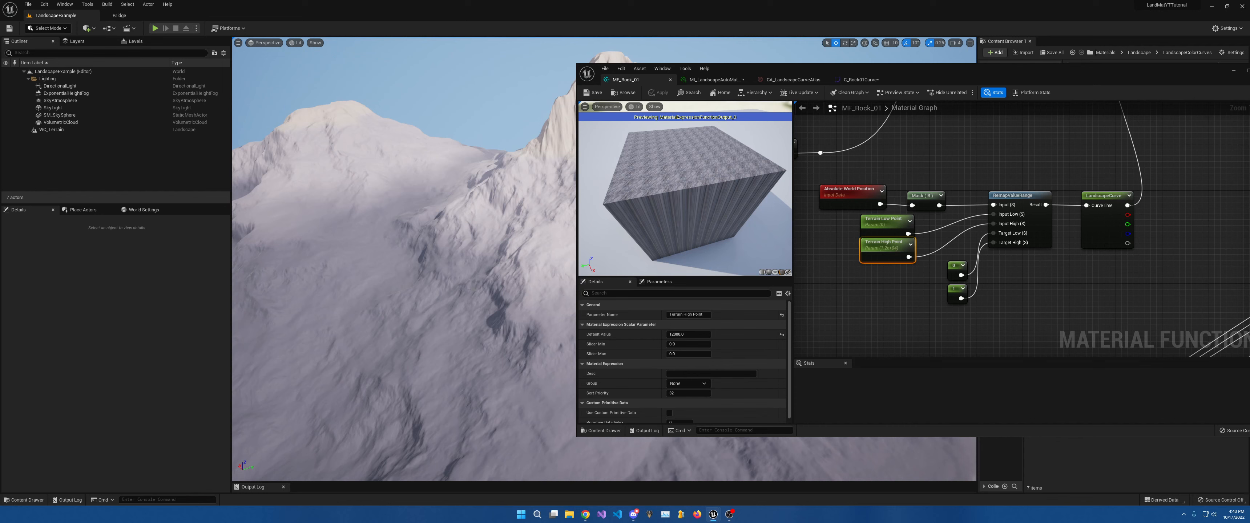
Move the Absolute World Position through RemapValueRange node group away from the LandscapeCurve node to make room between them.
{"action": "right_click_drag", "start_coordinate": [995, 236], "coordinate": [1032, 184]}
{"action": "scroll", "coordinate": [1032, 183], "scroll_direction": "down", "scroll_amount": 5}
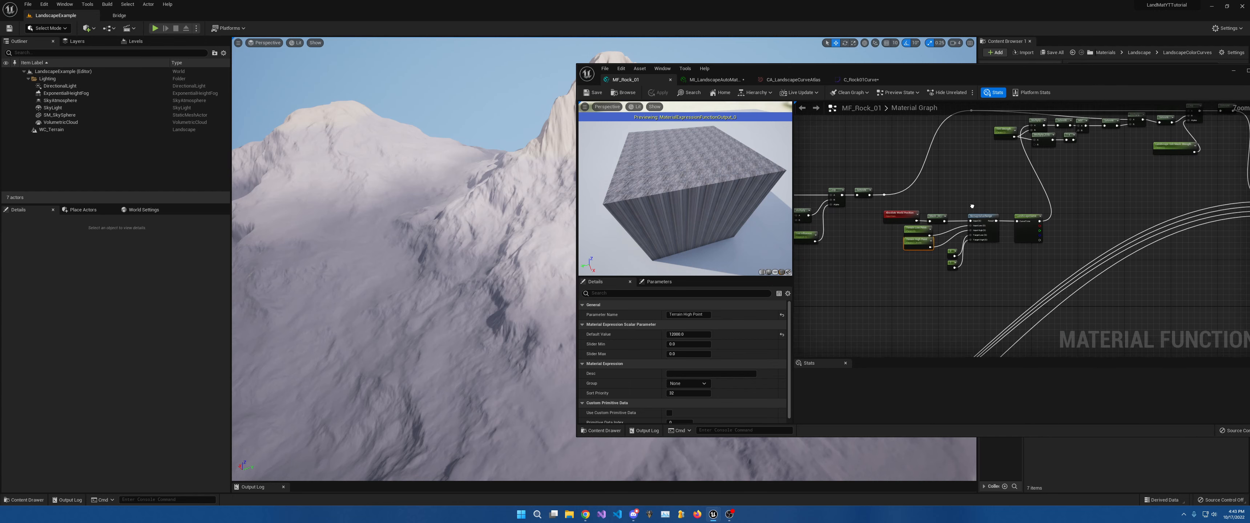
{"action": "scroll", "coordinate": [1031, 199], "scroll_direction": "down", "scroll_amount": 5}
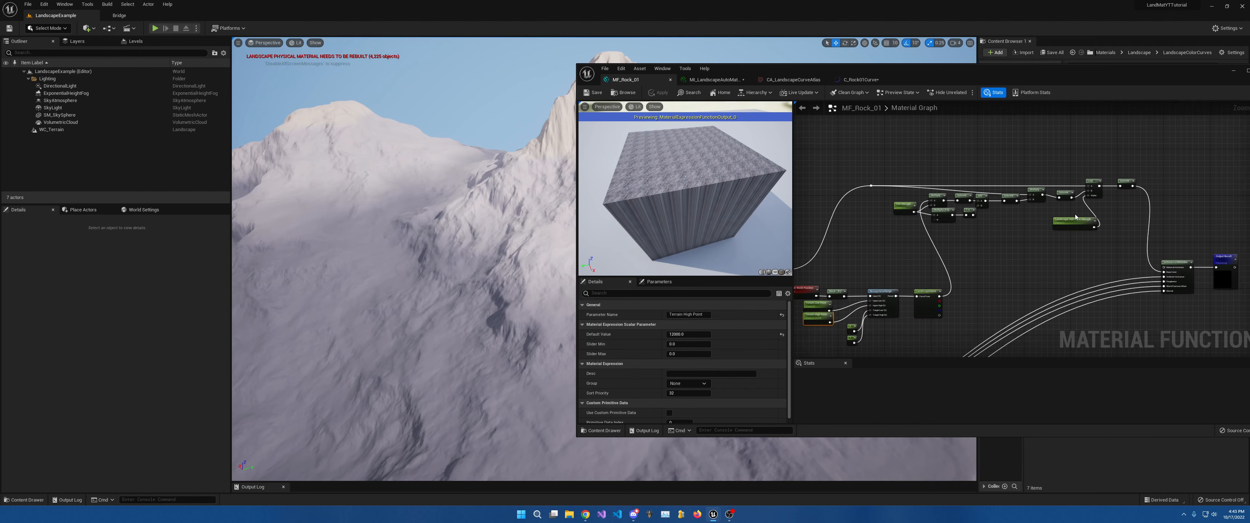
{"action": "right_click_drag", "start_coordinate": [905, 156], "coordinate": [1068, 128]}
{"action": "scroll", "coordinate": [1041, 206], "scroll_direction": "up", "scroll_amount": 5}
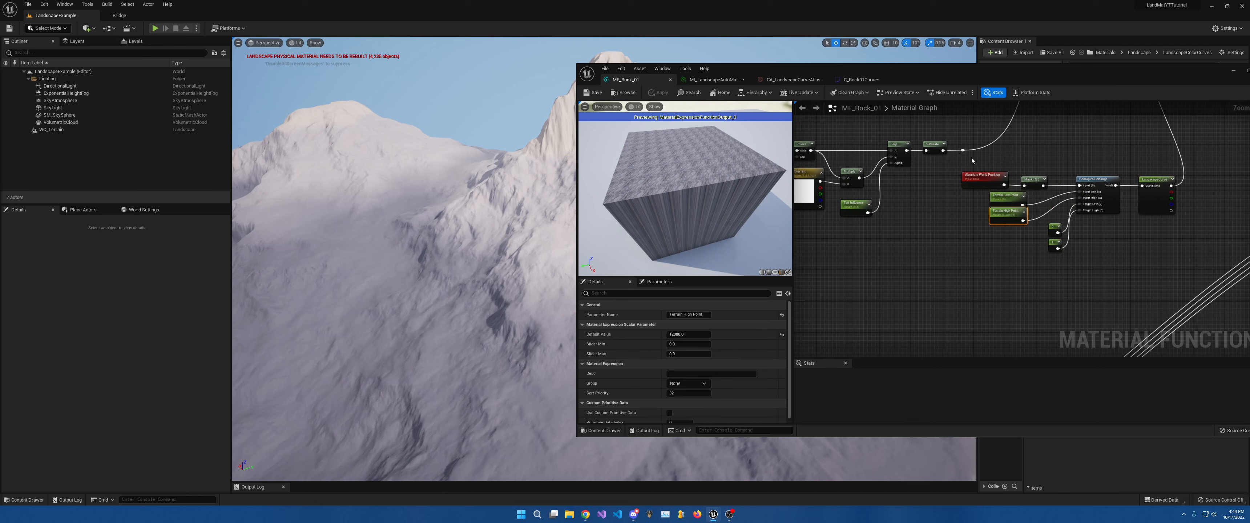
{"action": "left_click_drag", "start_coordinate": [971, 159], "coordinate": [1085, 265]}
{"action": "left_click_drag", "start_coordinate": [1092, 178], "coordinate": [900, 244]}
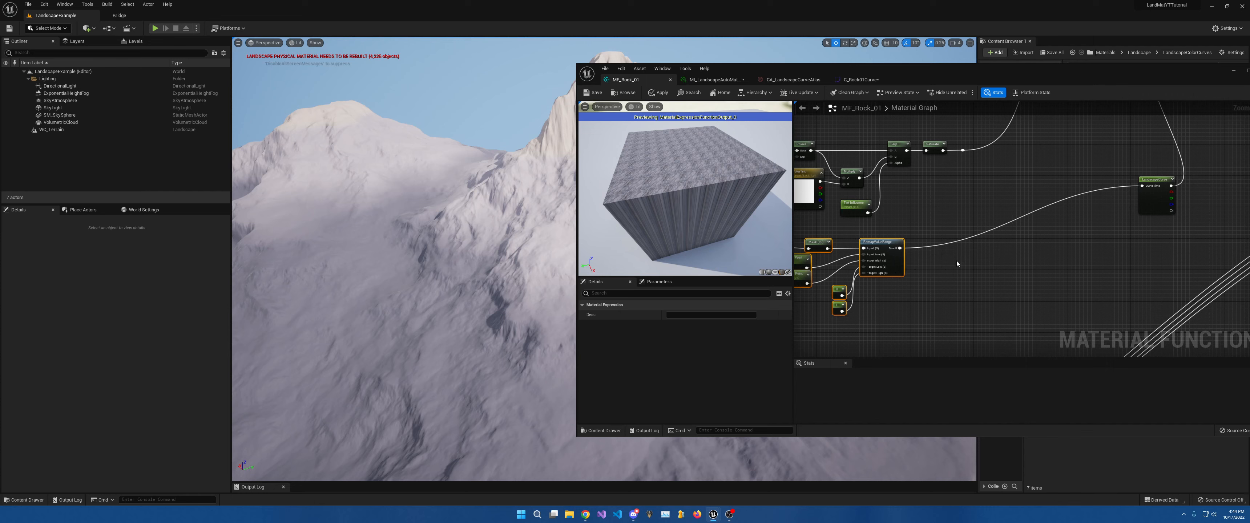
Insert an Add node after RemapValueRange and connect the remap result to its A input.
{"action": "right_click_drag", "start_coordinate": [955, 263], "coordinate": [968, 256]}
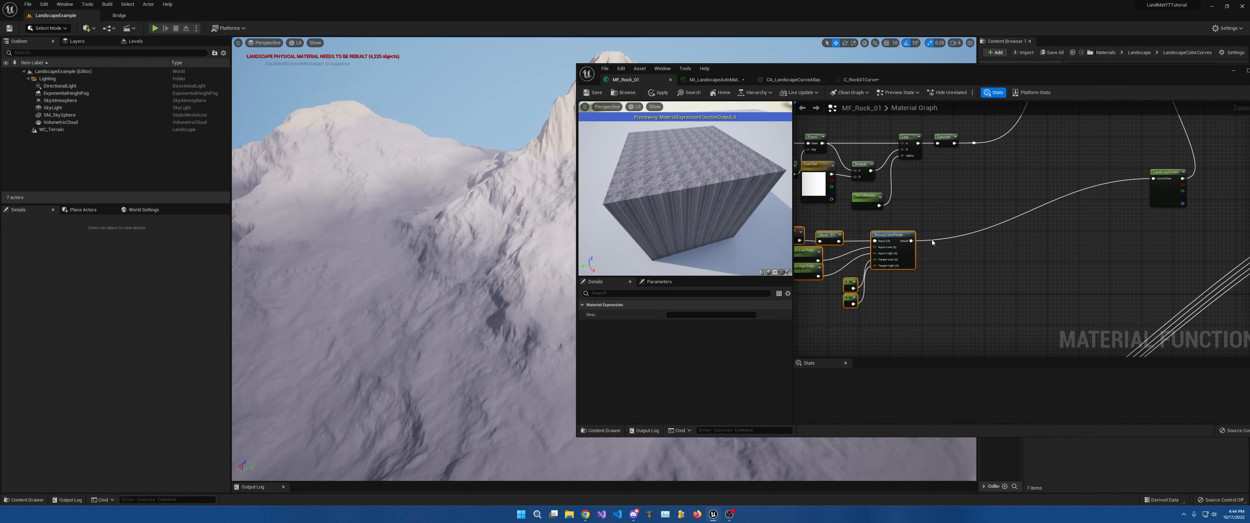
{"action": "key", "text": "a"}
{"action": "left_click", "coordinate": [949, 246]}
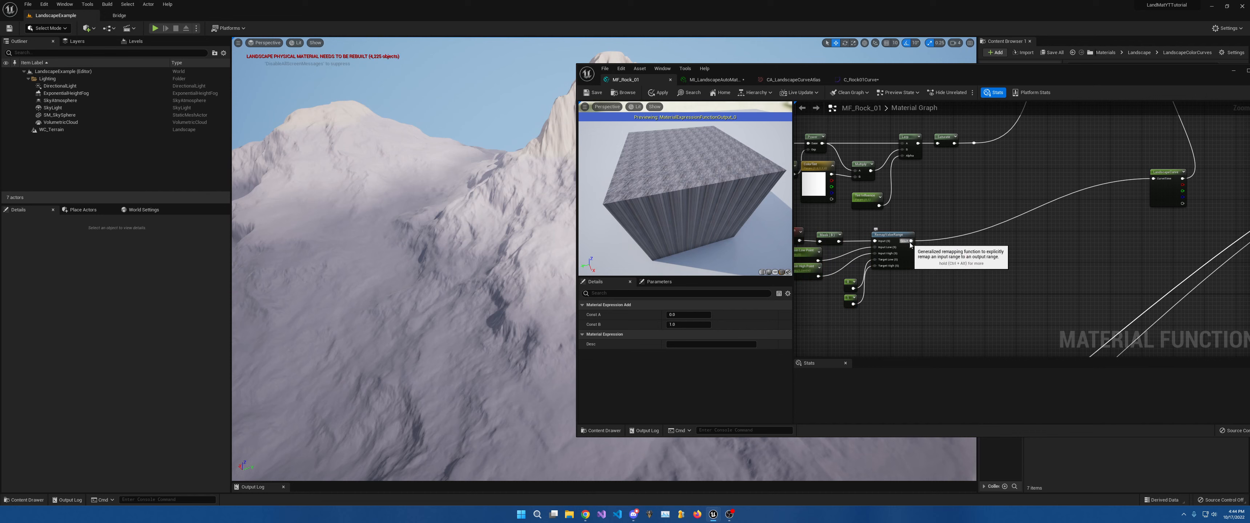
{"action": "left_click_drag", "start_coordinate": [911, 241], "coordinate": [973, 241]}
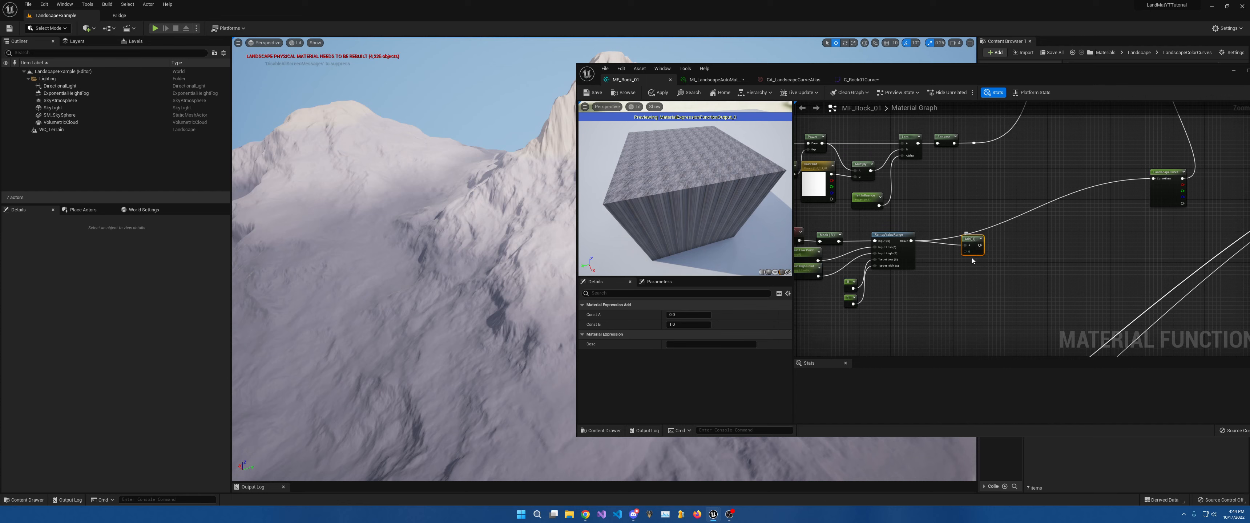
Add a SlopeMask function node and place it below the RemapValueRange nodes.
{"action": "right_click_drag", "start_coordinate": [943, 329], "coordinate": [975, 285]}
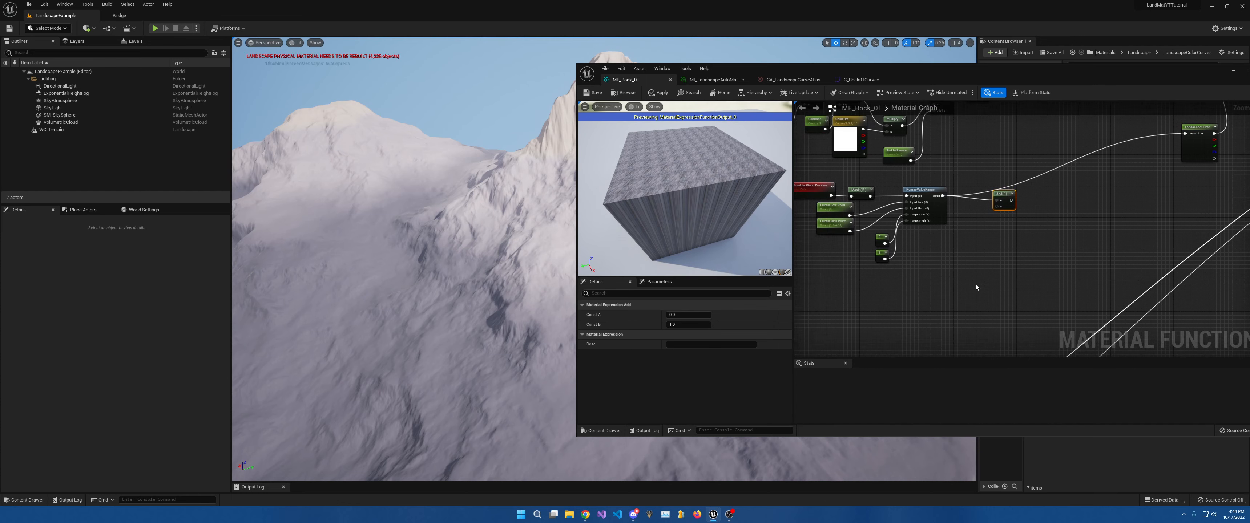
{"action": "right_click", "coordinate": [950, 304]}
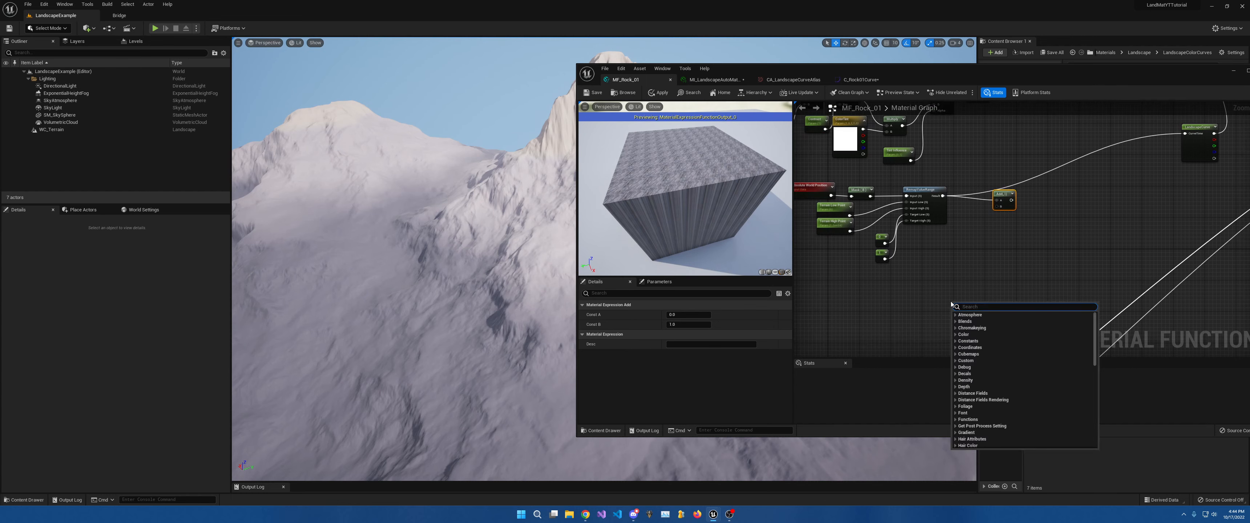
{"action": "type", "text": "slope"}
{"action": "key", "text": "Return"}
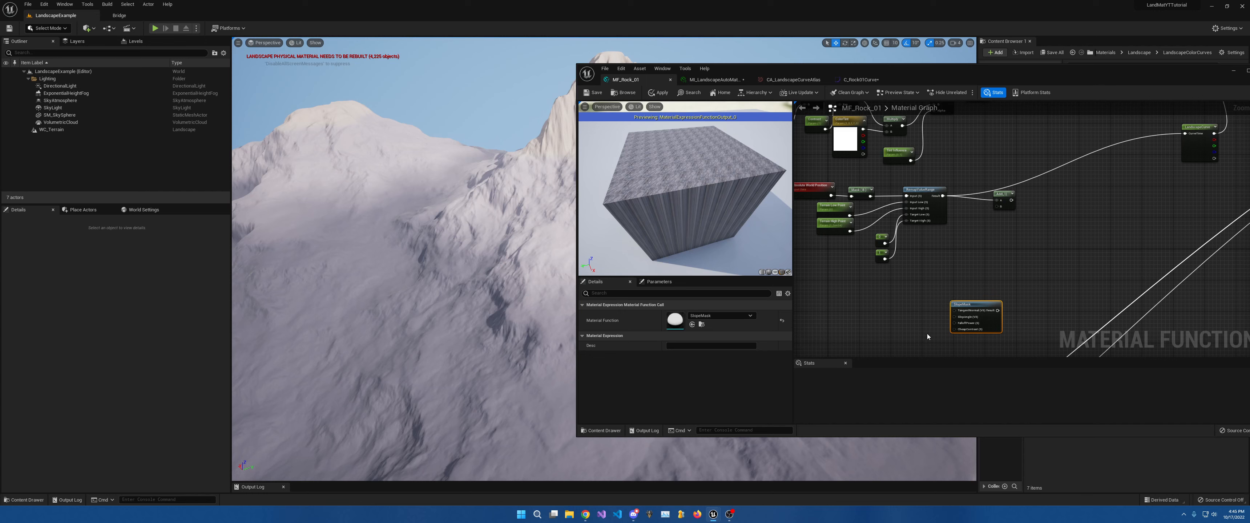
{"action": "left_click_drag", "start_coordinate": [972, 305], "coordinate": [937, 288]}
{"action": "scroll", "coordinate": [905, 310], "scroll_direction": "up", "scroll_amount": 2}
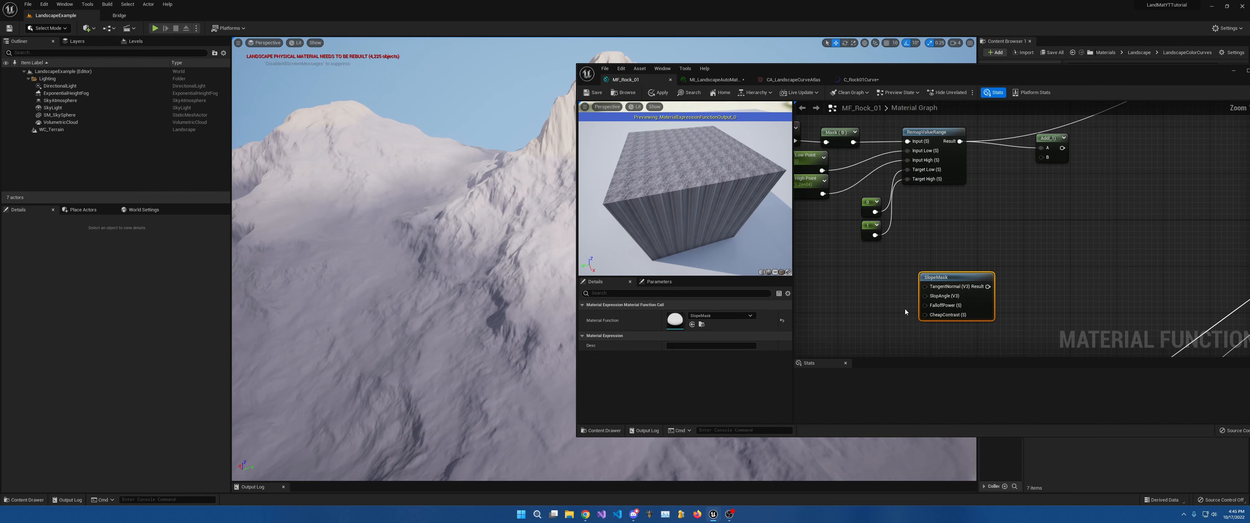
Create a scalar parameter named Slope Falloff beside the SlopeMask node.
{"action": "right_click_drag", "start_coordinate": [905, 309], "coordinate": [950, 259]}
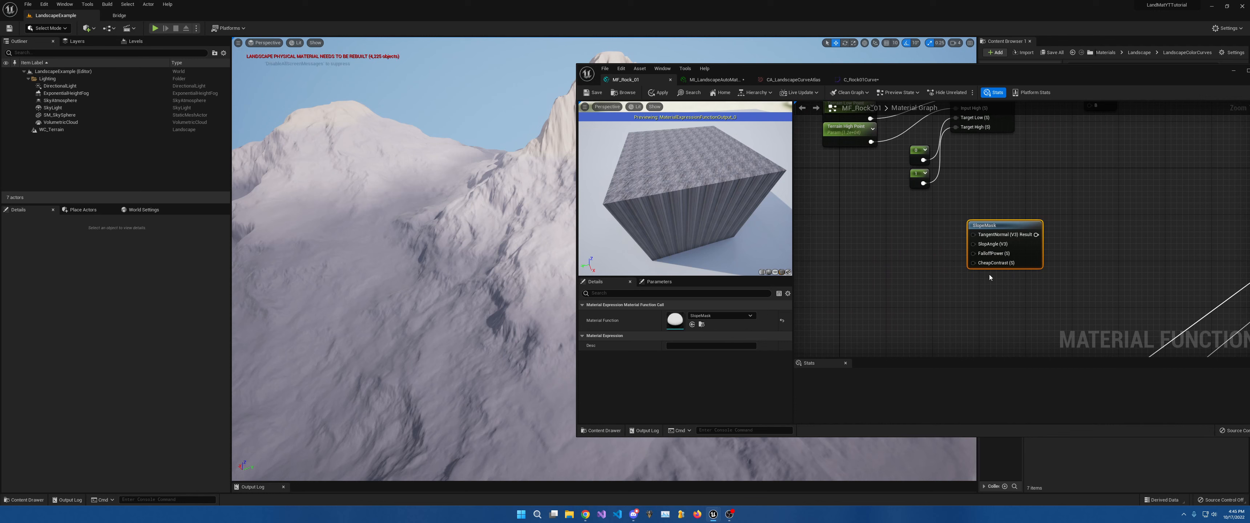
{"action": "mouse_move", "coordinate": [996, 265]}
{"action": "left_click", "coordinate": [882, 247]}
{"action": "type", "text": "ssssss"}
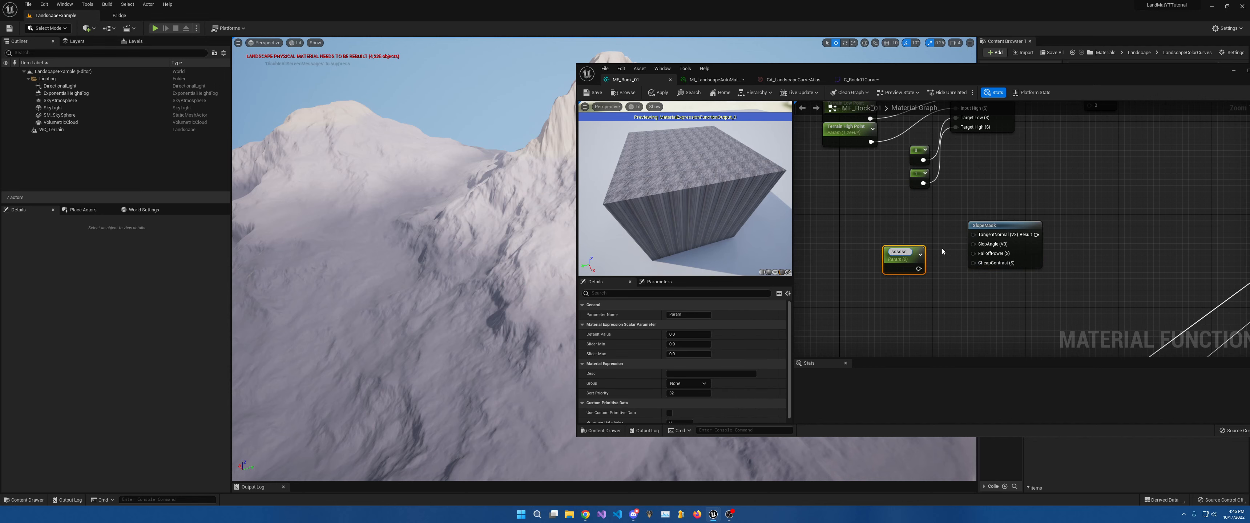
{"action": "key", "text": "BackSpace"}
{"action": "key", "text": "BackSpace"}
{"action": "key", "text": "BackSpace"}
{"action": "key", "text": "BackSpace"}
{"action": "key", "text": "BackSpace"}
{"action": "type", "text": "Slope Falloff"}
{"action": "key", "text": "Return"}
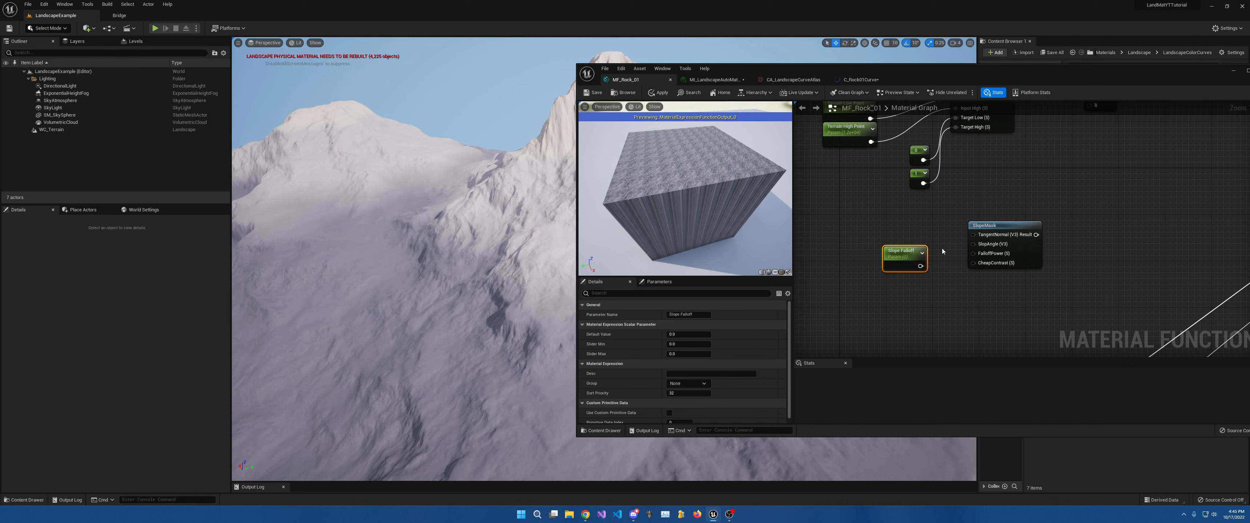
Connect Slope Falloff to the SlopeMask's FalloffPower input and open the parameter's default value for editing.
{"action": "left_click_drag", "start_coordinate": [921, 266], "coordinate": [902, 236]}
{"action": "left_click", "coordinate": [684, 334]}
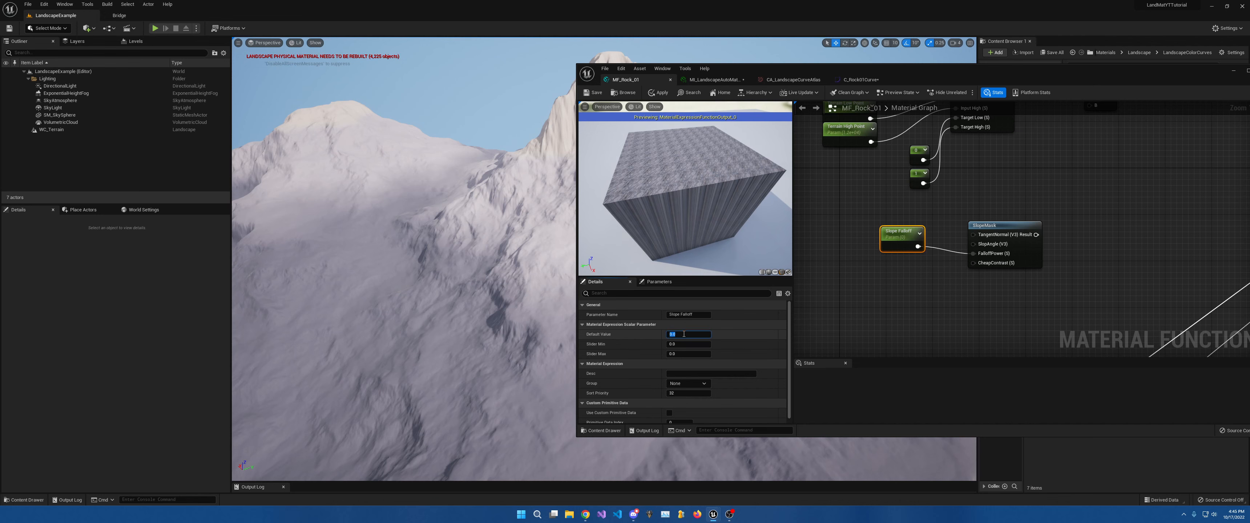
{"action": "left_click", "coordinate": [915, 275]}
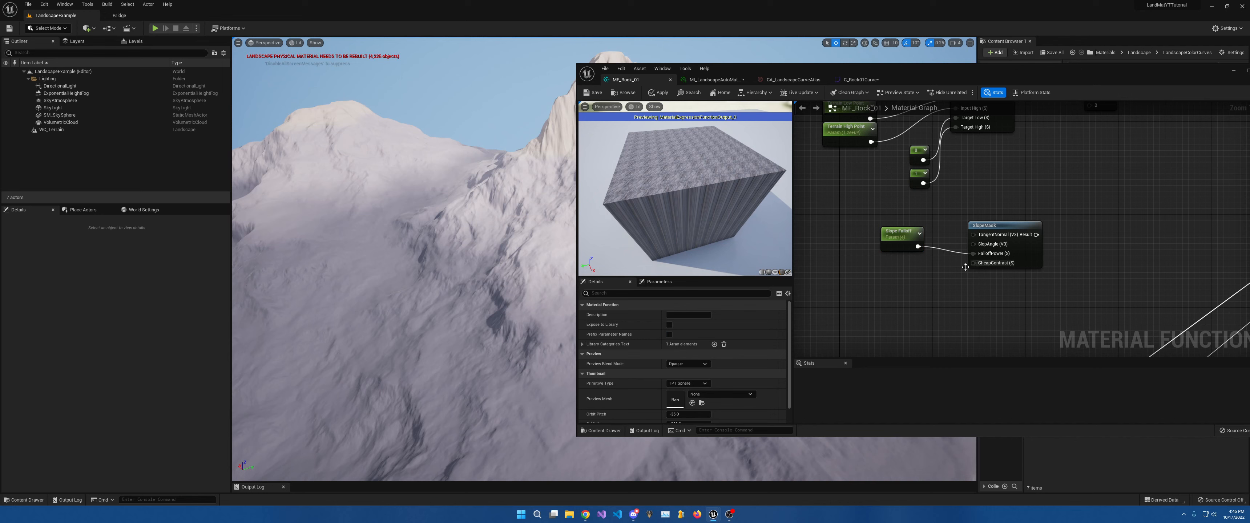
Create a scalar parameter named Slope Contrast below the Slope Falloff parameter.
{"action": "left_click", "coordinate": [892, 282]}
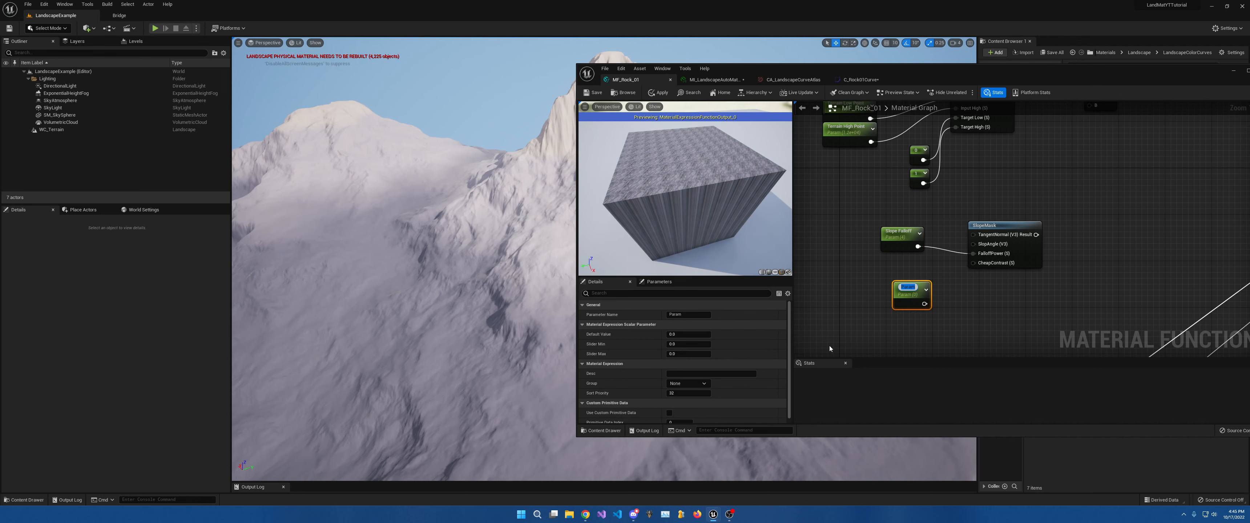
{"action": "type", "text": "Sloppe"}
{"action": "key", "text": "BackSpace"}
{"action": "key", "text": "BackSpace"}
{"action": "type", "text": "e Contrast"}
{"action": "key", "text": "Return"}
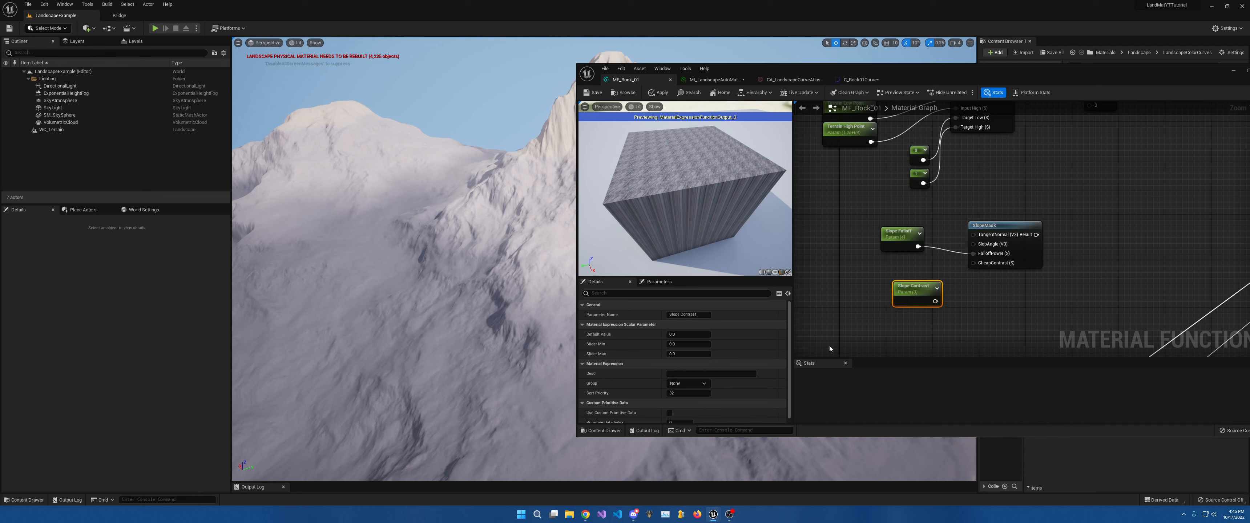
Set Slope Contrast's default value to 0.3, connect it to the SlopeMask's CheapContrast input, and tuck it under Slope Falloff.
{"action": "left_click", "coordinate": [682, 334]}
{"action": "type", "text": ".3"}
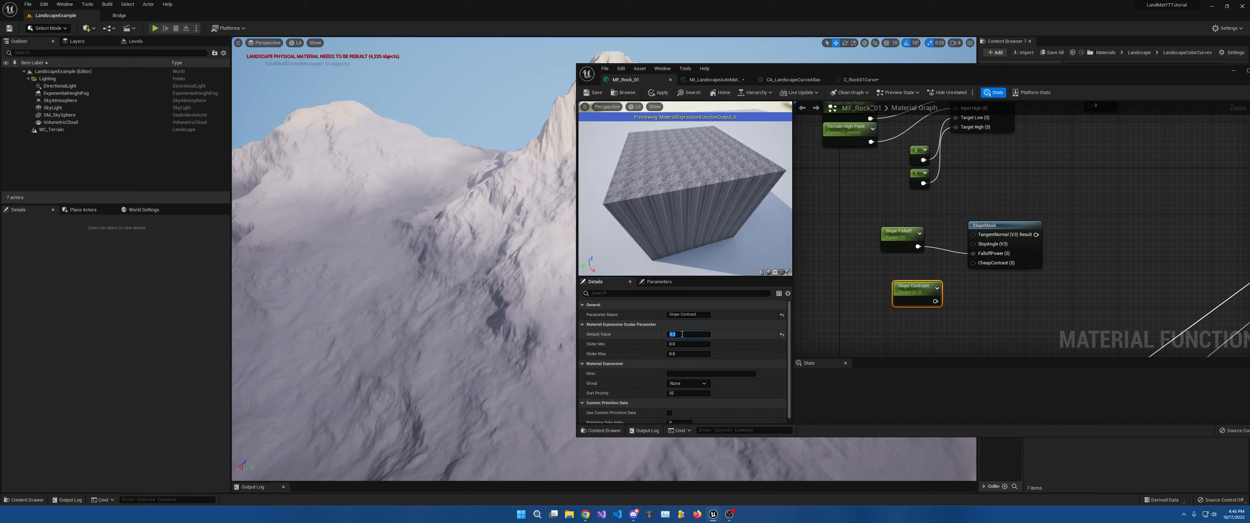
{"action": "key", "text": "Return"}
{"action": "left_click_drag", "start_coordinate": [935, 302], "coordinate": [973, 263]}
{"action": "left_click_drag", "start_coordinate": [918, 286], "coordinate": [907, 265]}
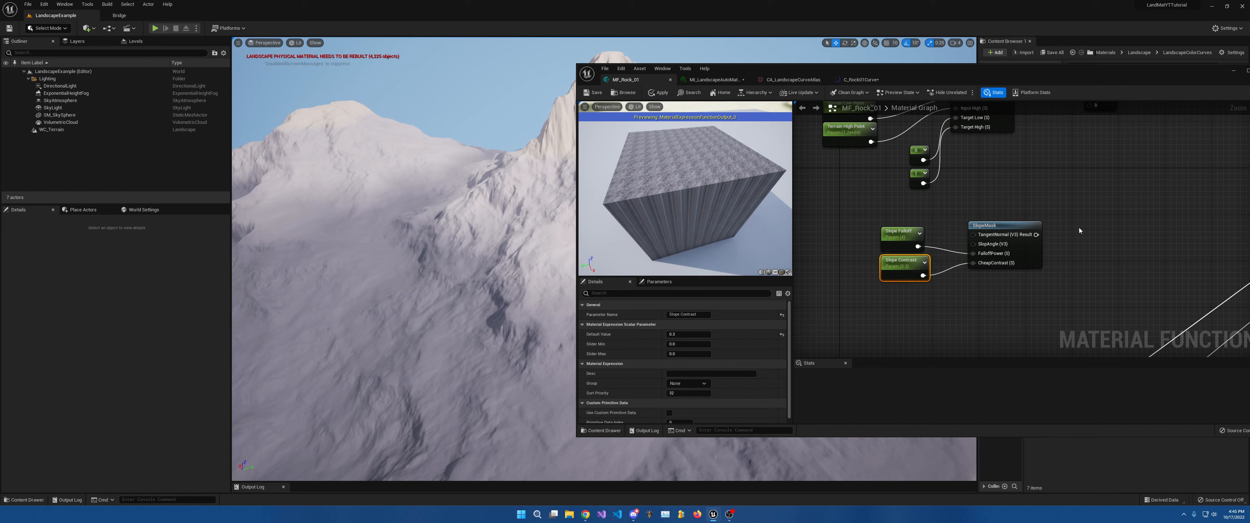
Add a OneMinus node fed by the SlopeMask result and align it beside the SlopeMask.
{"action": "right_click_drag", "start_coordinate": [907, 264], "coordinate": [790, 315]}
{"action": "left_click_drag", "start_coordinate": [918, 284], "coordinate": [951, 286]}
{"action": "type", "text": "1-x"}
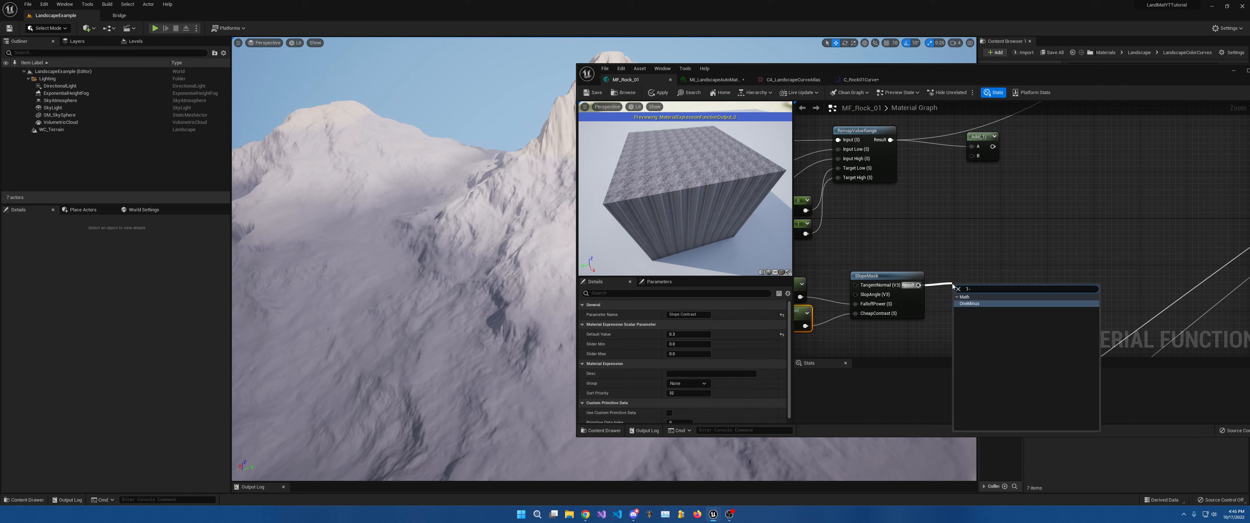
{"action": "key", "text": "Return"}
{"action": "left_click_drag", "start_coordinate": [971, 288], "coordinate": [974, 275]}
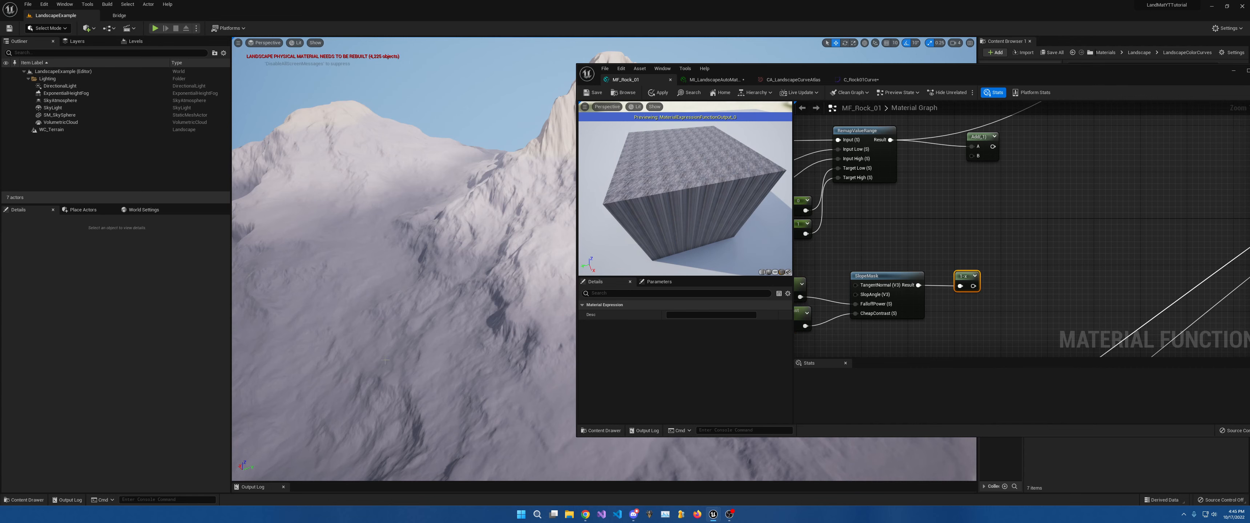
Add a ConstantBiasScale node fed by the OneMinus output and align it in the same row.
{"action": "right_click_drag", "start_coordinate": [450, 328], "coordinate": [459, 332]}
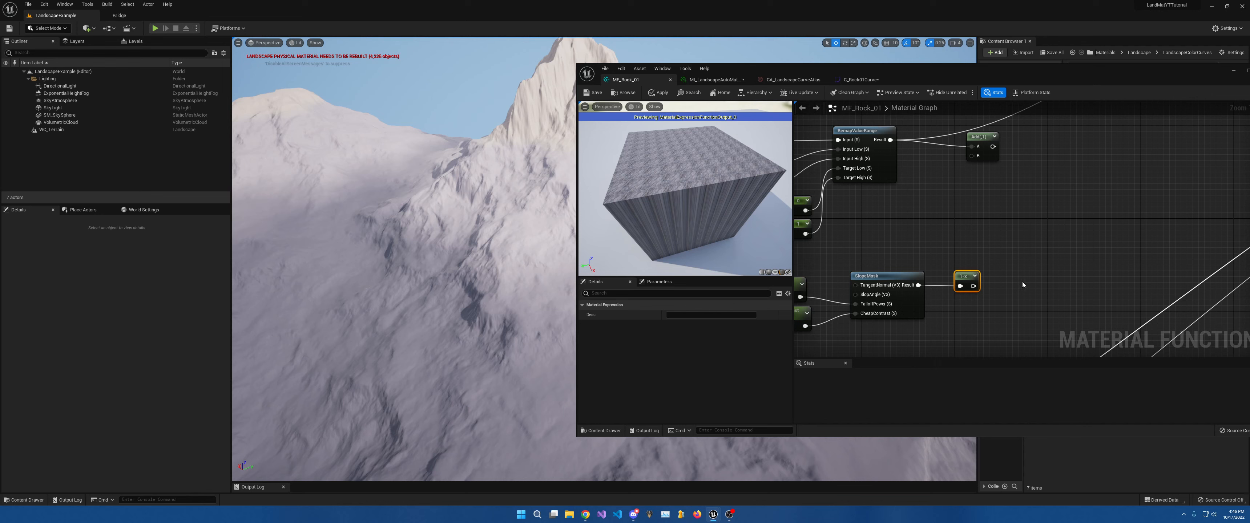
{"action": "left_click_drag", "start_coordinate": [973, 286], "coordinate": [1021, 286]}
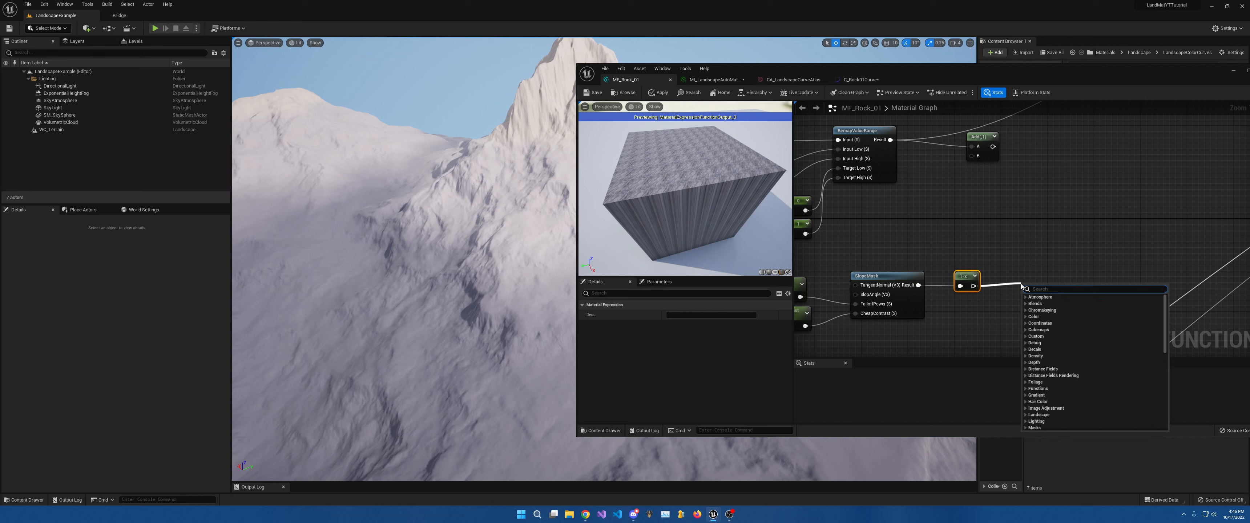
{"action": "type", "text": "constantbi"}
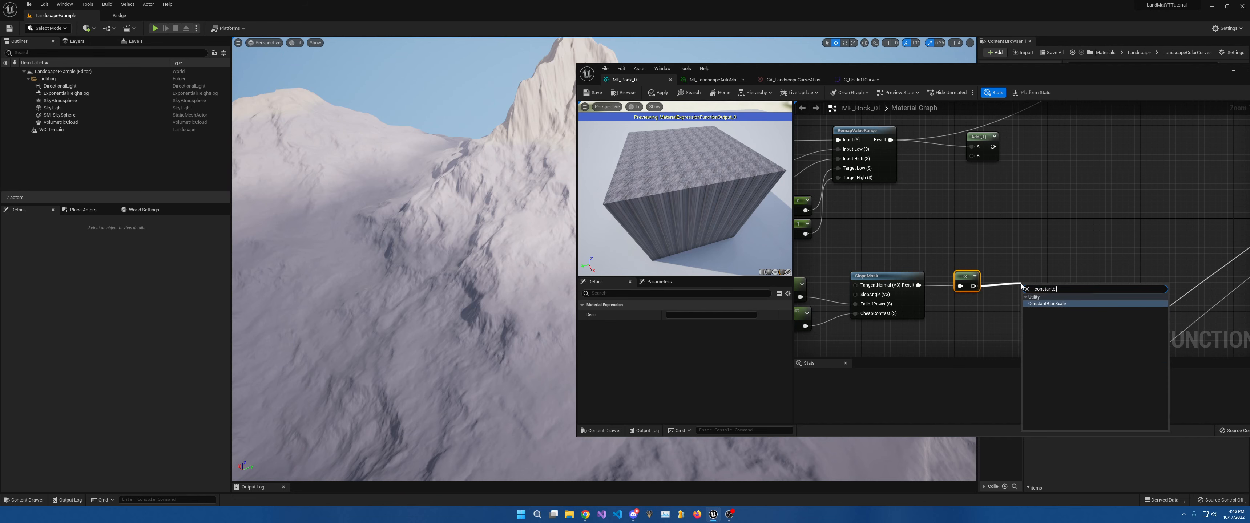
{"action": "key", "text": "Return"}
{"action": "left_click_drag", "start_coordinate": [1026, 290], "coordinate": [1013, 277]}
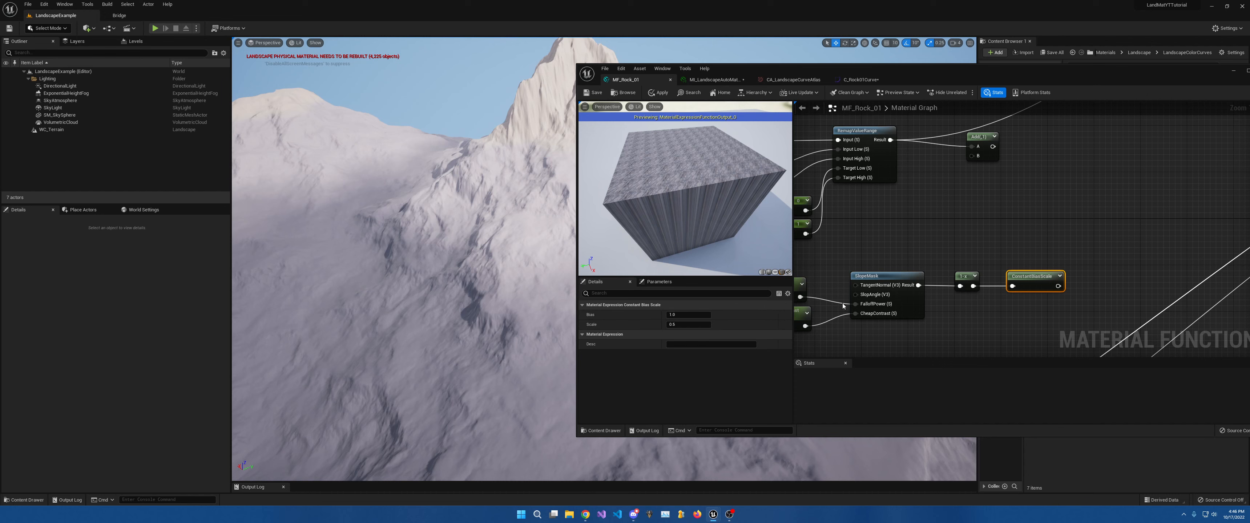
Set the ConstantBiasScale node's Bias to -0.5 and Scale to 2.
{"action": "left_click", "coordinate": [674, 315]}
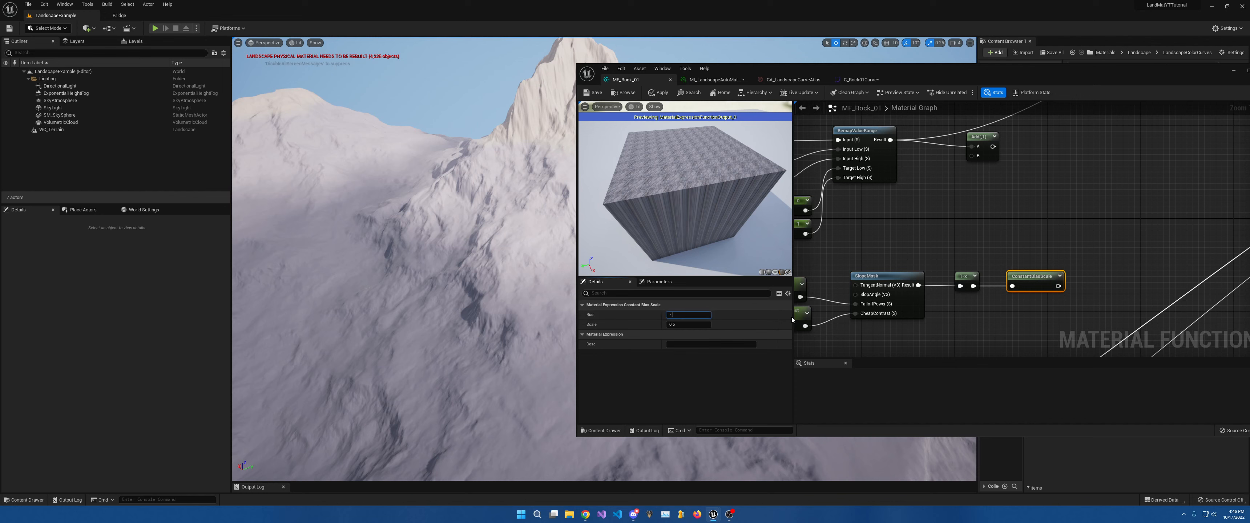
{"action": "type", "text": "-.5"}
{"action": "key", "text": "Return"}
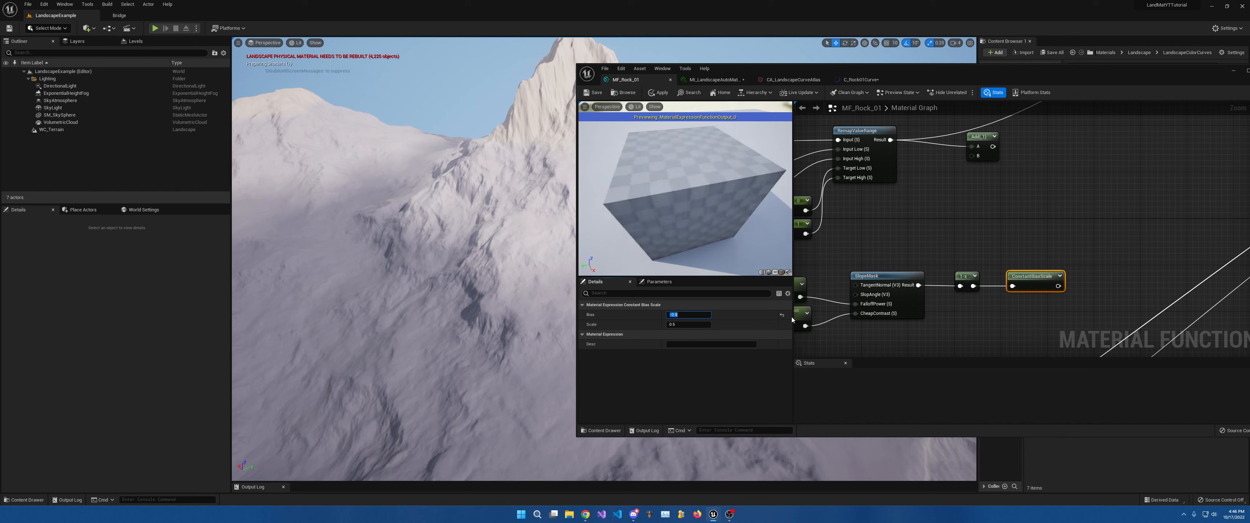
{"action": "left_click", "coordinate": [681, 324]}
{"action": "type", "text": "2"}
{"action": "key", "text": "Return"}
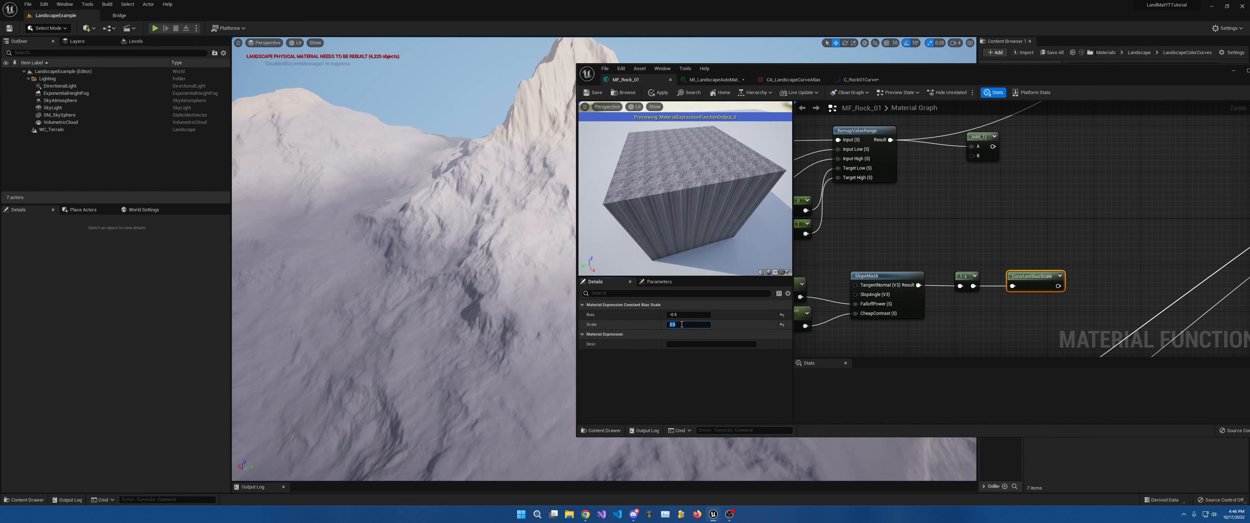
Move the OneMinus and ConstantBiasScale nodes closer to the SlopeMask node.
{"action": "left_click_drag", "start_coordinate": [1036, 281], "coordinate": [979, 275]}
{"action": "left_click", "coordinate": [965, 278]}
{"action": "left_click", "coordinate": [1002, 274], "text": "shift"}
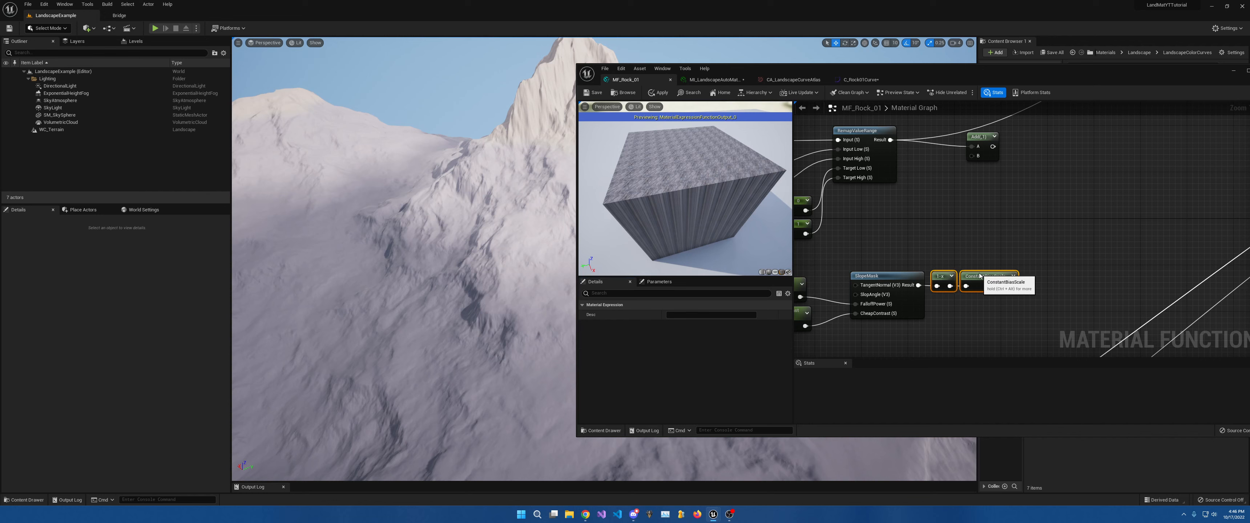
{"action": "left_click", "coordinate": [999, 286]}
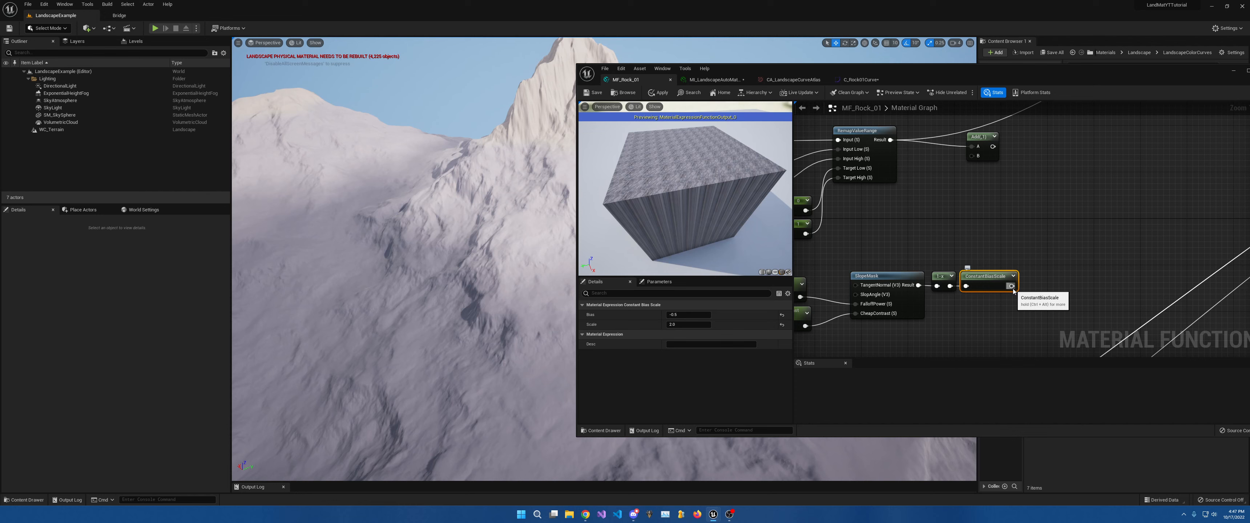
Add a Multiply node after ConstantBiasScale and connect the ConstantBiasScale output to its A input.
{"action": "left_click", "coordinate": [1056, 275]}
{"action": "left_click", "coordinate": [1037, 284]}
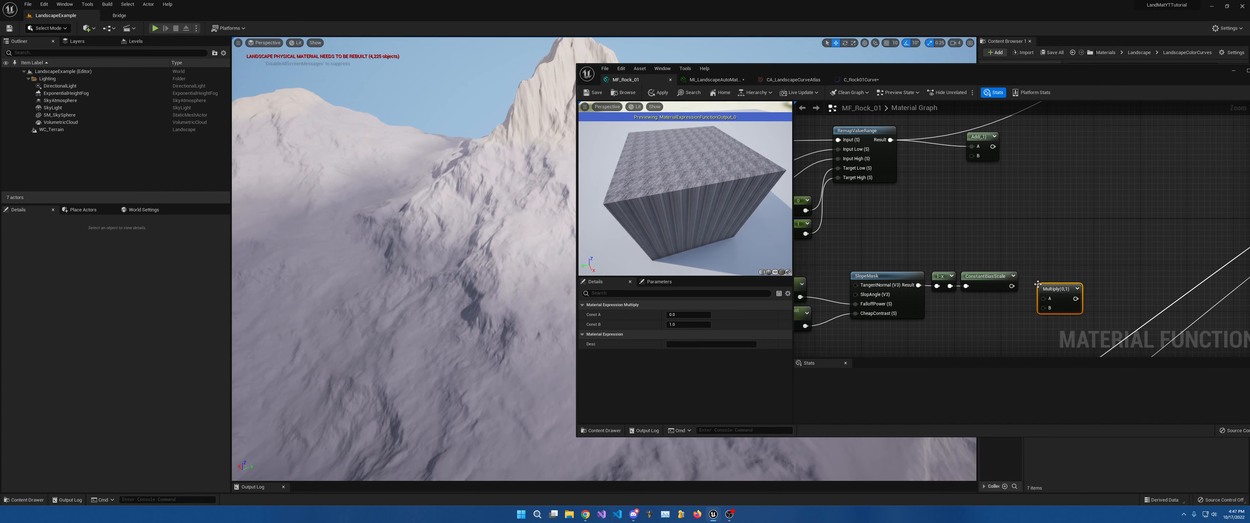
{"action": "left_click_drag", "start_coordinate": [1011, 286], "coordinate": [1050, 279]}
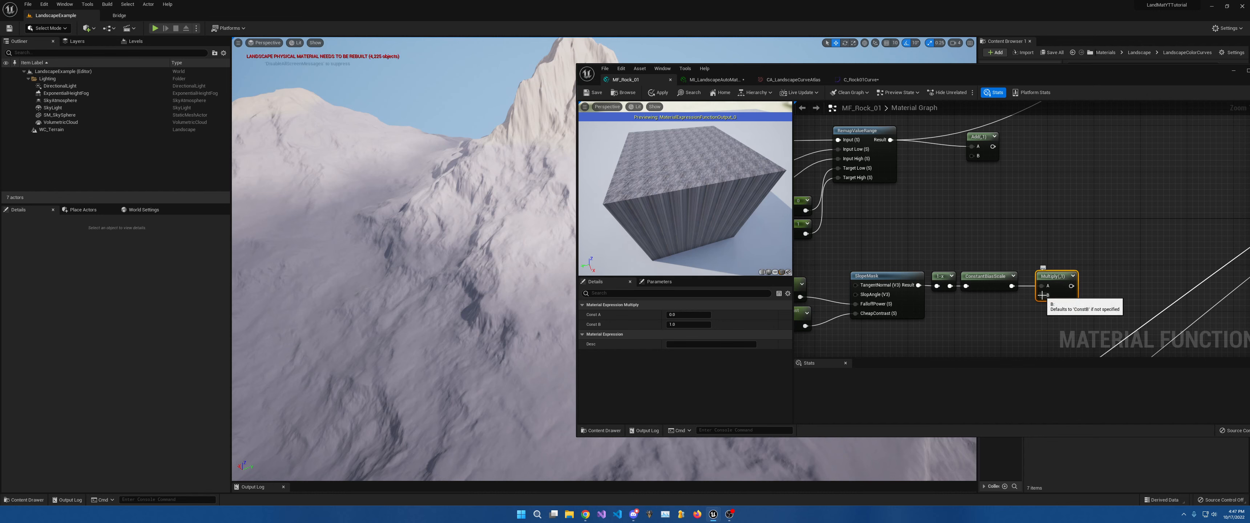
Create a scalar parameter named Slope/Height Bias and connect it to the Multiply node's B input.
{"action": "left_click_drag", "start_coordinate": [1042, 295], "coordinate": [995, 315]}
{"action": "left_click", "coordinate": [968, 310]}
{"action": "key", "text": "s"}
{"action": "left_click", "coordinate": [968, 311]}
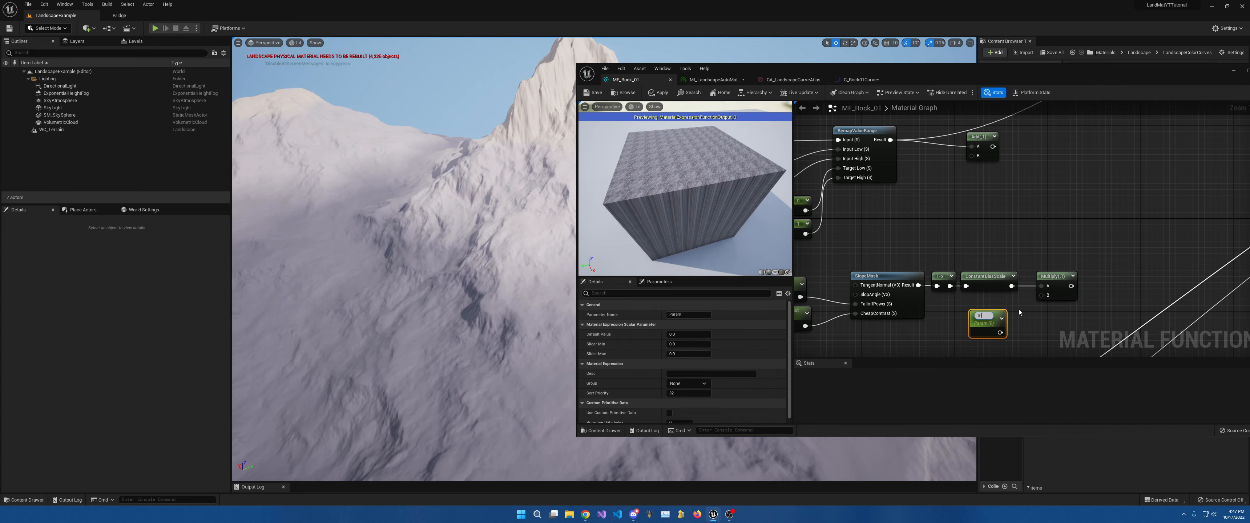
{"action": "type", "text": "Slope/Height Bias"}
{"action": "key", "text": "Return"}
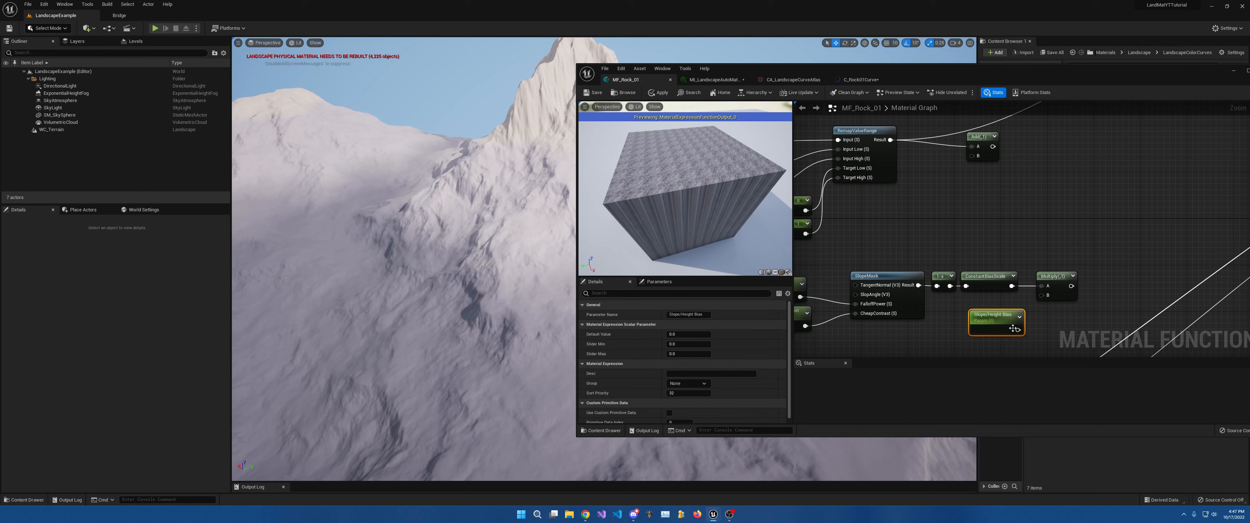
{"action": "left_click_drag", "start_coordinate": [1017, 330], "coordinate": [1041, 298]}
Add a Saturate node fed by the Multiply output and align it in the row, removing the stray parameter.
{"action": "right_click_drag", "start_coordinate": [1041, 299], "coordinate": [924, 300]}
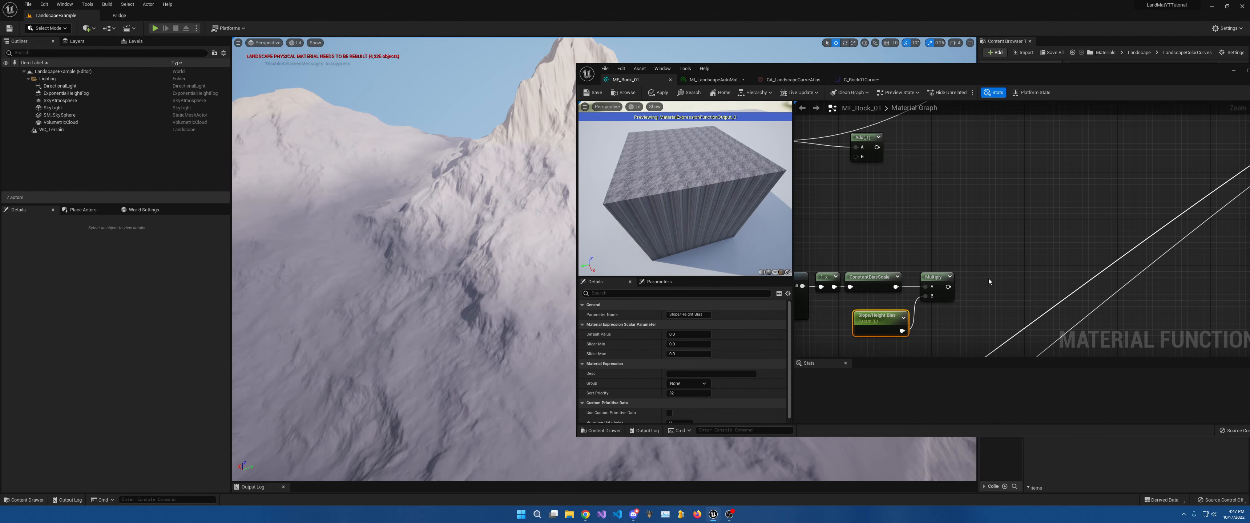
{"action": "left_click", "coordinate": [988, 279]}
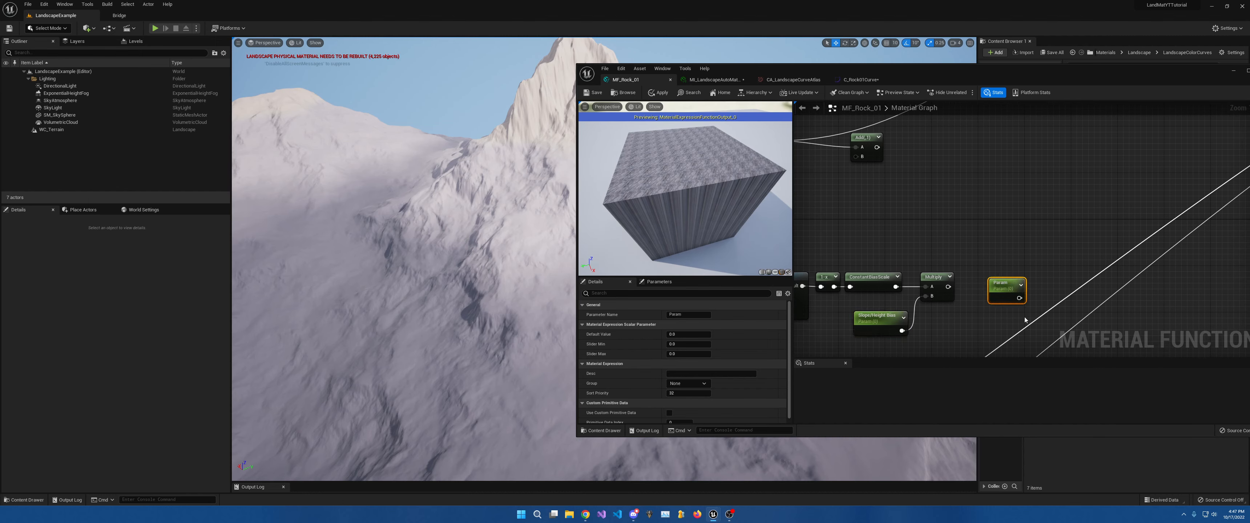
{"action": "key", "text": "Delete"}
{"action": "left_click_drag", "start_coordinate": [949, 288], "coordinate": [968, 289]}
{"action": "type", "text": "satu"}
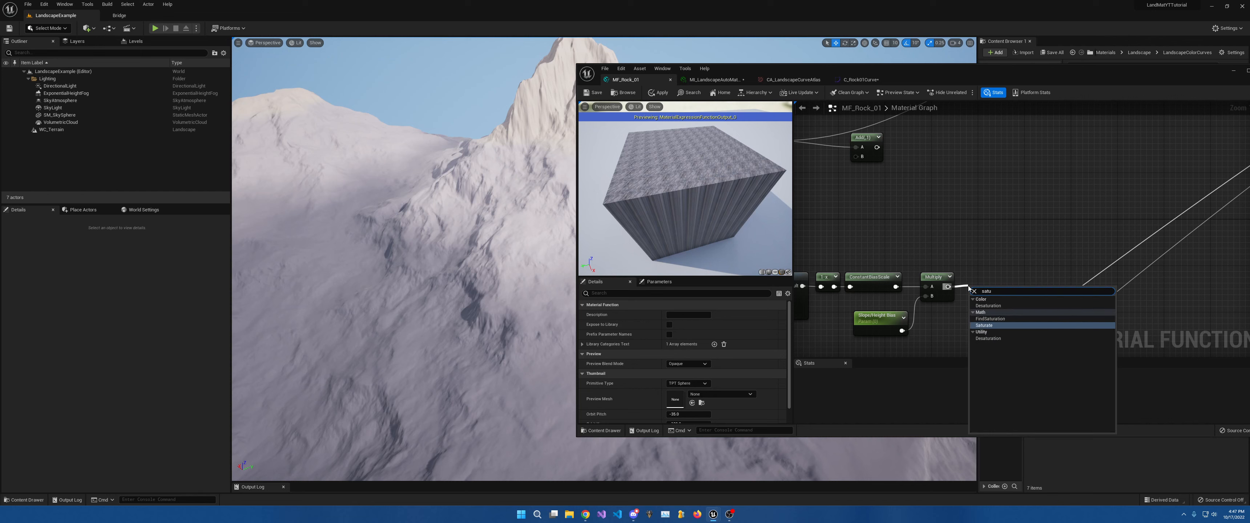
{"action": "key", "text": "Return"}
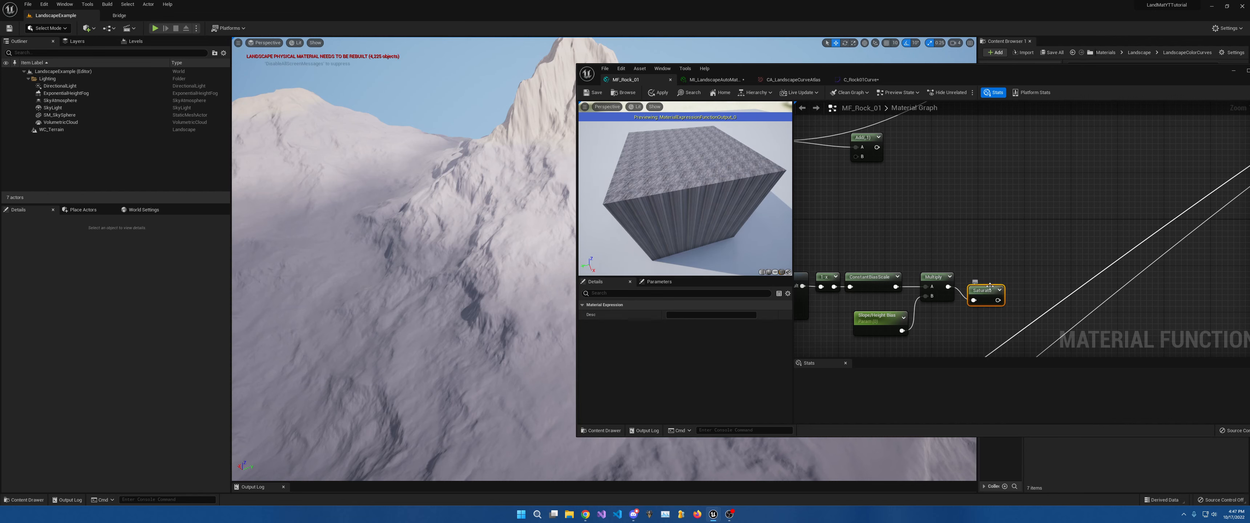
{"action": "left_click_drag", "start_coordinate": [989, 286], "coordinate": [979, 273]}
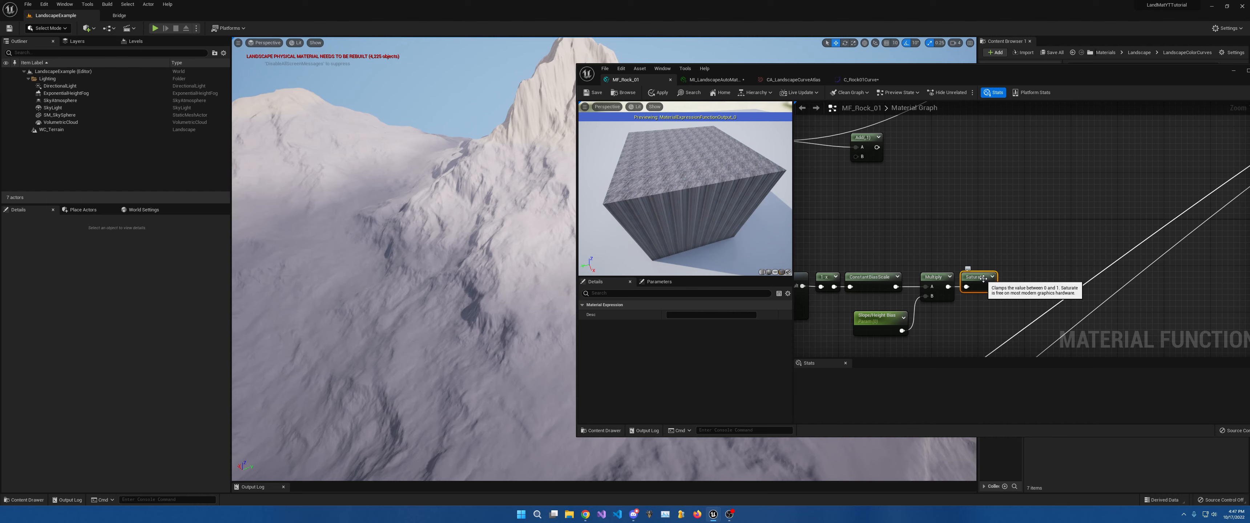
Connect the Saturate output to the landscape color curve node's input in place of the RemapValueRange result.
{"action": "right_click_drag", "start_coordinate": [988, 251], "coordinate": [1044, 245]}
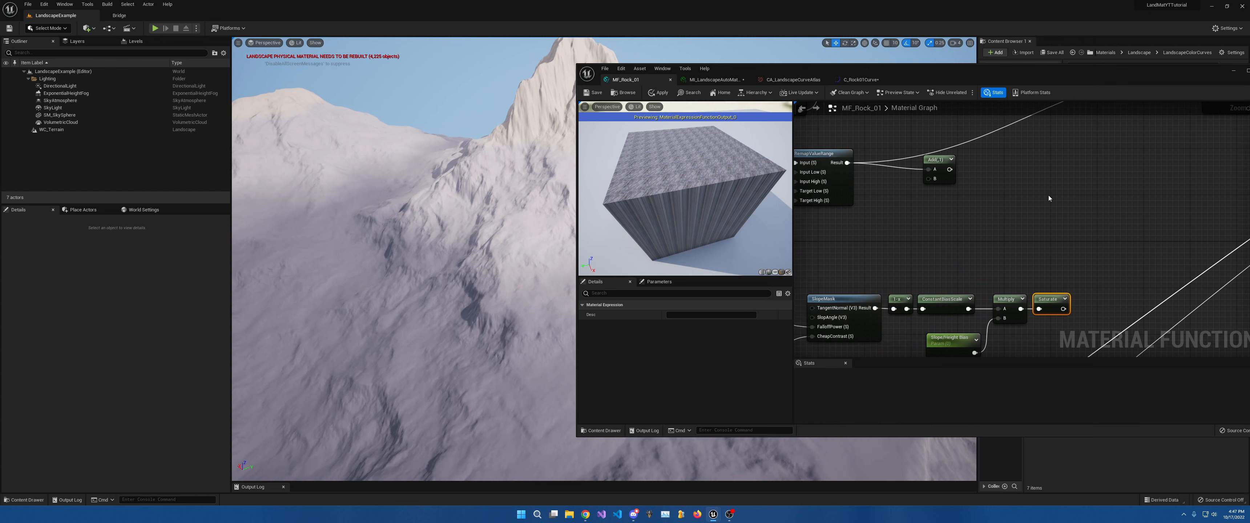
{"action": "right_click_drag", "start_coordinate": [1047, 198], "coordinate": [1072, 192]}
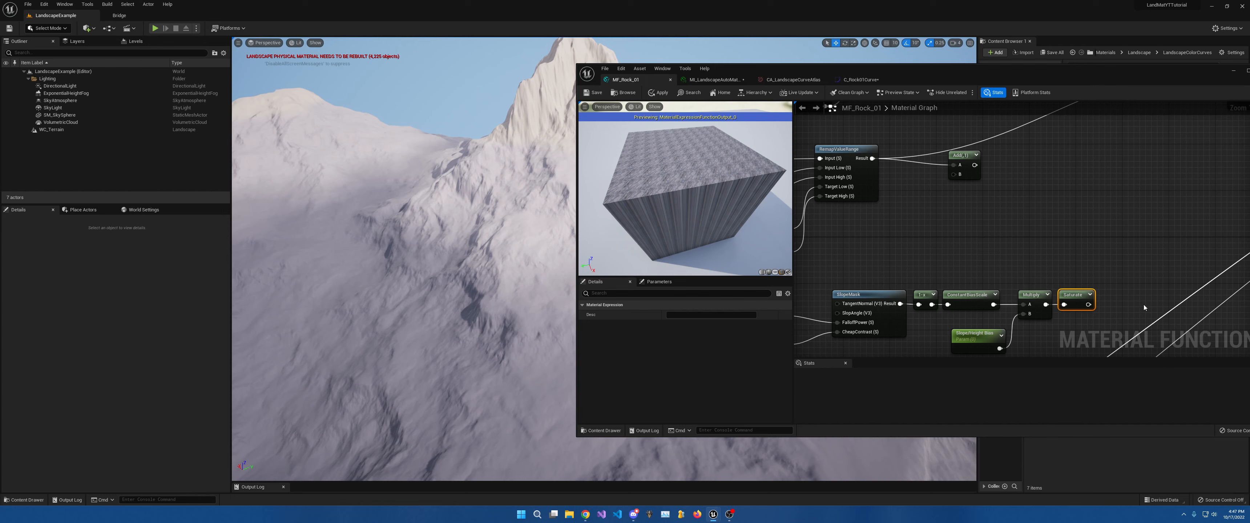
{"action": "left_click_drag", "start_coordinate": [1088, 304], "coordinate": [1232, 140]}
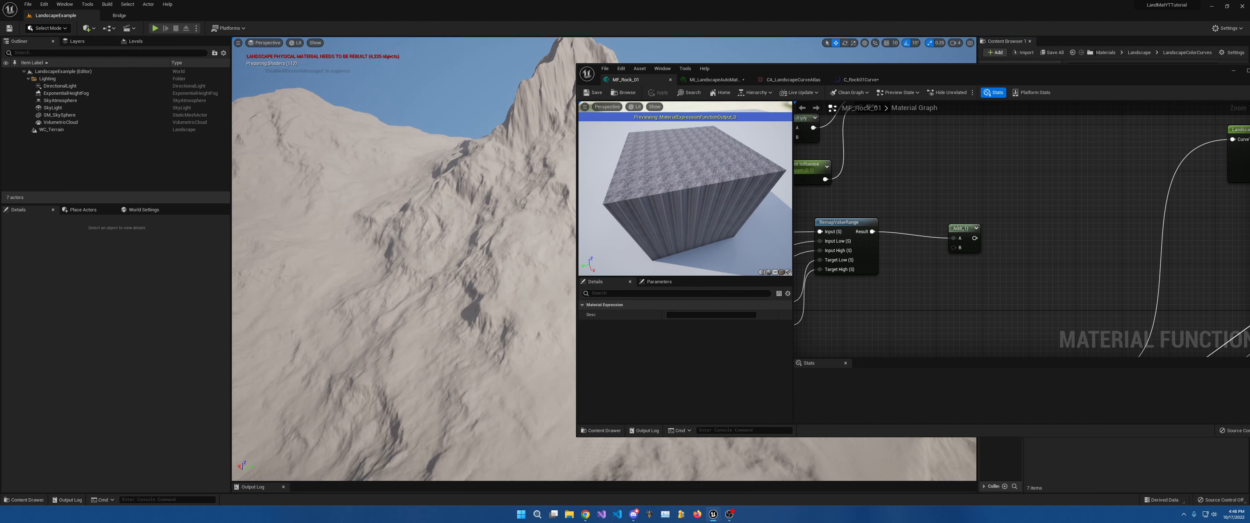
{"action": "right_click", "coordinate": [510, 223]}
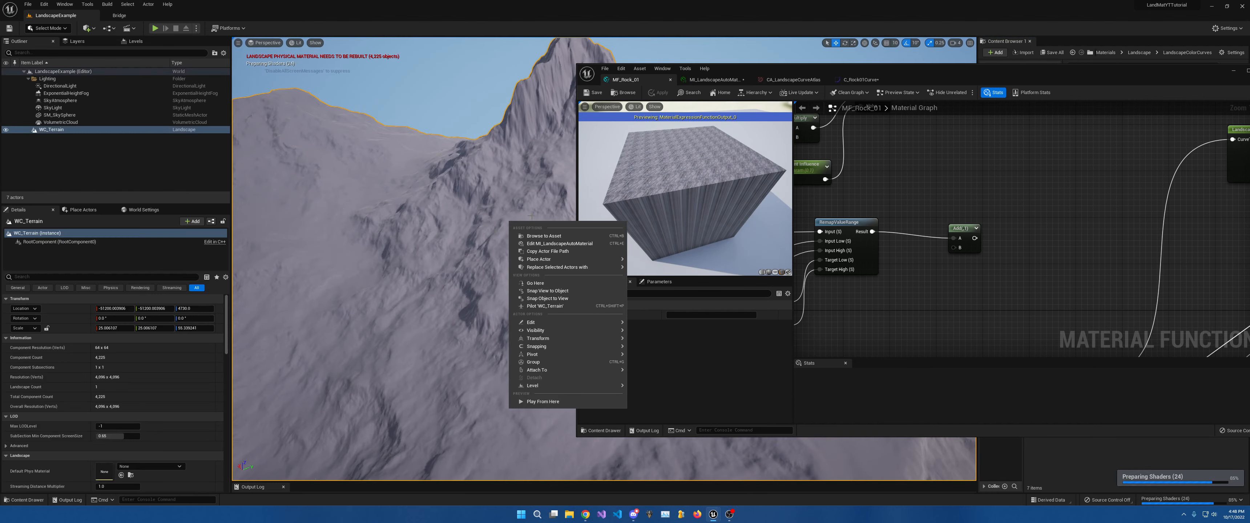
{"action": "right_click", "coordinate": [494, 234]}
{"action": "left_click", "coordinate": [494, 221]}
{"action": "right_click_drag", "start_coordinate": [493, 221], "coordinate": [483, 221]}
{"action": "key", "text": "Escape"}
Set the Slope/Height Bias parameter's default value to 1.
{"action": "right_click_drag", "start_coordinate": [1089, 313], "coordinate": [1060, 122]}
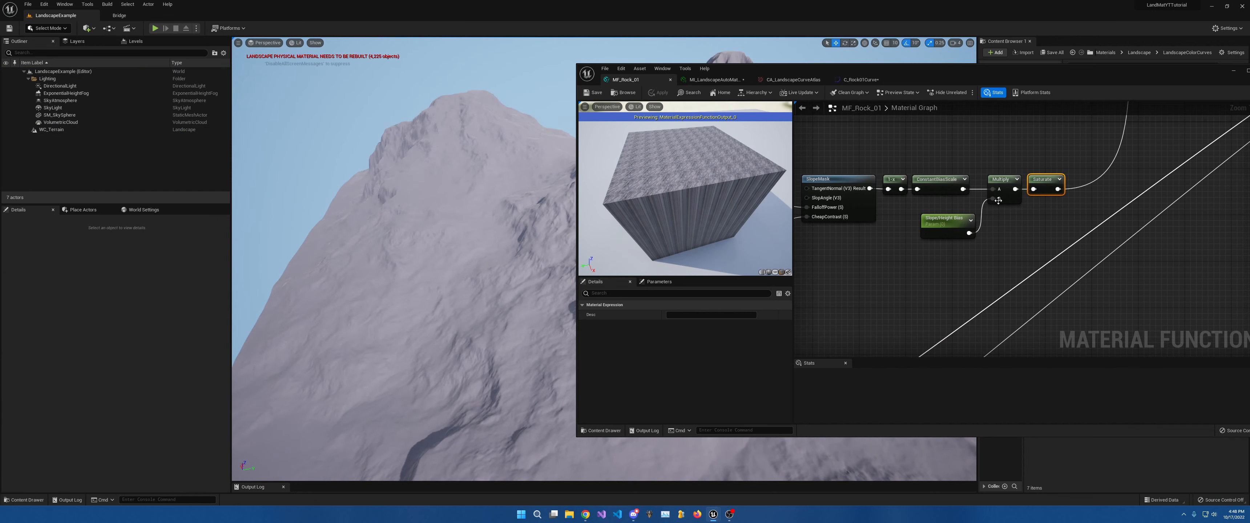
{"action": "left_click", "coordinate": [936, 223]}
{"action": "left_click", "coordinate": [688, 335]}
{"action": "type", "text": "1"}
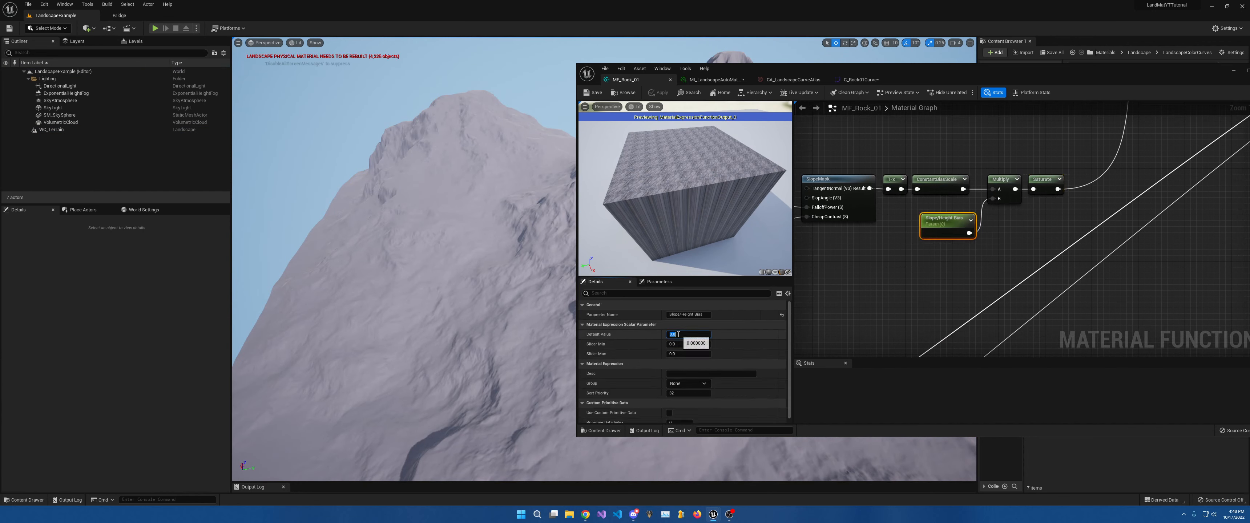
{"action": "key", "text": "Return"}
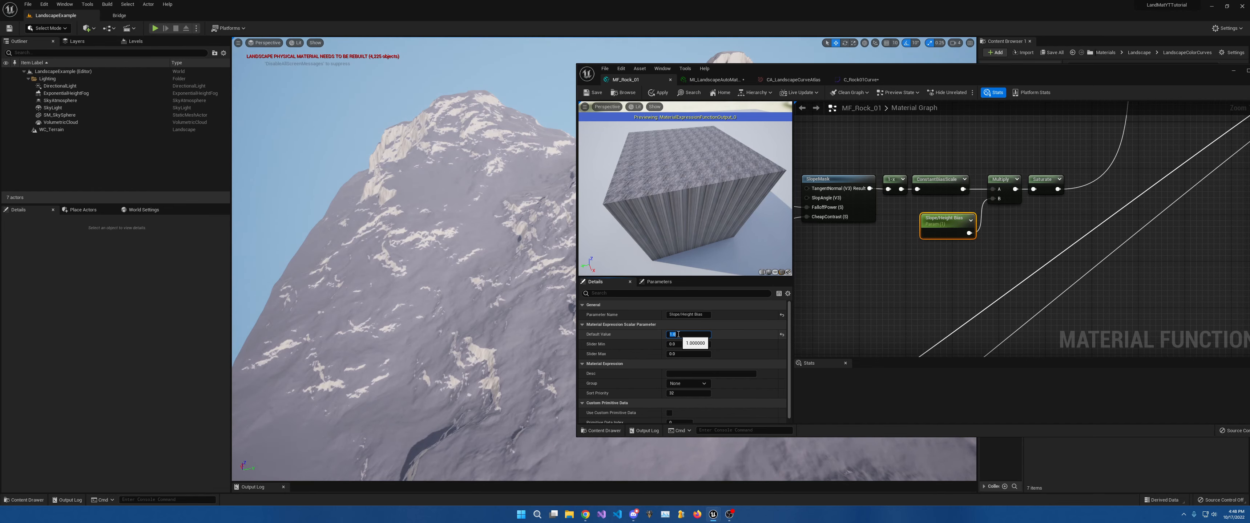
Examine the slope-based rock coloring on the landscape from a distance and up close.
{"action": "right_click_drag", "start_coordinate": [436, 271], "coordinate": [352, 260]}
{"action": "key", "text": "w"}
{"action": "key", "text": "w"}
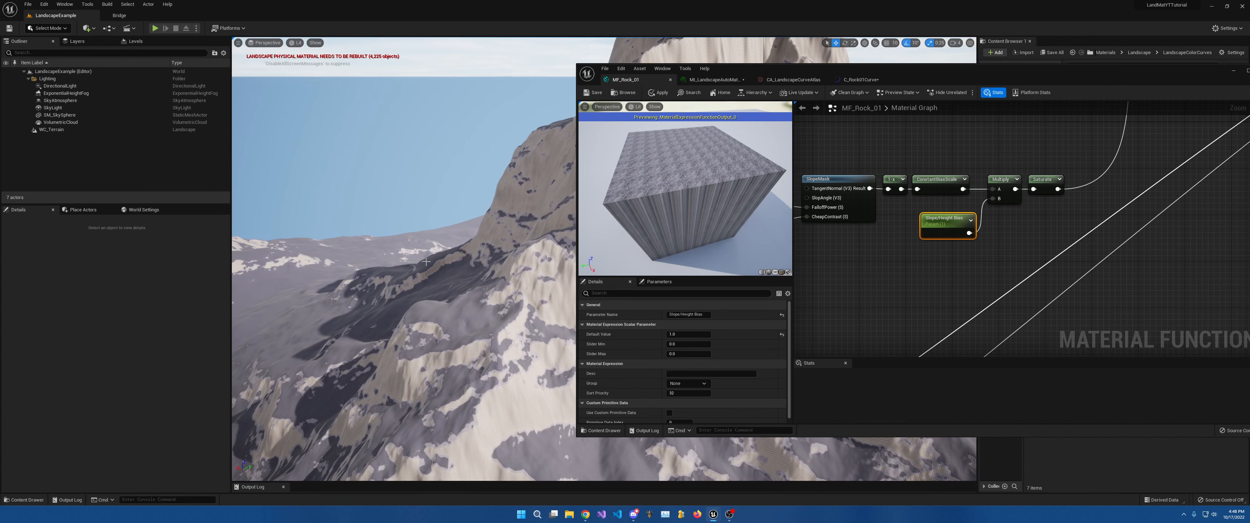
{"action": "scroll", "coordinate": [497, 263], "scroll_direction": "up", "scroll_amount": 10}
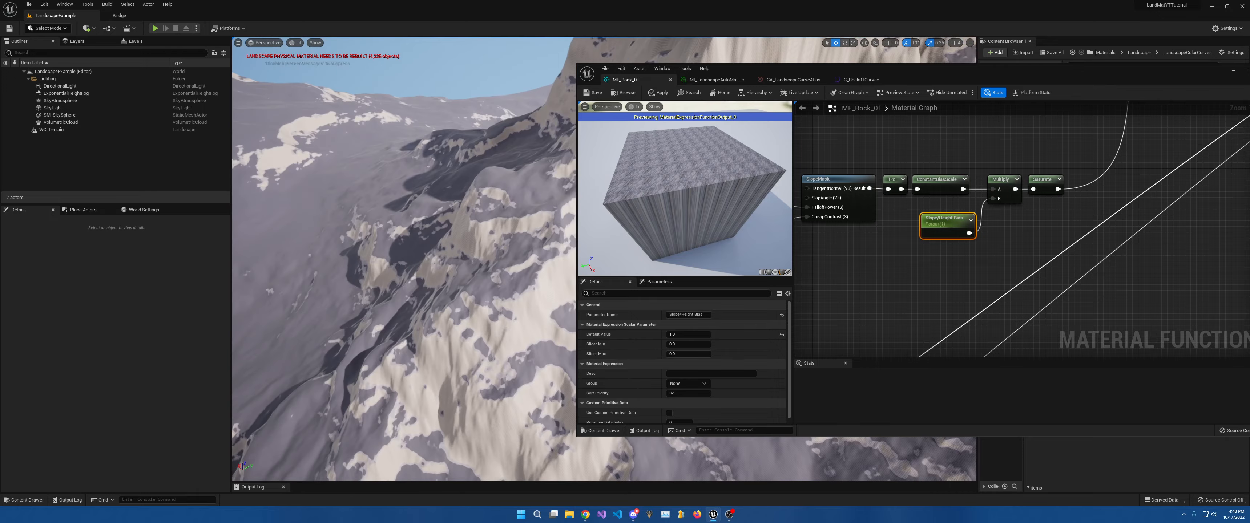
{"action": "scroll", "coordinate": [494, 256], "scroll_direction": "up", "scroll_amount": 8}
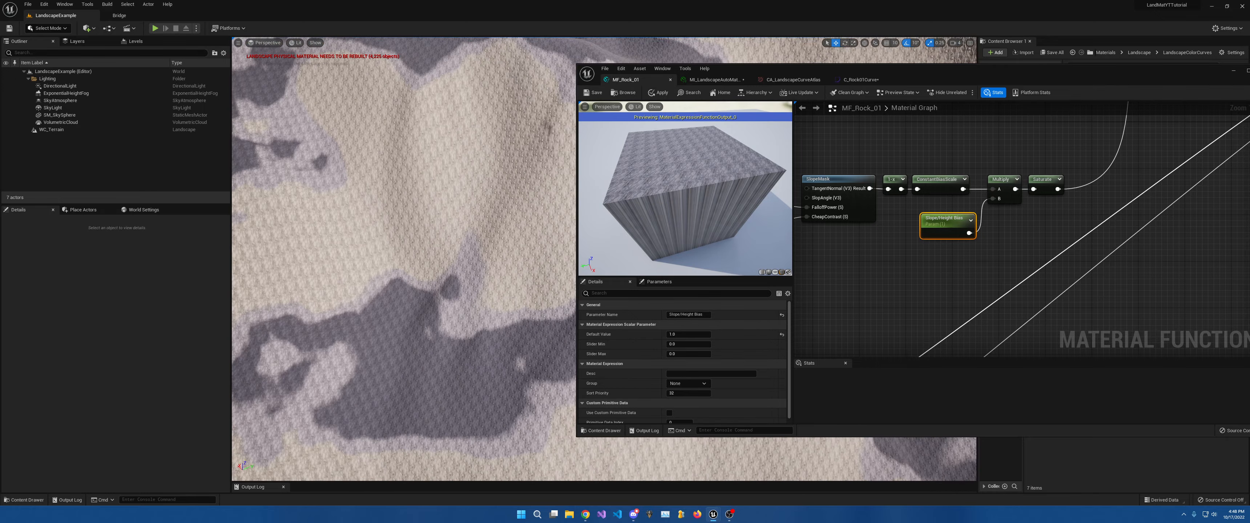
{"action": "scroll", "coordinate": [488, 251], "scroll_direction": "down", "scroll_amount": 15}
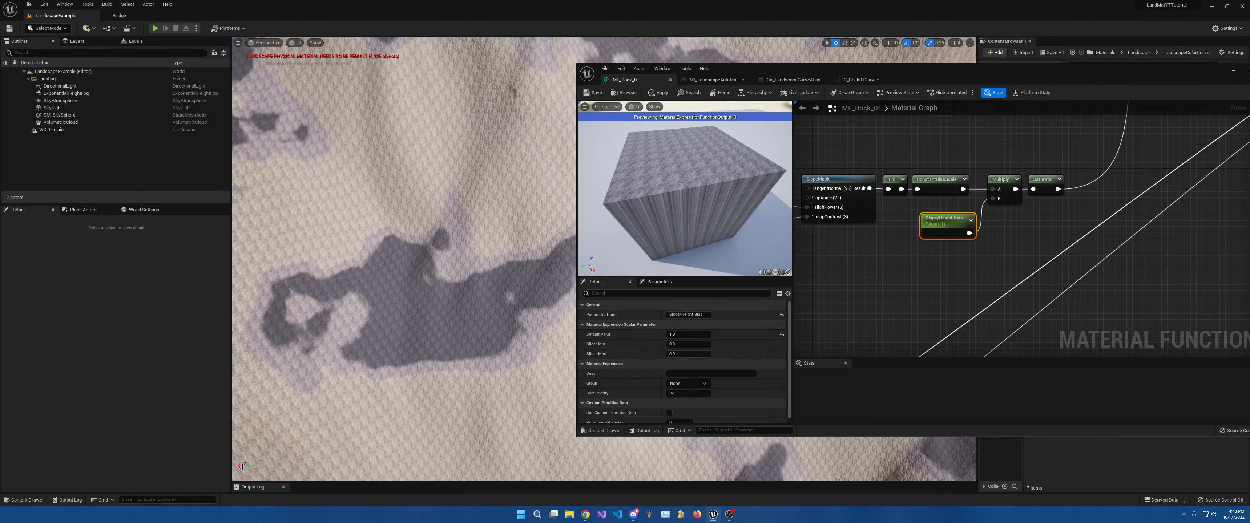
Inspect the rock coloring on the terrain's slopes and peaks from several more viewpoints.
{"action": "scroll", "coordinate": [467, 234], "scroll_direction": "down", "scroll_amount": 6}
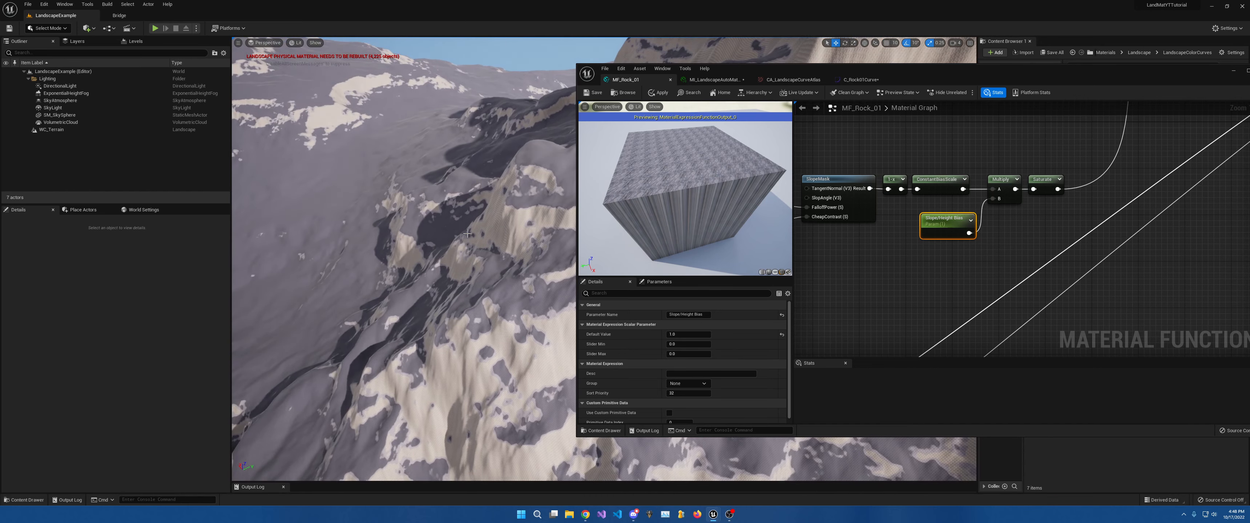
{"action": "key", "text": "s"}
{"action": "right_click_drag", "start_coordinate": [467, 234], "coordinate": [436, 234]}
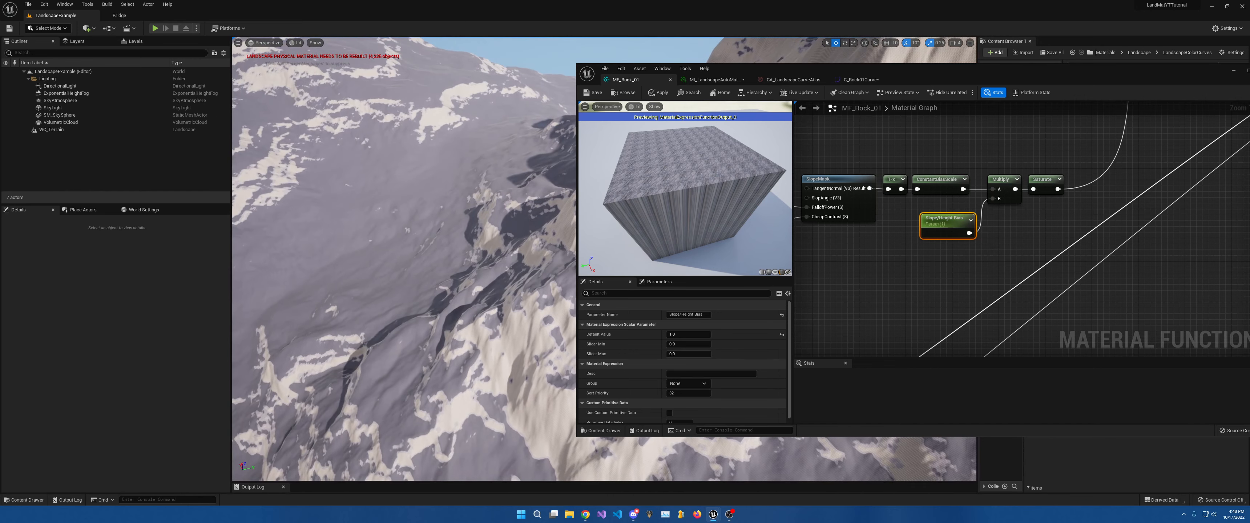
{"action": "scroll", "coordinate": [1007, 271], "scroll_direction": "down", "scroll_amount": 6}
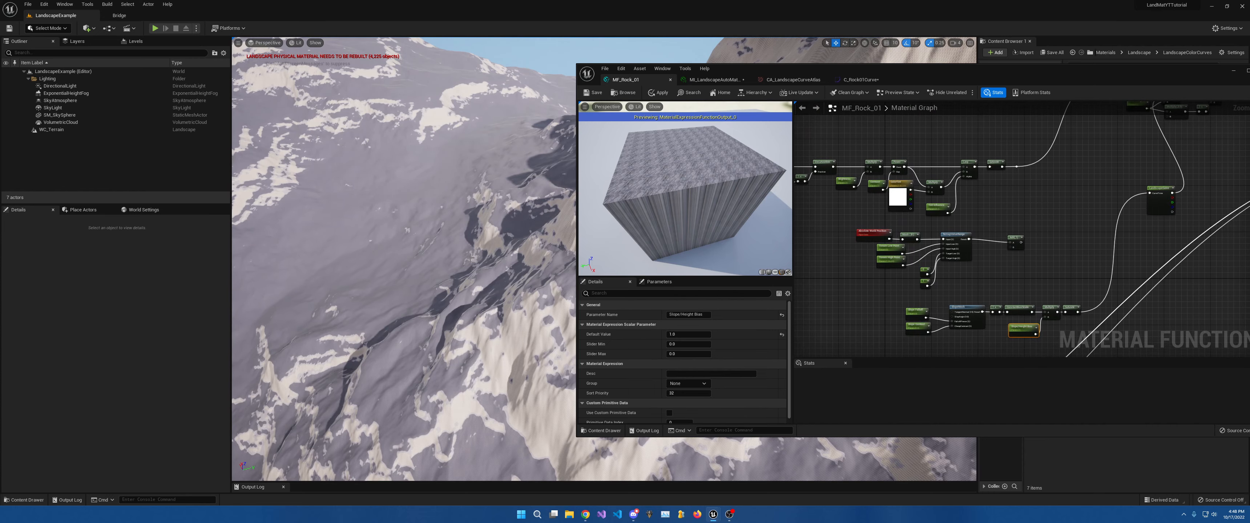
{"action": "right_click_drag", "start_coordinate": [437, 253], "coordinate": [469, 257]}
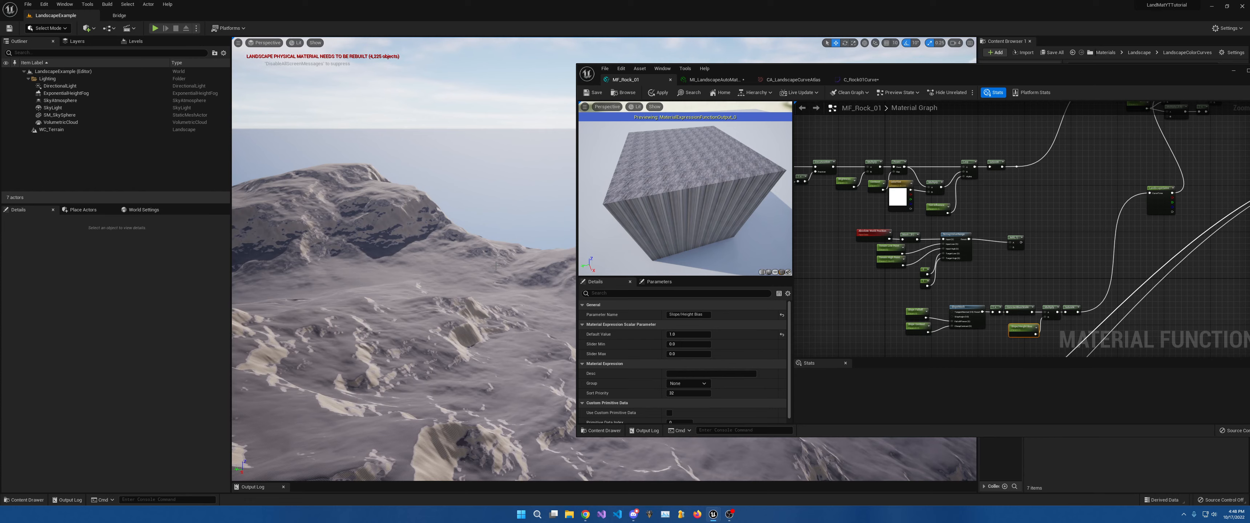
{"action": "right_click_drag", "start_coordinate": [519, 255], "coordinate": [417, 267]}
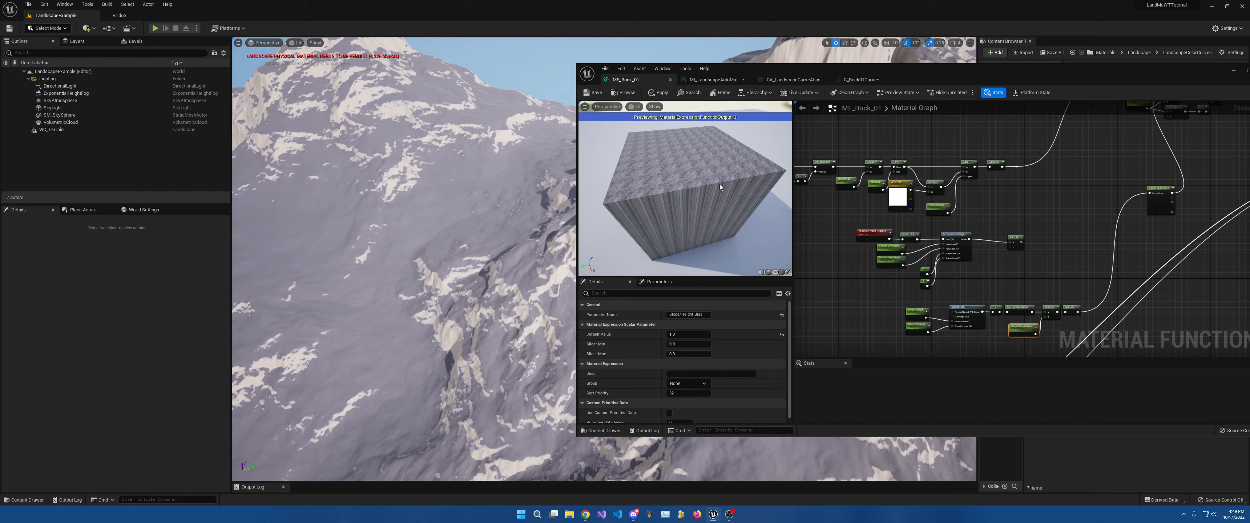
Try Slope/Height Bias default values of 0, 0.2, 0.3, 0.4 and 1 to compare the landscape coloring.
{"action": "scroll", "coordinate": [1025, 330], "scroll_direction": "up", "scroll_amount": 5}
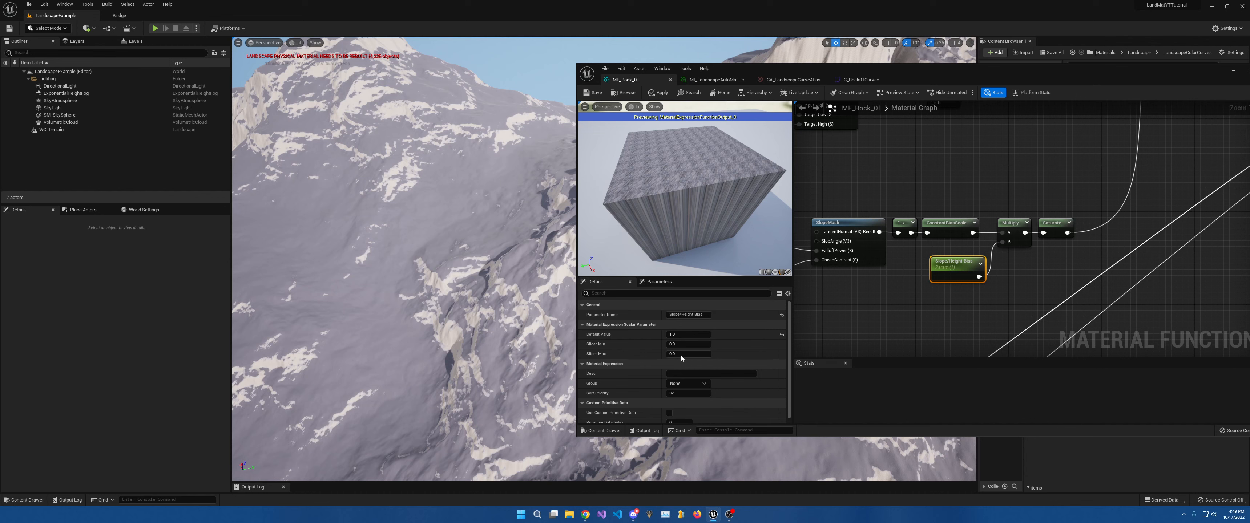
{"action": "left_click", "coordinate": [680, 336]}
{"action": "key", "text": "Return"}
{"action": "key", "text": "Return"}
{"action": "key", "text": "Return"}
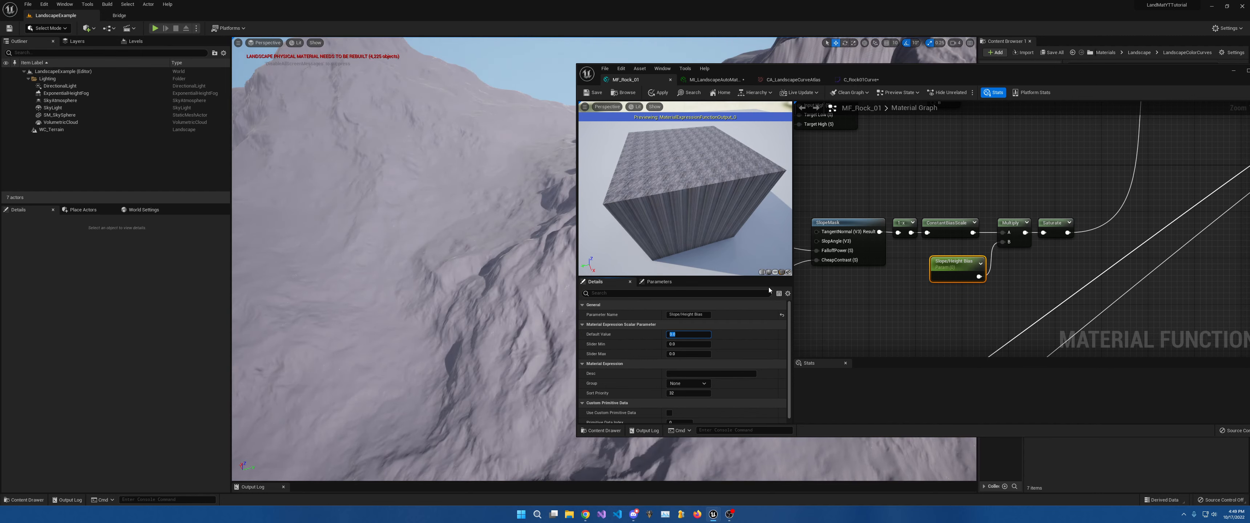
{"action": "type", "text": "0.2"}
{"action": "key", "text": "Return"}
{"action": "type", "text": "0.3"}
{"action": "key", "text": "Return"}
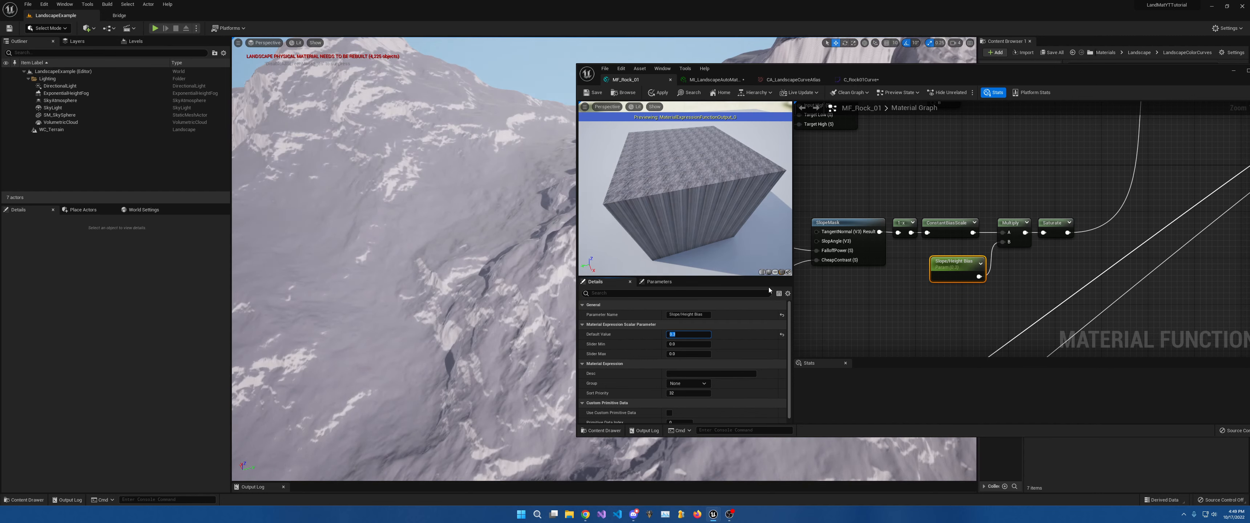
{"action": "type", "text": ".4"}
{"action": "key", "text": "Return"}
{"action": "type", "text": "1"}
{"action": "key", "text": "Return"}
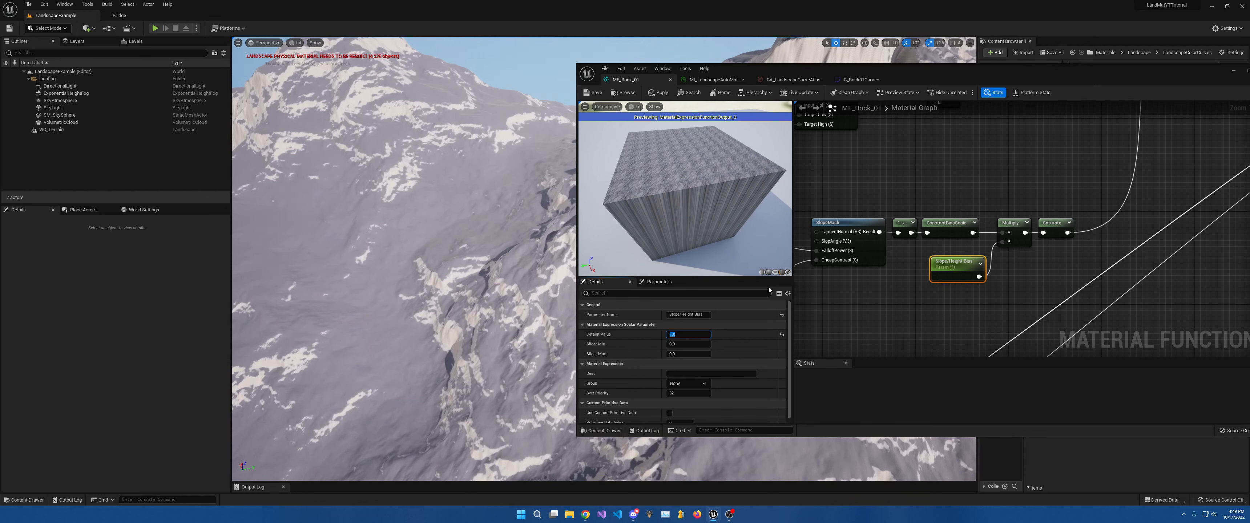
Set the Slope/Height Bias default value to 0.3 and check the coloring on the mountain slopes.
{"action": "type", "text": ".3"}
{"action": "key", "text": "Return"}
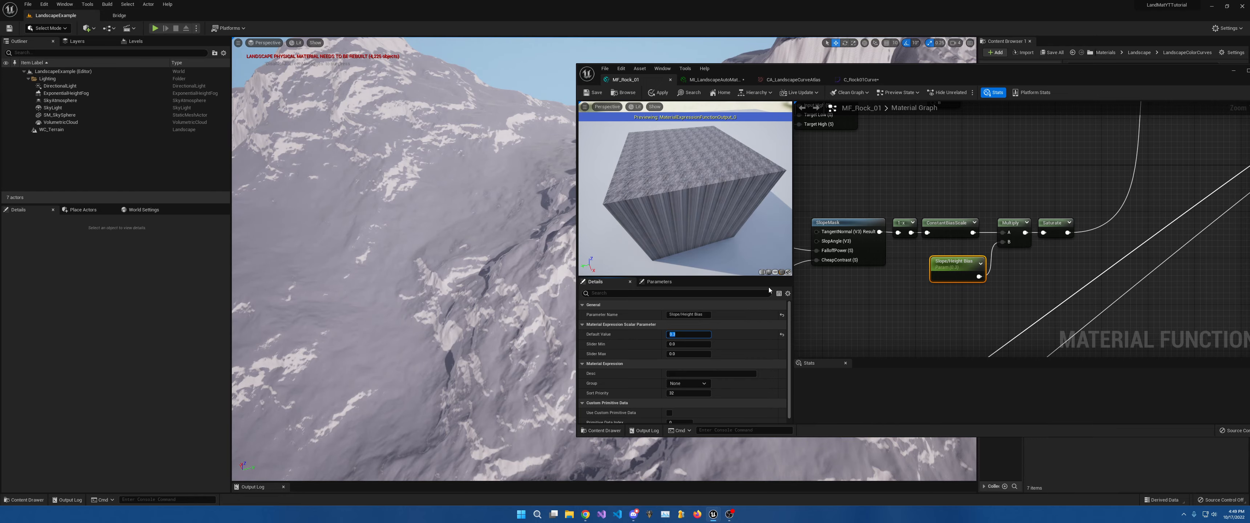
{"action": "right_click_drag", "start_coordinate": [461, 242], "coordinate": [203, 281]}
{"action": "key", "text": "w"}
{"action": "key", "text": "w"}
{"action": "key", "text": "s"}
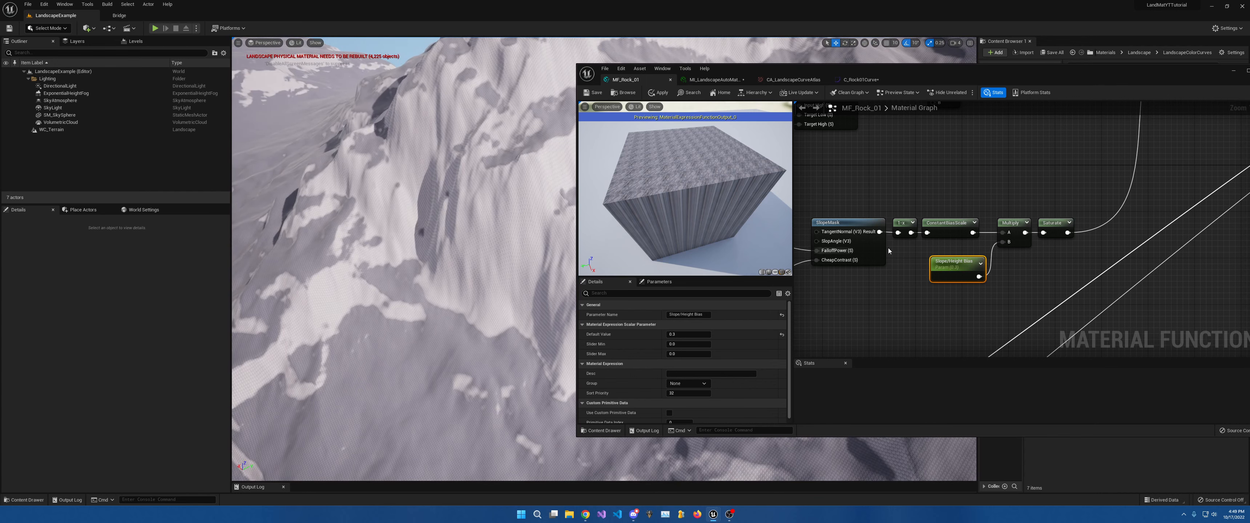
Connect the slope mask's Saturate output to the Add node's B input and create a Saturate node from the Add output.
{"action": "right_click_drag", "start_coordinate": [1043, 196], "coordinate": [981, 251]}
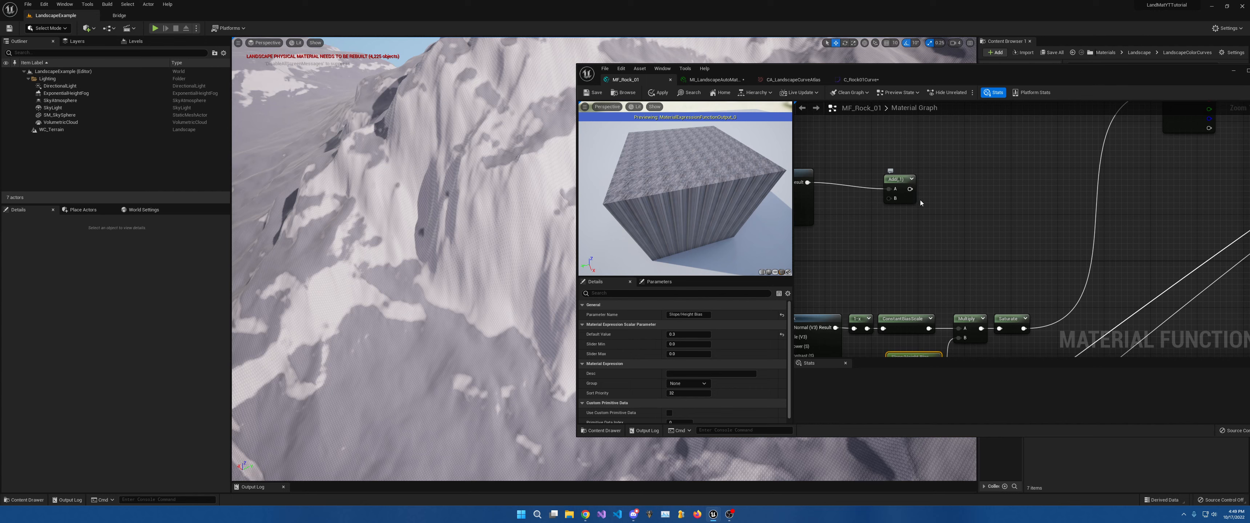
{"action": "right_click_drag", "start_coordinate": [920, 200], "coordinate": [1010, 191]}
{"action": "left_click", "coordinate": [989, 181]}
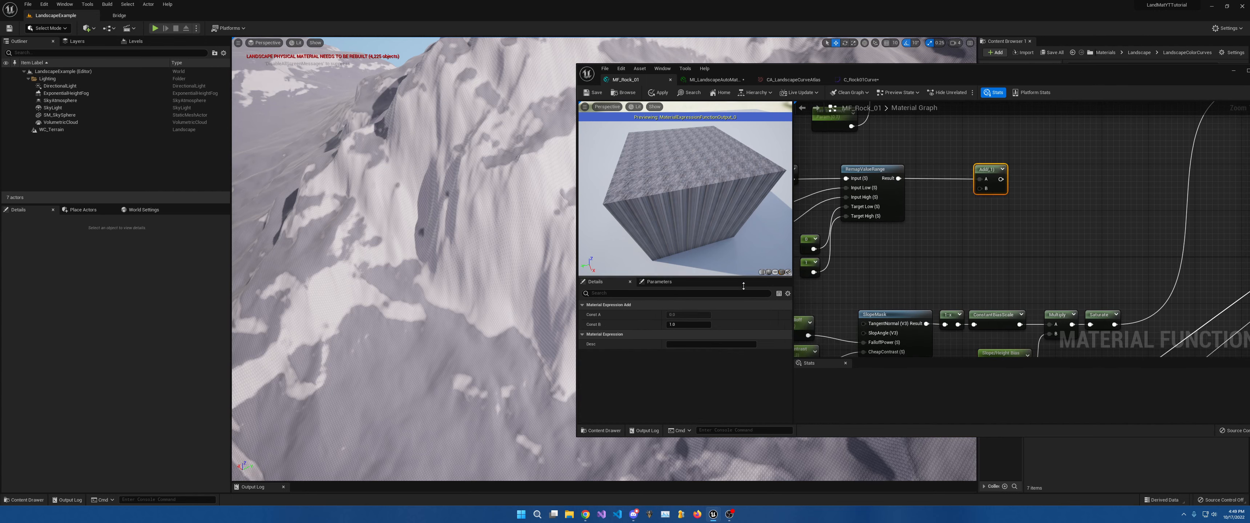
{"action": "right_click_drag", "start_coordinate": [1083, 279], "coordinate": [1062, 280]}
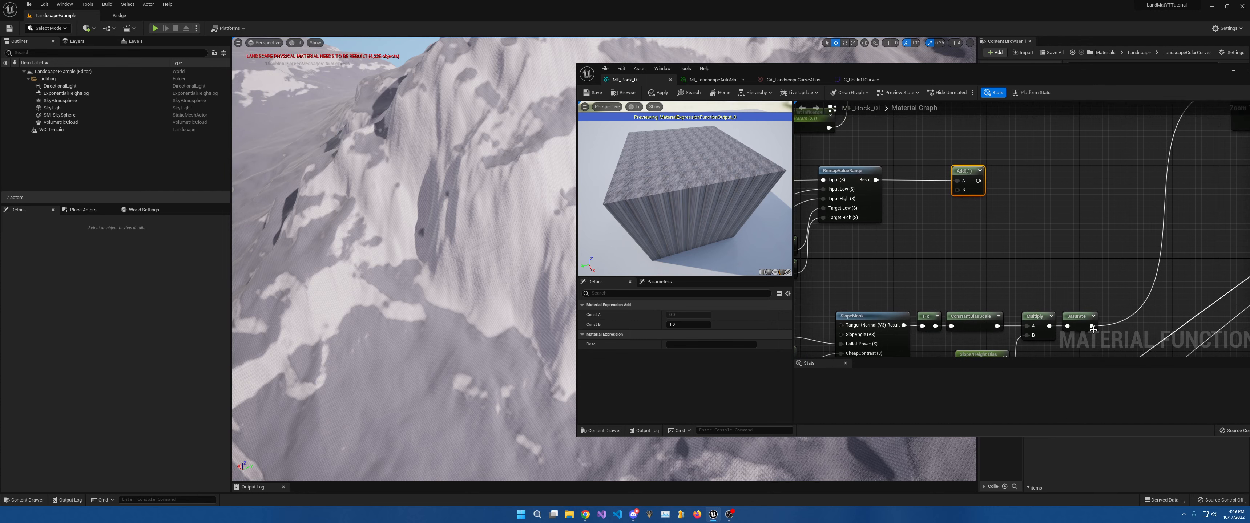
{"action": "left_click_drag", "start_coordinate": [1092, 325], "coordinate": [1015, 183]}
{"action": "type", "text": "satu"}
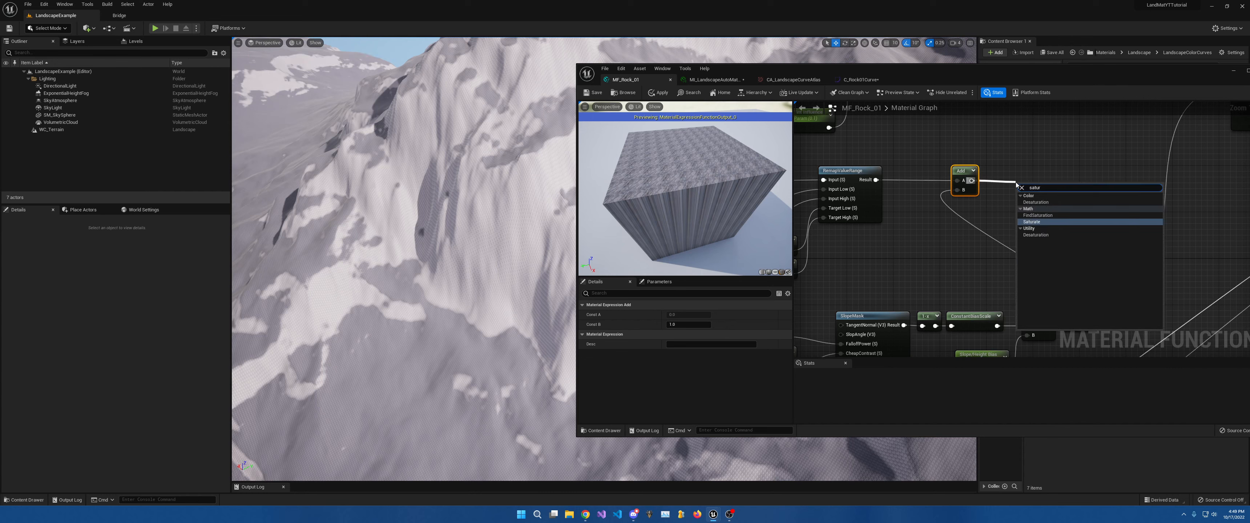
{"action": "type", "text": "r"}
{"action": "key", "text": "Return"}
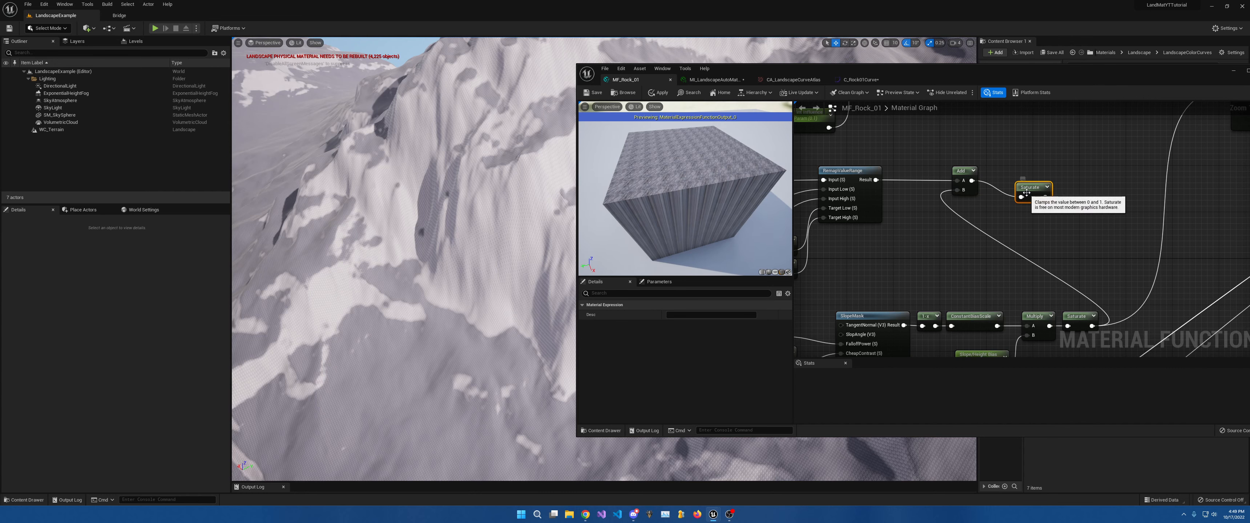
Connect the new Saturate output to the landscape curve node's CurveTime input and apply the changes.
{"action": "right_click_drag", "start_coordinate": [1018, 179], "coordinate": [909, 241]}
{"action": "left_click_drag", "start_coordinate": [930, 241], "coordinate": [1127, 149]}
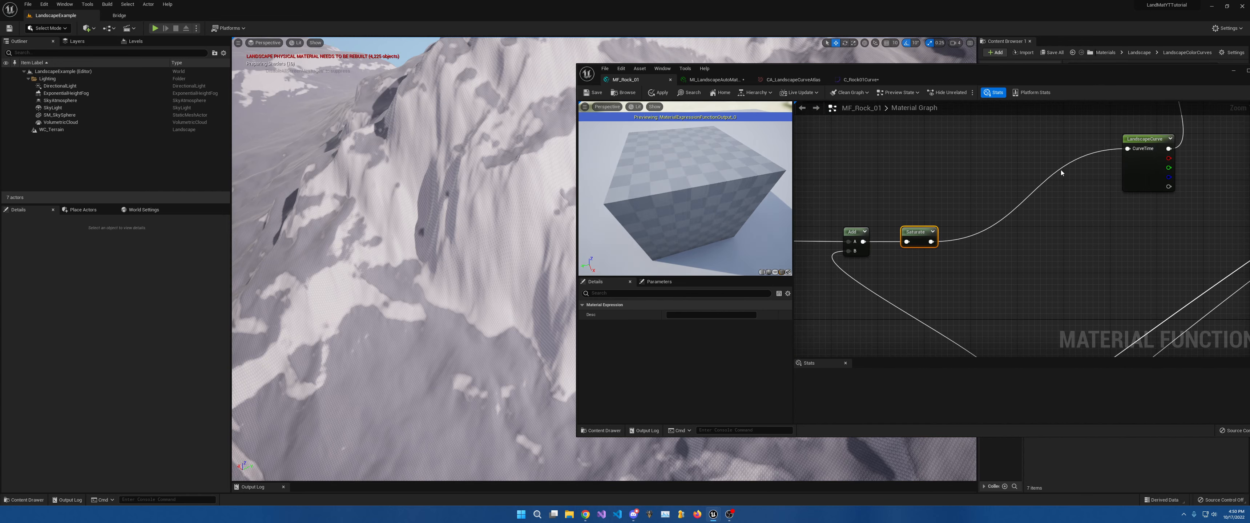
{"action": "right_click_drag", "start_coordinate": [947, 290], "coordinate": [1124, 195]}
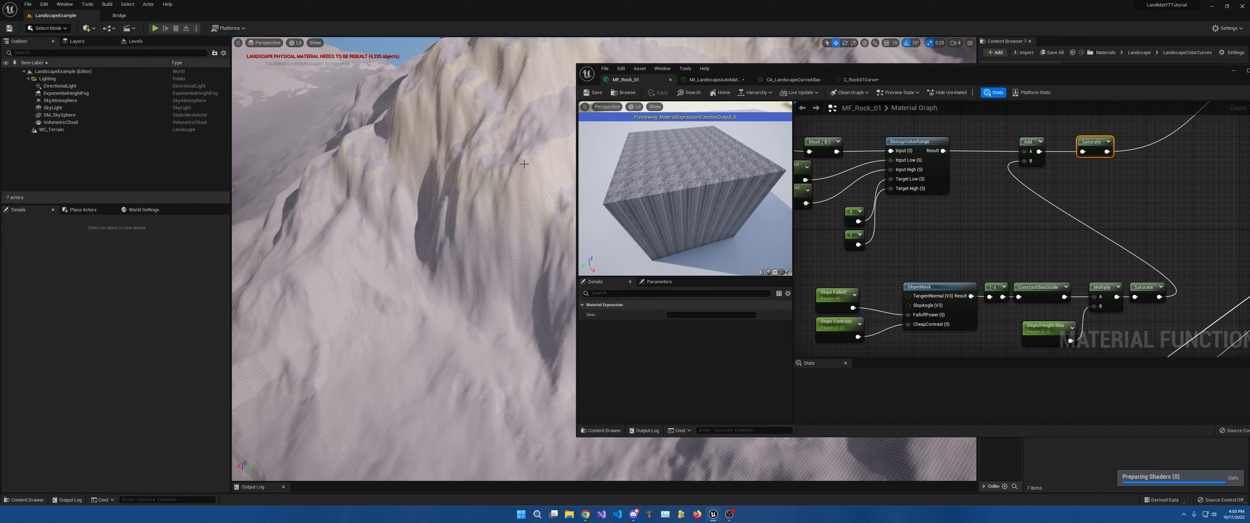
Examine the combined height and slope coloring on the mountain peak and its lower slopes.
{"action": "right_click_drag", "start_coordinate": [529, 156], "coordinate": [606, 179]}
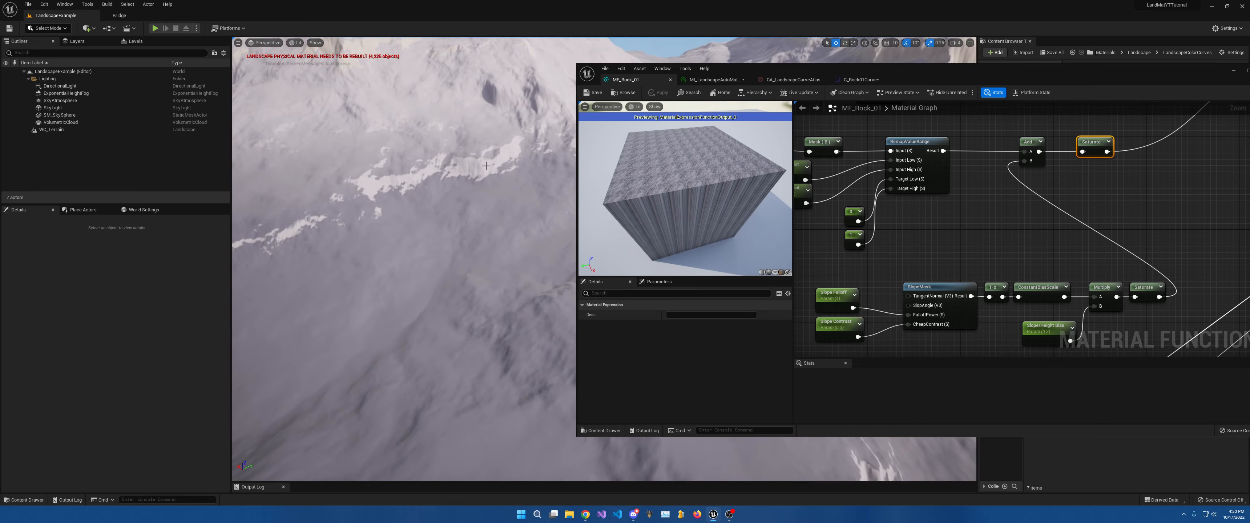
{"action": "right_click_drag", "start_coordinate": [473, 191], "coordinate": [469, 156]}
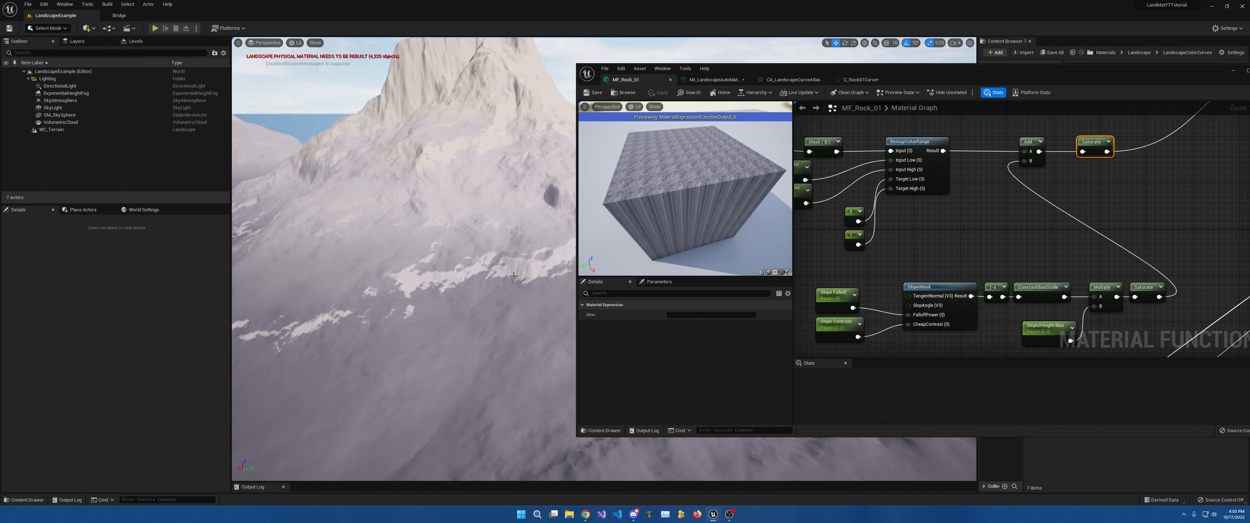
{"action": "right_click_drag", "start_coordinate": [445, 293], "coordinate": [445, 293]}
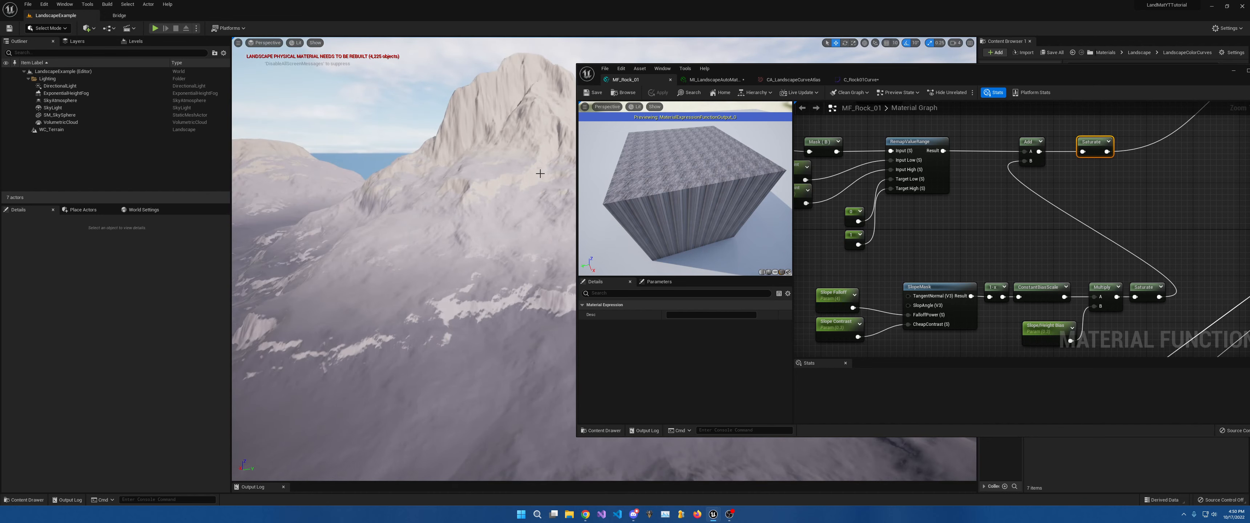
{"action": "right_click_drag", "start_coordinate": [539, 174], "coordinate": [561, 176]}
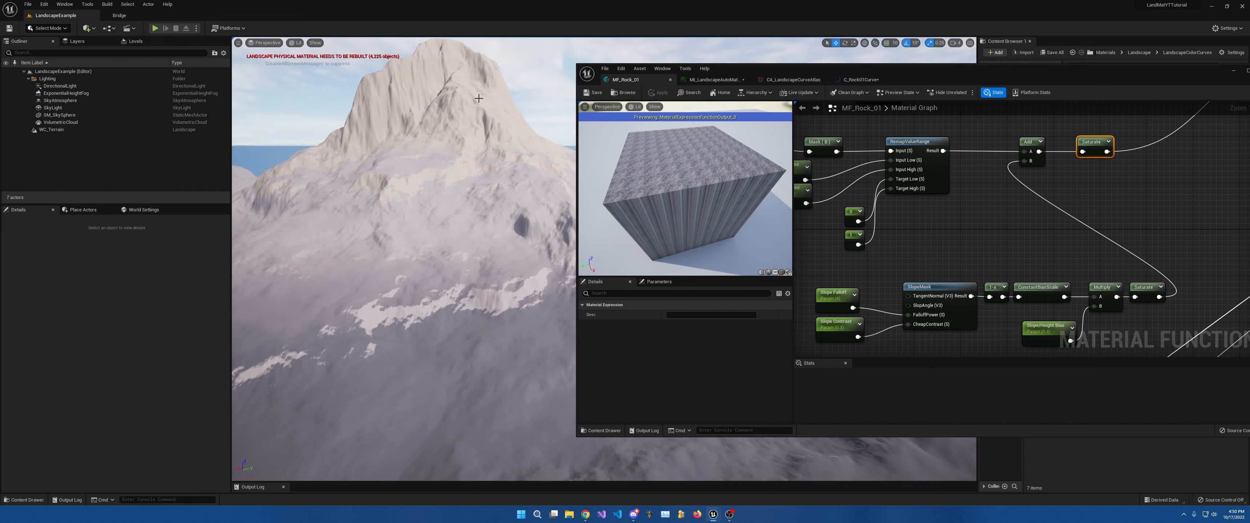
{"action": "right_click_drag", "start_coordinate": [478, 173], "coordinate": [443, 191]}
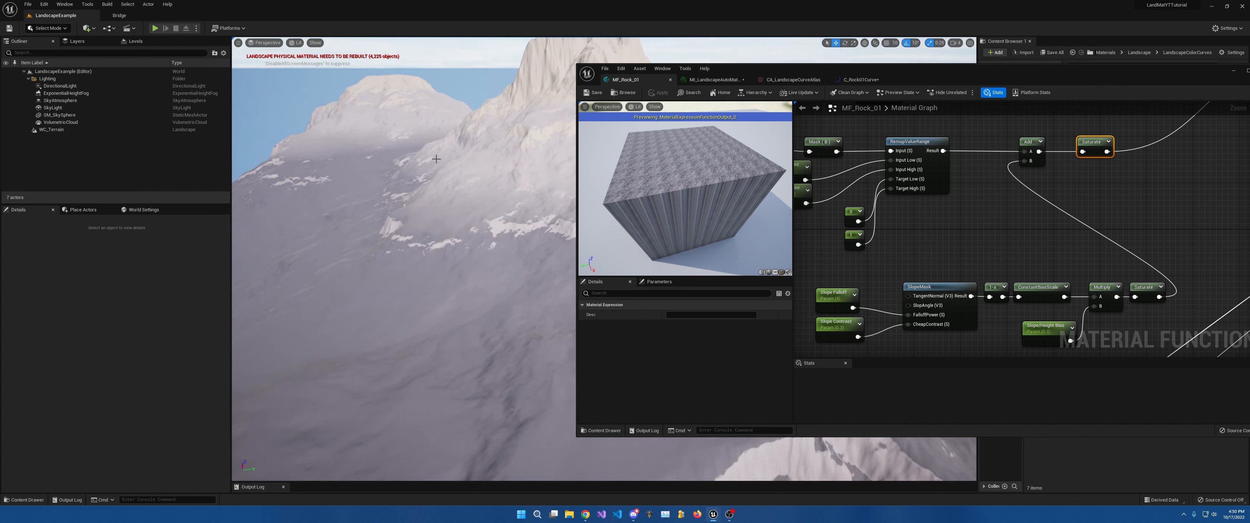
Try Slope Contrast default values of 0.3 and 50.
{"action": "right_click_drag", "start_coordinate": [892, 232], "coordinate": [916, 207]}
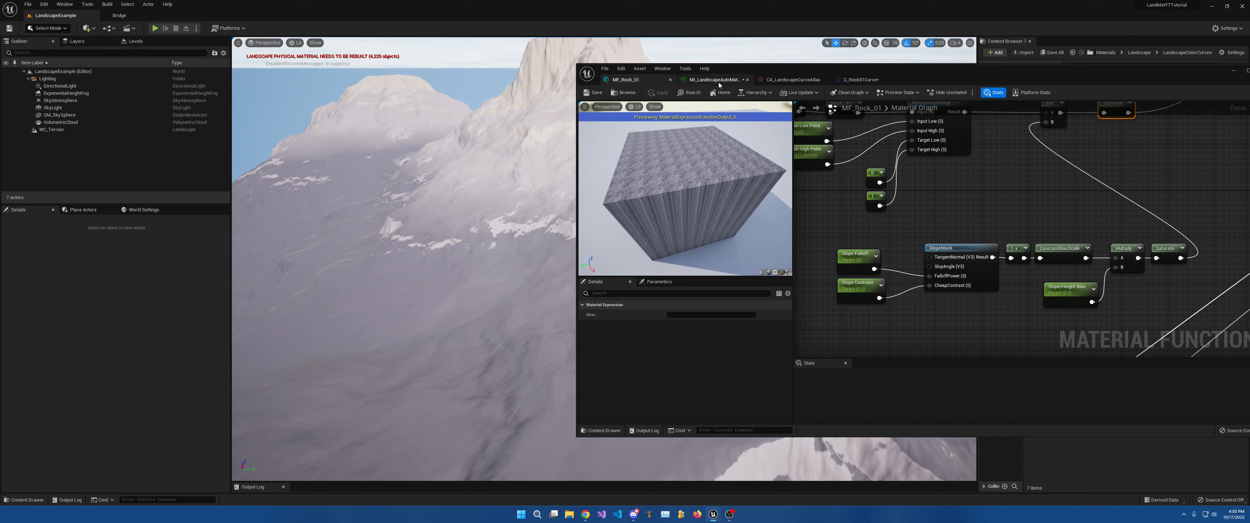
{"action": "left_click", "coordinate": [859, 285]}
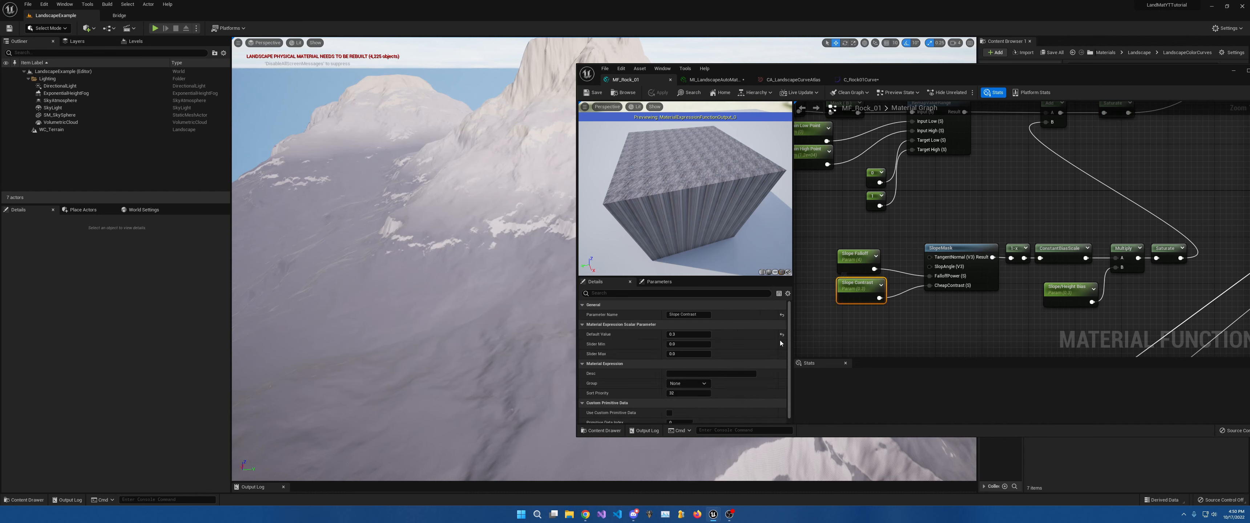
{"action": "left_click", "coordinate": [680, 334]}
{"action": "key", "text": "Return"}
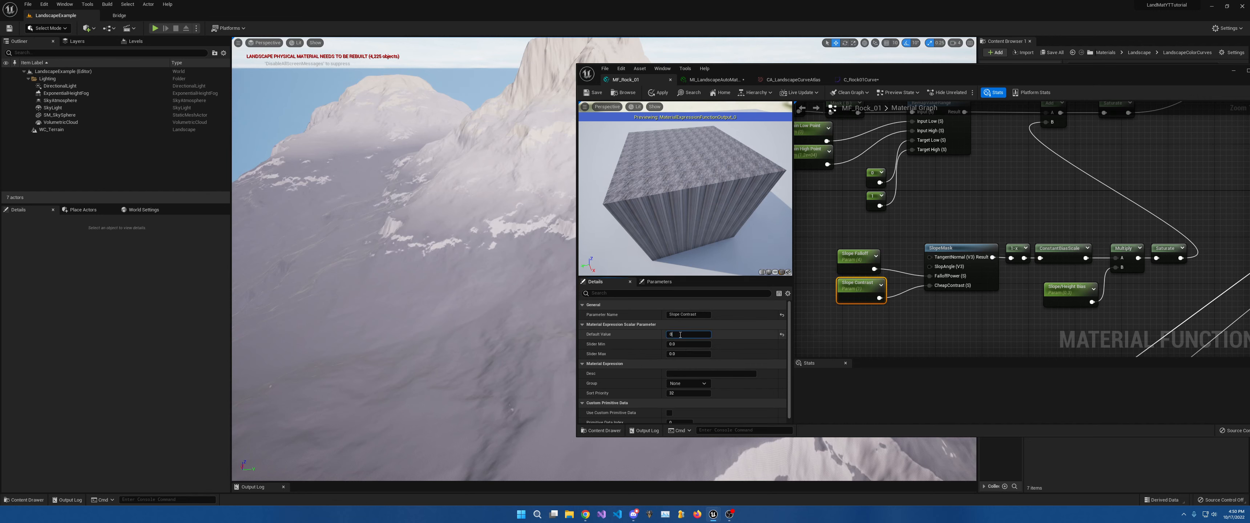
{"action": "key", "text": "Return"}
{"action": "type", "text": ".3"}
{"action": "key", "text": "Return"}
{"action": "key", "text": "Return"}
{"action": "type", "text": "50"}
{"action": "key", "text": "Return"}
Examine the slope mask's color edges on the landscape up close.
{"action": "key", "text": "w"}
{"action": "mouse_move", "coordinate": [537, 159]}
{"action": "right_mouse_down"}
{"action": "mouse_move", "coordinate": [597, 177]}
{"action": "mouse_move", "coordinate": [537, 174]}
{"action": "right_mouse_up"}
{"action": "key", "text": "s"}
{"action": "key", "text": "w"}
{"action": "key", "text": "s"}
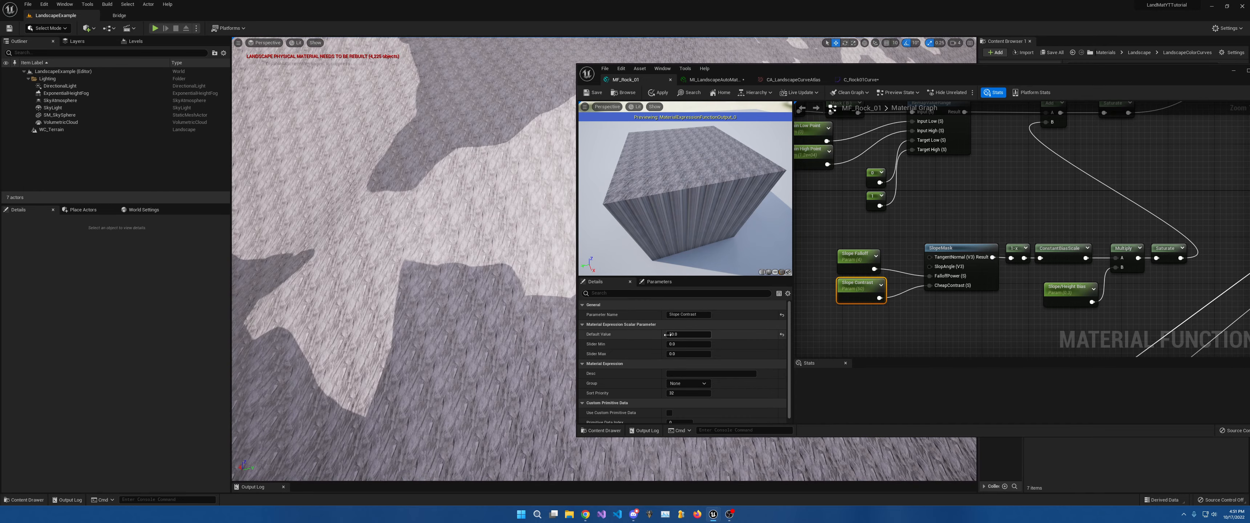
Set the Slope Contrast default value back to 0.3 and check the color transitions on the terrain.
{"action": "left_click", "coordinate": [684, 334]}
{"action": "type", "text": "0.3"}
{"action": "key", "text": "Return"}
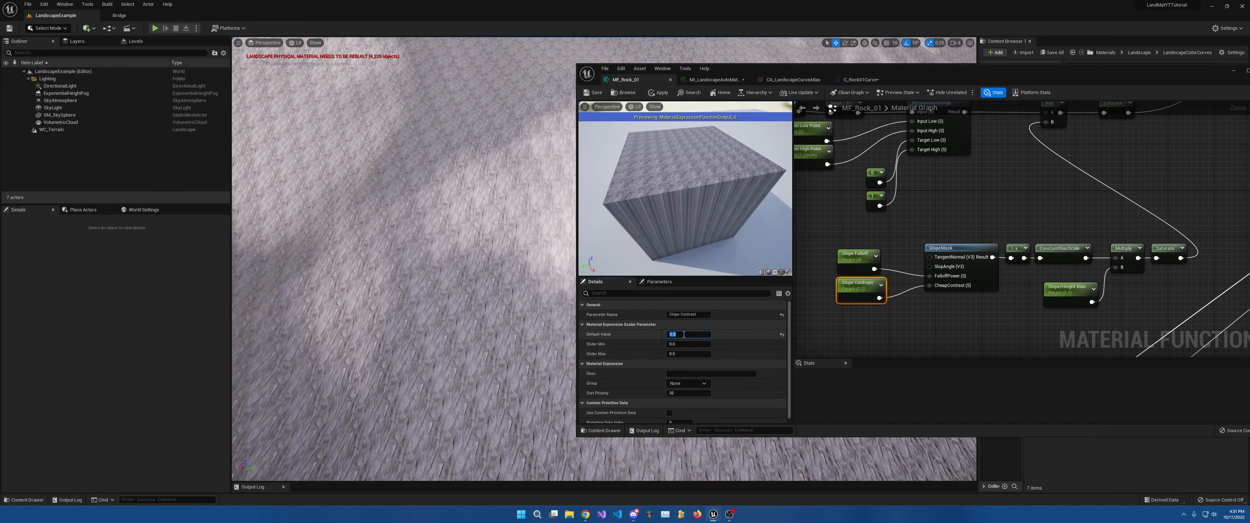
{"action": "right_click_drag", "start_coordinate": [441, 264], "coordinate": [412, 237]}
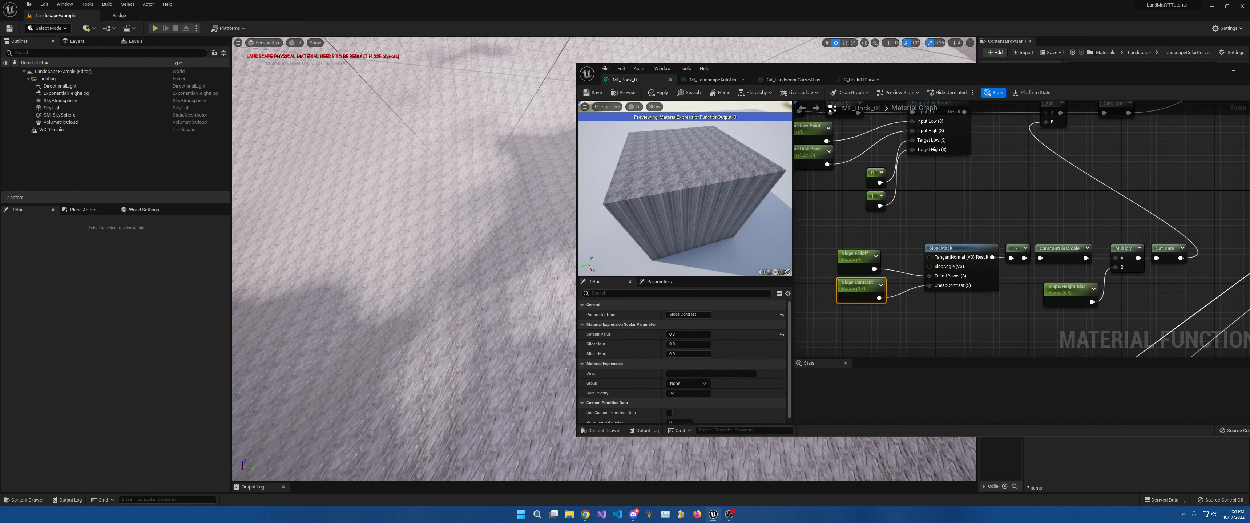
Try Slope Falloff default values of 6 and 10, and restore its original default value.
{"action": "left_click", "coordinate": [851, 261]}
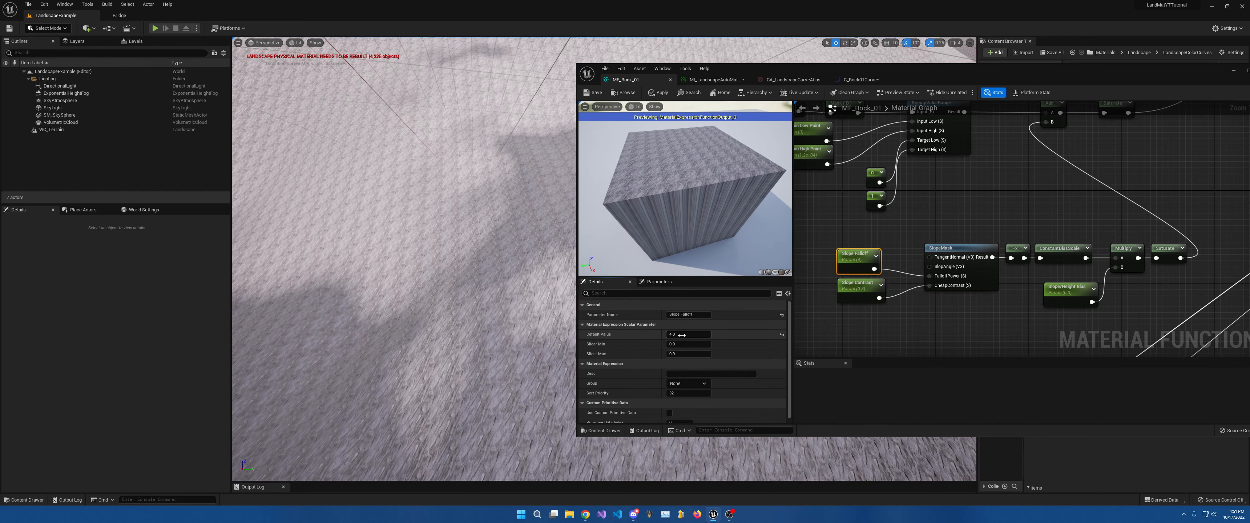
{"action": "key", "text": "Return"}
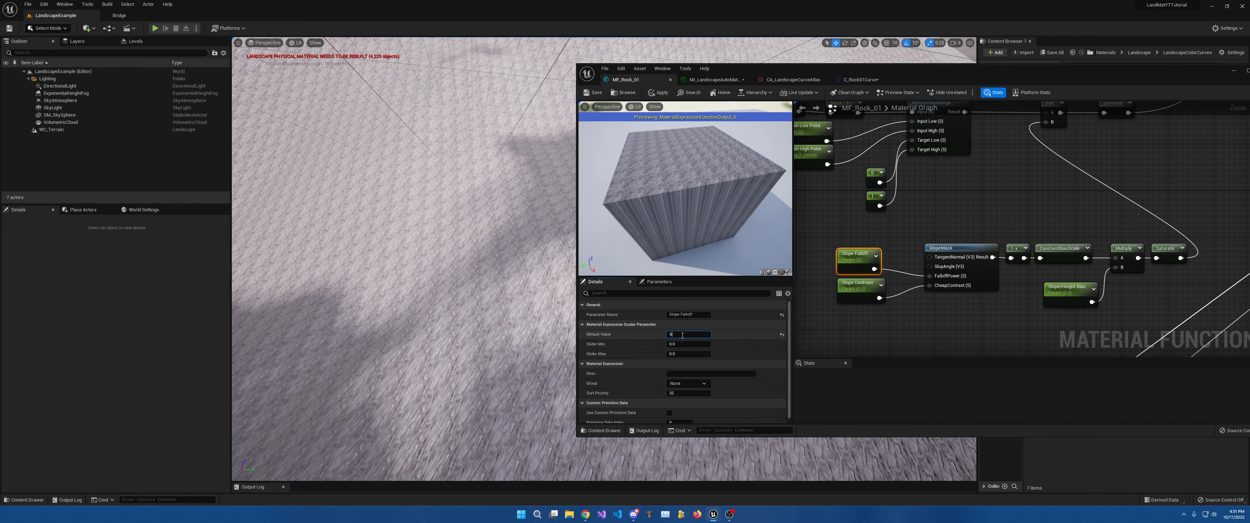
{"action": "type", "text": "6"}
{"action": "key", "text": "Return"}
{"action": "type", "text": "10"}
{"action": "key", "text": "Return"}
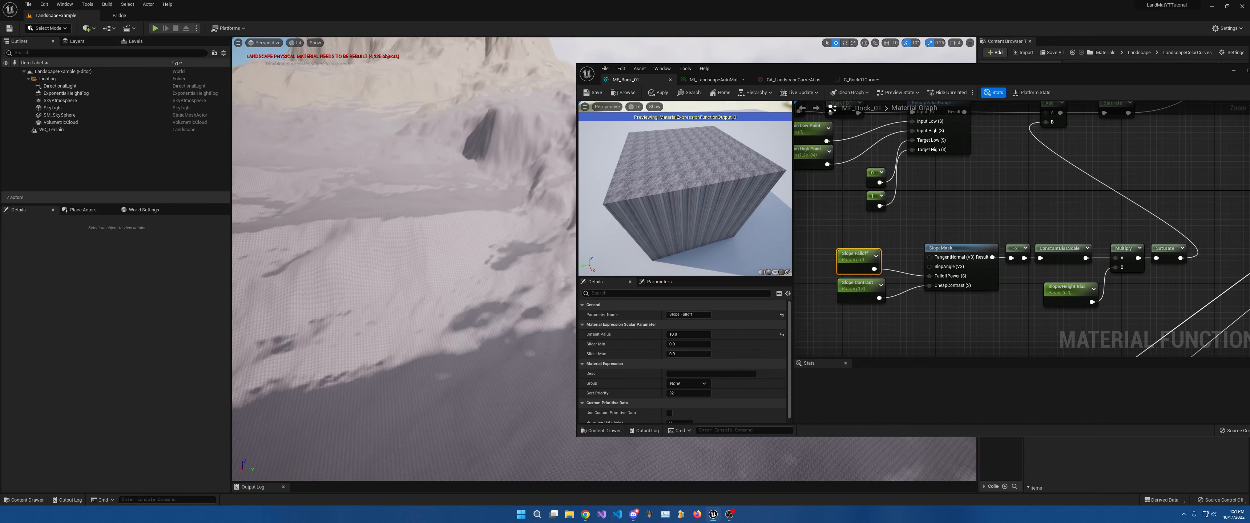
{"action": "left_click", "coordinate": [681, 336]}
{"action": "key", "text": "Return"}
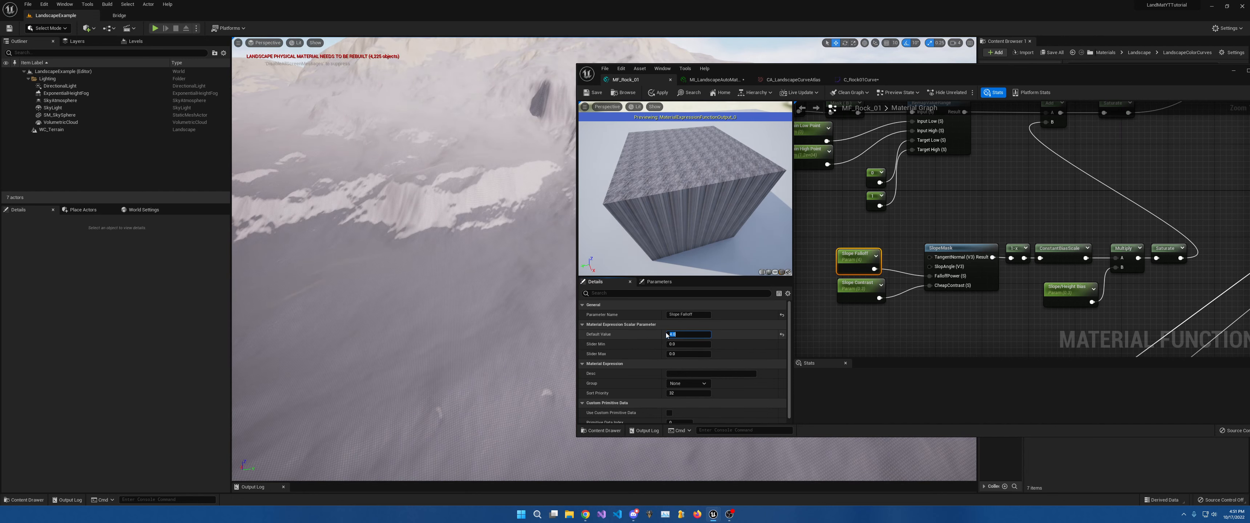
Set the Slope/Height Bias default value to 0.
{"action": "left_click", "coordinate": [1070, 296]}
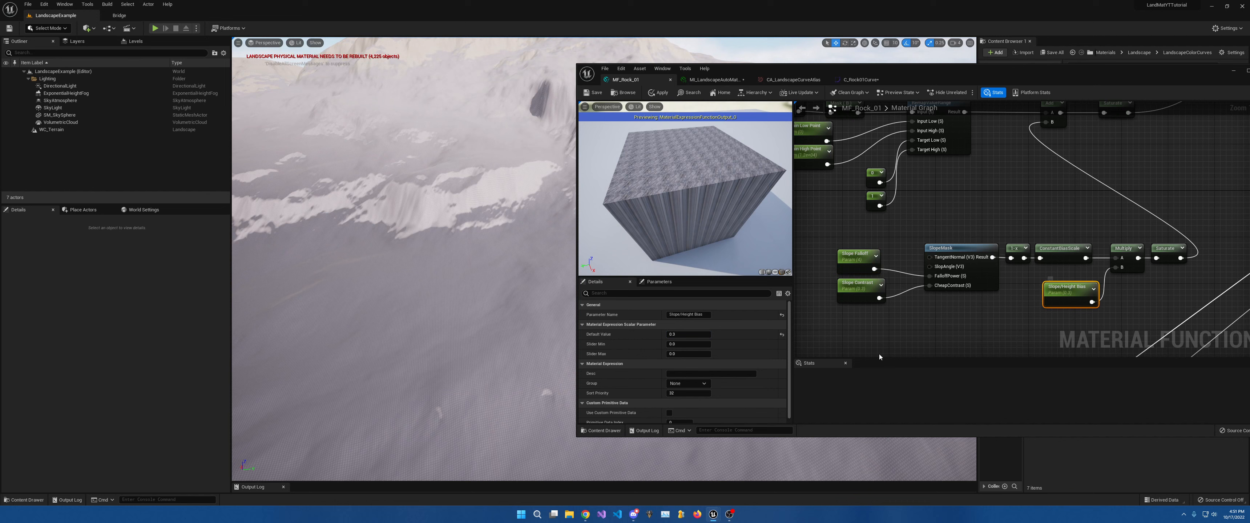
{"action": "left_click", "coordinate": [677, 335]}
{"action": "key", "text": "Return"}
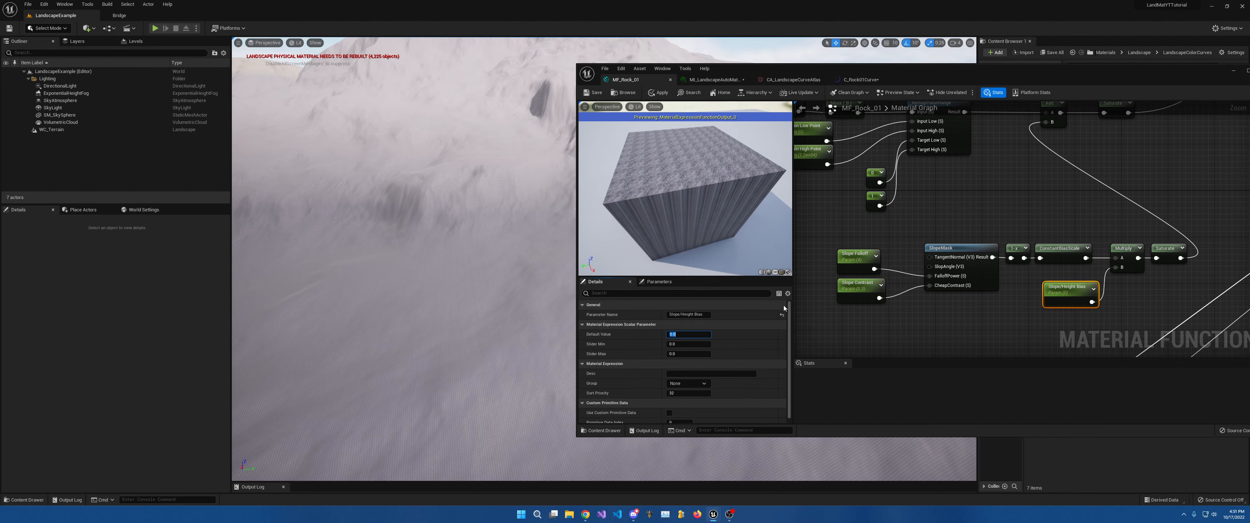
Try a higher Slope/Height Bias default value, inspect the terrain up close, and set the default to 0.5.
{"action": "key", "text": "Return"}
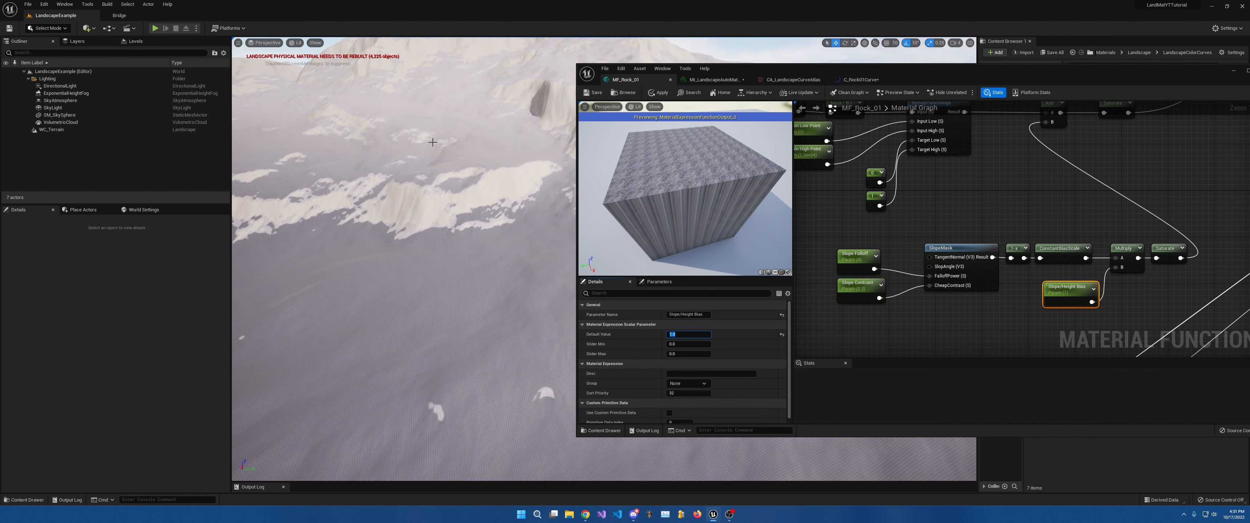
{"action": "right_click_drag", "start_coordinate": [432, 142], "coordinate": [442, 116]}
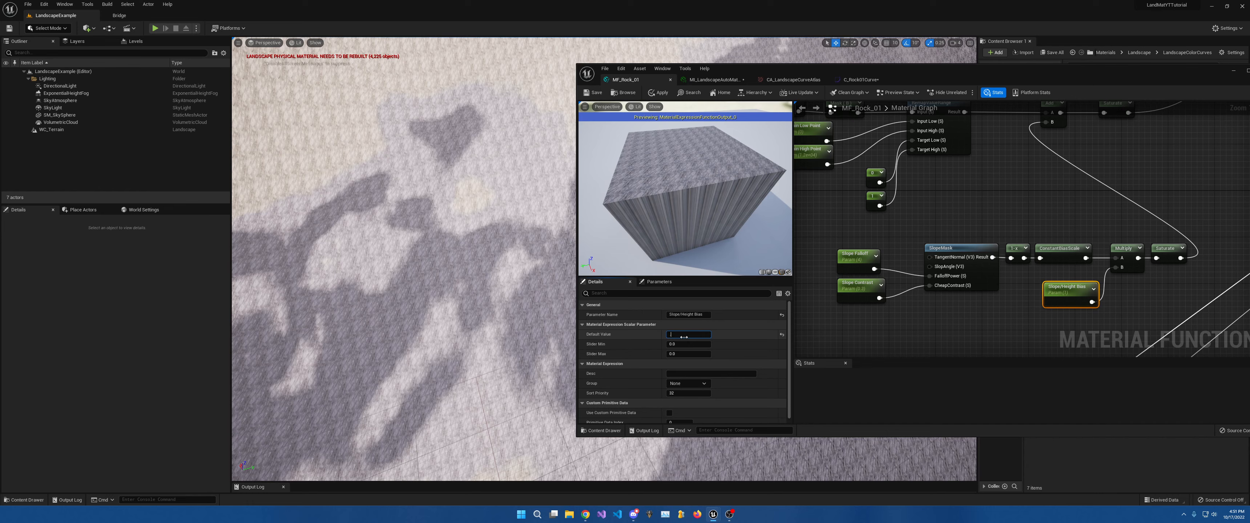
{"action": "type", "text": "0.5"}
{"action": "key", "text": "Return"}
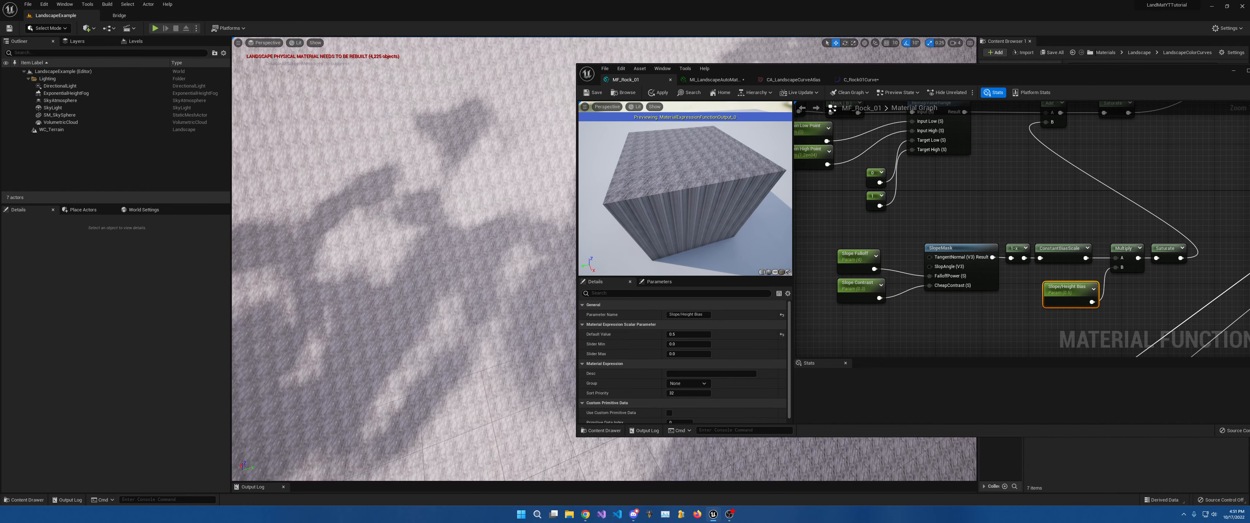
Examine the height and slope color distribution across the mountain, from the close slopes out to the overall peak.
{"action": "key", "text": "s"}
{"action": "right_click_drag", "start_coordinate": [405, 271], "coordinate": [379, 257]}
{"action": "key", "text": "s"}
{"action": "key", "text": "s"}
{"action": "right_click_drag", "start_coordinate": [356, 156], "coordinate": [387, 146]}
{"action": "key", "text": "s"}
{"action": "mouse_move", "coordinate": [388, 243]}
{"action": "right_mouse_down"}
{"action": "mouse_move", "coordinate": [339, 243]}
{"action": "mouse_move", "coordinate": [436, 262]}
{"action": "mouse_move", "coordinate": [398, 247]}
{"action": "right_mouse_up"}
{"action": "key", "text": "w"}
{"action": "key", "text": "a"}
{"action": "key", "text": "s"}
{"action": "key", "text": "s"}
{"action": "mouse_move", "coordinate": [439, 354]}
{"action": "right_mouse_down"}
{"action": "mouse_move", "coordinate": [417, 345]}
{"action": "mouse_move", "coordinate": [438, 354]}
{"action": "right_mouse_up"}
{"action": "key", "text": "w"}
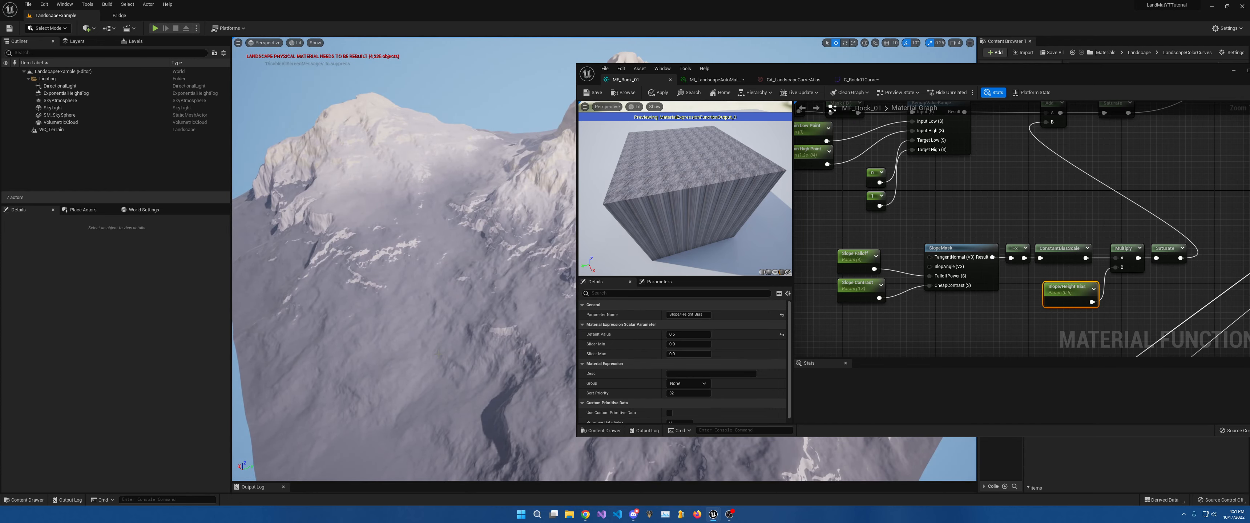
{"action": "key", "text": "a"}
{"action": "right_click_drag", "start_coordinate": [442, 322], "coordinate": [506, 340]}
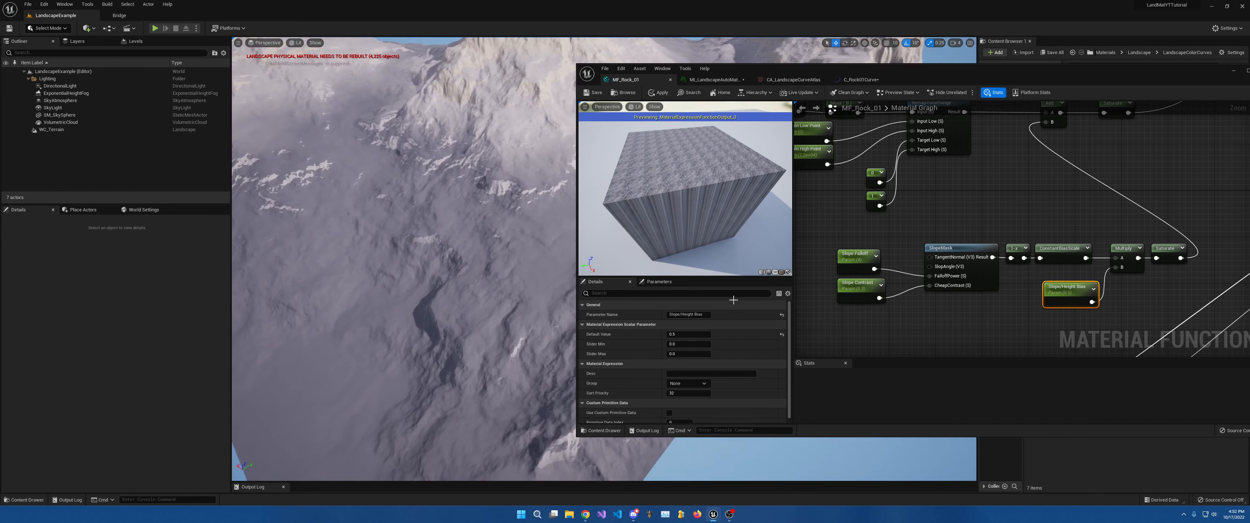
Move the two target constants closer to the RemapValueRange node and compact the slope mask nodes, including Slope/Height Bias.
{"action": "right_click_drag", "start_coordinate": [1007, 224], "coordinate": [1078, 268]}
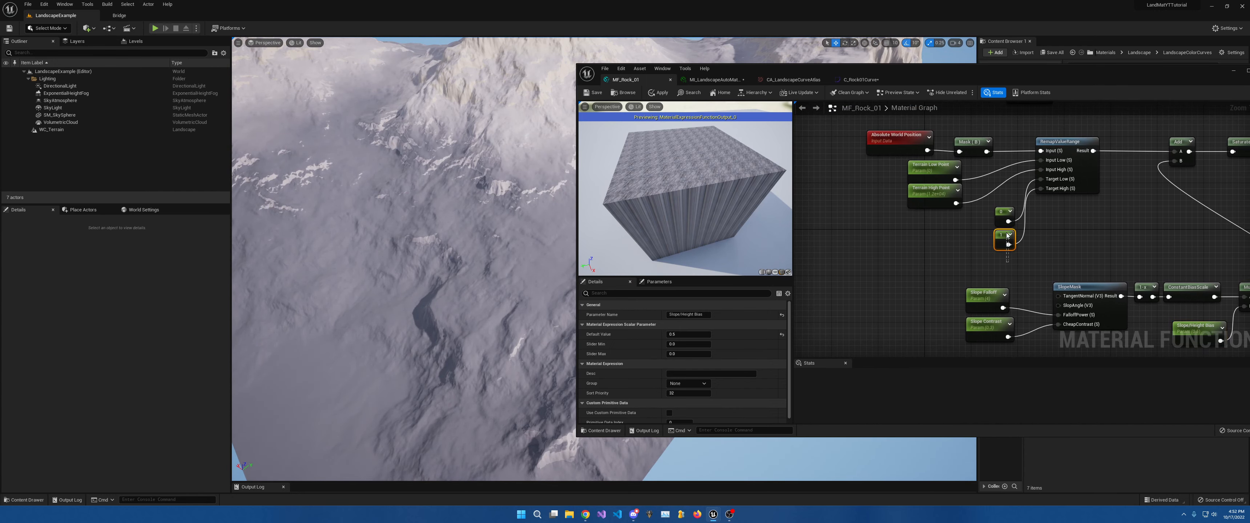
{"action": "left_click_drag", "start_coordinate": [1024, 255], "coordinate": [1001, 196]}
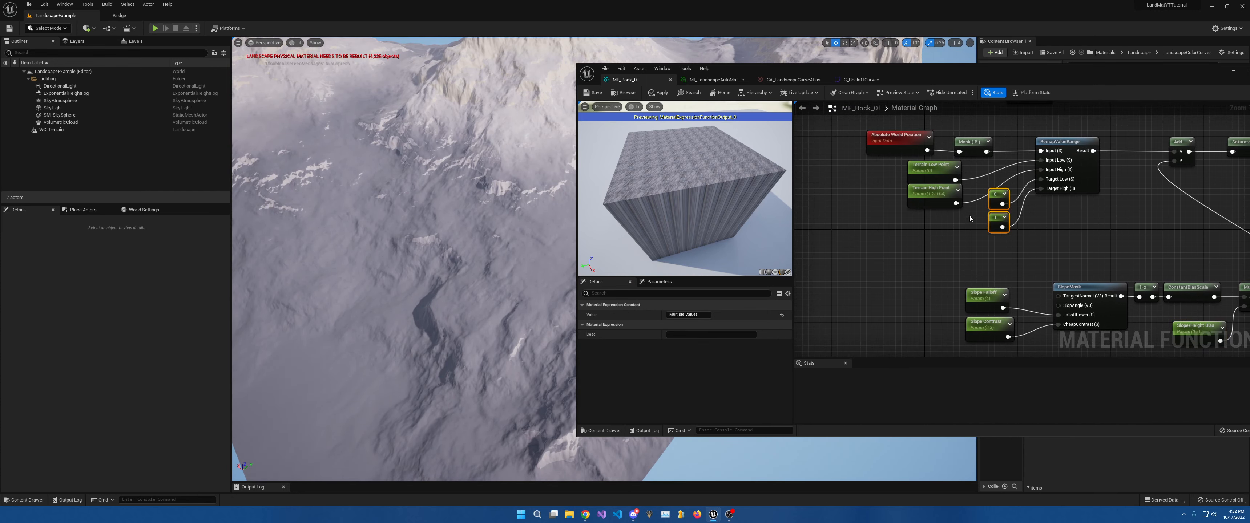
{"action": "right_click_drag", "start_coordinate": [979, 243], "coordinate": [881, 194]}
{"action": "left_click_drag", "start_coordinate": [861, 216], "coordinate": [924, 296]}
{"action": "left_click_drag", "start_coordinate": [884, 252], "coordinate": [906, 252]}
{"action": "left_click_drag", "start_coordinate": [870, 211], "coordinate": [1094, 246]}
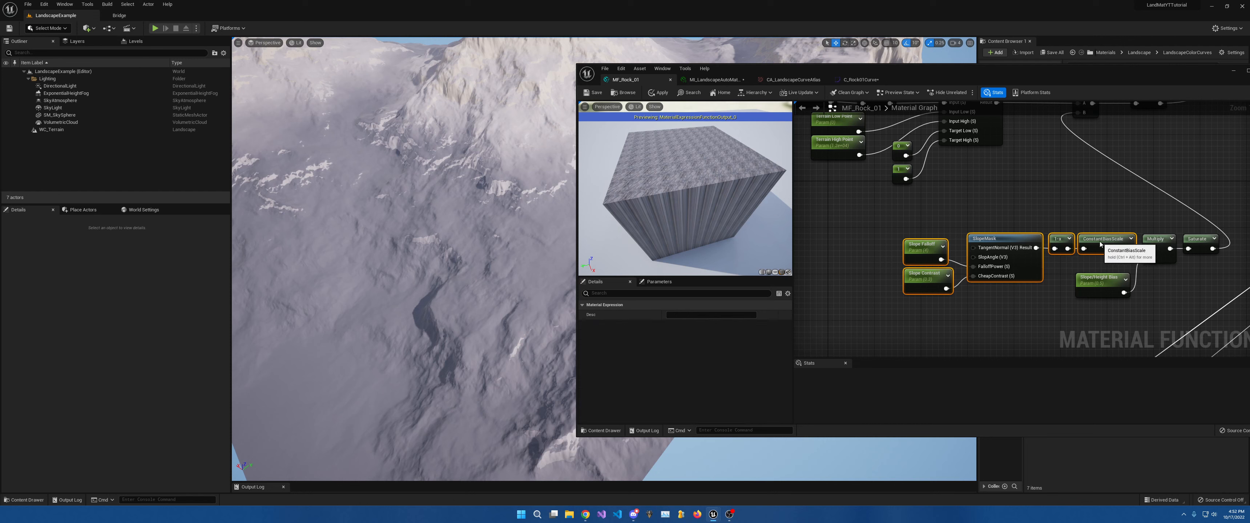
{"action": "left_click_drag", "start_coordinate": [1098, 279], "coordinate": [1099, 262]}
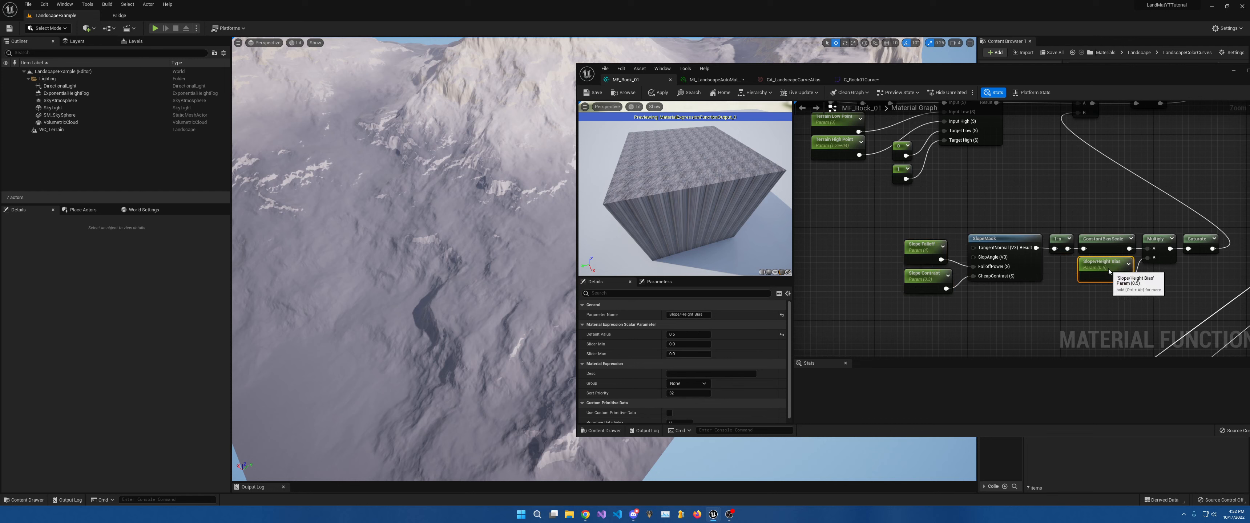
Place the slope mask node group beneath the height remap nodes and shift both groups together to free space in the graph.
{"action": "left_click_drag", "start_coordinate": [898, 212], "coordinate": [1188, 329]}
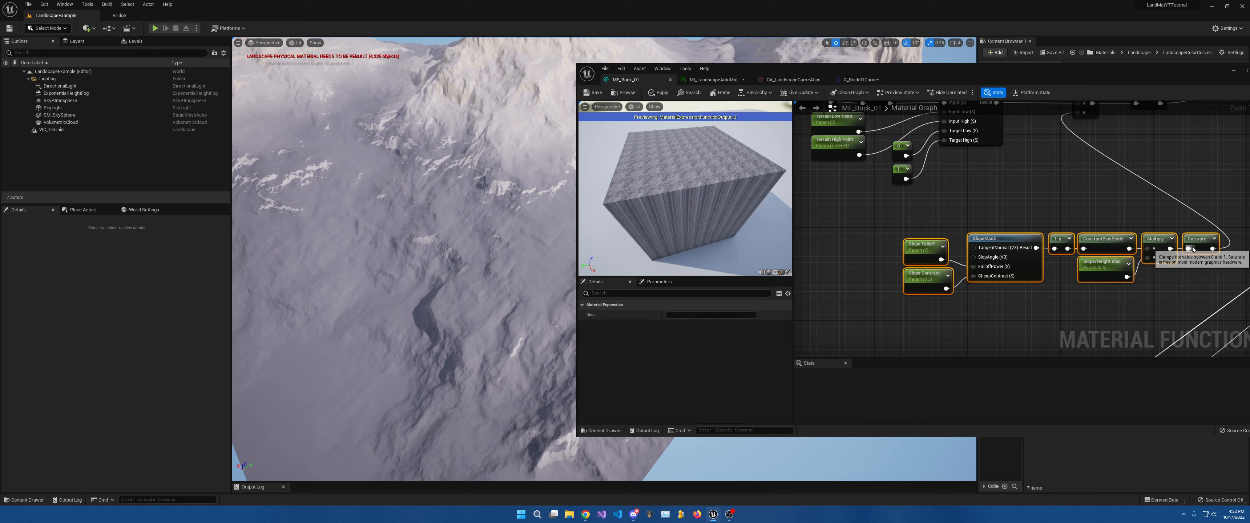
{"action": "left_click_drag", "start_coordinate": [1186, 239], "coordinate": [1000, 198]}
{"action": "right_click_drag", "start_coordinate": [961, 188], "coordinate": [1066, 248]}
{"action": "scroll", "coordinate": [868, 265], "scroll_direction": "down", "scroll_amount": 2}
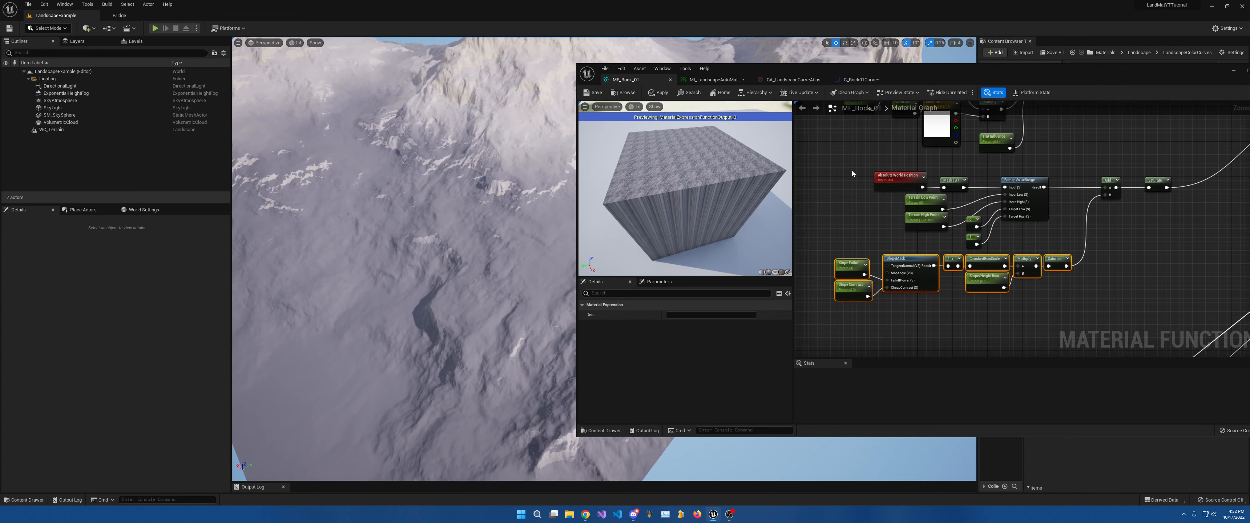
{"action": "left_click_drag", "start_coordinate": [850, 167], "coordinate": [1151, 305]}
{"action": "left_click_drag", "start_coordinate": [1148, 184], "coordinate": [1029, 184]}
{"action": "right_click_drag", "start_coordinate": [1006, 247], "coordinate": [1054, 256]}
{"action": "left_click_drag", "start_coordinate": [1083, 189], "coordinate": [1101, 180]}
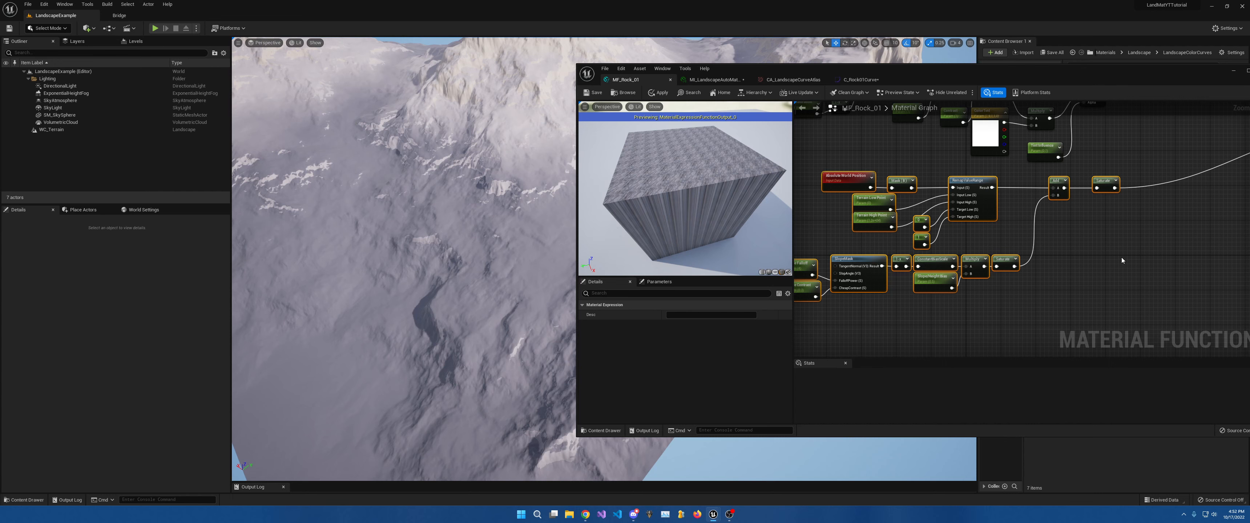
{"action": "right_click_drag", "start_coordinate": [1118, 271], "coordinate": [1113, 233]}
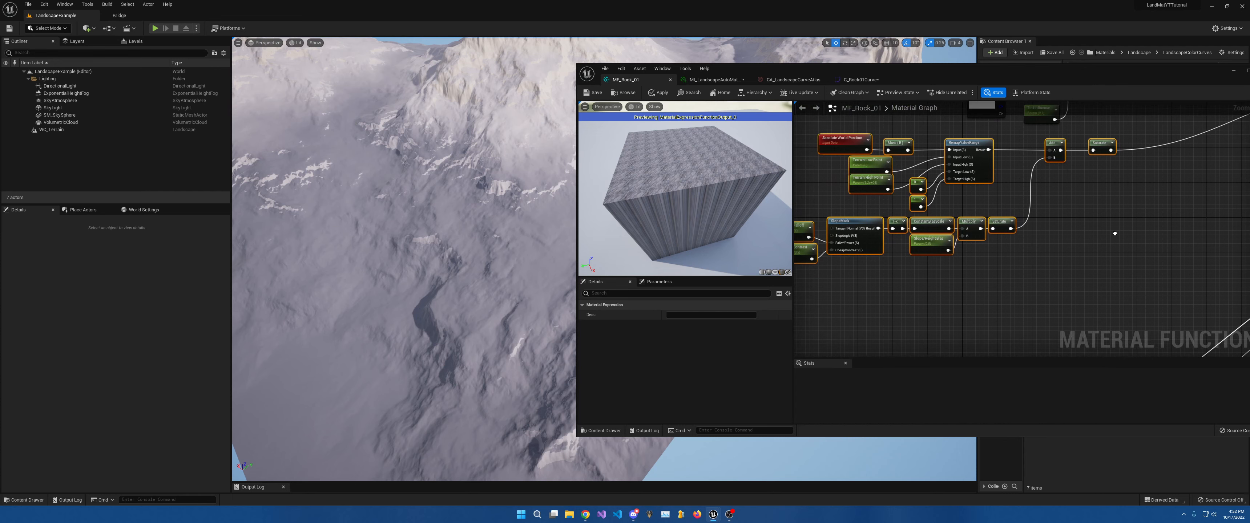
Place a WorldPosition node below the slope mask nodes and feed it into input A of a new Add node.
{"action": "right_click", "coordinate": [987, 283]}
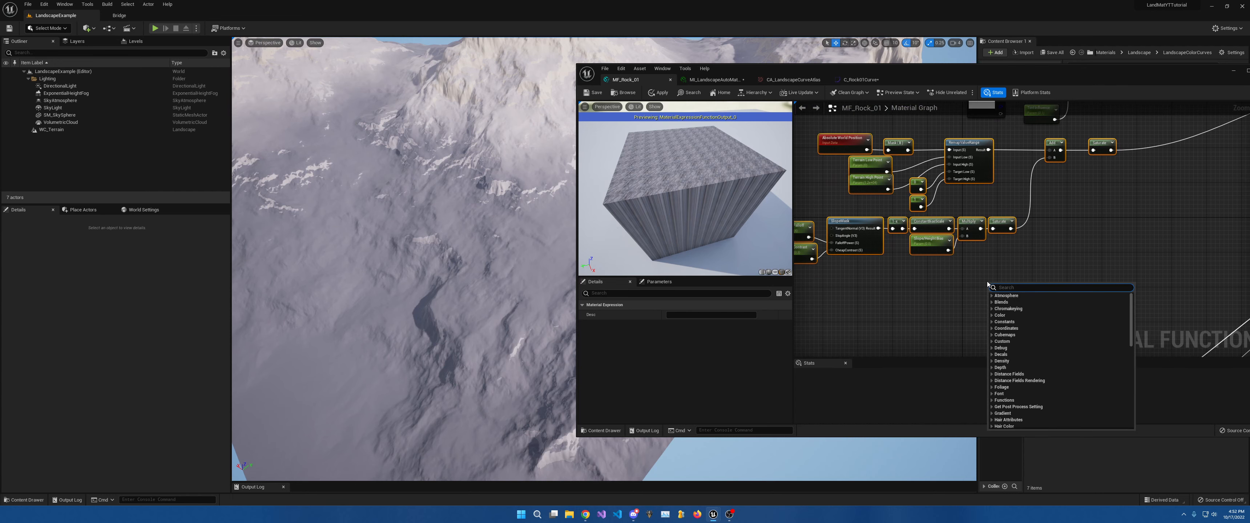
{"action": "type", "text": "world"}
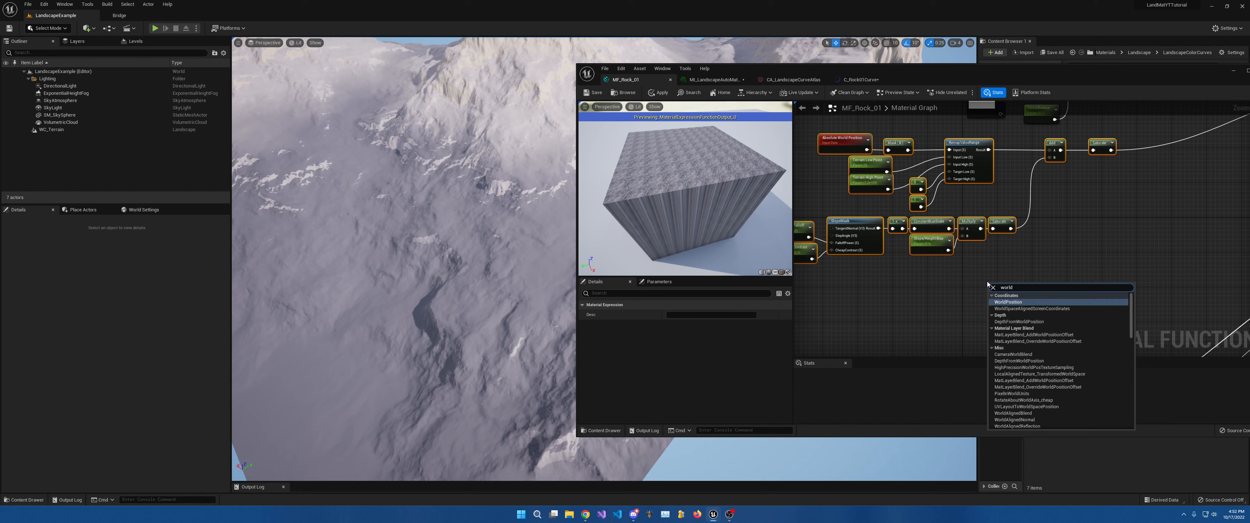
{"action": "key", "text": "Return"}
{"action": "left_click_drag", "start_coordinate": [1016, 291], "coordinate": [962, 286]}
{"action": "left_click", "coordinate": [1017, 290]}
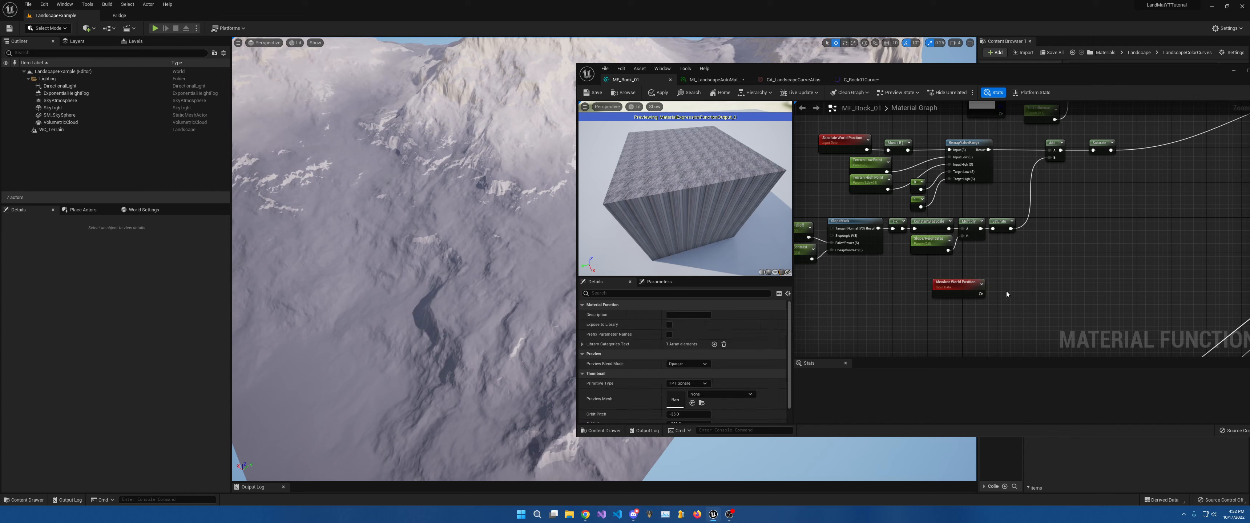
{"action": "left_click", "coordinate": [1006, 291]}
{"action": "left_click_drag", "start_coordinate": [980, 293], "coordinate": [1022, 289]}
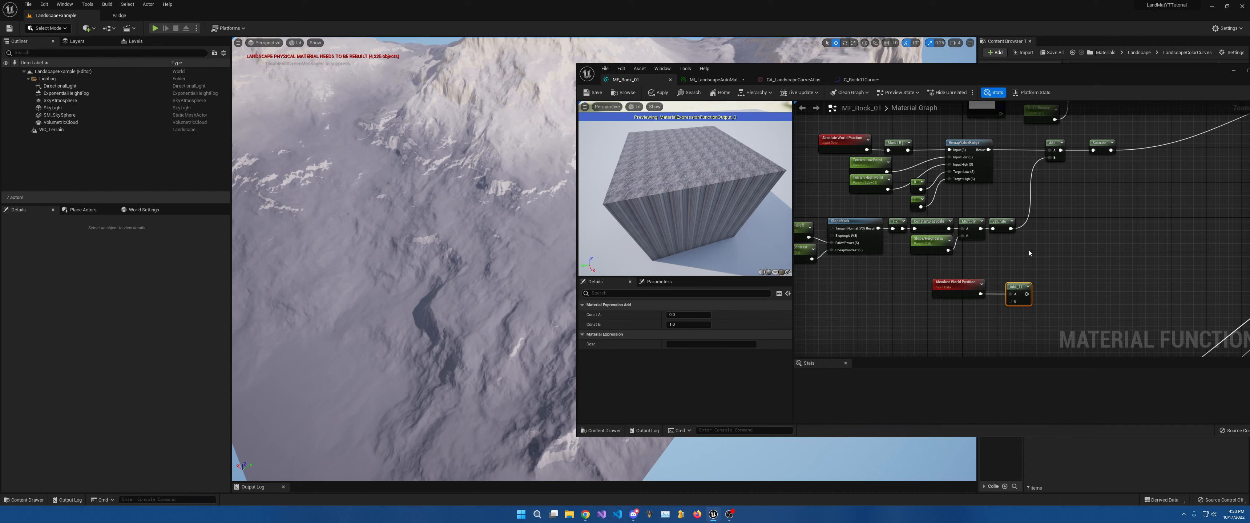
Create a vector parameter named Landscape Color Noise below the new Absolute World Position node.
{"action": "left_click", "coordinate": [926, 320]}
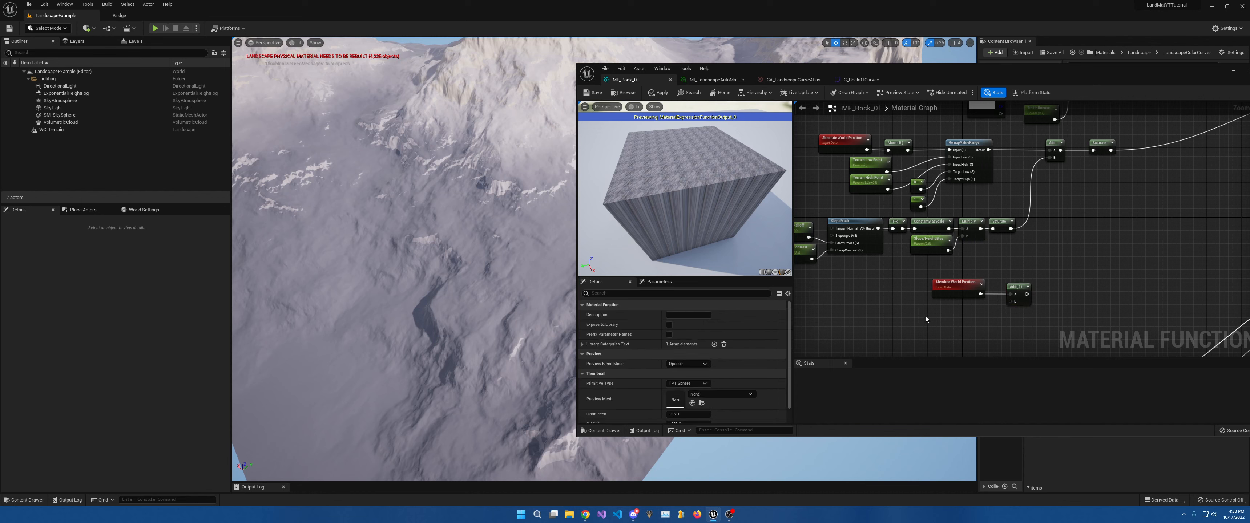
{"action": "left_click", "coordinate": [921, 315]}
{"action": "type", "text": "vvvvvv"}
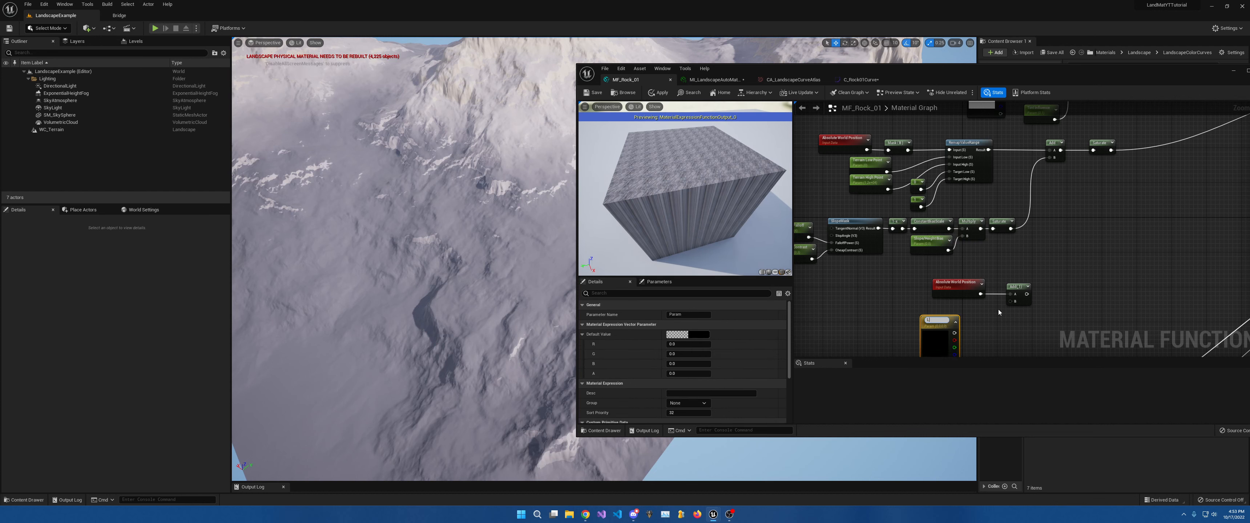
{"action": "type", "text": "Landscape Color Noise"}
{"action": "key", "text": "Return"}
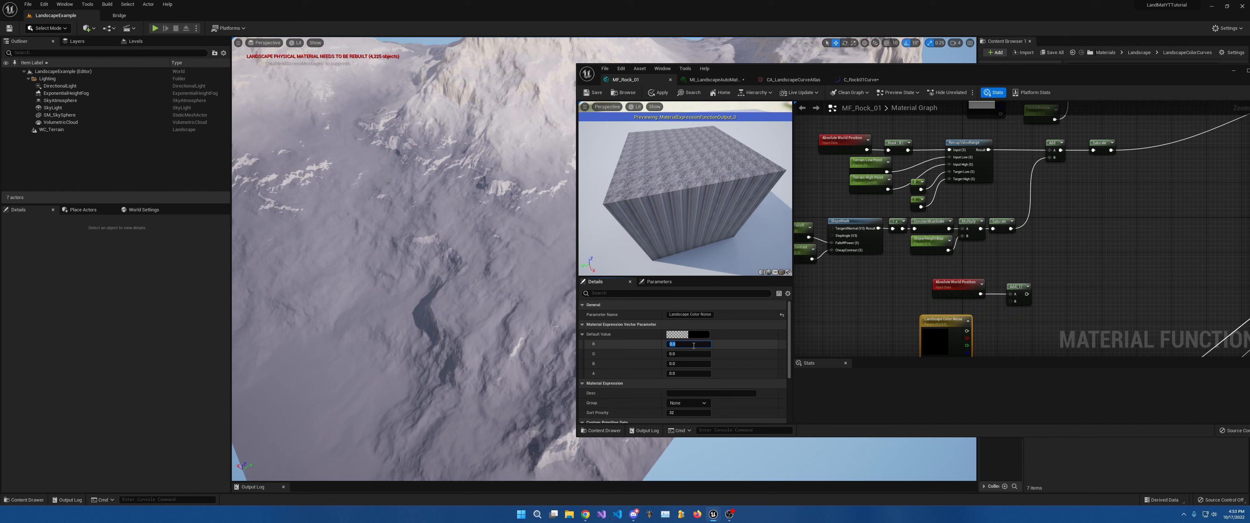
Set the Landscape Color Noise R, G and B defaults to 1, connect it to the Add node's B input, and tuck it under the world position node.
{"action": "type", "text": "1"}
{"action": "key", "text": "Tab"}
{"action": "type", "text": "1"}
{"action": "key", "text": "Tab"}
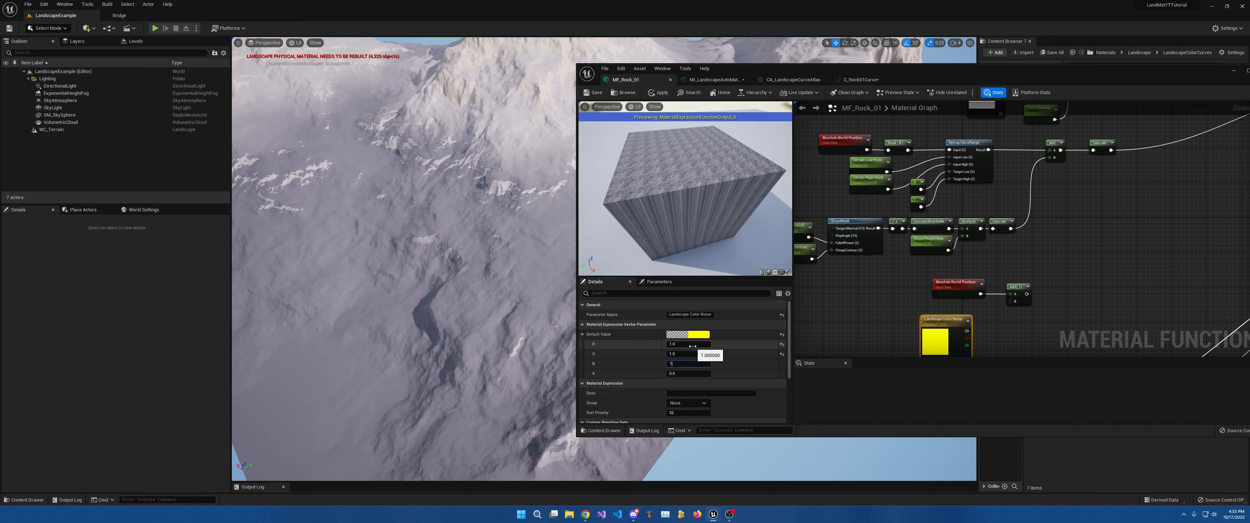
{"action": "type", "text": "1"}
{"action": "key", "text": "Tab"}
{"action": "left_click_drag", "start_coordinate": [966, 331], "coordinate": [1012, 304]}
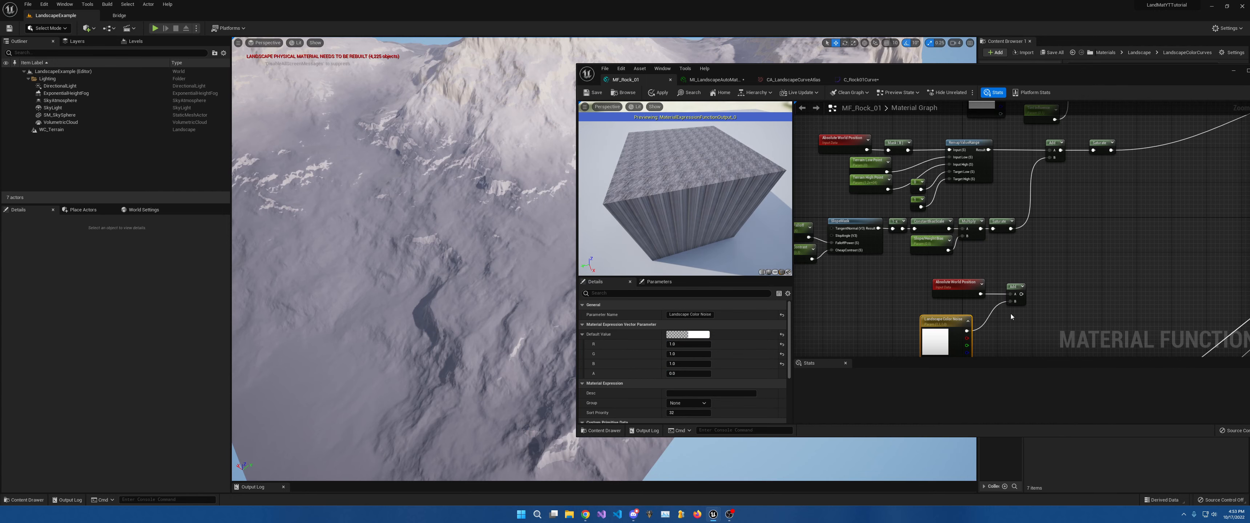
{"action": "right_click_drag", "start_coordinate": [1011, 316], "coordinate": [962, 316]}
{"action": "left_click_drag", "start_coordinate": [898, 327], "coordinate": [910, 312]}
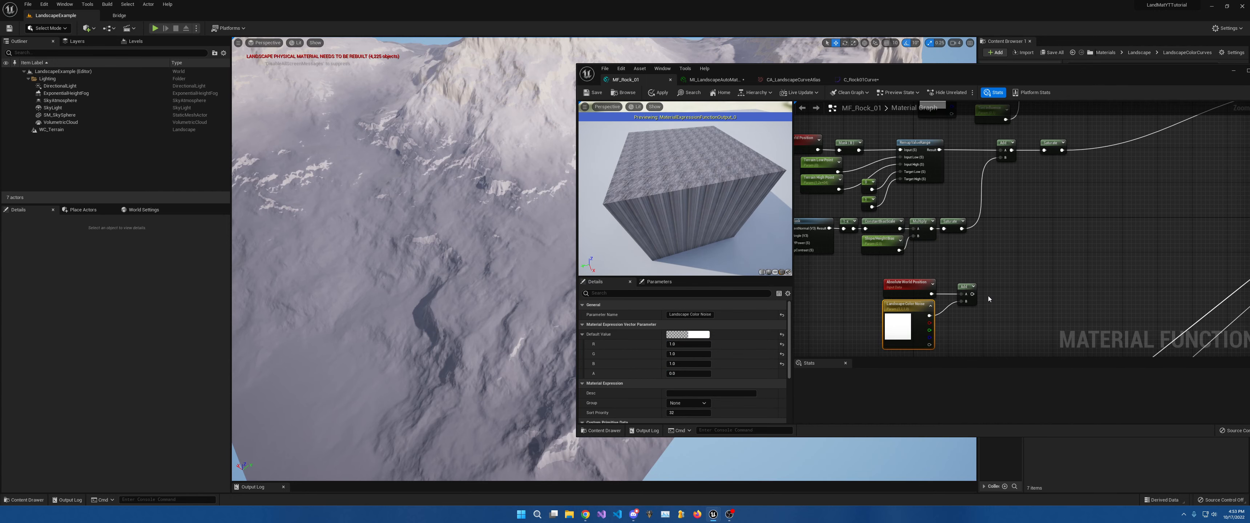
Name the Landscape Color Noise channels Move Along X for R, Move Along Y for G and Change Shape for B.
{"action": "right_click_drag", "start_coordinate": [1013, 294], "coordinate": [990, 256]}
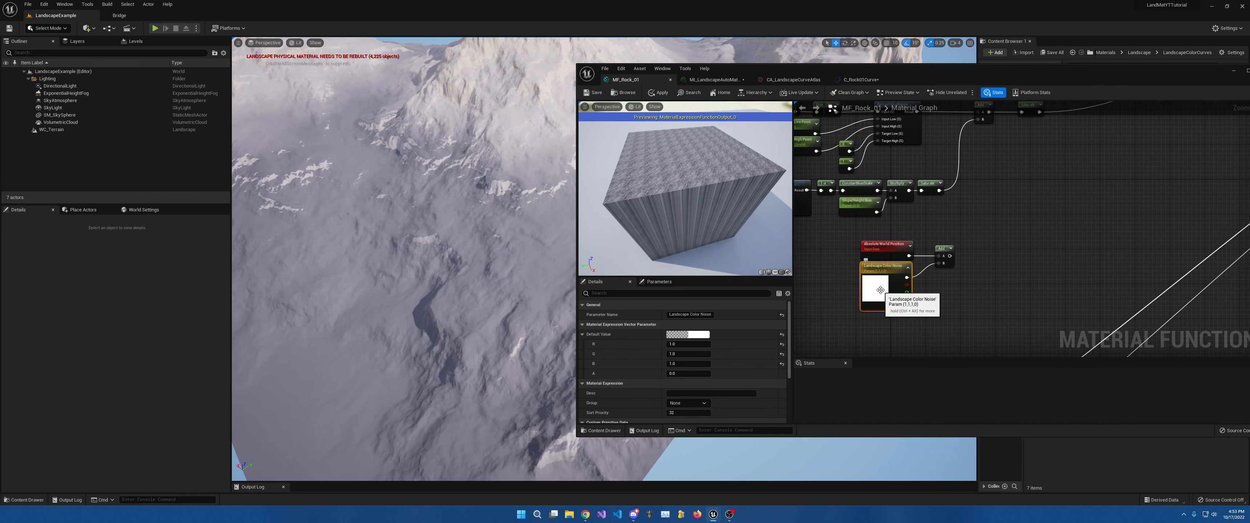
{"action": "scroll", "coordinate": [679, 369], "scroll_direction": "down", "scroll_amount": 4}
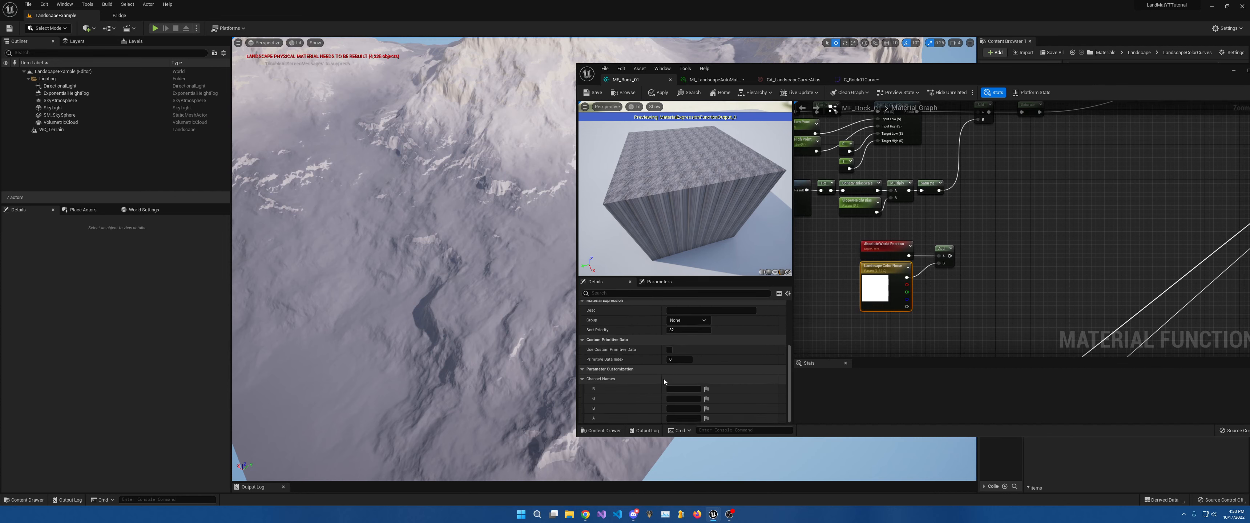
{"action": "left_click", "coordinate": [694, 388]}
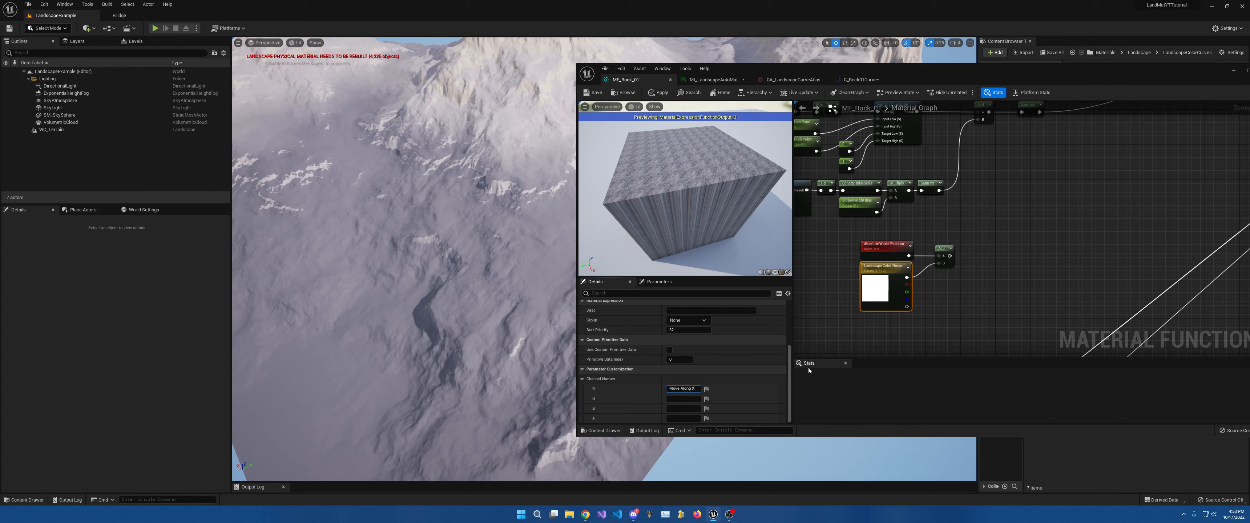
{"action": "key", "text": "Return"}
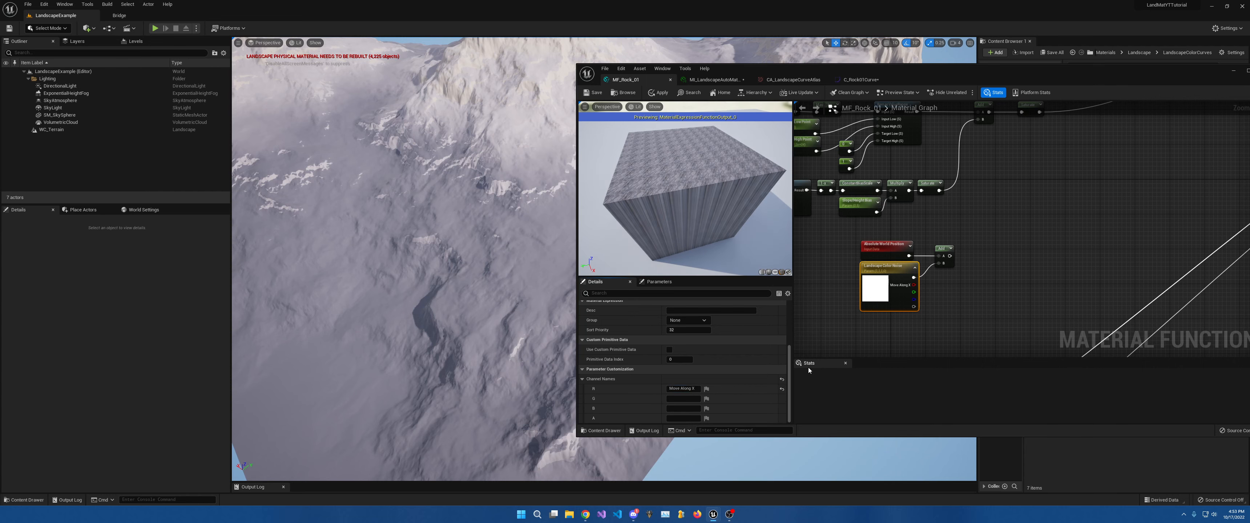
{"action": "left_click", "coordinate": [682, 399]}
{"action": "key", "text": "Return"}
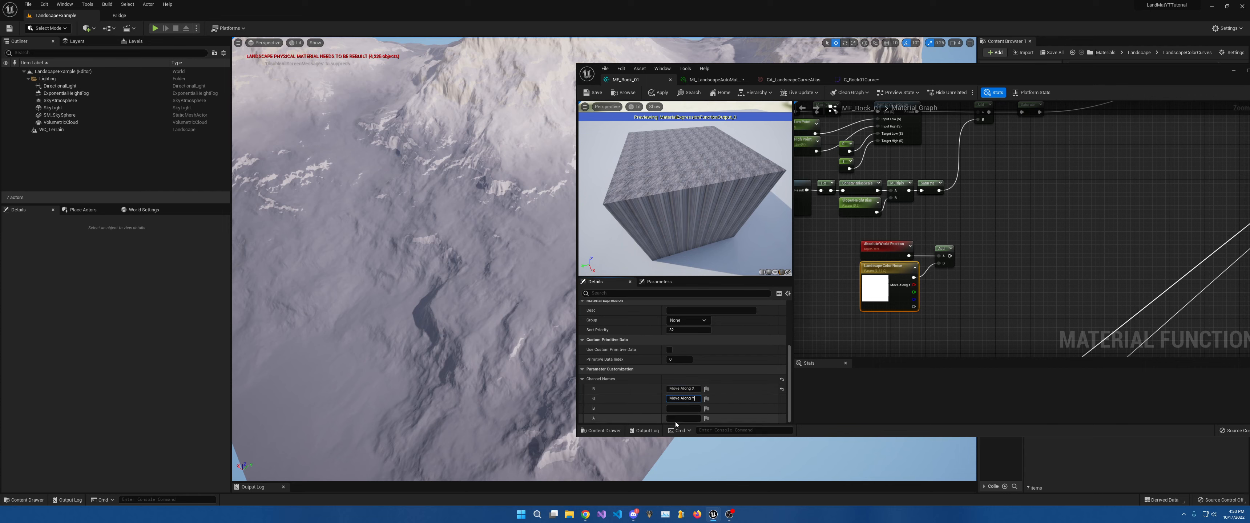
{"action": "left_click", "coordinate": [680, 407]}
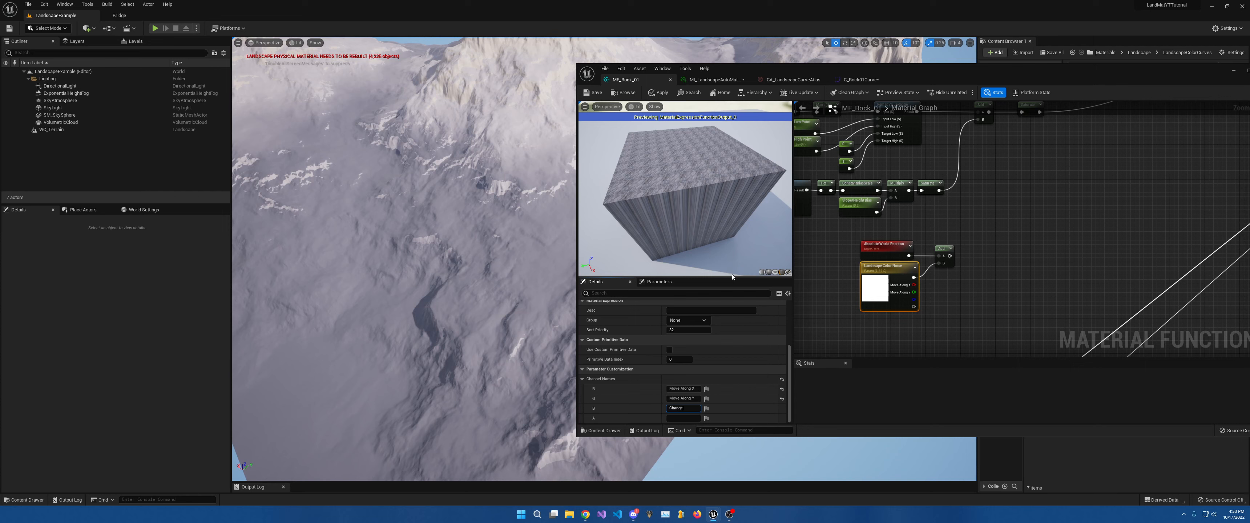
{"action": "key", "text": "Return"}
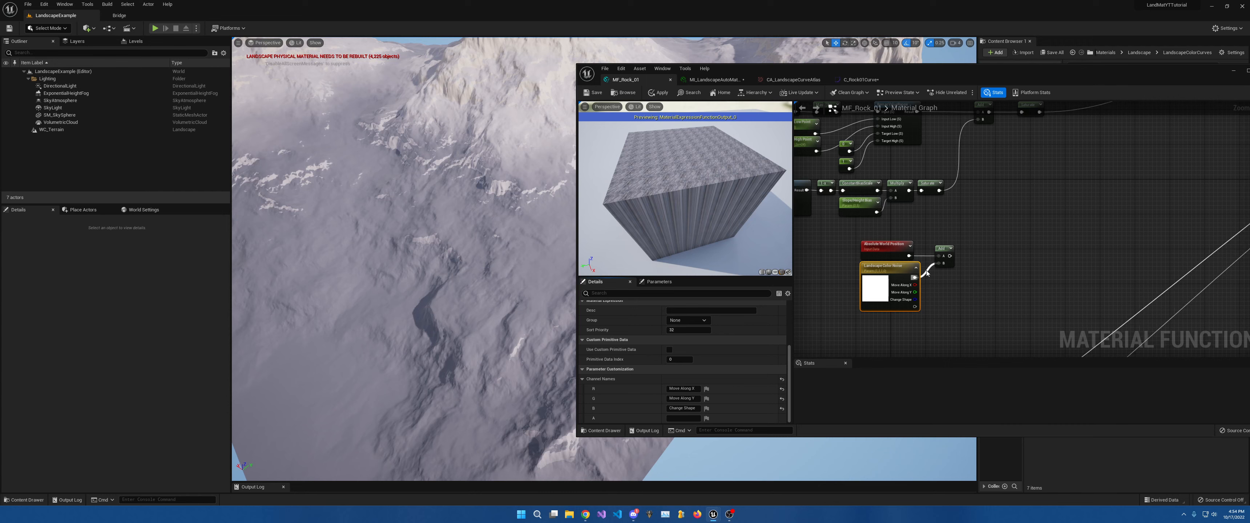
Add a Divide node fed by the noise Add node's output and line it up beside that node.
{"action": "right_click_drag", "start_coordinate": [991, 257], "coordinate": [958, 267]}
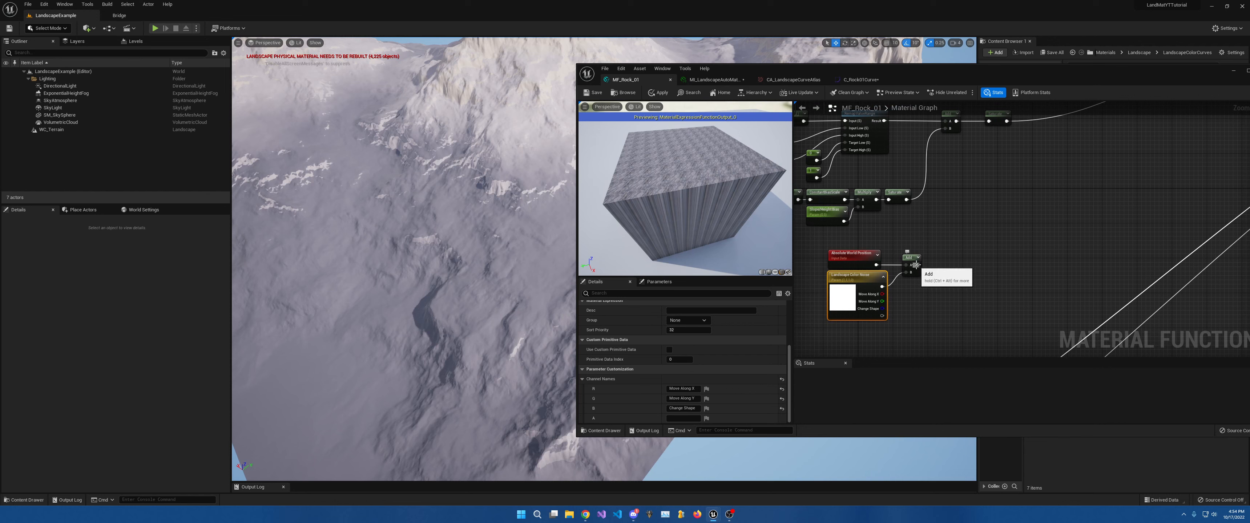
{"action": "left_click_drag", "start_coordinate": [915, 265], "coordinate": [971, 279]}
{"action": "type", "text": "divi"}
{"action": "key", "text": "Return"}
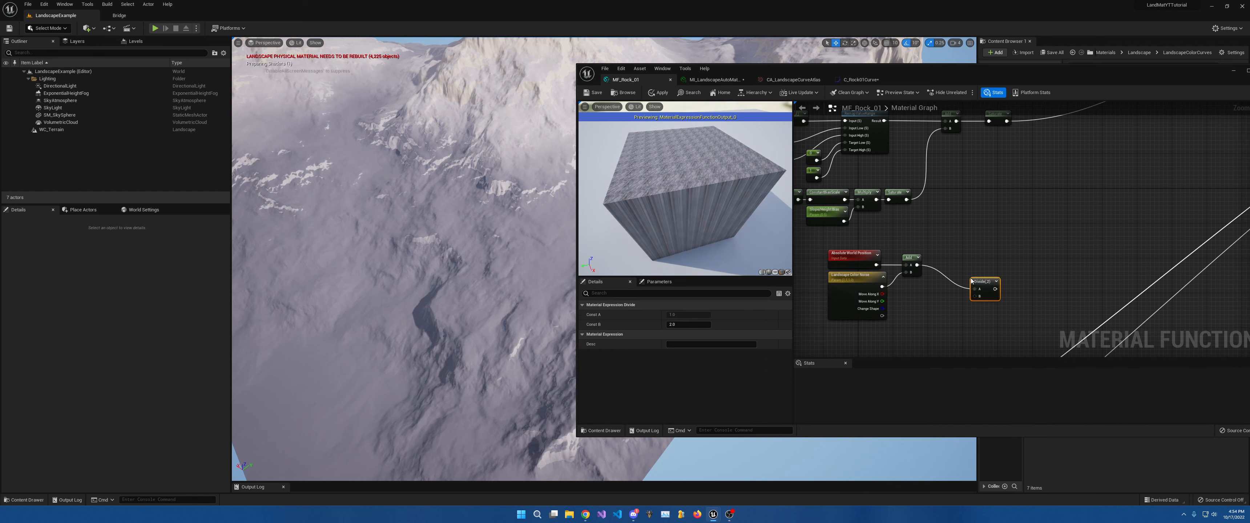
{"action": "left_click_drag", "start_coordinate": [989, 283], "coordinate": [939, 310]}
Create a scalar parameter named Noise Size below the Add node and set its default value to 500.
{"action": "left_click", "coordinate": [936, 291]}
{"action": "key", "text": "s"}
{"action": "left_click", "coordinate": [913, 309]}
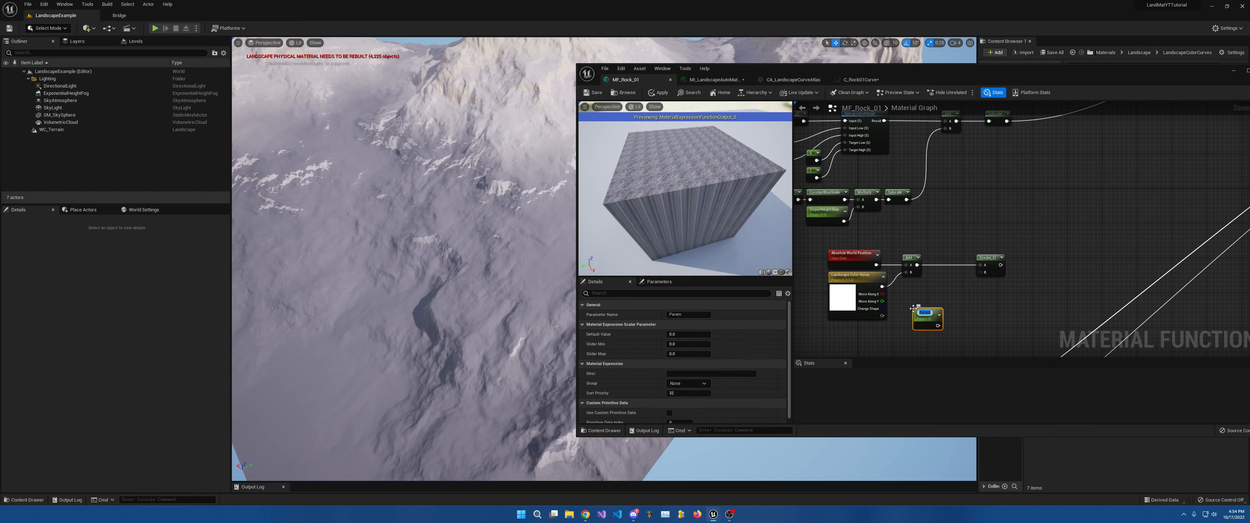
{"action": "type", "text": "Noise Size"}
{"action": "key", "text": "Return"}
{"action": "left_click", "coordinate": [690, 334]}
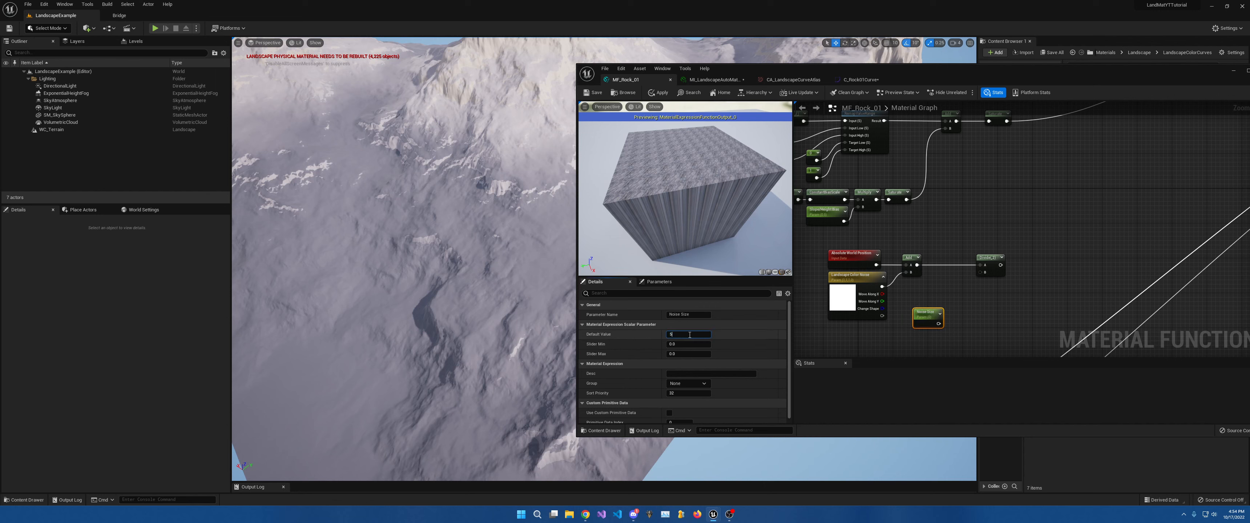
{"action": "key", "text": "Return"}
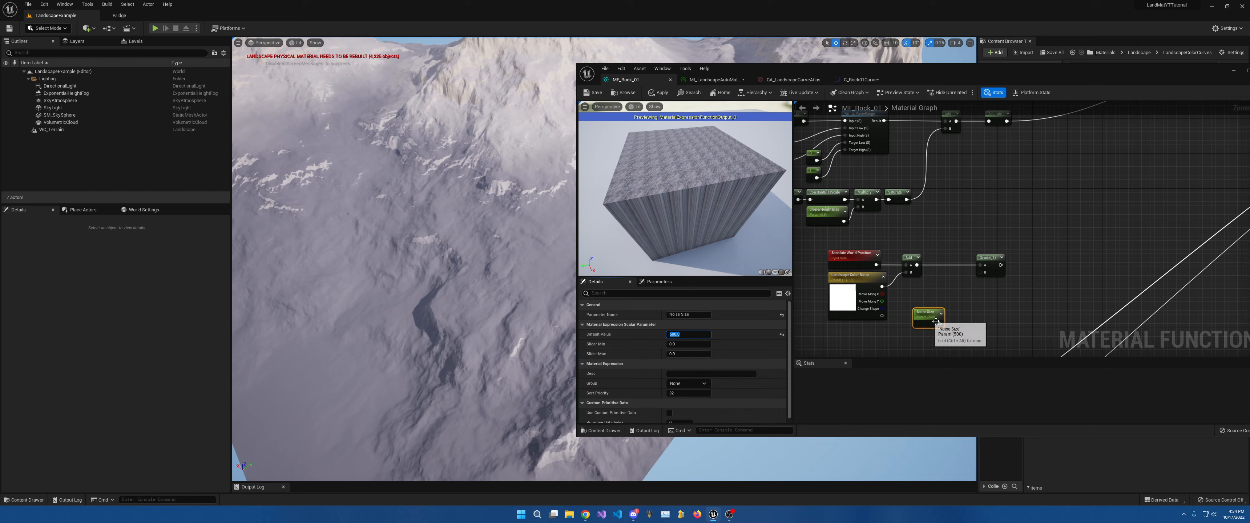
Connect Noise Size to the Divide node's B input and move both nodes closer to the noise Add node.
{"action": "left_click_drag", "start_coordinate": [939, 324], "coordinate": [980, 273]}
{"action": "left_click_drag", "start_coordinate": [924, 313], "coordinate": [904, 293]}
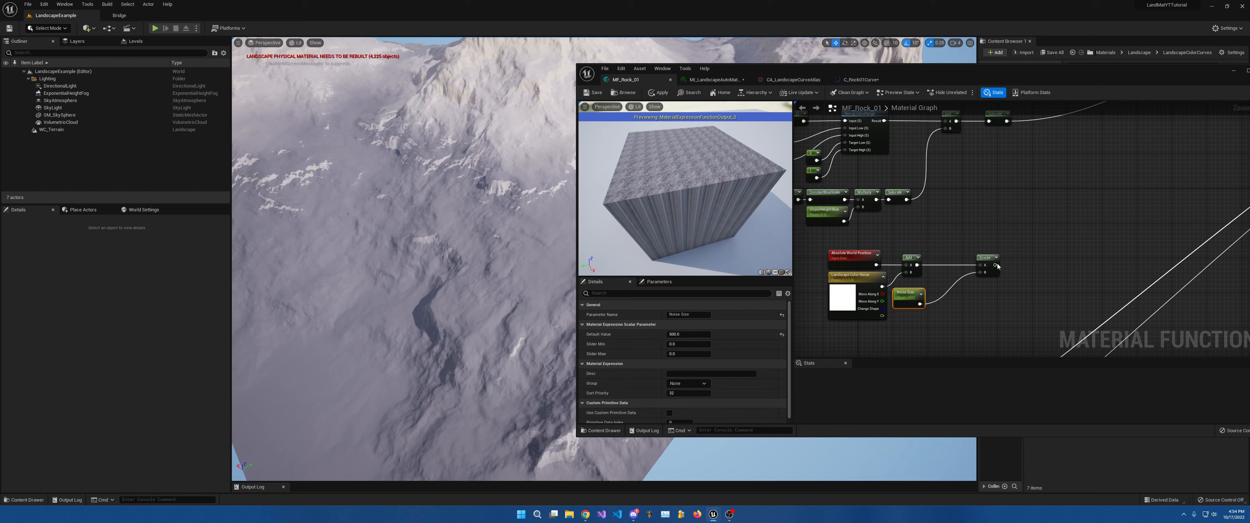
{"action": "left_click_drag", "start_coordinate": [982, 261], "coordinate": [953, 261]}
Add a Noise node with its Position fed by the Divide output and line it up beside that node.
{"action": "right_click_drag", "start_coordinate": [995, 254], "coordinate": [890, 266]}
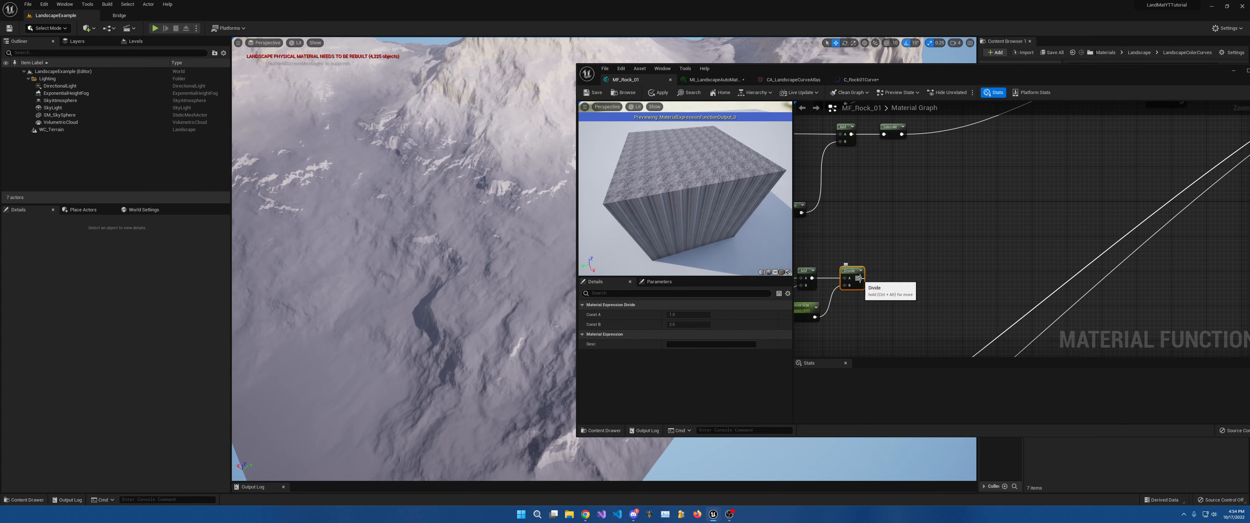
{"action": "left_click_drag", "start_coordinate": [858, 278], "coordinate": [899, 280]}
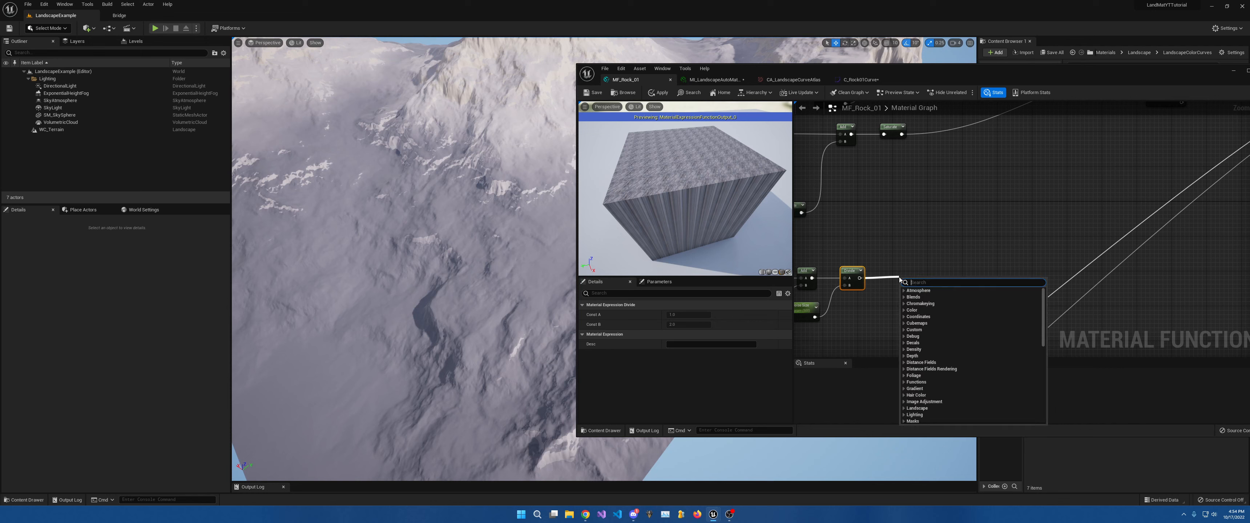
{"action": "type", "text": "noise"}
{"action": "key", "text": "Return"}
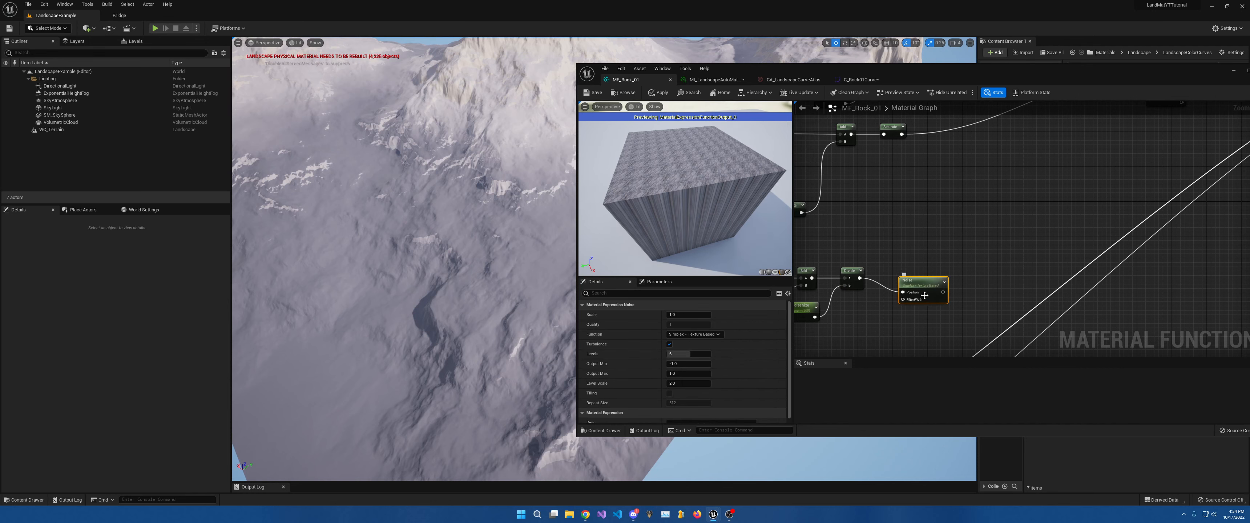
{"action": "left_click_drag", "start_coordinate": [925, 296], "coordinate": [899, 272]}
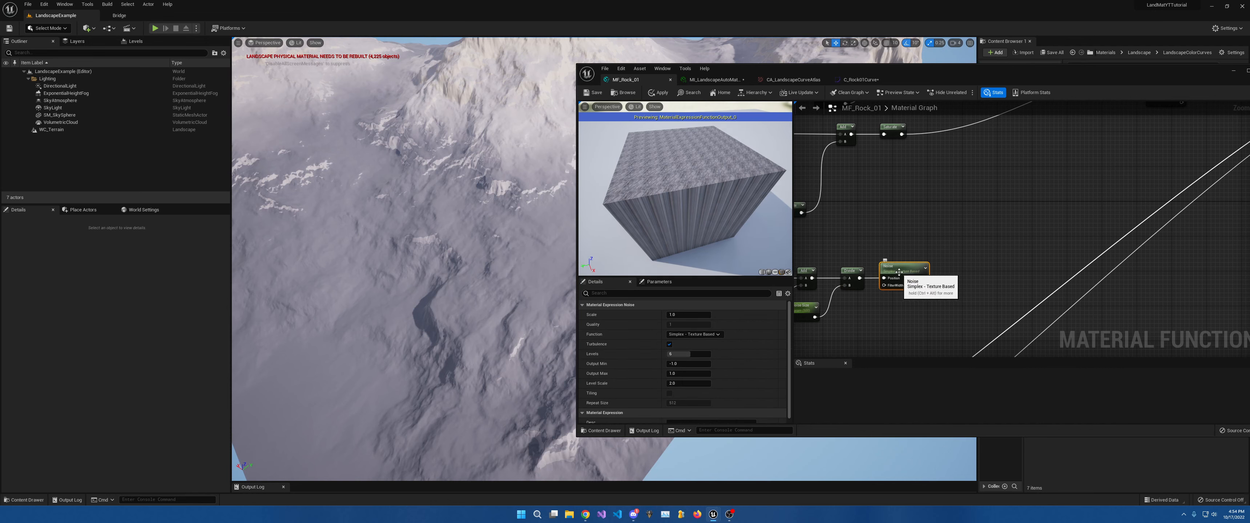
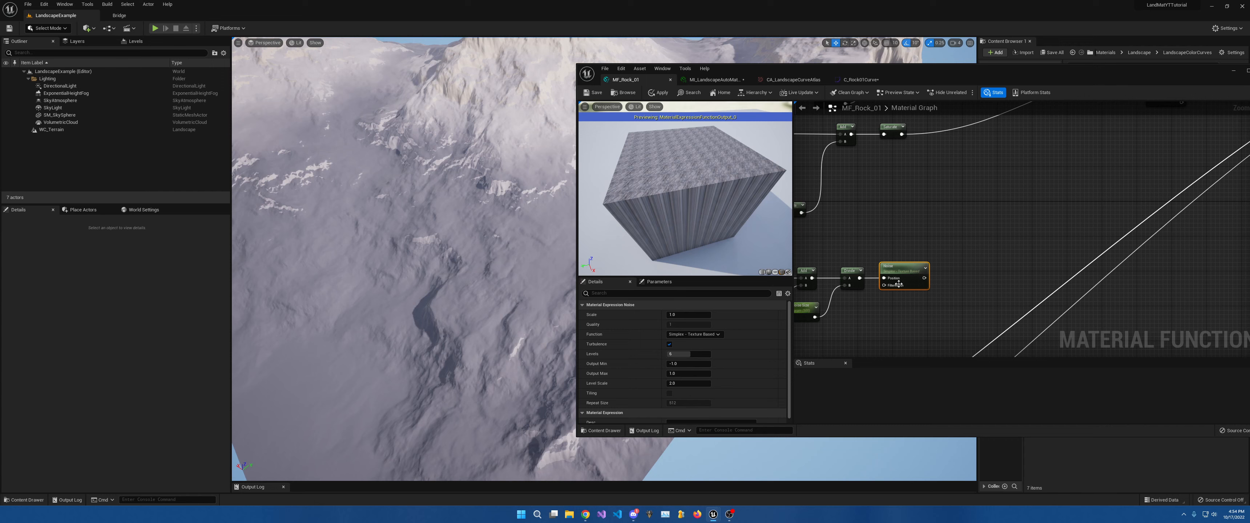
Set the Noise node's function to Gradient - Computational, its levels to 10 and its output minimum to 0.
{"action": "right_click_drag", "start_coordinate": [902, 312], "coordinate": [954, 290]}
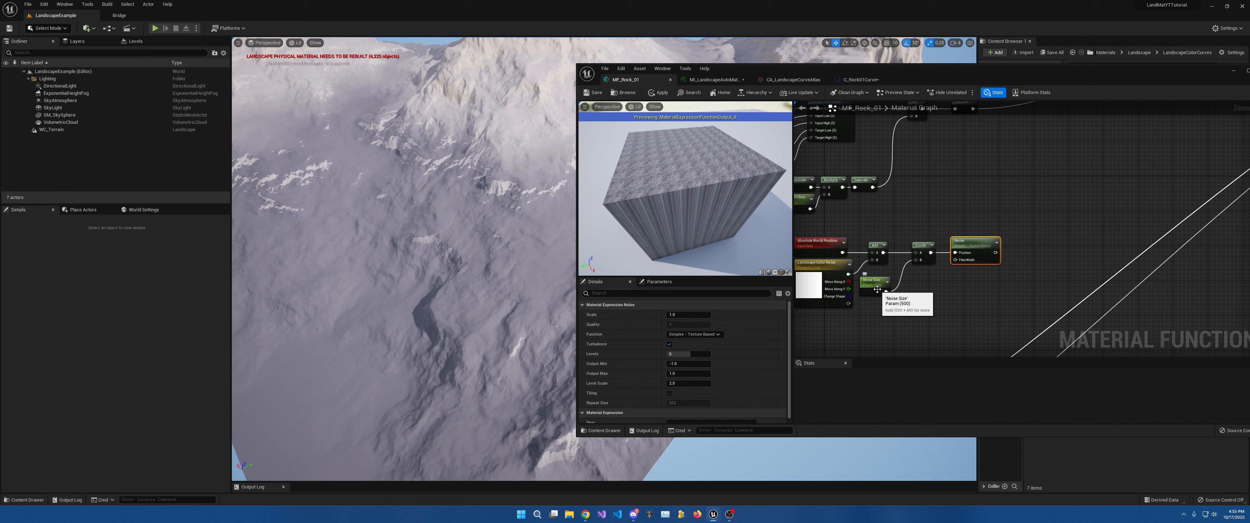
{"action": "left_click", "coordinate": [711, 335]}
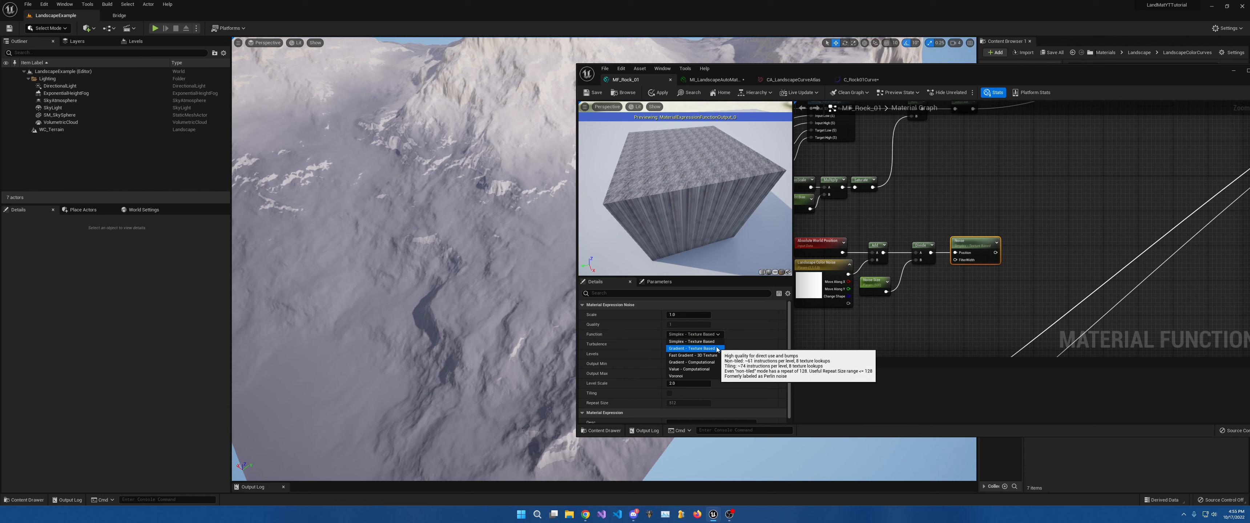
{"action": "left_click", "coordinate": [713, 362]}
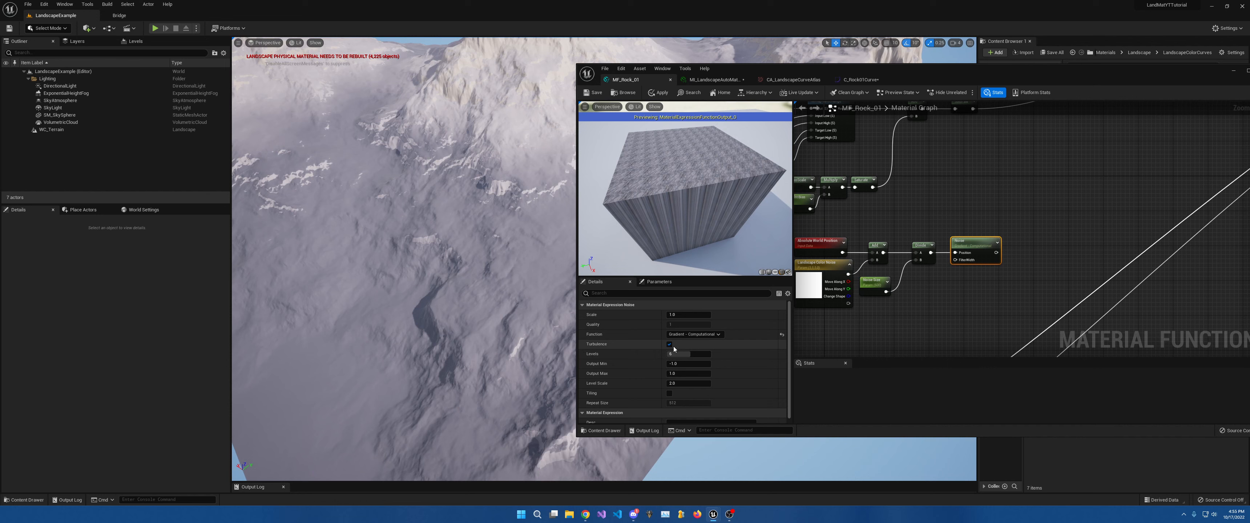
{"action": "left_click", "coordinate": [688, 354]}
{"action": "type", "text": "10"}
{"action": "key", "text": "Return"}
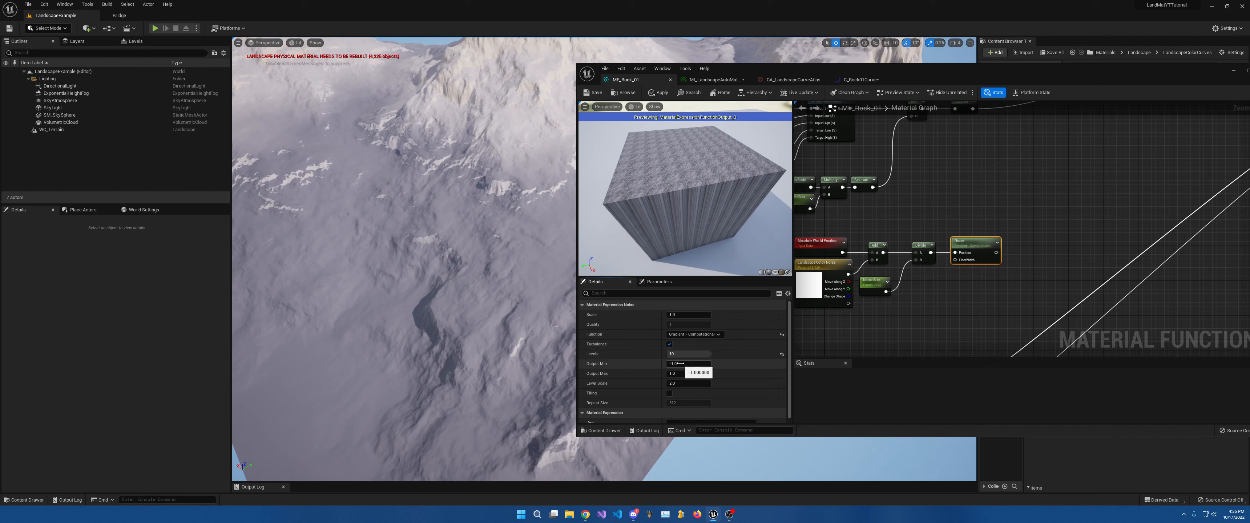
{"action": "left_click", "coordinate": [679, 364]}
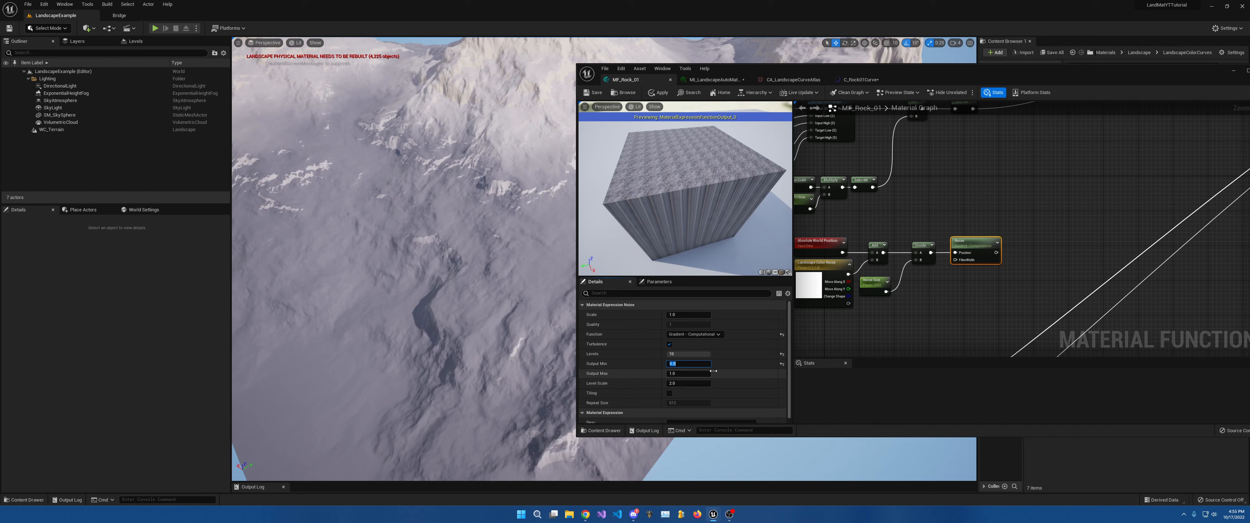
Add a ComponentMask fed by the Noise output, align it beside the node, and leave only the G channel enabled.
{"action": "left_click_drag", "start_coordinate": [990, 246], "coordinate": [1015, 250]}
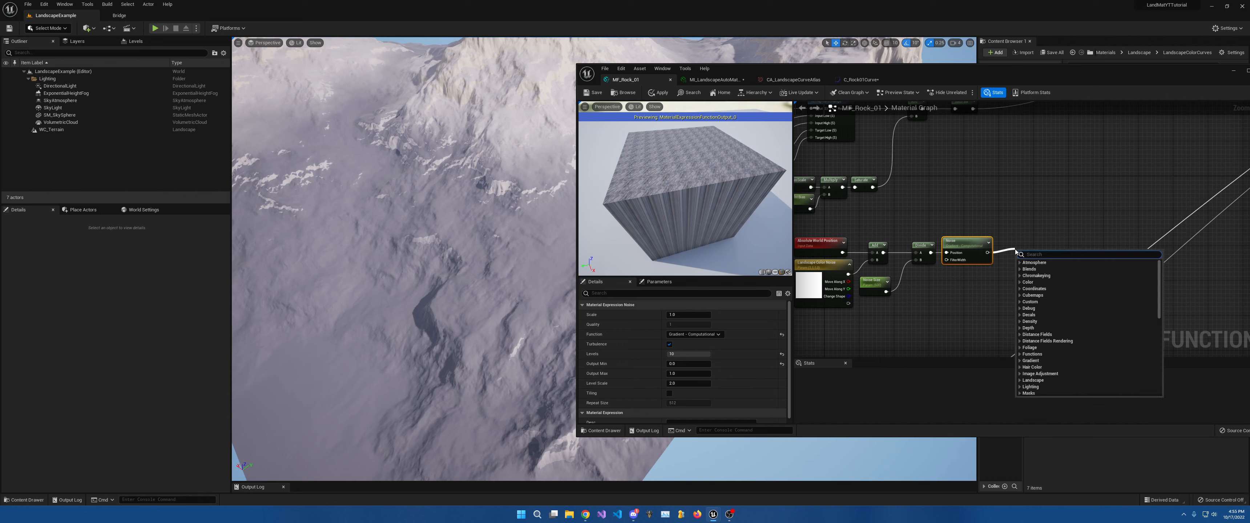
{"action": "type", "text": "comp"}
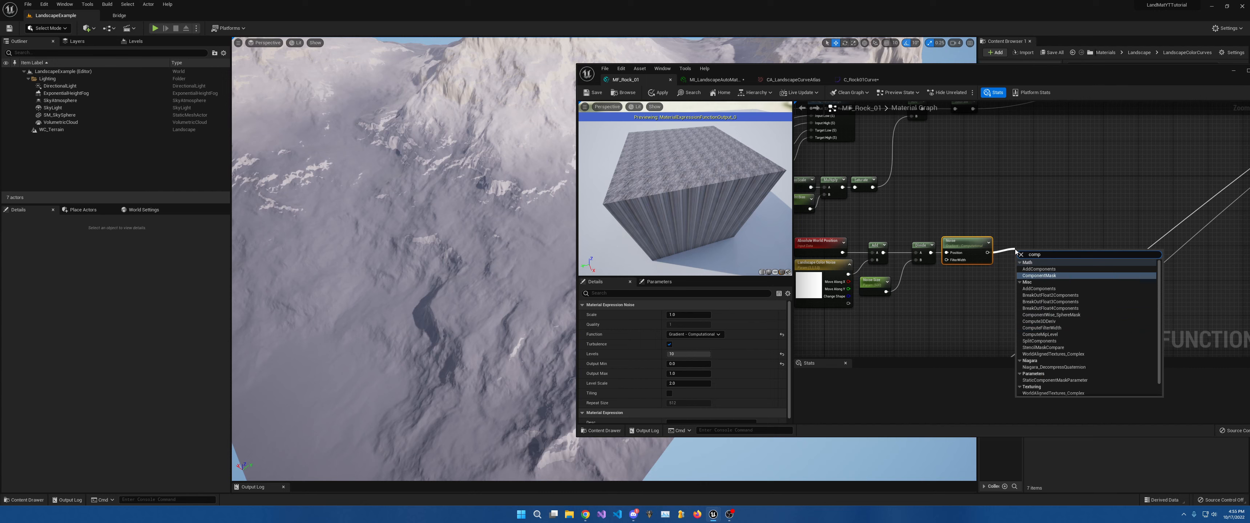
{"action": "key", "text": "Return"}
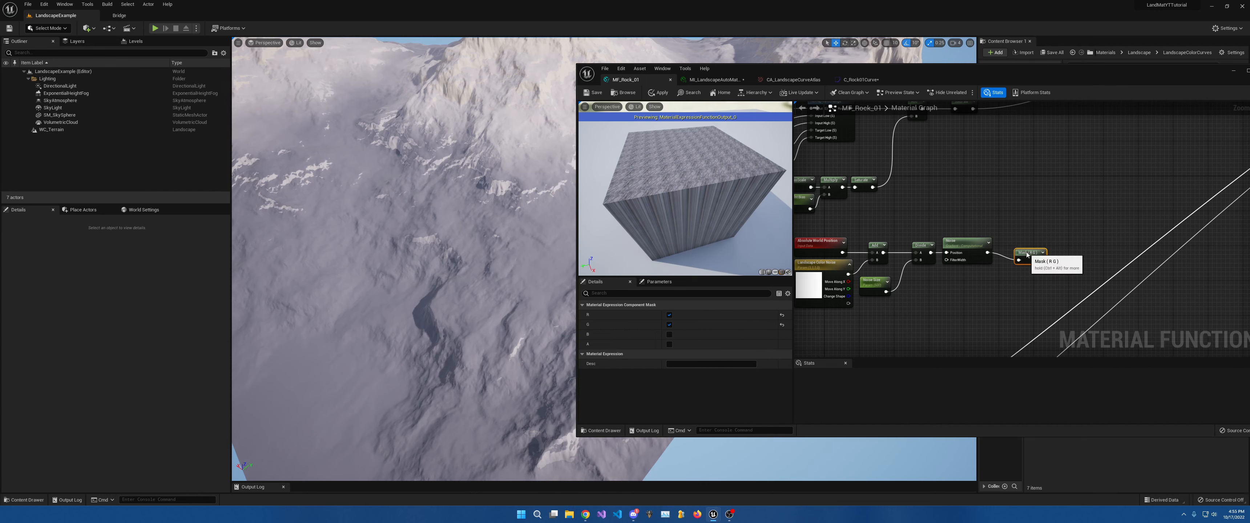
{"action": "left_click_drag", "start_coordinate": [1027, 254], "coordinate": [1010, 247]}
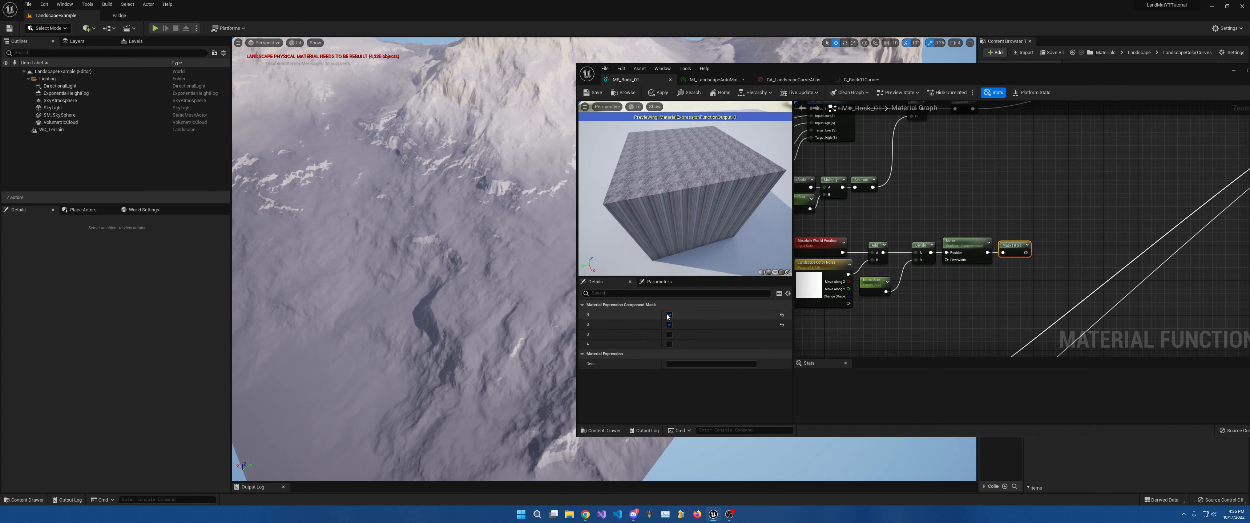
{"action": "left_click", "coordinate": [669, 315]}
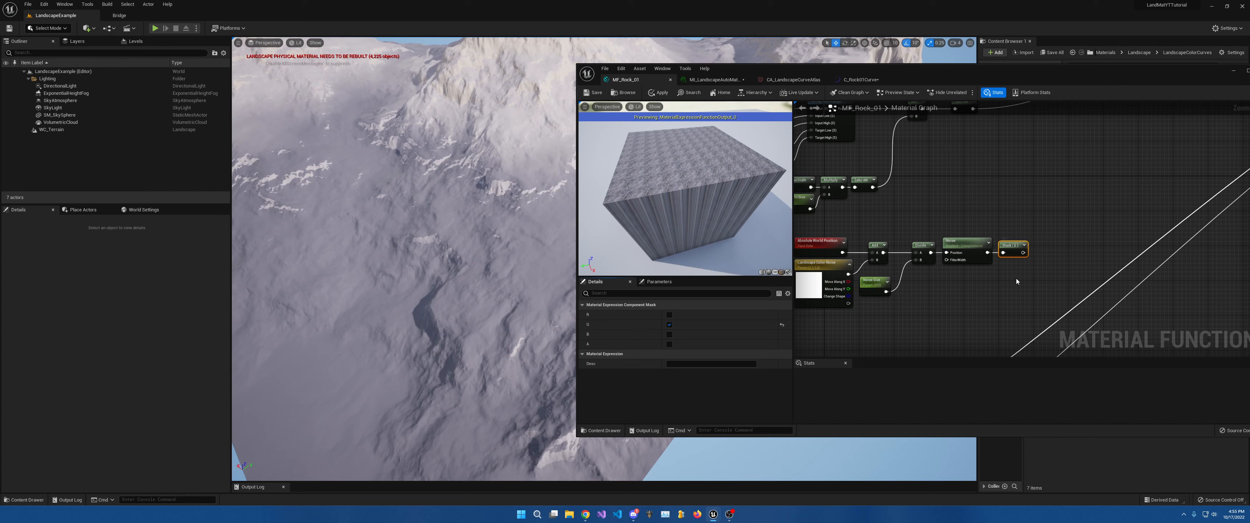
Add a Lerp node above the noise chain and connect the G mask to its Alpha input.
{"action": "right_click_drag", "start_coordinate": [1057, 224], "coordinate": [994, 277]}
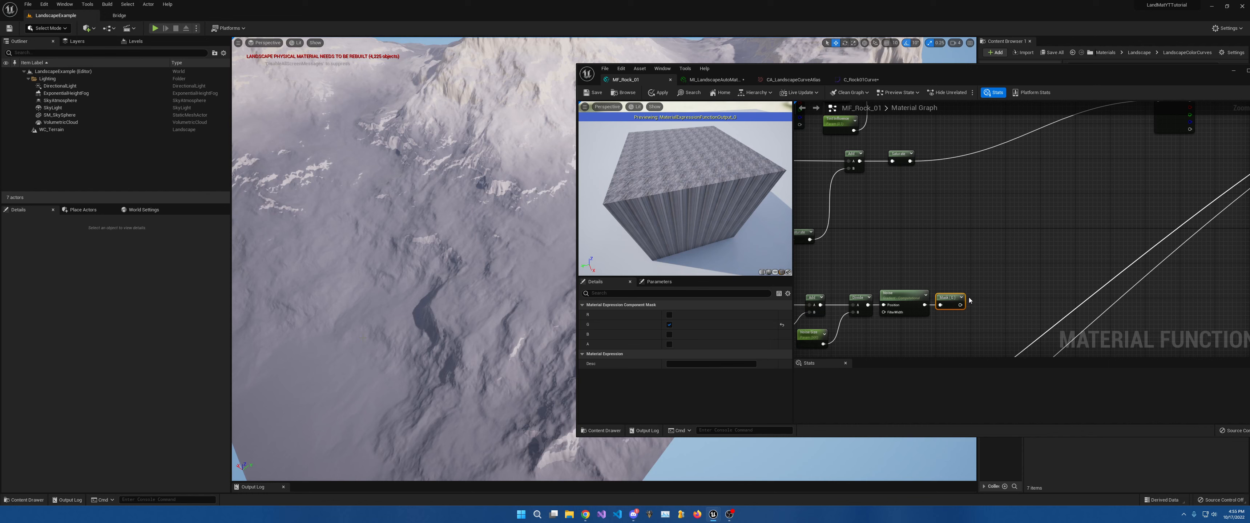
{"action": "right_click_drag", "start_coordinate": [977, 290], "coordinate": [899, 285]}
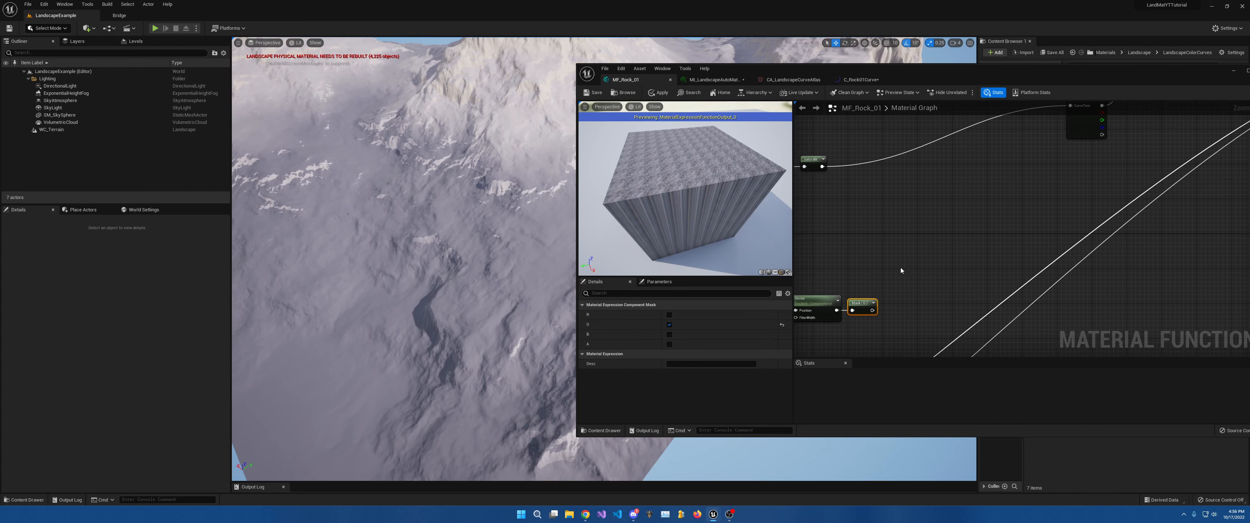
{"action": "left_click", "coordinate": [901, 267]}
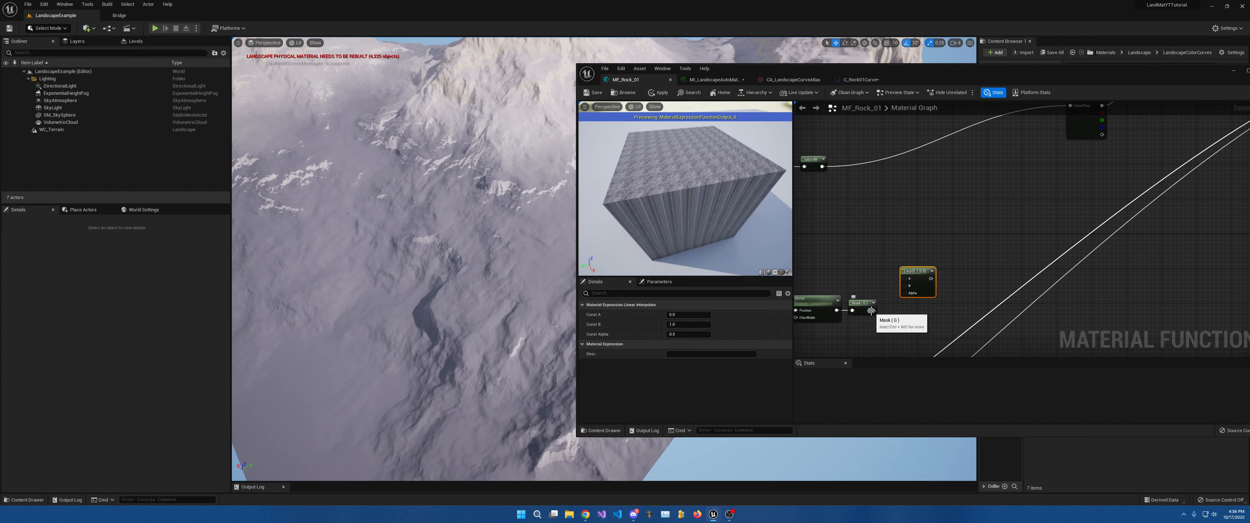
{"action": "left_click_drag", "start_coordinate": [870, 311], "coordinate": [905, 293]}
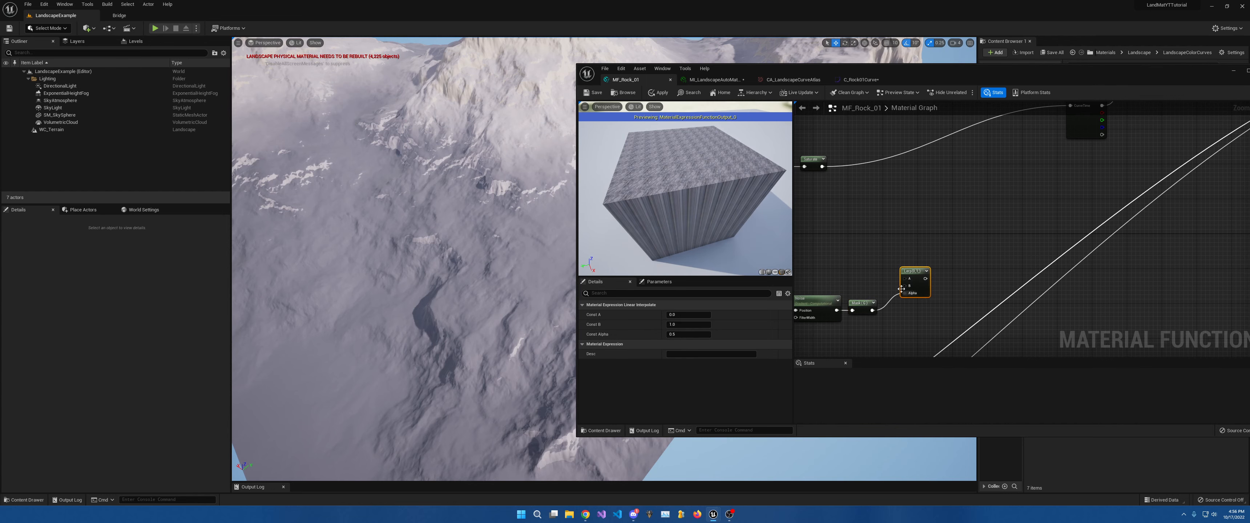
{"action": "right_click_drag", "start_coordinate": [868, 275], "coordinate": [945, 286]}
{"action": "left_click_drag", "start_coordinate": [989, 282], "coordinate": [994, 265]}
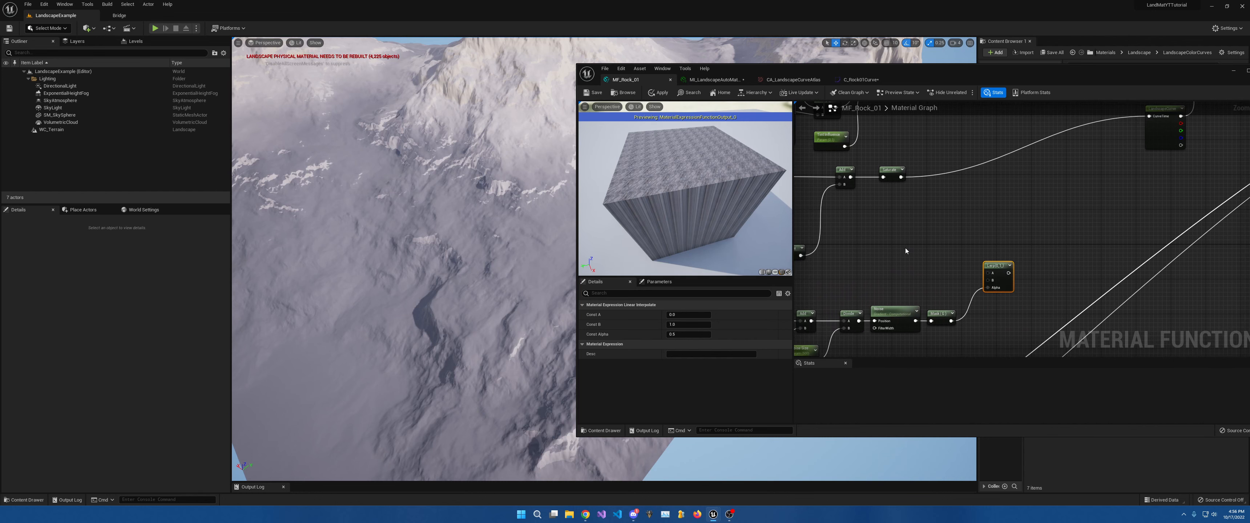
Create a scalar parameter named Noise Negative Slider above the Noise node and set its default value to -1.
{"action": "left_click", "coordinate": [887, 241]}
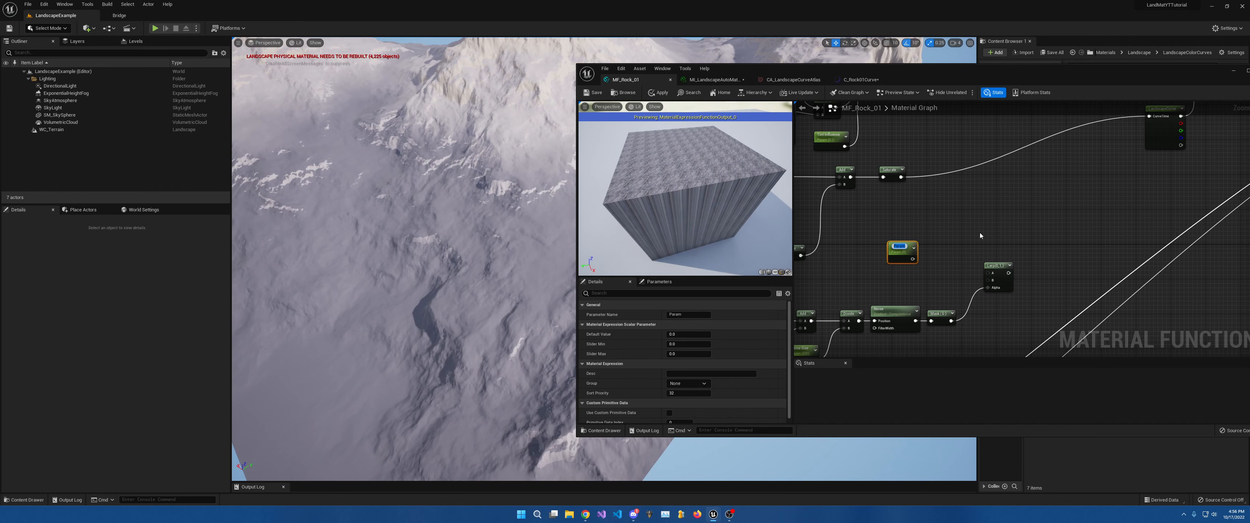
{"action": "type", "text": "Noise Negative Slider"}
{"action": "key", "text": "Return"}
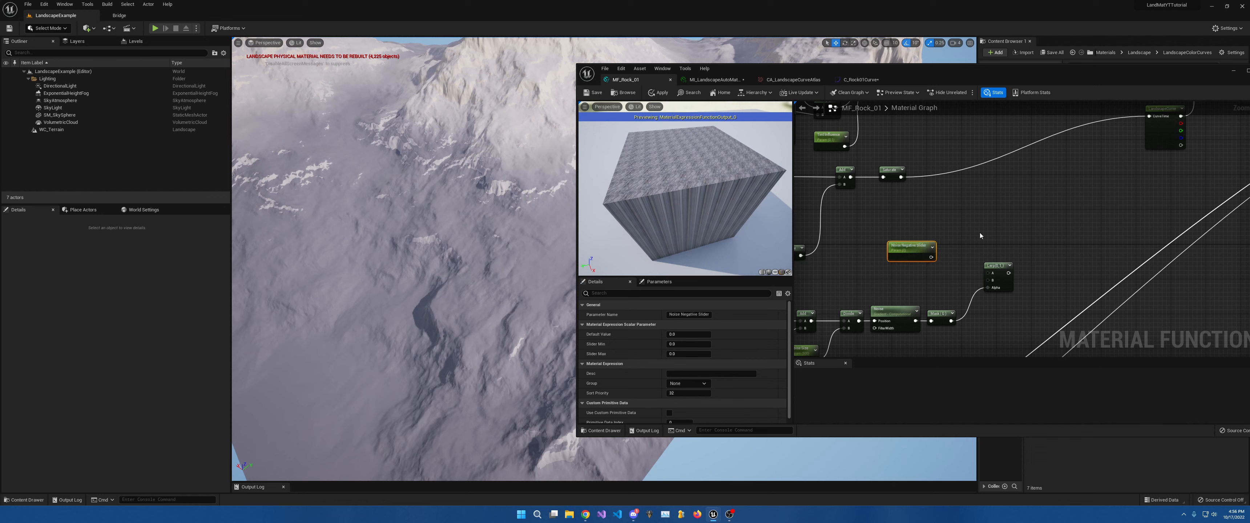
{"action": "left_click", "coordinate": [687, 334]}
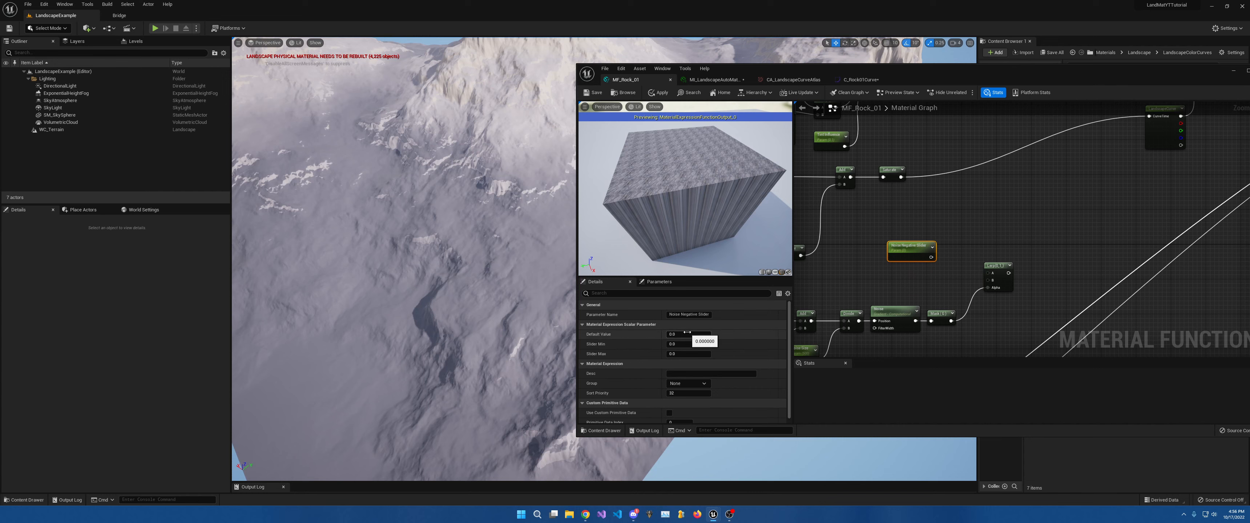
{"action": "type", "text": "-1"}
{"action": "key", "text": "Return"}
Create a Noise Positive Slider scalar parameter with default 1, and connect the negative slider to Lerp A and the positive one to B.
{"action": "left_click", "coordinate": [900, 276]}
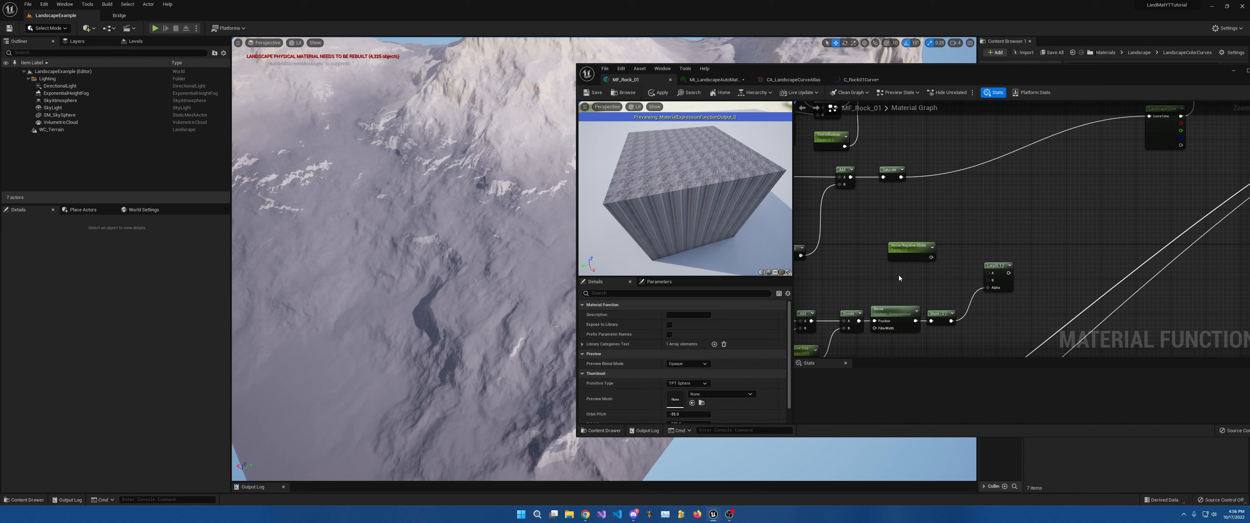
{"action": "left_click", "coordinate": [899, 275]}
{"action": "type", "text": "Noise Posi"}
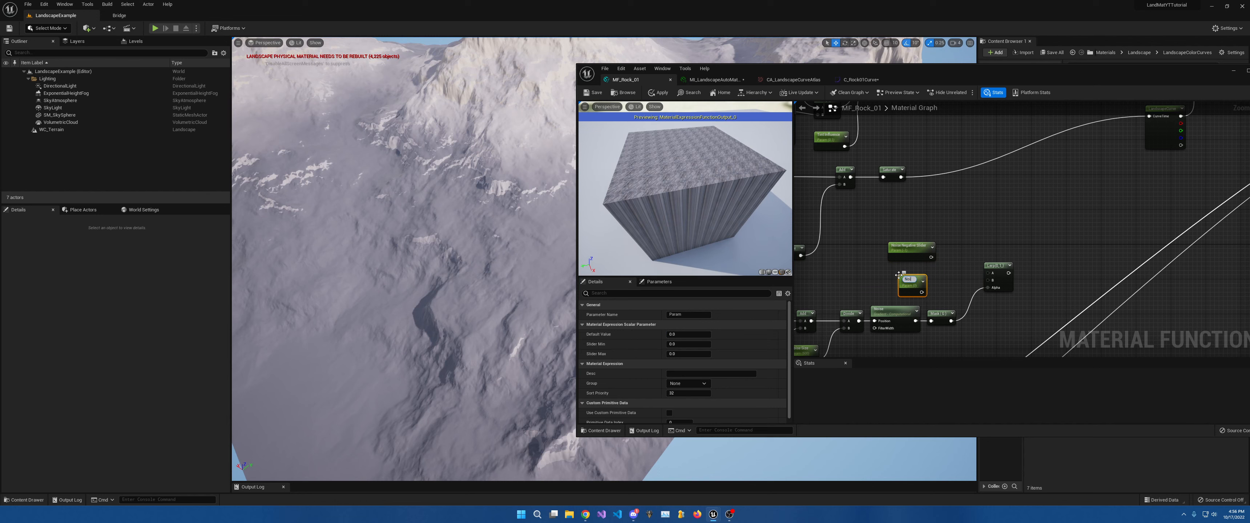
{"action": "type", "text": "tive Slider"}
{"action": "key", "text": "Return"}
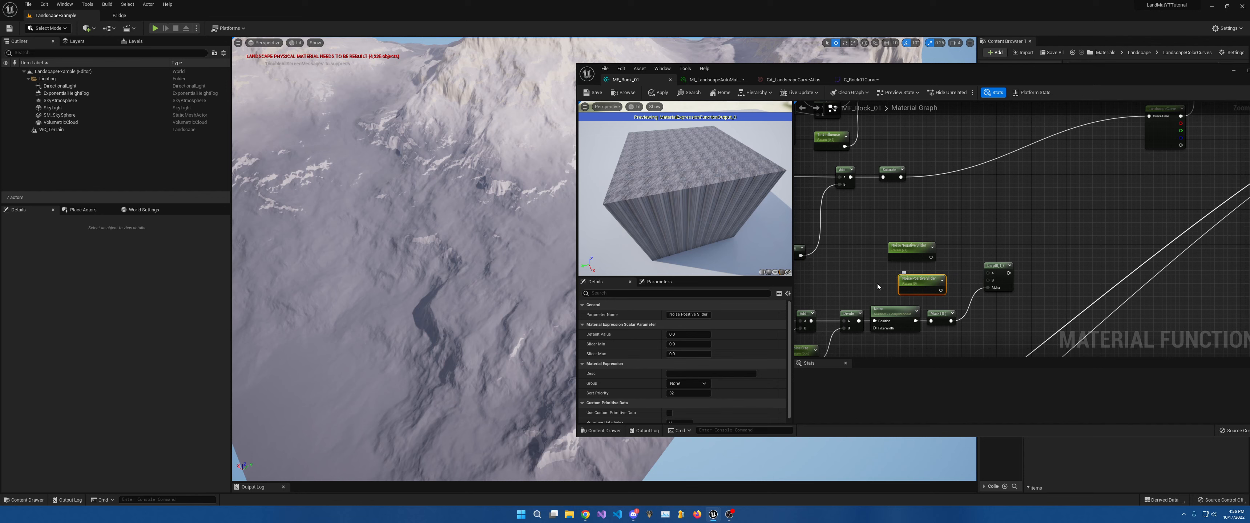
{"action": "left_click", "coordinate": [682, 334]}
{"action": "left_click_drag", "start_coordinate": [928, 281], "coordinate": [987, 280]}
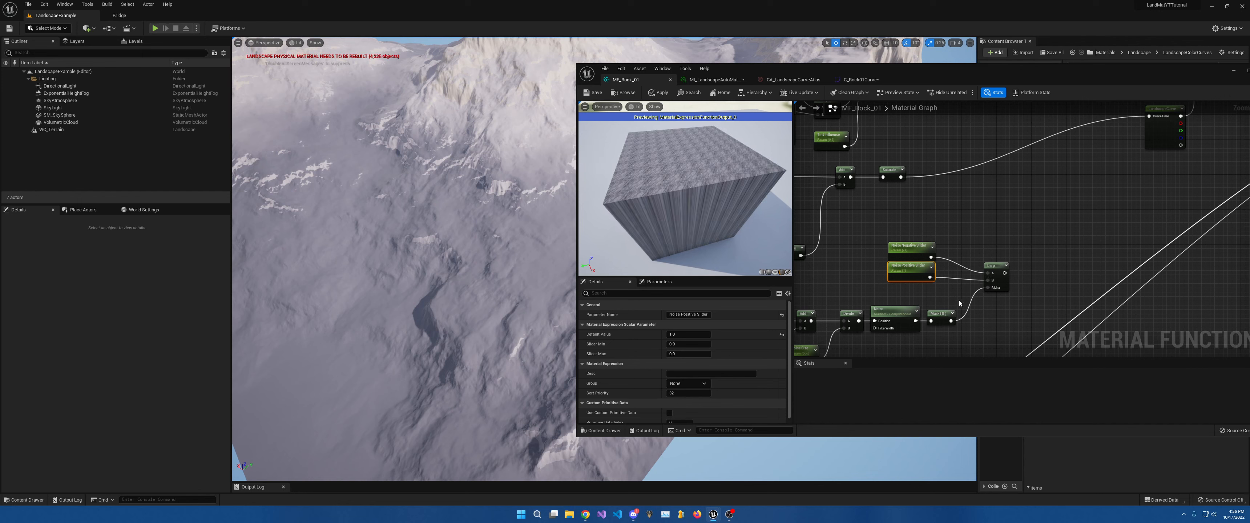
Move the two noise slider parameters down together above the Noise node and bring the Lerp node closer to them.
{"action": "right_click_drag", "start_coordinate": [887, 310], "coordinate": [943, 276]}
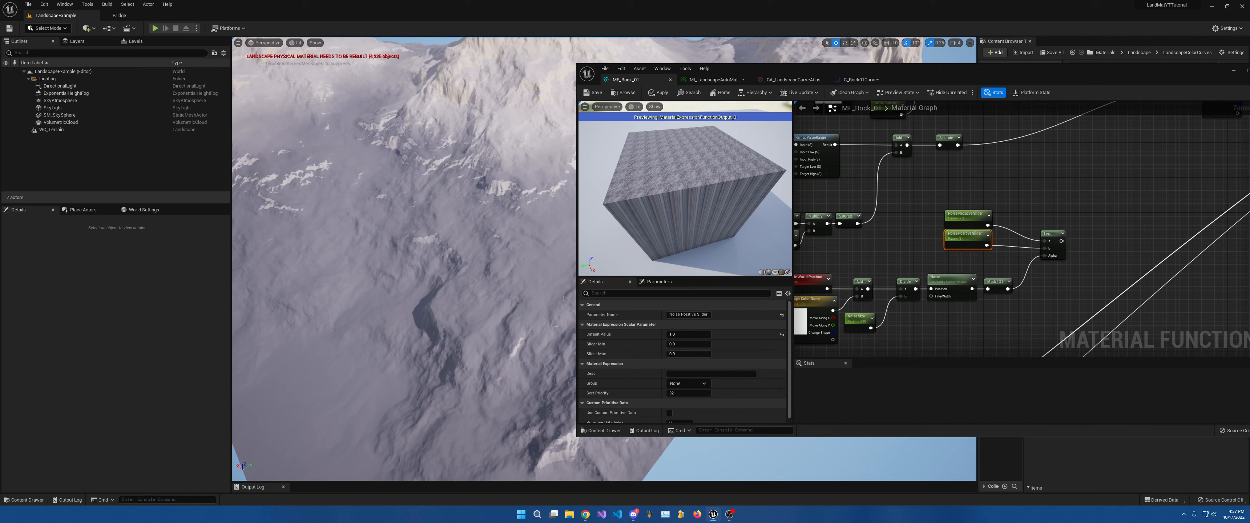
{"action": "left_click", "coordinate": [962, 215], "text": "ctrl"}
{"action": "left_click_drag", "start_coordinate": [962, 215], "coordinate": [970, 237]}
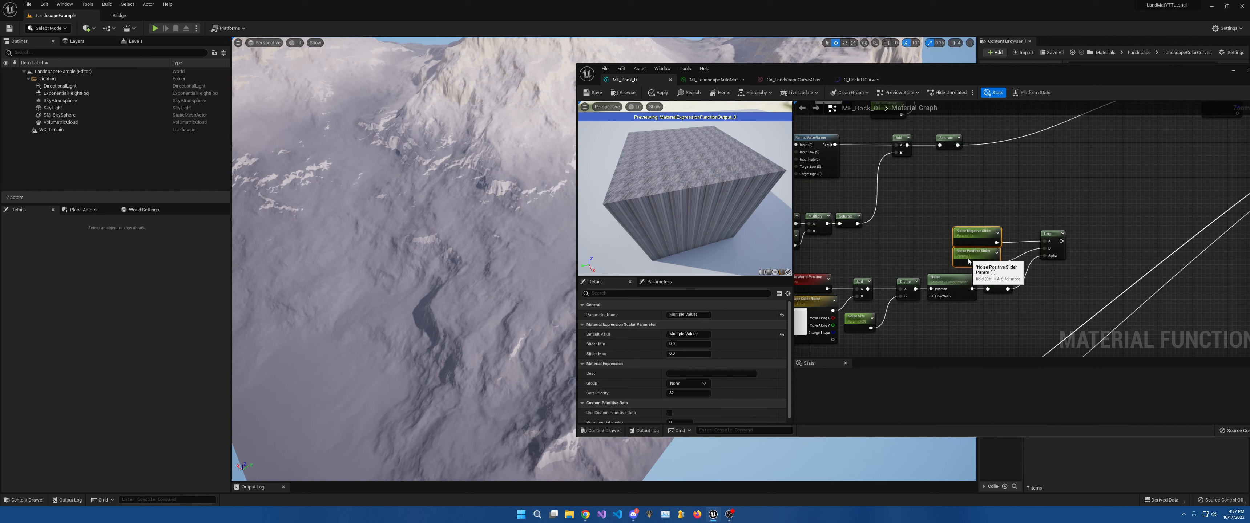
{"action": "left_click_drag", "start_coordinate": [1047, 240], "coordinate": [1038, 244]}
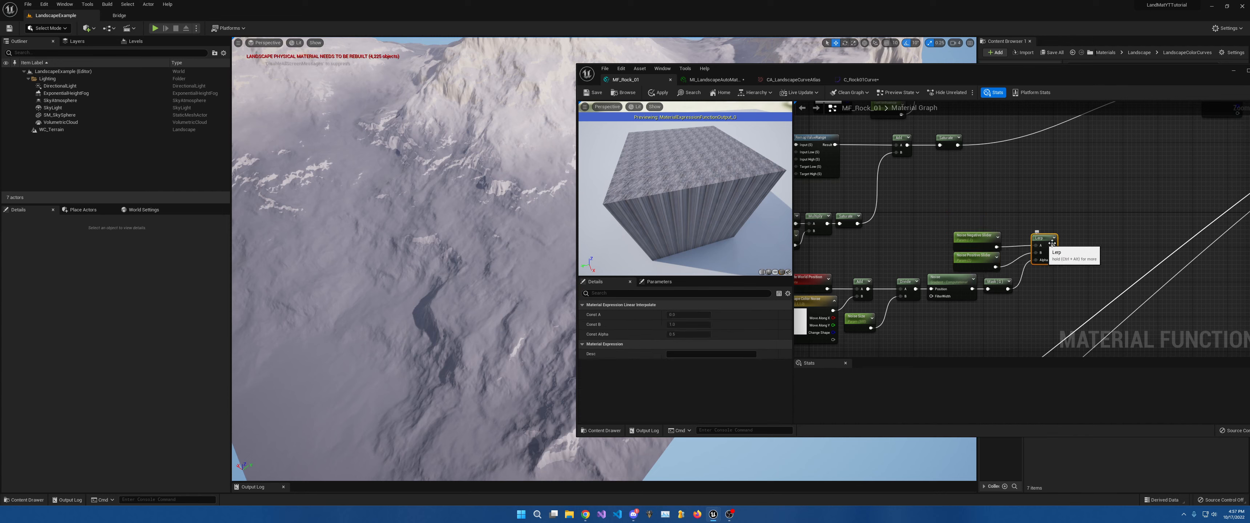
Add a Power node with its Base fed by the Lerp output.
{"action": "right_click_drag", "start_coordinate": [1039, 242], "coordinate": [933, 235]}
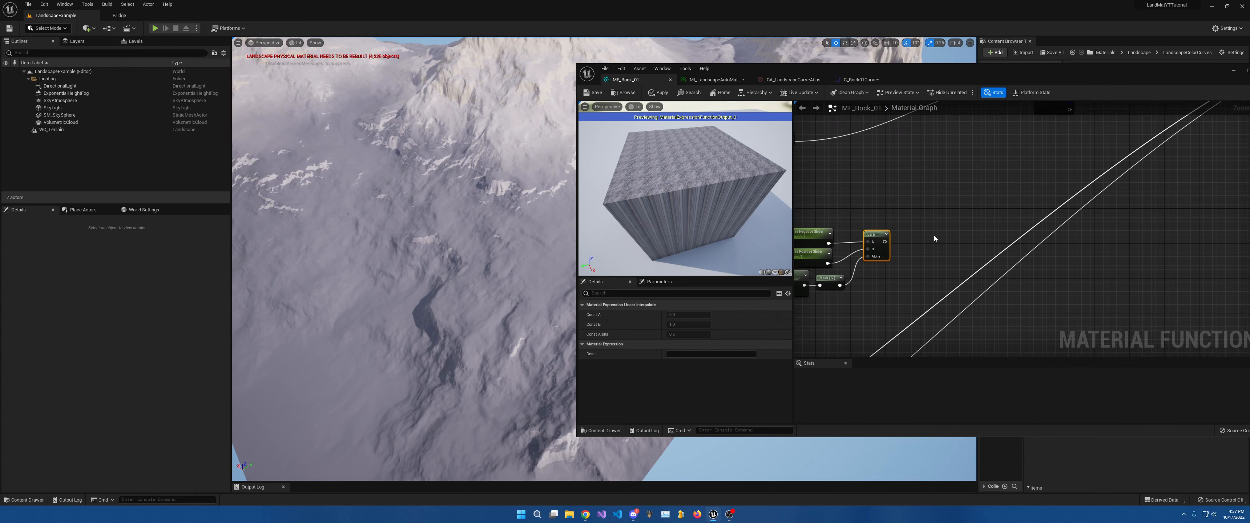
{"action": "left_click", "coordinate": [911, 241]}
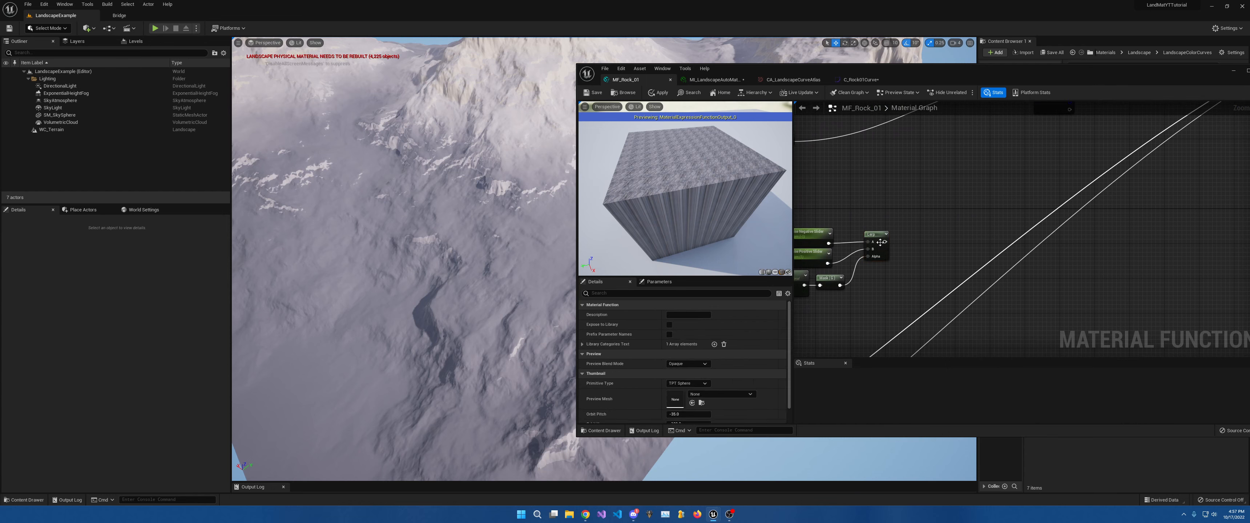
{"action": "left_click_drag", "start_coordinate": [884, 241], "coordinate": [927, 241]}
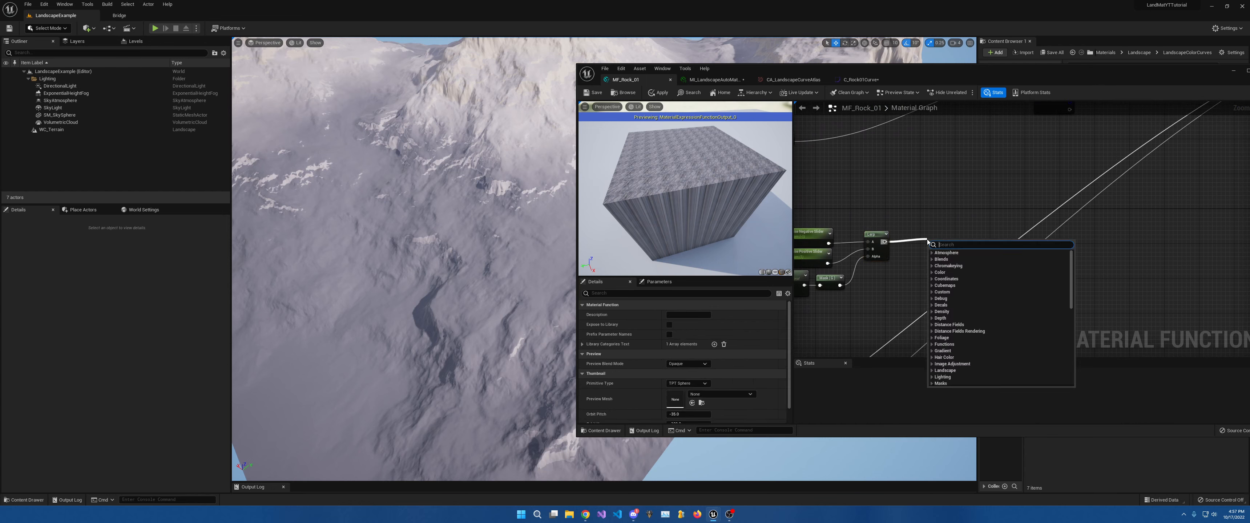
{"action": "type", "text": "power"}
{"action": "key", "text": "Return"}
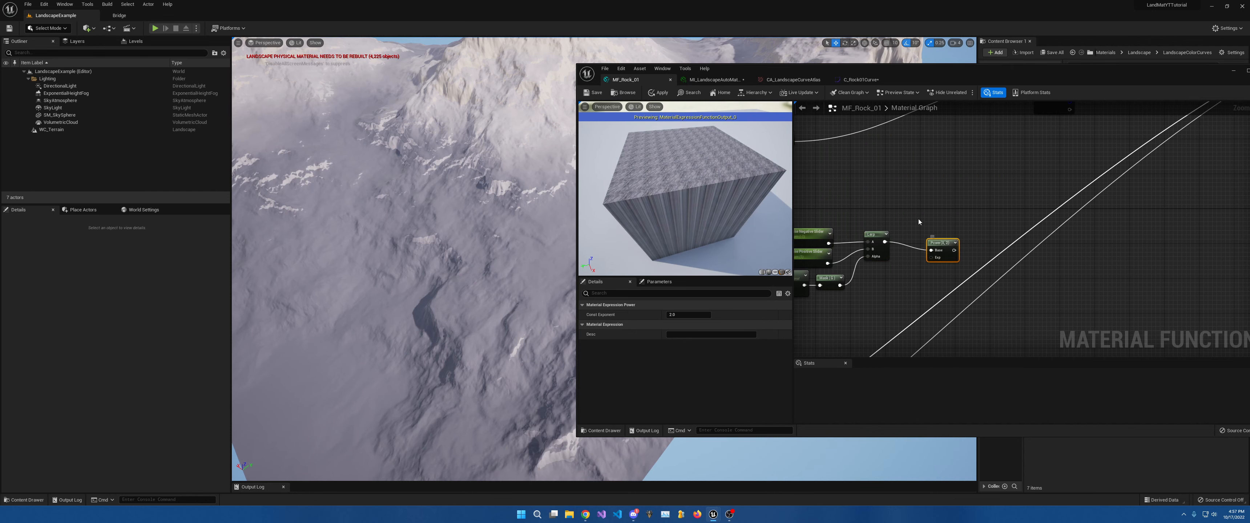
Create a Noise Contrast scalar parameter with default 1, connect it to the Power node's Exp and place it below the aligned Lerp and Power nodes.
{"action": "left_click_drag", "start_coordinate": [930, 239], "coordinate": [926, 235]}
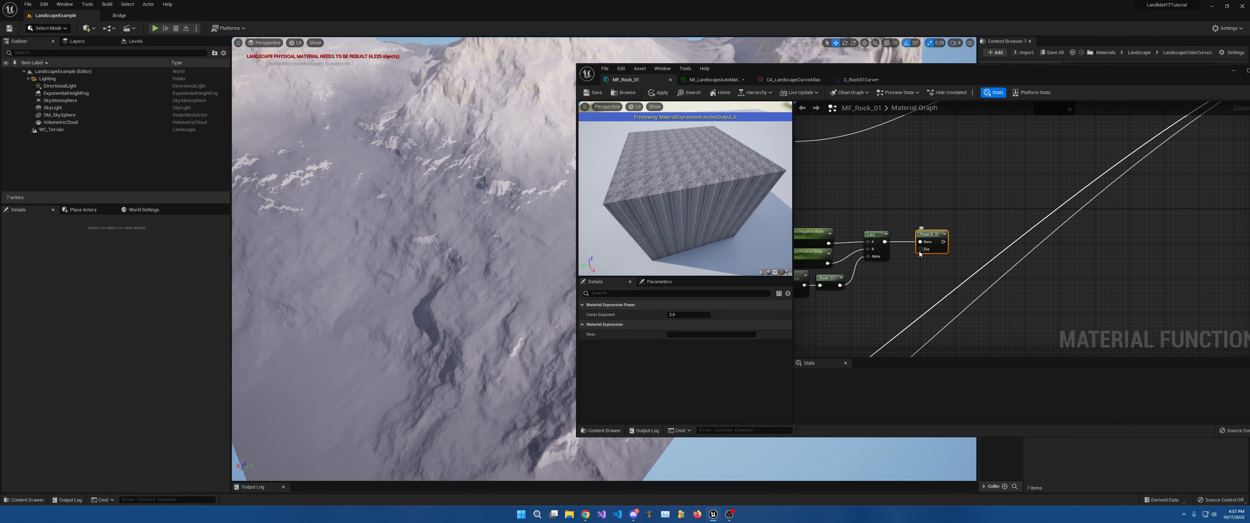
{"action": "left_click", "coordinate": [882, 280]}
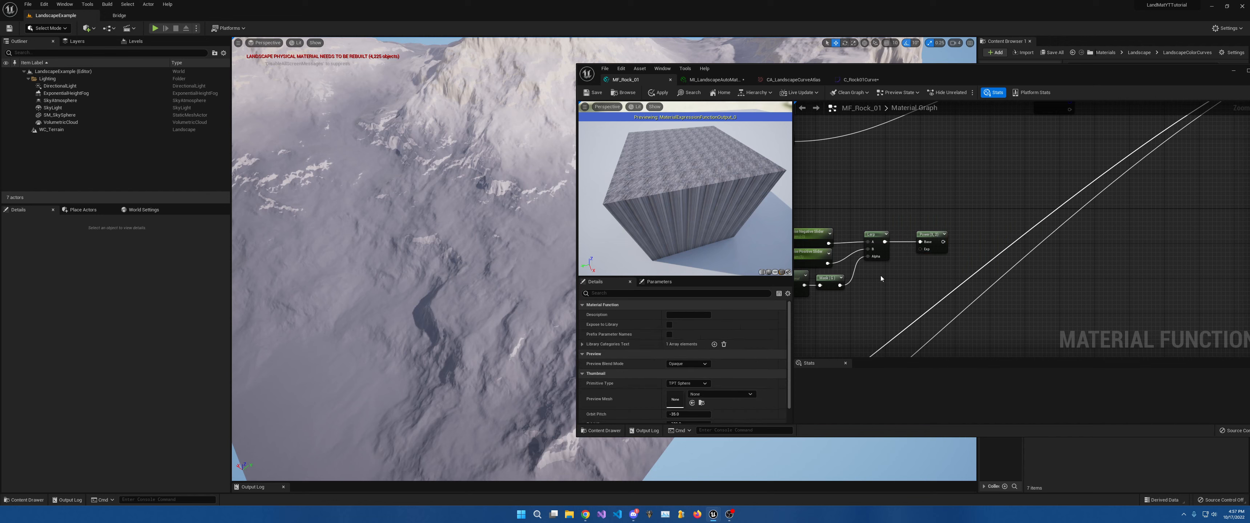
{"action": "type", "text": "Noi"}
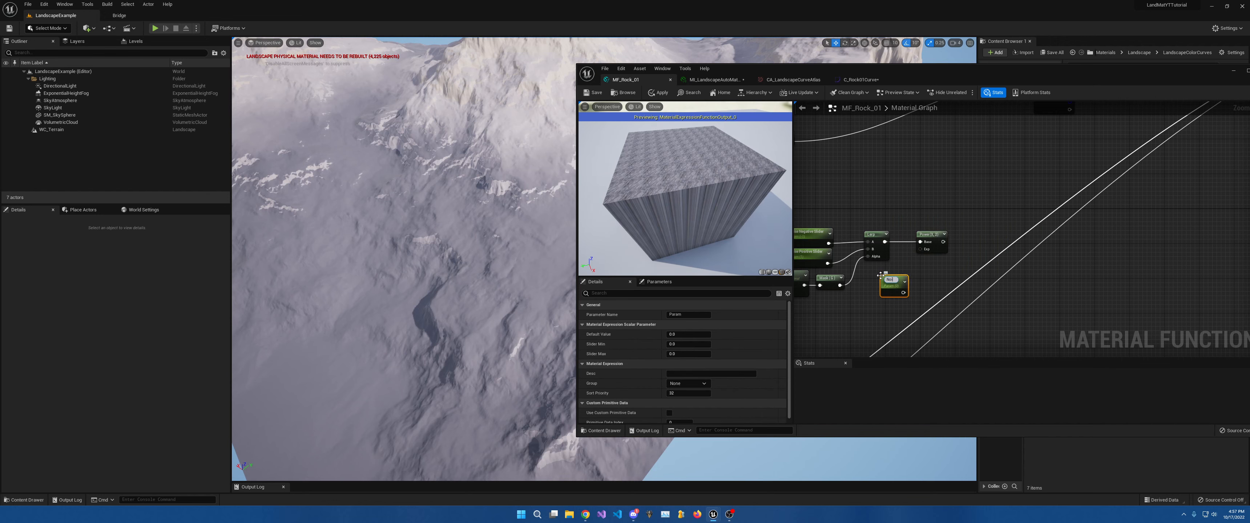
{"action": "type", "text": "se Contrast"}
{"action": "key", "text": "Return"}
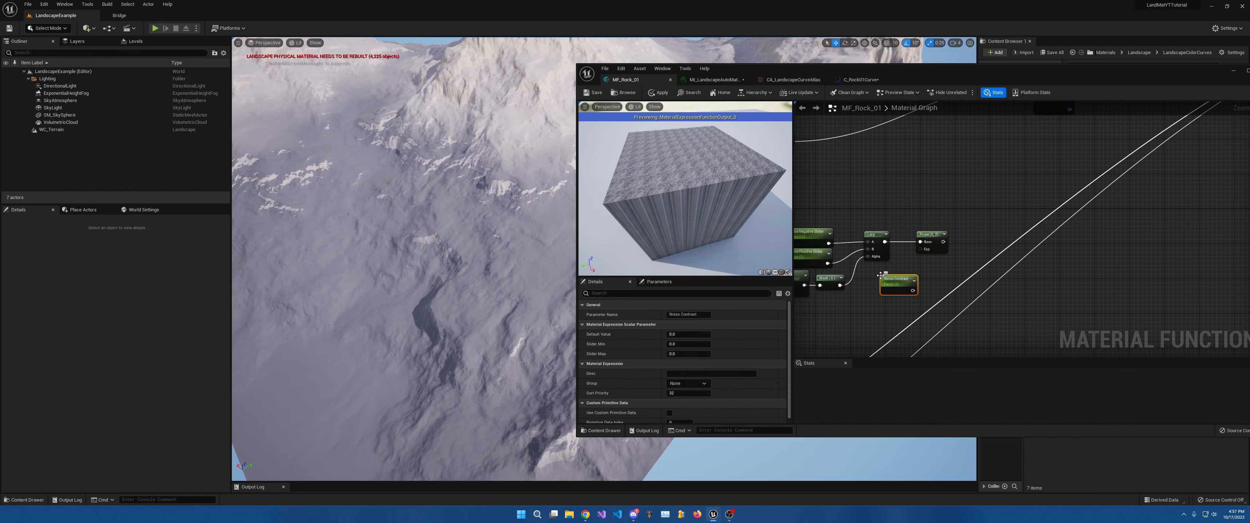
{"action": "left_click", "coordinate": [687, 334]}
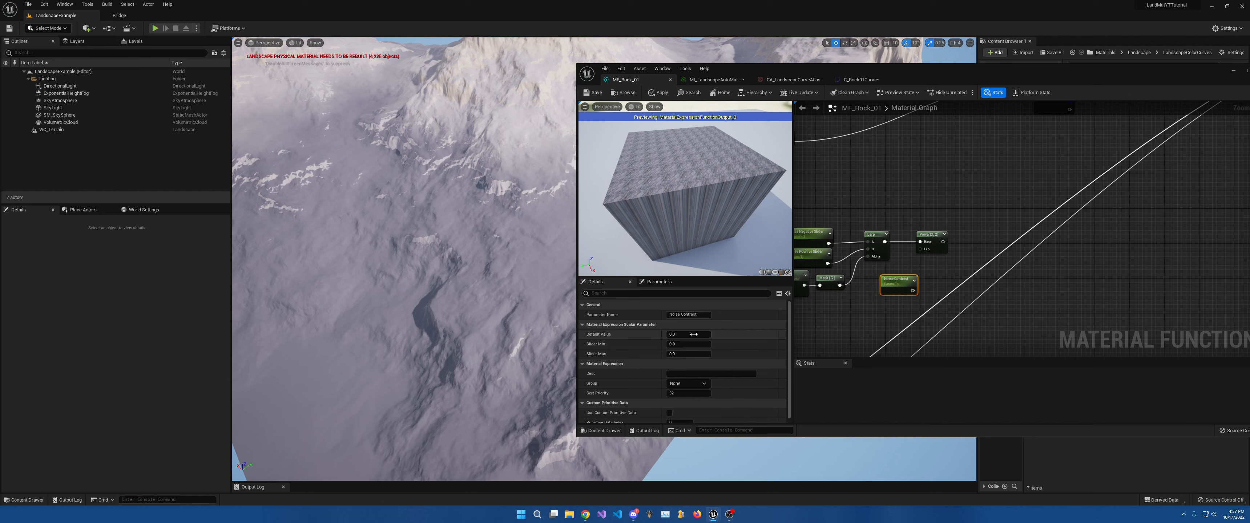
{"action": "type", "text": "1"}
{"action": "key", "text": "Return"}
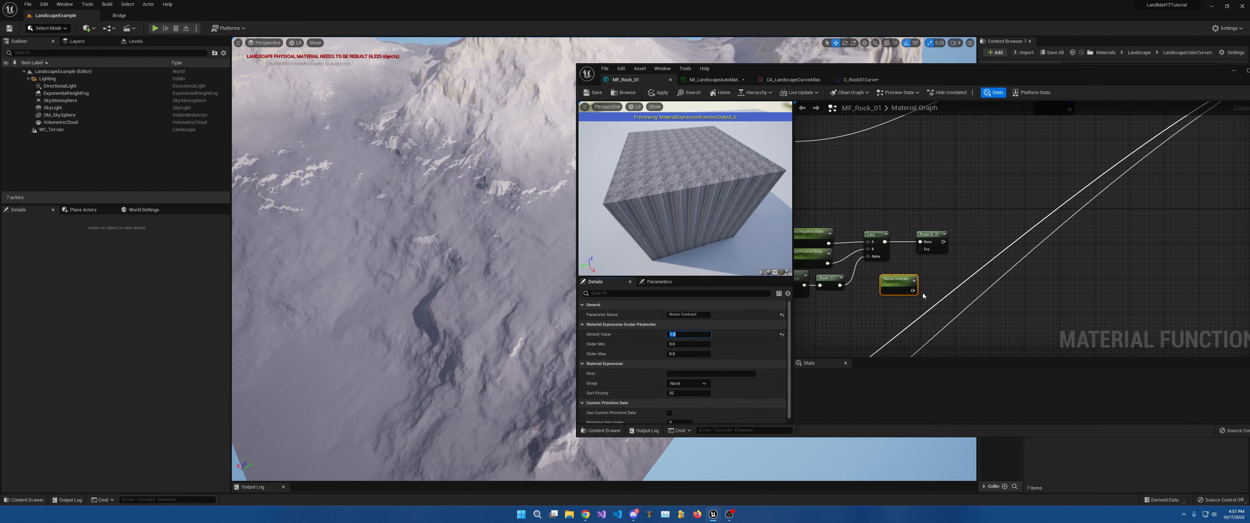
{"action": "left_click_drag", "start_coordinate": [913, 290], "coordinate": [885, 270]}
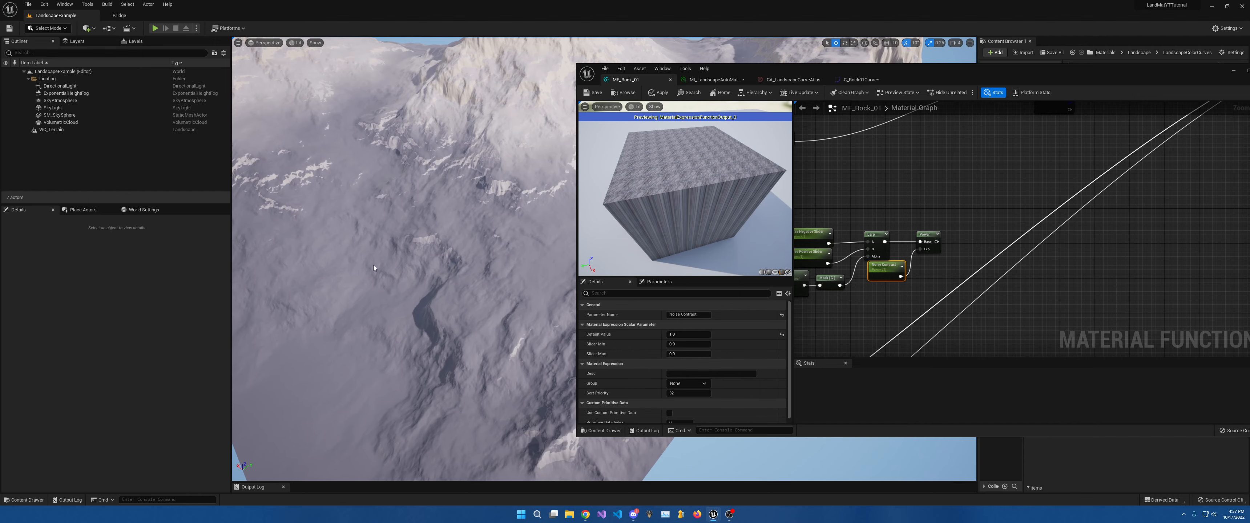
Paste a copy of the ConstantBiasScale node beside the Power node and feed it with the Power output.
{"action": "right_click_drag", "start_coordinate": [953, 198], "coordinate": [1247, 187]}
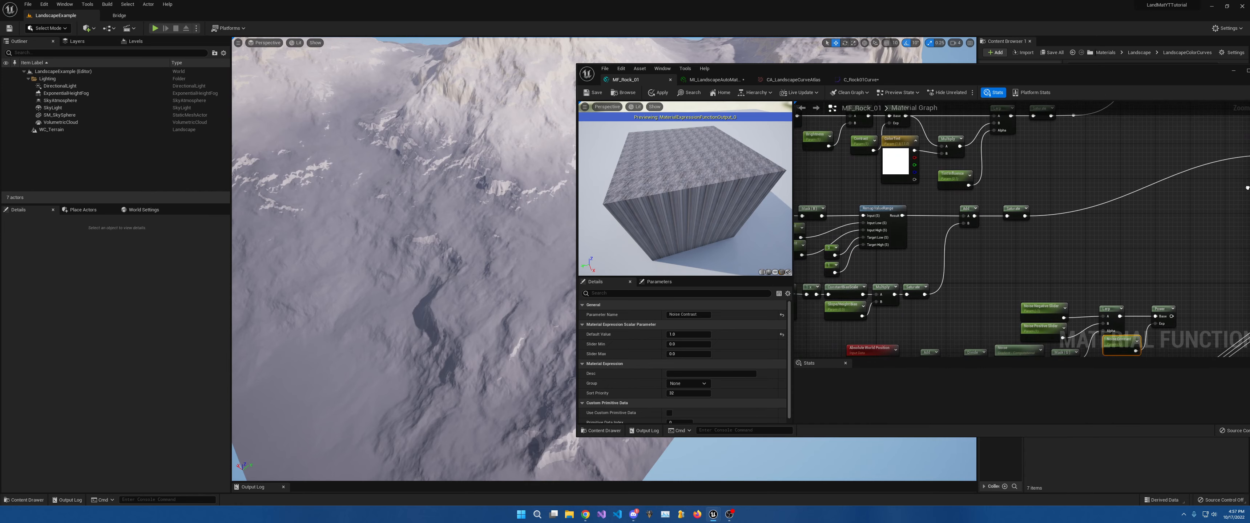
{"action": "right_click_drag", "start_coordinate": [979, 260], "coordinate": [816, 196]}
{"action": "left_click", "coordinate": [1033, 222]}
{"action": "left_click", "coordinate": [1090, 206]}
{"action": "key", "text": "ctrl+v"}
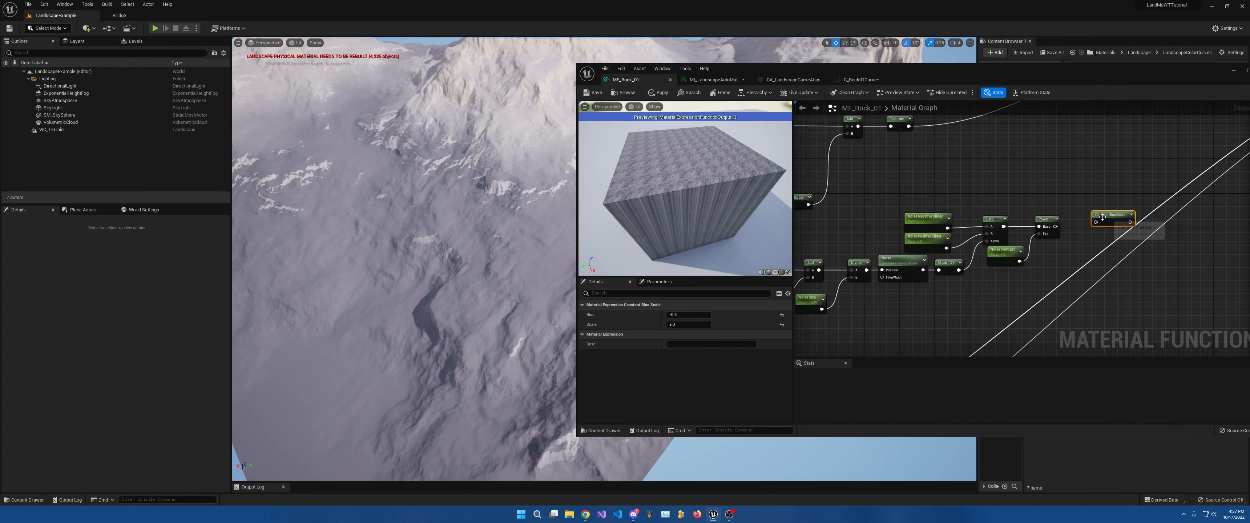
{"action": "left_click_drag", "start_coordinate": [1101, 218], "coordinate": [1070, 227]}
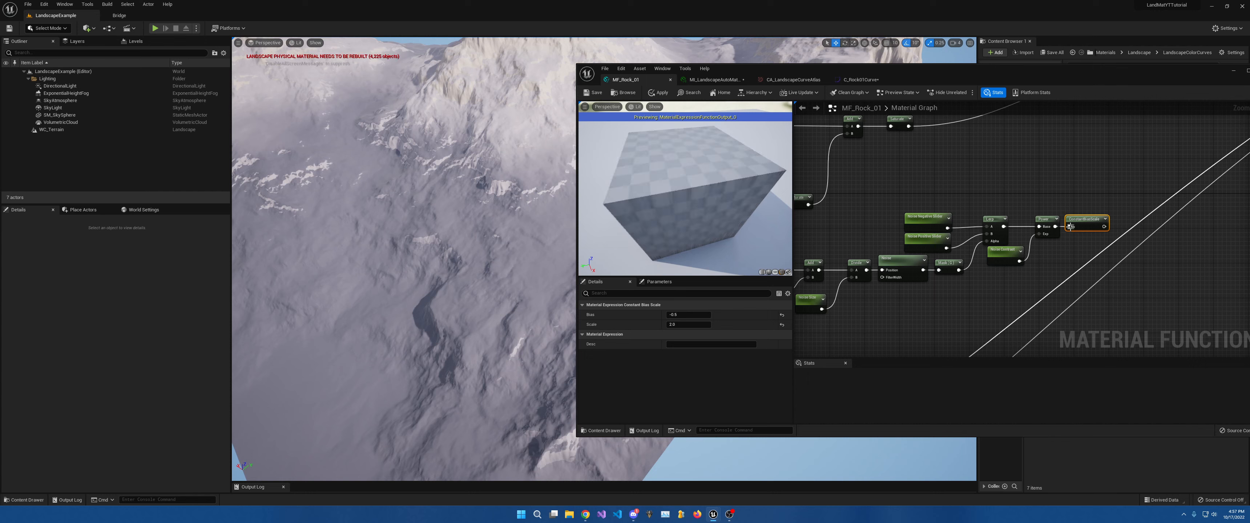
Add a Multiply node with input A fed by the new ConstantBiasScale output, aligned in line with it.
{"action": "right_click_drag", "start_coordinate": [1096, 183], "coordinate": [958, 188]}
{"action": "left_click", "coordinate": [1002, 222]}
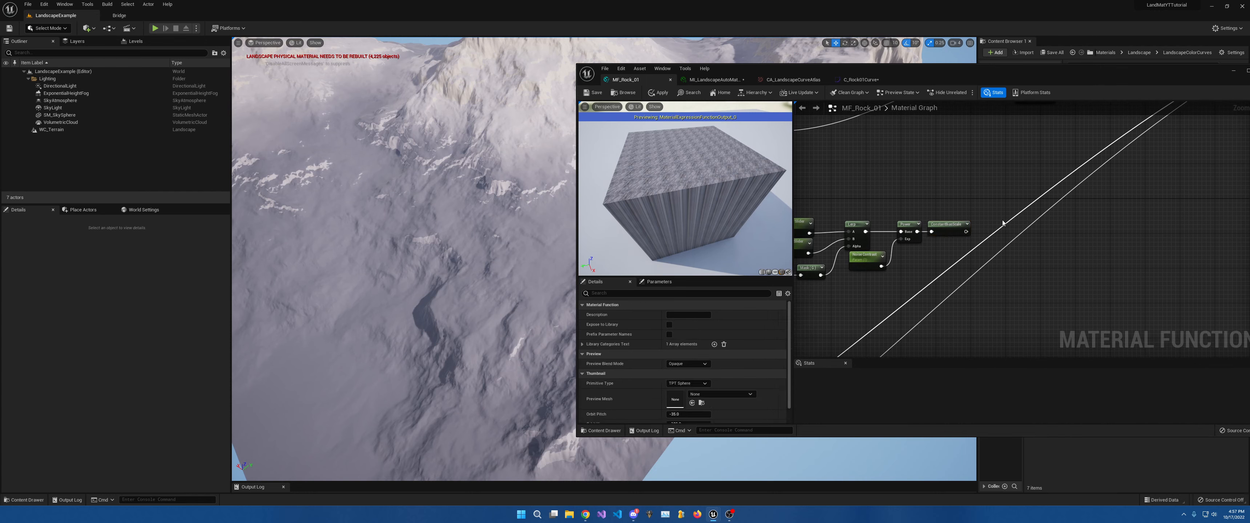
{"action": "key", "text": "m"}
{"action": "left_click", "coordinate": [1004, 231]}
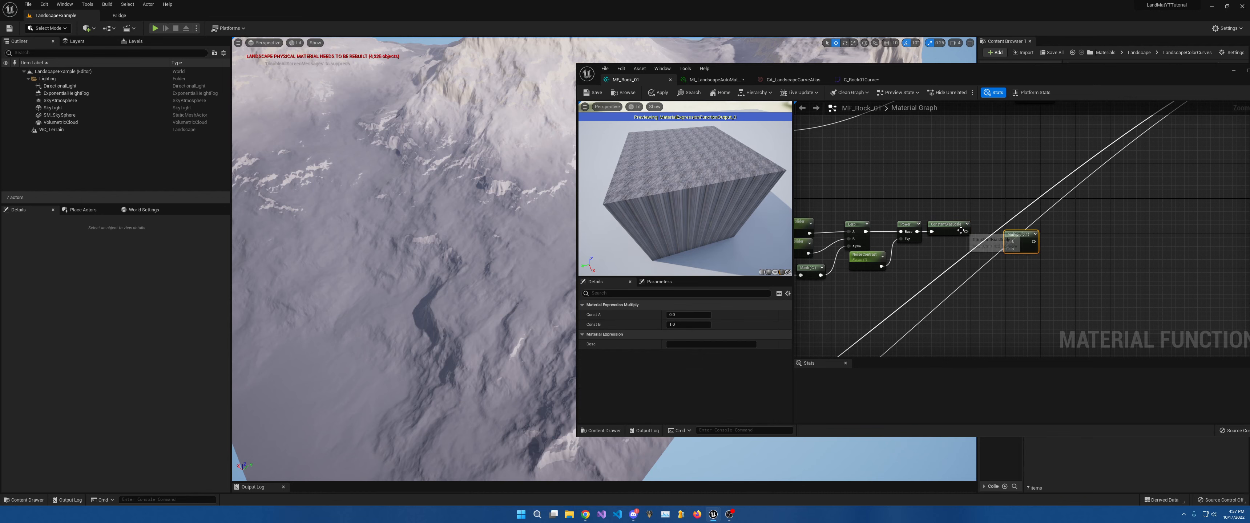
{"action": "left_click_drag", "start_coordinate": [966, 231], "coordinate": [1010, 232]}
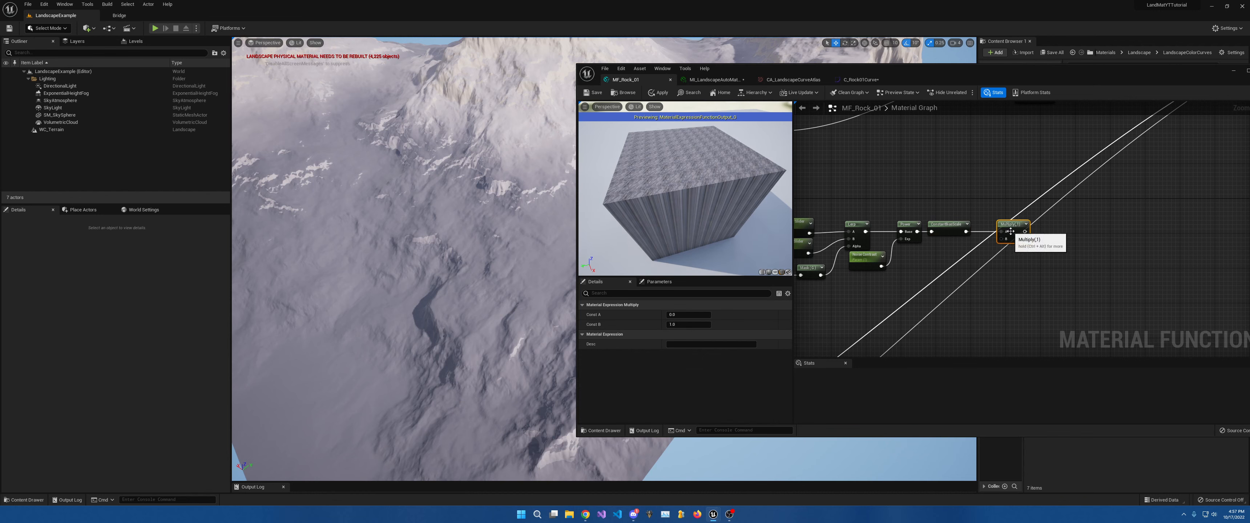
Create a Noise Strength scalar parameter with default 0.1, connect it to Multiply's B input and tuck it below the ConstantBiasScale node.
{"action": "left_click", "coordinate": [948, 254]}
{"action": "type", "text": "N"}
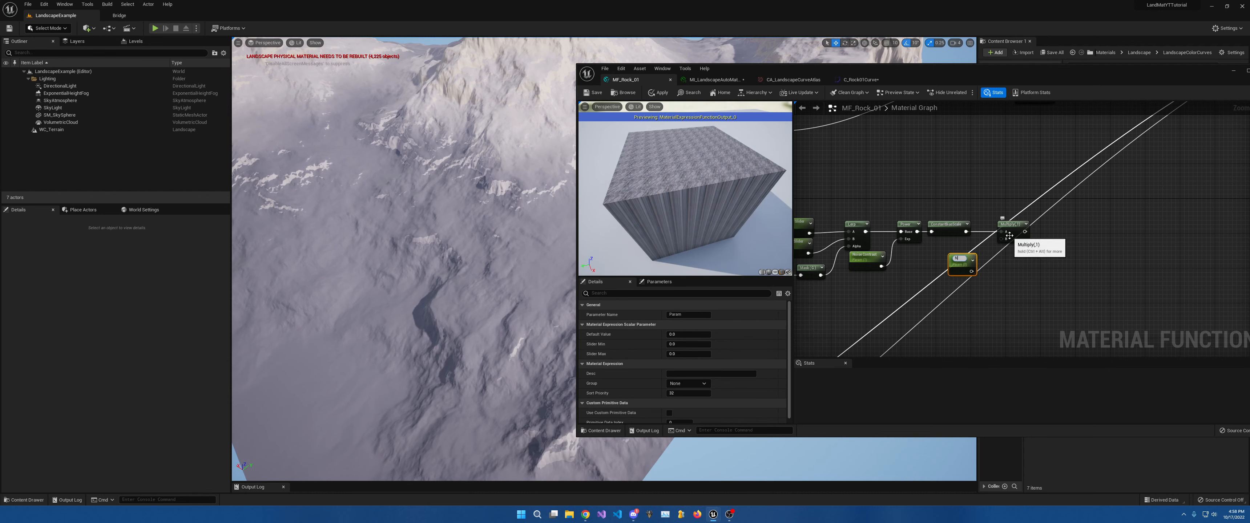
{"action": "type", "text": "oise Strength"}
{"action": "key", "text": "Return"}
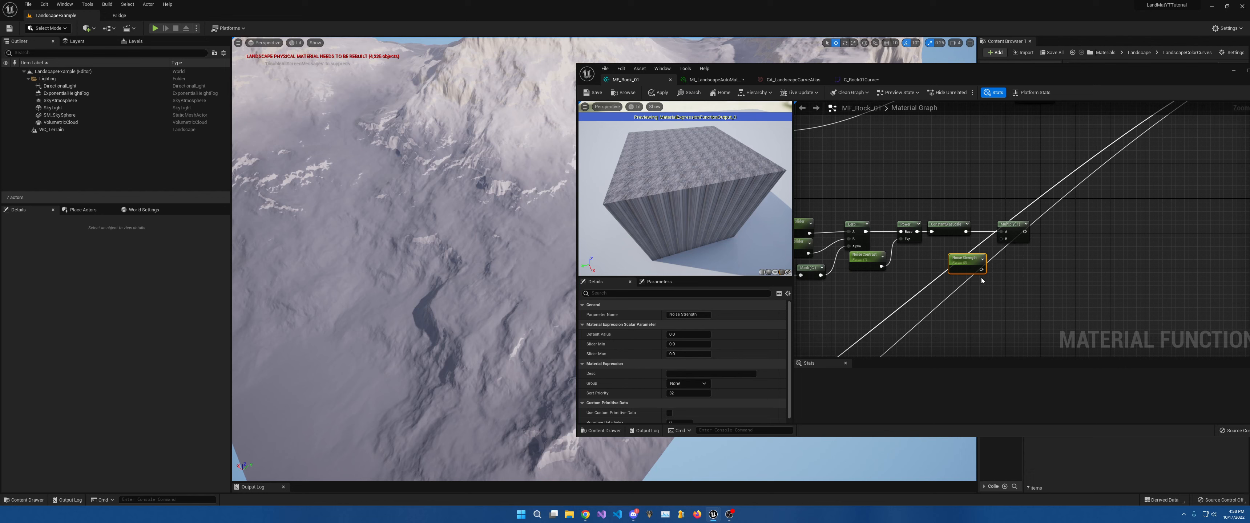
{"action": "left_click", "coordinate": [678, 334]}
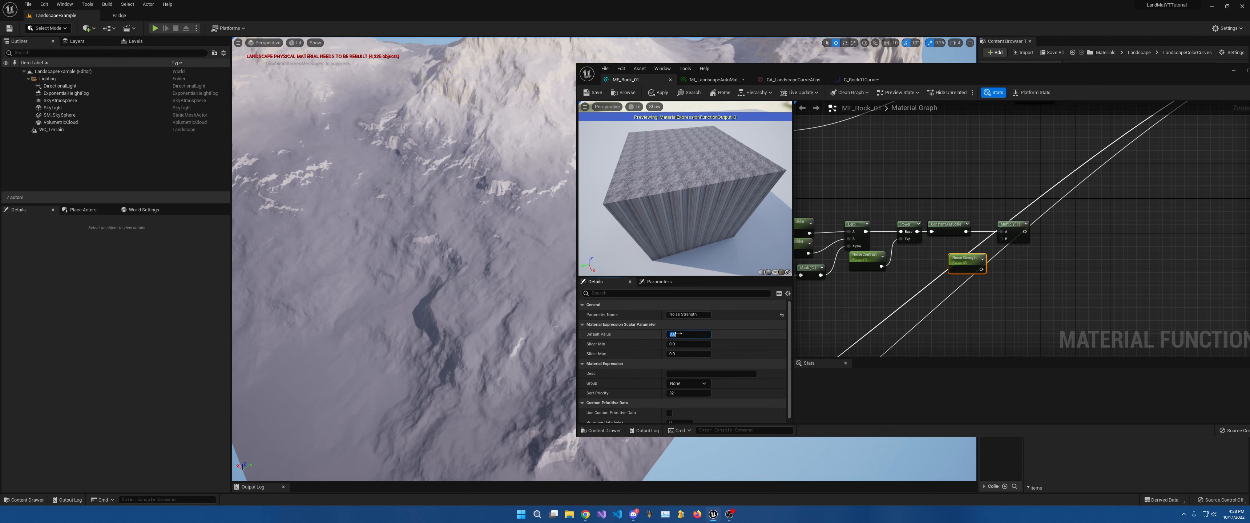
{"action": "key", "text": "Return"}
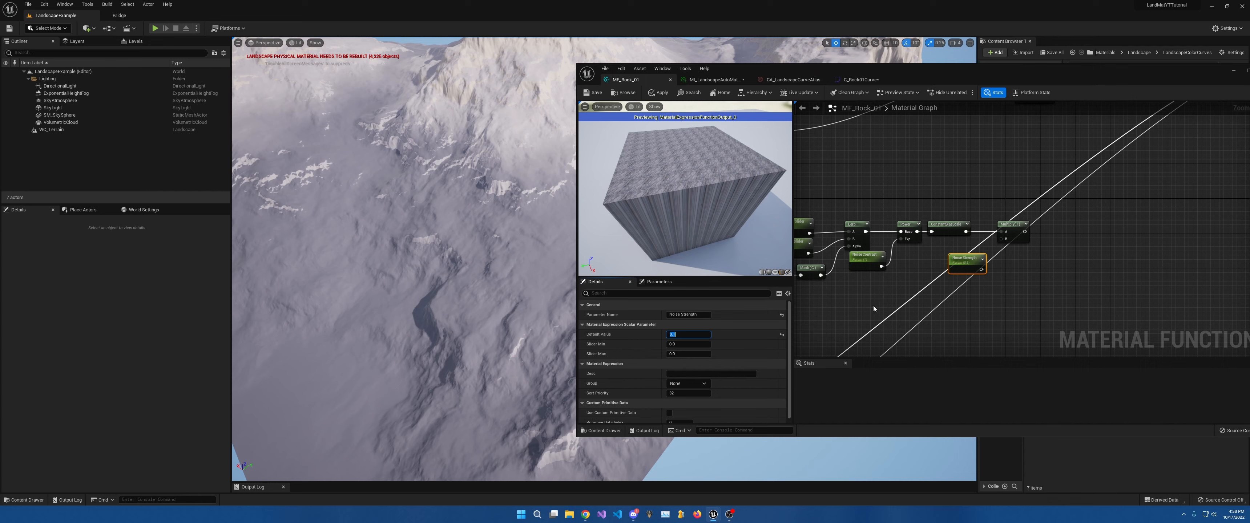
{"action": "left_click_drag", "start_coordinate": [981, 269], "coordinate": [952, 253]}
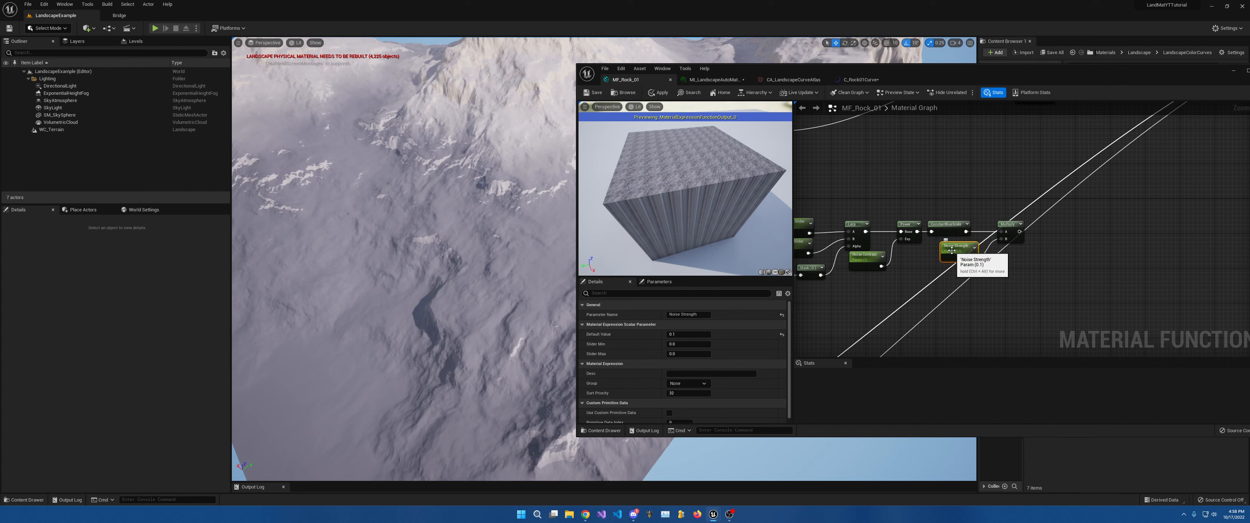
Add a Saturate node fed by the output of the noise strength Multiply node.
{"action": "right_click_drag", "start_coordinate": [1050, 242], "coordinate": [981, 287]}
{"action": "left_click_drag", "start_coordinate": [950, 276], "coordinate": [982, 275]}
{"action": "type", "text": "sat"}
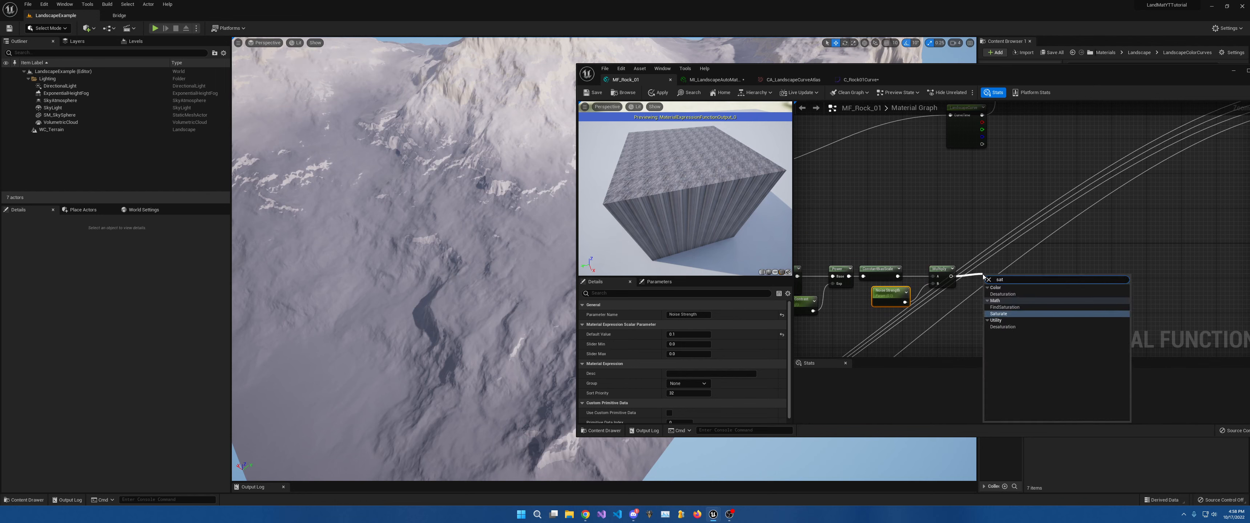
{"action": "left_click", "coordinate": [1002, 313]}
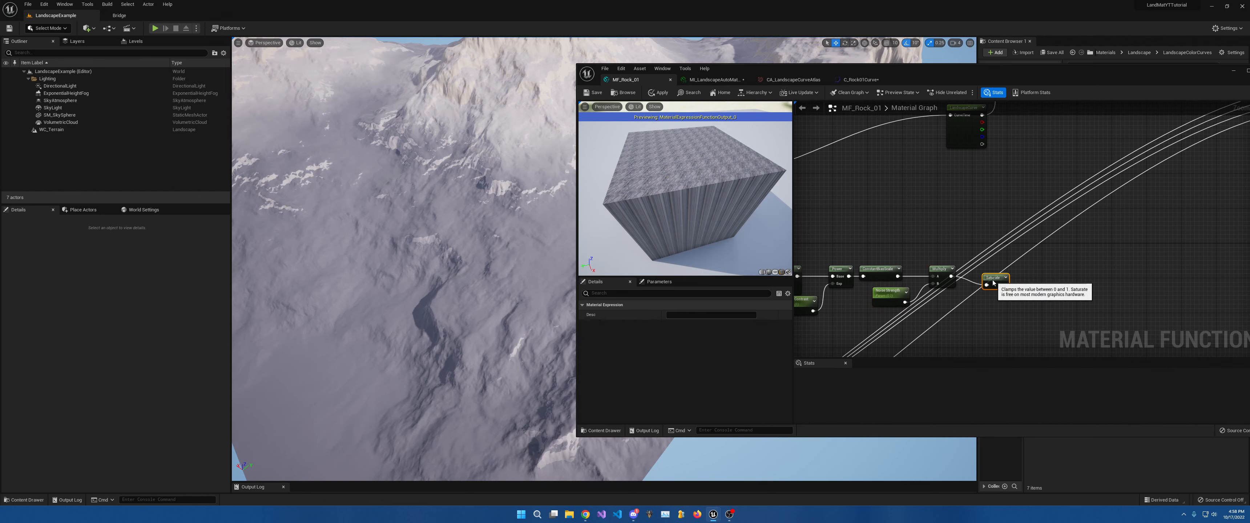
Connect the noise Saturate output to the landscape curve node's CurveTime and apply the material function to check the noise on the landscape.
{"action": "right_click_drag", "start_coordinate": [993, 283], "coordinate": [935, 431]}
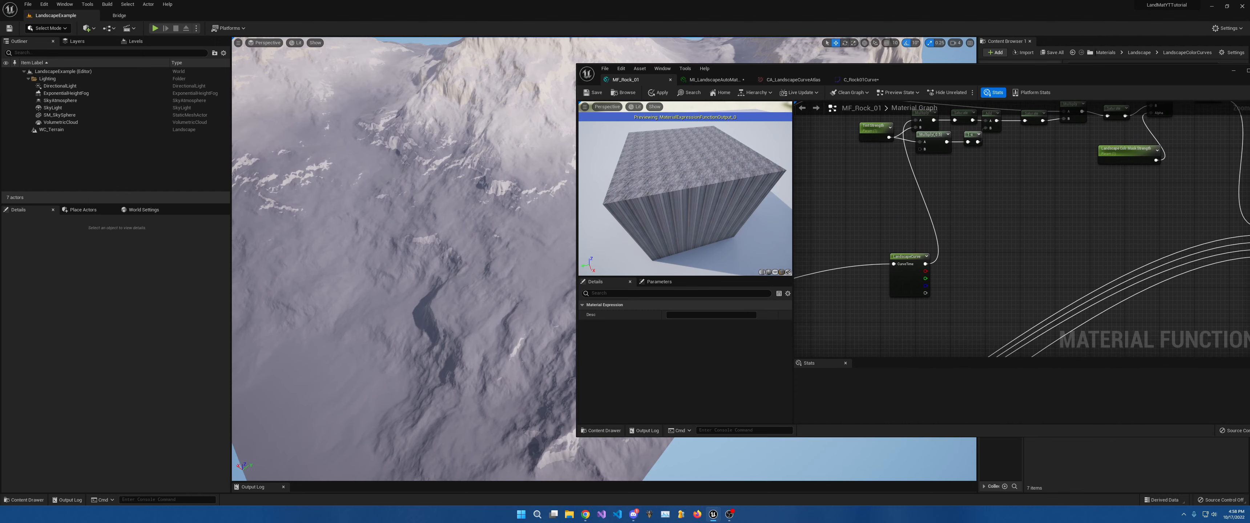
{"action": "right_click_drag", "start_coordinate": [934, 380], "coordinate": [1248, 225]}
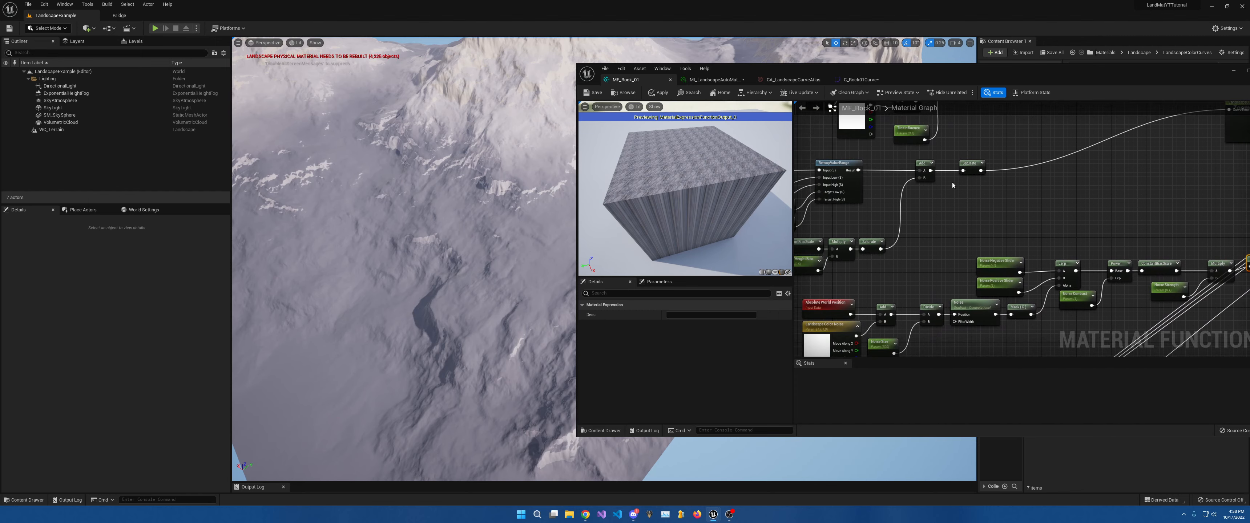
{"action": "right_click_drag", "start_coordinate": [1061, 184], "coordinate": [887, 220]}
{"action": "left_click_drag", "start_coordinate": [1095, 303], "coordinate": [1057, 147]}
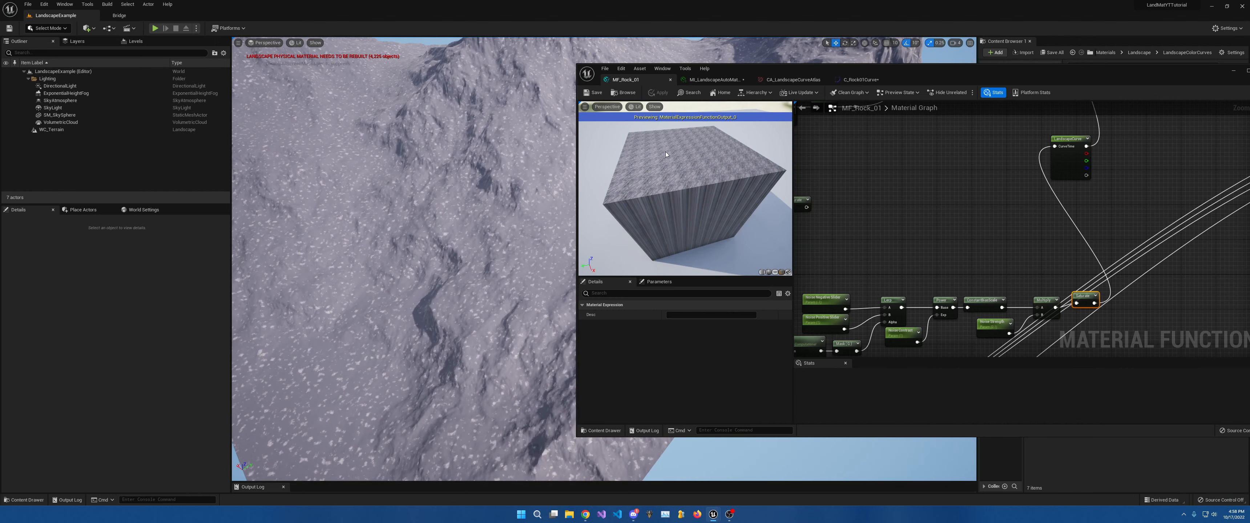
{"action": "right_click_drag", "start_coordinate": [415, 128], "coordinate": [382, 114]}
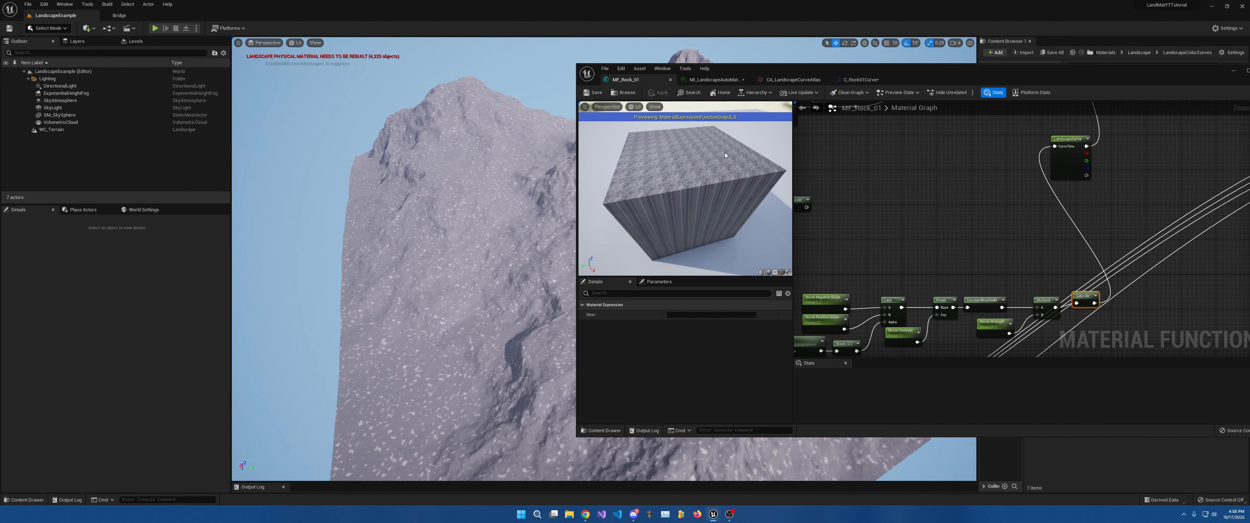
Set the Noise Size parameter's default value to 5000 and inspect a noise patch up close on the landscape.
{"action": "right_click_drag", "start_coordinate": [881, 234], "coordinate": [1019, 188]}
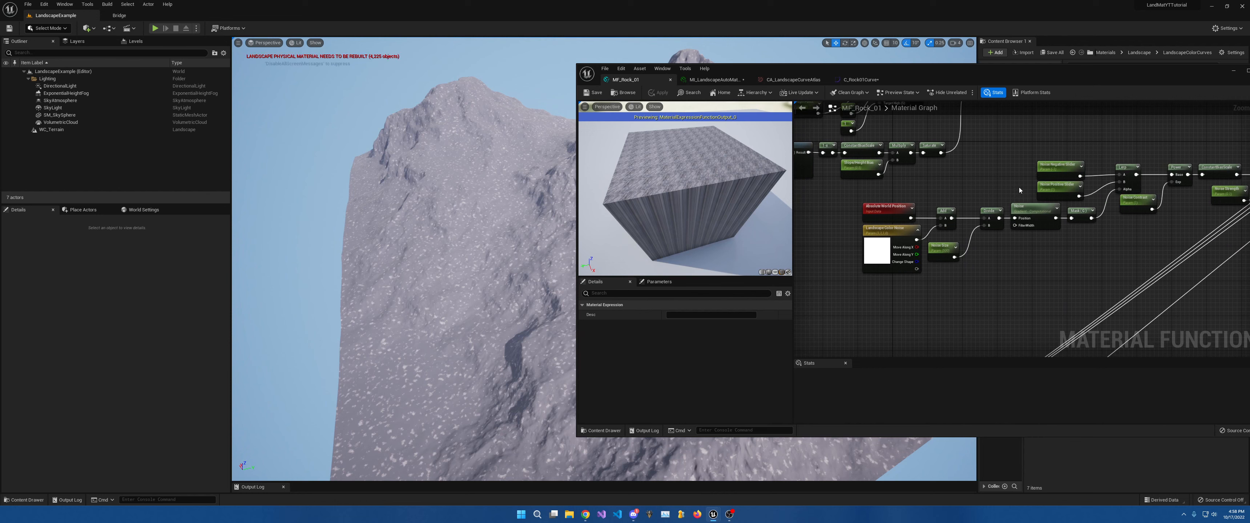
{"action": "left_click", "coordinate": [935, 251]}
{"action": "left_click", "coordinate": [684, 334]}
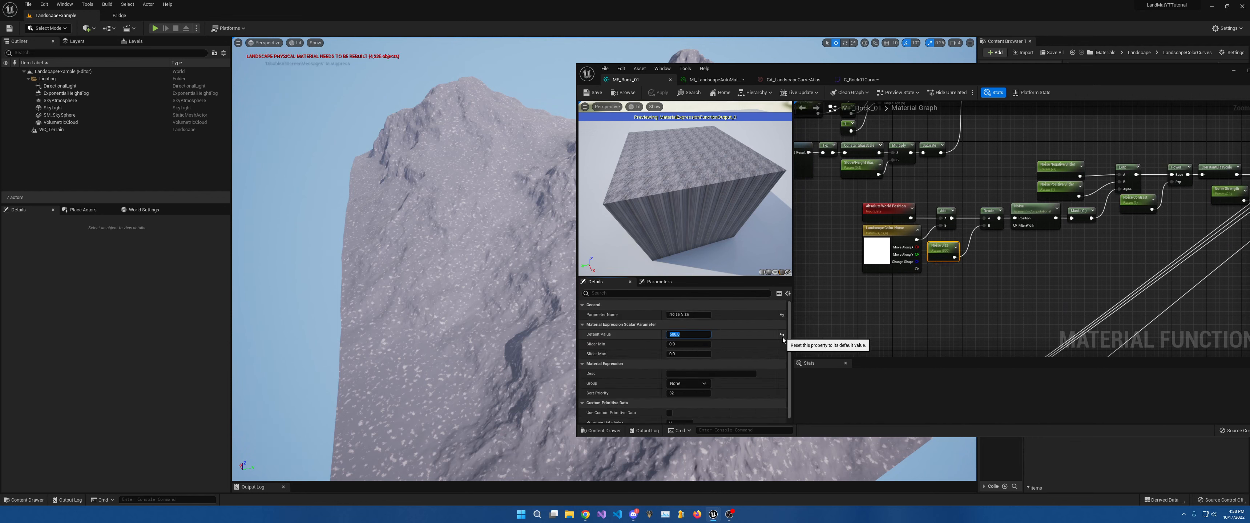
{"action": "key", "text": "Right"}
{"action": "key", "text": "Return"}
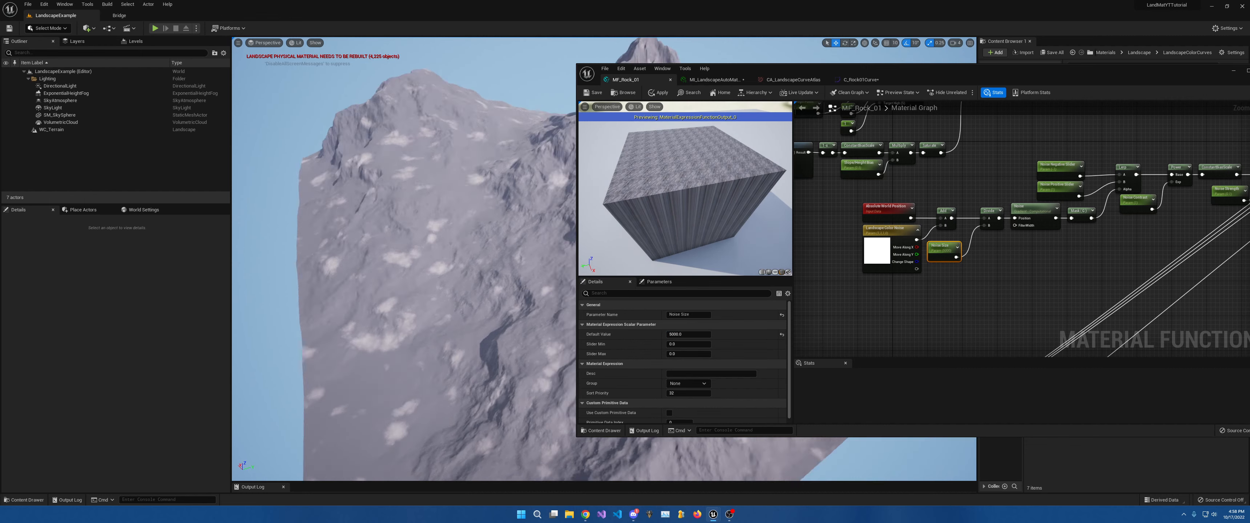
{"action": "key", "text": "w"}
{"action": "right_click_drag", "start_coordinate": [403, 242], "coordinate": [402, 296]}
{"action": "key", "text": "w"}
{"action": "key", "text": "s"}
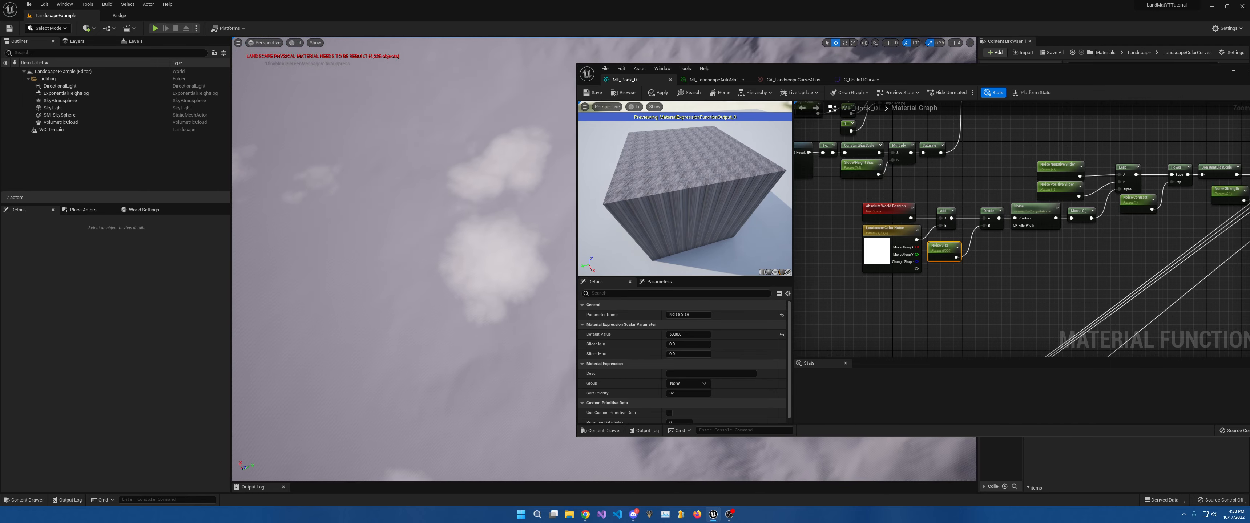
Test offsets for Move Along X in the Landscape Color Noise vector parameter, ending with a value of 500.
{"action": "left_click", "coordinate": [899, 267]}
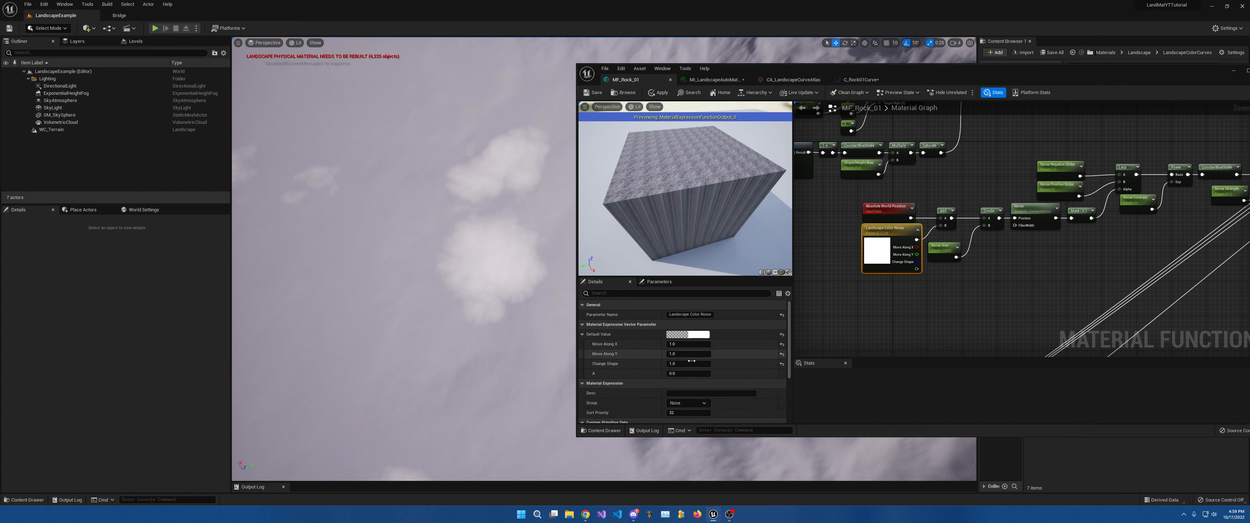
{"action": "left_click", "coordinate": [681, 344]}
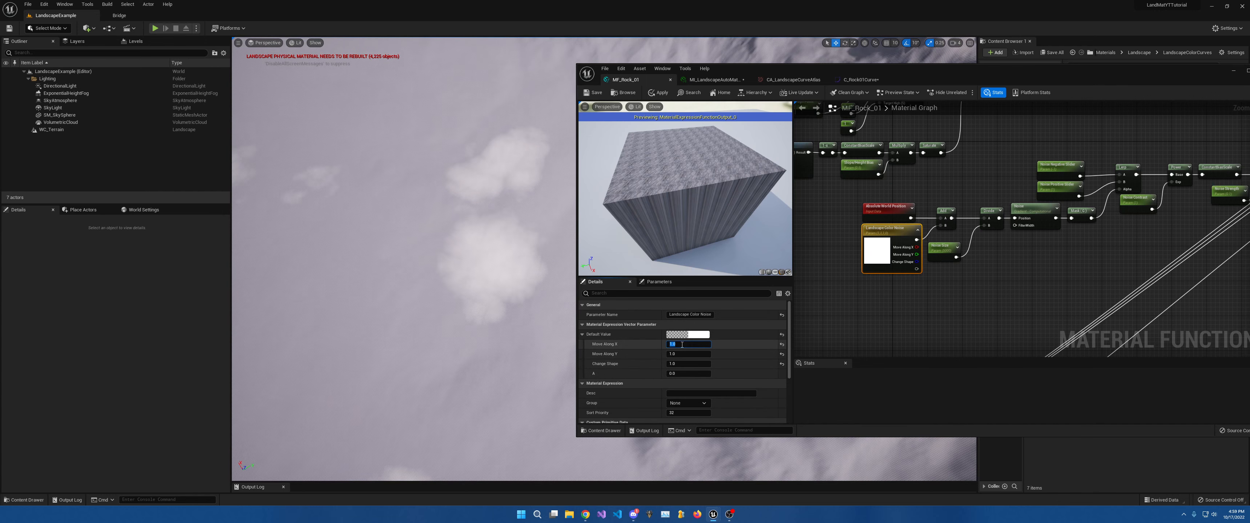
{"action": "type", "text": "2"}
{"action": "key", "text": "Return"}
{"action": "type", "text": "1"}
{"action": "key", "text": "Return"}
{"action": "key", "text": "Return"}
{"action": "type", "text": "0"}
{"action": "key", "text": "Return"}
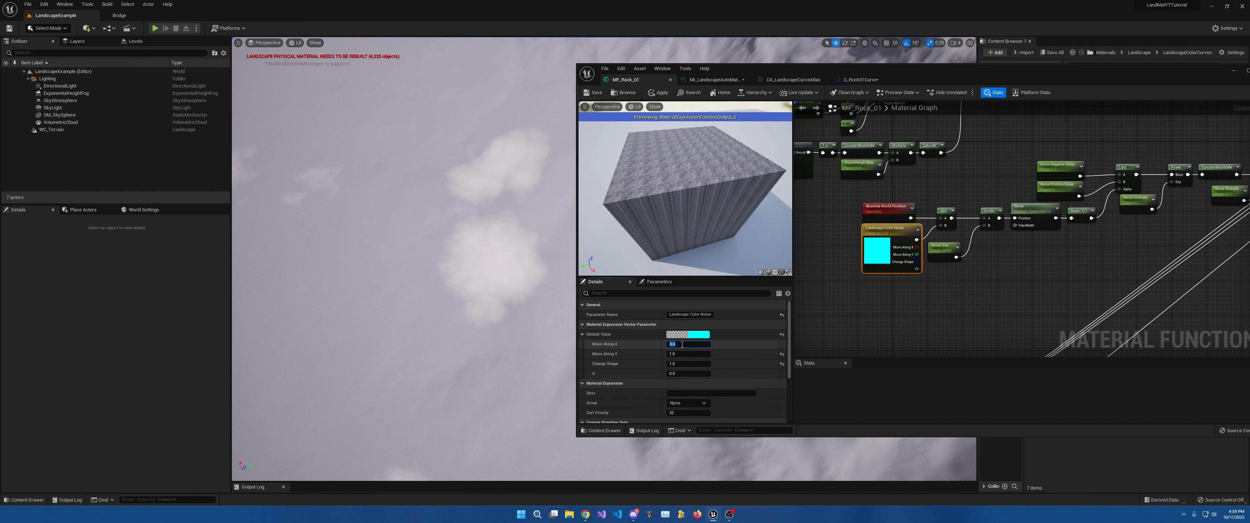
{"action": "type", "text": "500"}
{"action": "key", "text": "Return"}
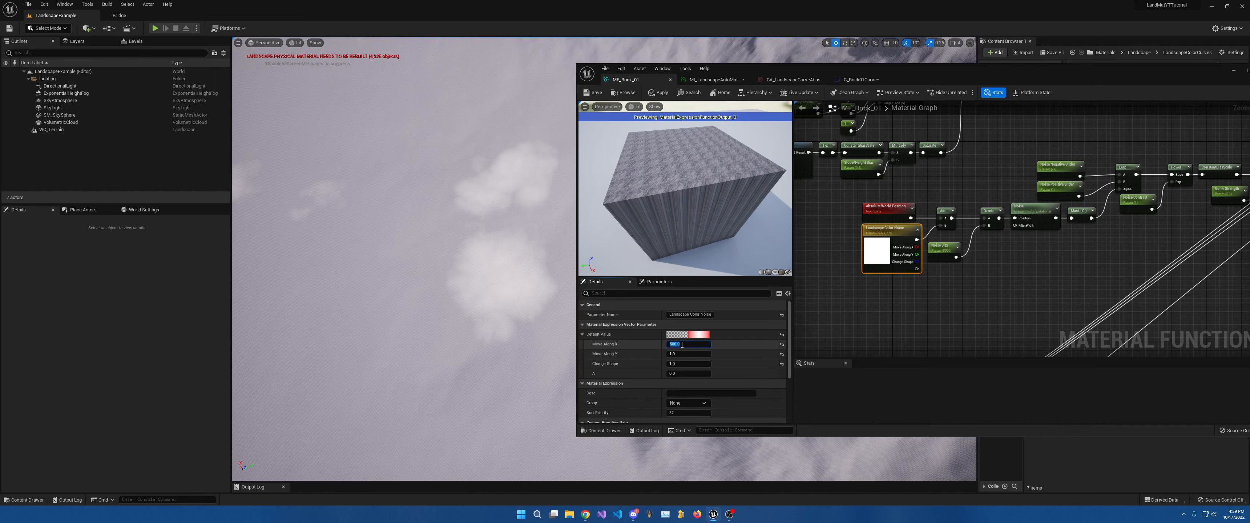
Try Change Shape at 500 in the Landscape Color Noise parameter and settle on 1200.
{"action": "left_click", "coordinate": [684, 363]}
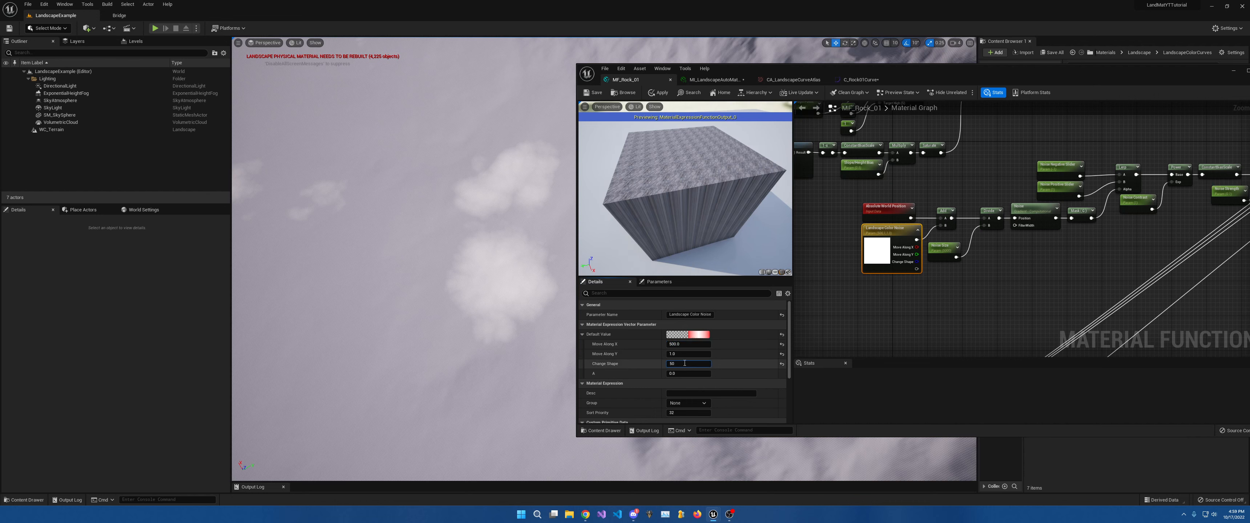
{"action": "key", "text": "Return"}
{"action": "type", "text": "500"}
{"action": "key", "text": "Return"}
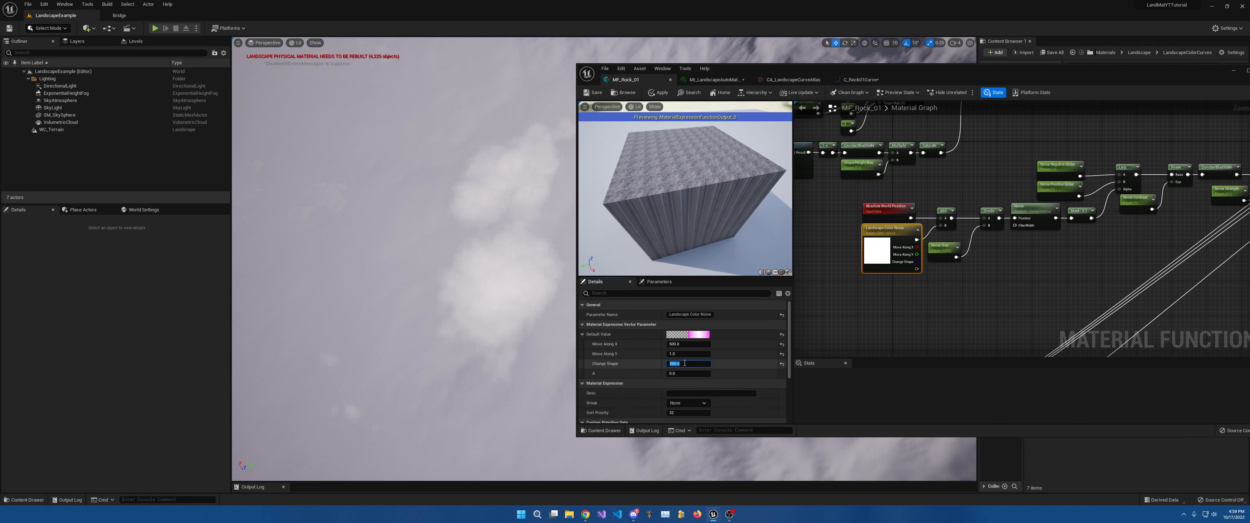
{"action": "type", "text": "1200"}
{"action": "key", "text": "Return"}
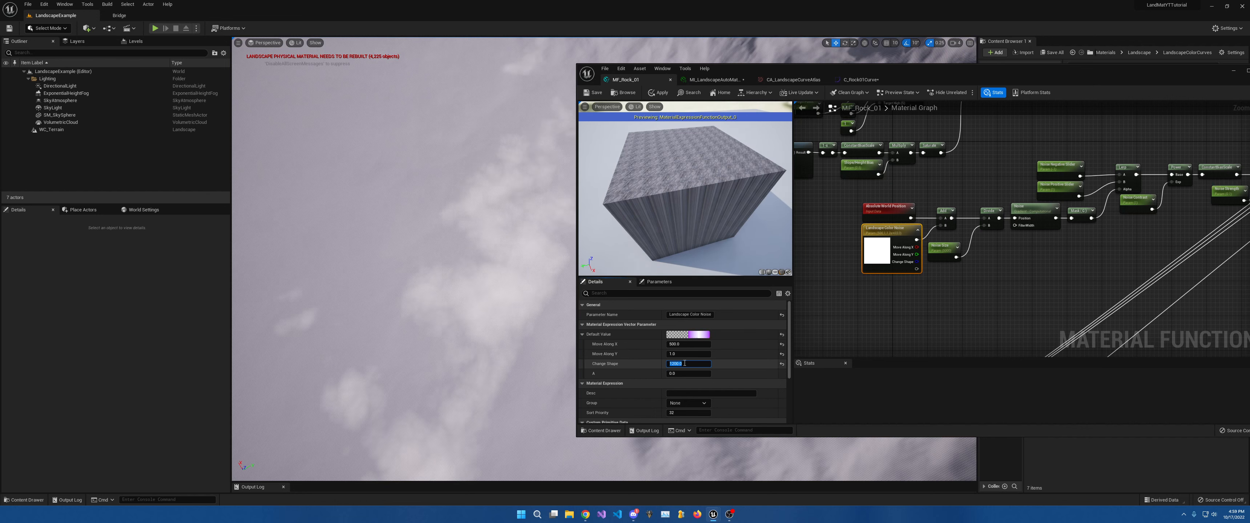
Set Change Shape to 1 in the Landscape Color Noise vector parameter.
{"action": "type", "text": "1"}
{"action": "key", "text": "Return"}
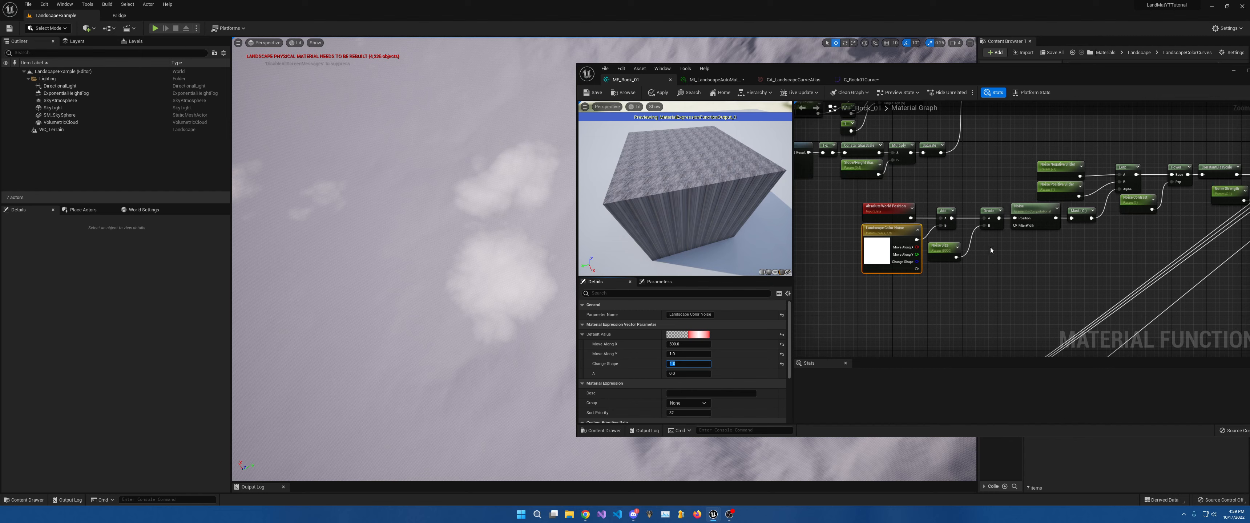
{"action": "right_click_drag", "start_coordinate": [1033, 249], "coordinate": [941, 285]}
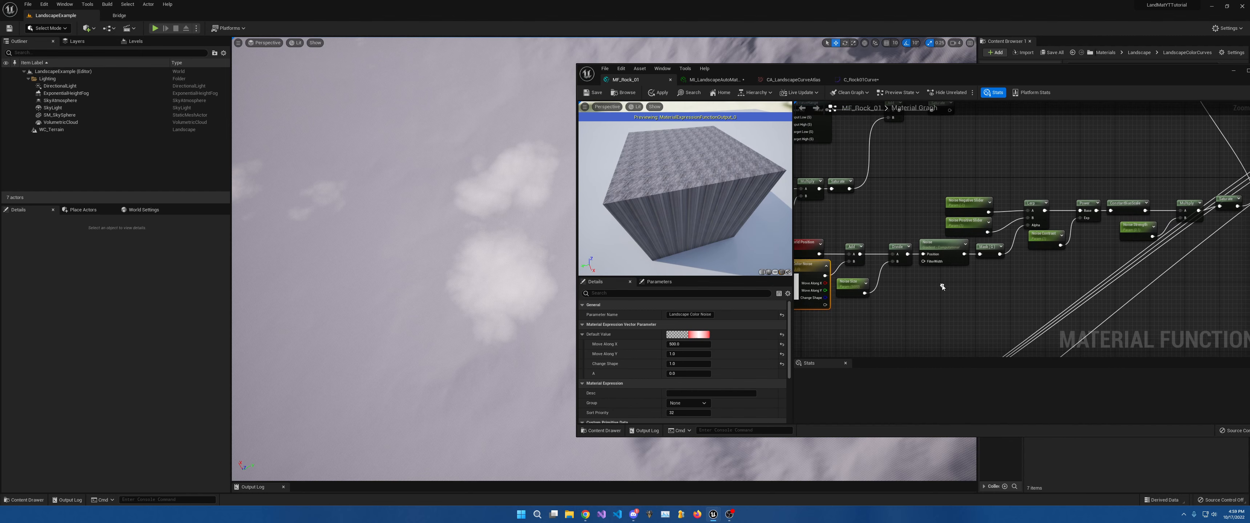
Try a different default value for the Noise Size parameter and restore it to 5000.
{"action": "left_click", "coordinate": [974, 208]}
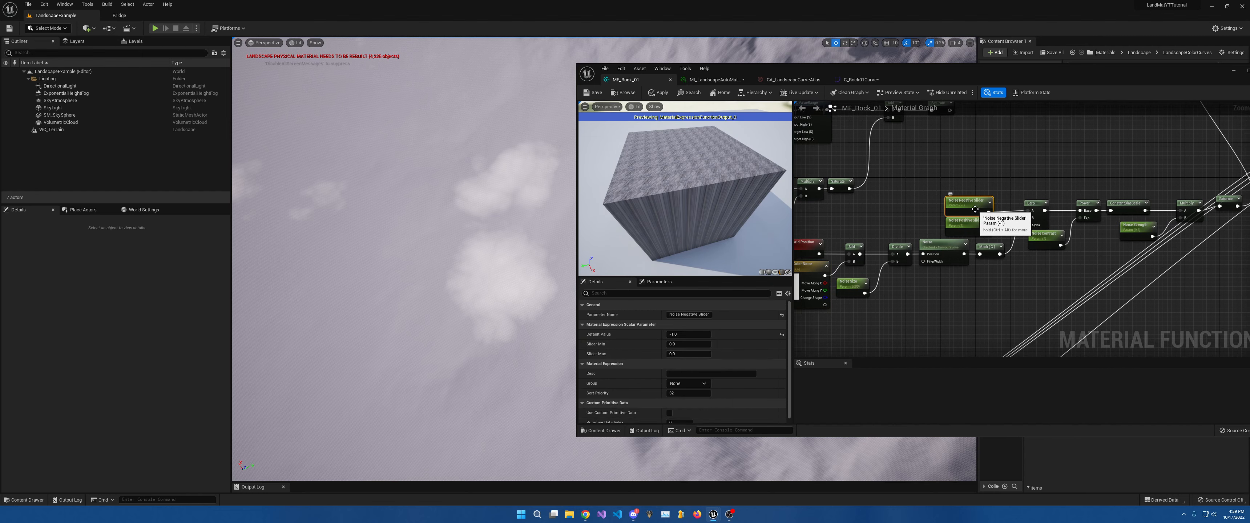
{"action": "left_click", "coordinate": [852, 283]}
{"action": "left_click", "coordinate": [683, 334]}
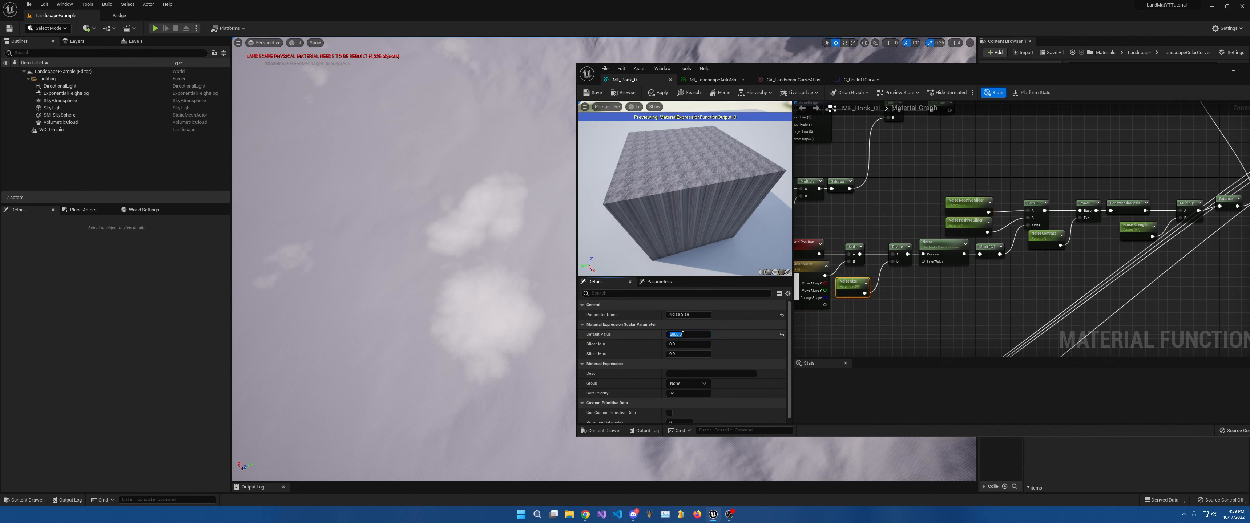
{"action": "type", "text": "4500"}
{"action": "key", "text": "Return"}
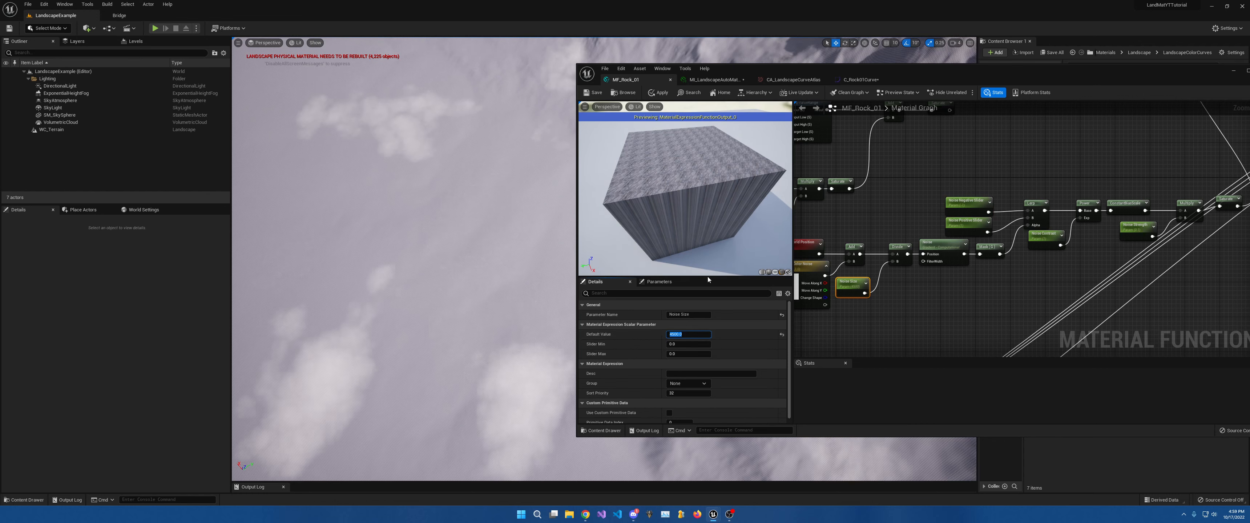
{"action": "left_click", "coordinate": [685, 335]}
{"action": "type", "text": "5"}
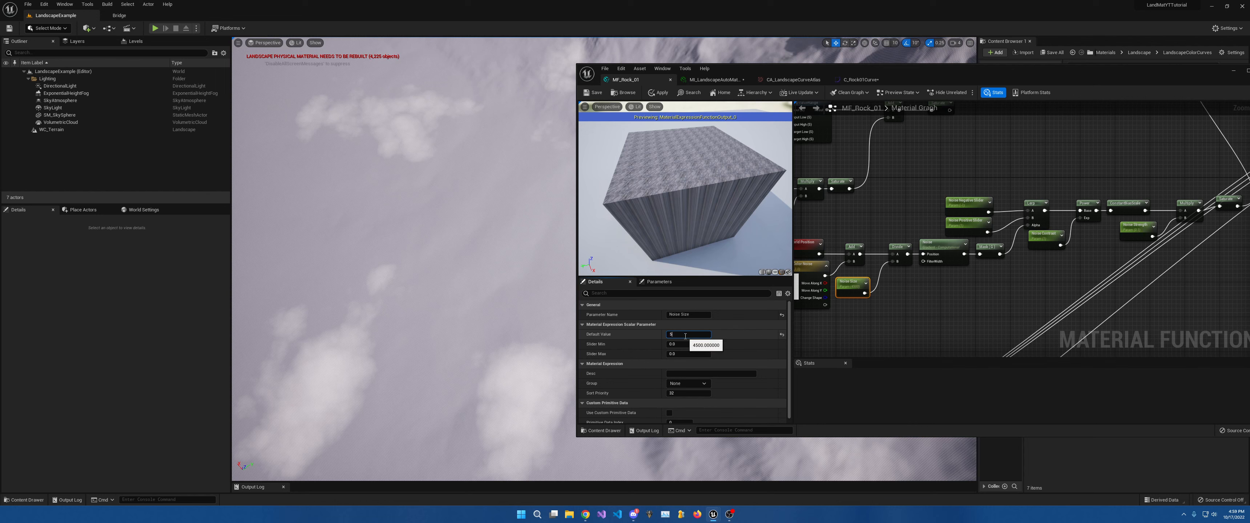
{"action": "key", "text": "Return"}
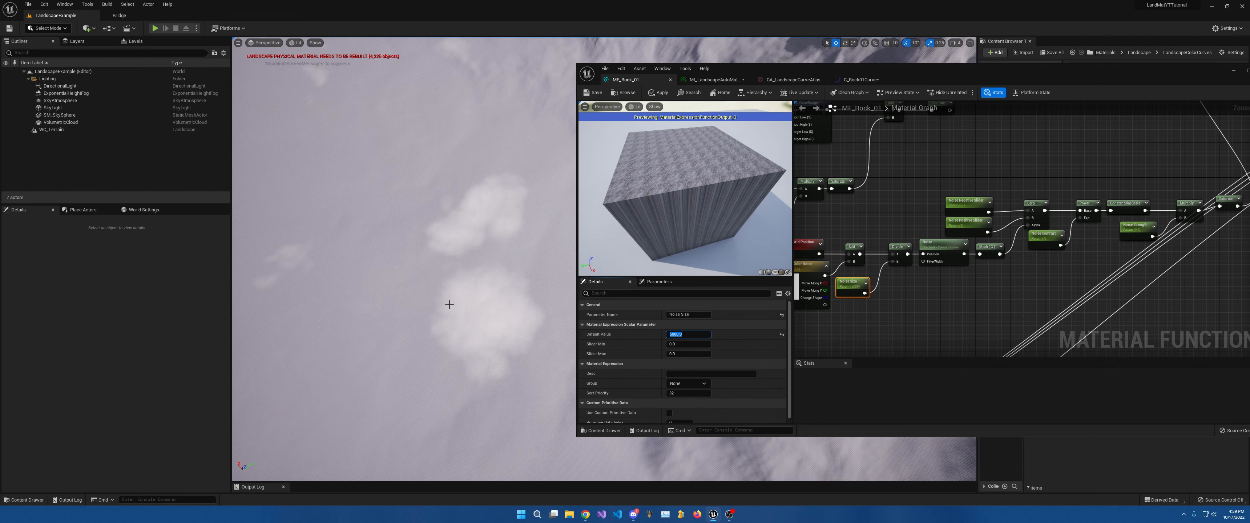
Test default values of 10, 2, 3 and 4 for the Noise Positive Slider parameter on the landscape.
{"action": "left_click", "coordinate": [967, 222]}
{"action": "left_click", "coordinate": [677, 334]}
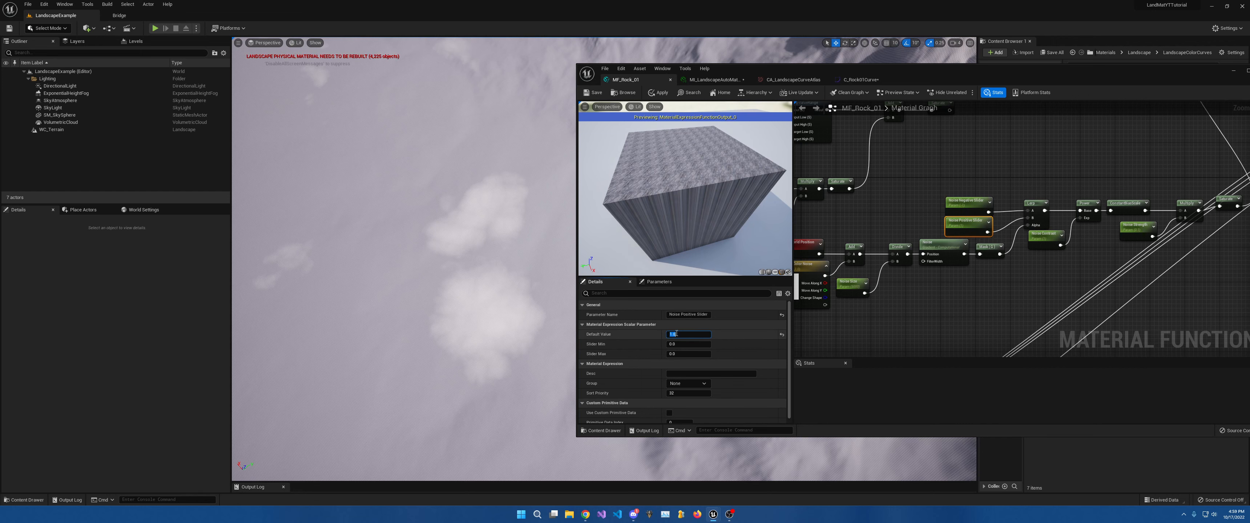
{"action": "key", "text": "Return"}
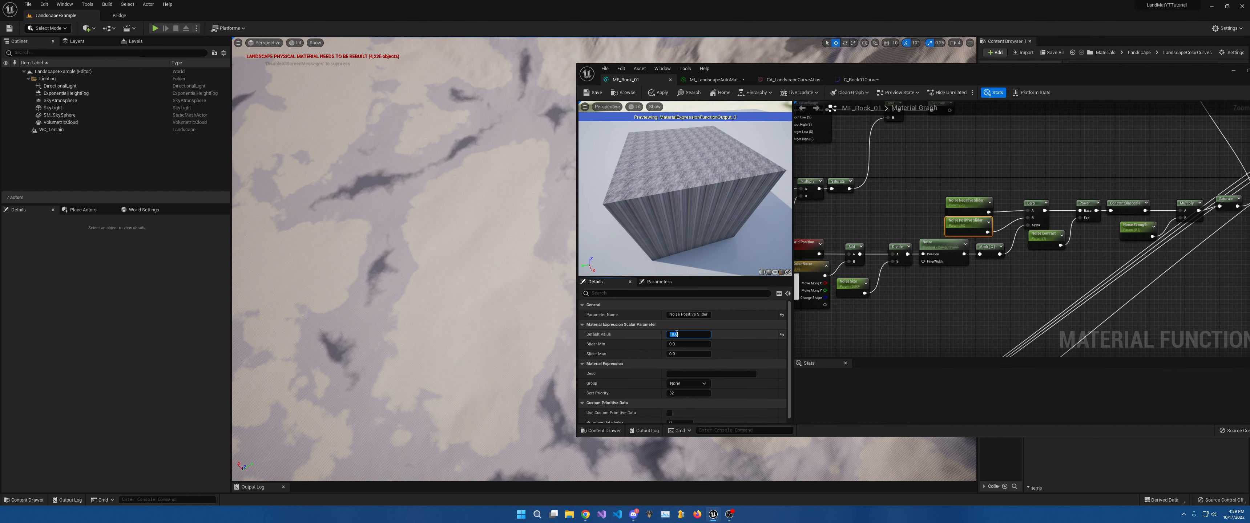
{"action": "right_click_drag", "start_coordinate": [432, 176], "coordinate": [498, 211]}
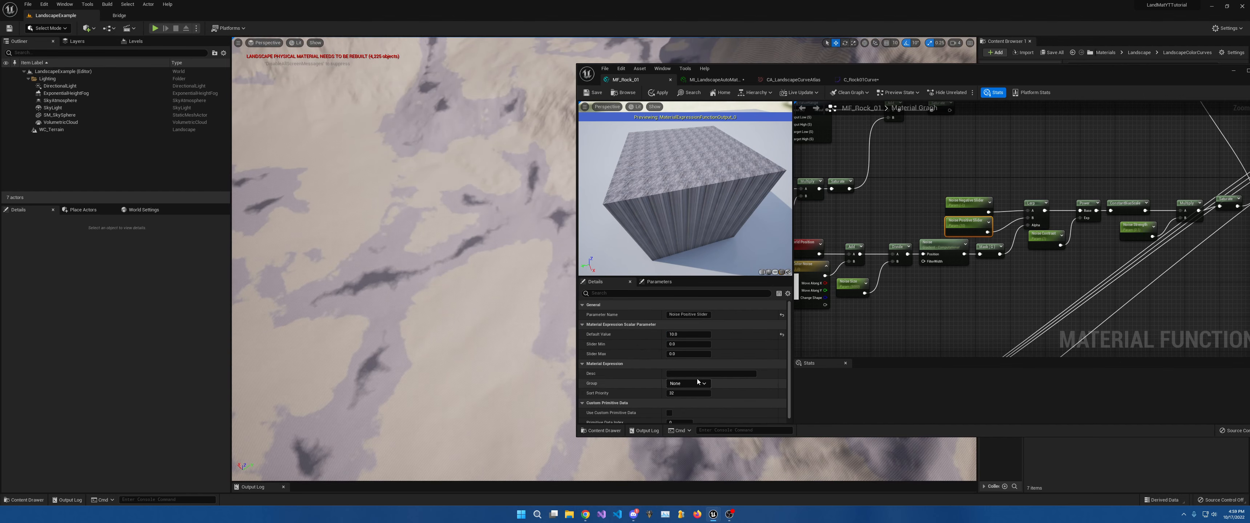
{"action": "left_click", "coordinate": [688, 334]}
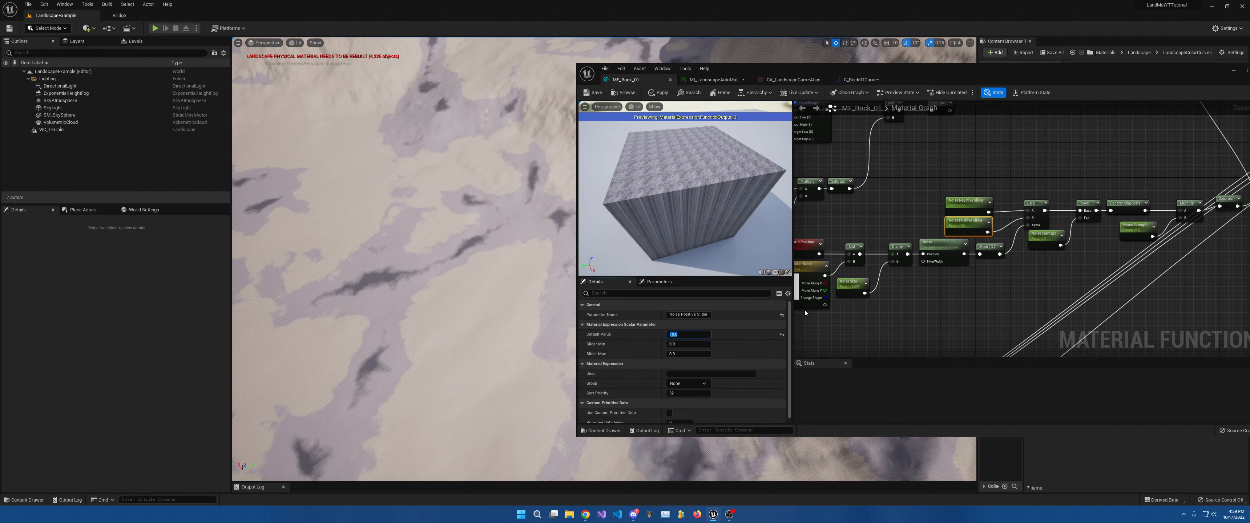
{"action": "type", "text": "2"}
{"action": "key", "text": "Return"}
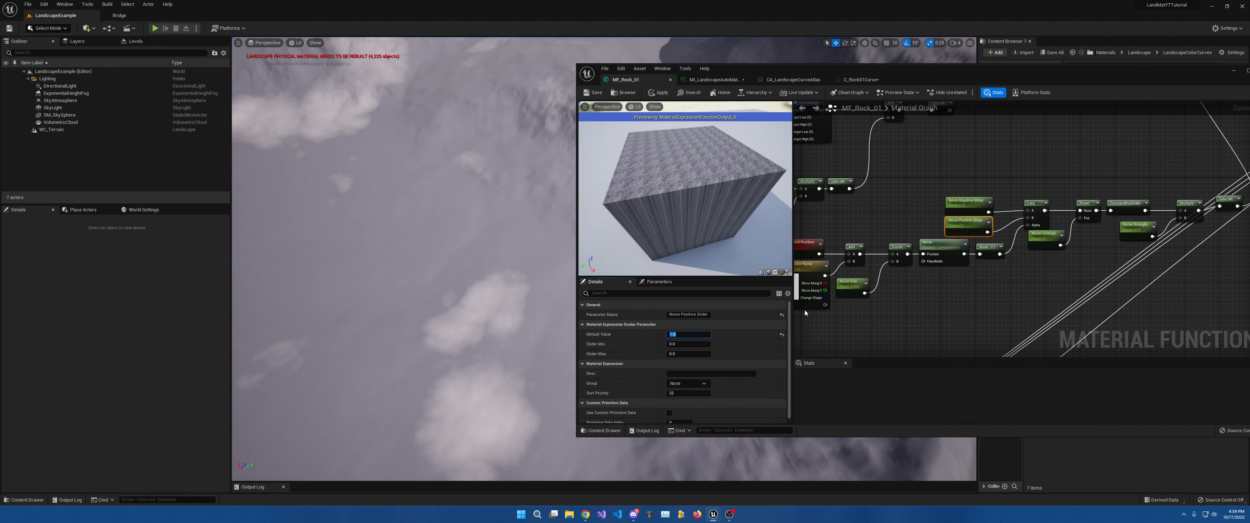
{"action": "type", "text": "3"}
{"action": "key", "text": "Return"}
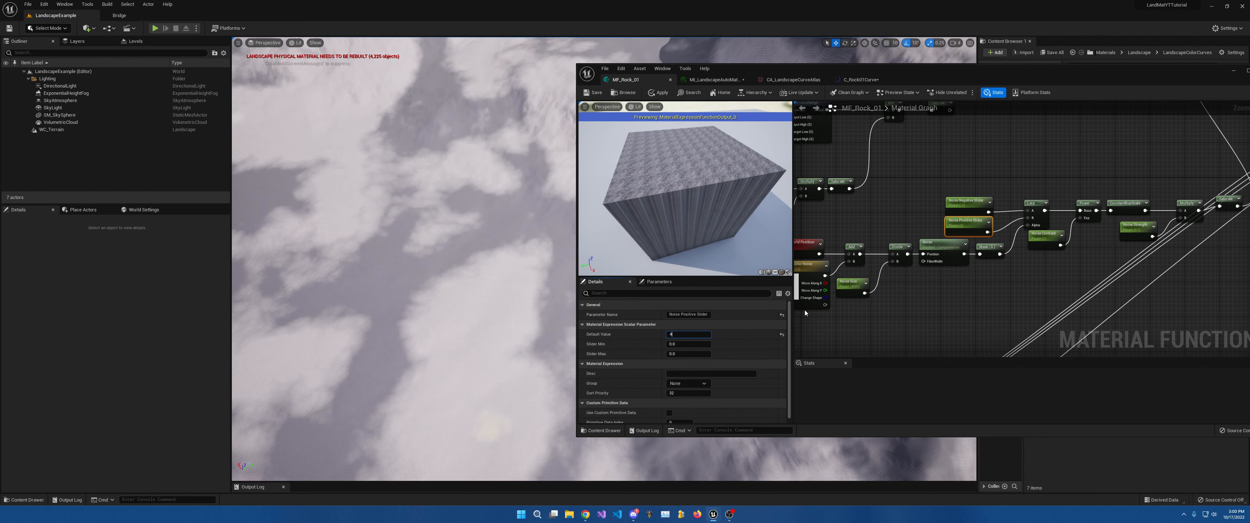
{"action": "type", "text": "4"}
{"action": "key", "text": "Return"}
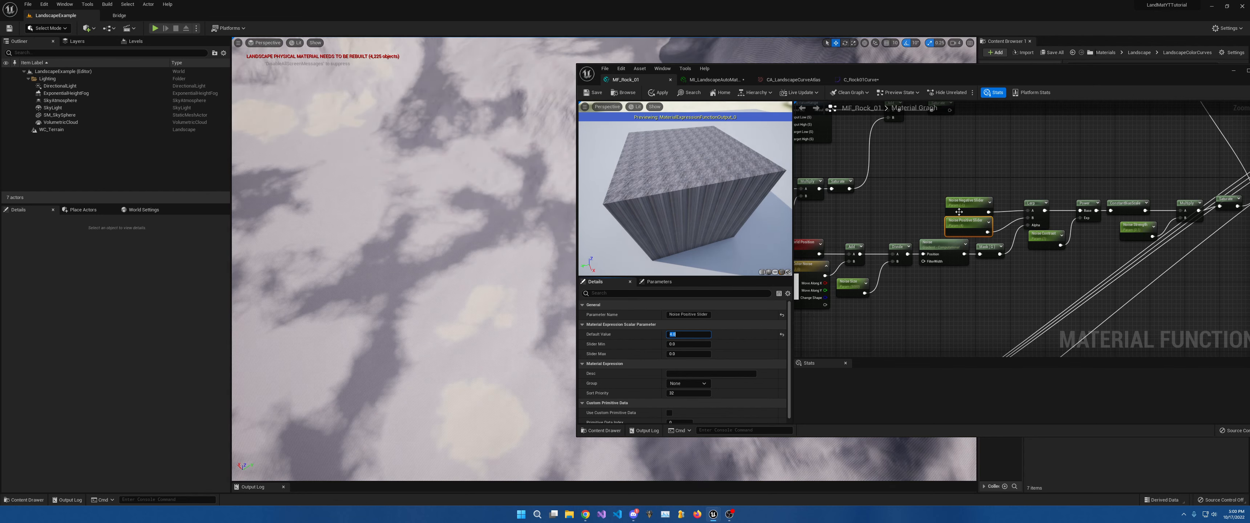
Test default values of 0, 1 and 2 for the Noise Negative Slider parameter and restore it to -1.
{"action": "left_click", "coordinate": [966, 201]}
{"action": "left_click", "coordinate": [685, 334]}
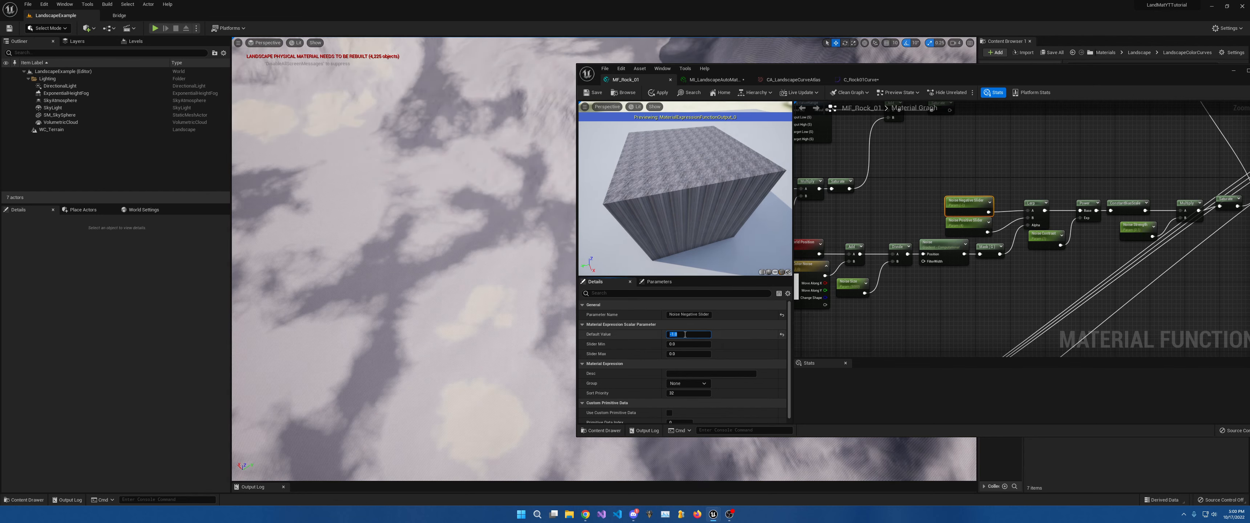
{"action": "type", "text": "0"}
{"action": "key", "text": "Return"}
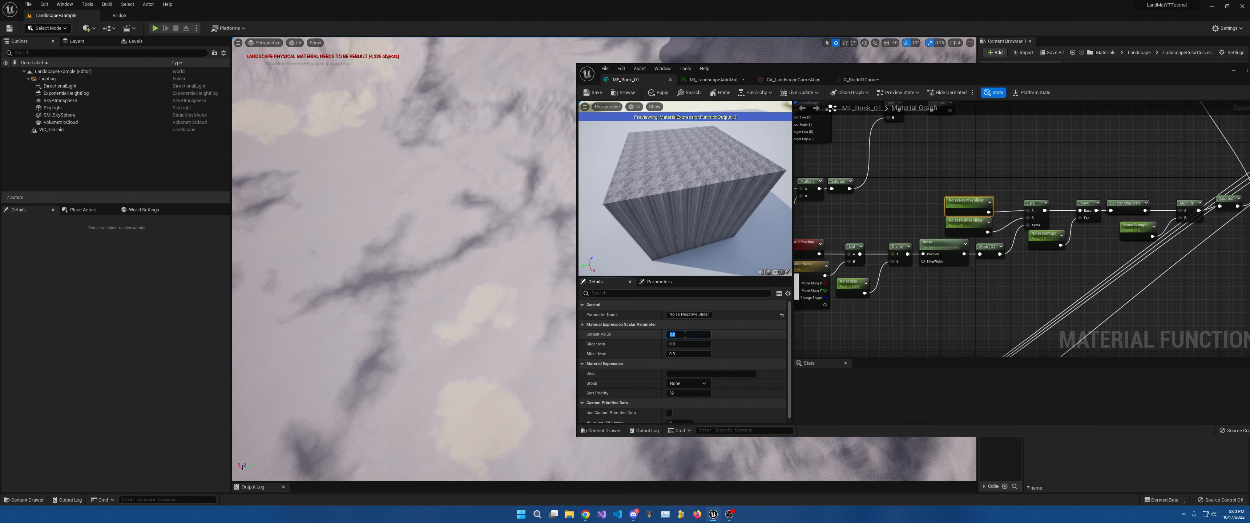
{"action": "type", "text": "1"}
{"action": "key", "text": "Return"}
{"action": "type", "text": "2"}
{"action": "key", "text": "Return"}
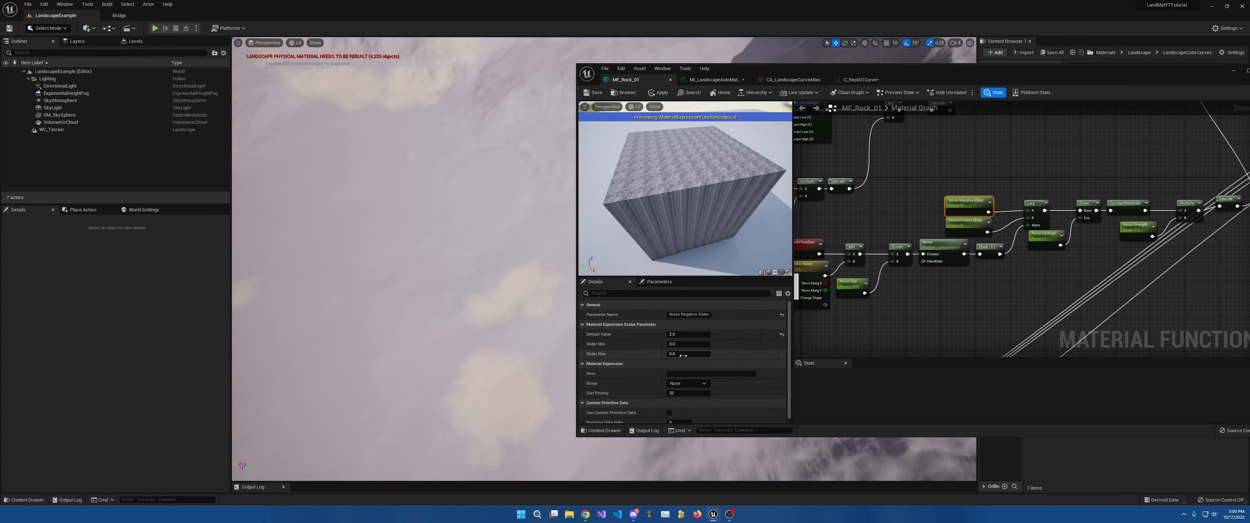
{"action": "left_click", "coordinate": [686, 333]}
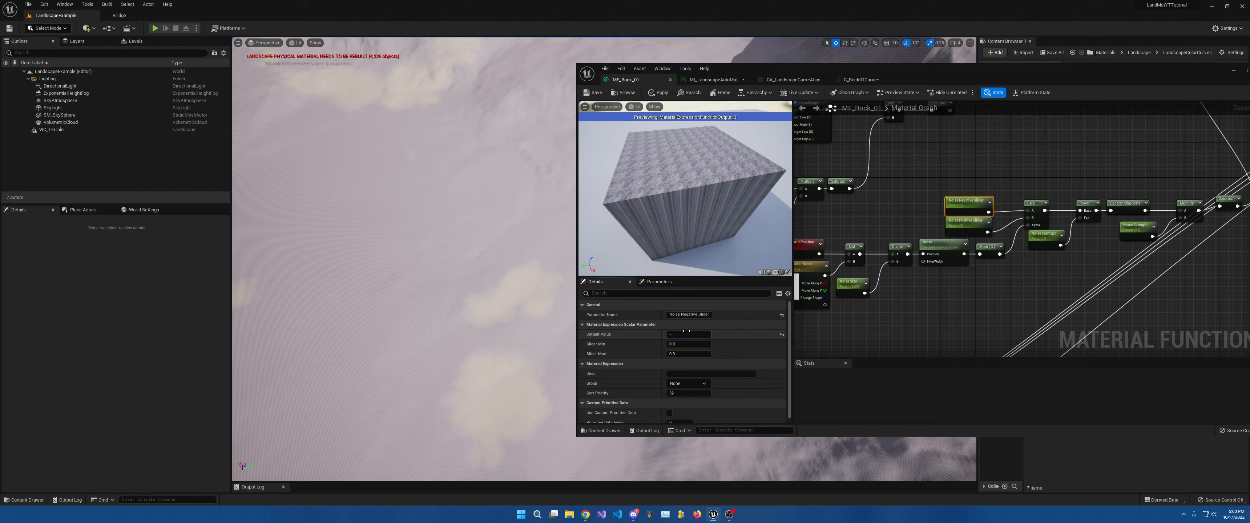
{"action": "type", "text": "-1"}
{"action": "key", "text": "Return"}
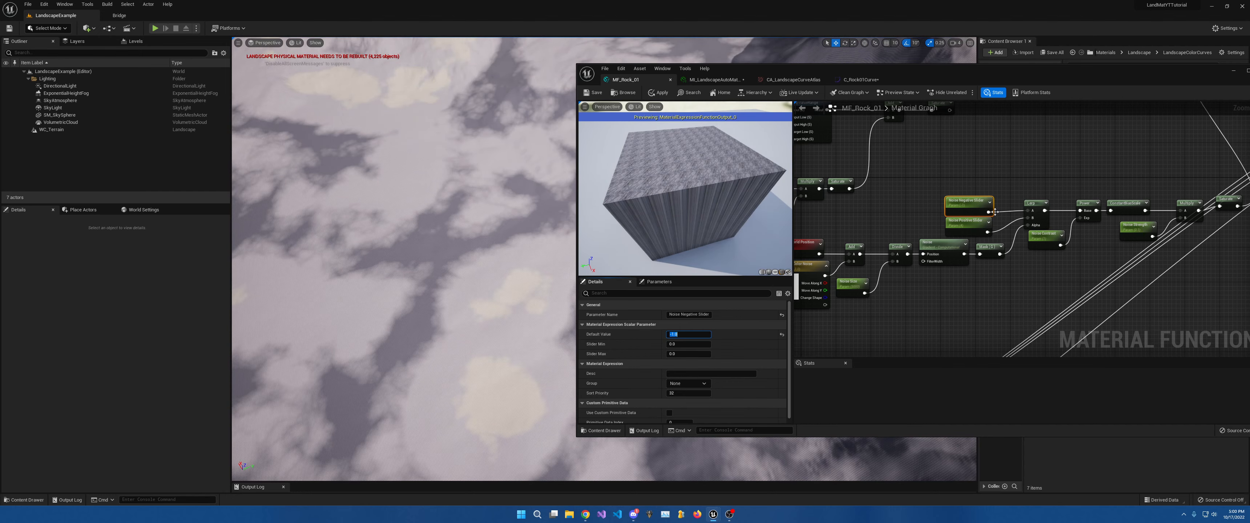
Restore the Noise Positive Slider parameter's default value to 1.
{"action": "left_click", "coordinate": [968, 224]}
{"action": "left_click", "coordinate": [686, 334]}
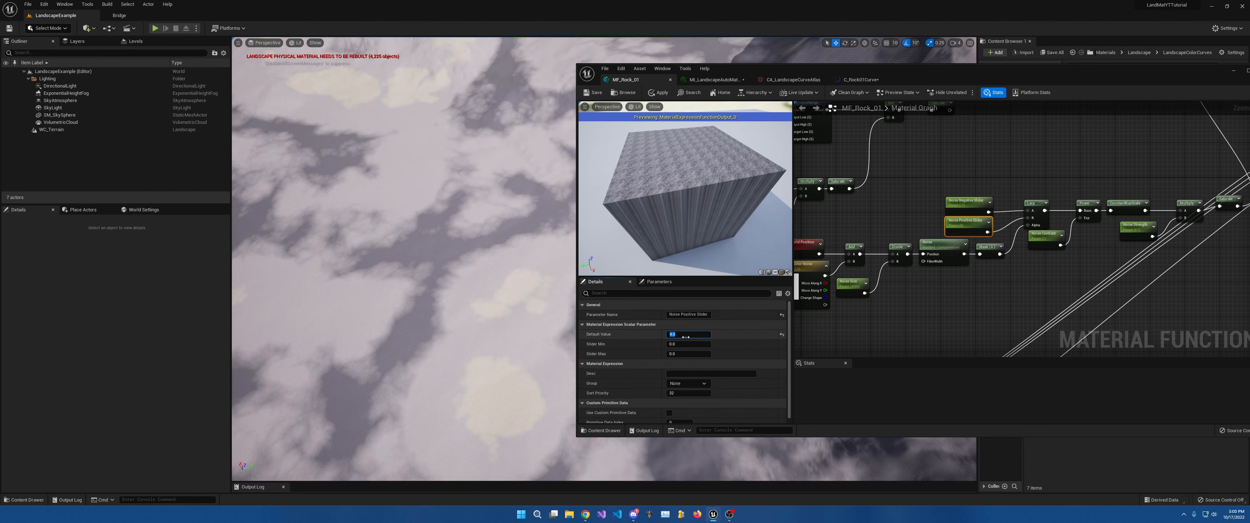
{"action": "type", "text": "1"}
{"action": "key", "text": "Return"}
Try -2 as the Noise Negative Slider's default value and return it to -1.
{"action": "left_click", "coordinate": [957, 208]}
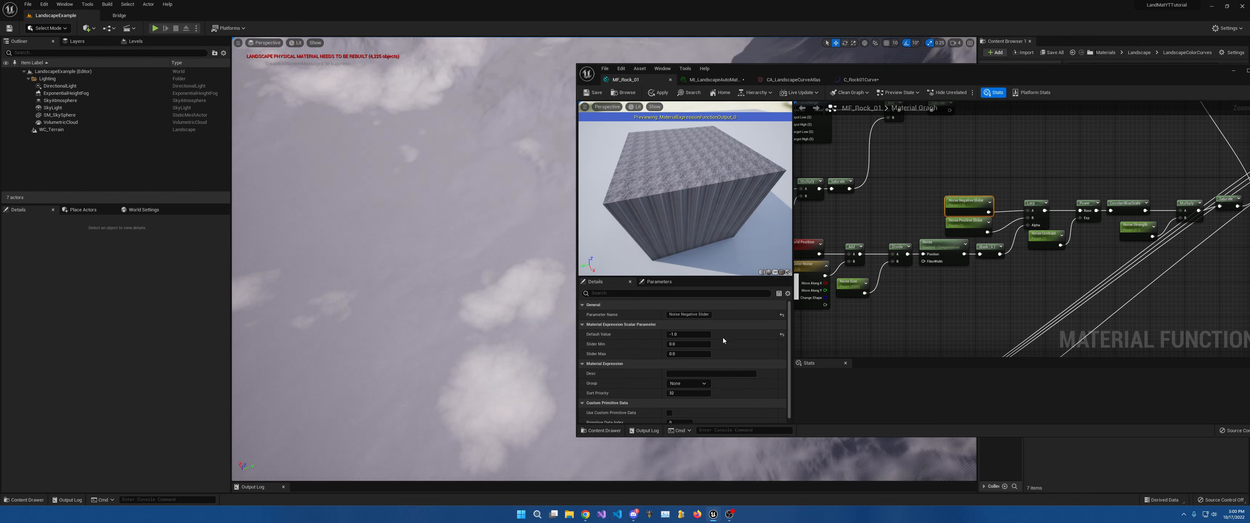
{"action": "left_click", "coordinate": [684, 334]}
{"action": "type", "text": "-2"}
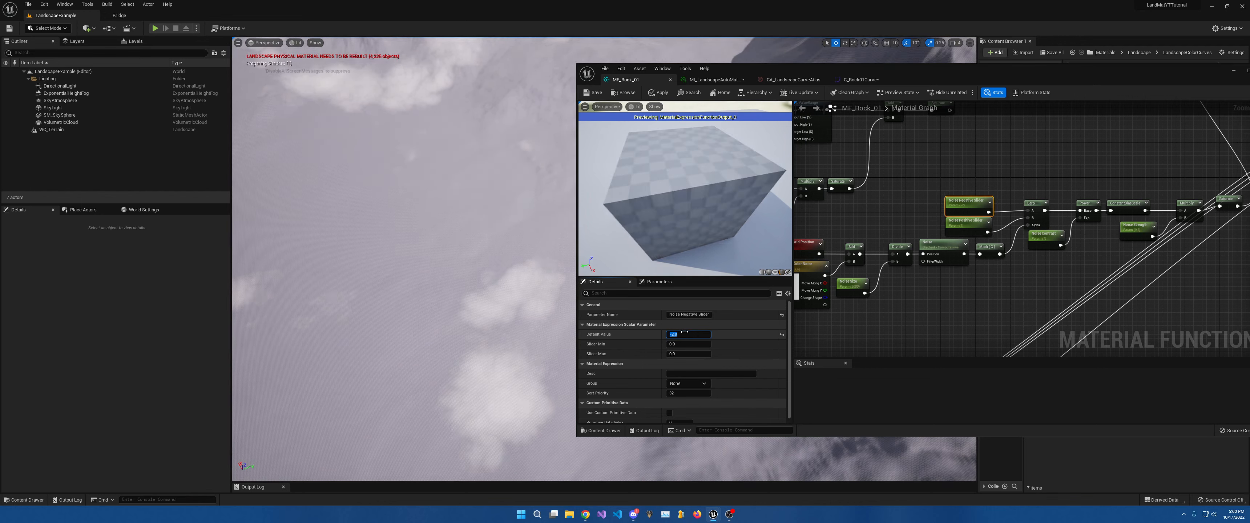
{"action": "key", "text": "Return"}
{"action": "key", "text": "Return"}
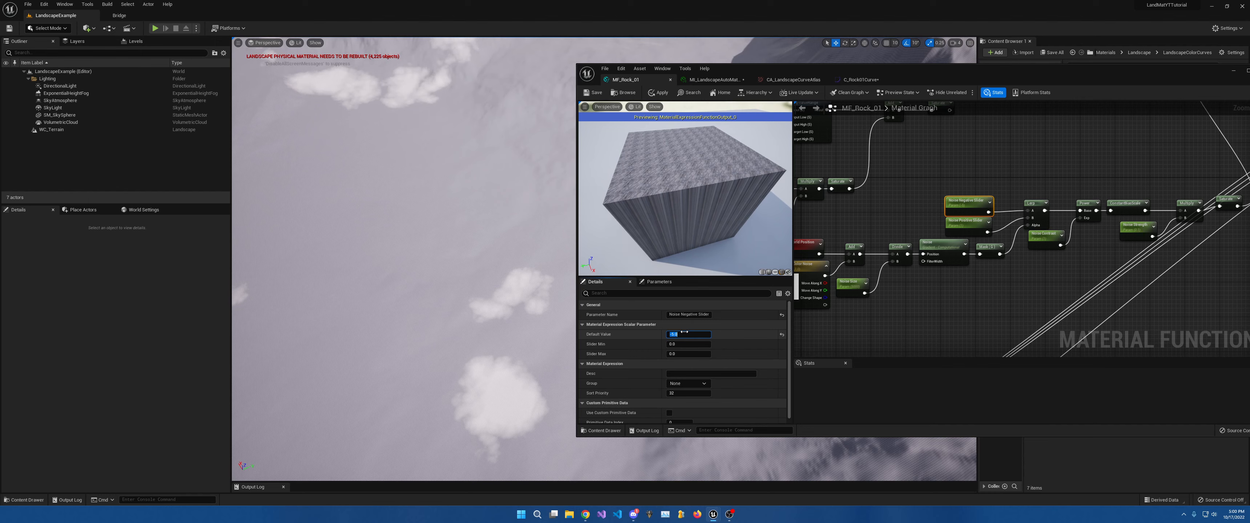
{"action": "type", "text": "-1"}
{"action": "key", "text": "Return"}
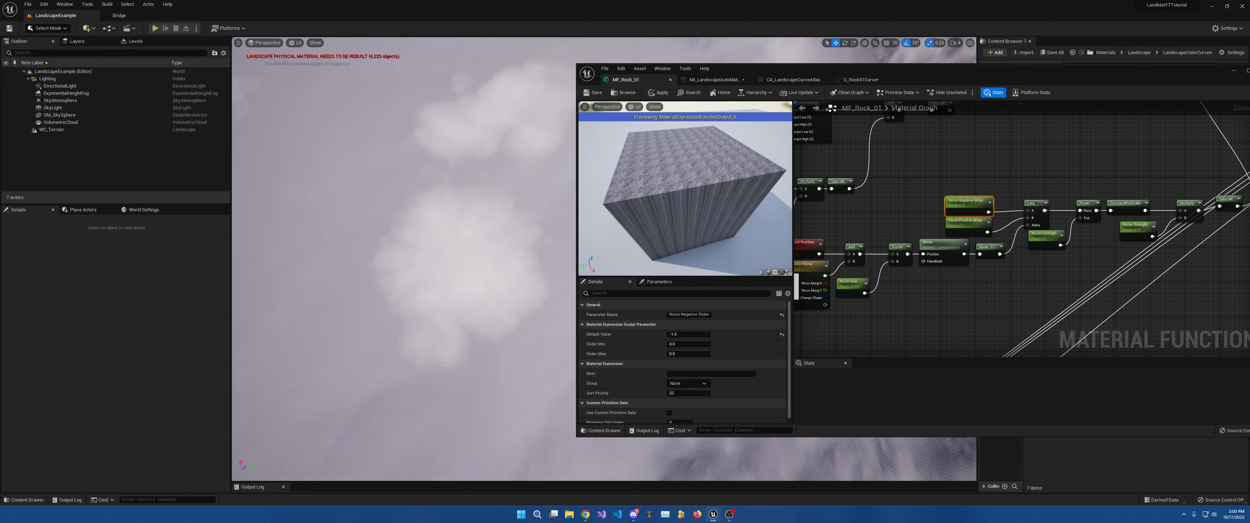
Test lower and higher default values for the Noise Contrast parameter, starting with 0, and set it back to 1.
{"action": "left_click", "coordinate": [1051, 243]}
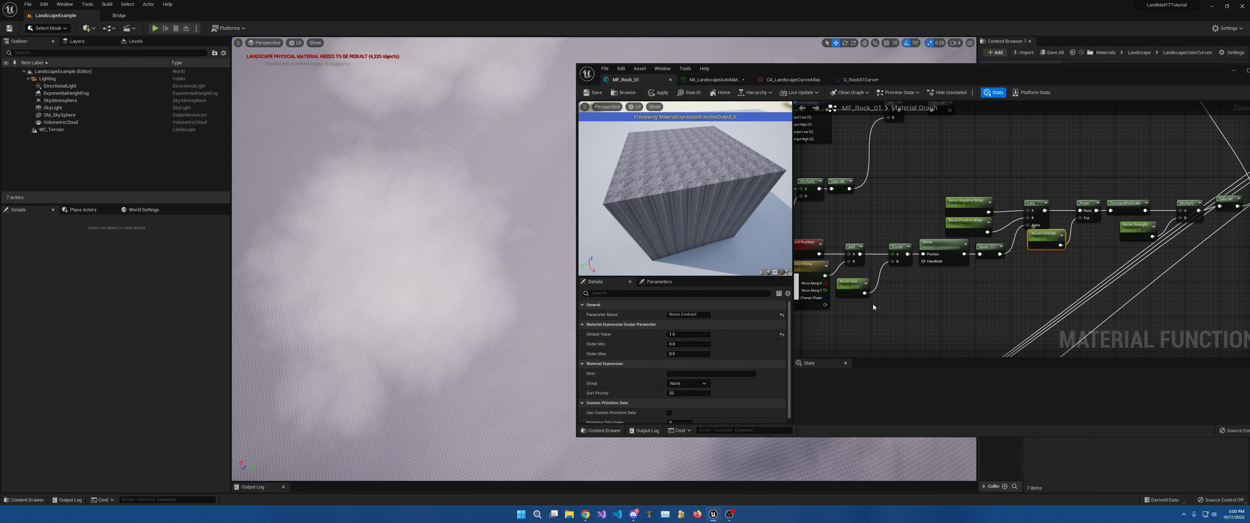
{"action": "left_click", "coordinate": [683, 335]}
{"action": "type", "text": "0"}
{"action": "key", "text": "Return"}
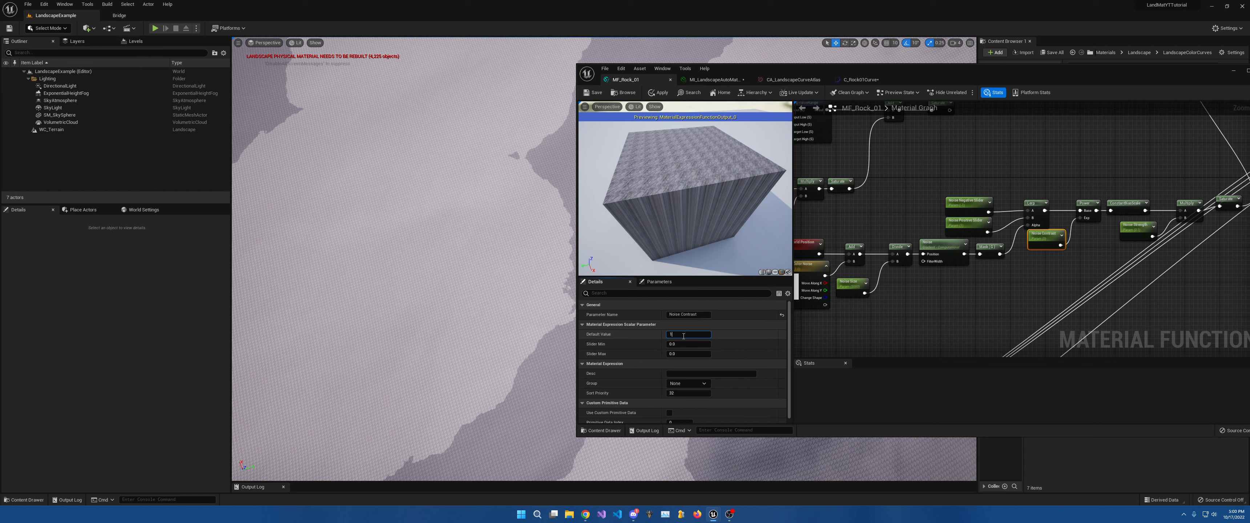
{"action": "type", "text": "1"}
{"action": "key", "text": "Return"}
{"action": "key", "text": "Return"}
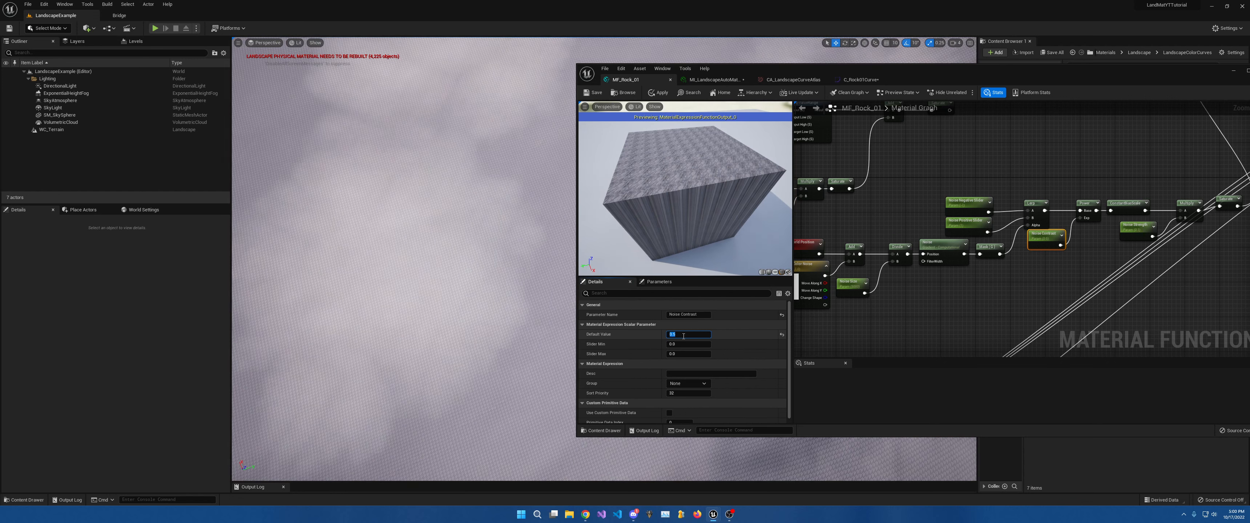
{"action": "type", "text": "1"}
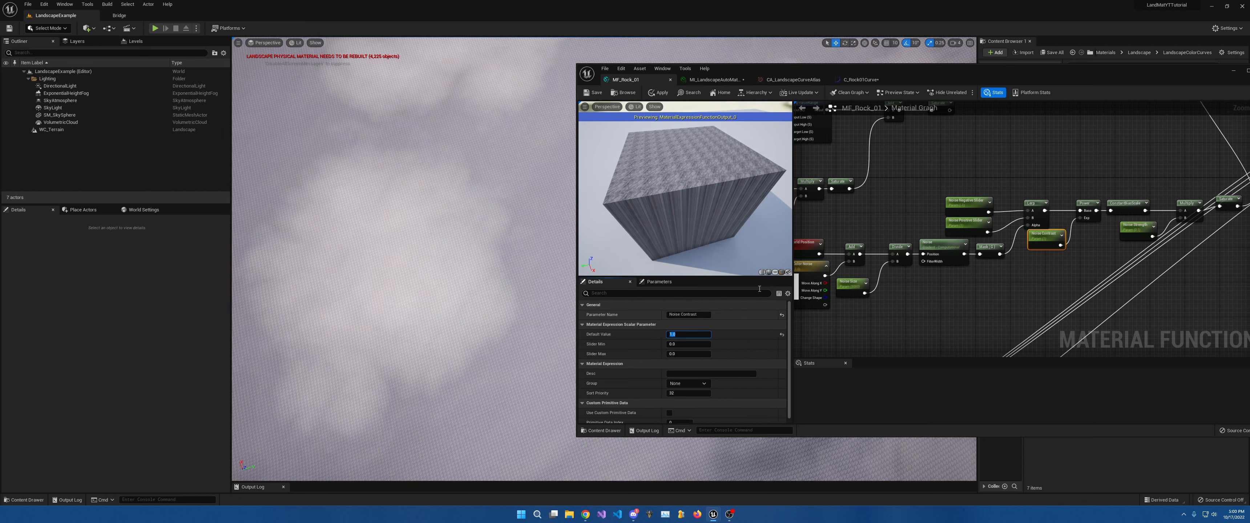
{"action": "key", "text": "Return"}
Test Noise Strength default values of 0 and 1 and inspect the noise edges up close on the landscape.
{"action": "left_click", "coordinate": [1140, 229]}
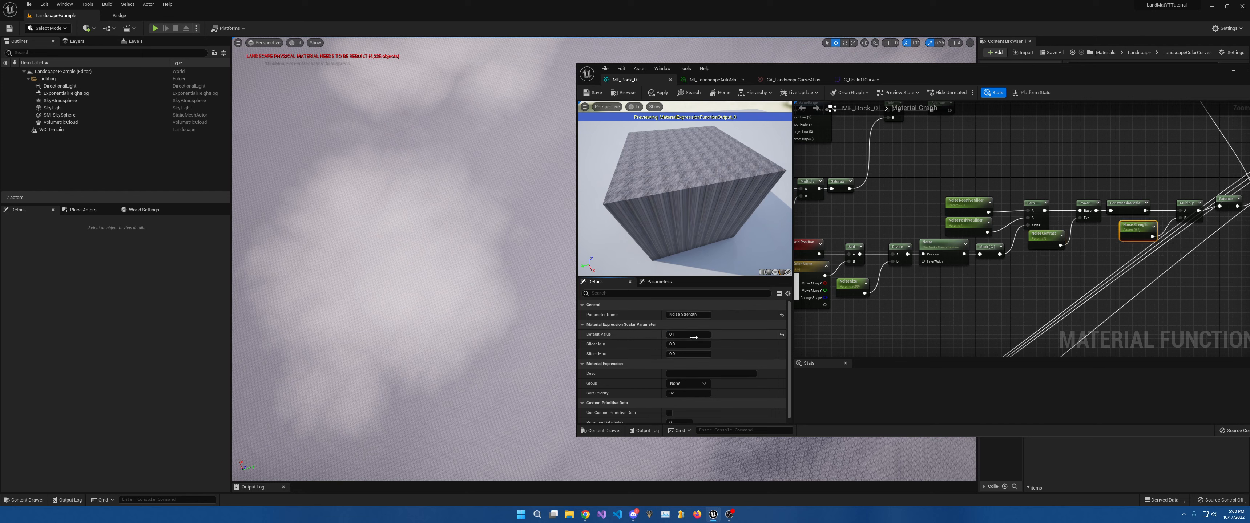
{"action": "key", "text": "Return"}
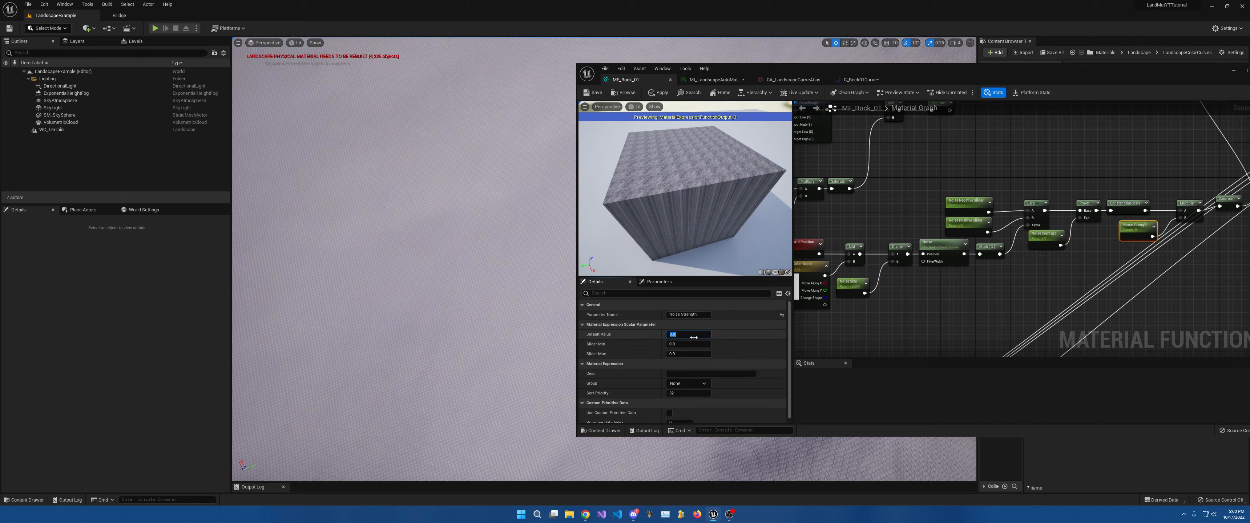
{"action": "key", "text": "Return"}
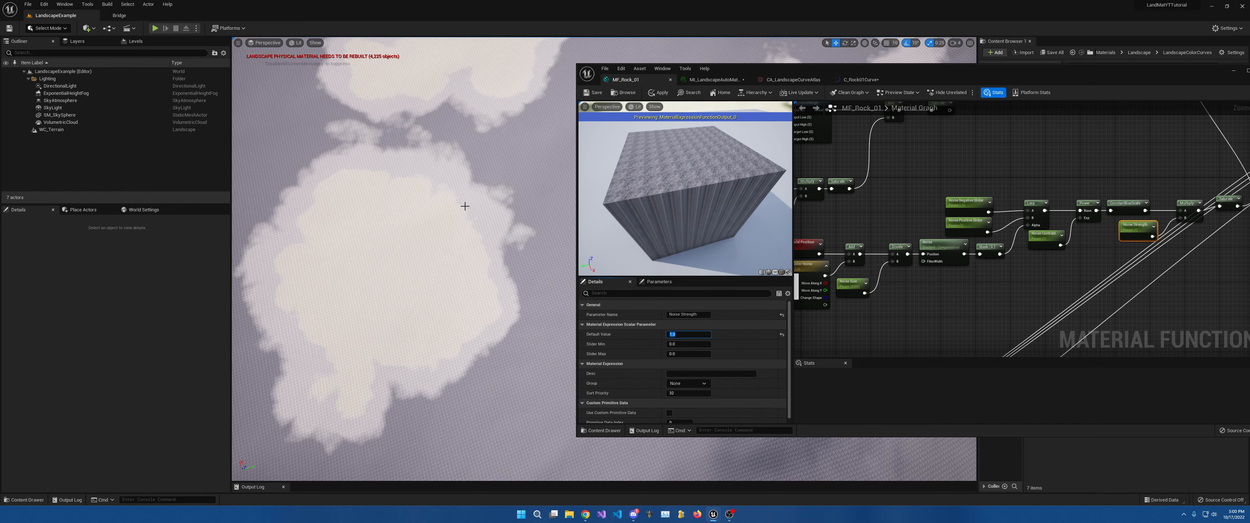
{"action": "right_click_drag", "start_coordinate": [441, 230], "coordinate": [410, 229]}
{"action": "key", "text": "w"}
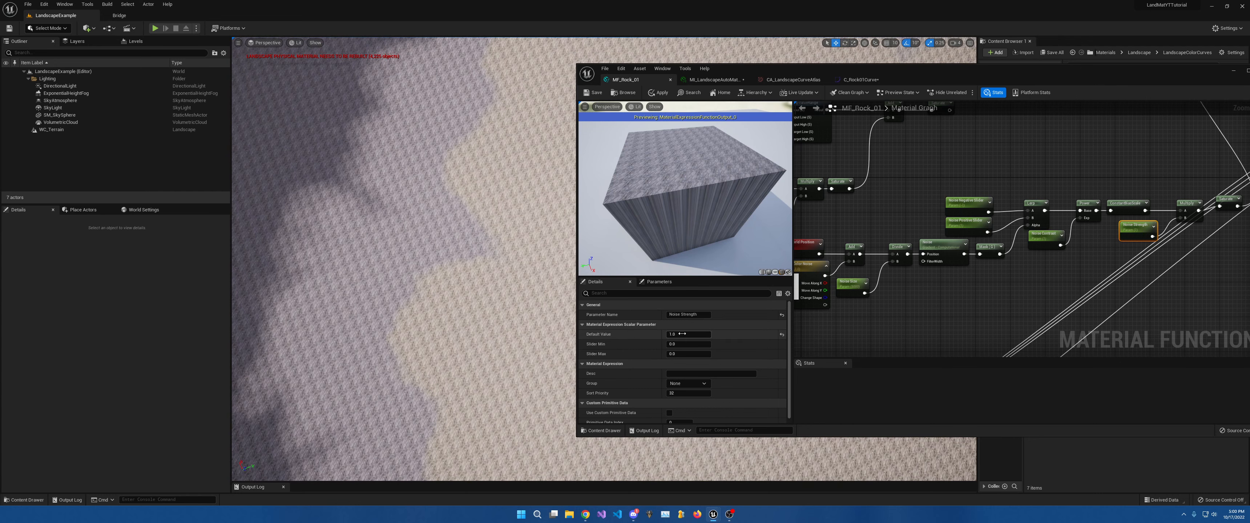
Try 0.1 as the Noise Strength parameter's default value and settle on 0.3.
{"action": "left_click", "coordinate": [683, 334]}
{"action": "type", "text": ".1"}
{"action": "key", "text": "Return"}
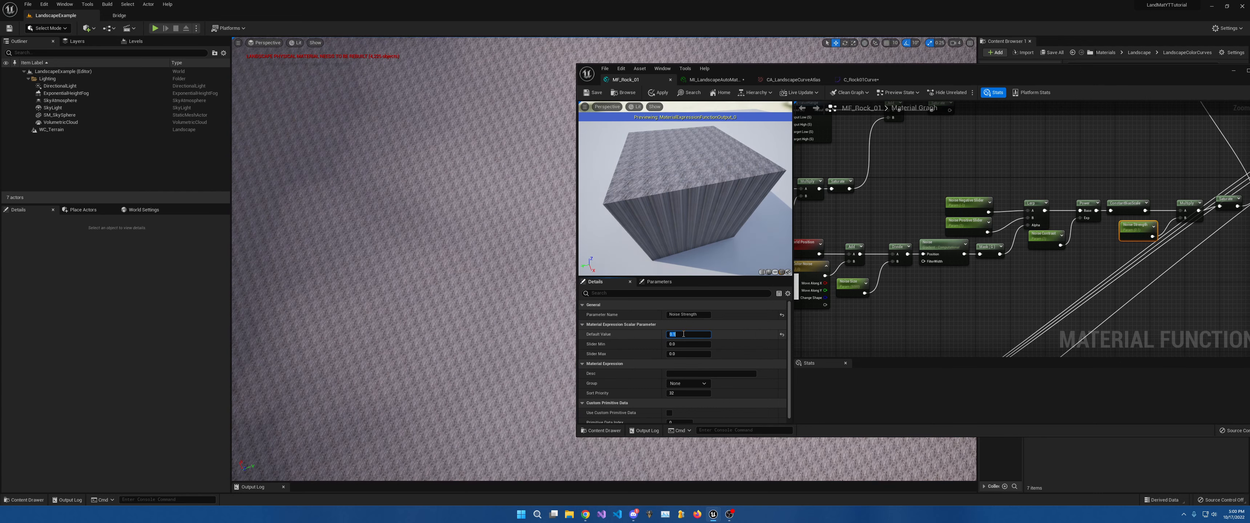
{"action": "key", "text": "BackSpace"}
{"action": "key", "text": "BackSpace"}
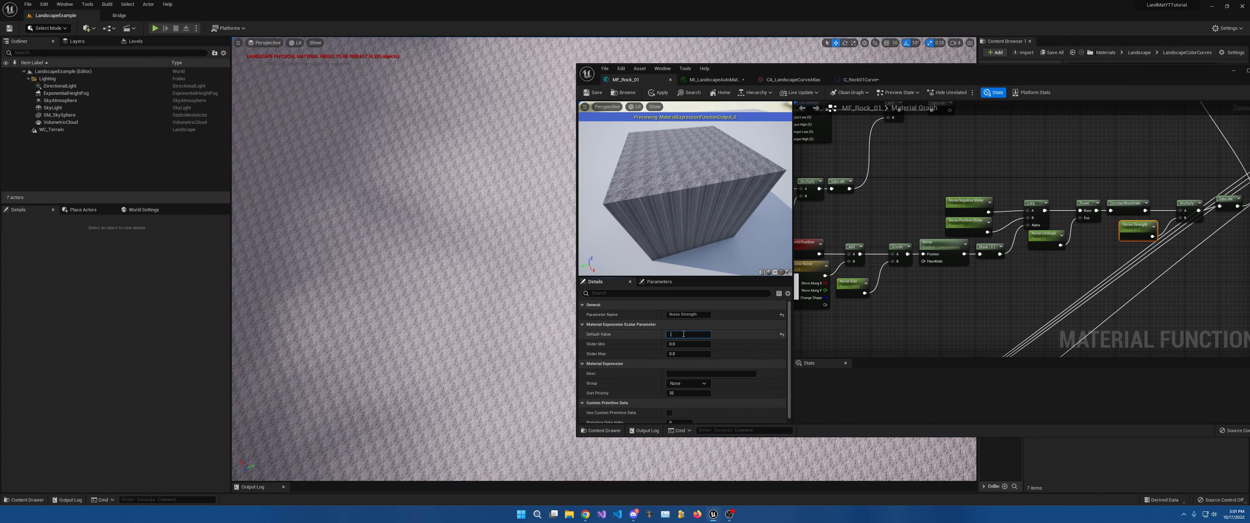
{"action": "type", "text": ".3"}
{"action": "key", "text": "Return"}
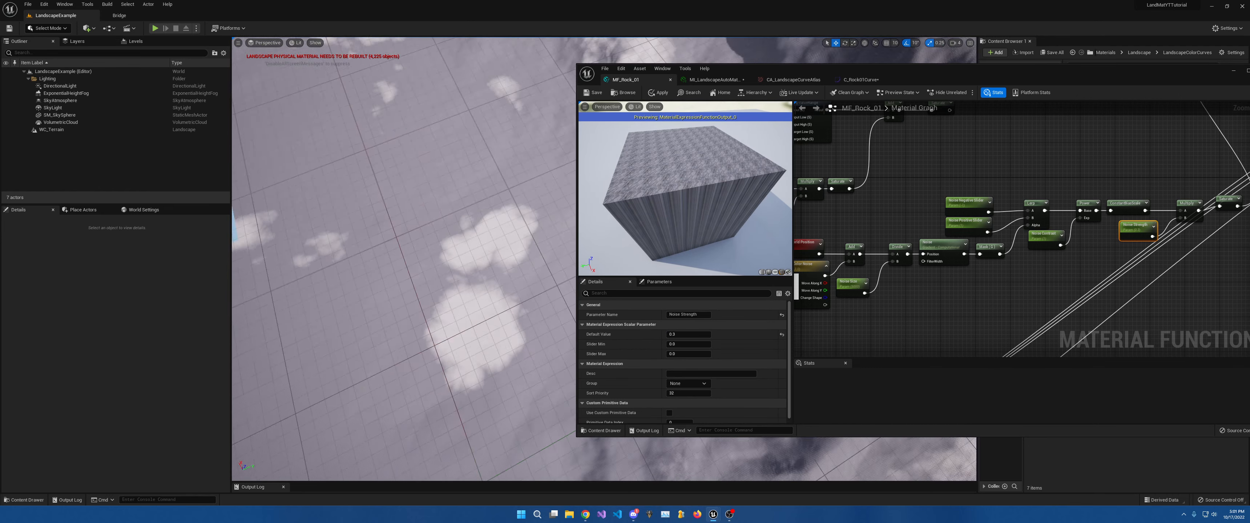
Duplicate the Add and Saturate nodes that end the height and slope mask and place the copies just after them.
{"action": "right_click_drag", "start_coordinate": [1014, 183], "coordinate": [976, 237]}
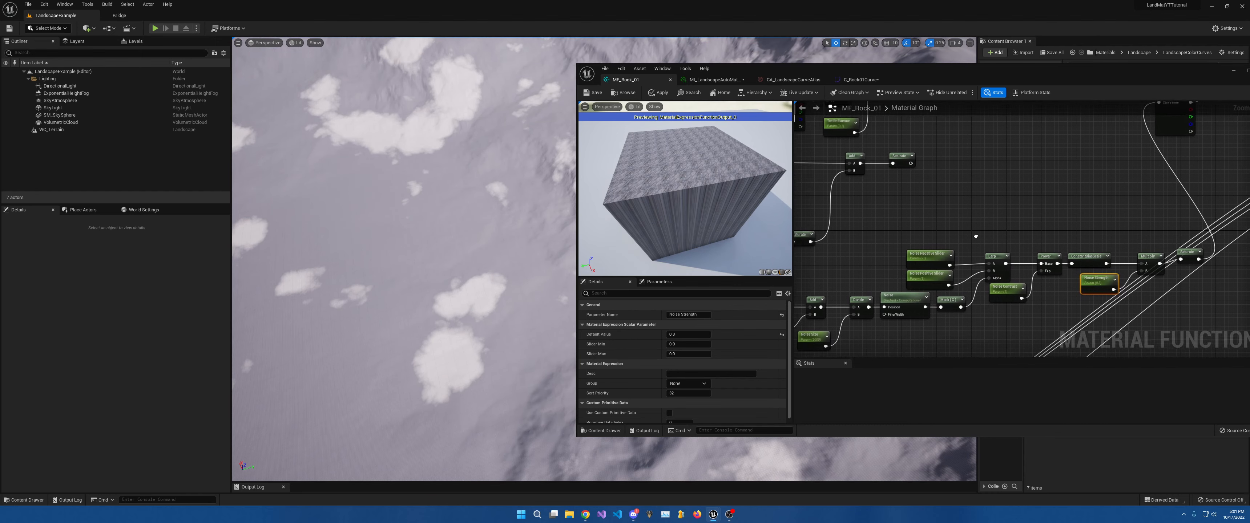
{"action": "right_click_drag", "start_coordinate": [905, 208], "coordinate": [888, 302]}
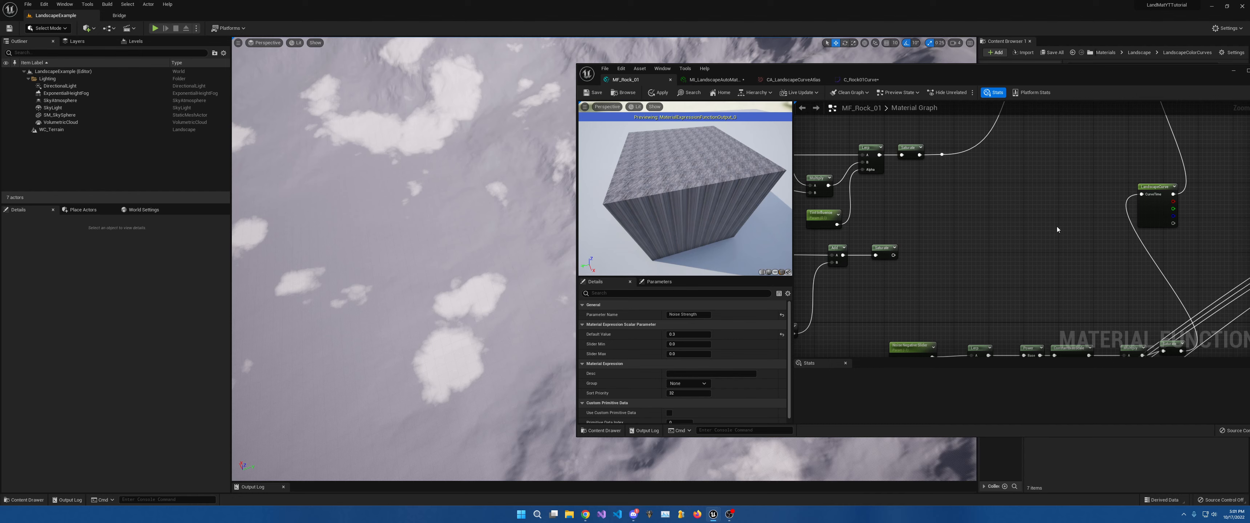
{"action": "right_click_drag", "start_coordinate": [1057, 229], "coordinate": [1034, 193]}
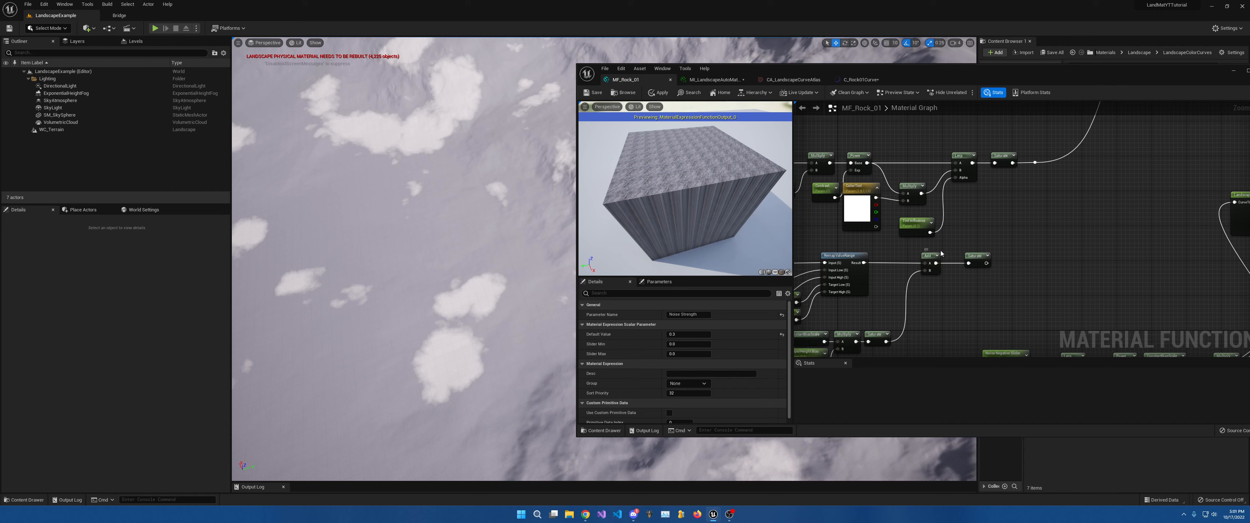
{"action": "left_click_drag", "start_coordinate": [925, 249], "coordinate": [992, 280]}
{"action": "right_click_drag", "start_coordinate": [1018, 270], "coordinate": [1046, 259]}
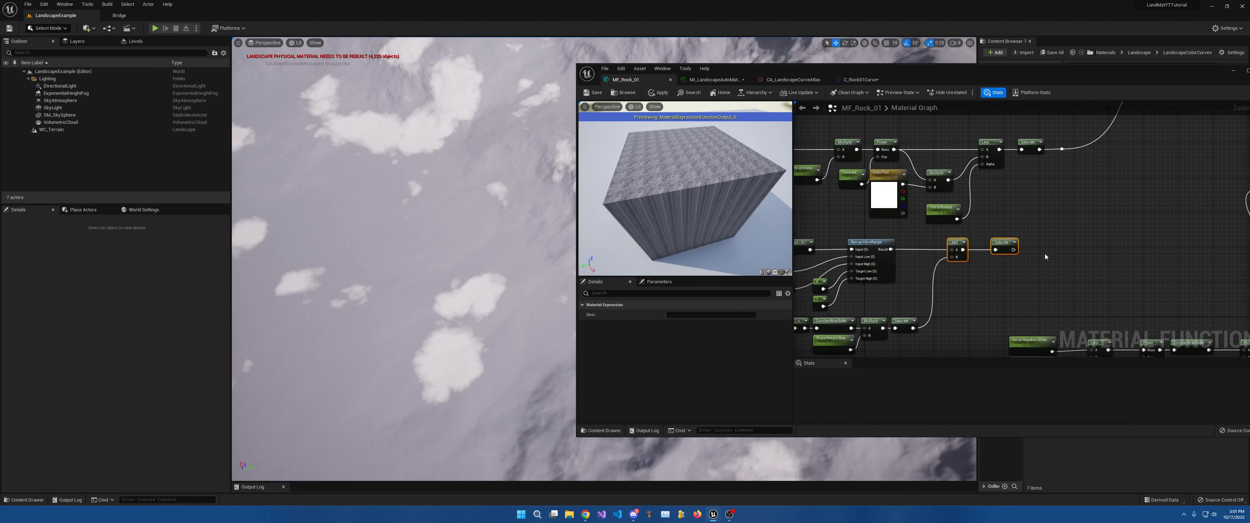
{"action": "key", "text": "ctrl+v"}
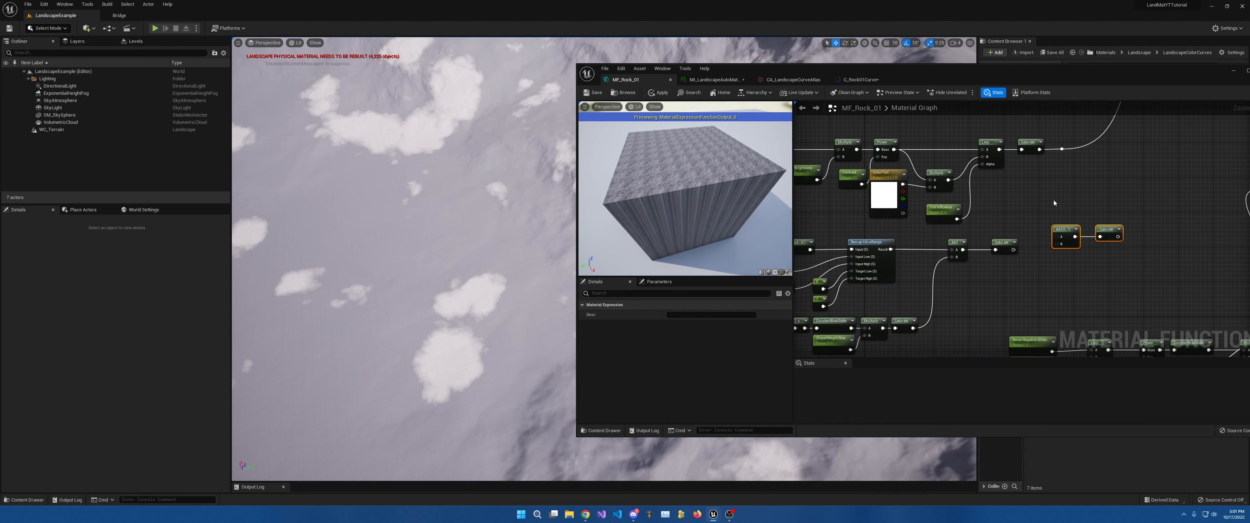
{"action": "right_click_drag", "start_coordinate": [1053, 201], "coordinate": [965, 173]}
{"action": "left_click_drag", "start_coordinate": [965, 174], "coordinate": [1038, 222]}
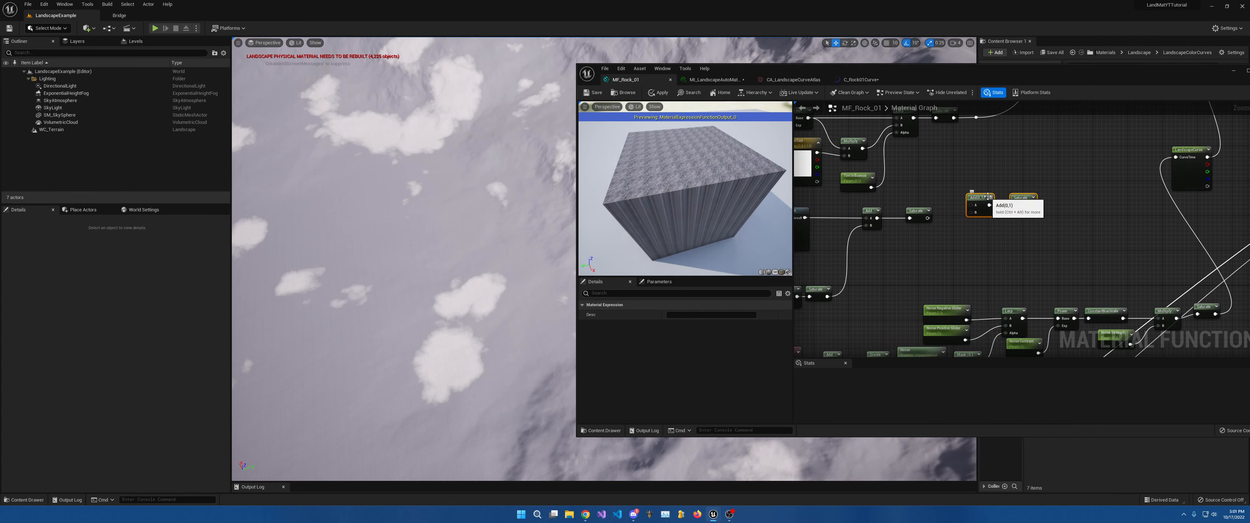
{"action": "left_click_drag", "start_coordinate": [979, 198], "coordinate": [966, 215]}
Connect the height and slope mask's Saturate to the new Add's A input and the noise branch's Saturate to its B input.
{"action": "right_click_drag", "start_coordinate": [963, 190], "coordinate": [1117, 191]}
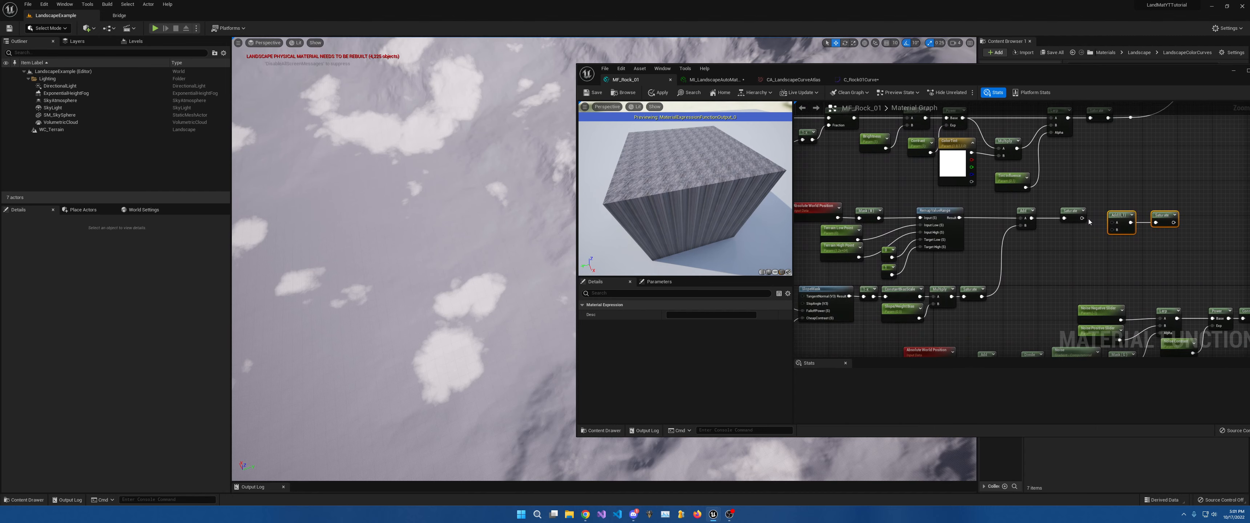
{"action": "left_click_drag", "start_coordinate": [1082, 218], "coordinate": [1111, 225]}
{"action": "right_click_drag", "start_coordinate": [1111, 225], "coordinate": [1029, 177]}
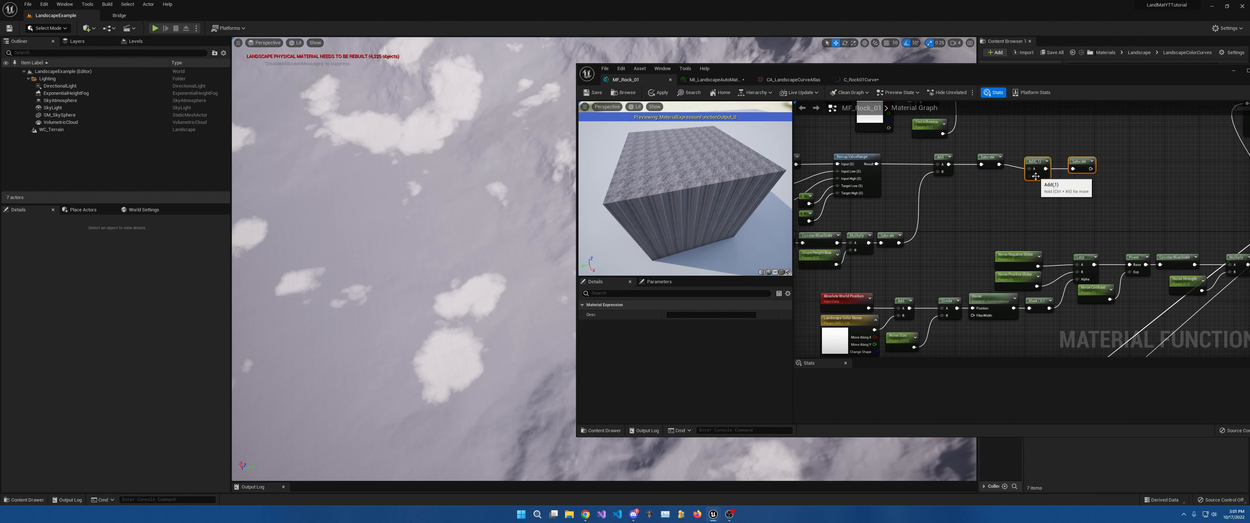
{"action": "left_click_drag", "start_coordinate": [1028, 177], "coordinate": [1189, 237]}
{"action": "right_click_drag", "start_coordinate": [1192, 199], "coordinate": [1030, 162]}
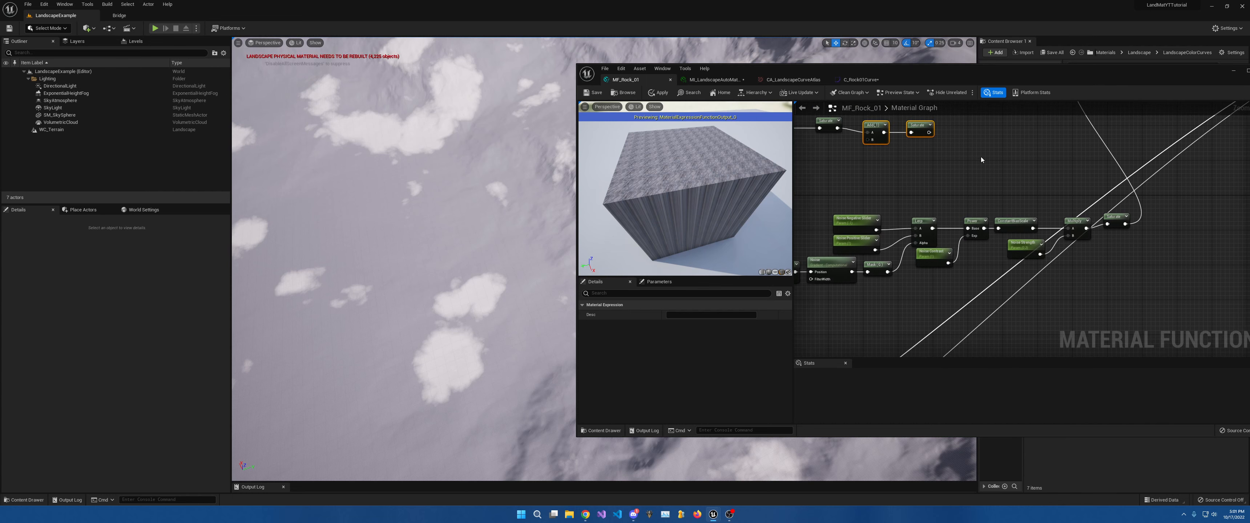
{"action": "left_click_drag", "start_coordinate": [872, 142], "coordinate": [1125, 225]}
Connect the new Saturate to the landscape curve's CurveTime input, save the material function, and inspect the landscape.
{"action": "right_click_drag", "start_coordinate": [1017, 152], "coordinate": [1090, 285]}
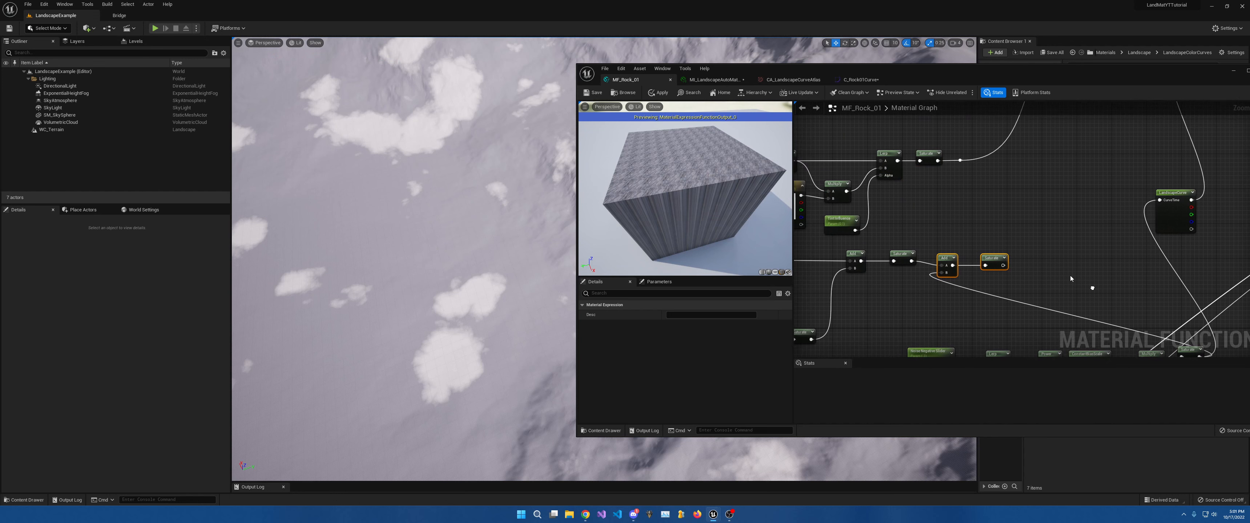
{"action": "left_click_drag", "start_coordinate": [1001, 265], "coordinate": [1167, 202]}
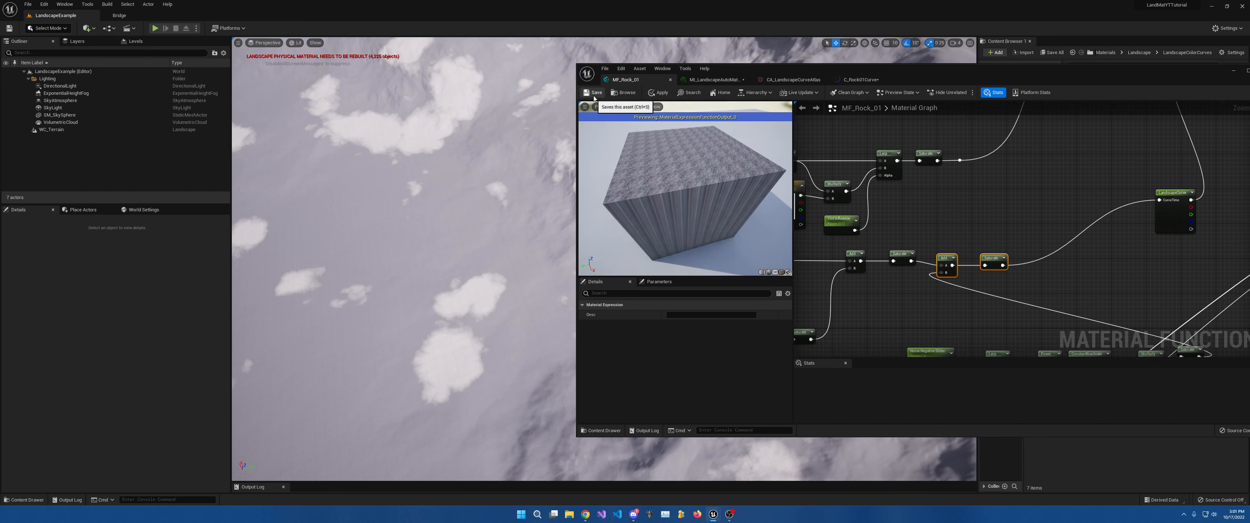
{"action": "key", "text": "ctrl+s"}
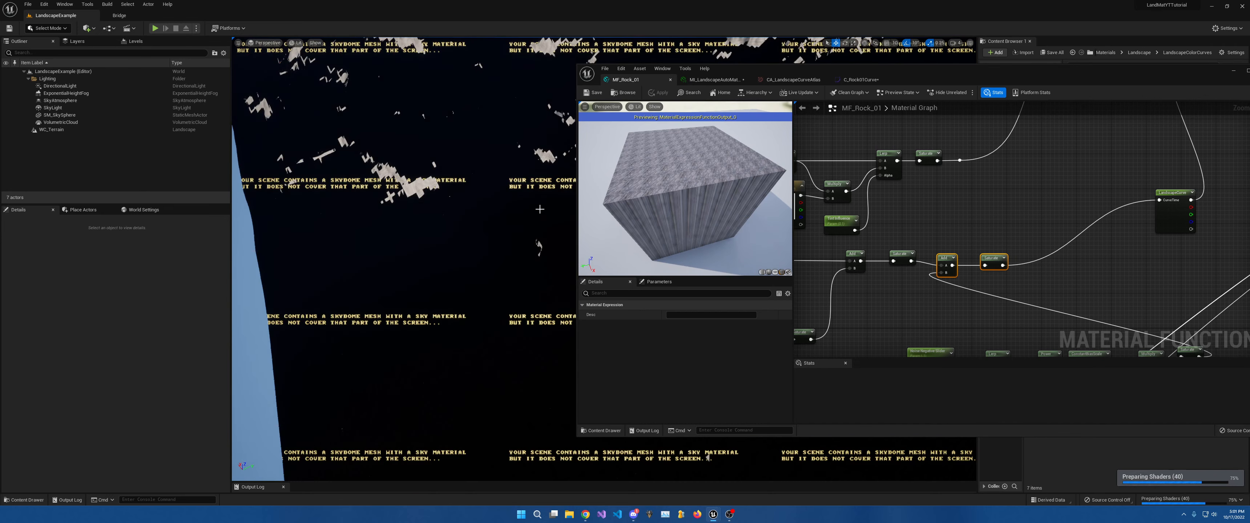
{"action": "right_click_drag", "start_coordinate": [539, 209], "coordinate": [514, 161]}
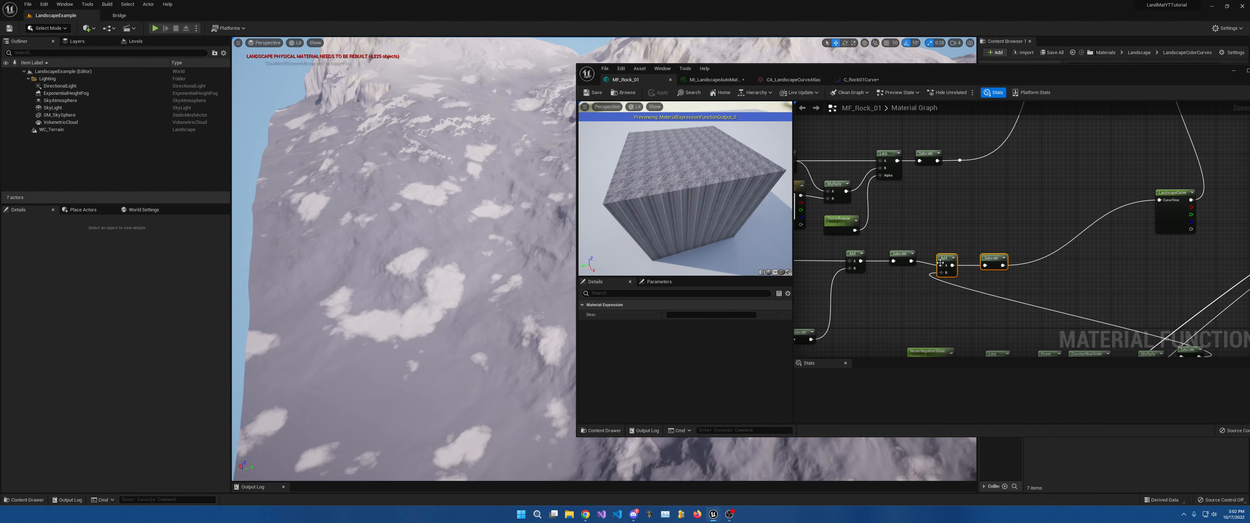
{"action": "key", "text": "w"}
{"action": "right_click_drag", "start_coordinate": [427, 323], "coordinate": [408, 364]}
Try 500 as the Noise Size parameter's default value and inspect the landscape up close.
{"action": "right_click_drag", "start_coordinate": [1011, 300], "coordinate": [933, 197]}
{"action": "left_click", "coordinate": [884, 217]}
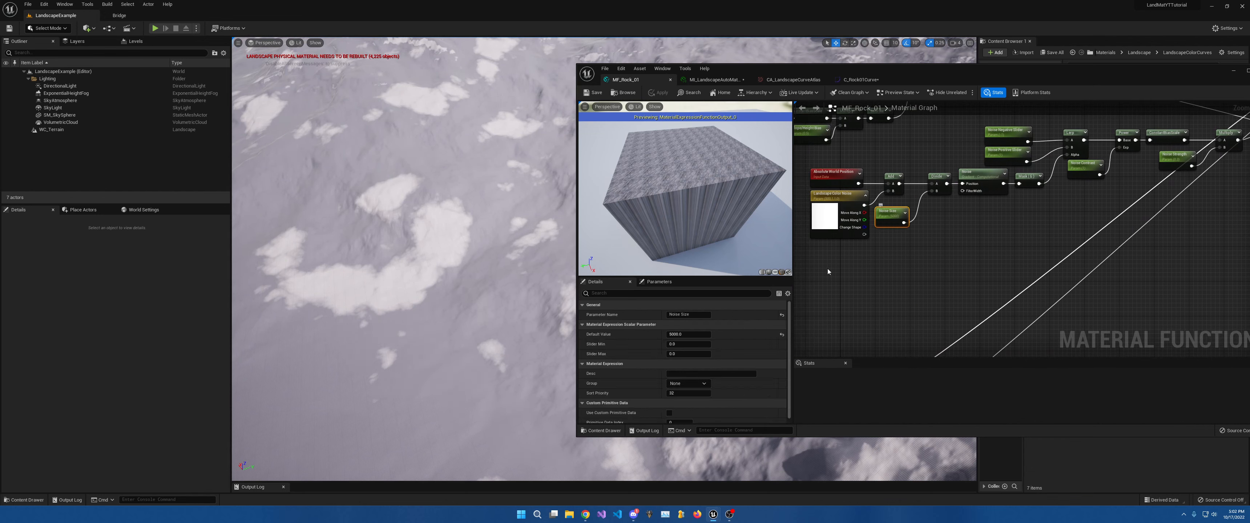
{"action": "left_click", "coordinate": [686, 334]}
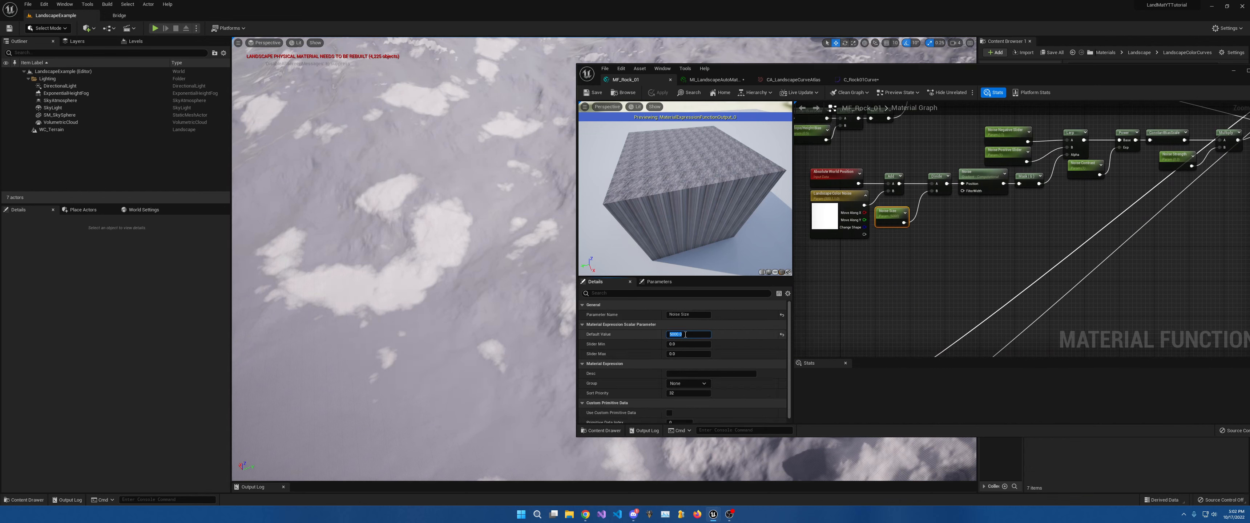
{"action": "type", "text": "500"}
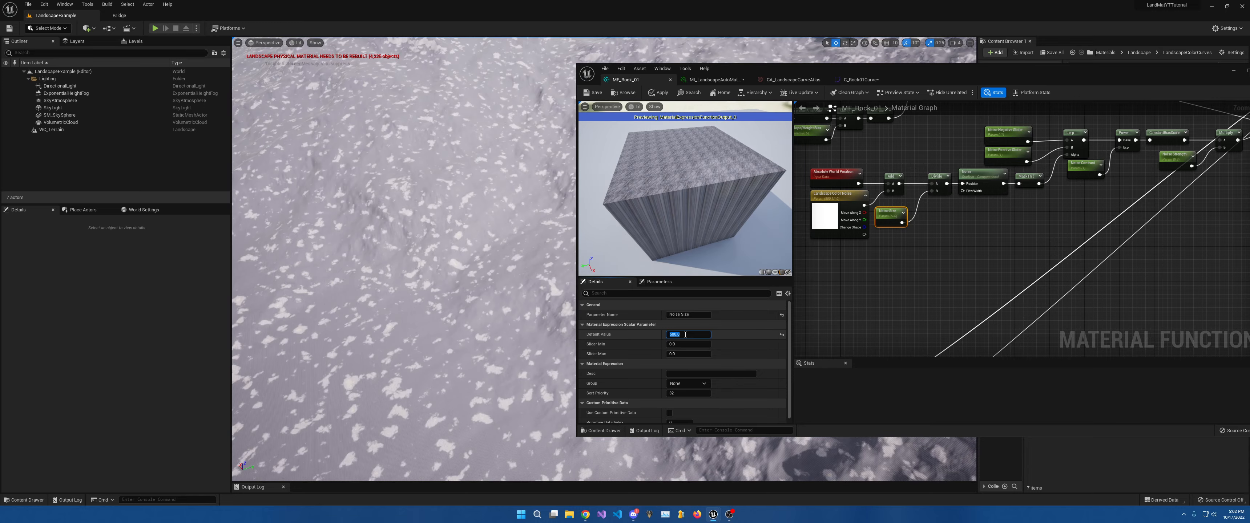
{"action": "key", "text": "Return"}
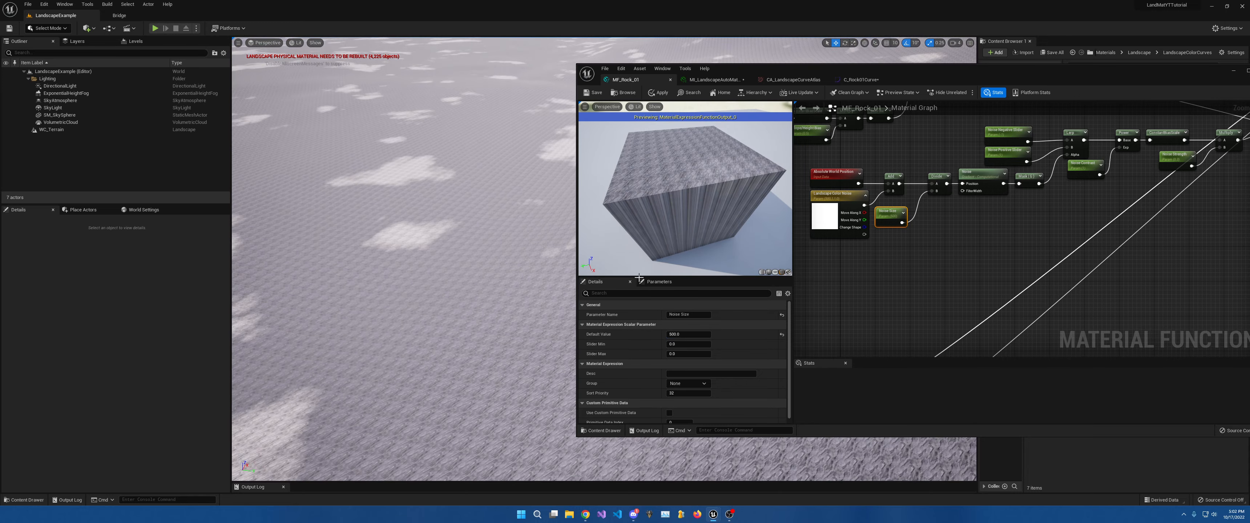
Test smaller Noise Size default values of 100 and 10.
{"action": "left_click", "coordinate": [693, 335]}
{"action": "type", "text": "10"}
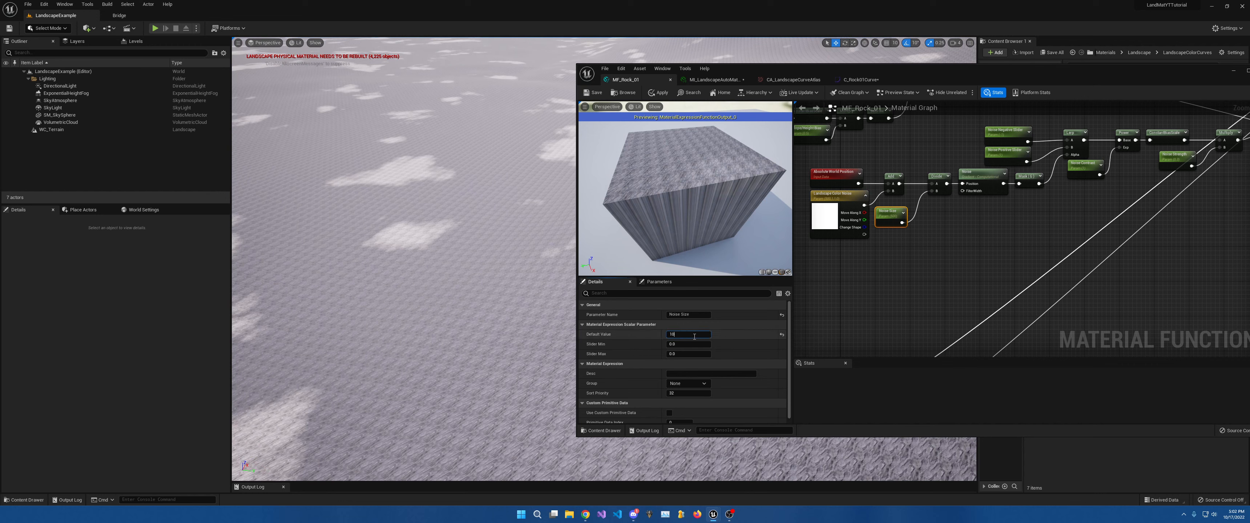
{"action": "type", "text": "0"}
{"action": "key", "text": "Return"}
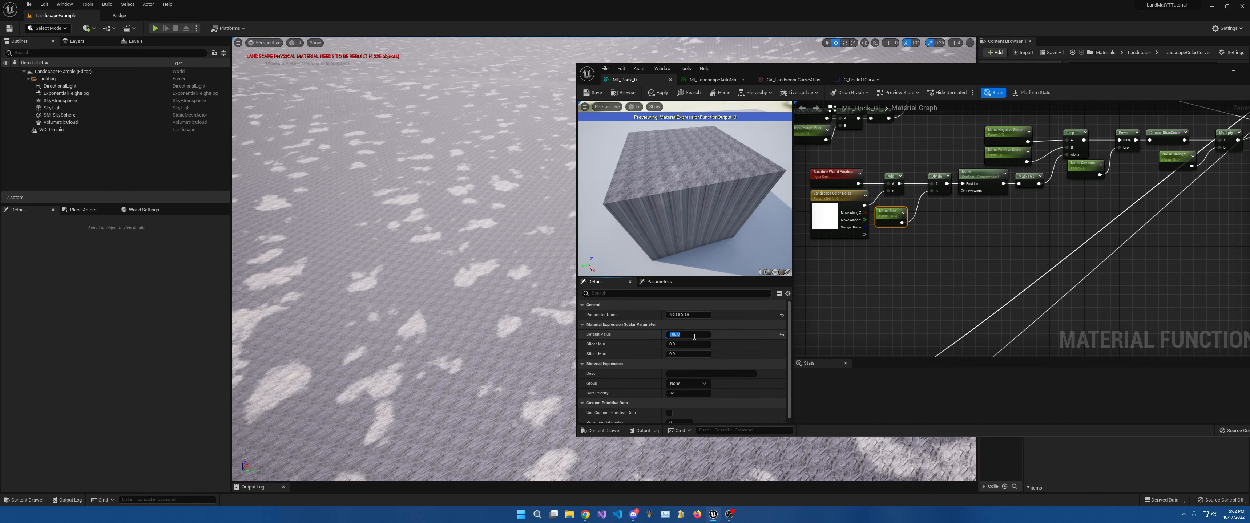
{"action": "type", "text": "10"}
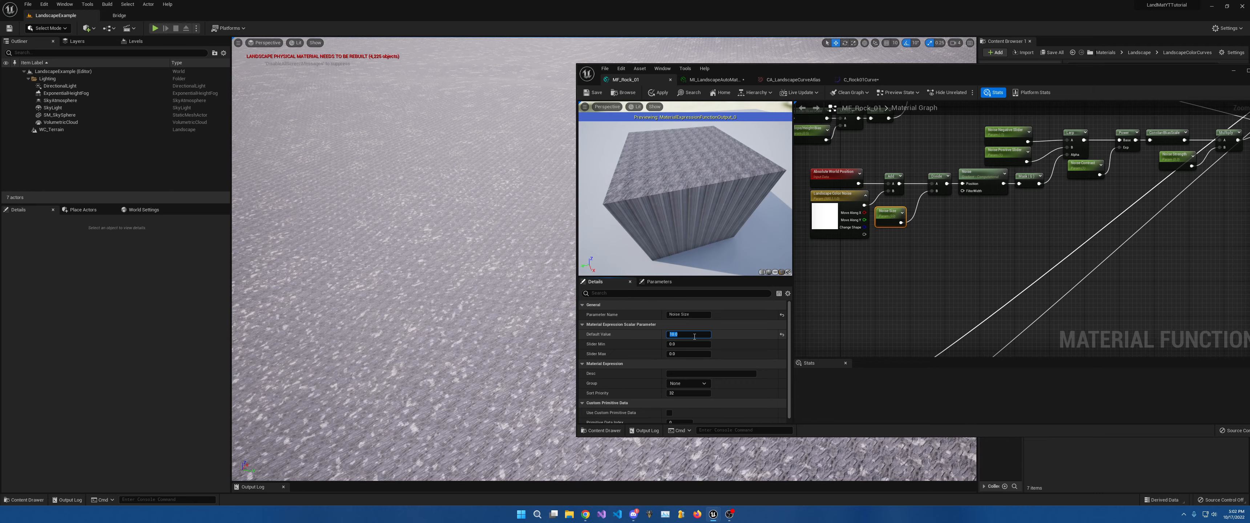
{"action": "key", "text": "Return"}
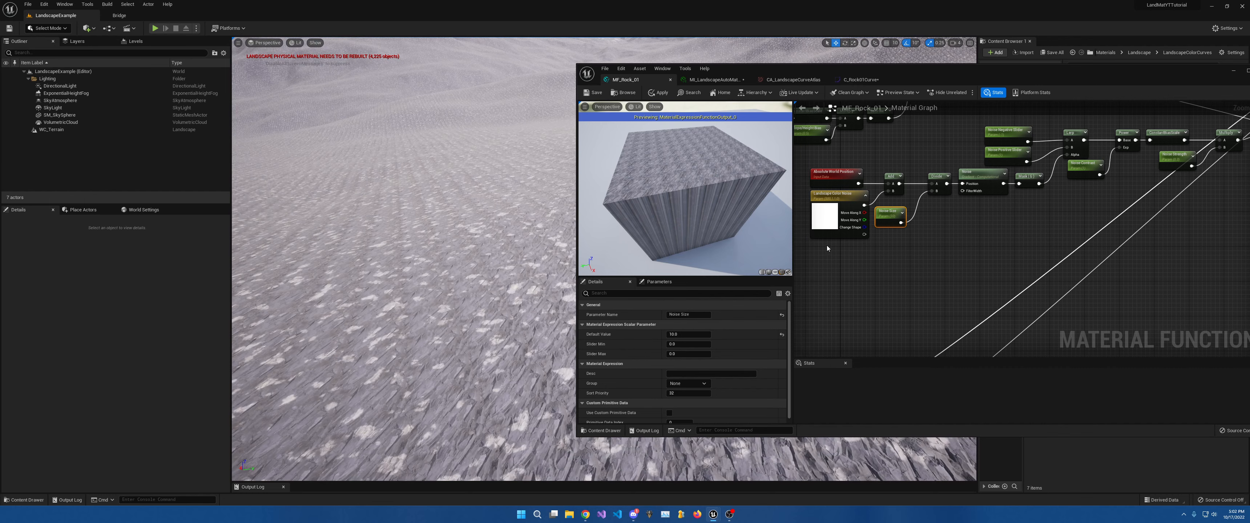
Try 2 as the Noise Positive Slider's default value, inspect the landscape near and far, and return the value to 1.
{"action": "right_click_drag", "start_coordinate": [917, 267], "coordinate": [909, 318]}
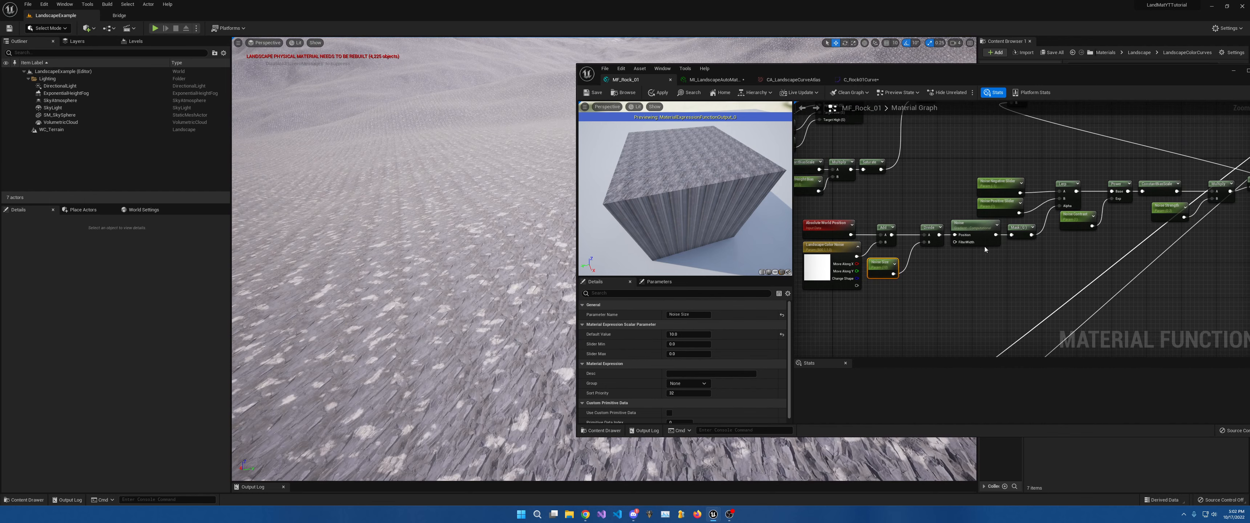
{"action": "left_click", "coordinate": [1002, 209]}
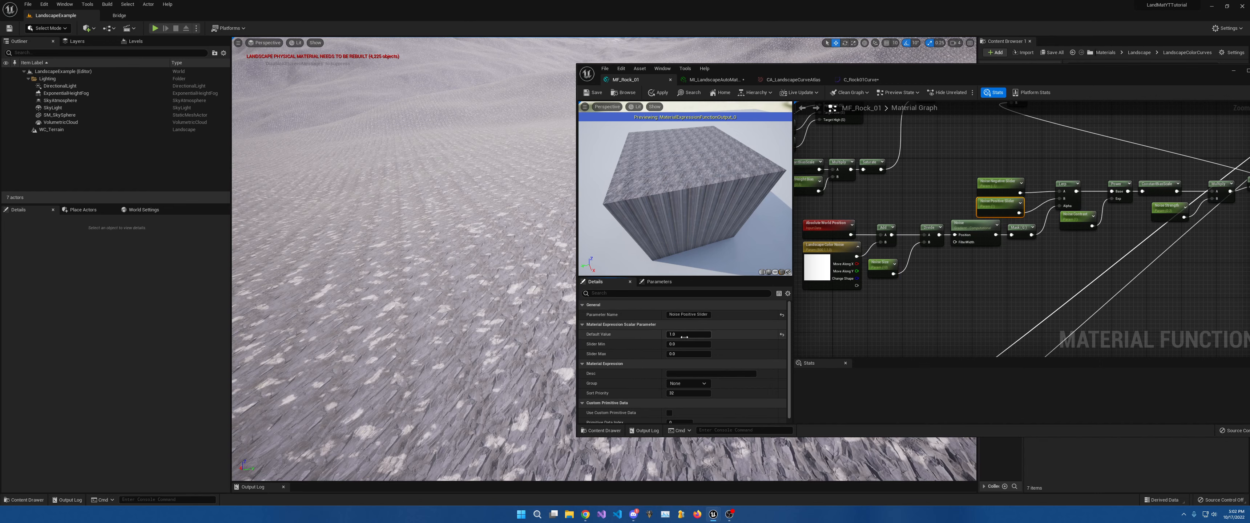
{"action": "type", "text": "2"}
{"action": "key", "text": "Return"}
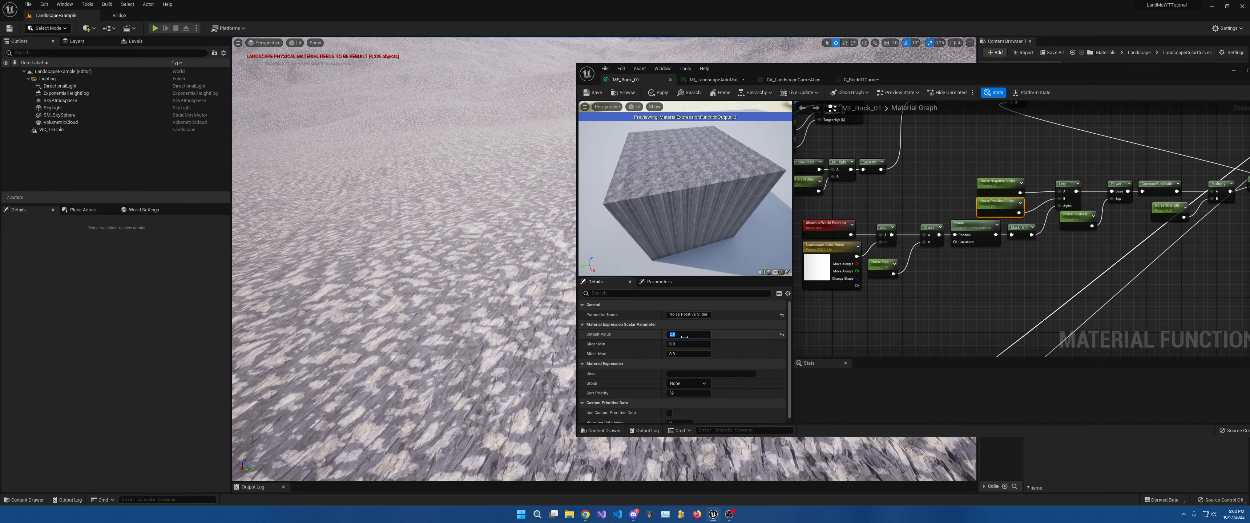
{"action": "right_click_drag", "start_coordinate": [490, 291], "coordinate": [460, 243]}
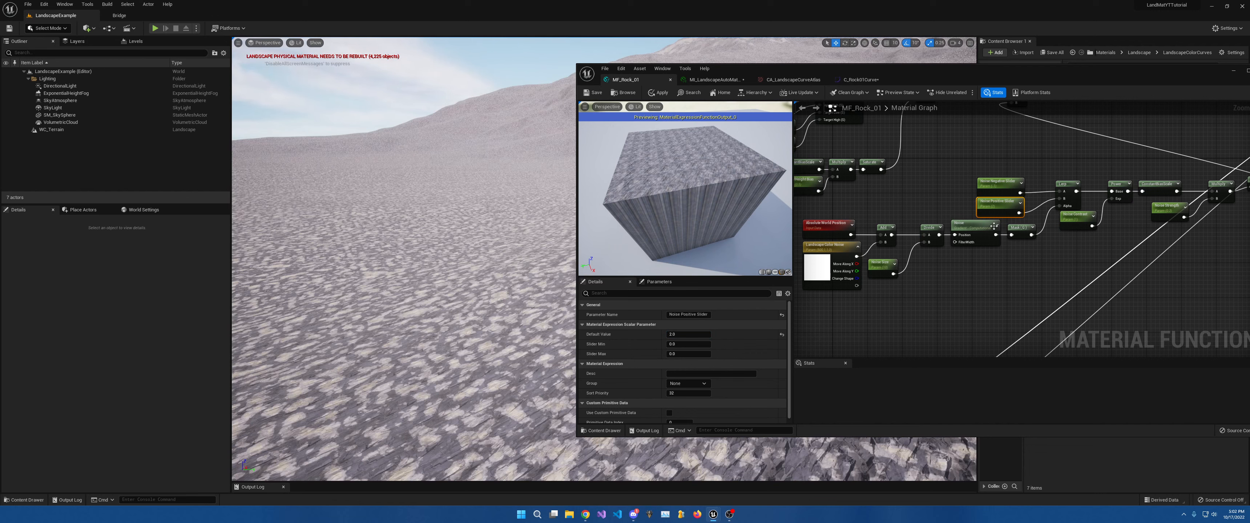
{"action": "right_click_drag", "start_coordinate": [420, 176], "coordinate": [473, 179]}
{"action": "right_click_drag", "start_coordinate": [439, 134], "coordinate": [439, 204]}
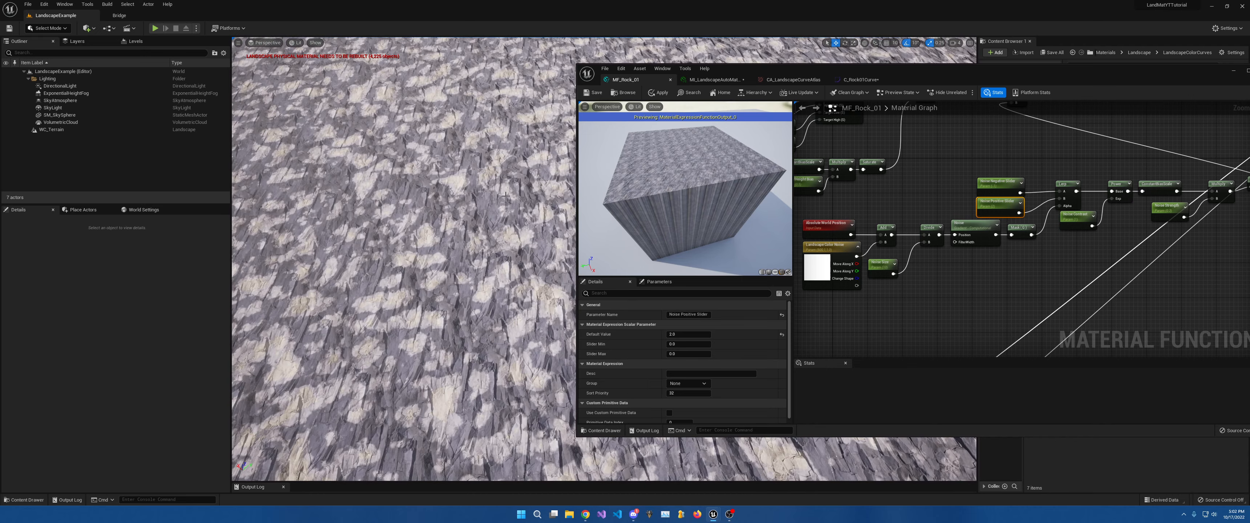
{"action": "key", "text": "s"}
{"action": "right_click_drag", "start_coordinate": [478, 148], "coordinate": [477, 103]}
{"action": "key", "text": "s"}
{"action": "key", "text": "s"}
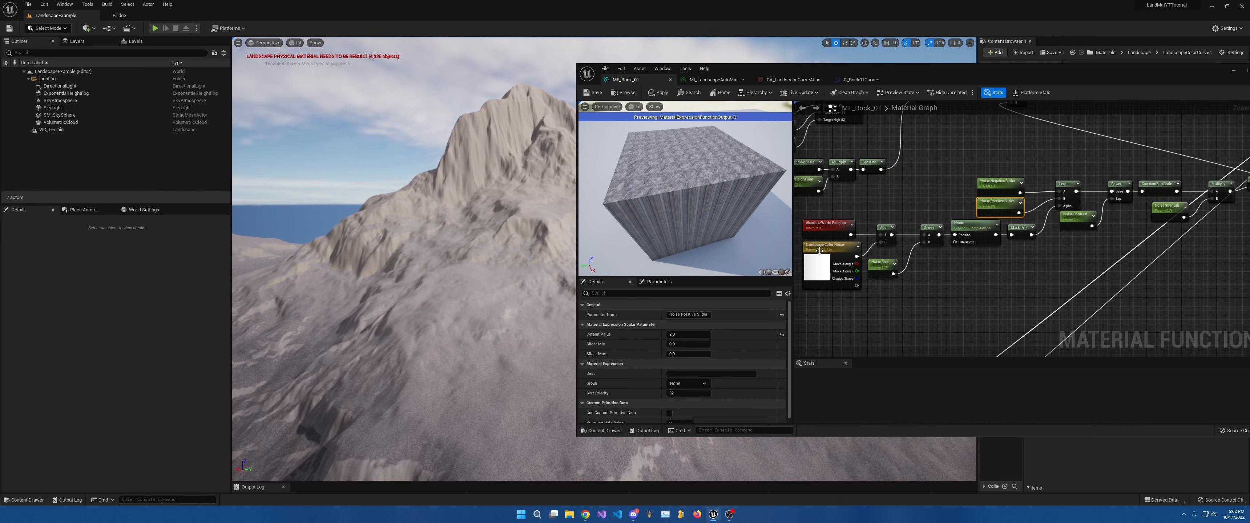
{"action": "left_click", "coordinate": [678, 334]}
{"action": "type", "text": "1"}
{"action": "key", "text": "Return"}
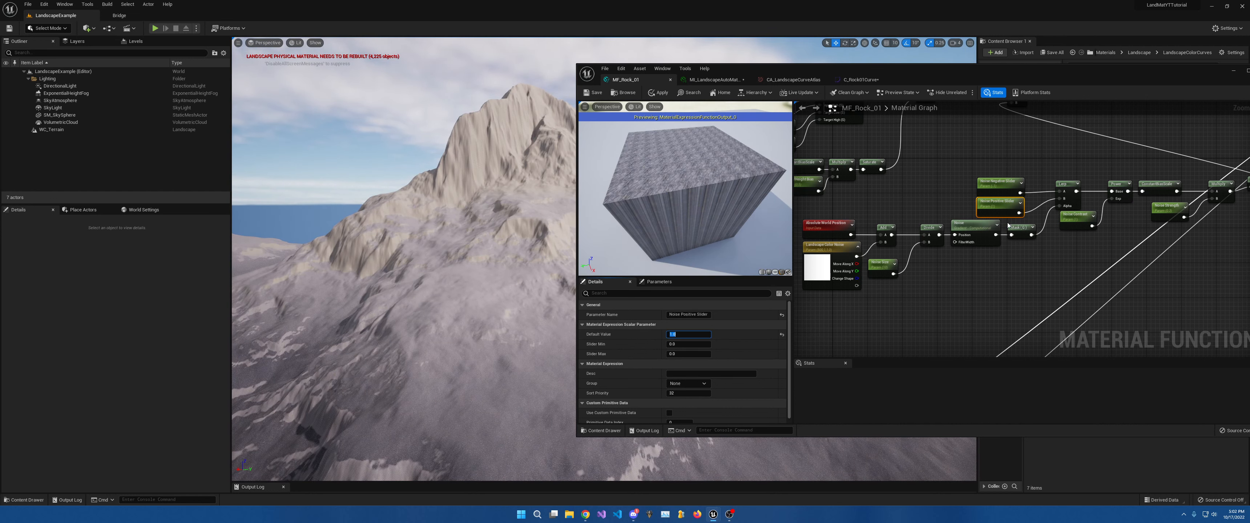
Set the Noise Size parameter's default value to 500 and look over the landscape from farther away.
{"action": "left_click", "coordinate": [881, 267]}
{"action": "left_click", "coordinate": [677, 335]}
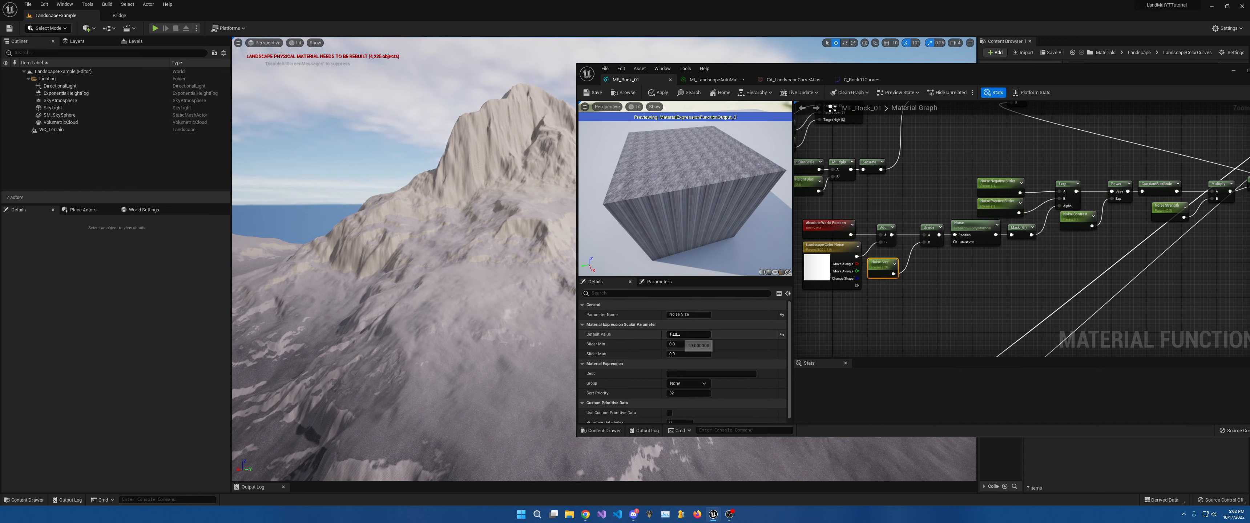
{"action": "type", "text": "500"}
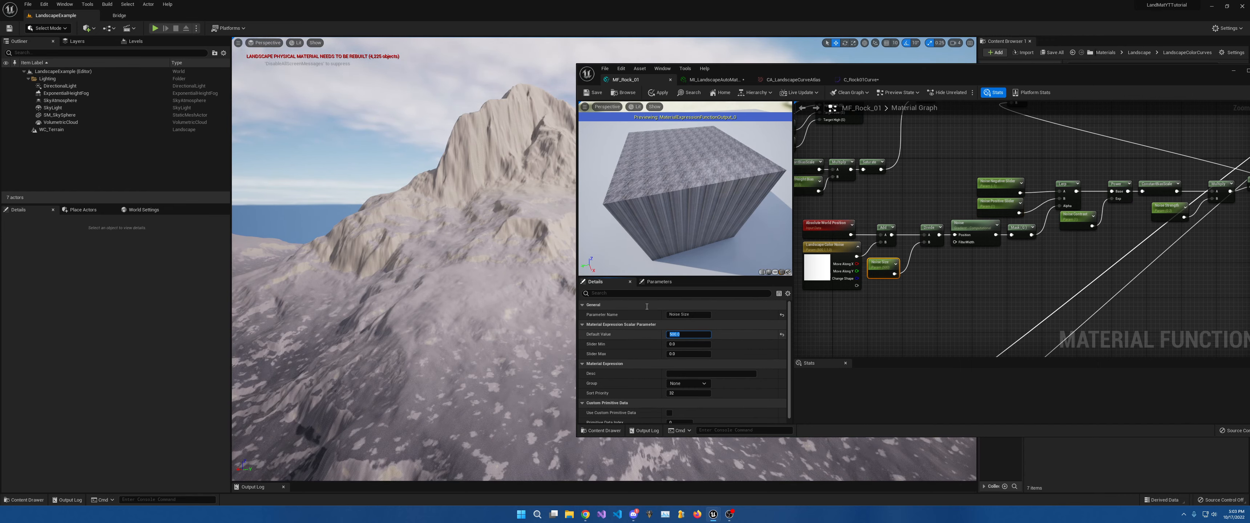
{"action": "key", "text": "Return"}
{"action": "key", "text": "s"}
{"action": "right_click_drag", "start_coordinate": [403, 272], "coordinate": [444, 265]}
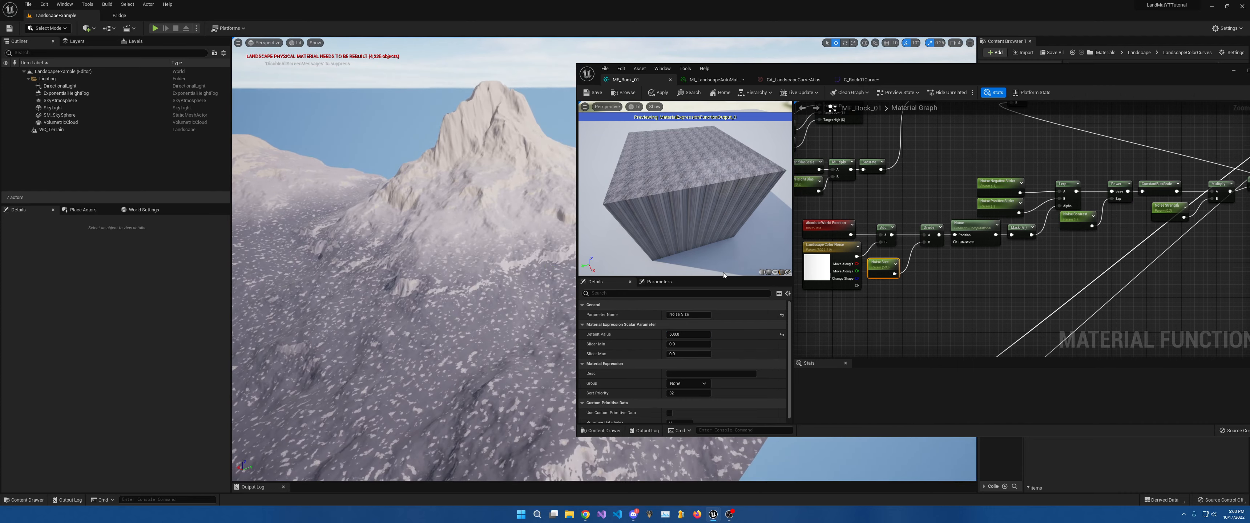
Maximize the MF_Rock_01 editor window and review the rock color, mask and noise branches of the node graph.
{"action": "double_click", "coordinate": [976, 69]}
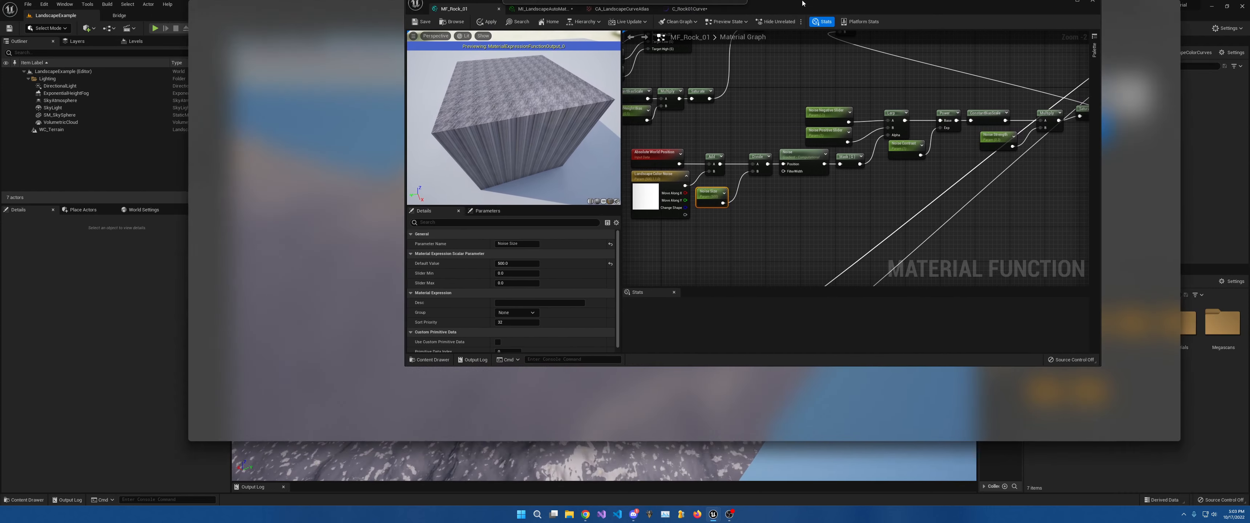
{"action": "scroll", "coordinate": [874, 209], "scroll_direction": "down", "scroll_amount": 4}
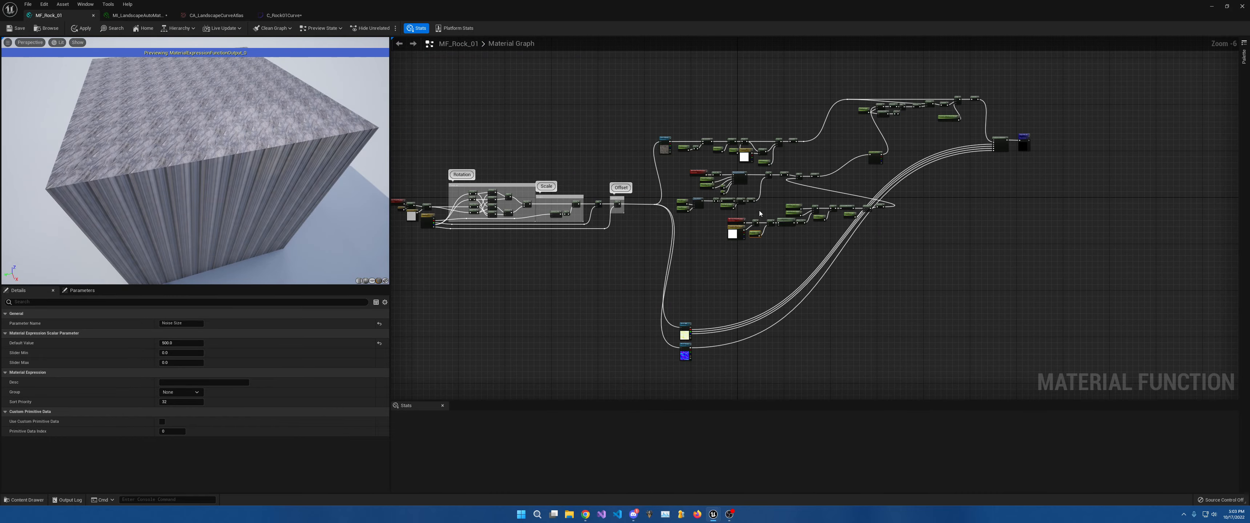
{"action": "right_click_drag", "start_coordinate": [788, 195], "coordinate": [771, 215]}
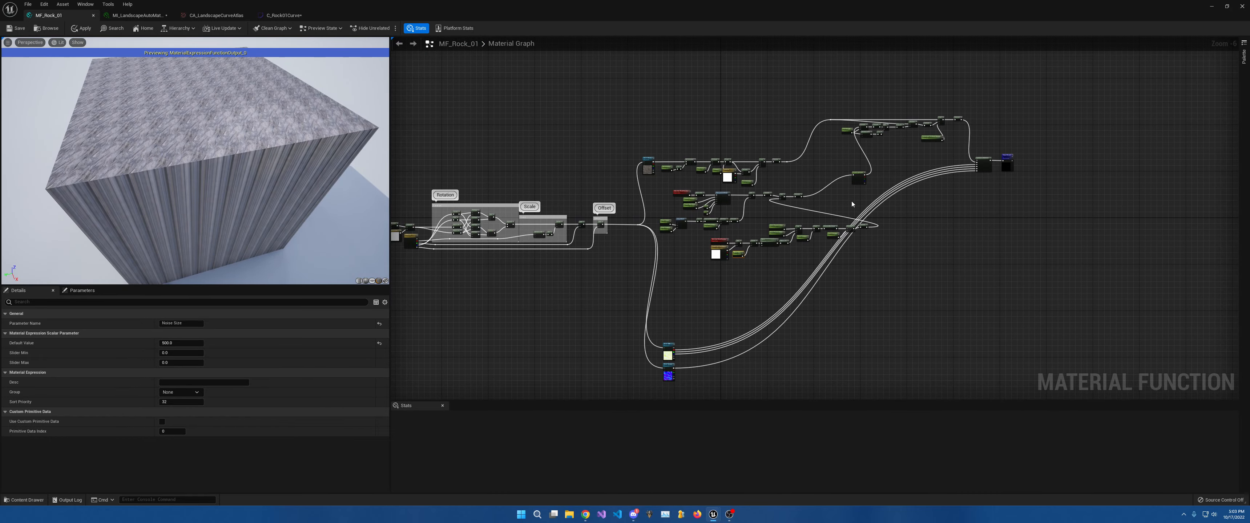
{"action": "scroll", "coordinate": [681, 169], "scroll_direction": "up", "scroll_amount": 4}
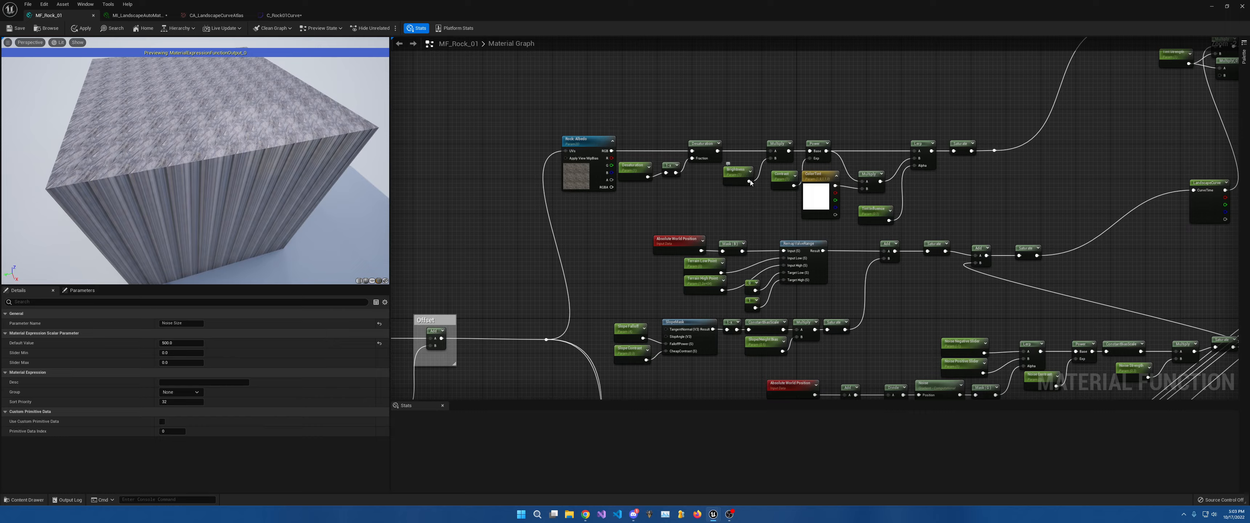
Enclose the rock texture's desaturation, brightness, contrast and tint nodes in a comment titled Texture Color Control.
{"action": "right_click_drag", "start_coordinate": [754, 179], "coordinate": [704, 204]}
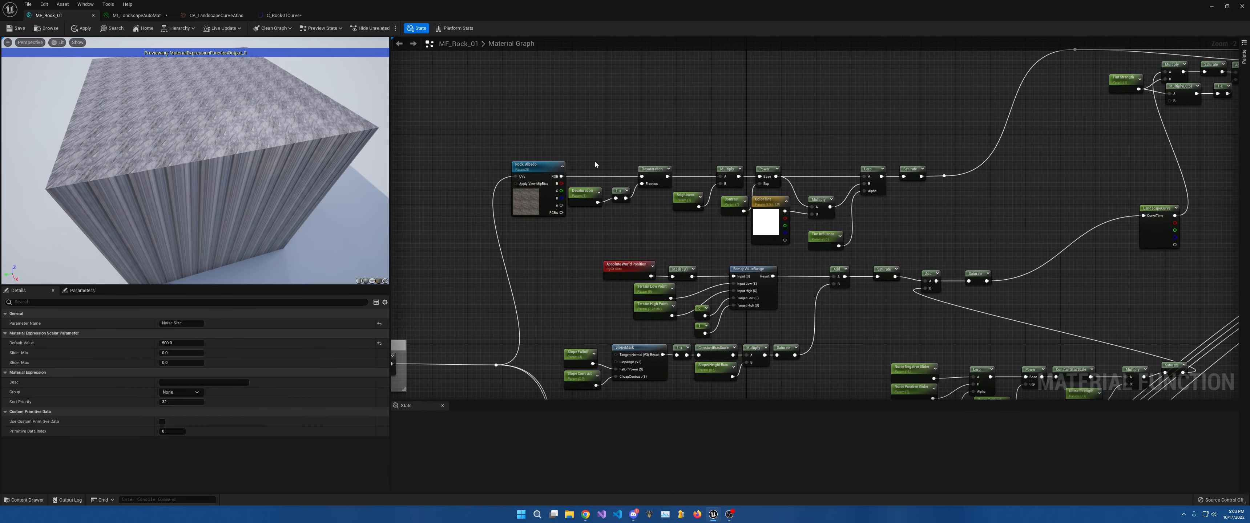
{"action": "left_click_drag", "start_coordinate": [524, 144], "coordinate": [910, 250]}
{"action": "left_click_drag", "start_coordinate": [586, 157], "coordinate": [957, 251]}
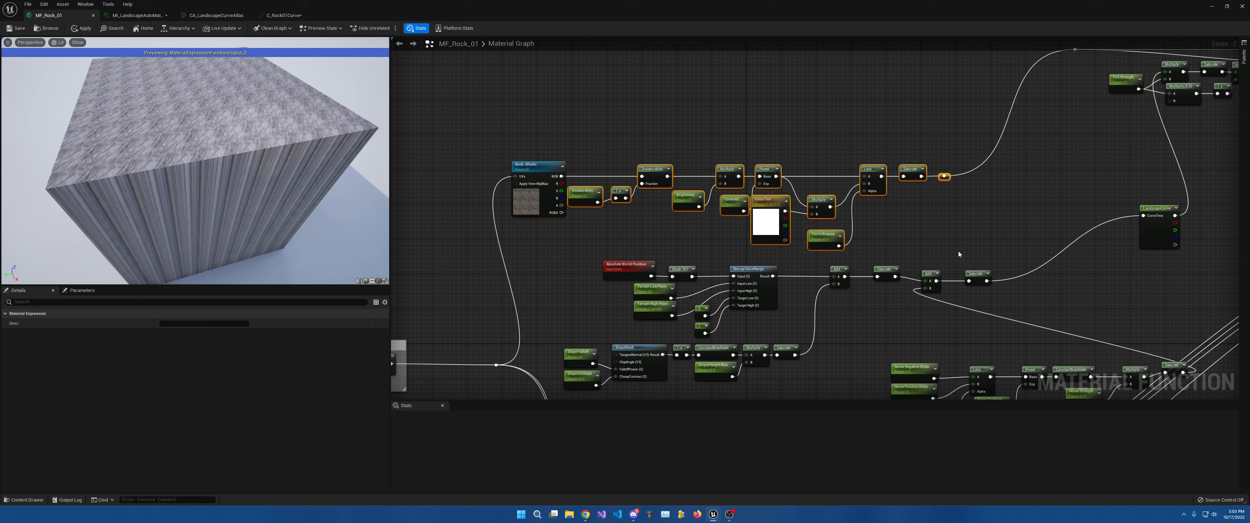
{"action": "type", "text": "c"}
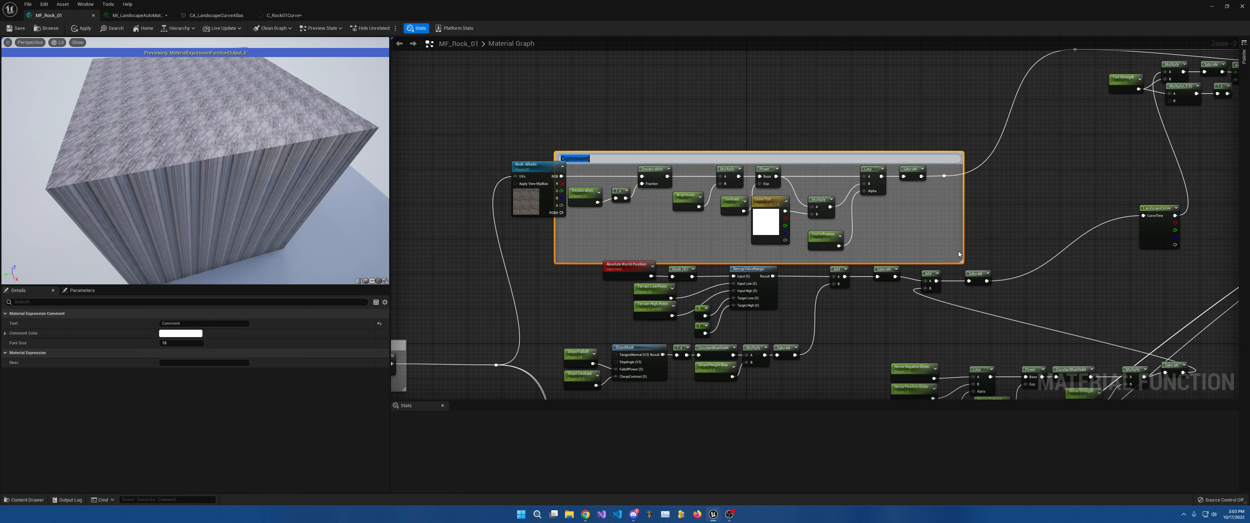
{"action": "type", "text": "Color Control"}
{"action": "key", "text": "Return"}
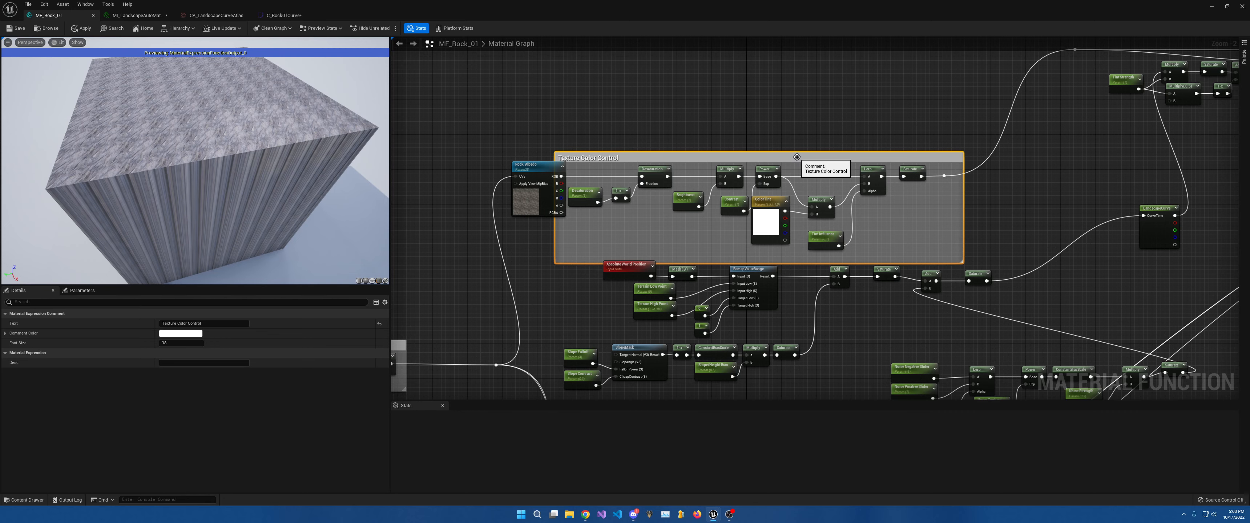
Move the Texture Color Control comment group higher in the graph and place the Rock Albedo texture node below it, outside the group.
{"action": "left_click_drag", "start_coordinate": [781, 175], "coordinate": [822, 97]}
{"action": "left_click_drag", "start_coordinate": [669, 188], "coordinate": [628, 254]}
{"action": "right_click_drag", "start_coordinate": [849, 73], "coordinate": [843, 183]}
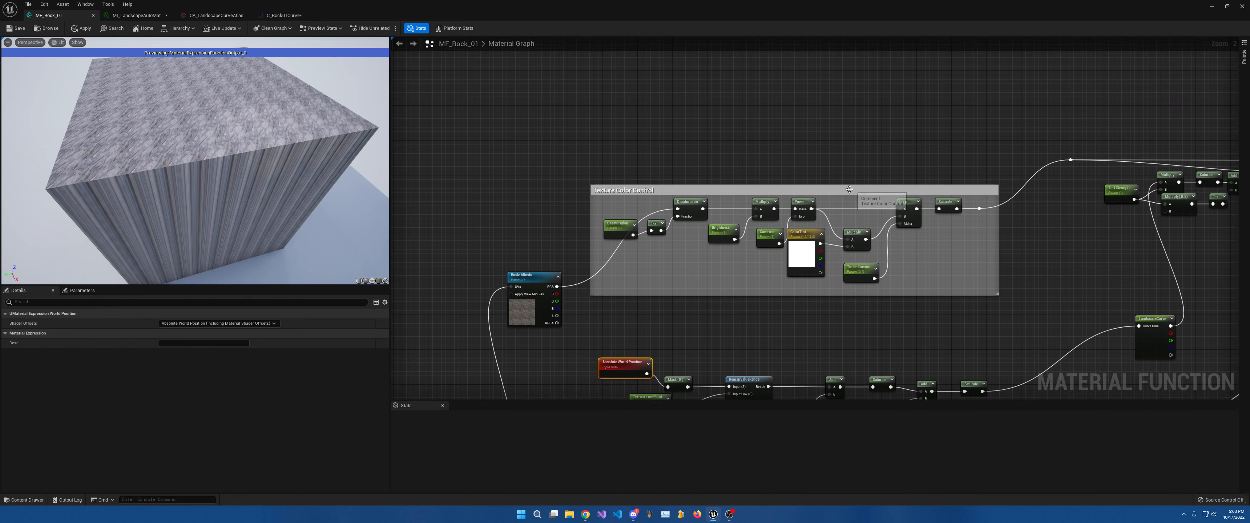
{"action": "left_click_drag", "start_coordinate": [849, 193], "coordinate": [834, 140]}
{"action": "right_click_drag", "start_coordinate": [989, 190], "coordinate": [879, 165]}
{"action": "scroll", "coordinate": [879, 165], "scroll_direction": "down", "scroll_amount": 2}
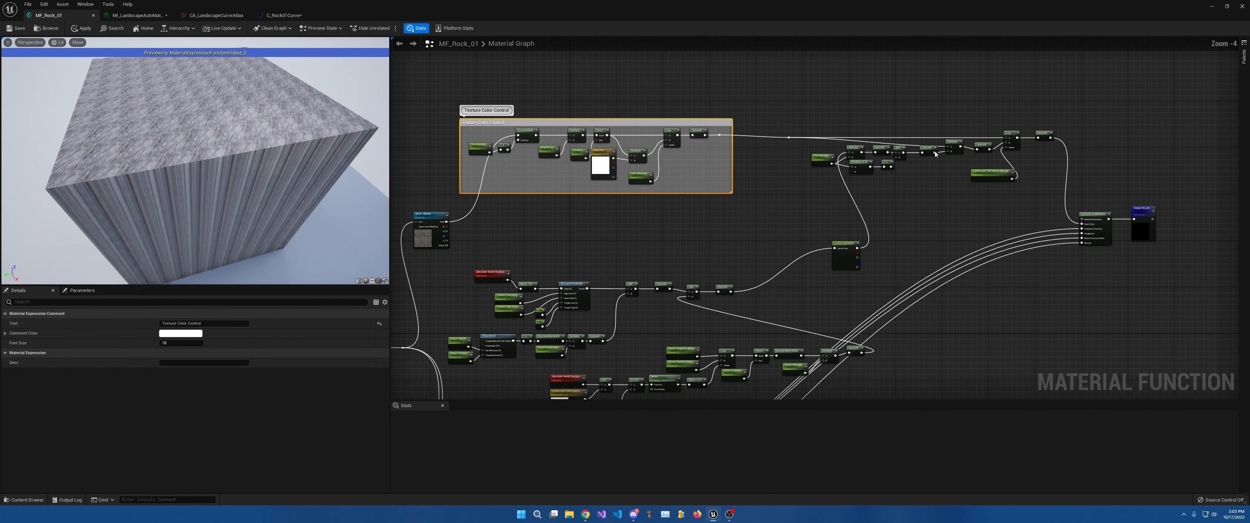
Move the material attributes node and the function output farther from the tint nodes to make room in the graph.
{"action": "left_click_drag", "start_coordinate": [797, 115], "coordinate": [1034, 273]}
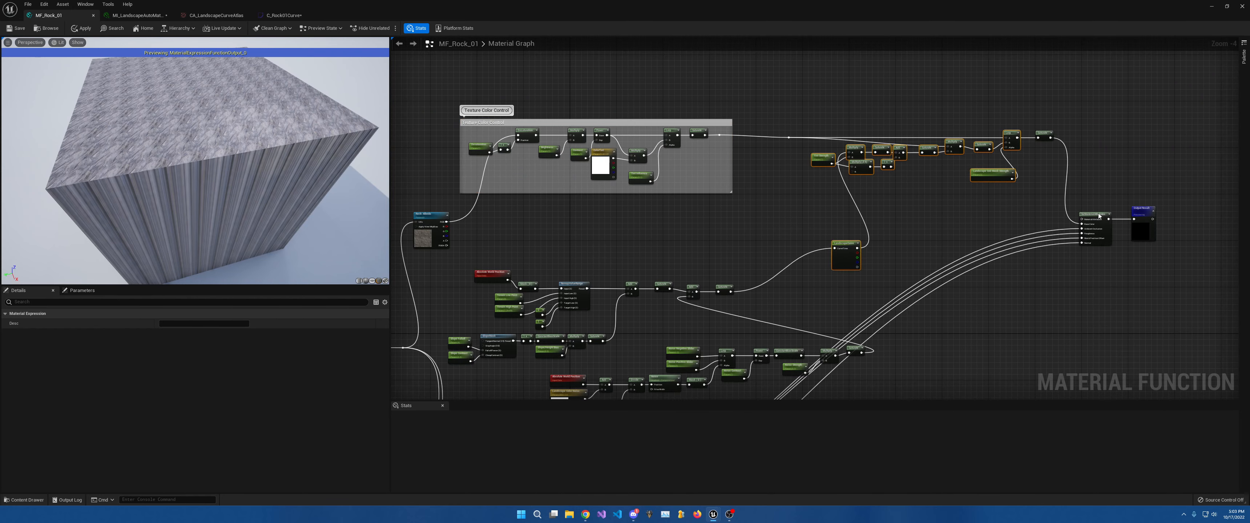
{"action": "right_click_drag", "start_coordinate": [1098, 184], "coordinate": [899, 163]}
{"action": "left_click_drag", "start_coordinate": [899, 164], "coordinate": [1144, 211]}
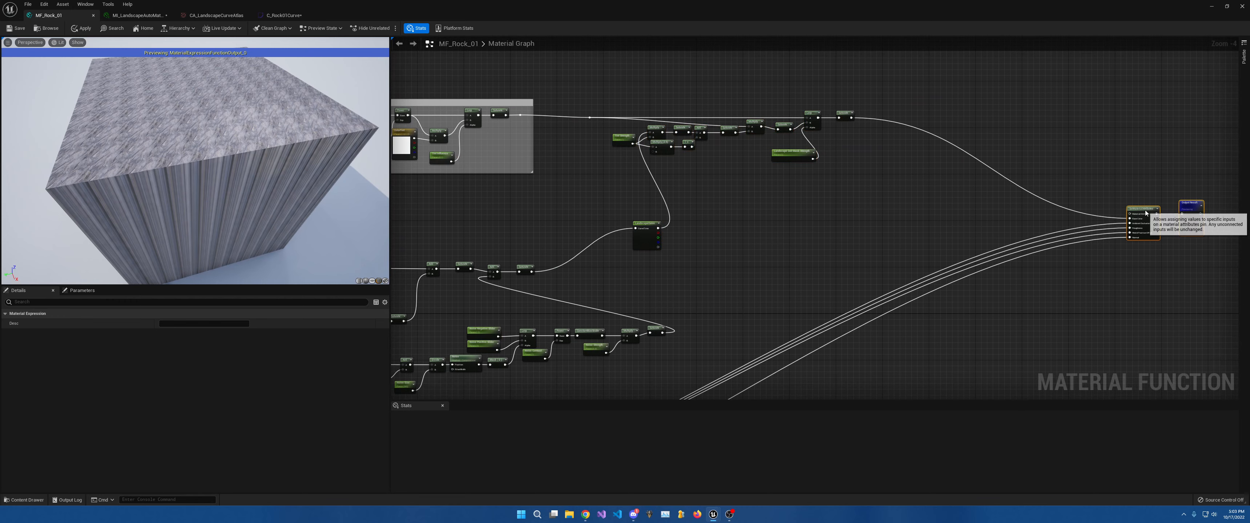
Move the height and slope mask nodes next to the landscape curve node and place the noise node chain directly beneath them.
{"action": "right_click_drag", "start_coordinate": [777, 256], "coordinate": [979, 182]}
{"action": "left_click_drag", "start_coordinate": [619, 130], "coordinate": [915, 218]}
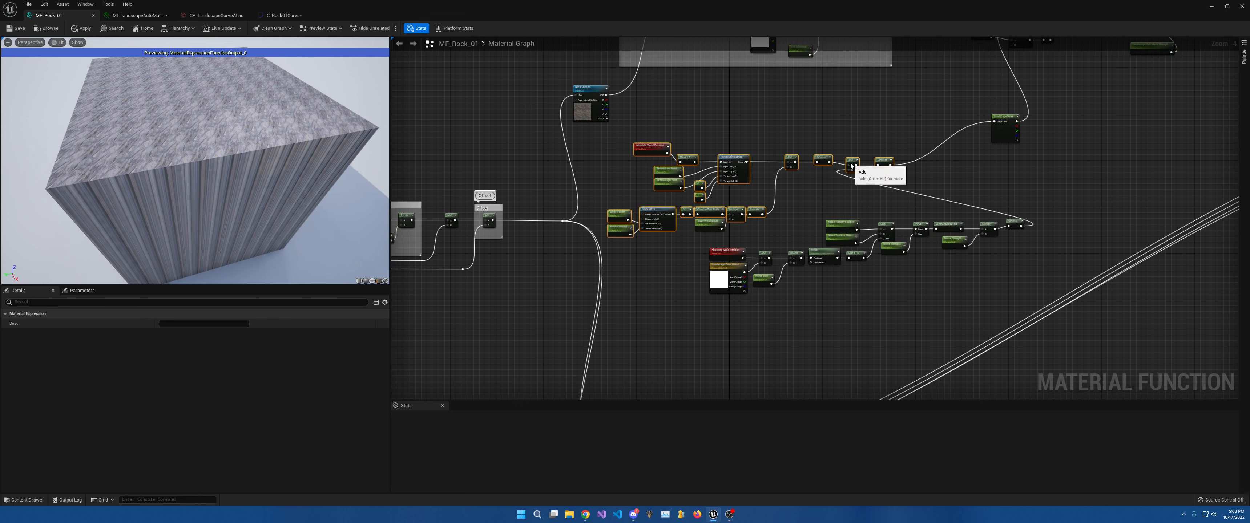
{"action": "left_click_drag", "start_coordinate": [857, 165], "coordinate": [953, 117]}
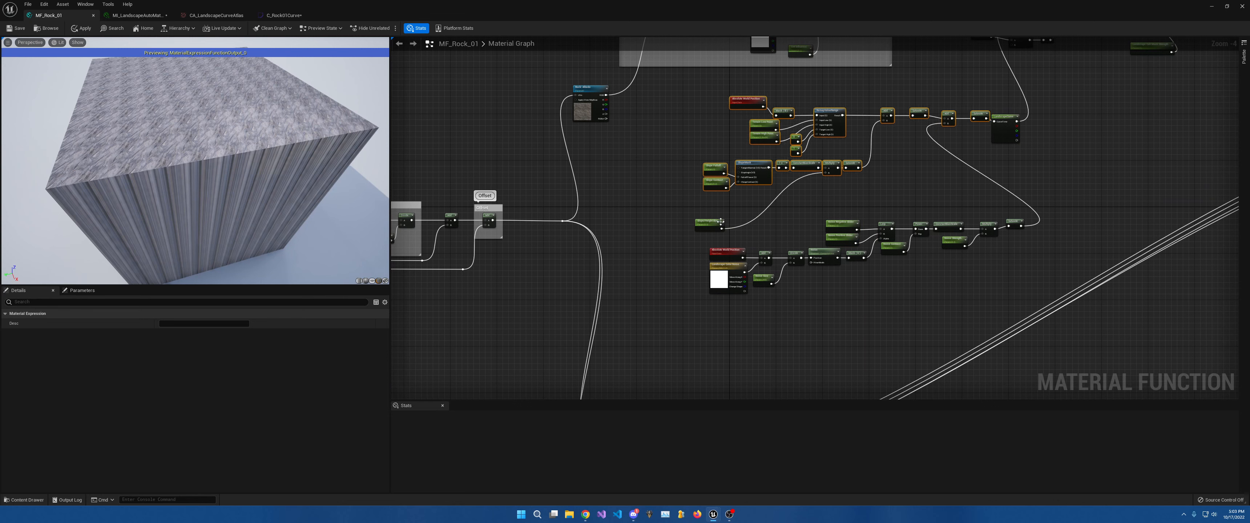
{"action": "left_click_drag", "start_coordinate": [712, 226], "coordinate": [1006, 287]}
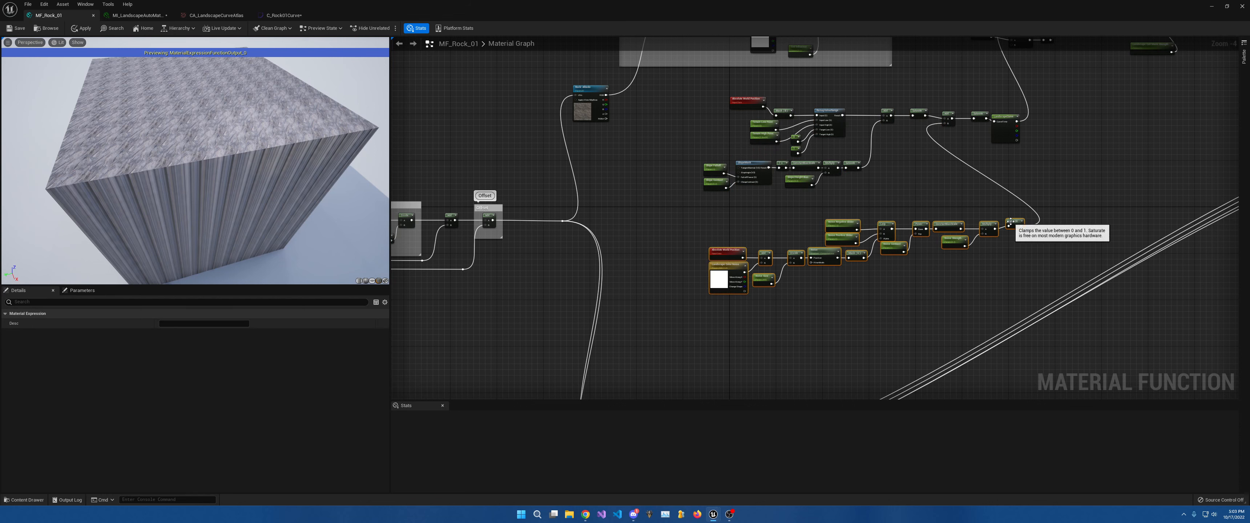
{"action": "left_click_drag", "start_coordinate": [1008, 223], "coordinate": [912, 199]}
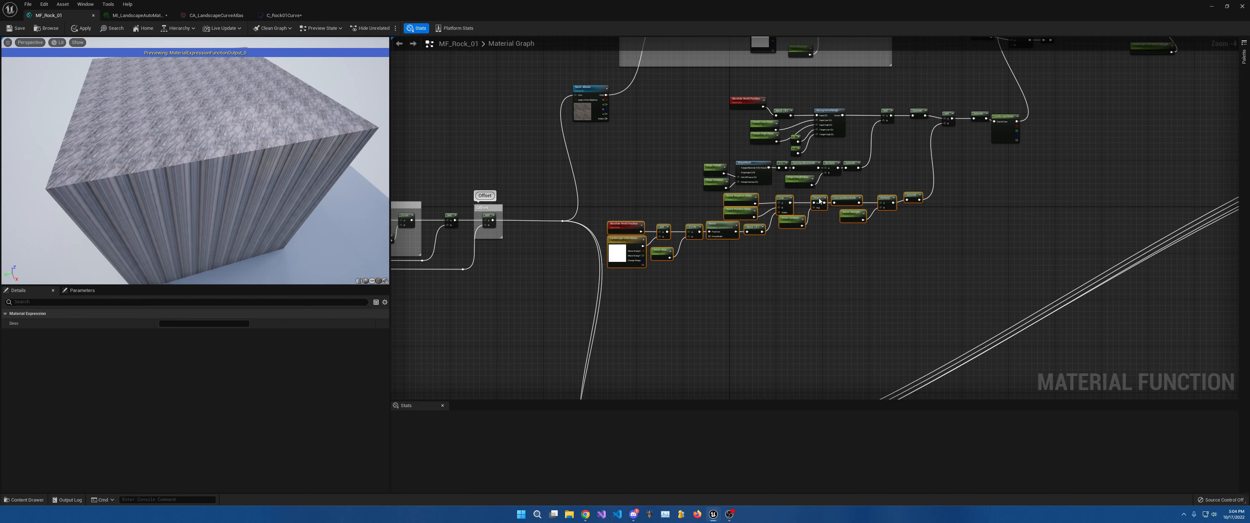
{"action": "left_click_drag", "start_coordinate": [819, 199], "coordinate": [833, 195]}
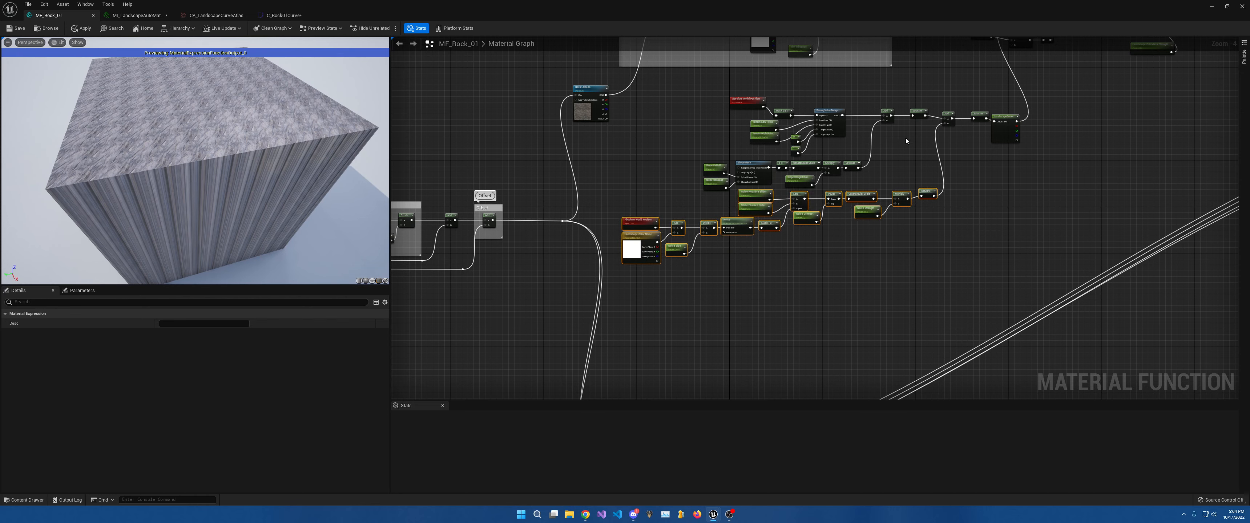
Align the final Add, Saturate and curve nodes with the mask chain, and place the tint-strength blending nodes directly after the curve node.
{"action": "right_click_drag", "start_coordinate": [906, 138], "coordinate": [848, 193]}
{"action": "left_click_drag", "start_coordinate": [894, 146], "coordinate": [962, 189]}
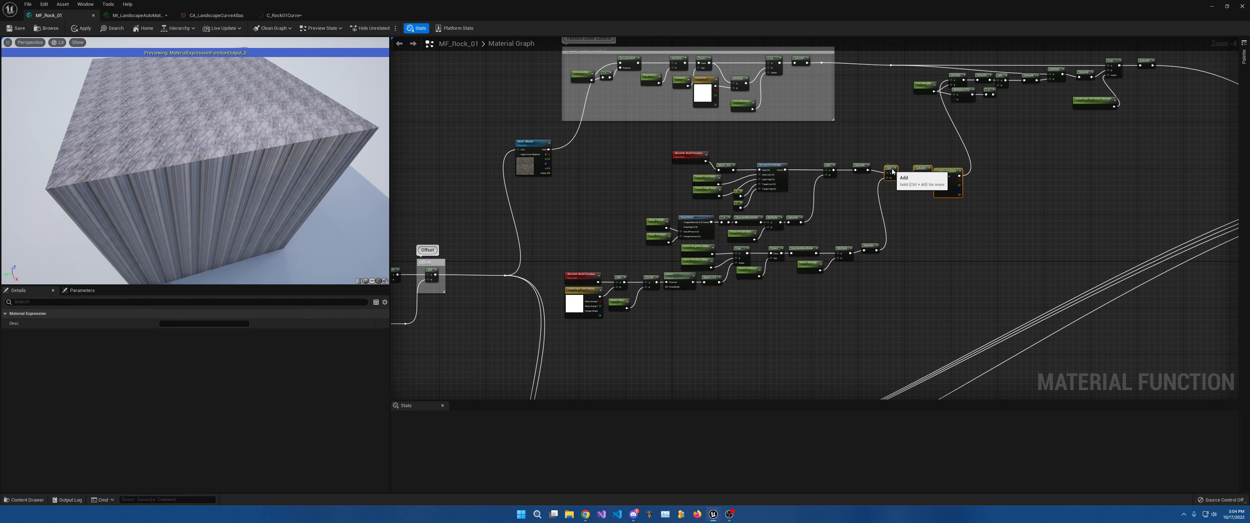
{"action": "left_click_drag", "start_coordinate": [891, 169], "coordinate": [892, 166]}
{"action": "right_click_drag", "start_coordinate": [679, 153], "coordinate": [649, 169]}
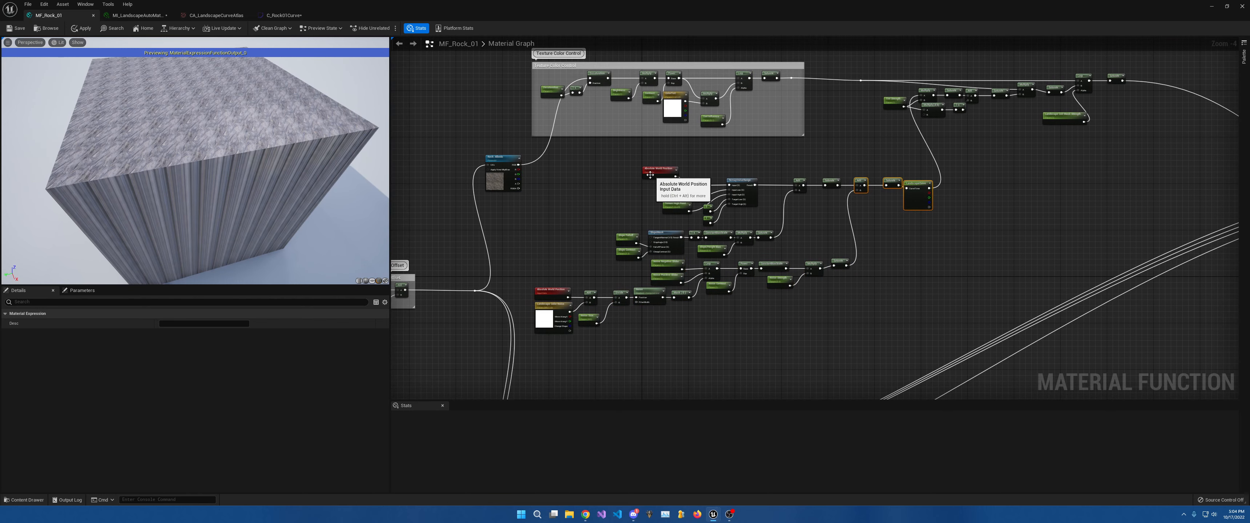
{"action": "right_click_drag", "start_coordinate": [746, 250], "coordinate": [738, 284]}
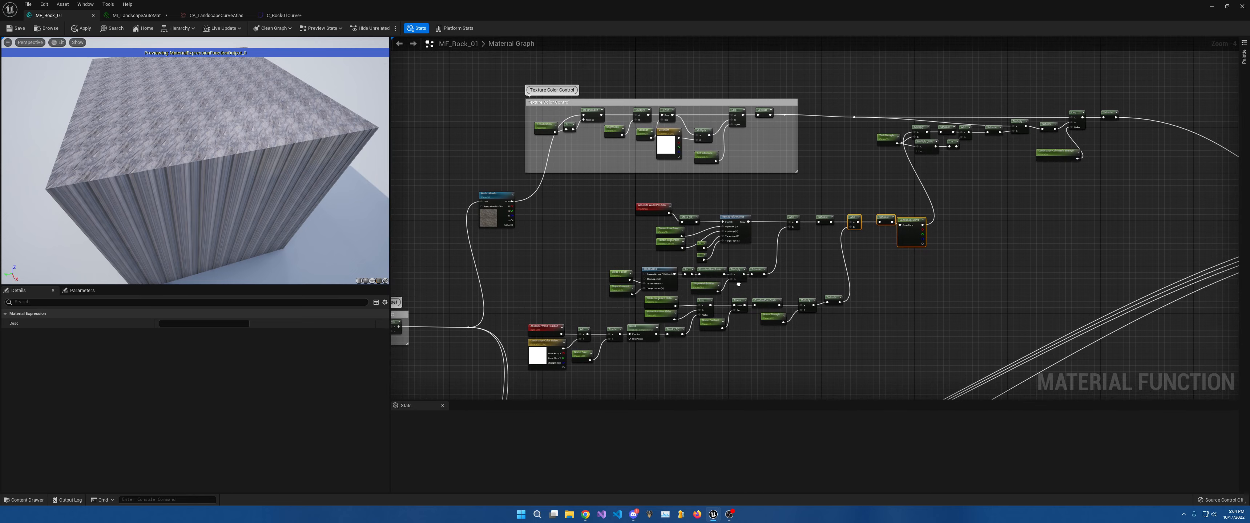
{"action": "right_click_drag", "start_coordinate": [647, 277], "coordinate": [404, 299]}
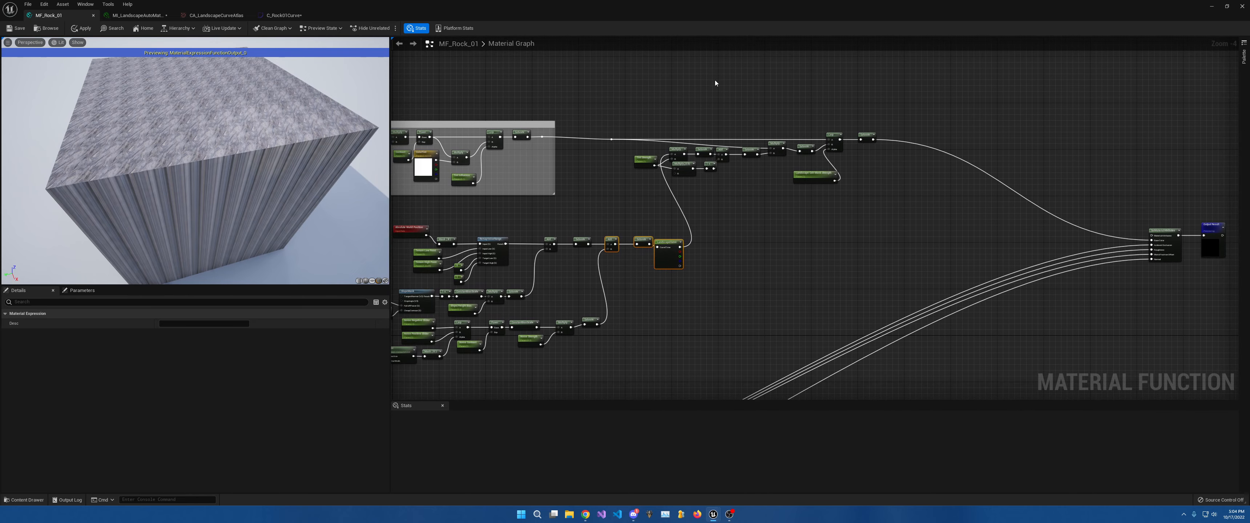
{"action": "left_click_drag", "start_coordinate": [628, 112], "coordinate": [905, 194]}
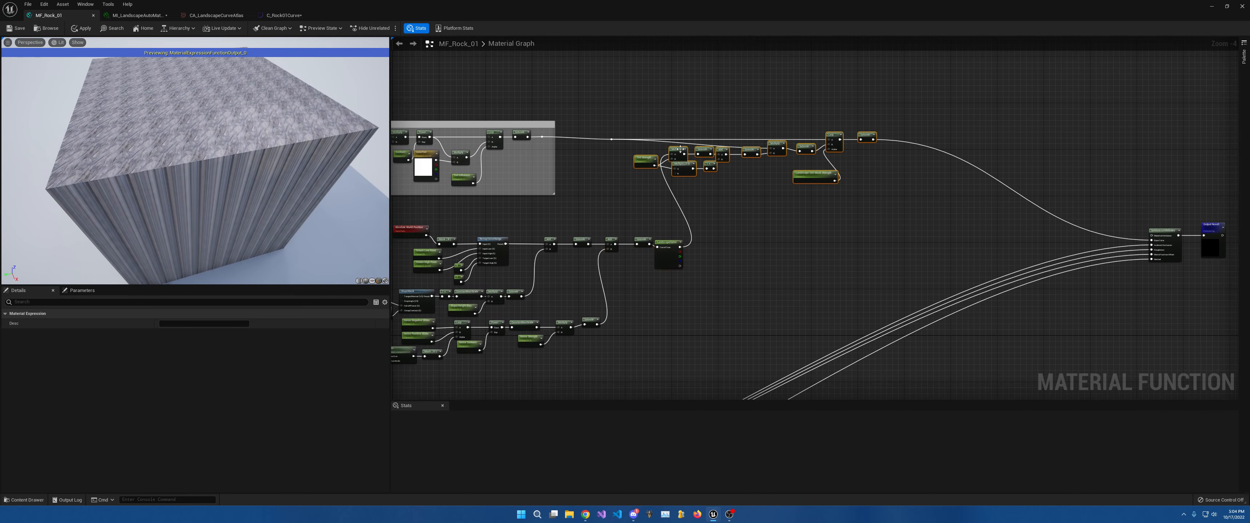
{"action": "left_click_drag", "start_coordinate": [680, 149], "coordinate": [744, 250]}
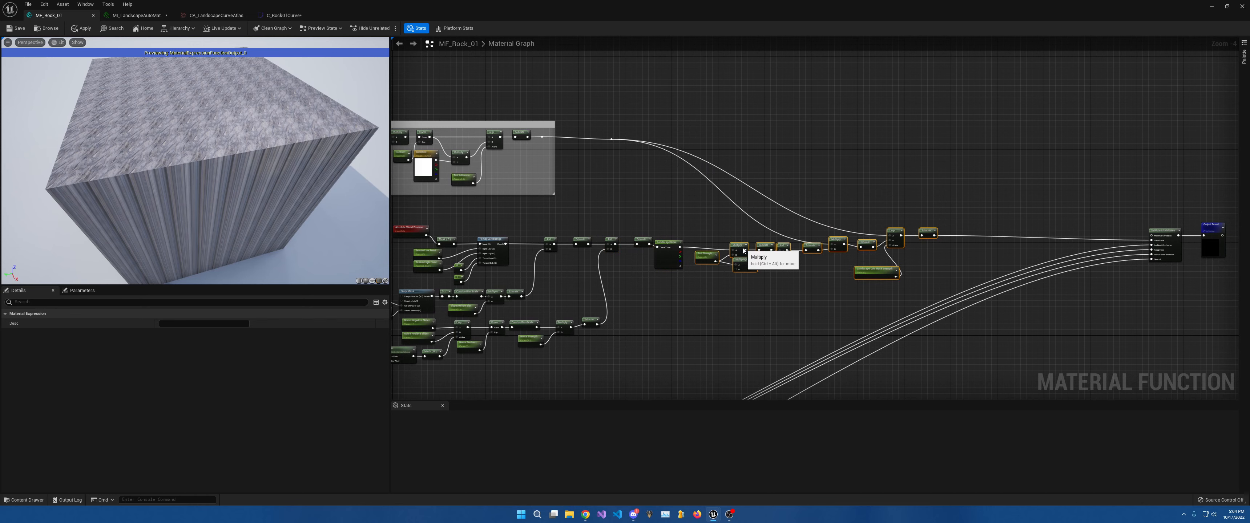
Enclose the height, slope, noise, curve and blending nodes in a comment titled Landscape Color Control.
{"action": "scroll", "coordinate": [849, 221], "scroll_direction": "down", "scroll_amount": 2}
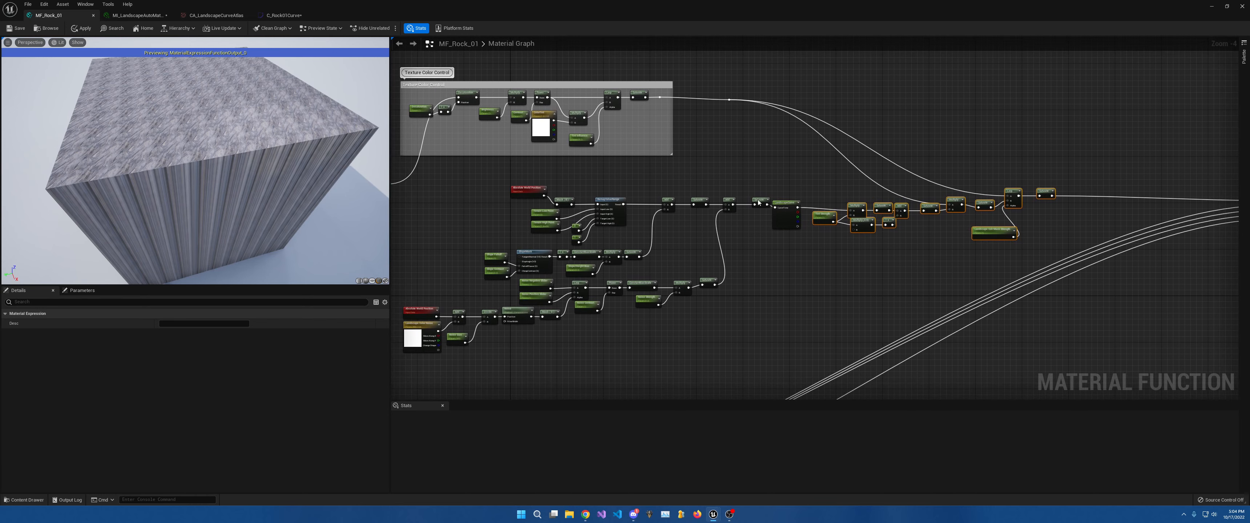
{"action": "left_click_drag", "start_coordinate": [576, 195], "coordinate": [925, 276]}
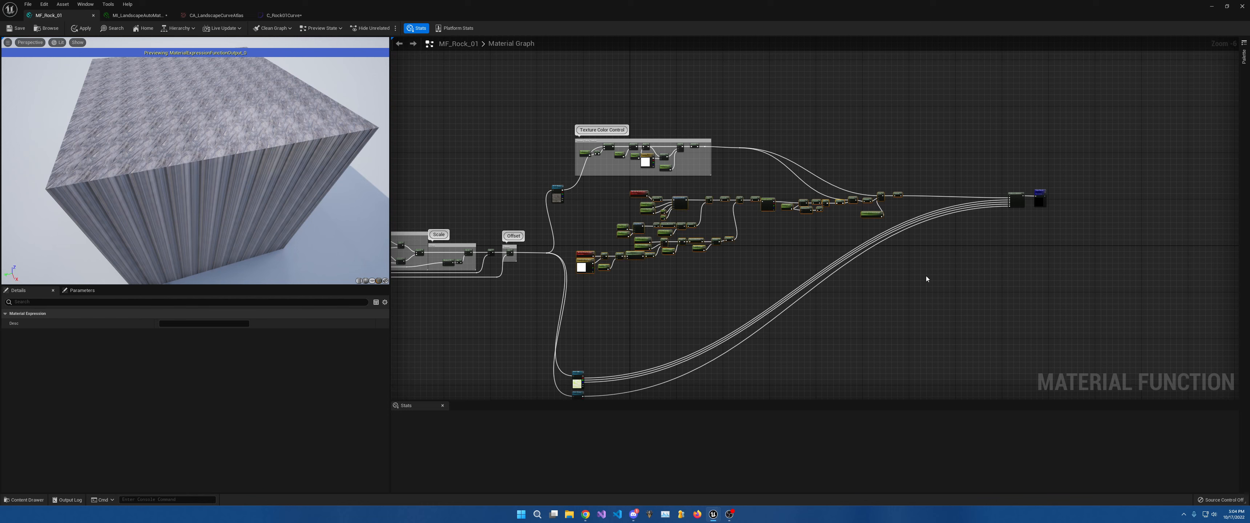
{"action": "key", "text": "c"}
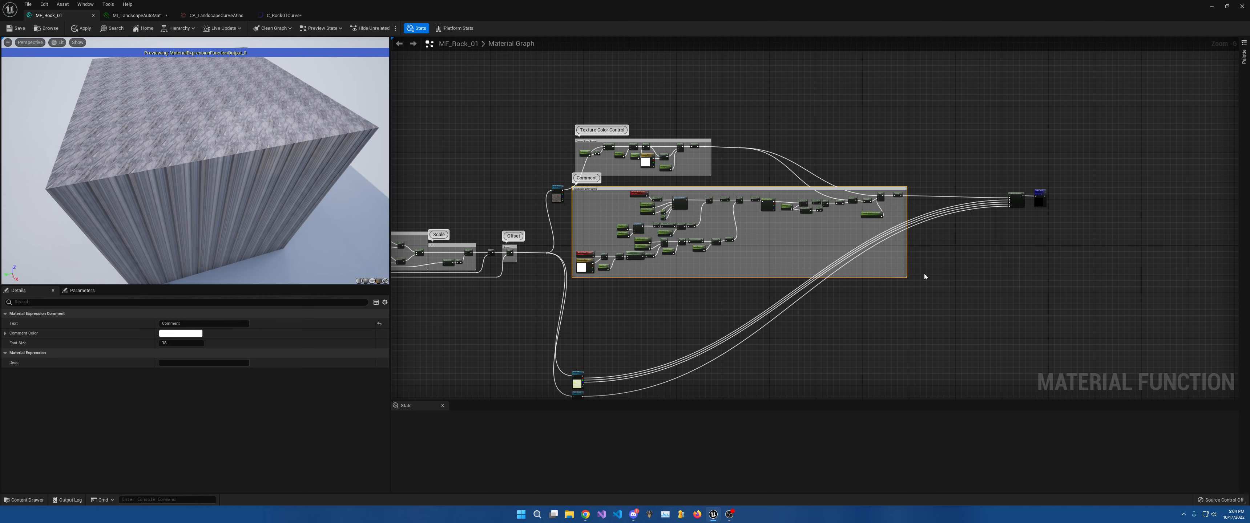
{"action": "key", "text": "Return"}
{"action": "scroll", "coordinate": [732, 250], "scroll_direction": "up", "scroll_amount": 6}
{"action": "right_click_drag", "start_coordinate": [751, 218], "coordinate": [883, 249]}
{"action": "scroll", "coordinate": [882, 248], "scroll_direction": "down", "scroll_amount": 5}
{"action": "right_click_drag", "start_coordinate": [858, 218], "coordinate": [1109, 170]}
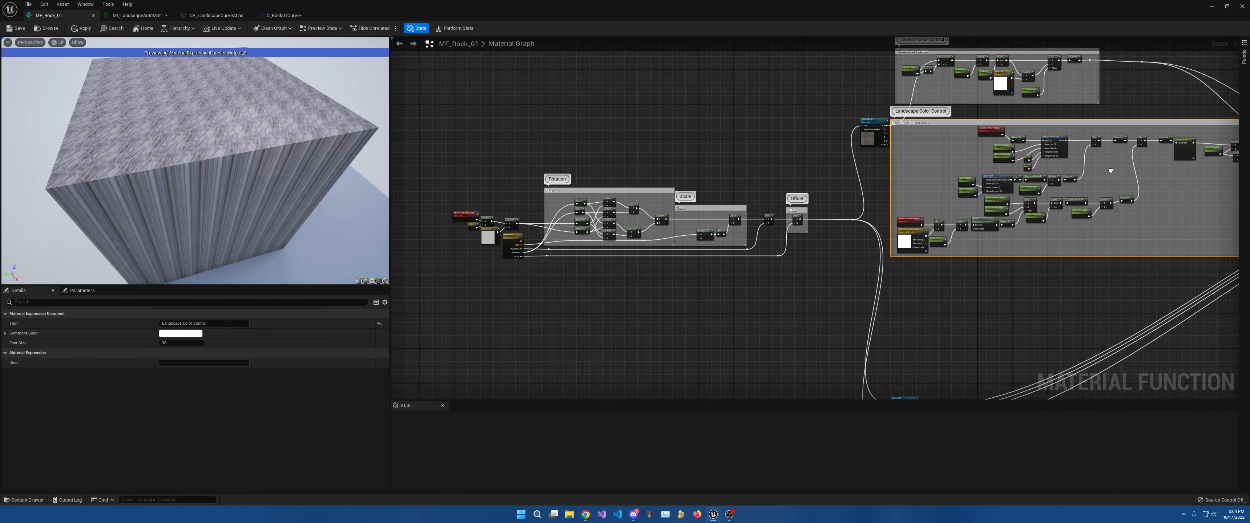
Examine the Rock Albedo node's settings and select the Desaturation, Brightness, Contrast, Color Tint and Tint Influence parameters together to check their grouping.
{"action": "left_click", "coordinate": [872, 137]}
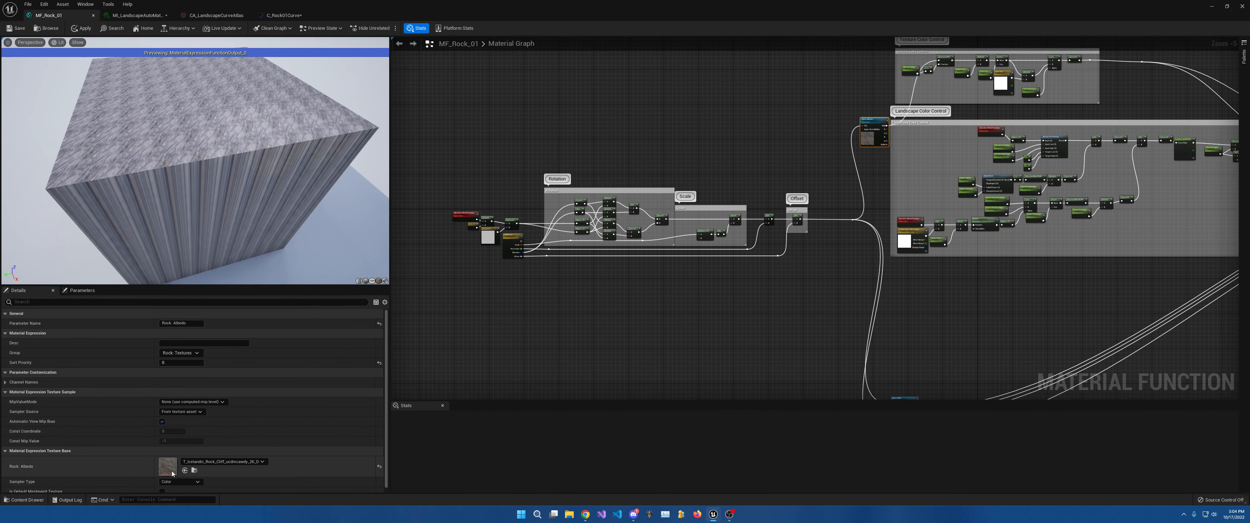
{"action": "scroll", "coordinate": [739, 230], "scroll_direction": "up", "scroll_amount": 6}
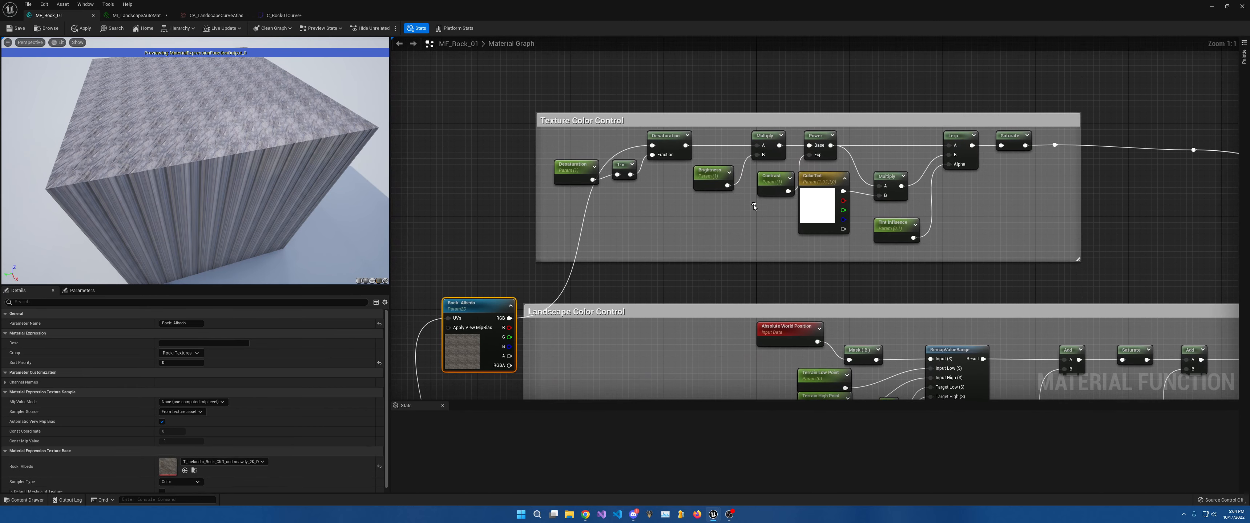
{"action": "left_click", "coordinate": [576, 168]}
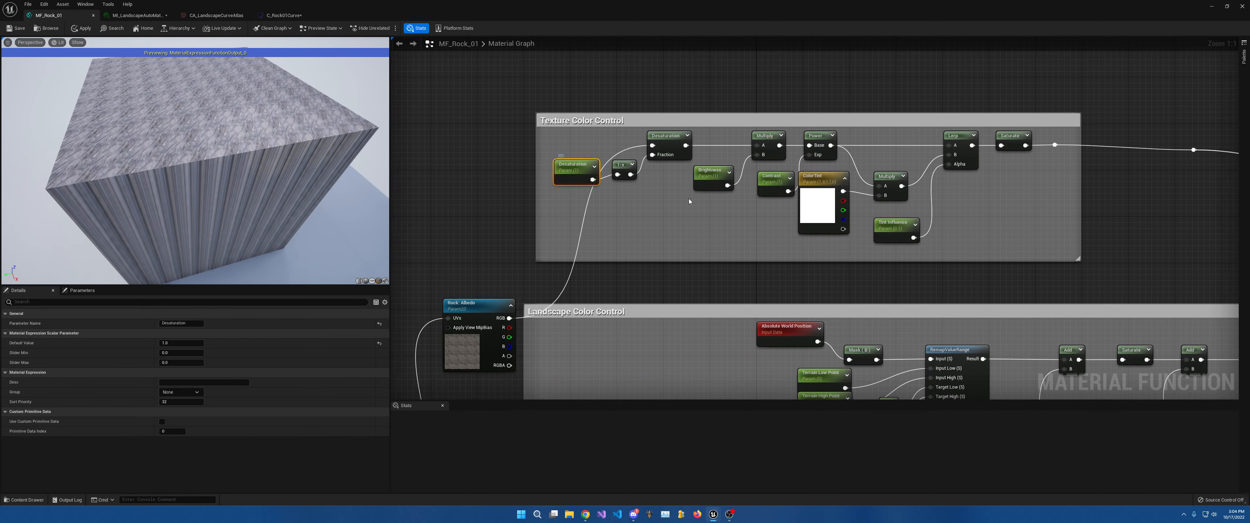
{"action": "left_click", "coordinate": [709, 170], "text": "ctrl"}
{"action": "left_click", "coordinate": [772, 180], "text": "ctrl"}
{"action": "left_click", "coordinate": [816, 184], "text": "ctrl"}
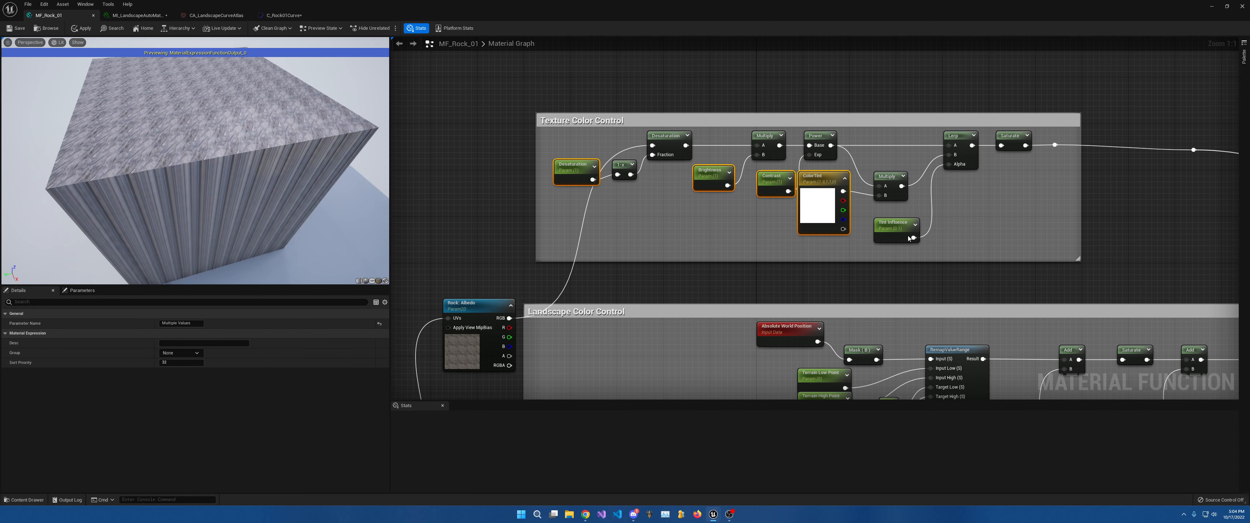
{"action": "left_click", "coordinate": [908, 238], "text": "ctrl"}
{"action": "right_click_drag", "start_coordinate": [925, 251], "coordinate": [859, 212]}
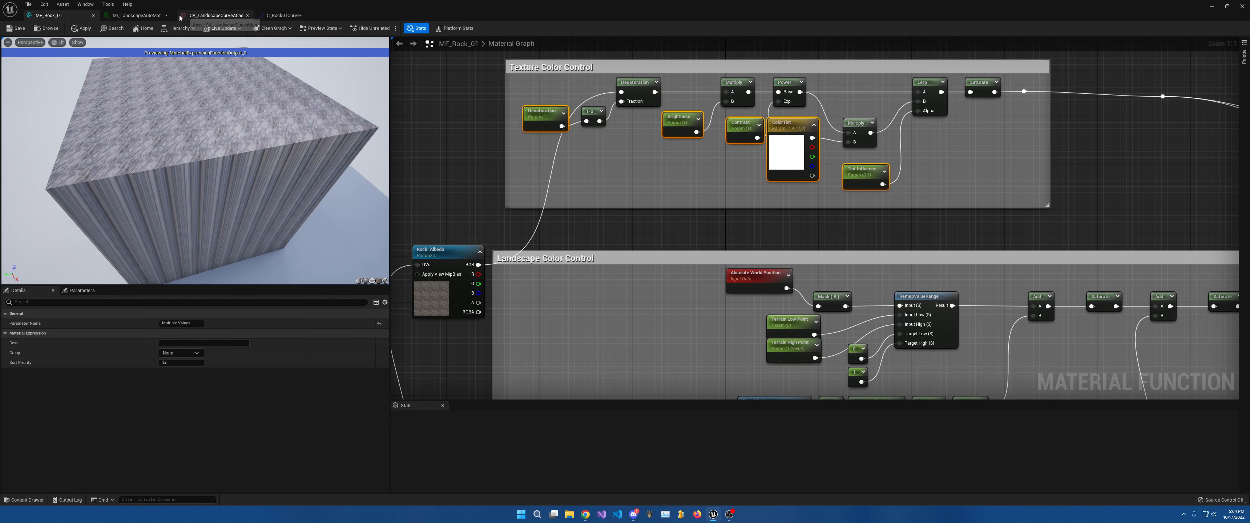
Look over the landscape material instance's parameters, then move its window out of the way and inspect the mountain in the level viewport.
{"action": "left_click", "coordinate": [137, 15]}
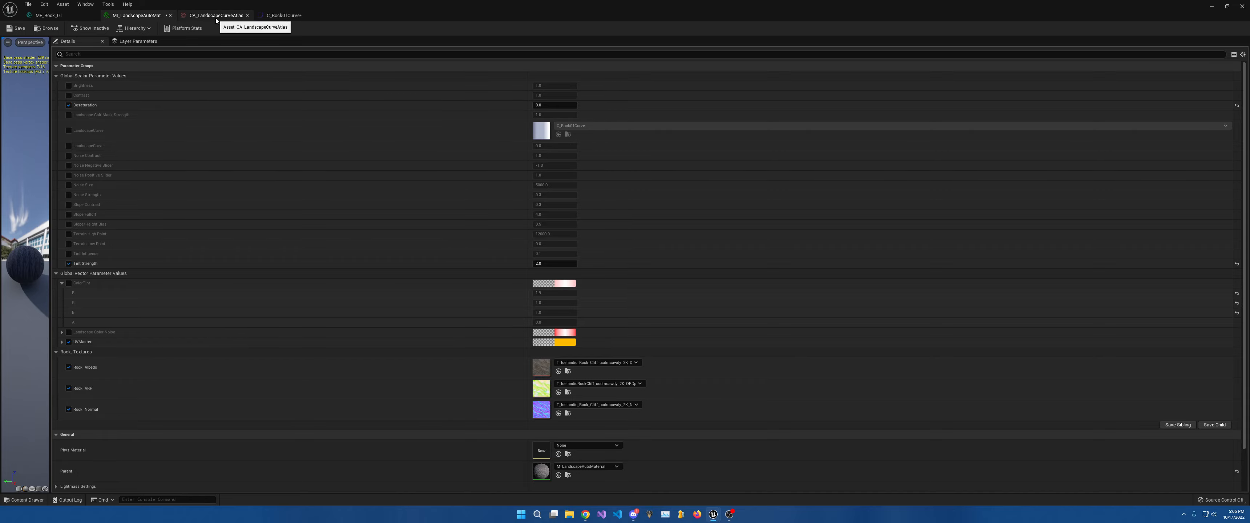
{"action": "left_click_drag", "start_coordinate": [320, 12], "coordinate": [542, 369]}
{"action": "right_click_drag", "start_coordinate": [555, 286], "coordinate": [500, 323]}
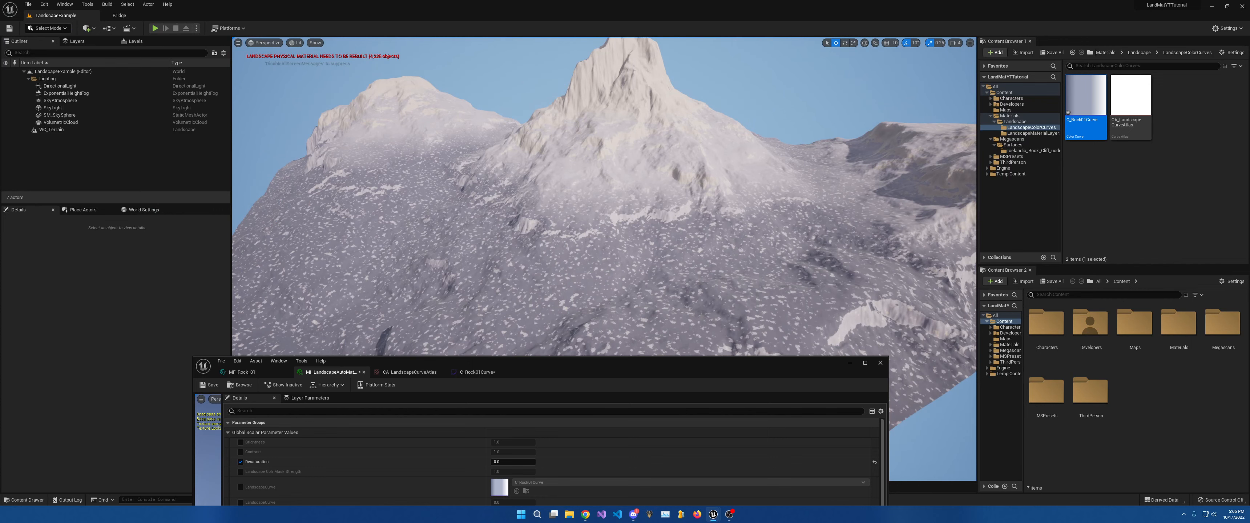
{"action": "left_click_drag", "start_coordinate": [651, 368], "coordinate": [698, 431]}
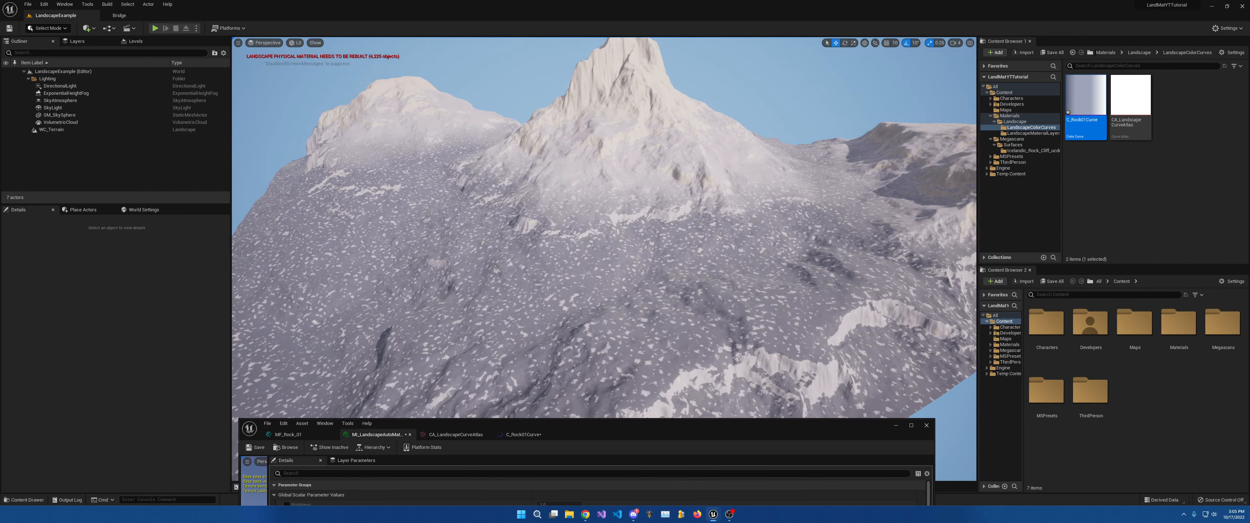
{"action": "right_click_drag", "start_coordinate": [708, 287], "coordinate": [690, 264]}
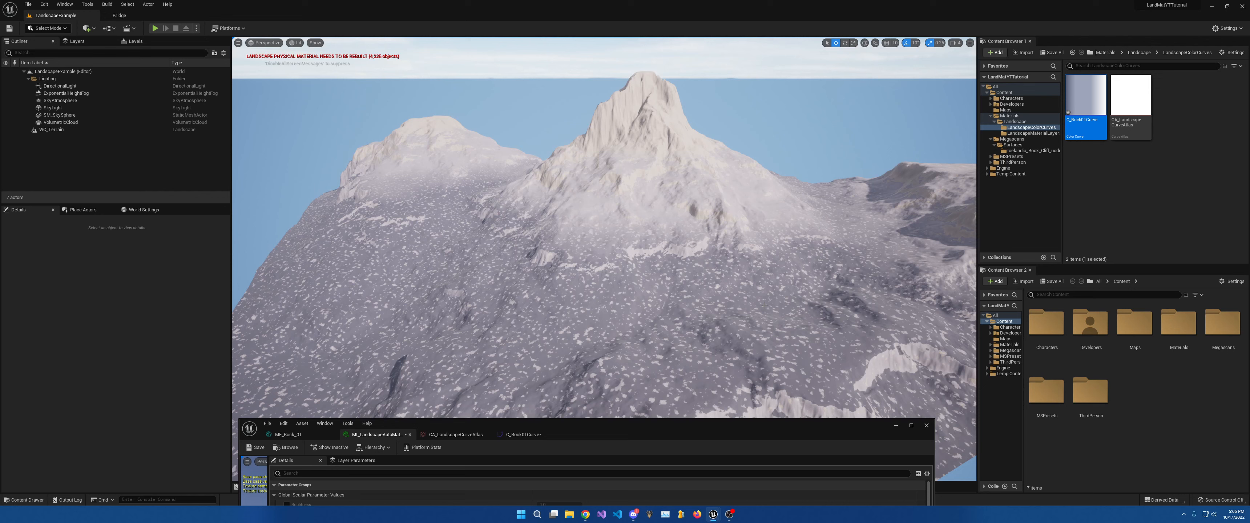
{"action": "left_click", "coordinate": [729, 515]}
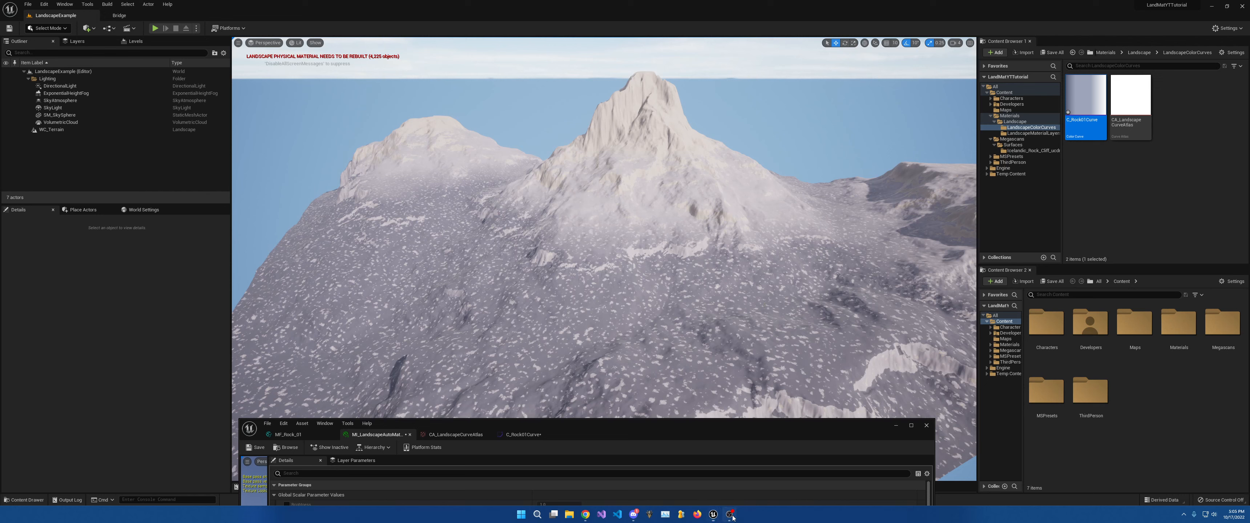